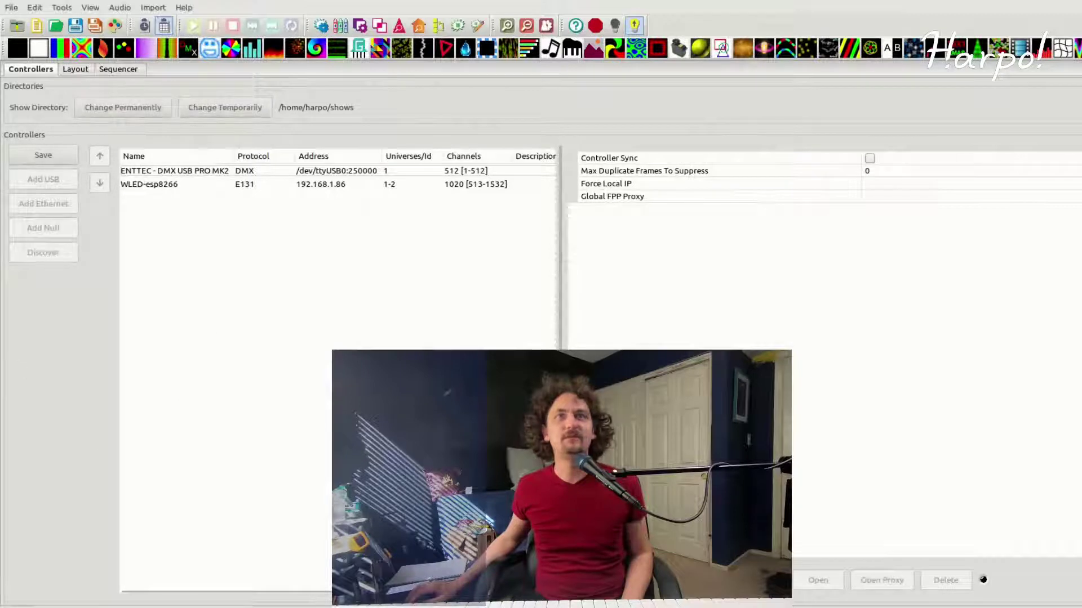
Step: Open the layout and examine the H Eyebrow model's controller connection, string and appearance properties
left_click(75, 69)
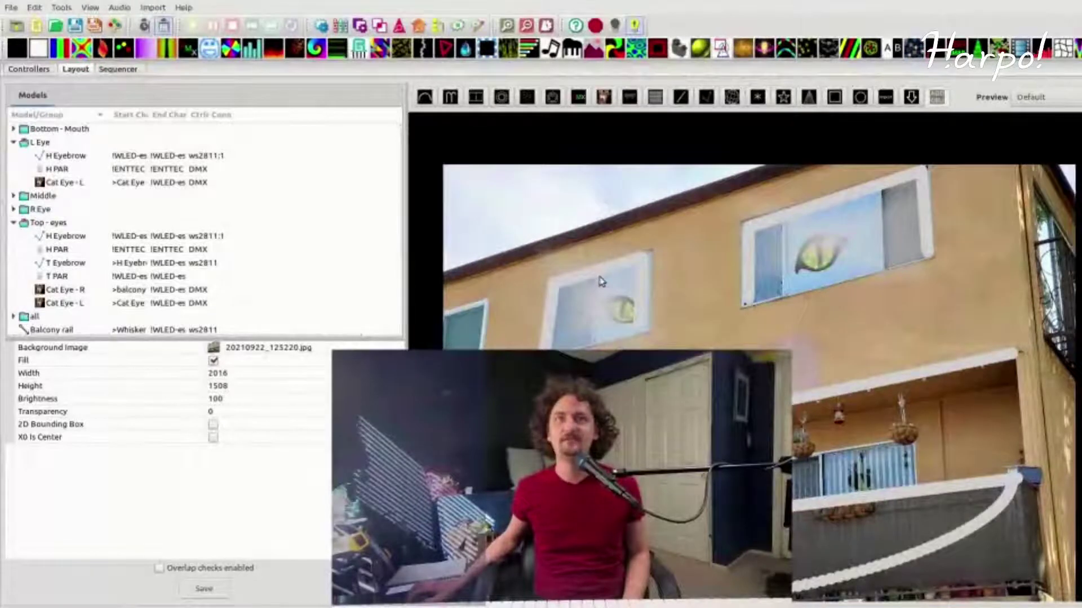
left_click(604, 271)
scroll(136, 304, "down", 3)
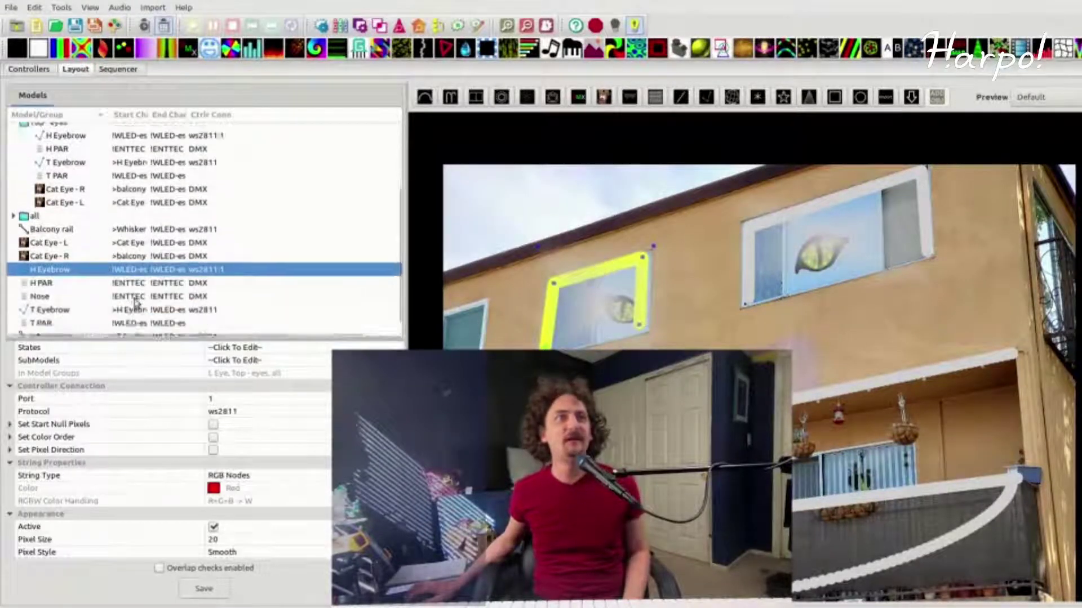
scroll(136, 304, "up", 4)
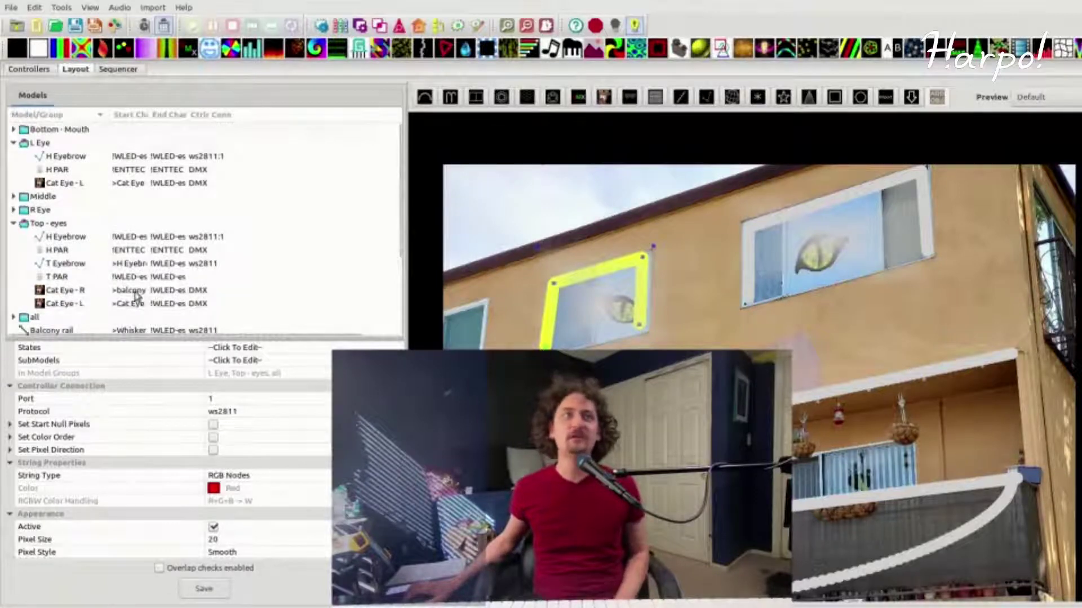
scroll(135, 304, "down", 4)
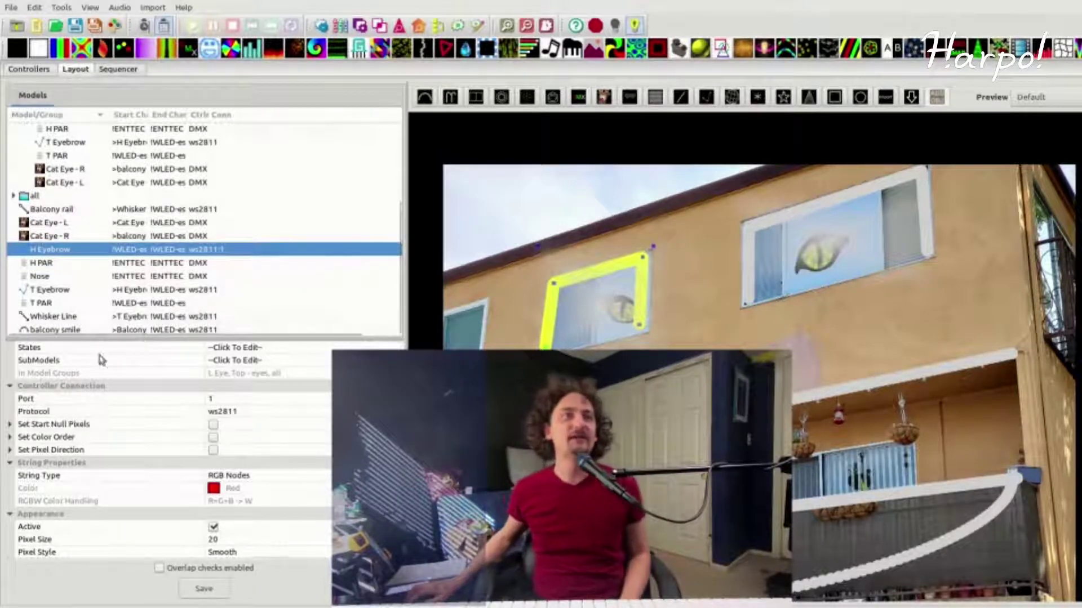
scroll(264, 361, "down", 1)
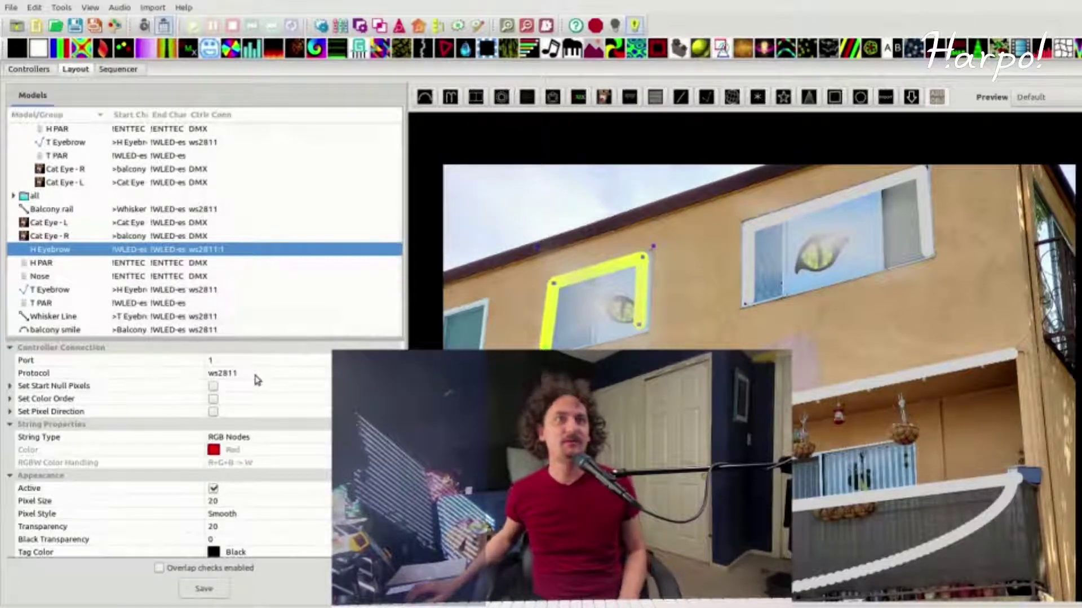
left_click(256, 375)
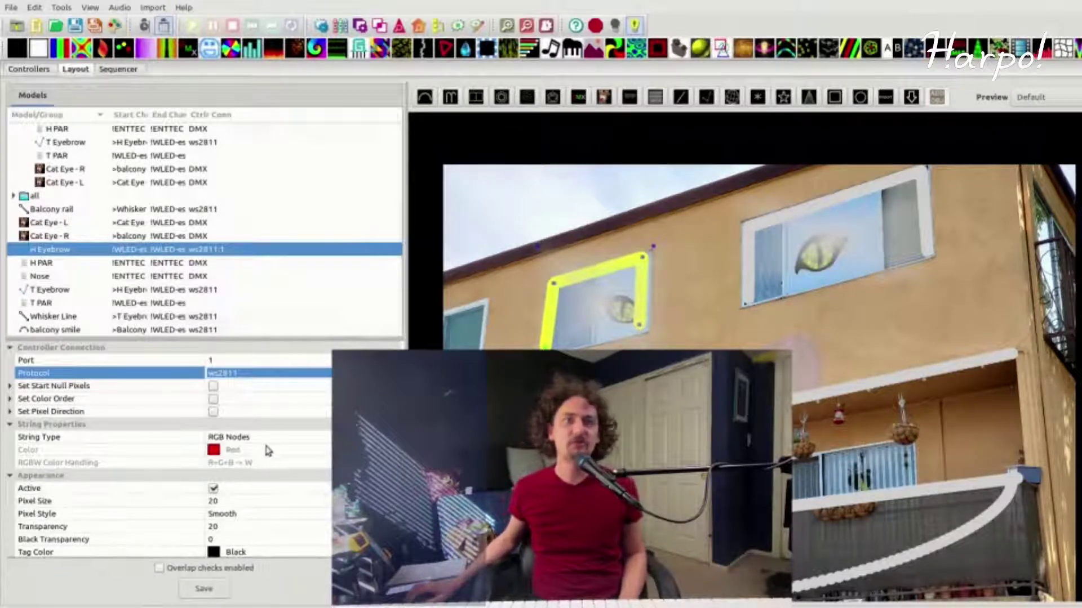
scroll(269, 451, "down", 1)
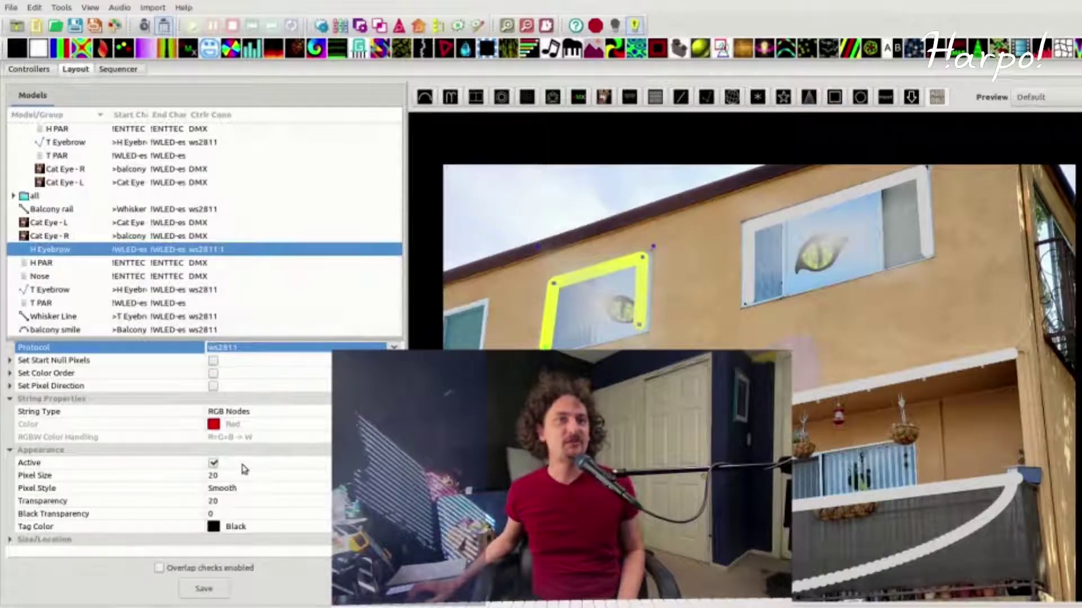
scroll(206, 391, "up", 6)
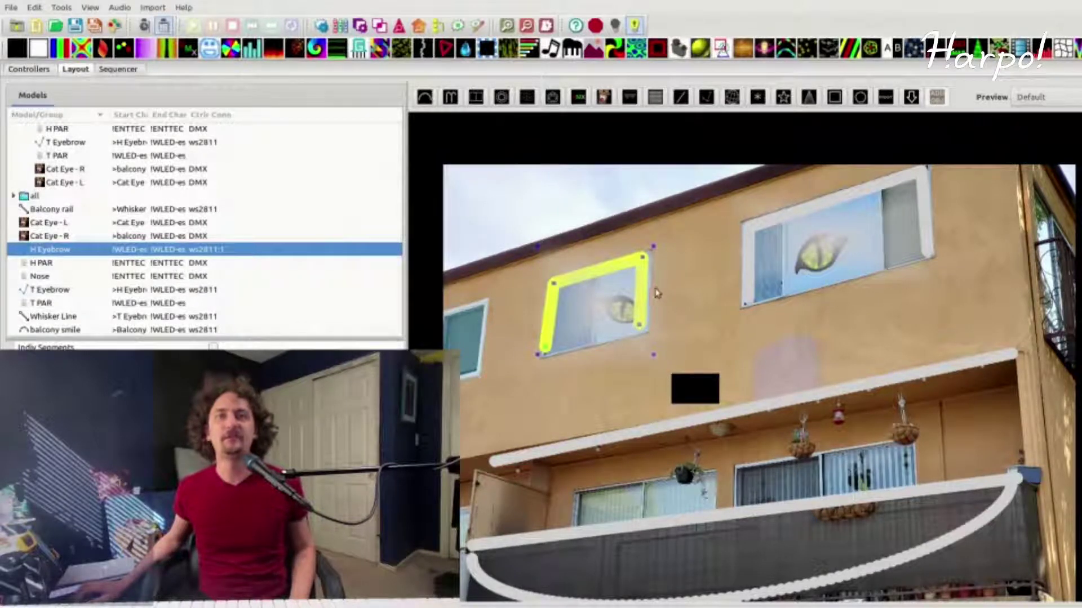
Step: Select the H PAR, T Eyebrow, T PAR and Cat Eye - R models one by one to examine their placement on the house
left_click(685, 368)
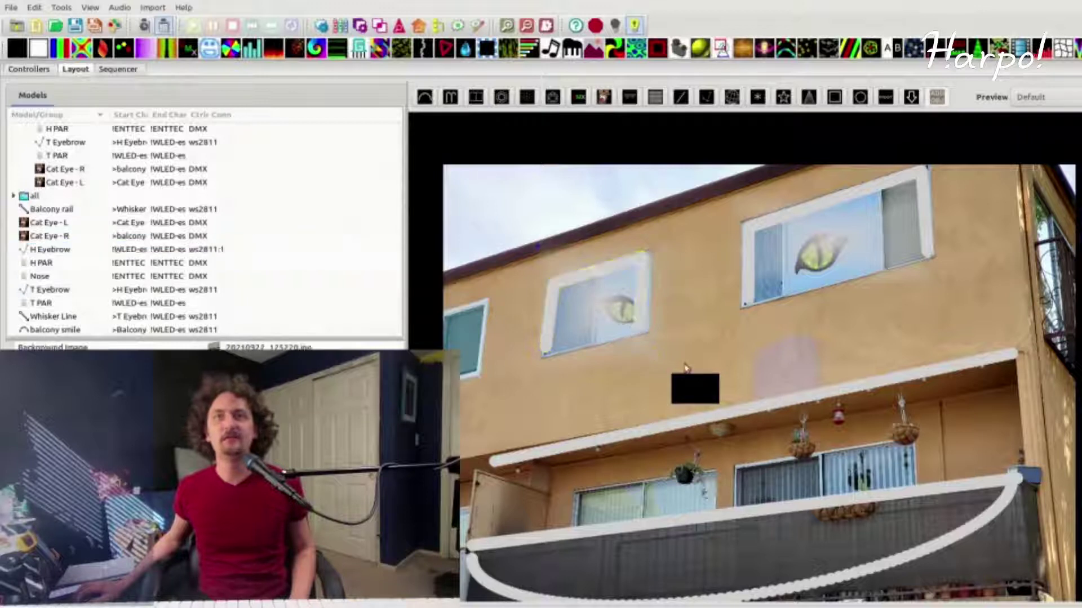
left_click(621, 319)
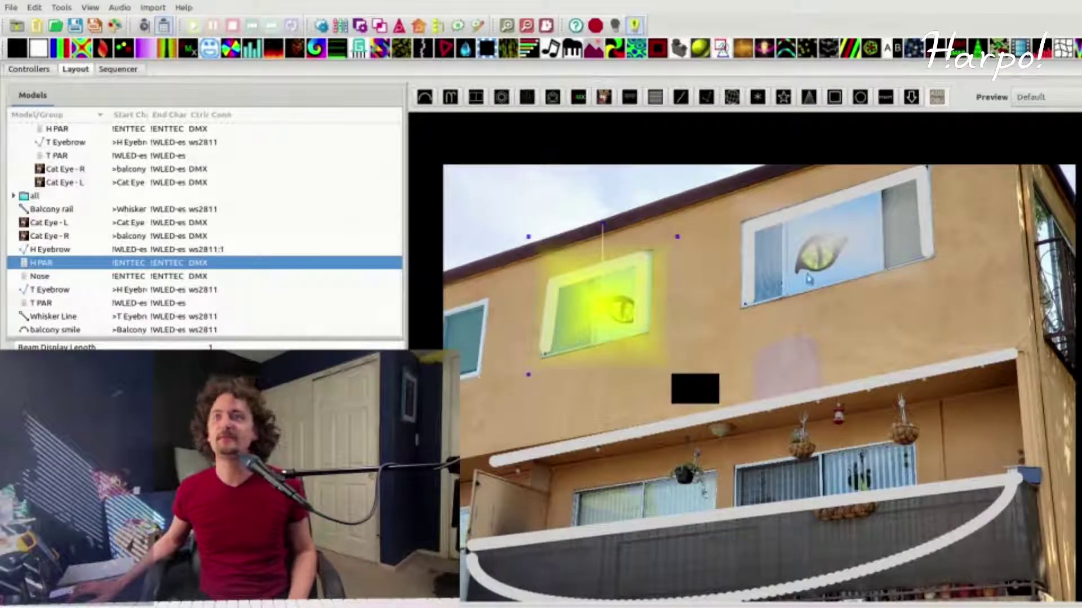
left_click(749, 273)
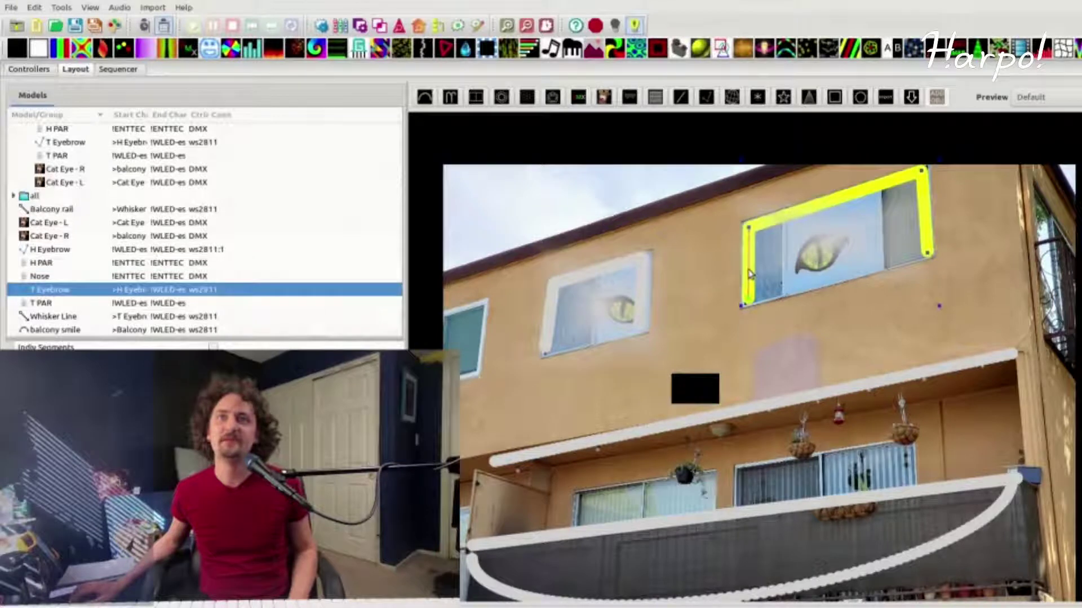
left_click(815, 270)
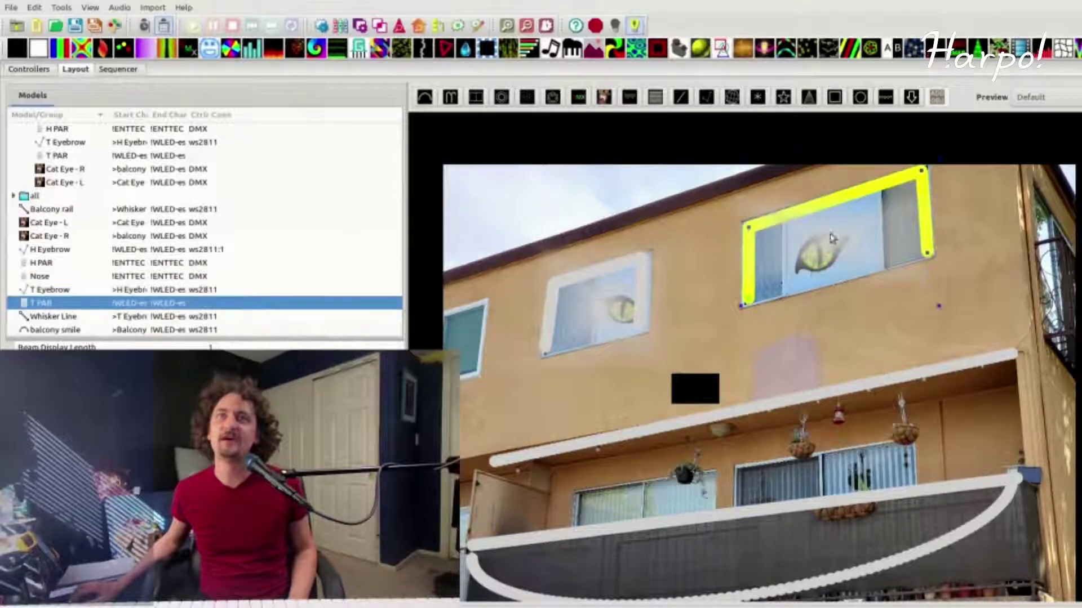
left_click(67, 236)
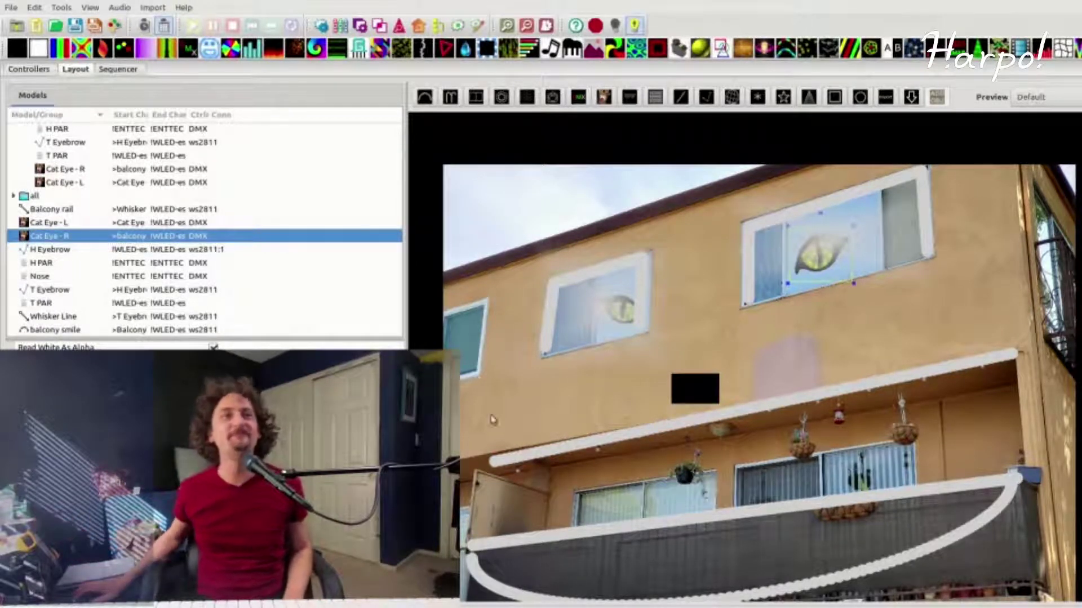
key("alt+Tab")
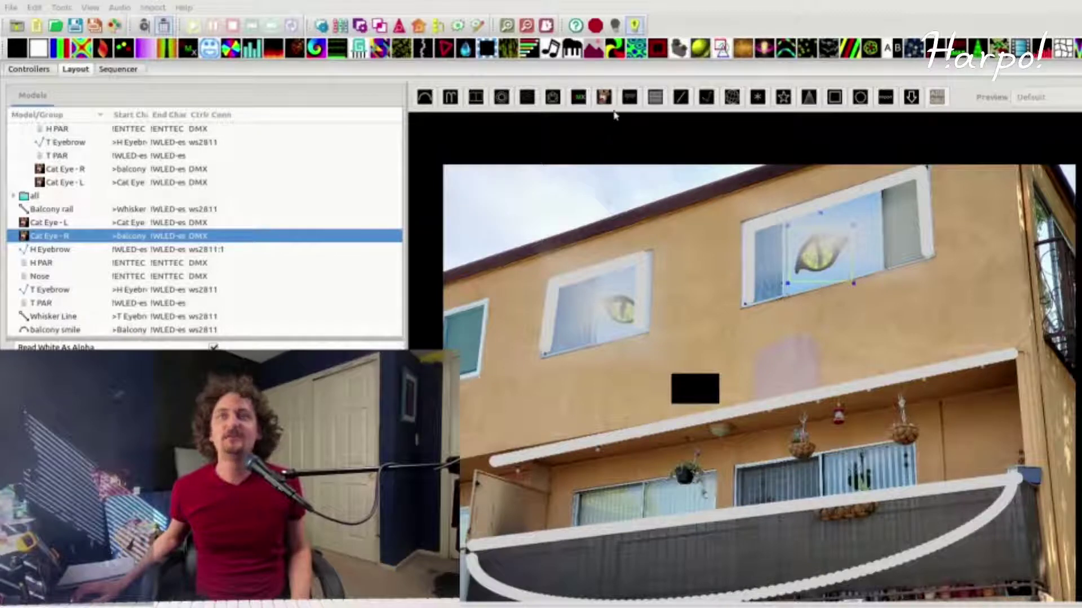
key("alt+Tab")
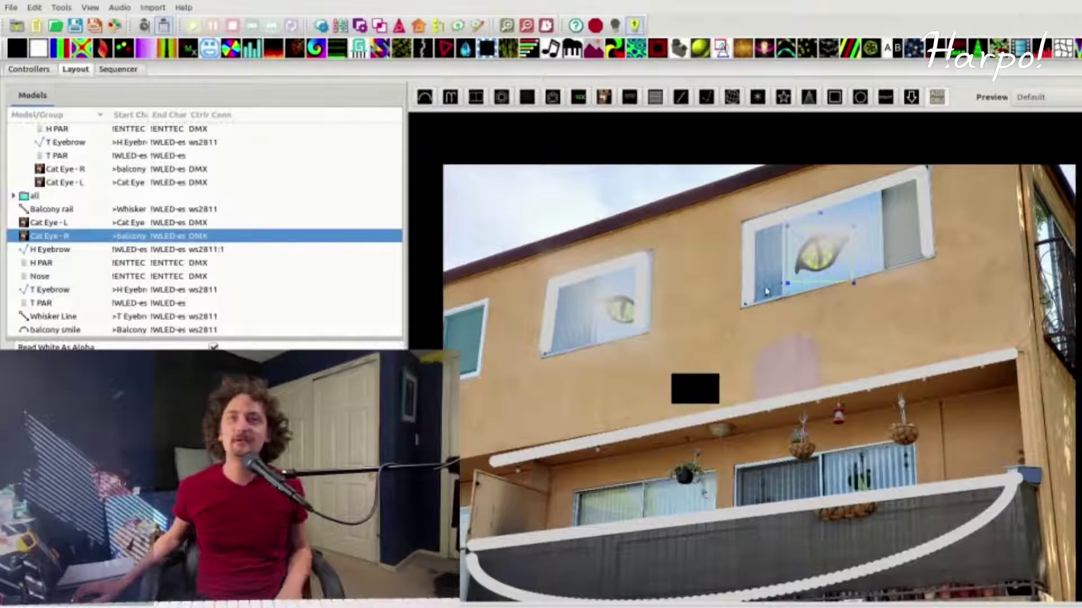
Step: Examine the Whisker Line, Cat Eye - R, H PAR and H Eyebrow models by selecting each on the house photo
left_click(864, 390)
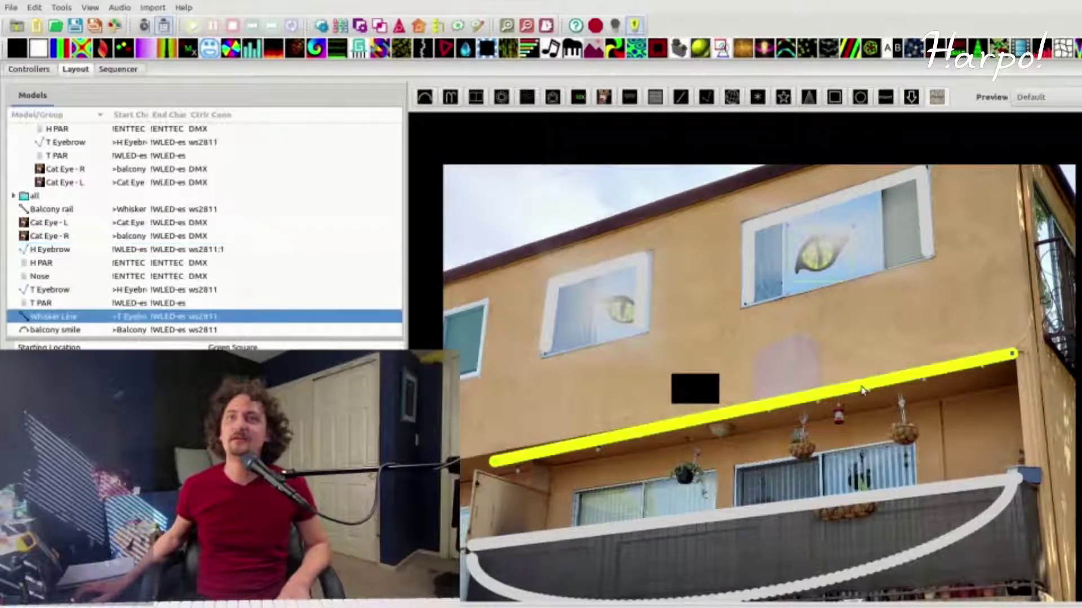
left_click(821, 260)
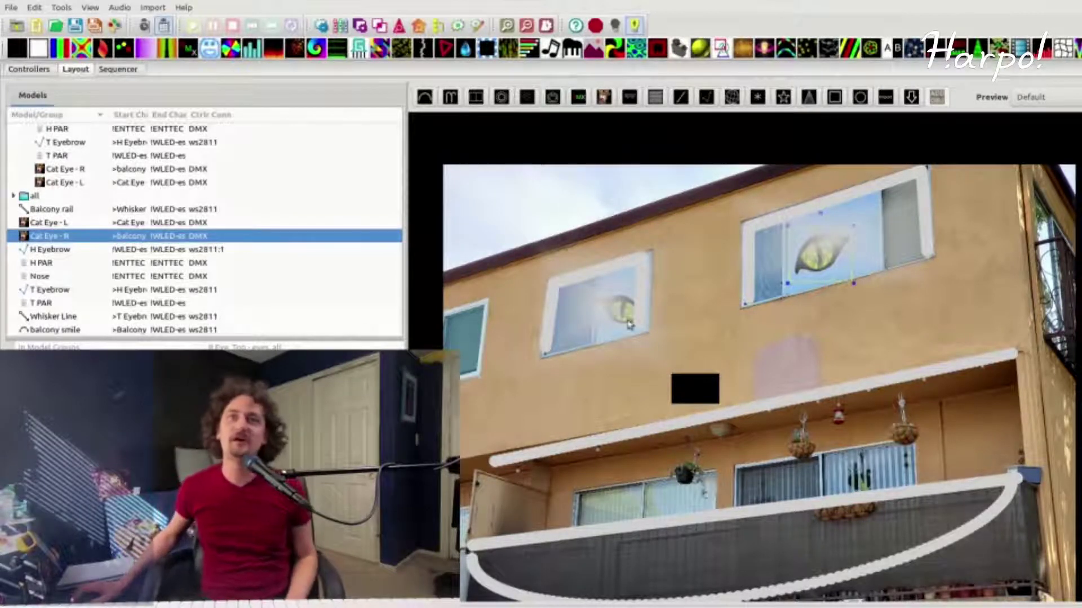
left_click(566, 284)
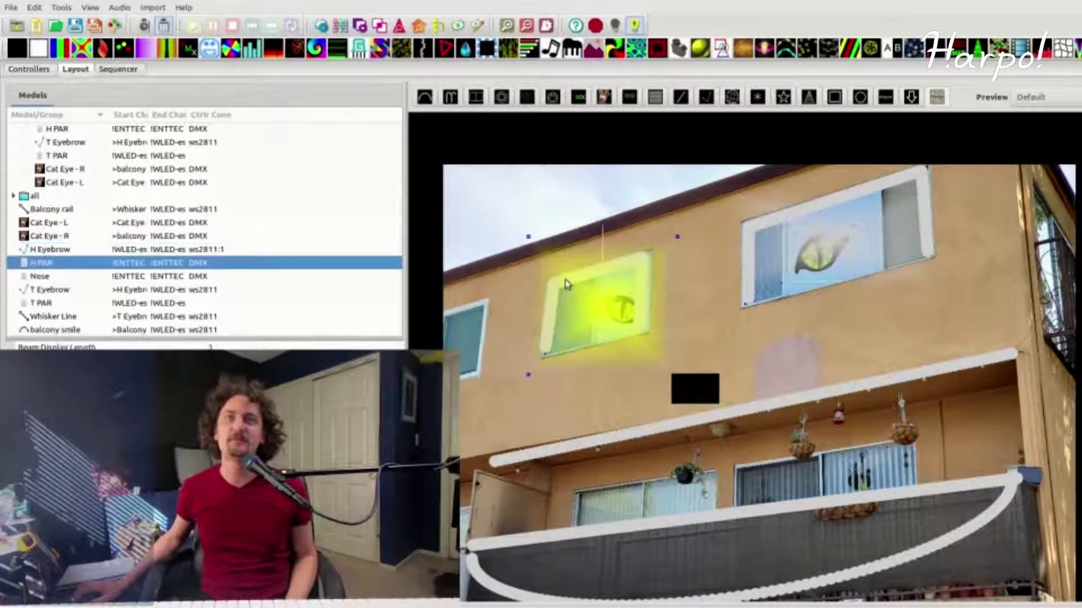
left_click(538, 350)
left_click(541, 354)
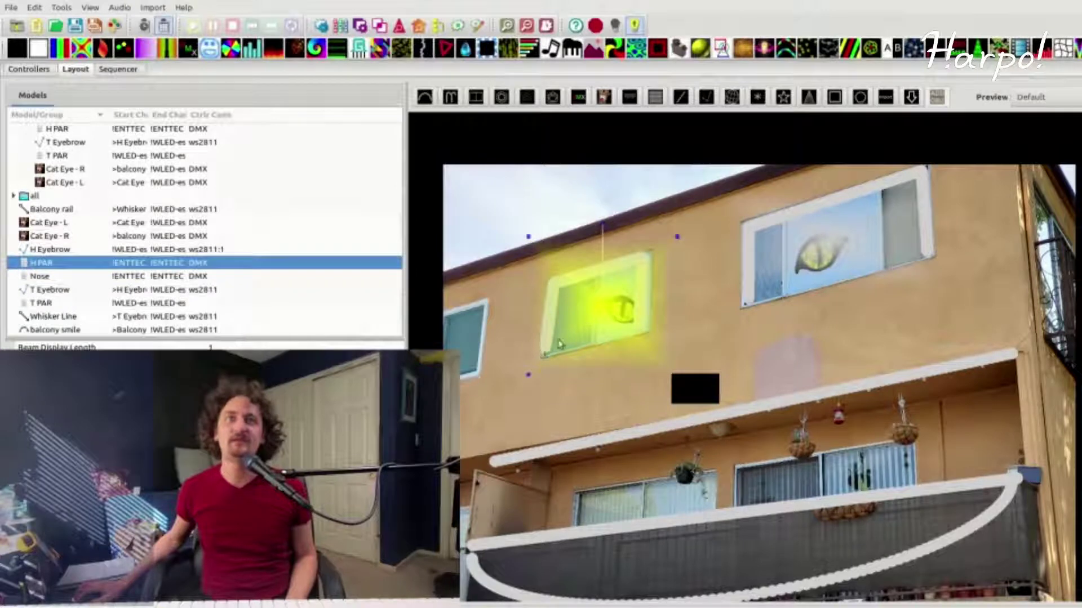
left_click(639, 260)
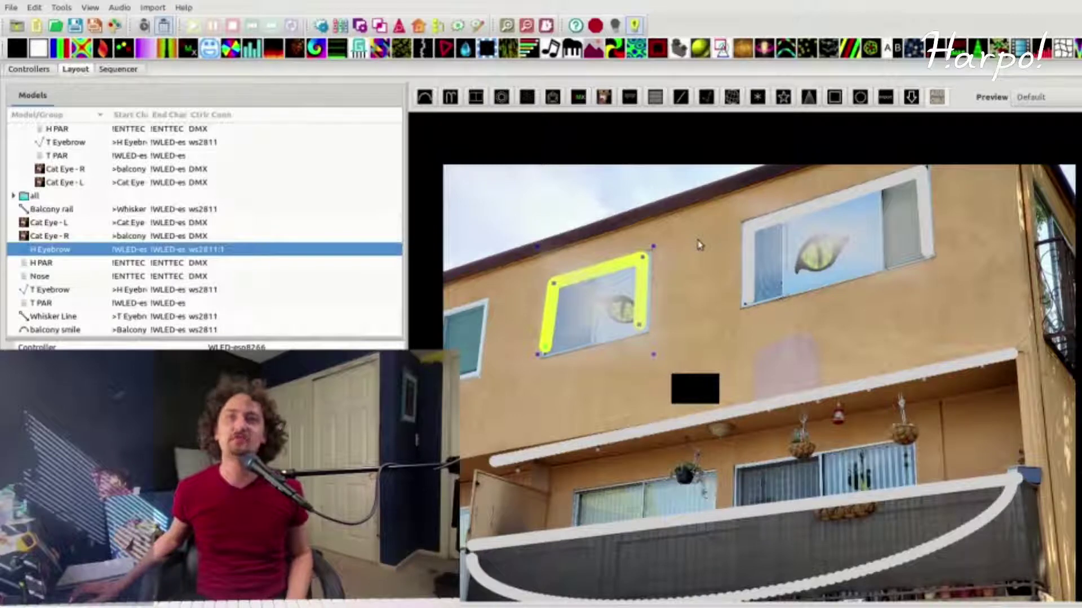
Step: Open the sequencer and maximize the House Preview
left_click(117, 71)
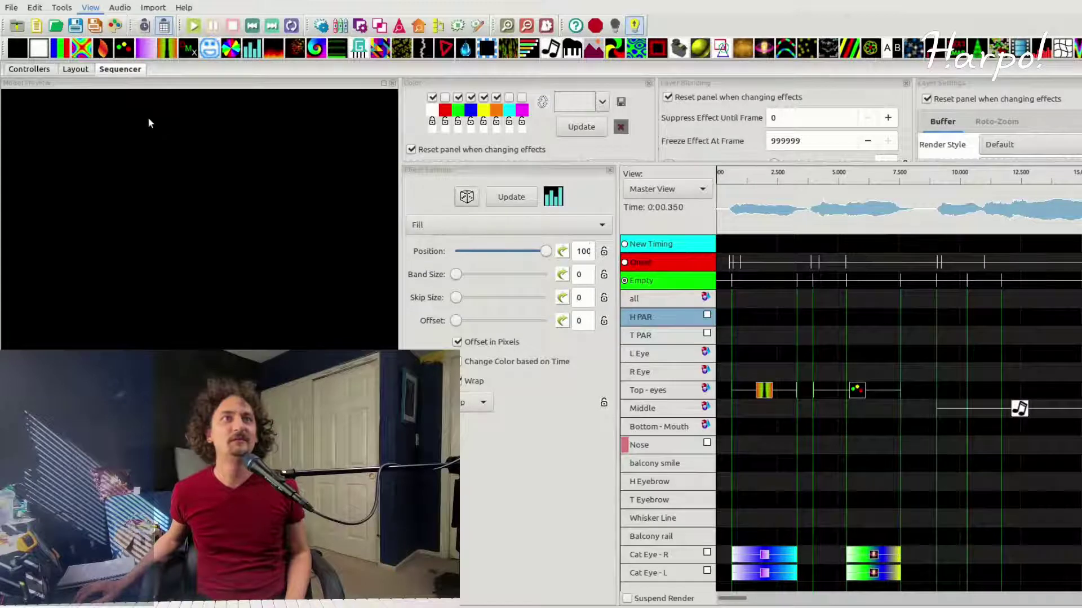
left_click(241, 142)
left_click(383, 348)
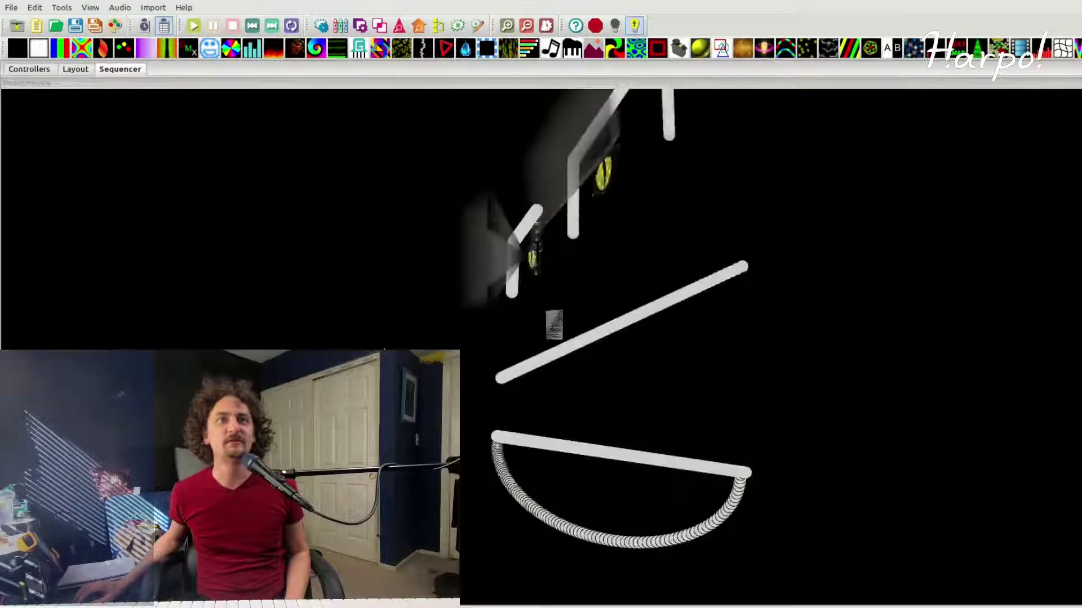
Step: Examine the eye, eyebrow, nose, whisker and balcony models in the 3D House Preview from several angles and distances
left_click_drag(324, 345, 306, 330)
left_click_drag(232, 329, 386, 317)
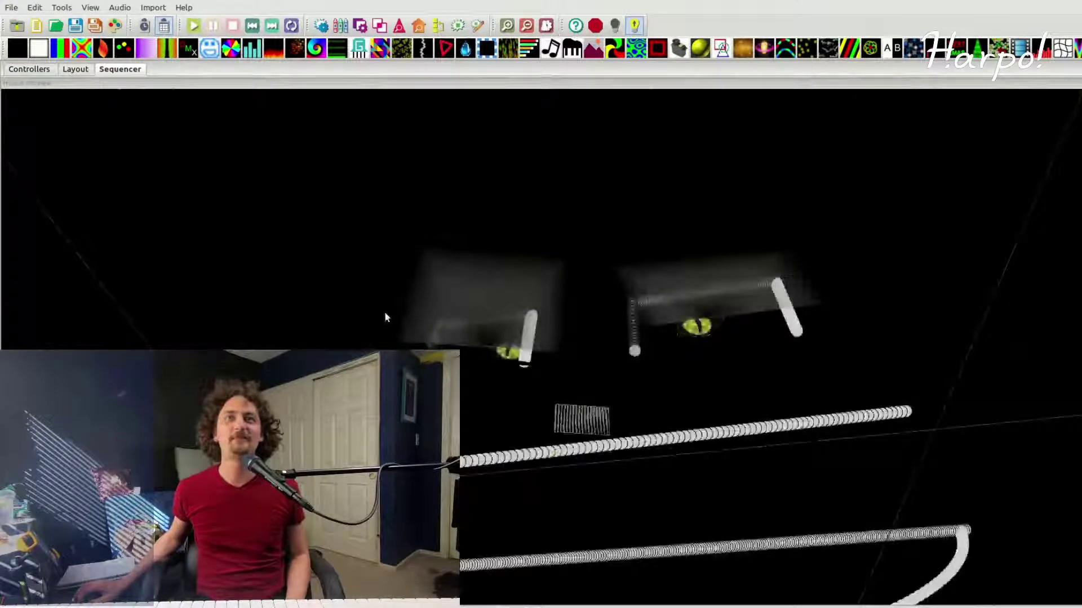
left_click_drag(386, 317, 810, 417)
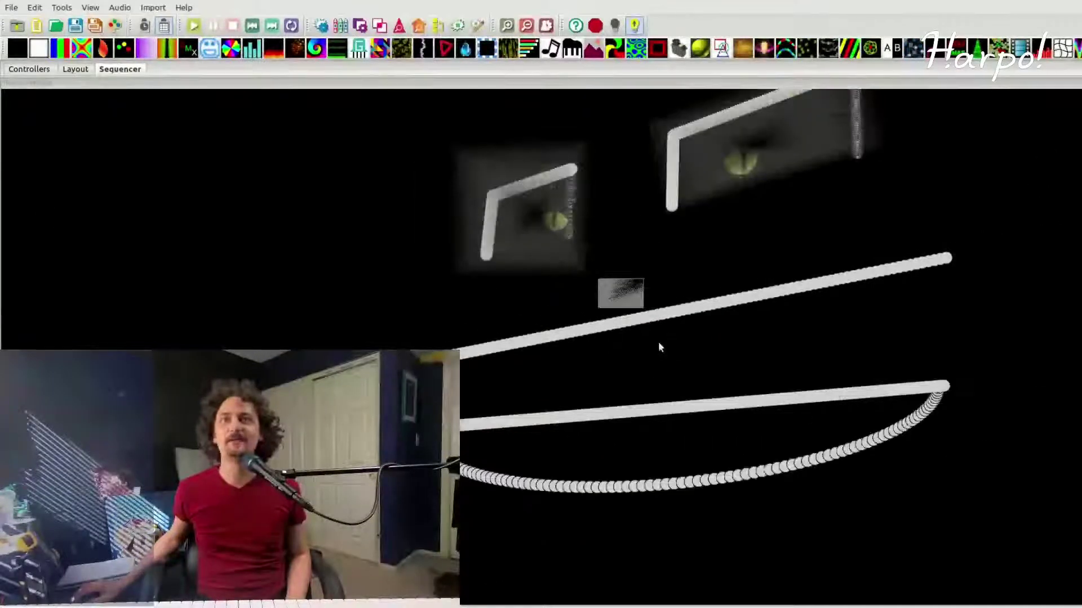
left_click_drag(692, 339, 445, 428)
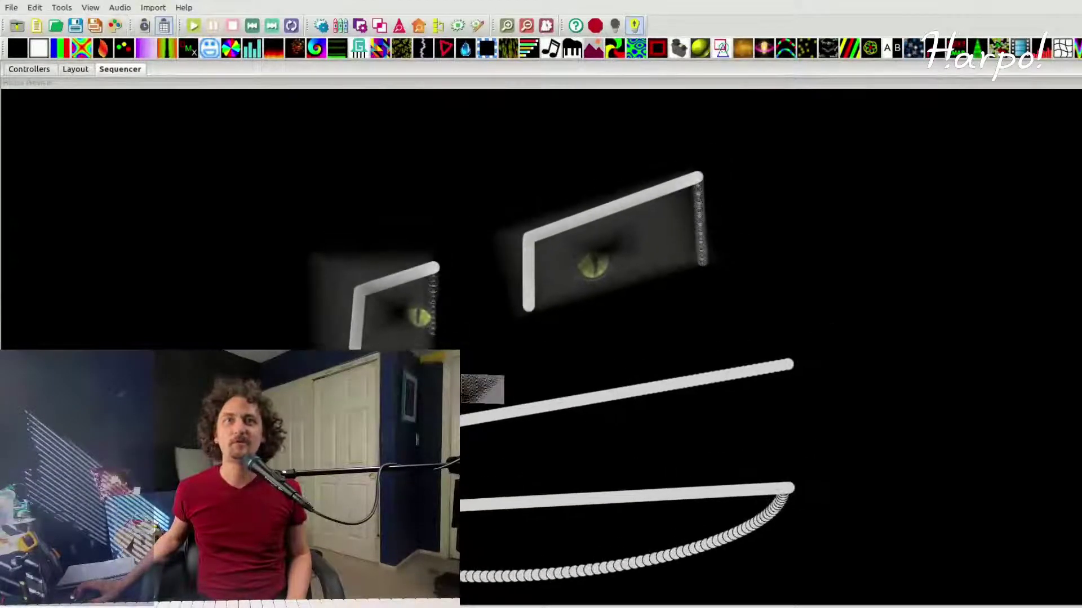
scroll(611, 241, "up", 5)
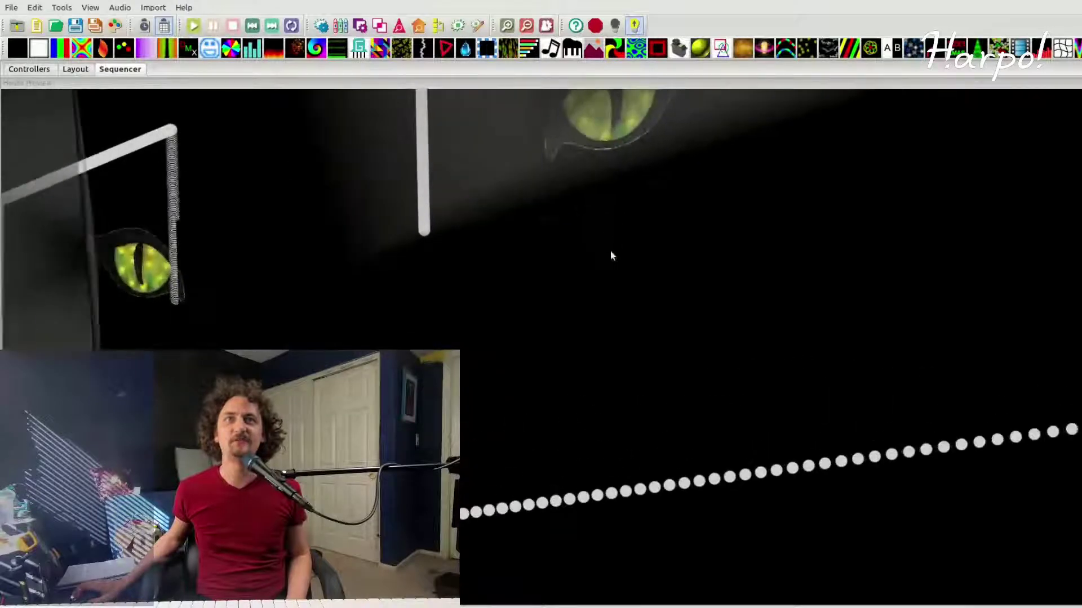
left_click_drag(602, 497, 920, 251)
left_click_drag(577, 398, 664, 427)
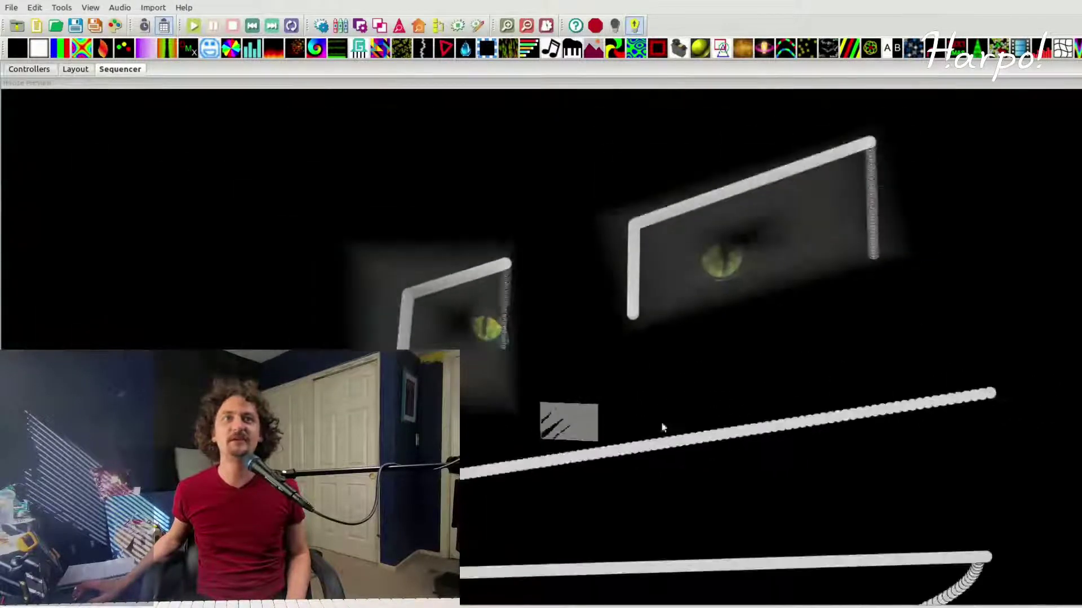
left_click_drag(935, 316, 817, 336)
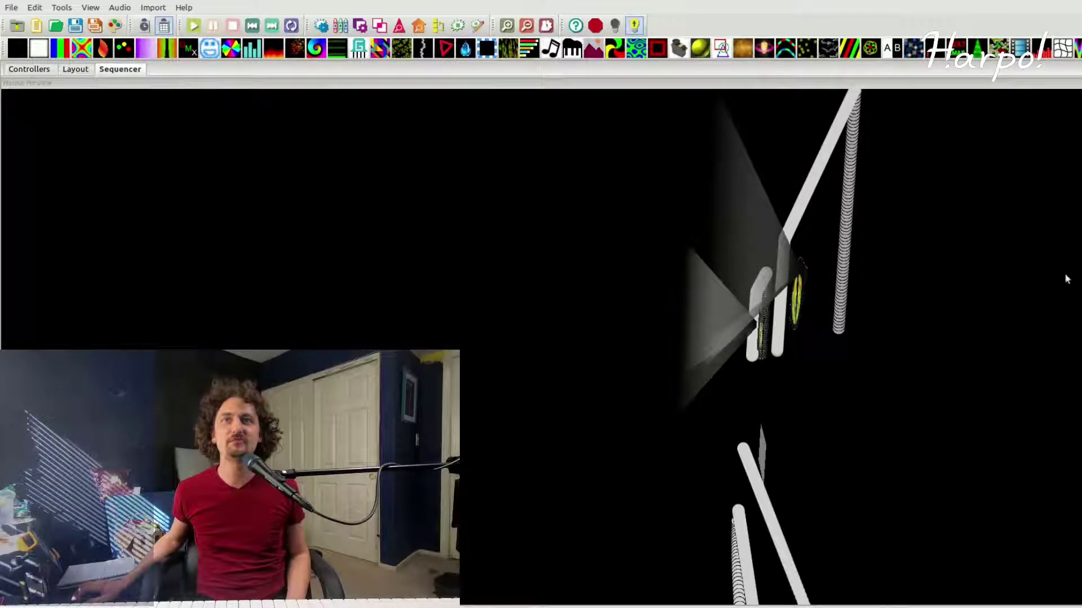
left_click_drag(1065, 279, 1079, 248)
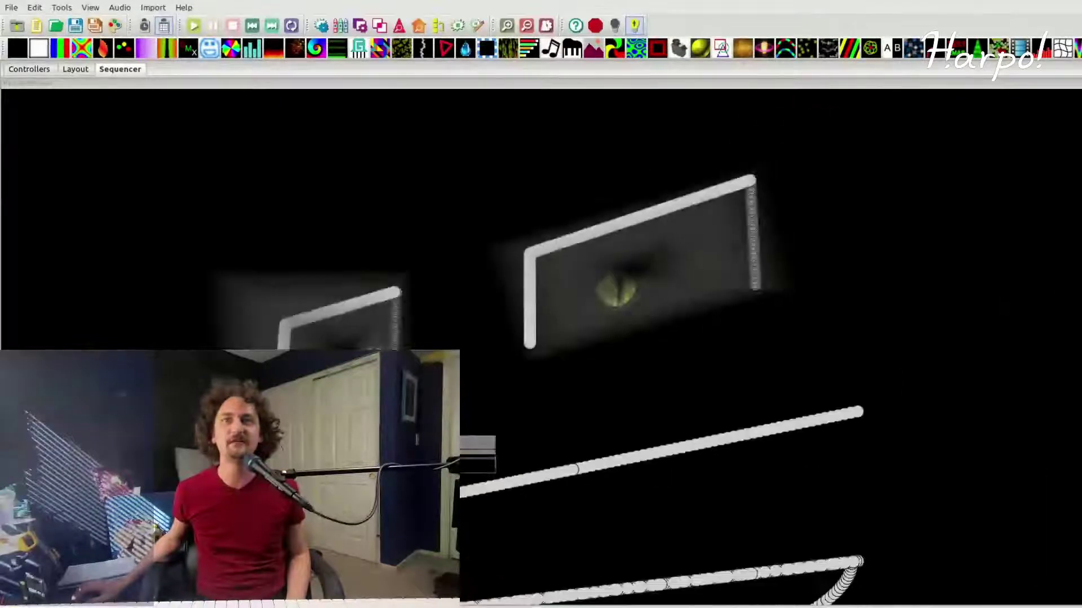
scroll(701, 399, "down", 5)
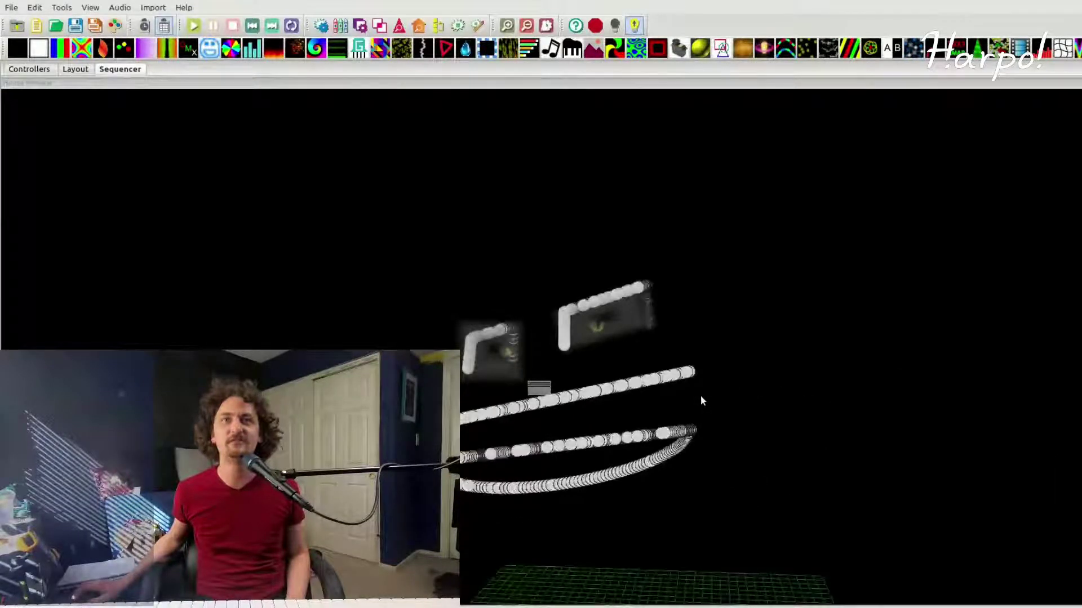
scroll(701, 400, "up", 5)
scroll(615, 455, "down", 5)
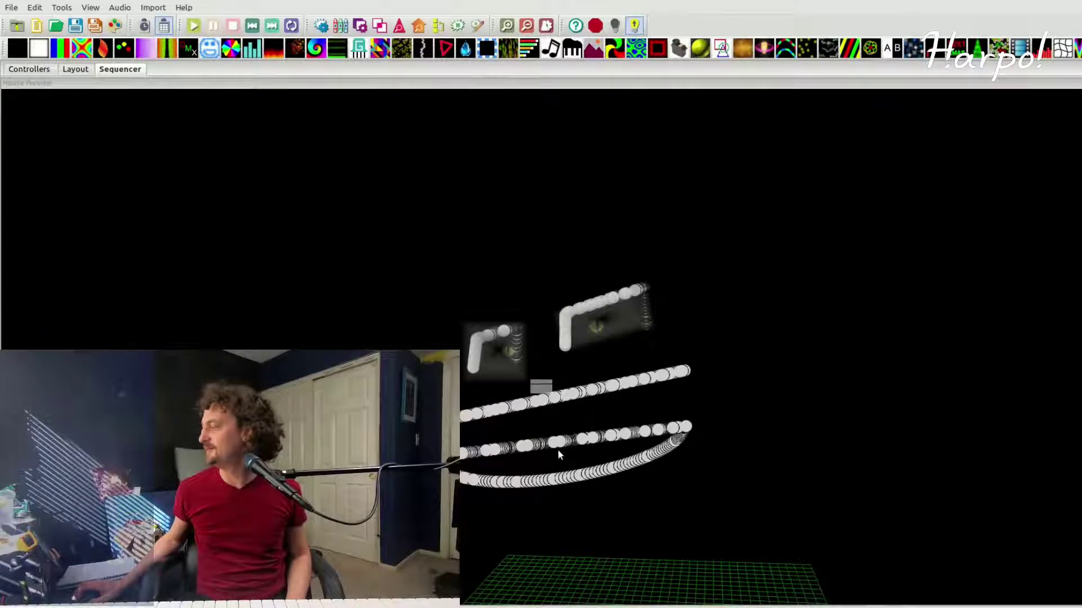
scroll(557, 448, "up", 3)
scroll(402, 405, "up", 2)
left_click_drag(401, 405, 652, 294)
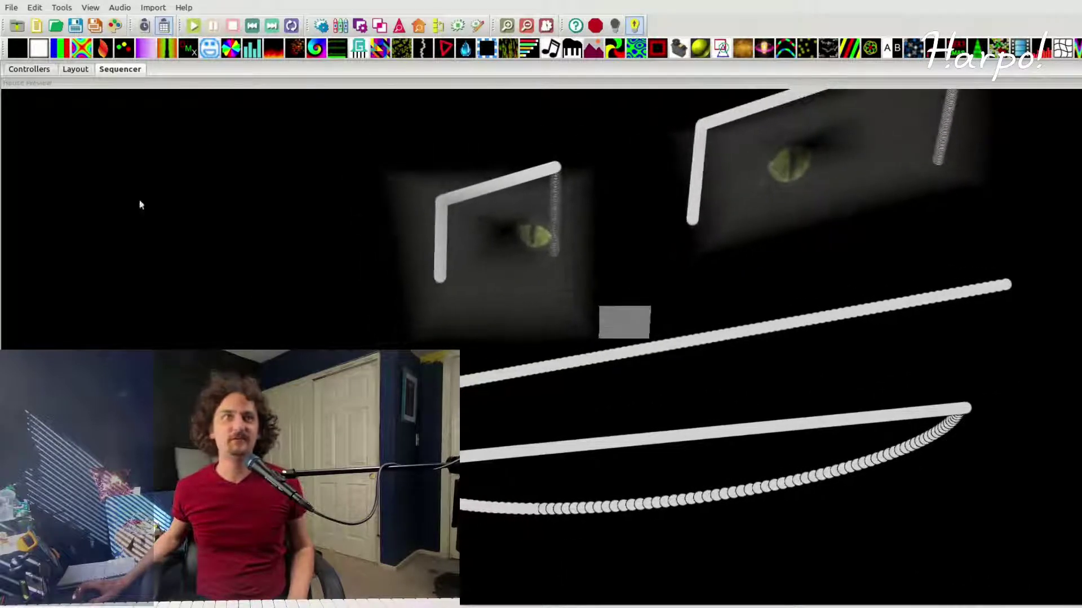
Step: Restore the maximized House Preview to its docked size alongside the effect settings and sequence timeline
left_click(1077, 83)
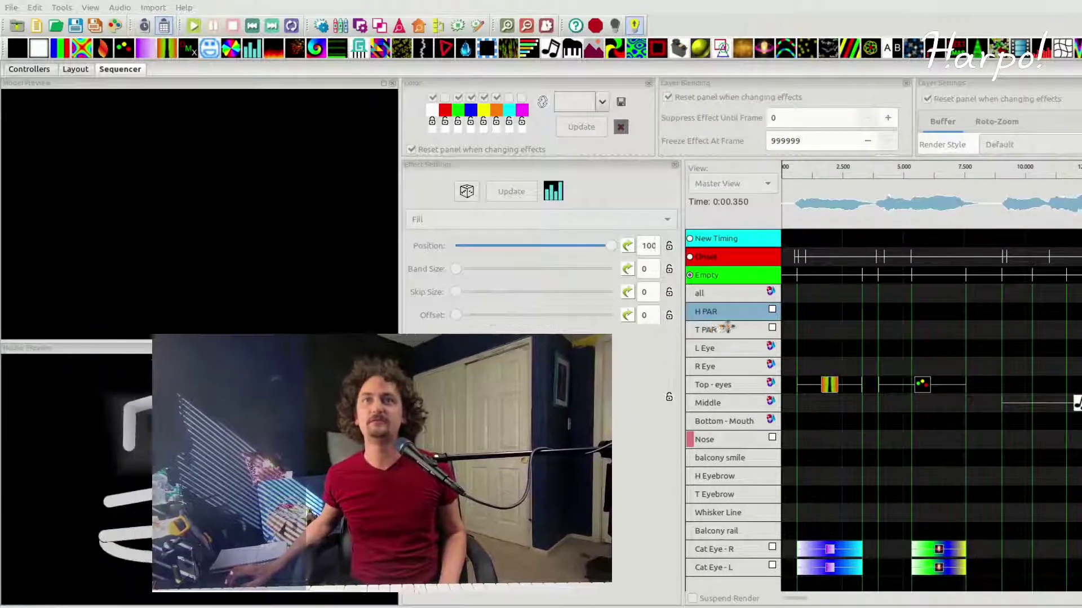
left_click(809, 241)
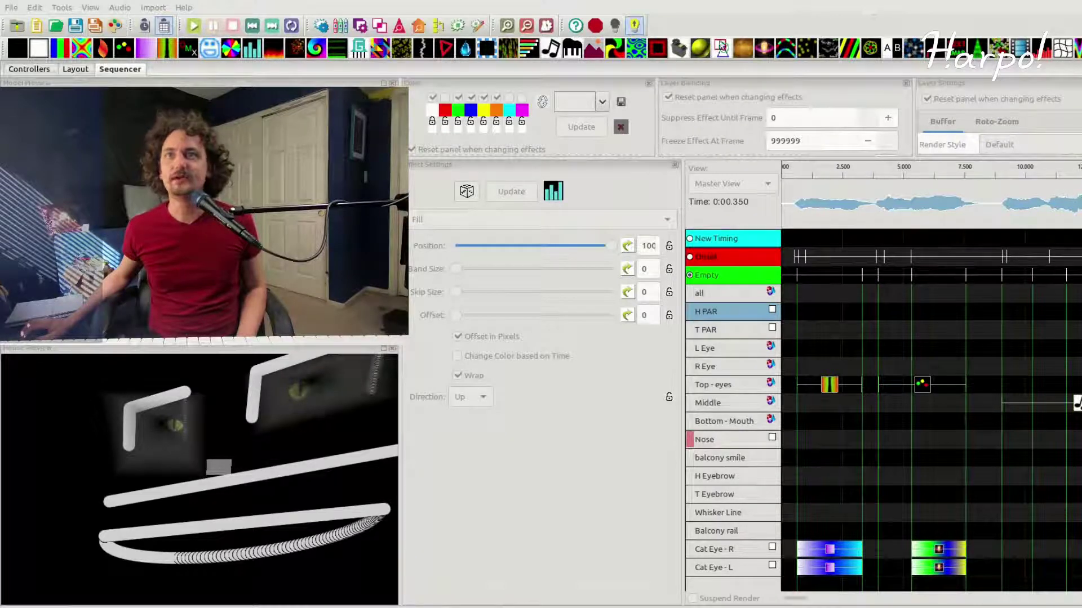
scroll(277, 441, "up", 3)
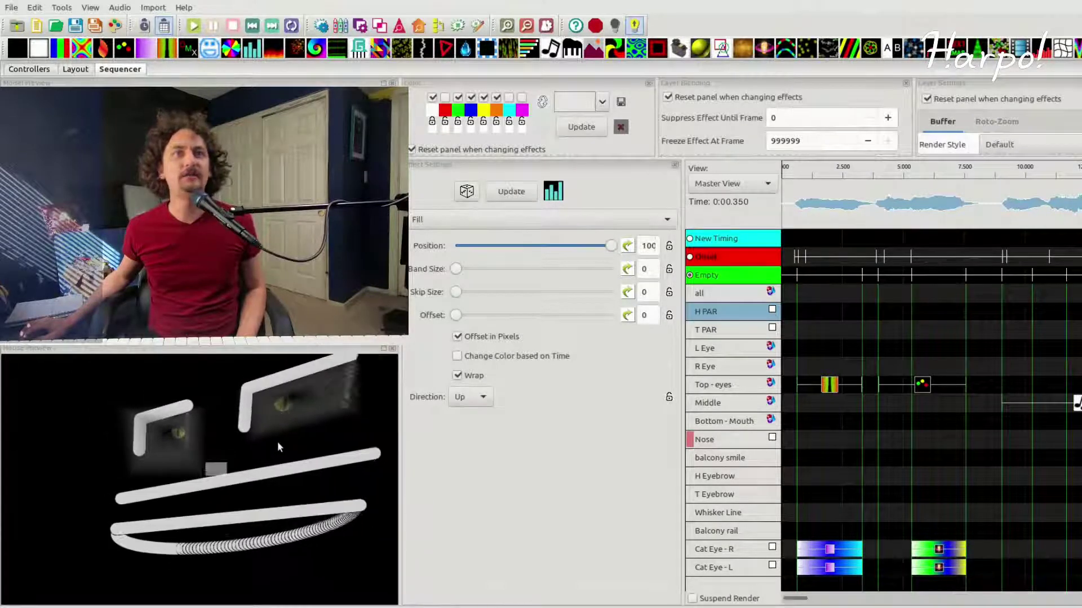
Step: Play the sequence from its beginning and watch the effects in an enlarged House Preview
scroll(276, 440, "down", 2)
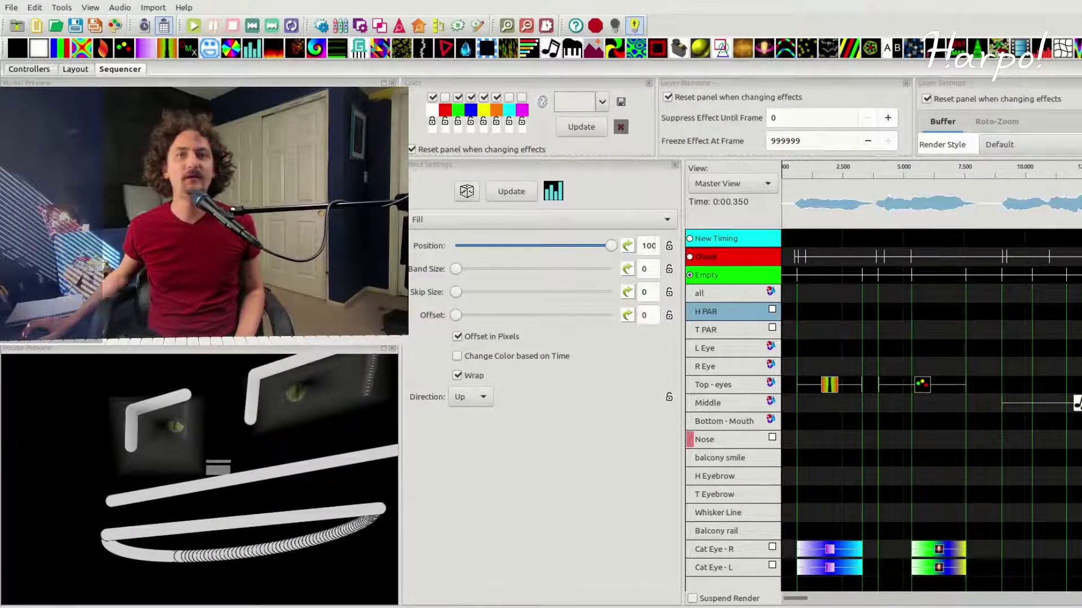
left_click(852, 180)
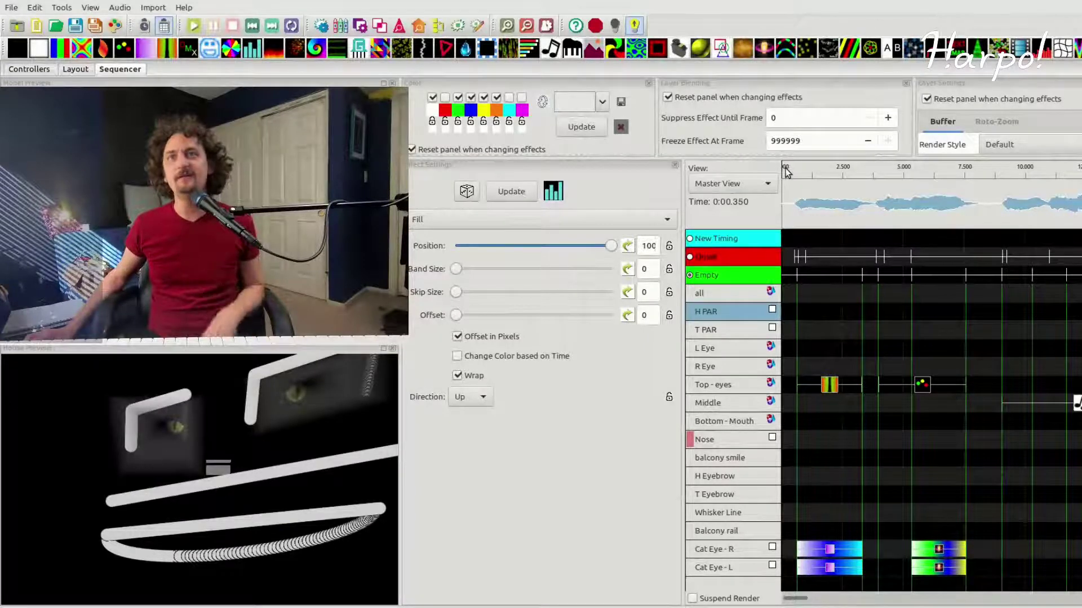
key("space")
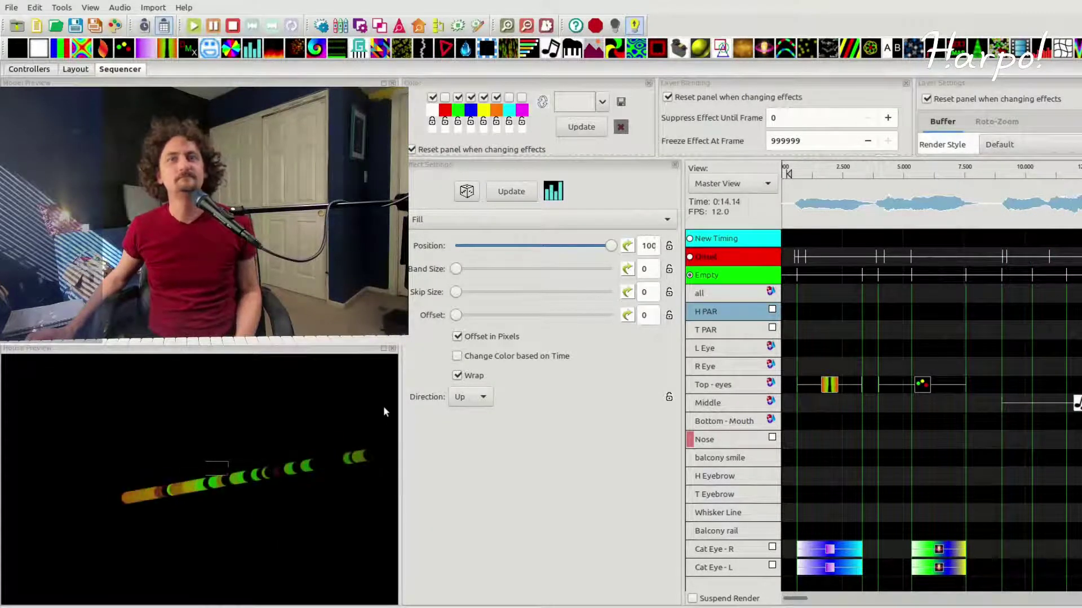
left_click(383, 350)
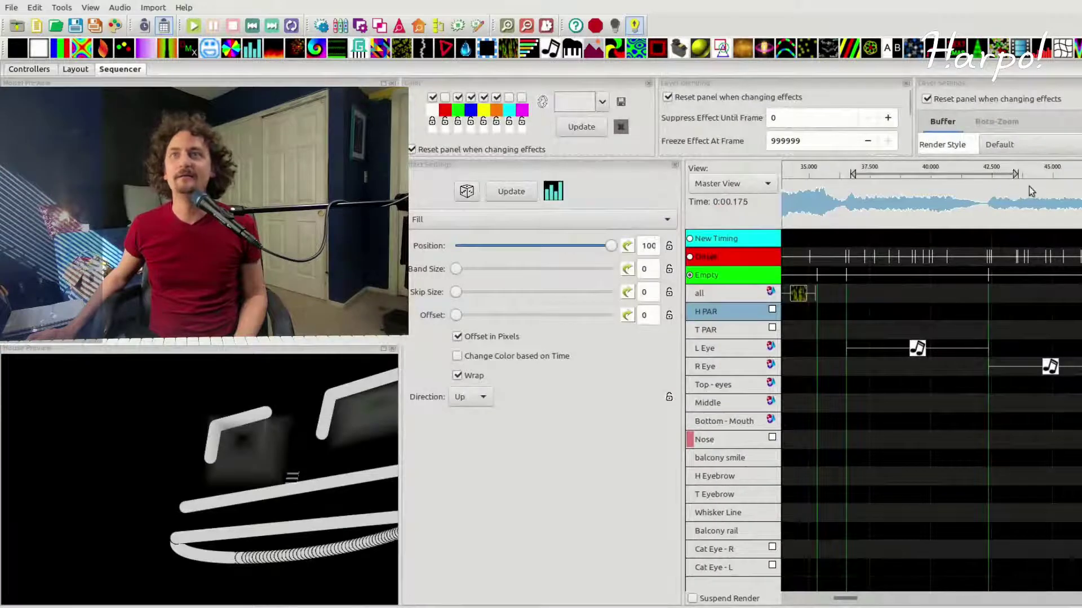
Step: Play the sequence from near the start of the R Eye music effect and stop the playback
left_click(1020, 171)
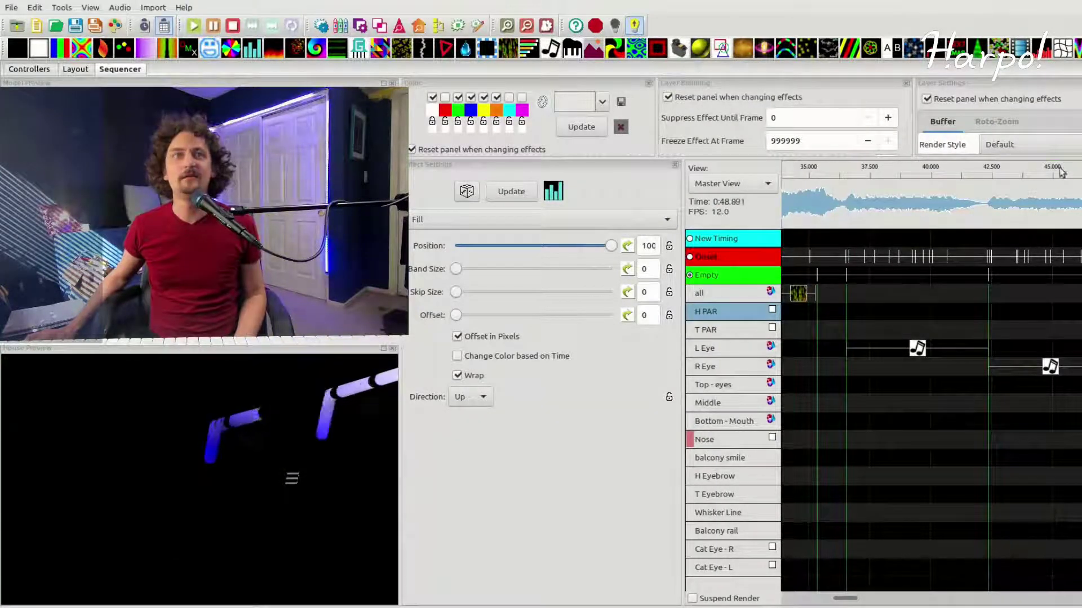
scroll(835, 384, "down", 6)
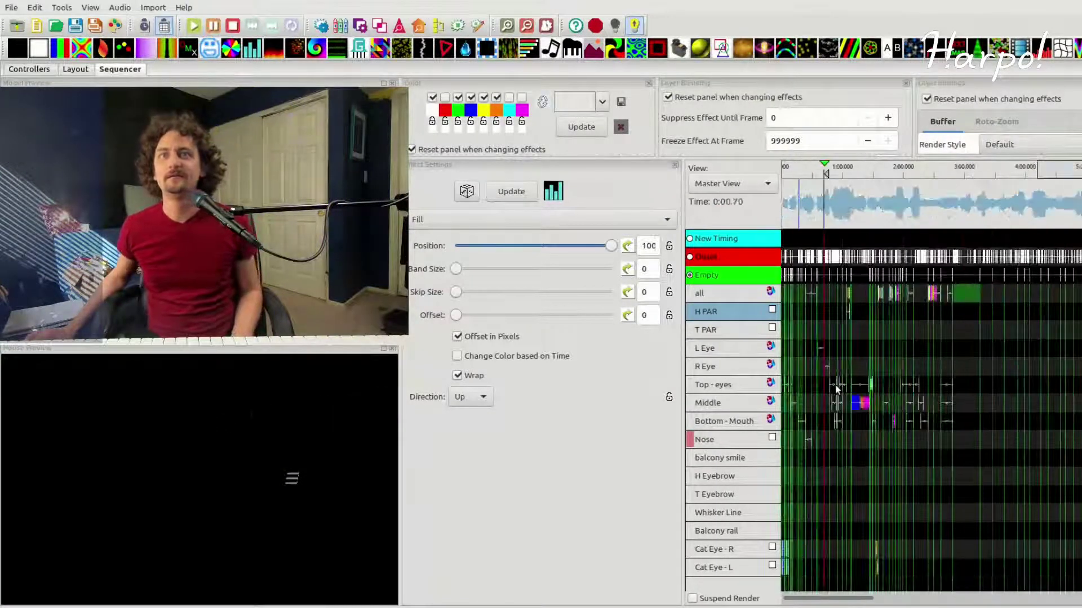
key("space")
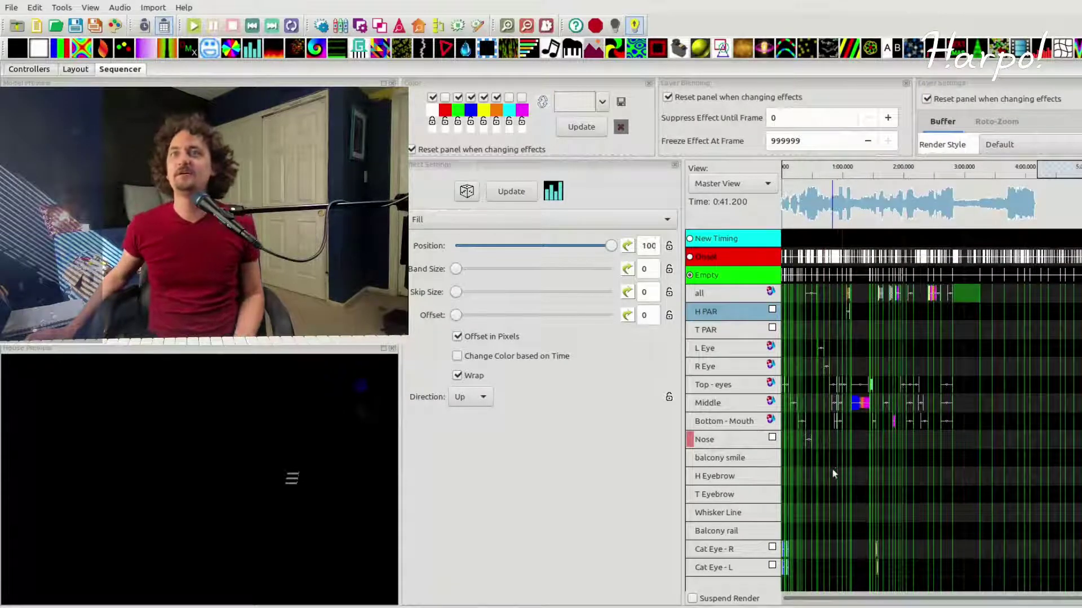
Step: Activate the Onset timing track and examine its marks against the effects from the start through the song
scroll(836, 443, "up", 3)
scroll(836, 443, "up", 4)
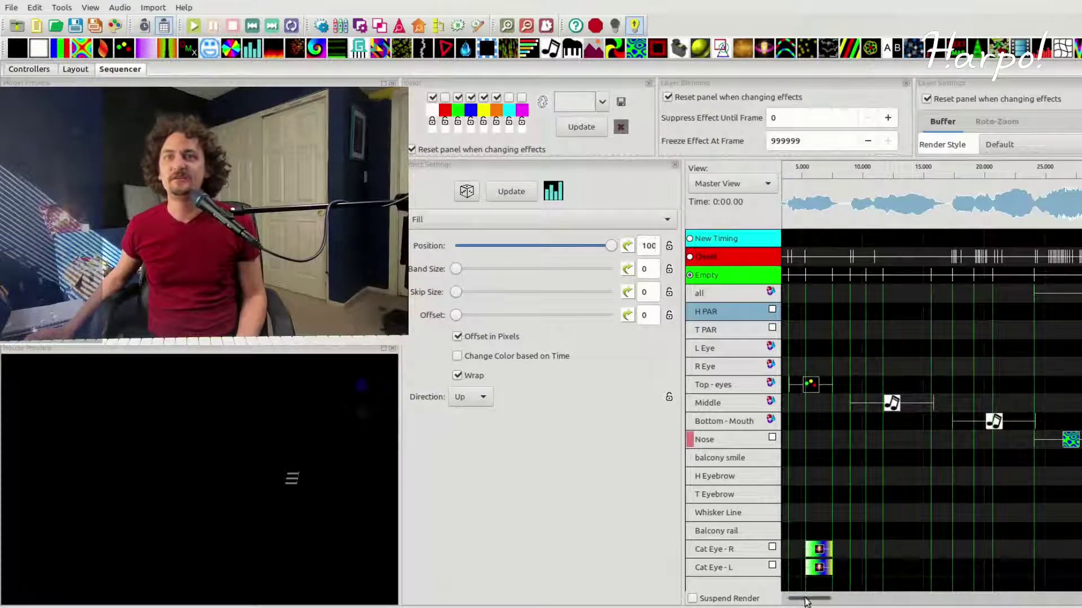
left_click_drag(805, 600, 783, 602)
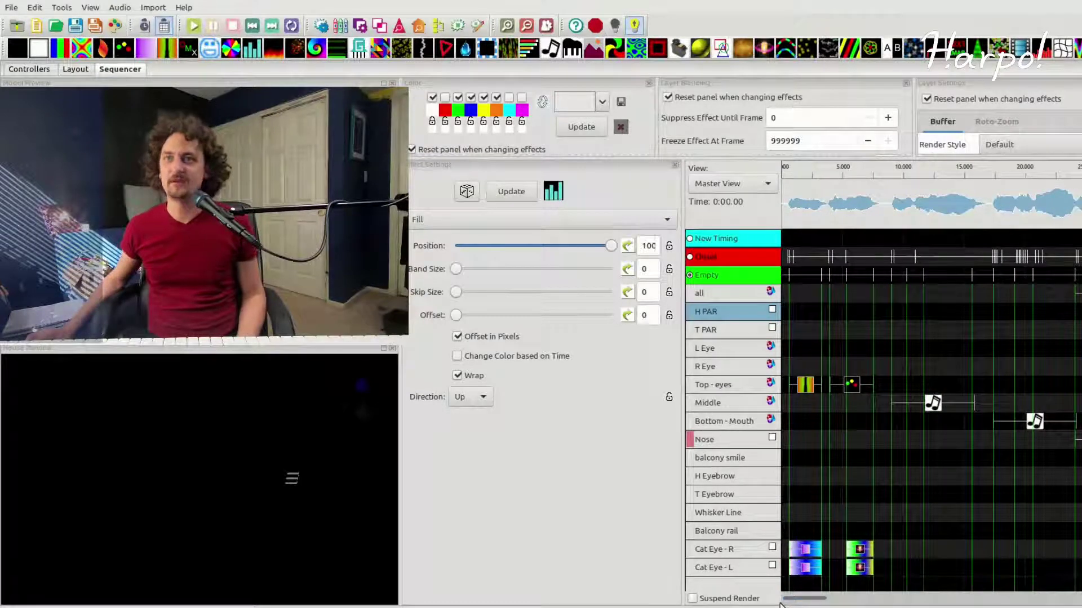
left_click(691, 256)
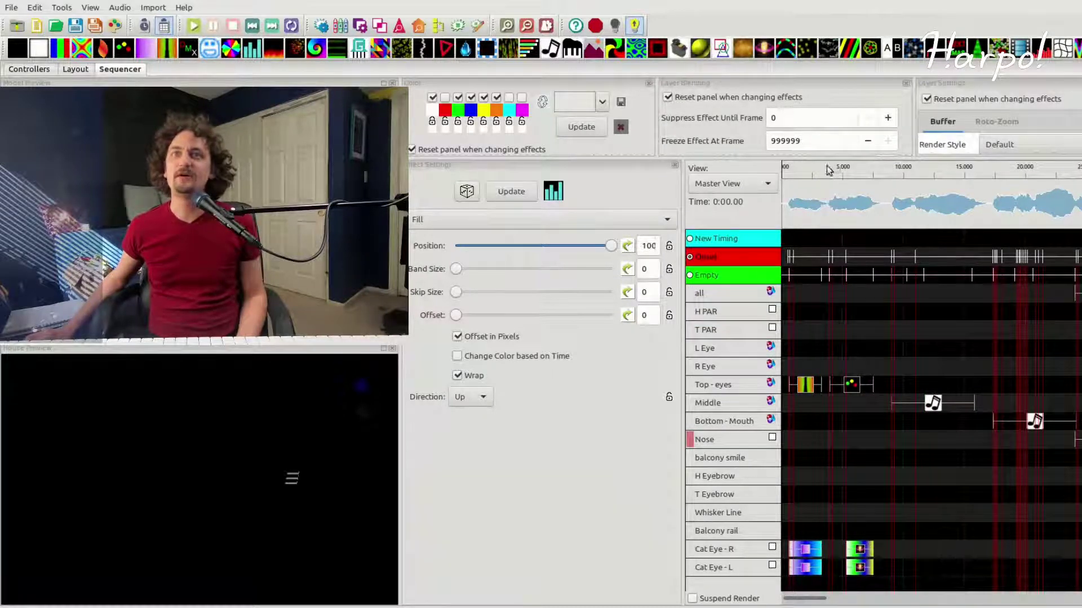
mouse_move(803, 599)
left_mouse_down()
mouse_move(1079, 607)
mouse_move(805, 607)
left_mouse_up()
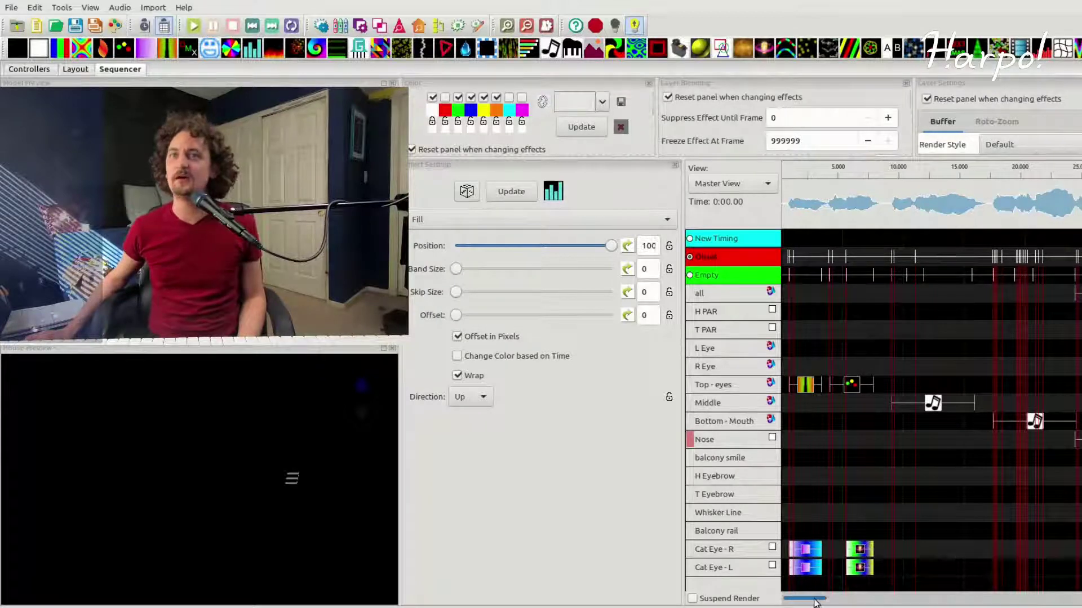
left_click_drag(814, 603, 872, 604)
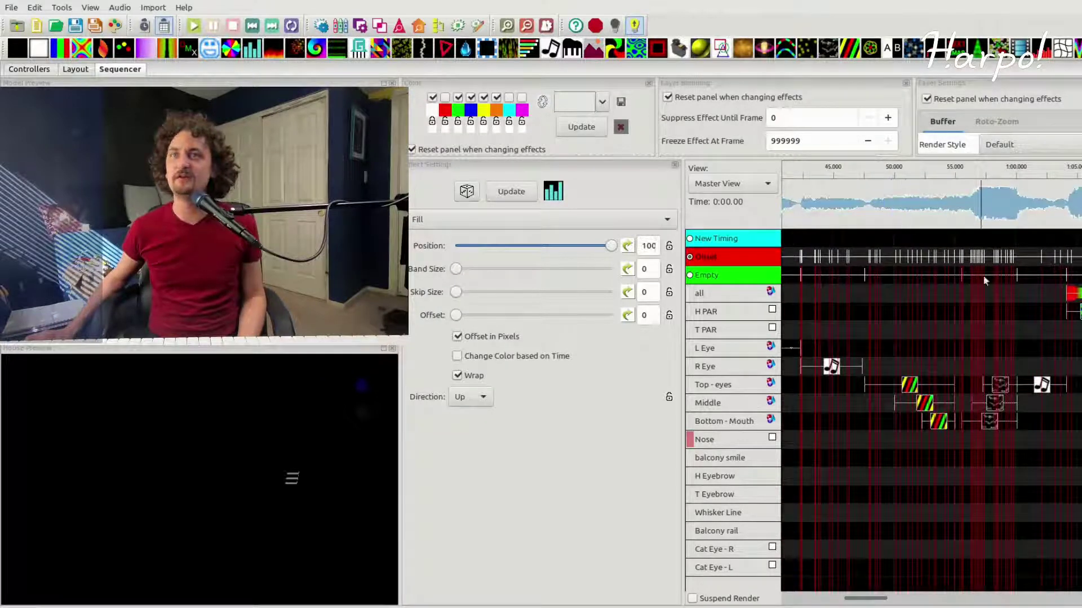
left_click_drag(866, 599, 917, 603)
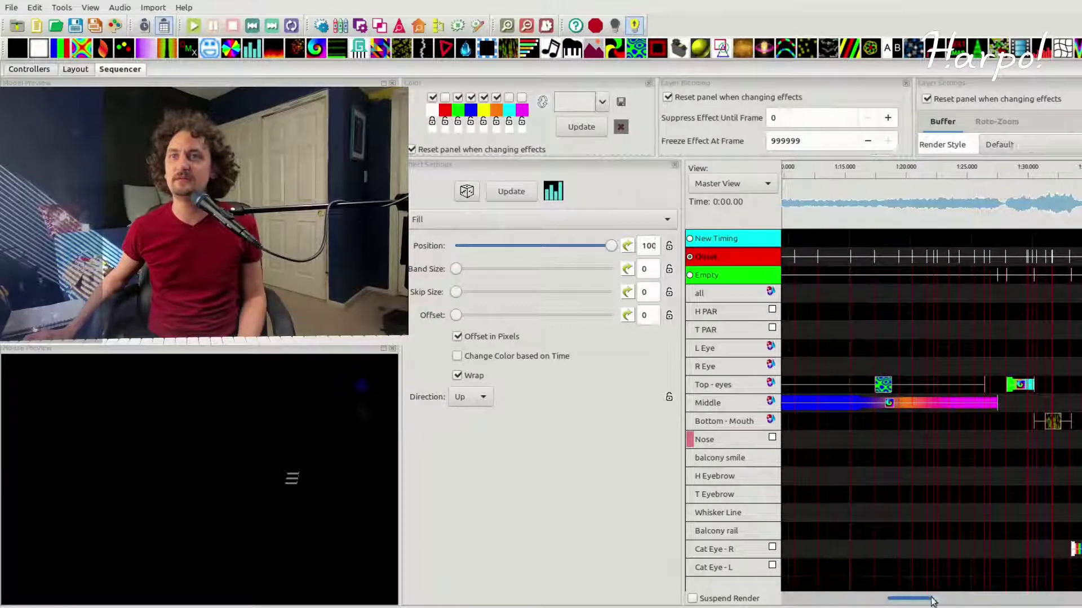
scroll(932, 602, "right", 12)
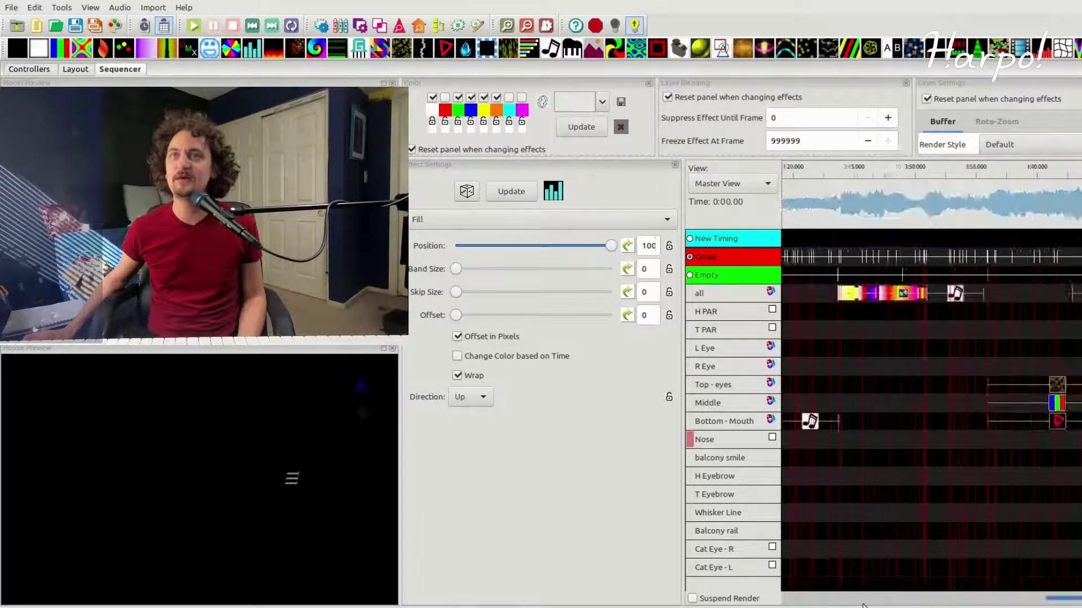
Step: Activate the Empty timing track and examine how the effects line up with its marks throughout the song
key("Home")
left_click(690, 276)
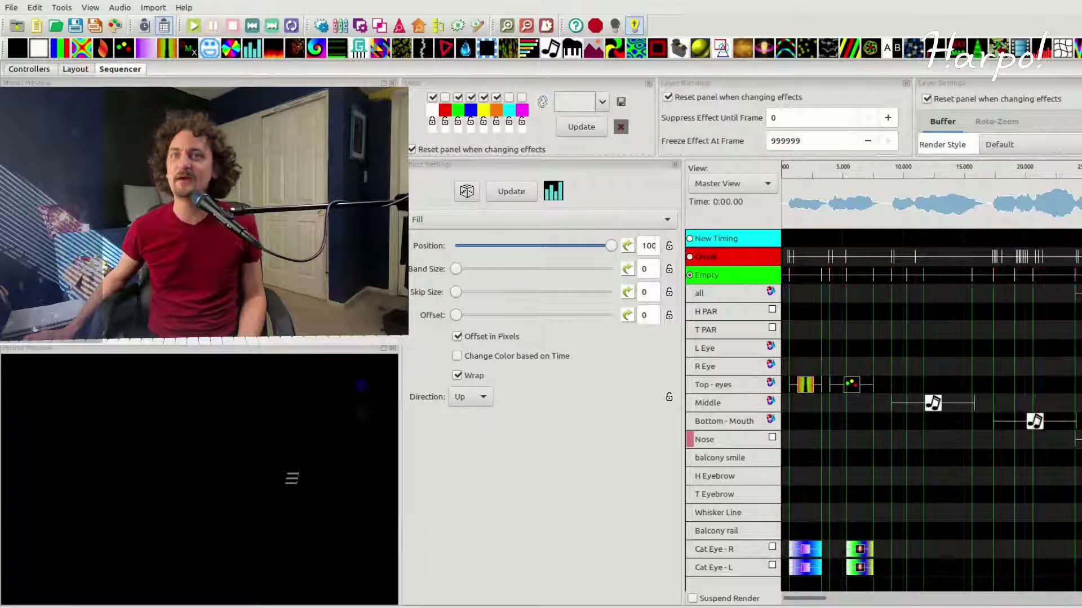
scroll(810, 597, "right", 10)
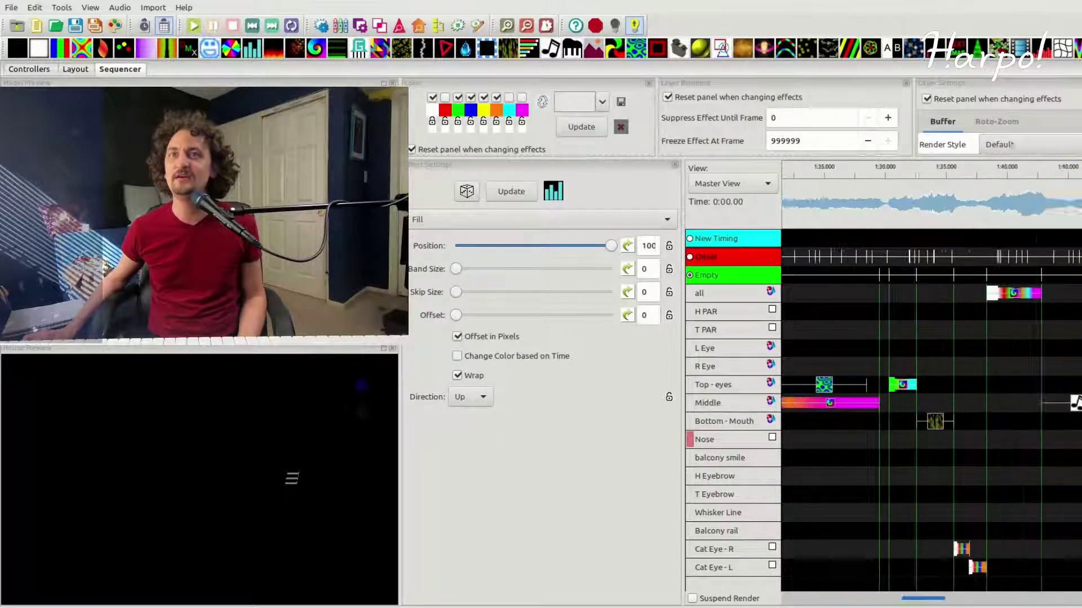
scroll(931, 378, "right", 6)
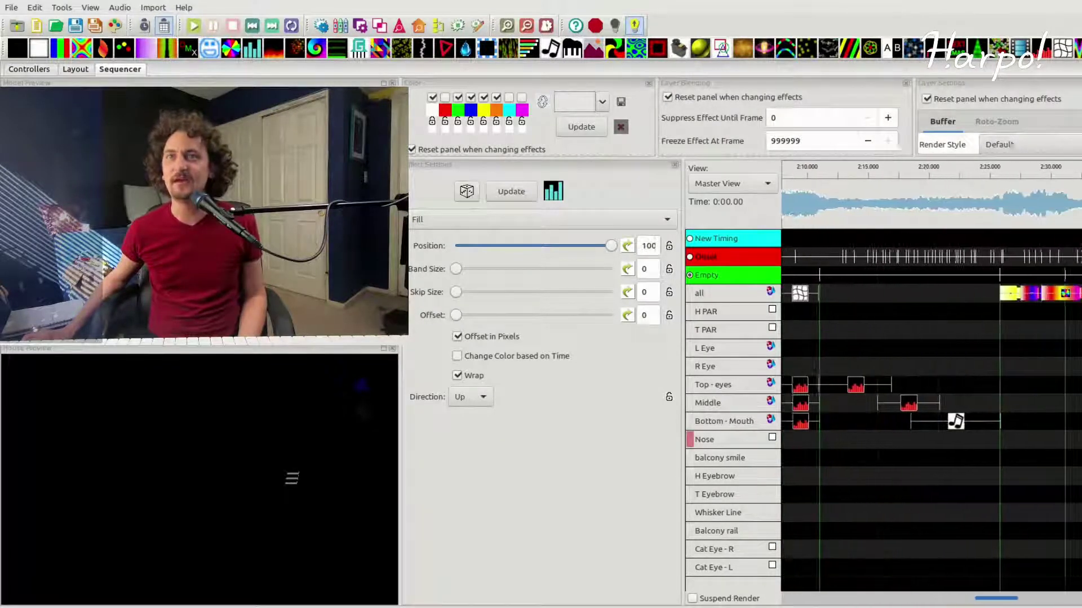
scroll(946, 601, "left", 5)
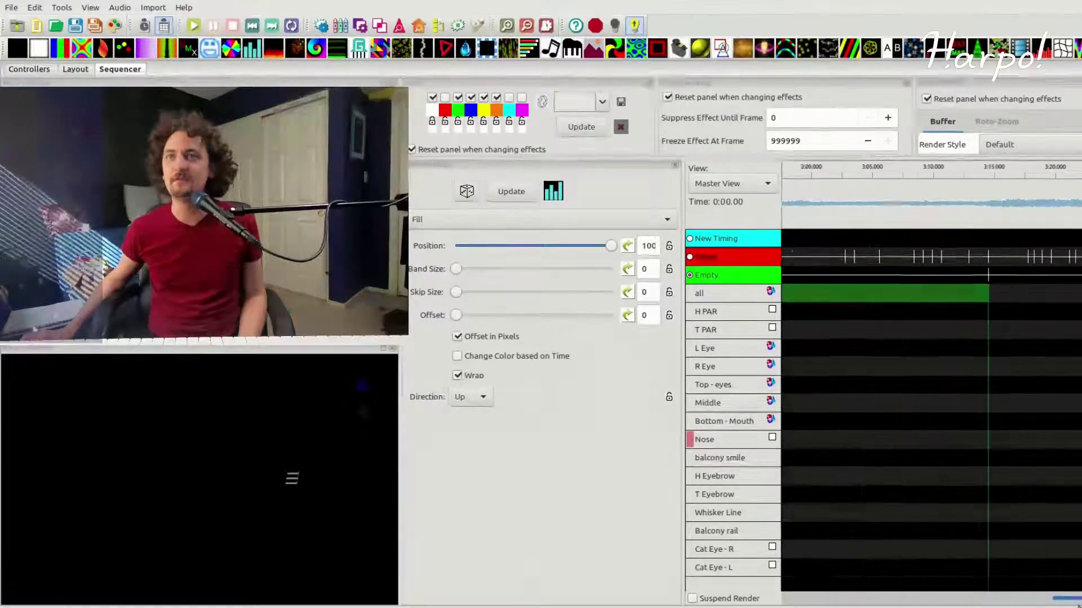
left_click_drag(947, 602, 790, 599)
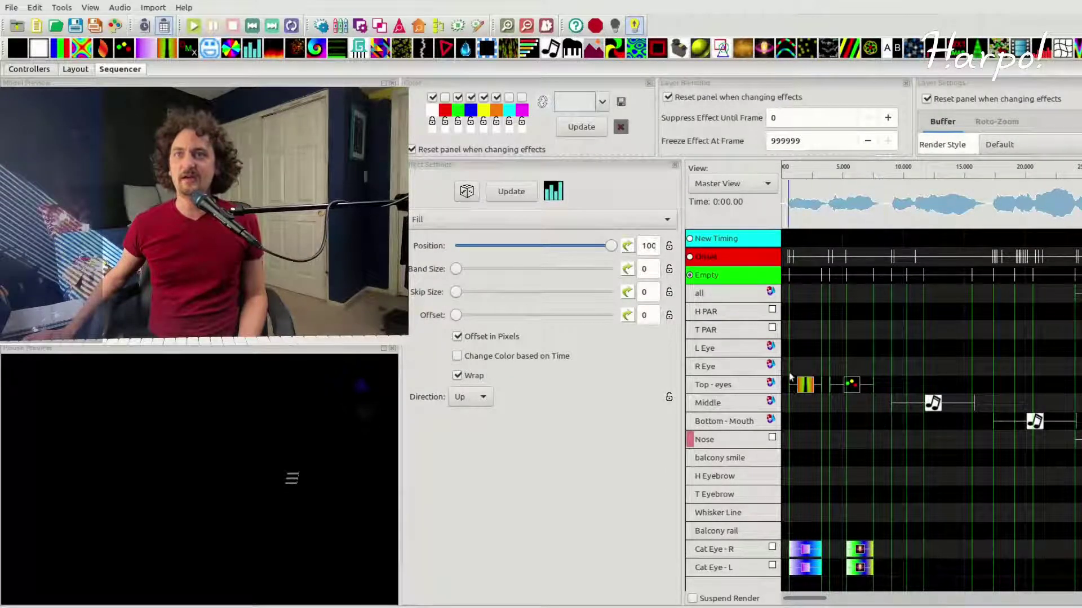
Step: Select the first Curtain effect on the Top - eyes row to inspect its settings and preview it
left_click(806, 385)
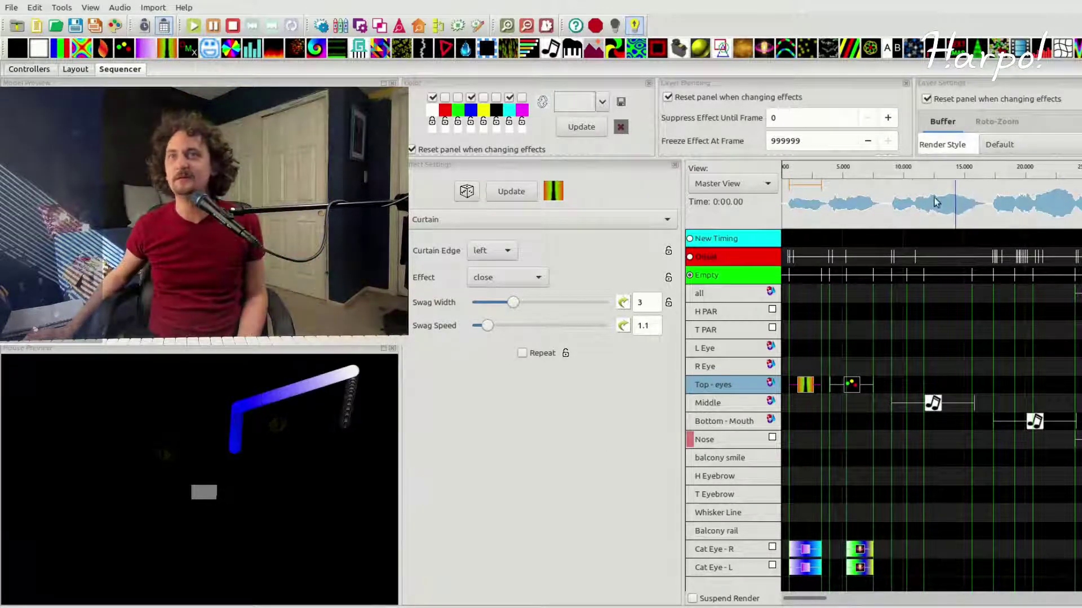
scroll(913, 279, "down", 5)
scroll(913, 279, "down", 2)
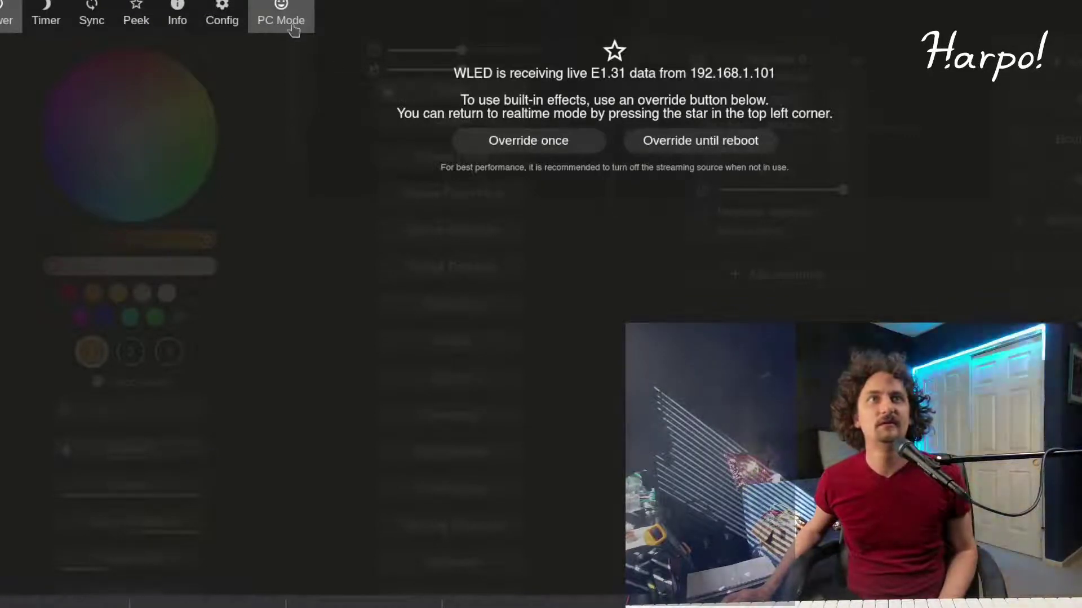
Step: In WLED, override the live E1.31 data once and add a new segment from LED 300 to 550
left_click(551, 145)
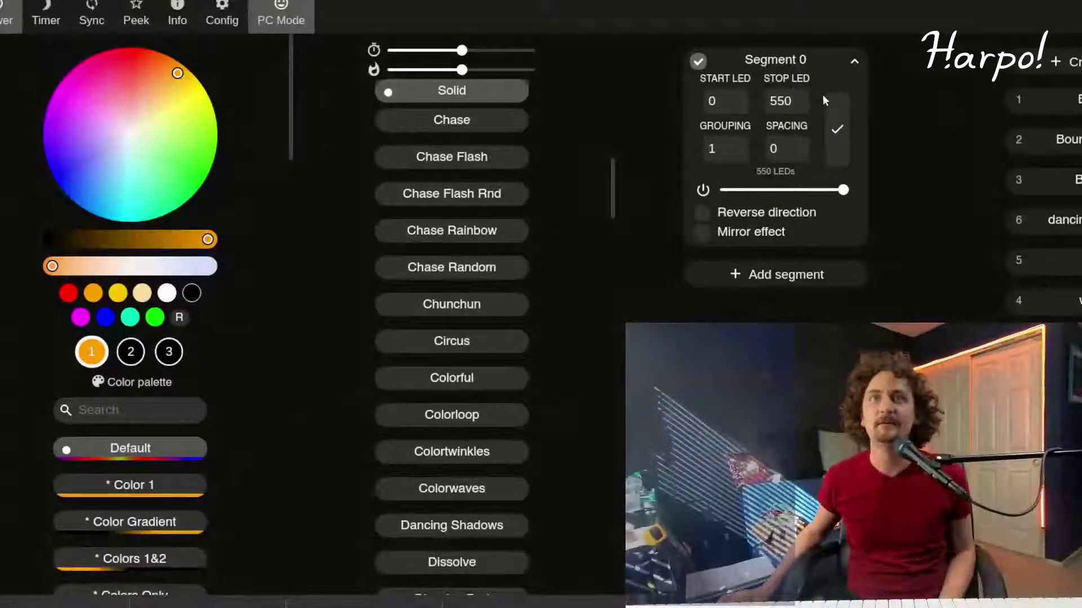
left_click(796, 278)
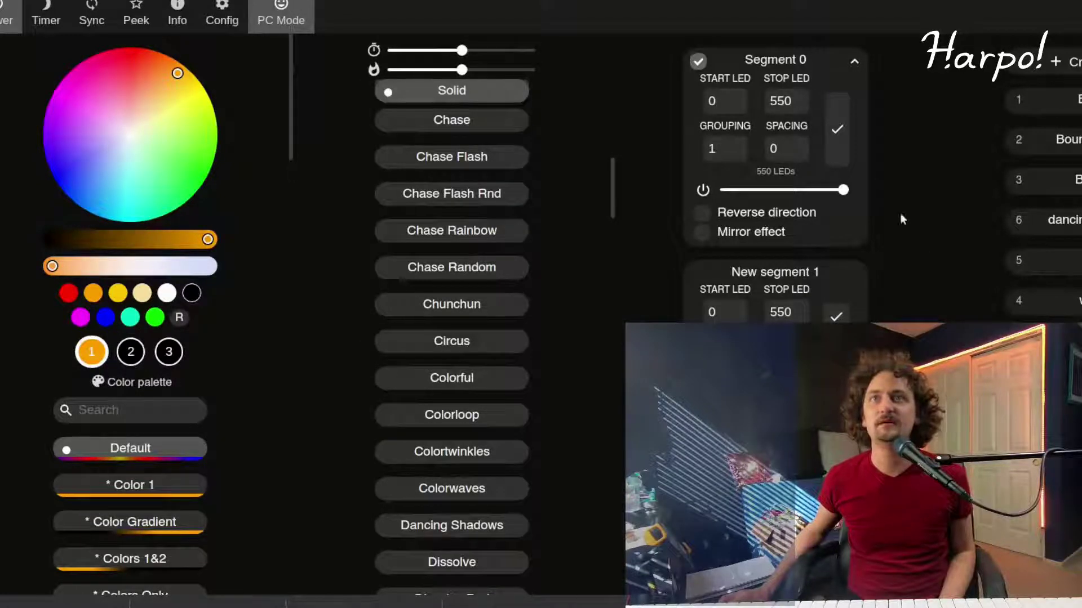
left_click(794, 104)
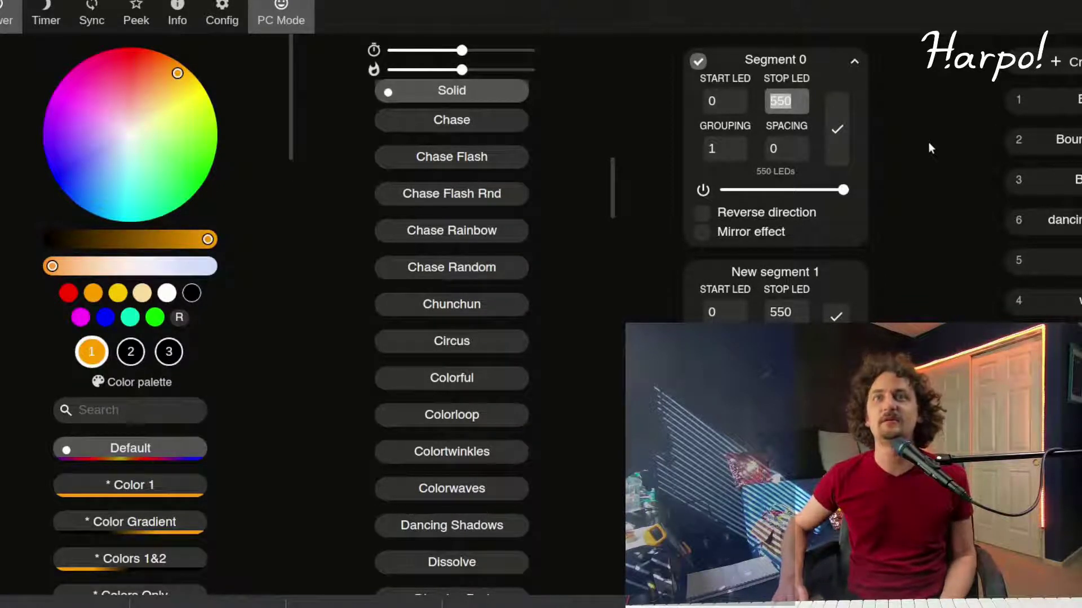
type("300")
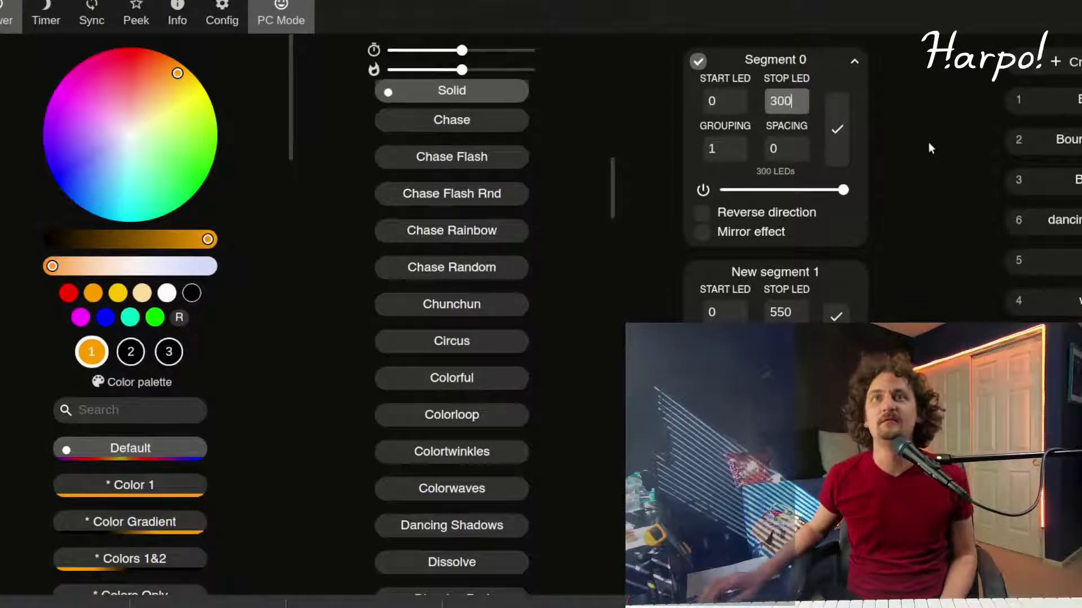
left_click(730, 313)
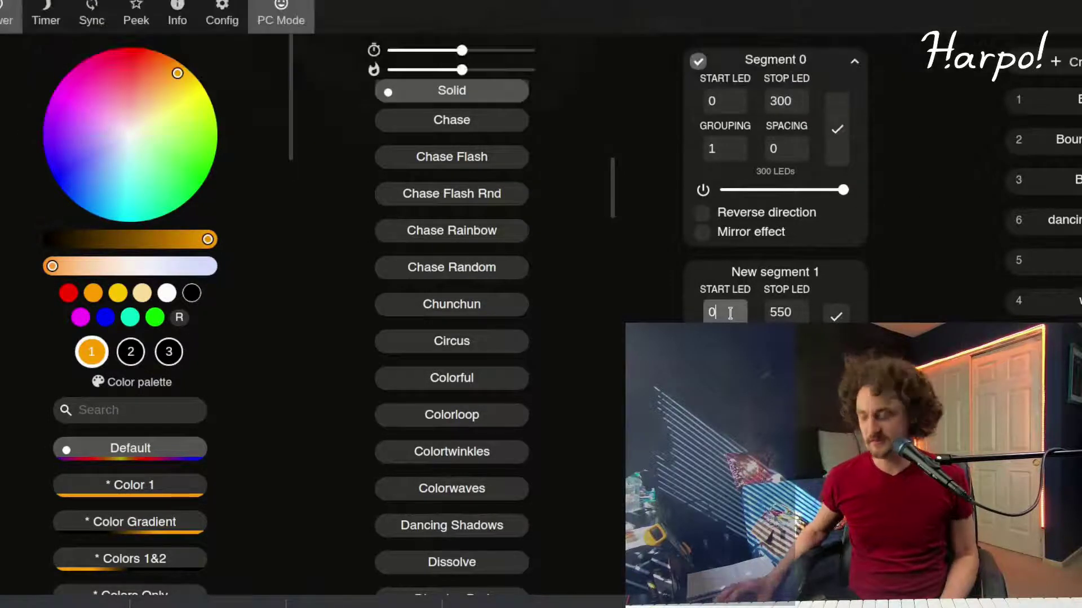
type("300")
key("Tab")
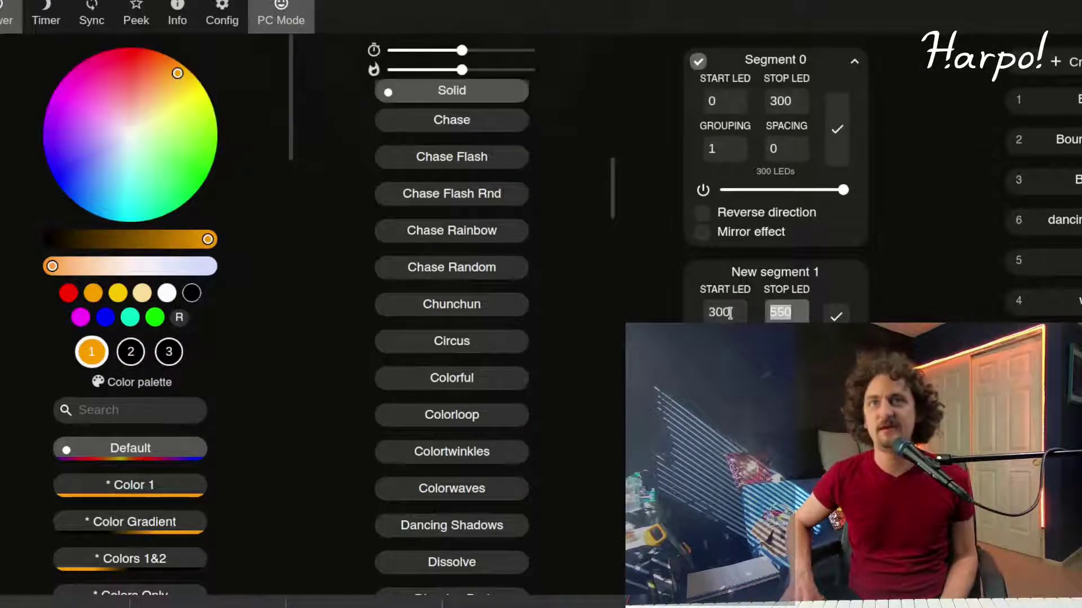
key("Return")
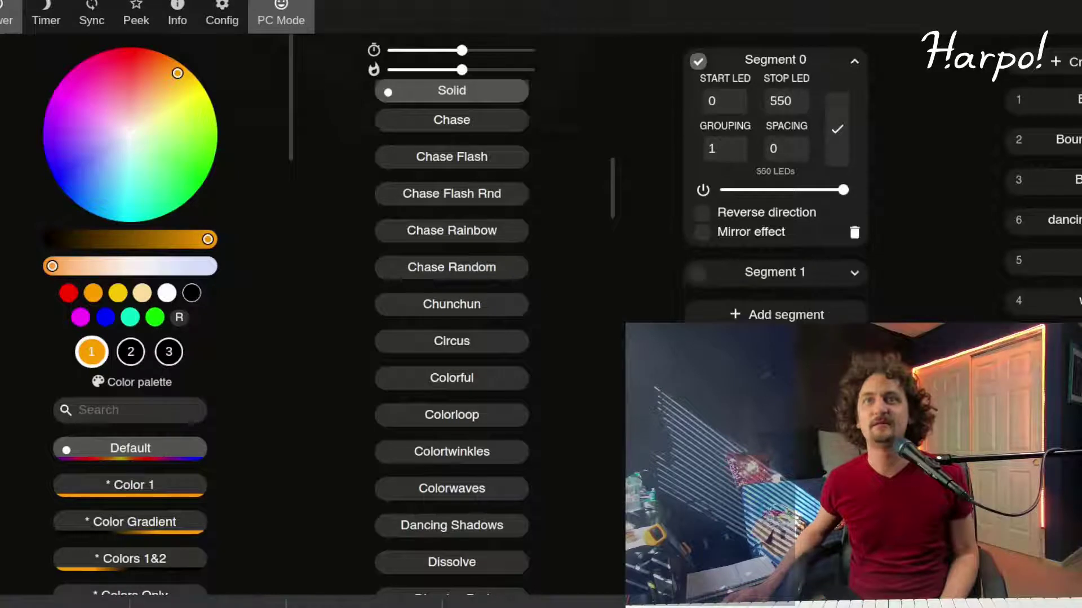
Step: Set Segment 0's stop LED to 300, apply it, and enable the segment's reverse direction
left_click(854, 276)
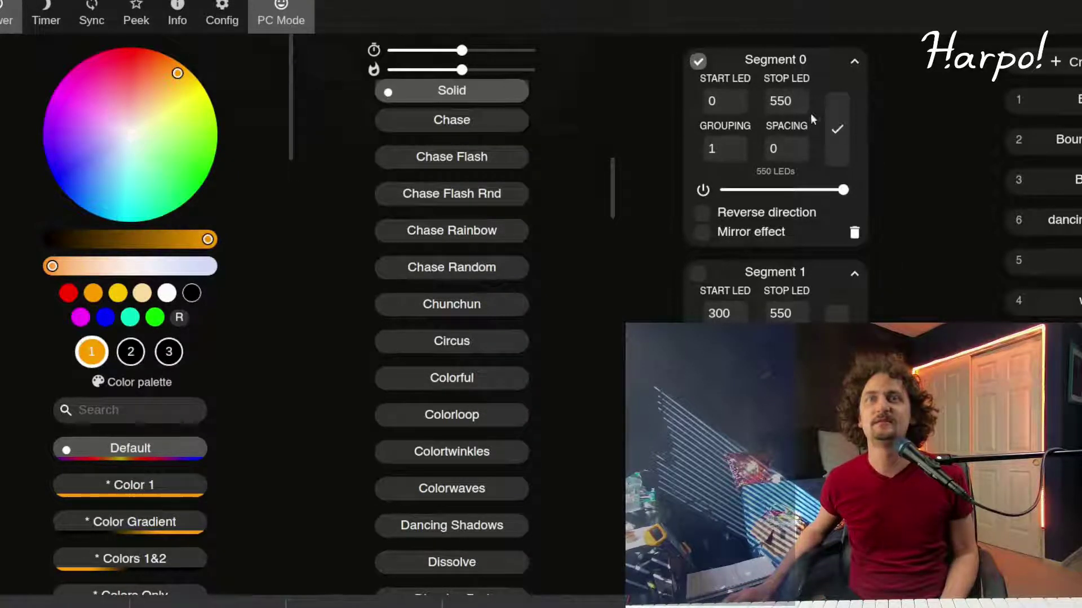
double_click(791, 103)
type("300")
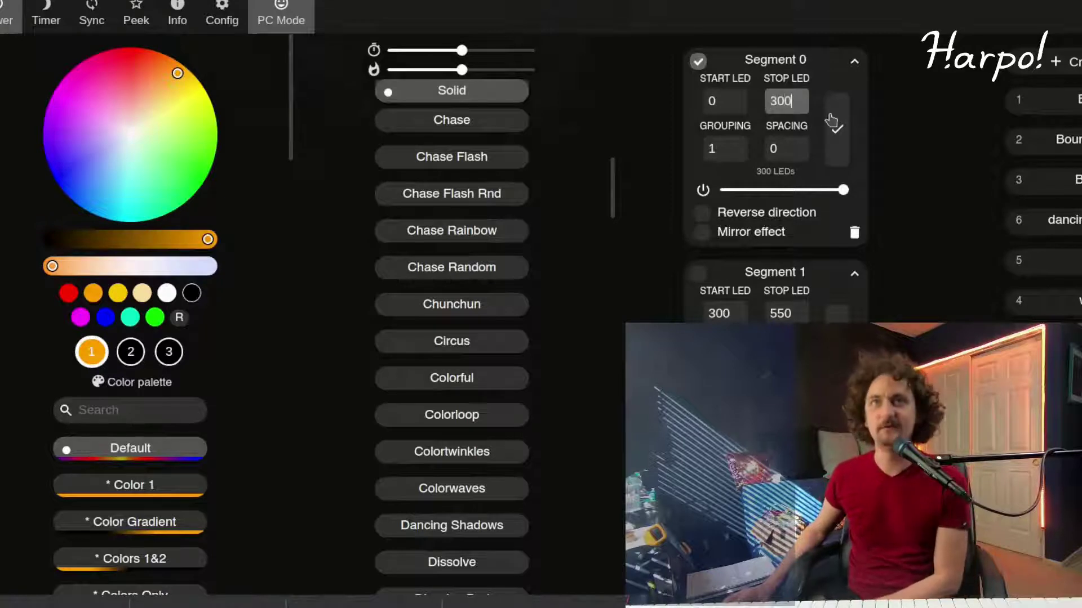
left_click(837, 130)
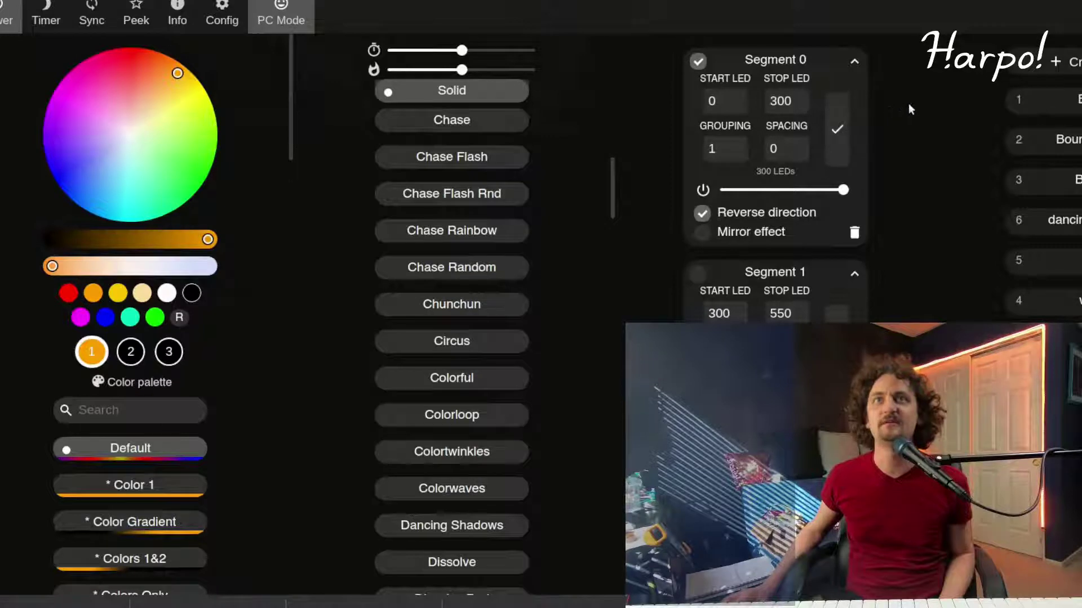
Step: Reload the WLED page, check Segment 1's LED range and make Segment 0 the selected segment again
key("F5")
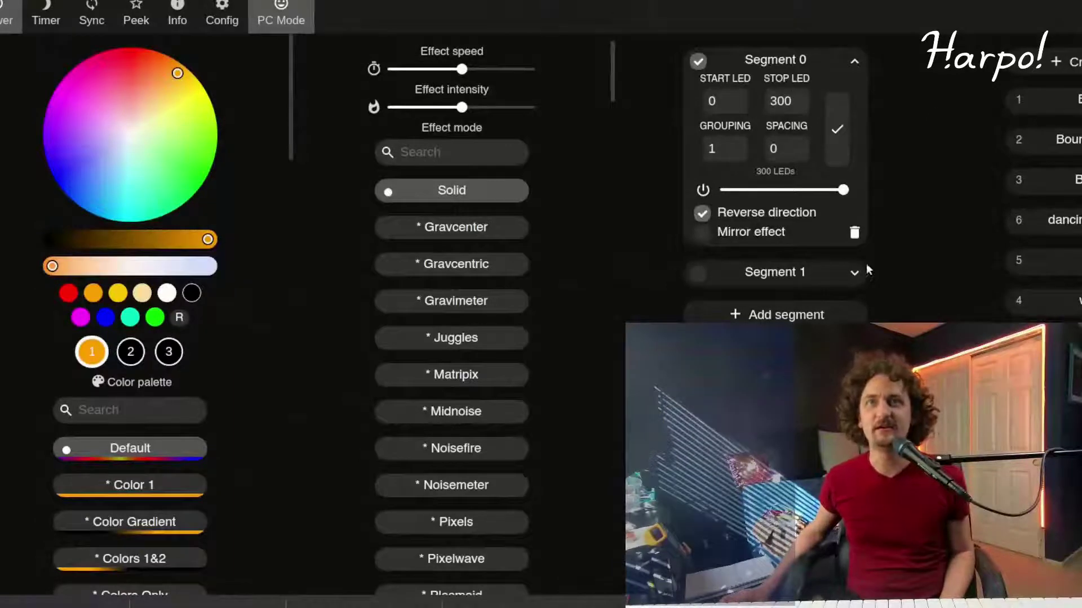
left_click(763, 283)
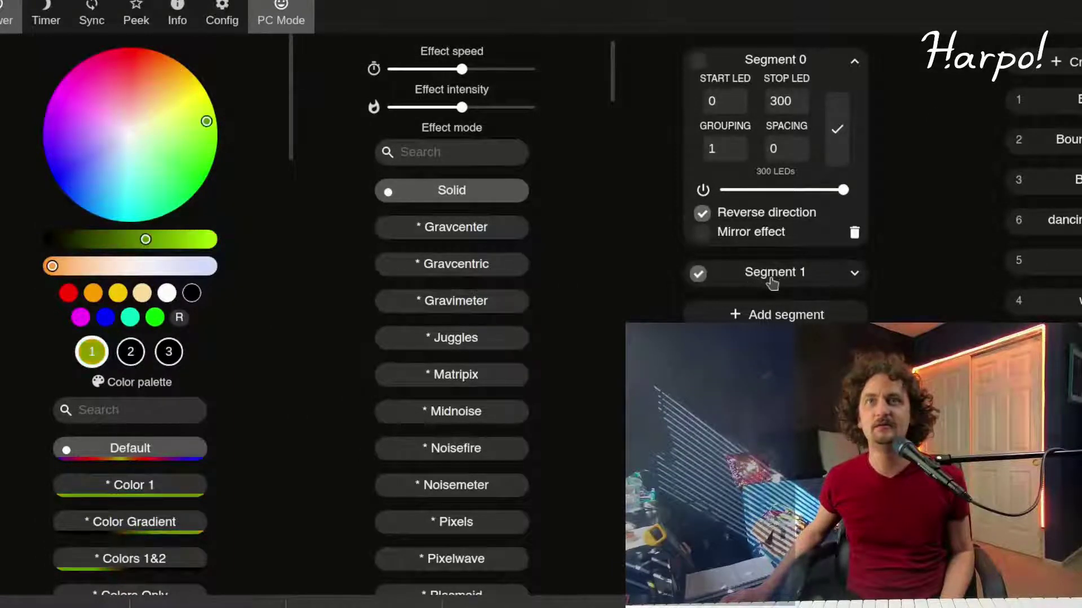
left_click(855, 276)
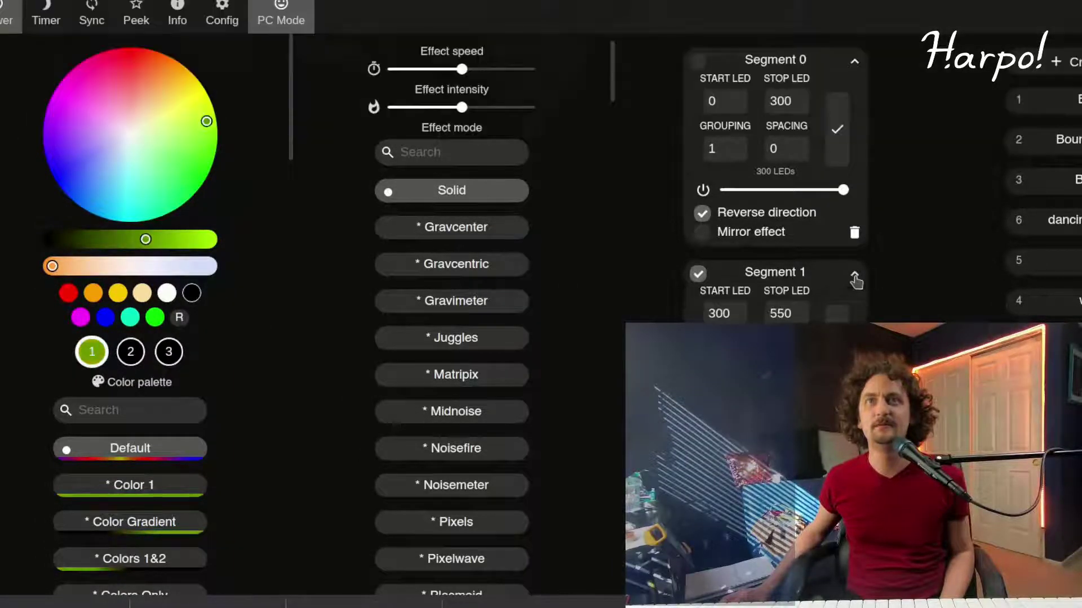
left_click(768, 63)
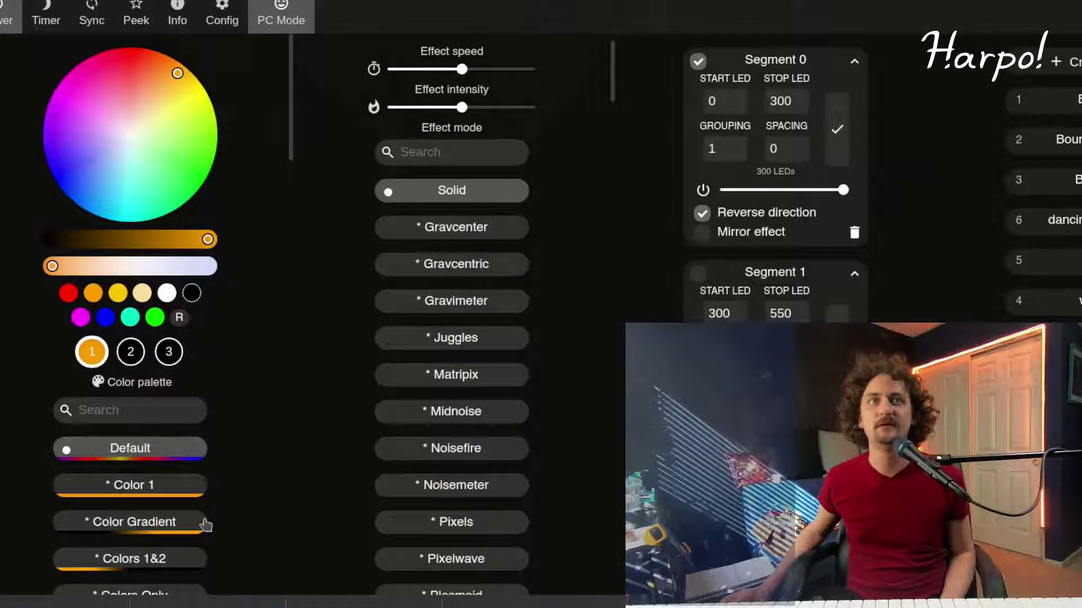
Step: Enable reverse direction for Segment 0, and turn PC Mode off and back on
scroll(241, 485, "down", 4)
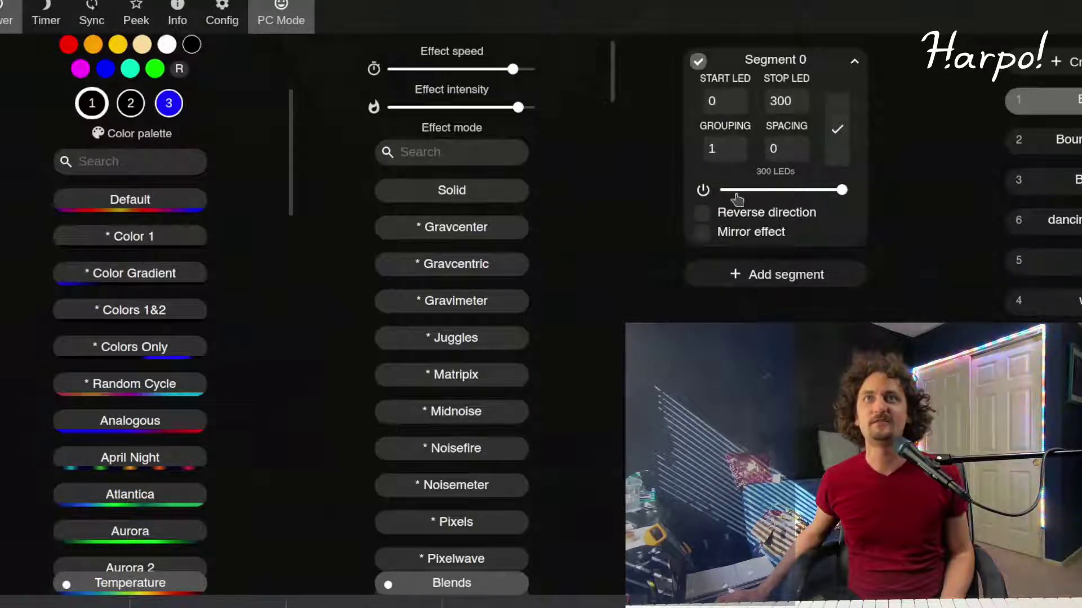
left_click(796, 214)
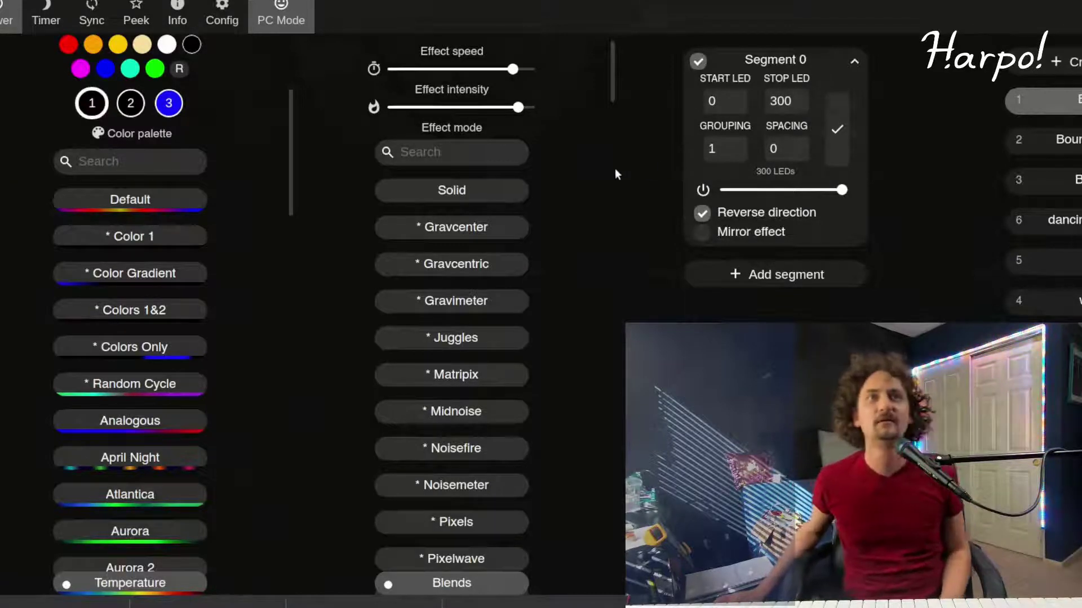
left_click(304, 20)
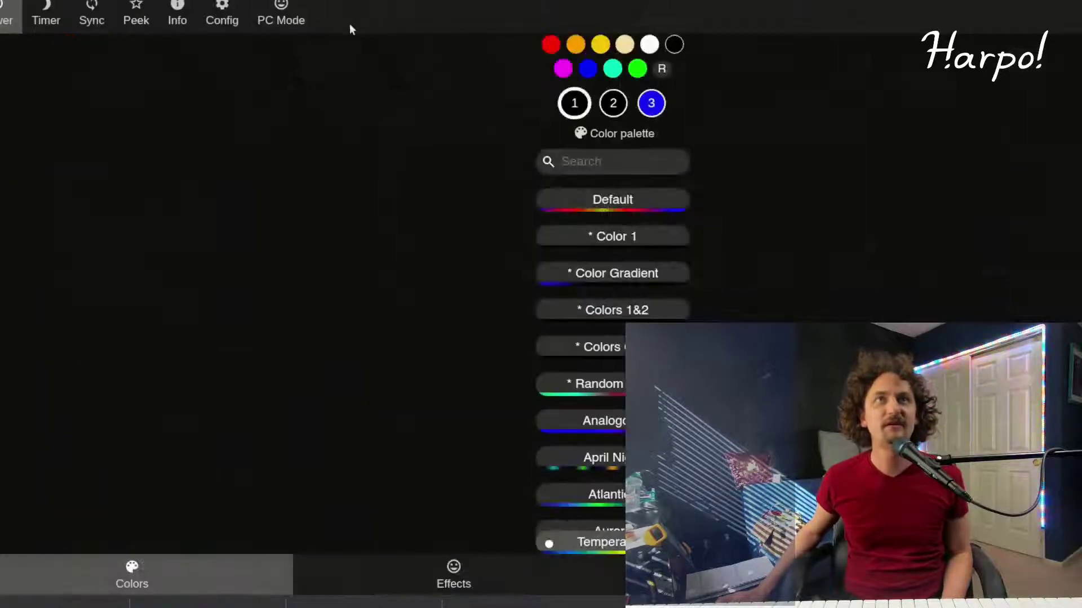
left_click(287, 29)
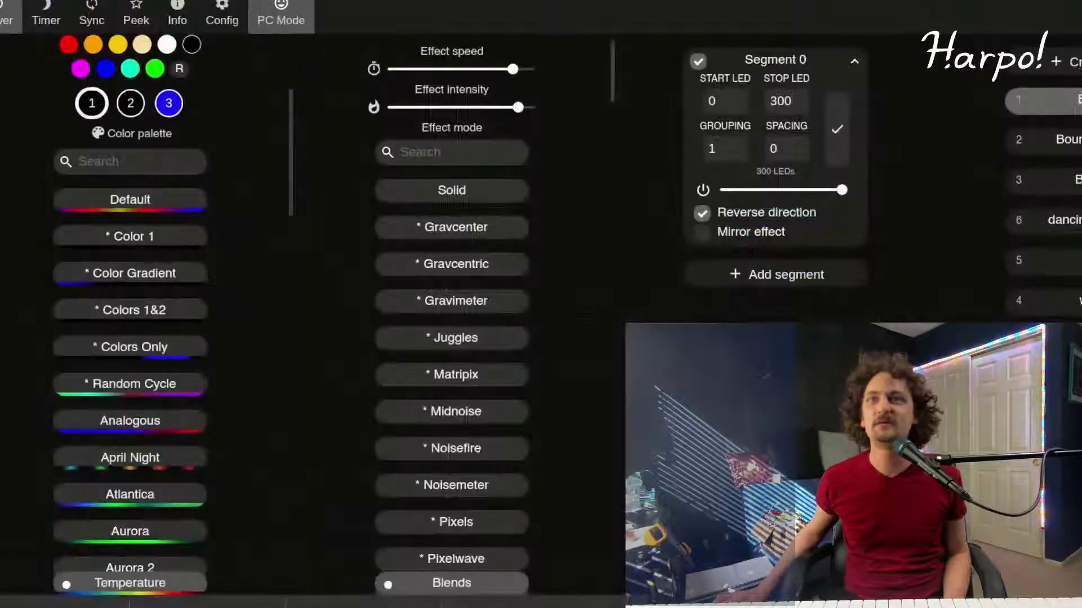
Step: Switch to xLights and pan the house preview to compare the colored window outlines with the physical LED strip
key("alt+Tab")
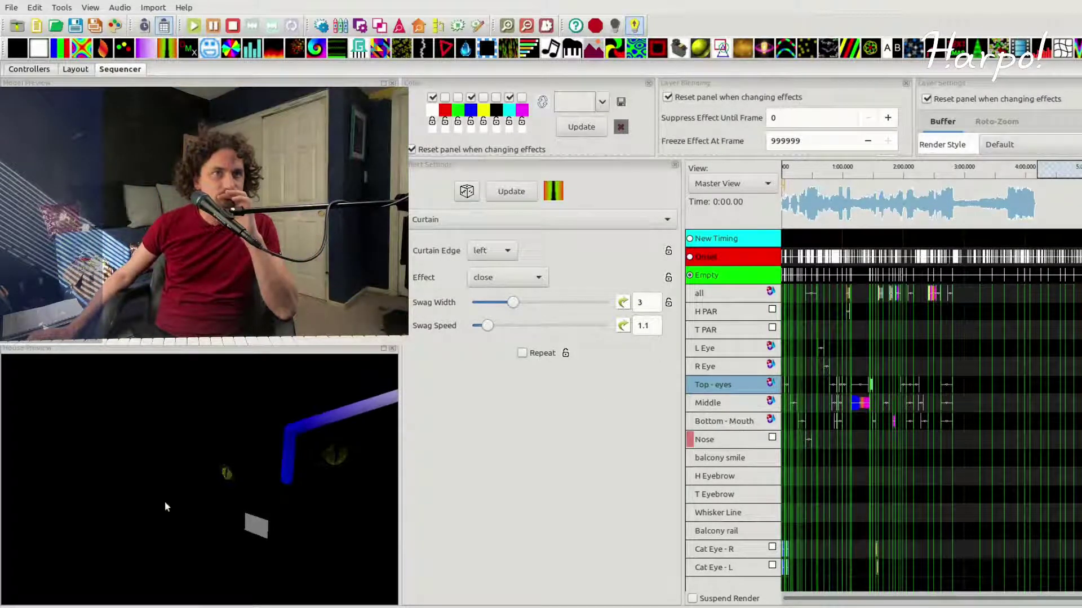
left_click_drag(164, 501, 293, 512)
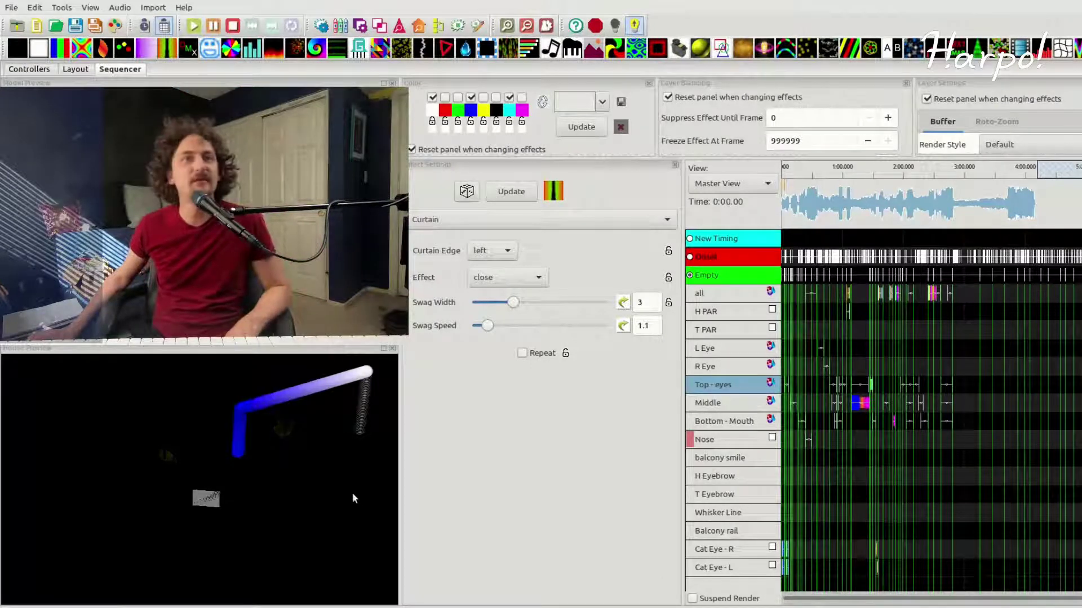
key("alt+Tab")
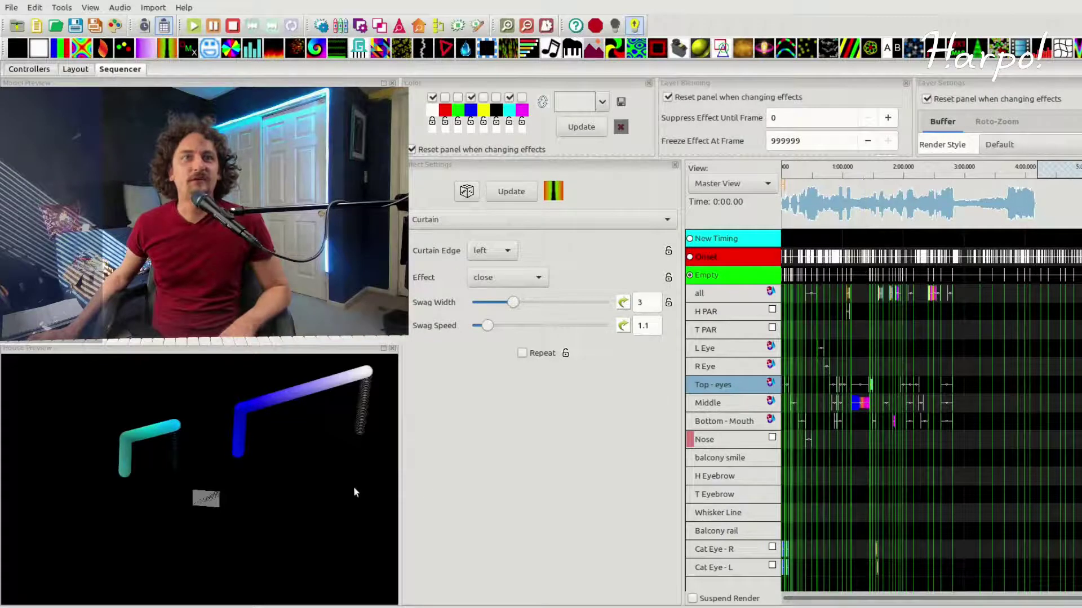
left_click(206, 506)
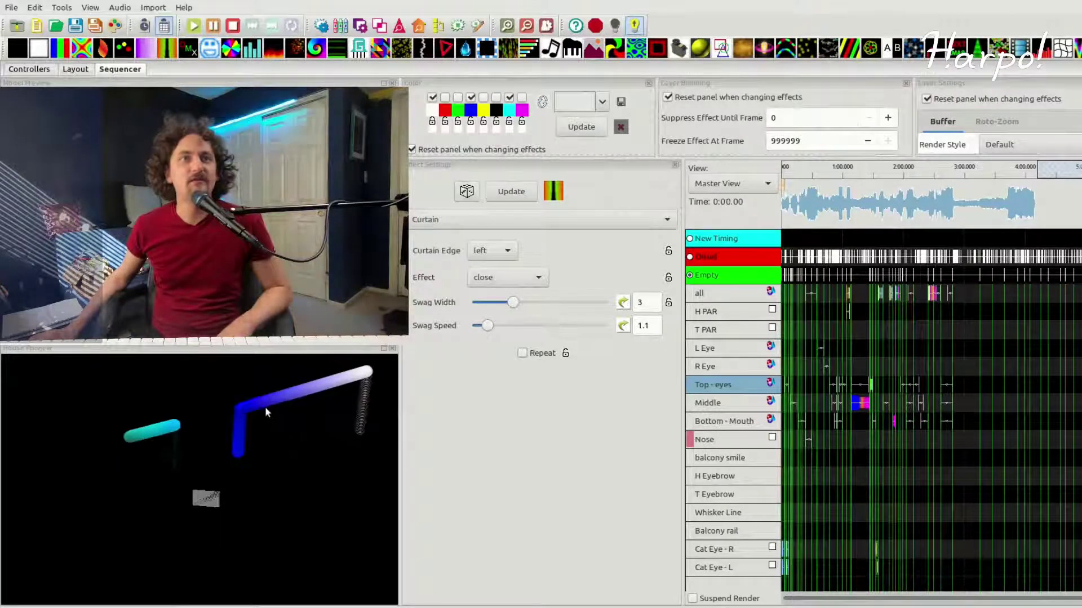
Step: Switch back to WLED and leave the LED & Hardware setup for the main control page
key("alt+Tab")
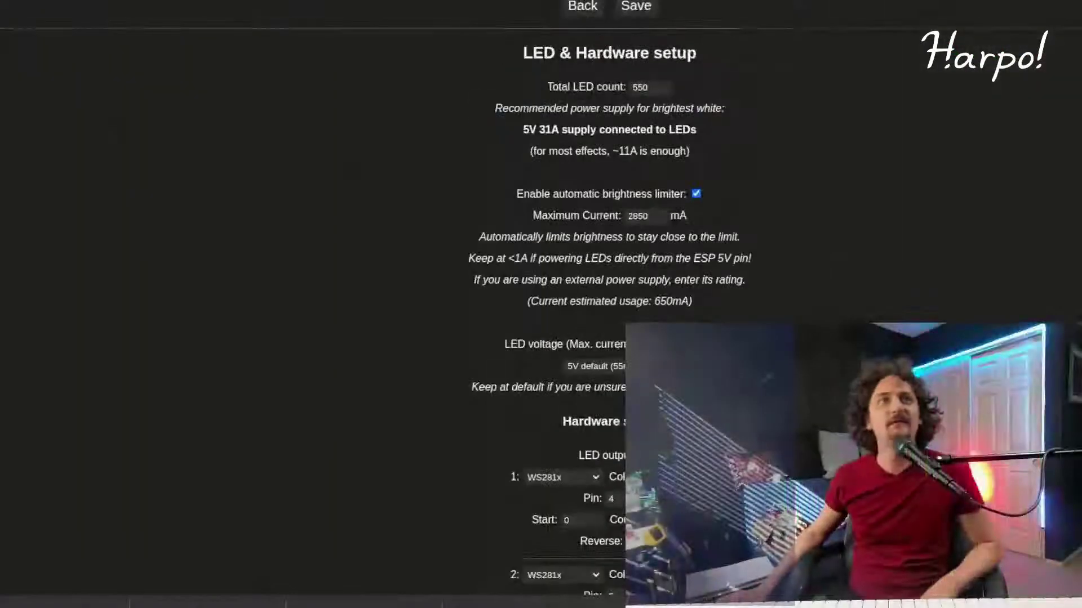
left_click(581, 7)
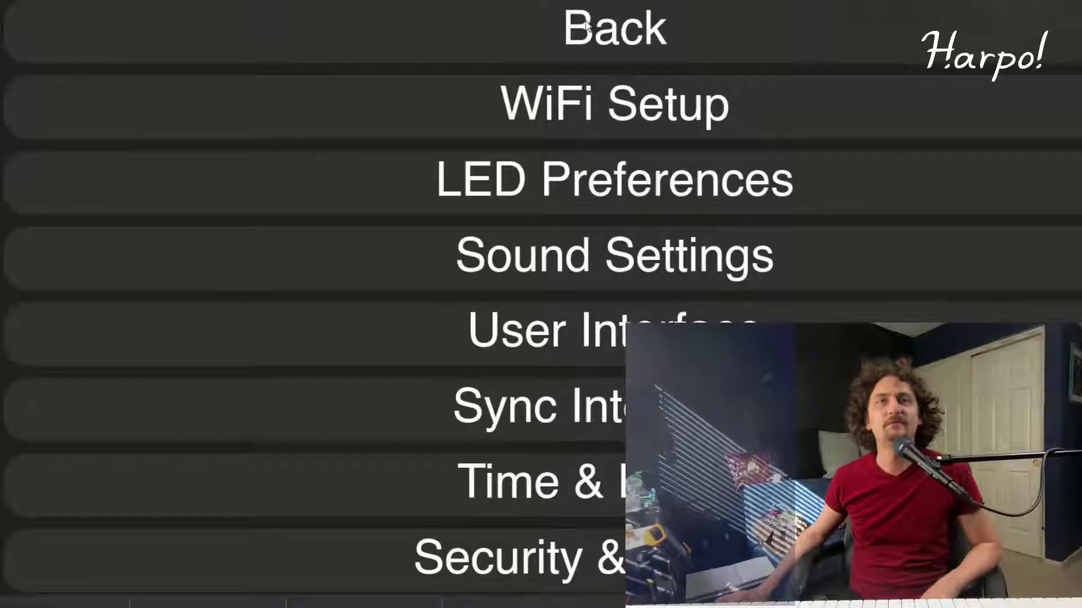
left_click(585, 25)
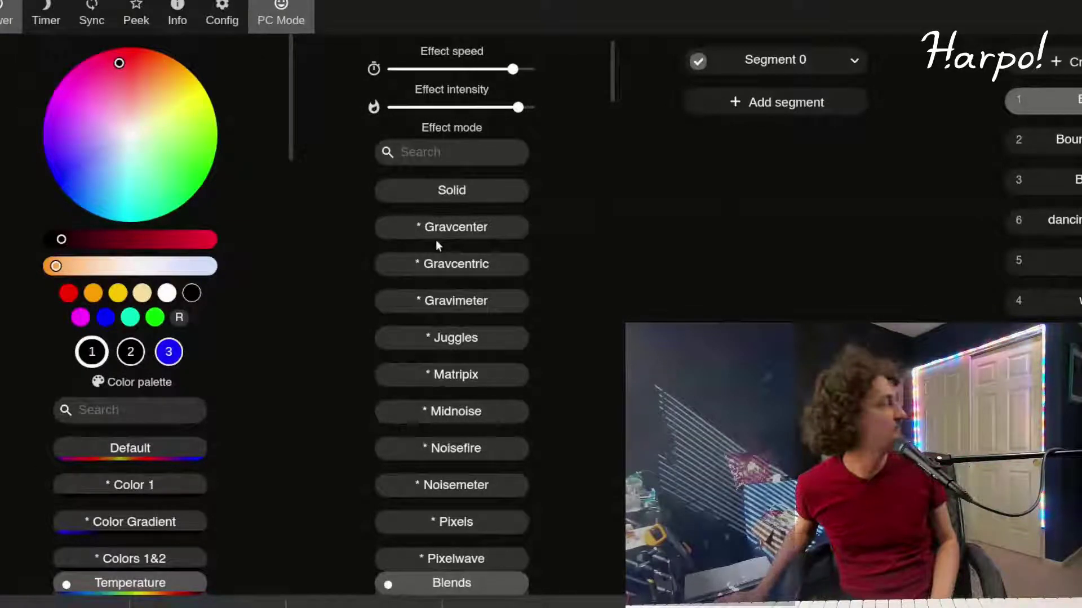
Step: Try the Default and Color 1 palettes alternately on the running Blends effect
left_click(148, 451)
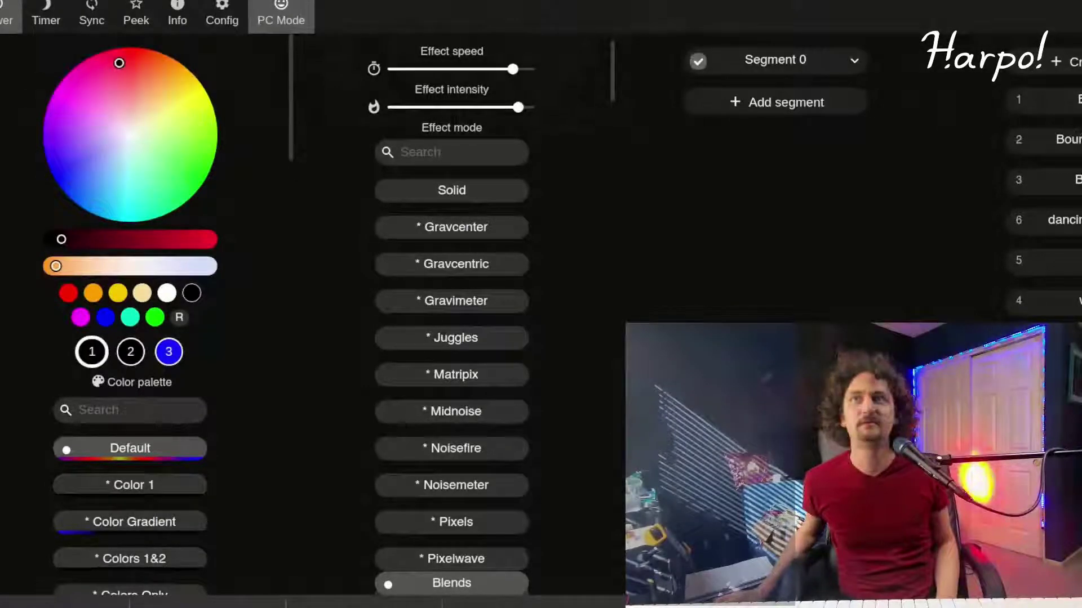
scroll(133, 214, "down", 4)
left_click(133, 237)
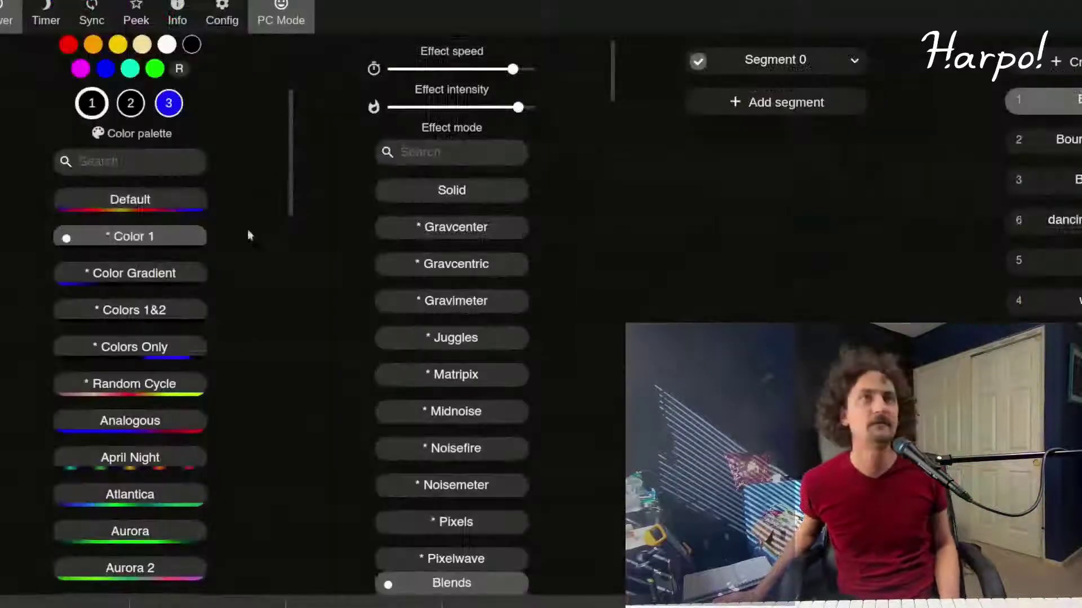
left_click(163, 201)
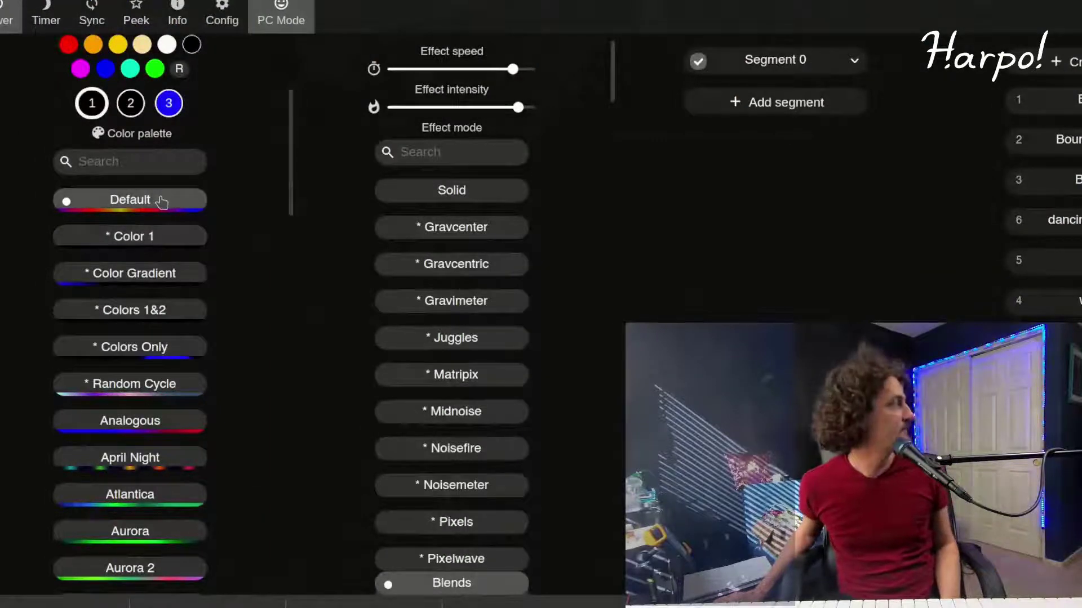
left_click(160, 236)
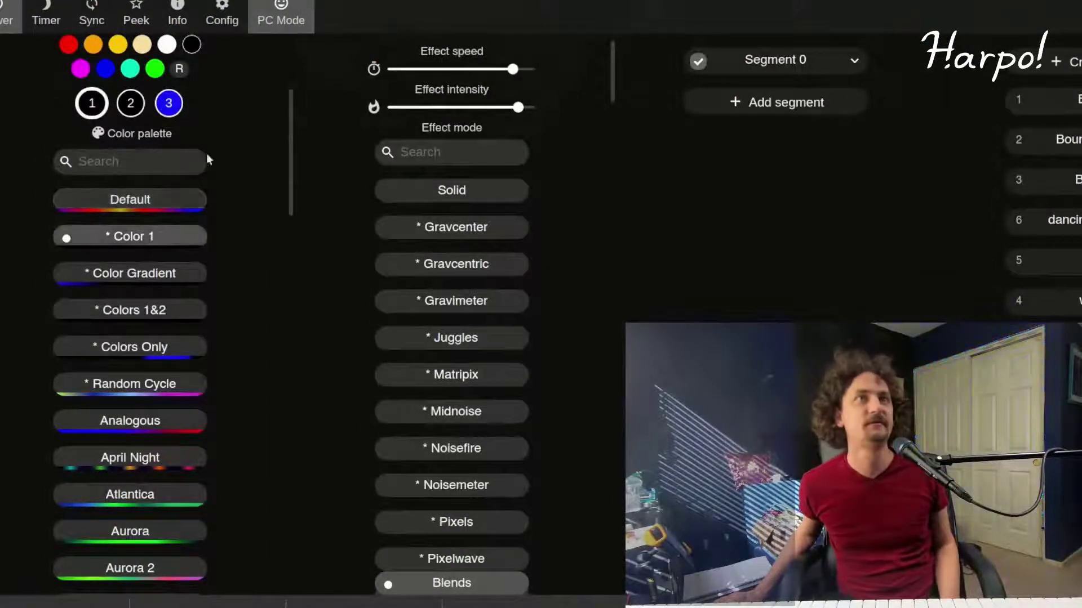
Step: Try green as the primary color, then the Color Gradient palette with red as the primary color
scroll(209, 159, "up", 3)
left_click(140, 59)
left_click(183, 70)
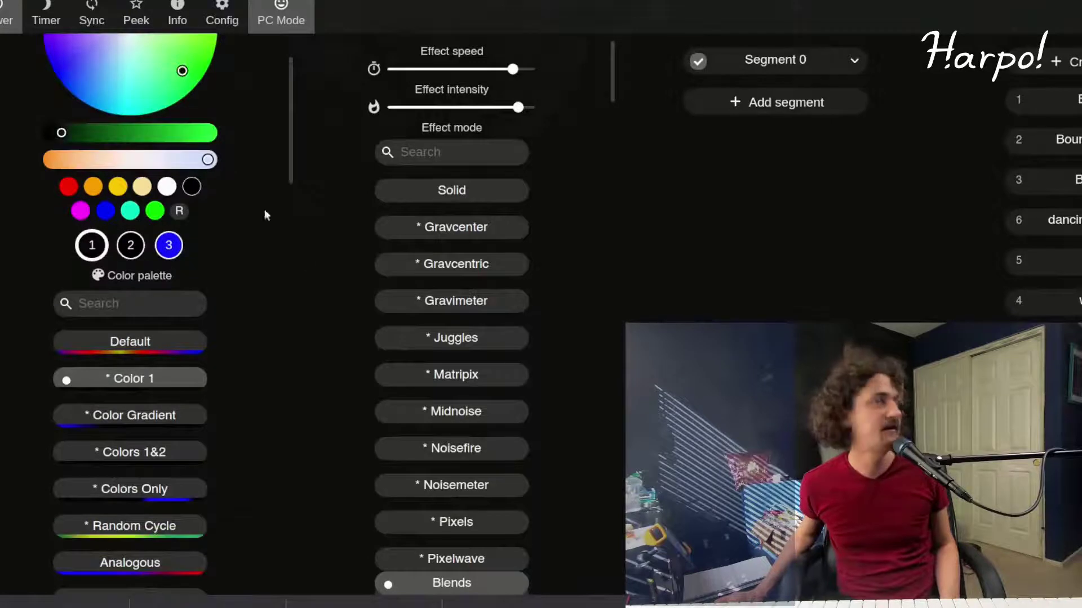
left_click(200, 414)
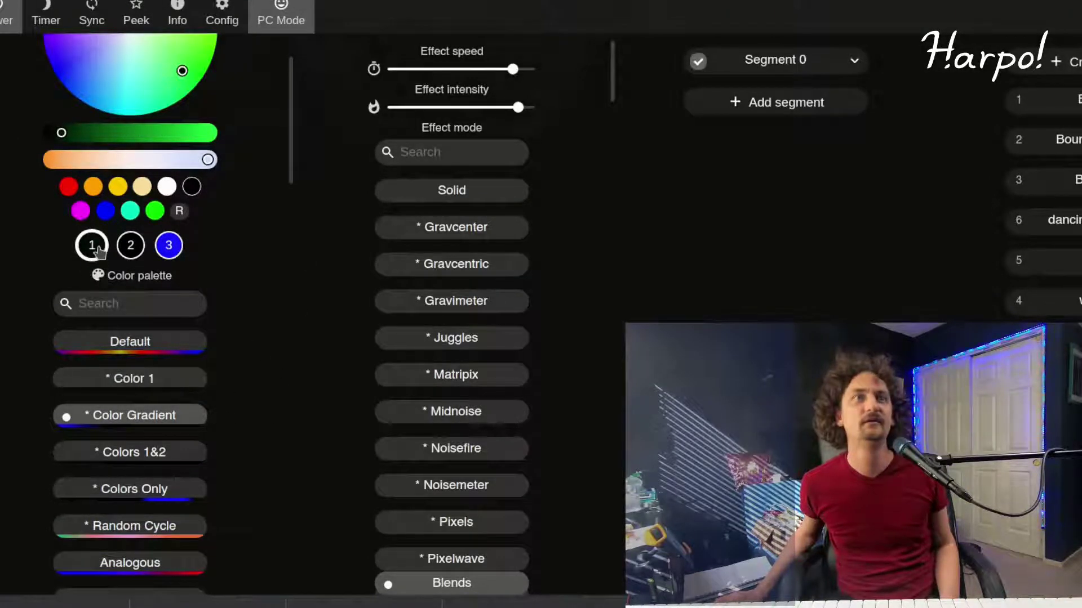
left_click(69, 188)
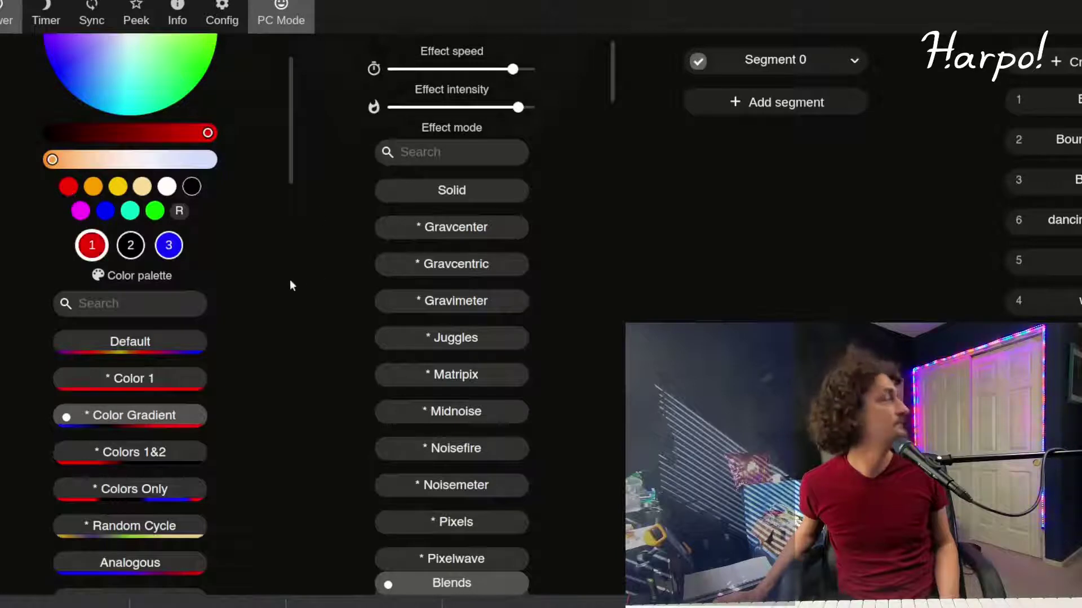
scroll(289, 280, "up", 2)
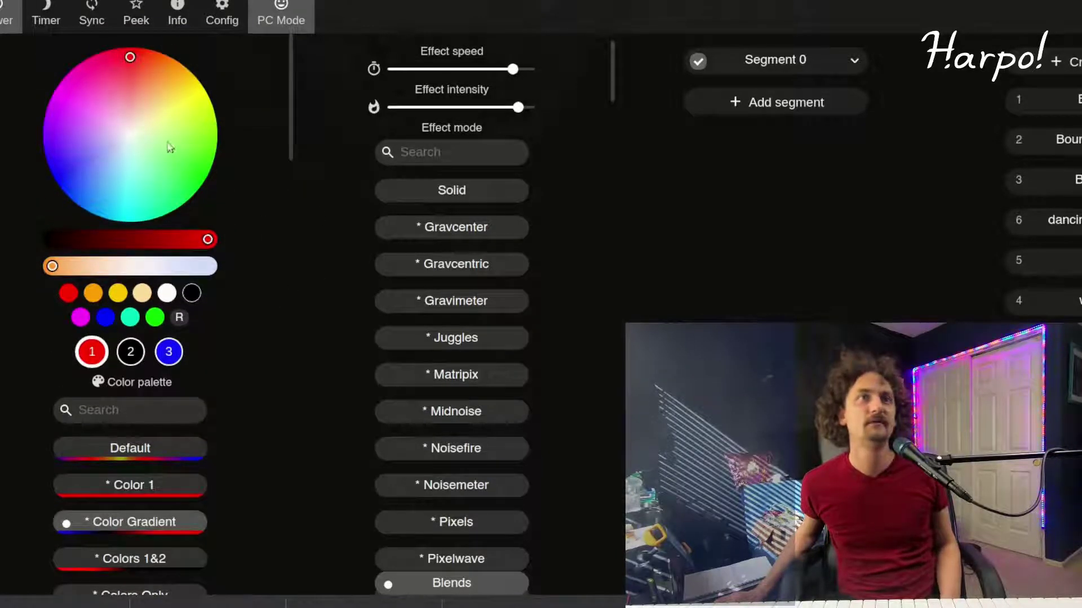
Step: Apply the Color 1 palette after trying Default, and change the primary color to green and finally blue
left_click(145, 453)
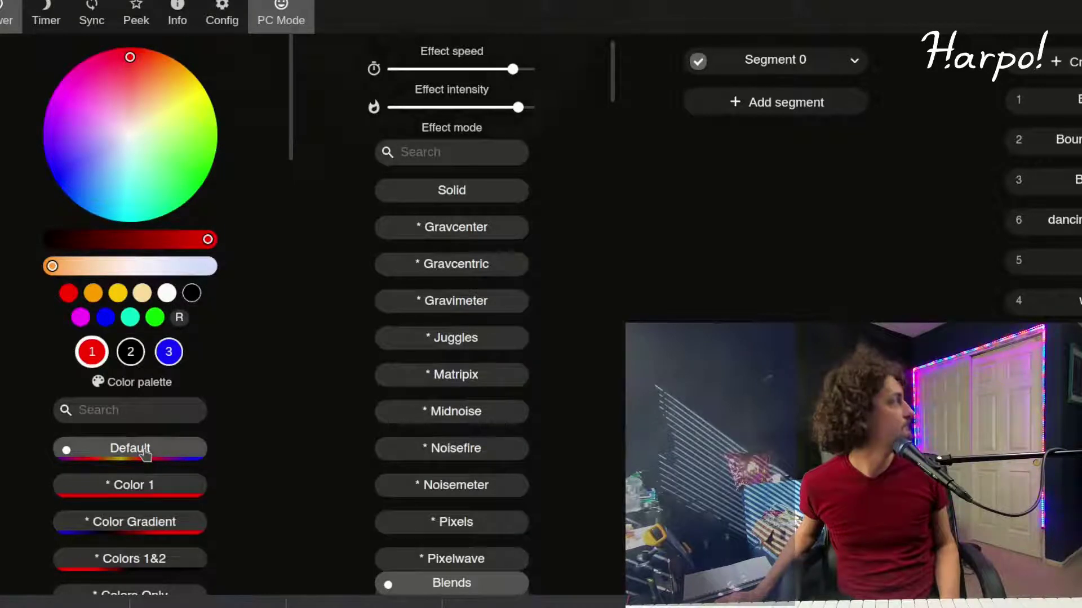
left_click(155, 490)
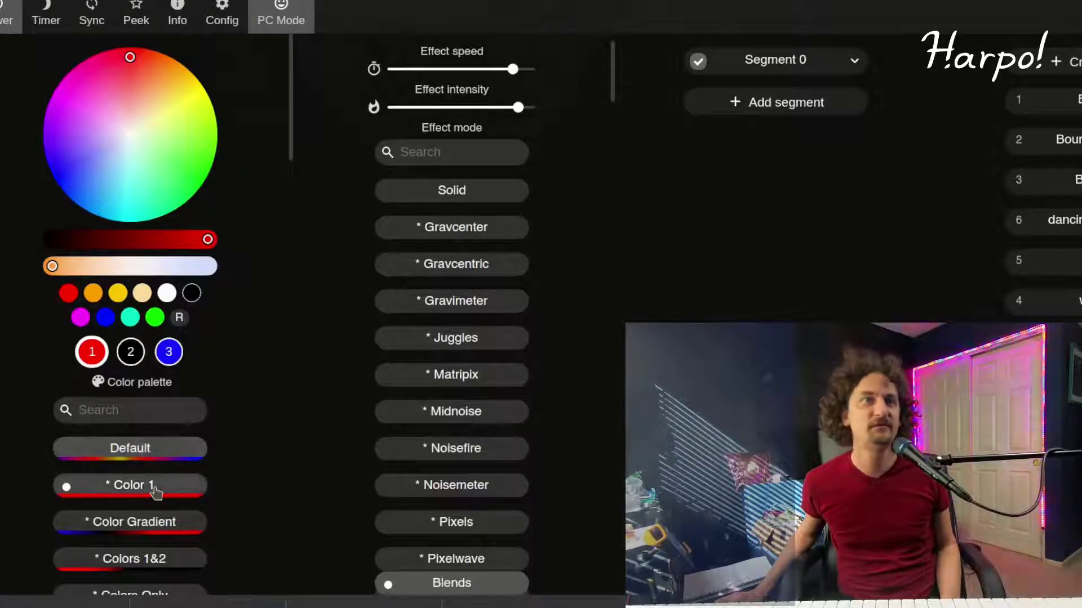
left_click(205, 154)
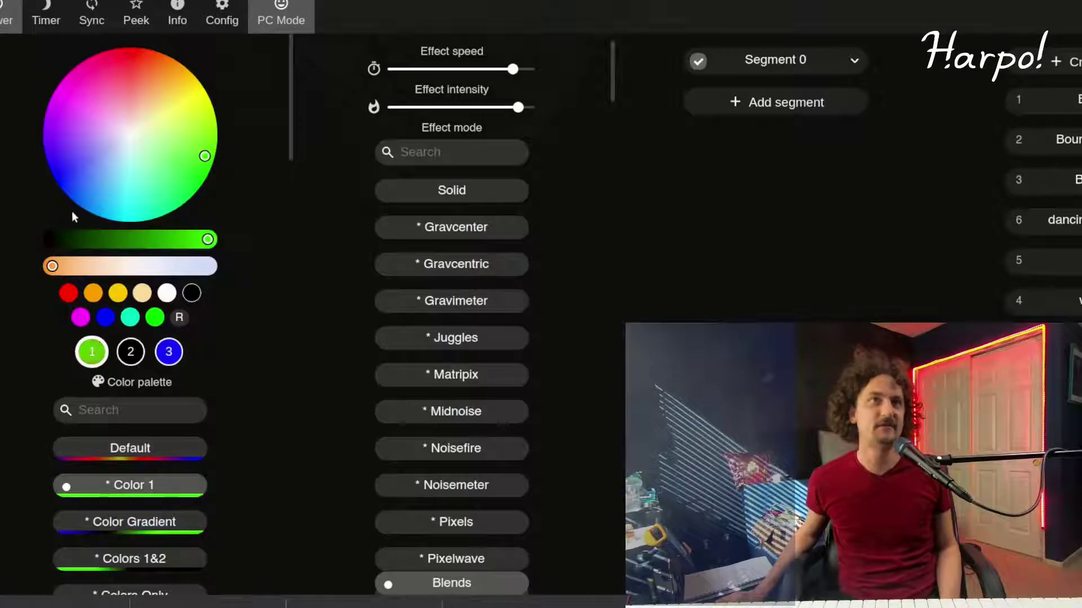
left_click_drag(71, 176, 77, 168)
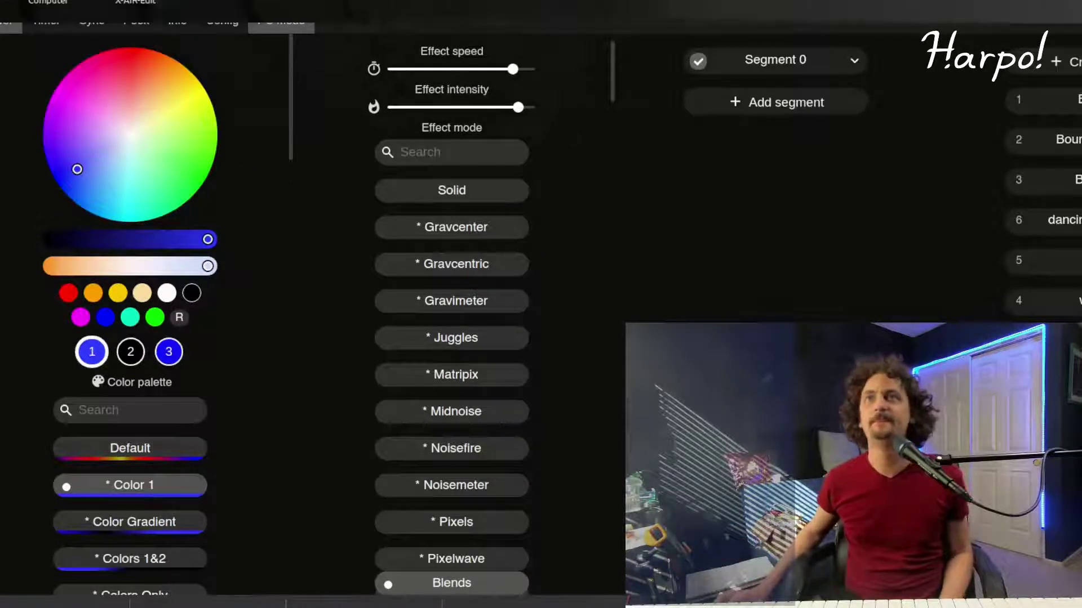
Step: Open the LED Preferences, review both LED outputs' pin, start, count and reverse settings, save, and leave the configuration
left_click(222, 17)
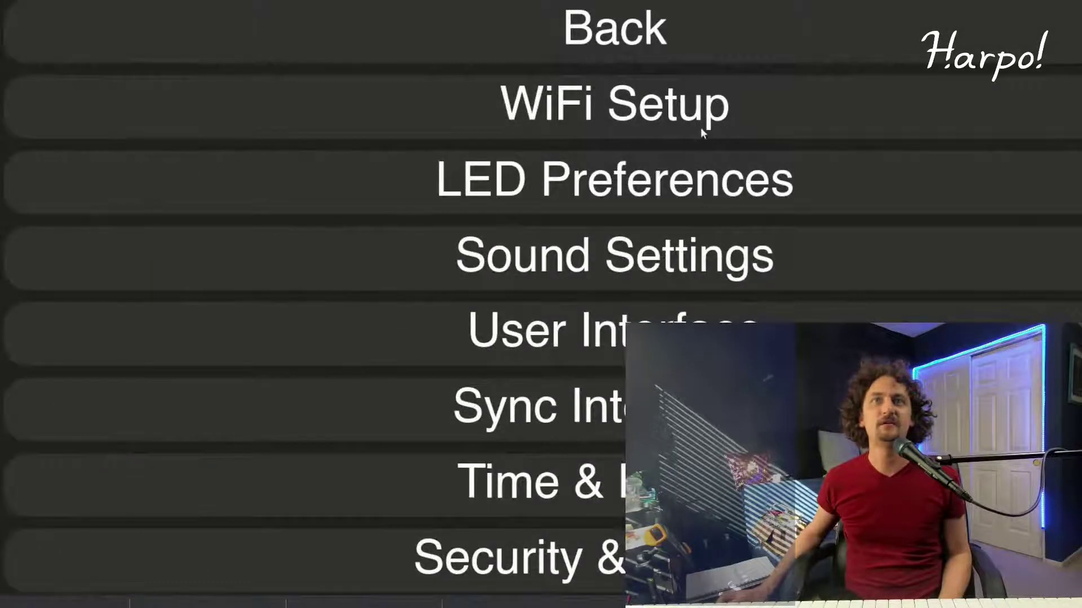
left_click(701, 179)
scroll(898, 271, "down", 7)
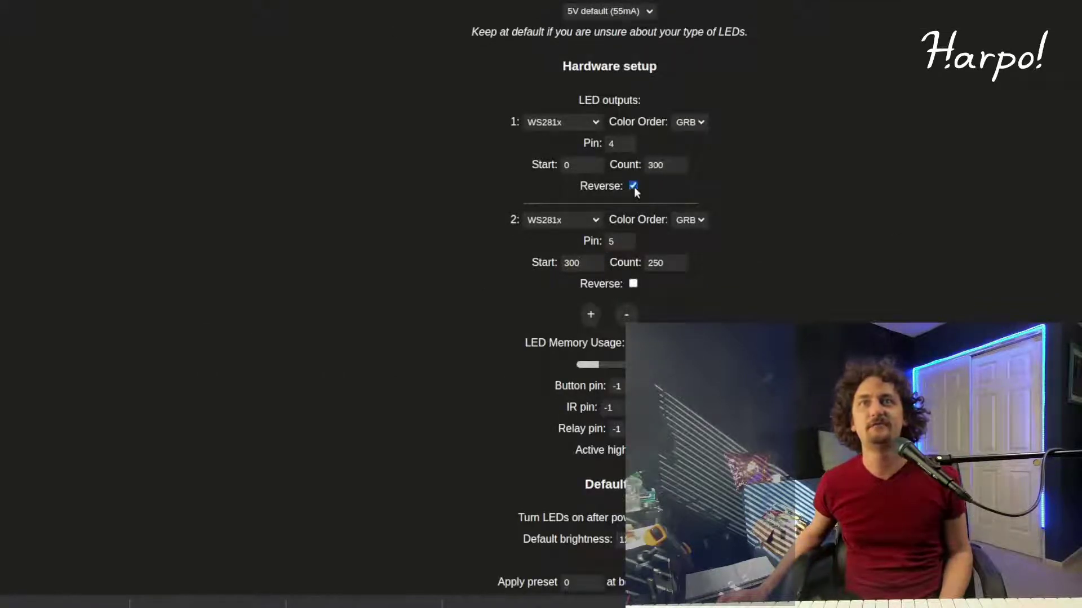
scroll(733, 259, "down", 5)
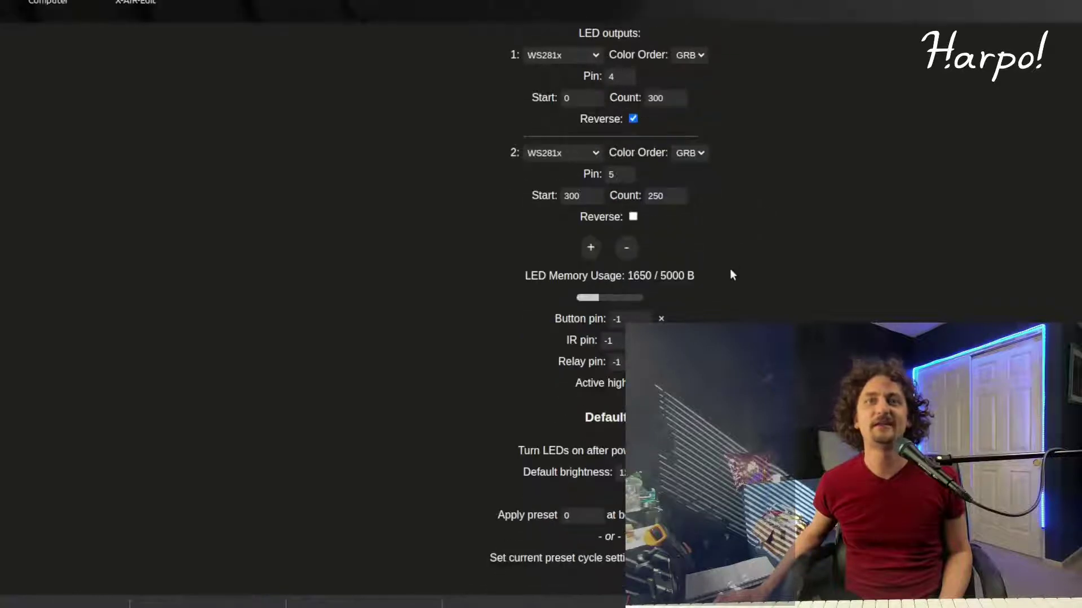
scroll(726, 338, "down", 4)
left_click(638, 580)
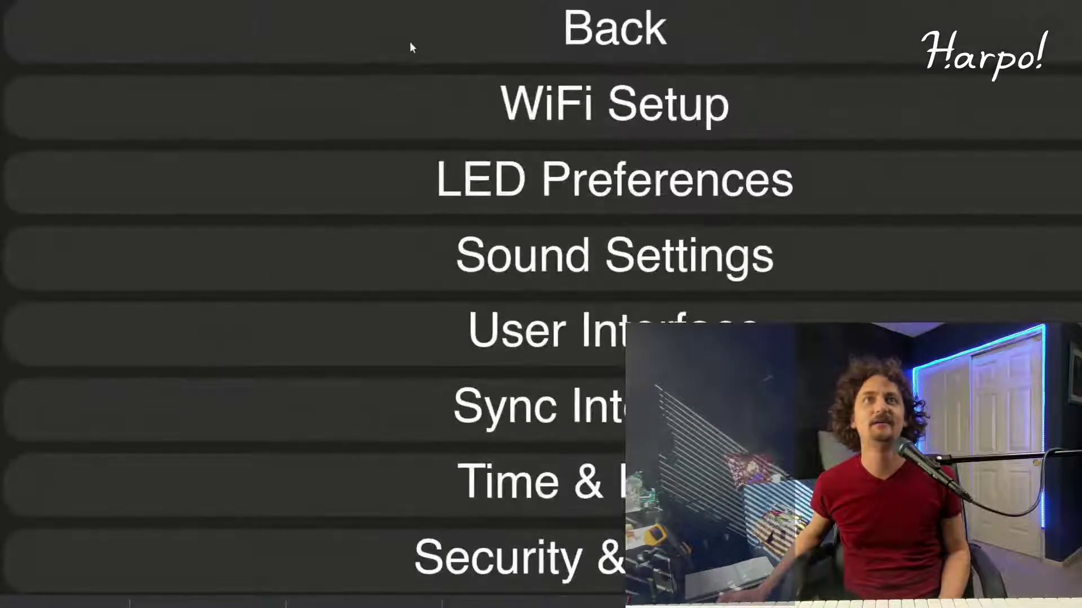
left_click(410, 43)
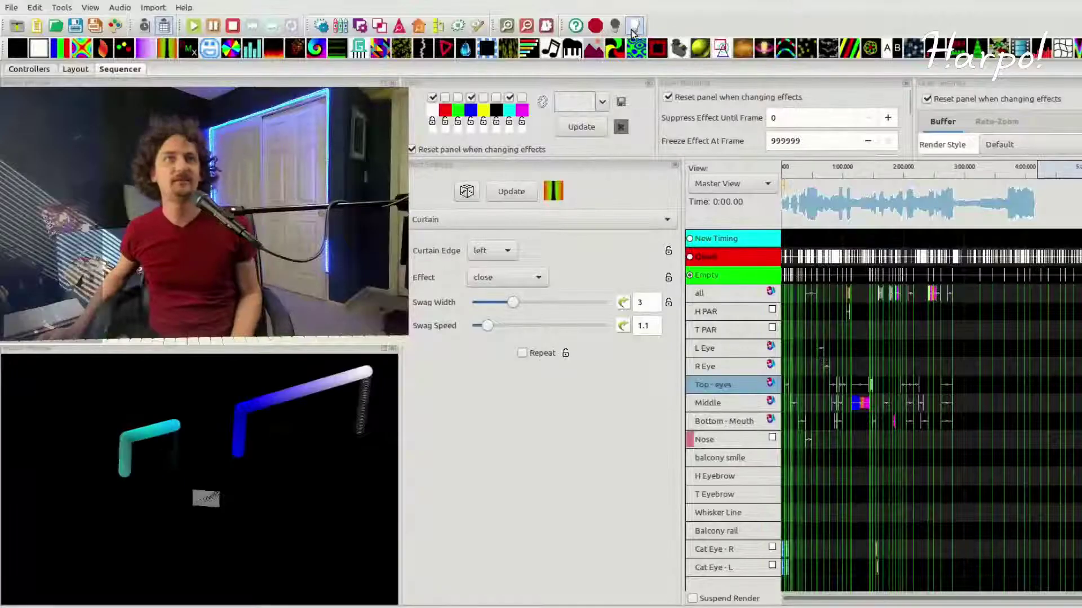
Step: In xLights, enable output to the lights and frame the house preview on the two windows with the cat eyes
left_click(633, 28)
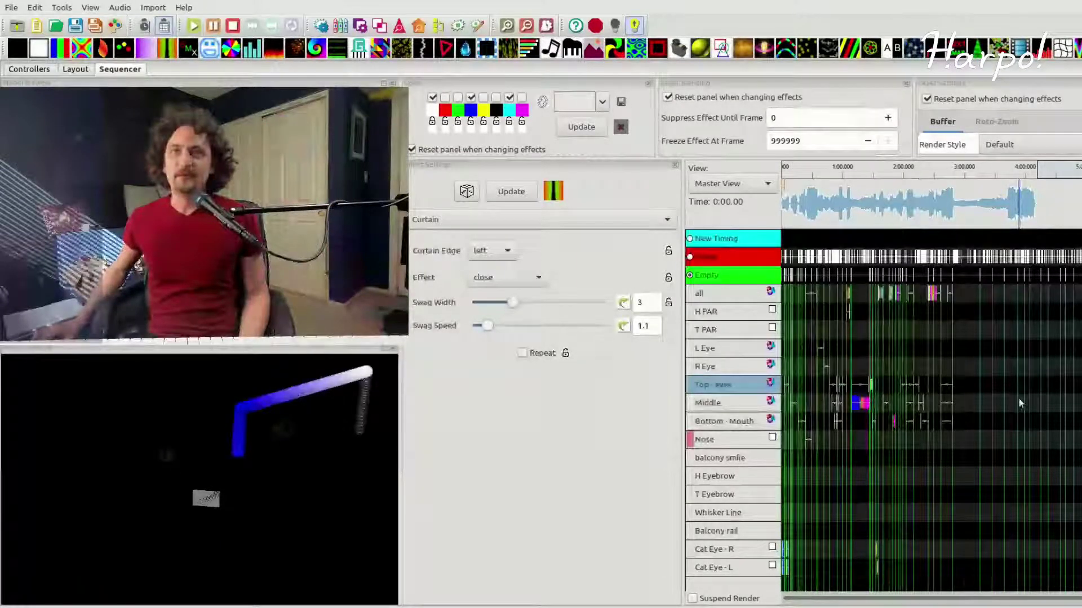
scroll(1019, 397, "up", 3)
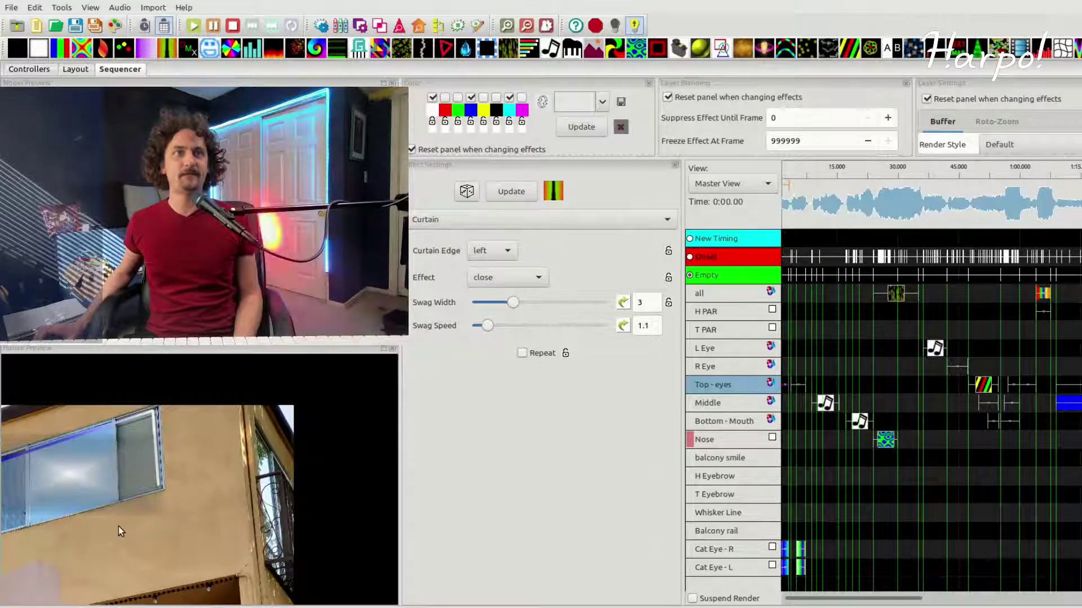
scroll(118, 526, "down", 3)
scroll(221, 447, "up", 2)
left_click_drag(236, 457, 212, 484)
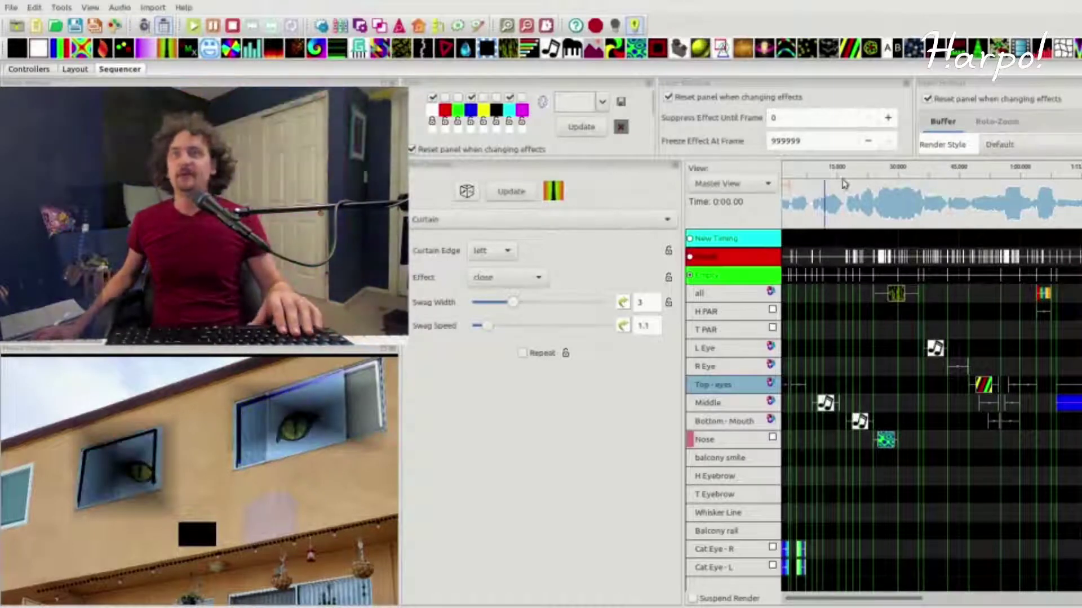
Step: Play the sequence from its start, watch the effects up close in the house preview, and select an empty Balcony rail cell
left_click_drag(859, 601, 853, 600)
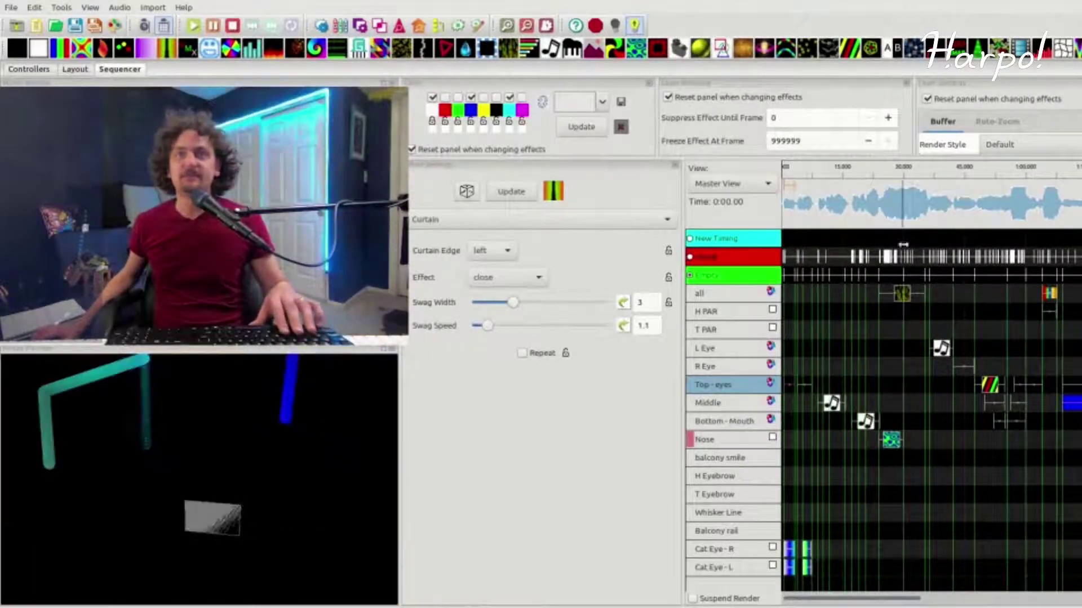
left_click(787, 169)
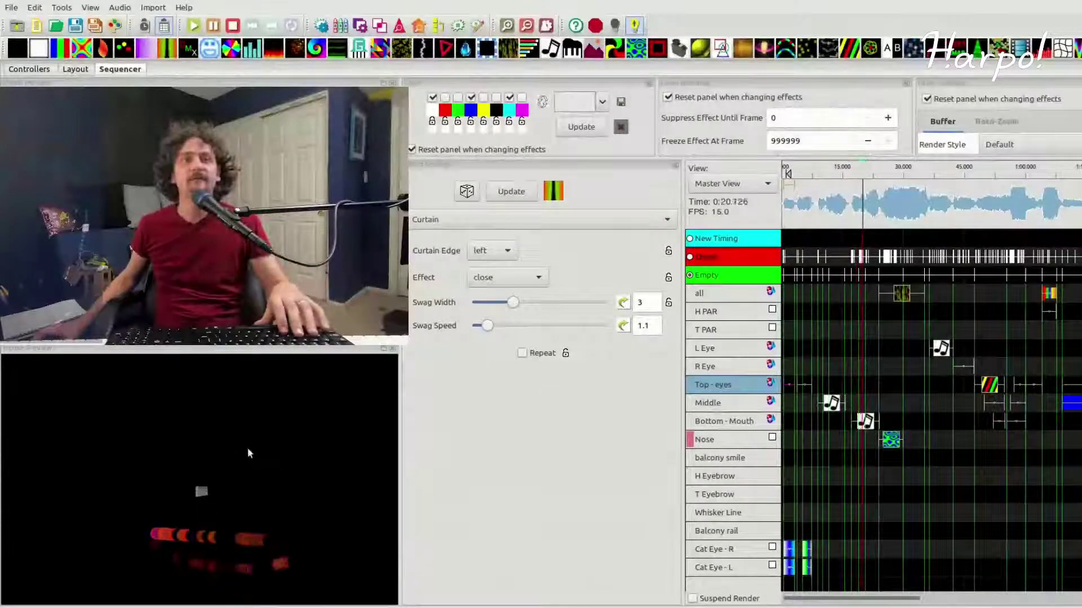
left_click(951, 536)
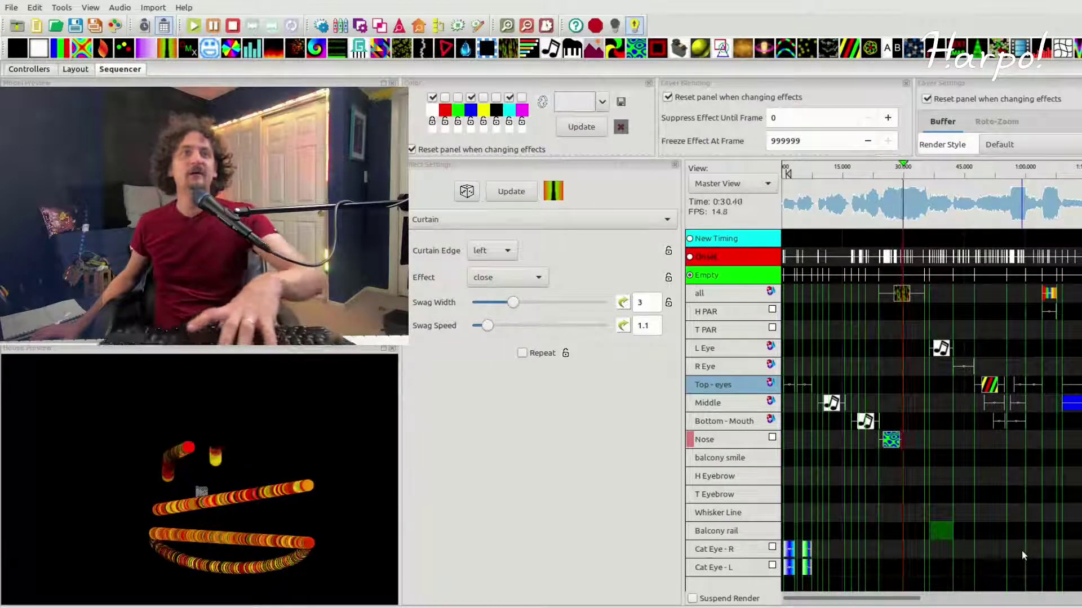
scroll(262, 441, "up", 5)
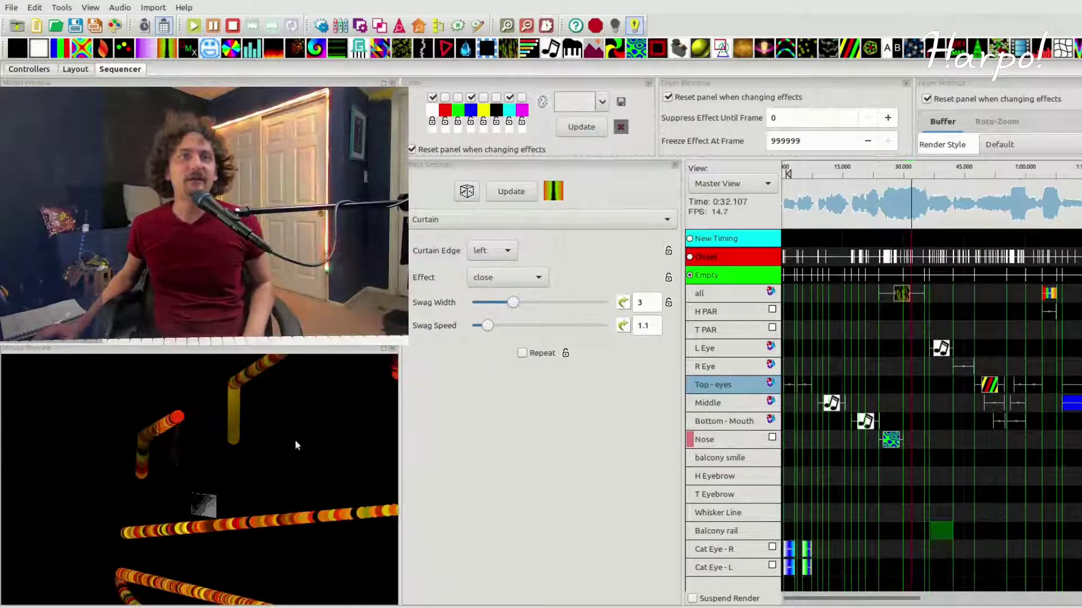
Step: Reframe the house preview around the windows and replay the sequence range from about 26 to 32 seconds
key("space")
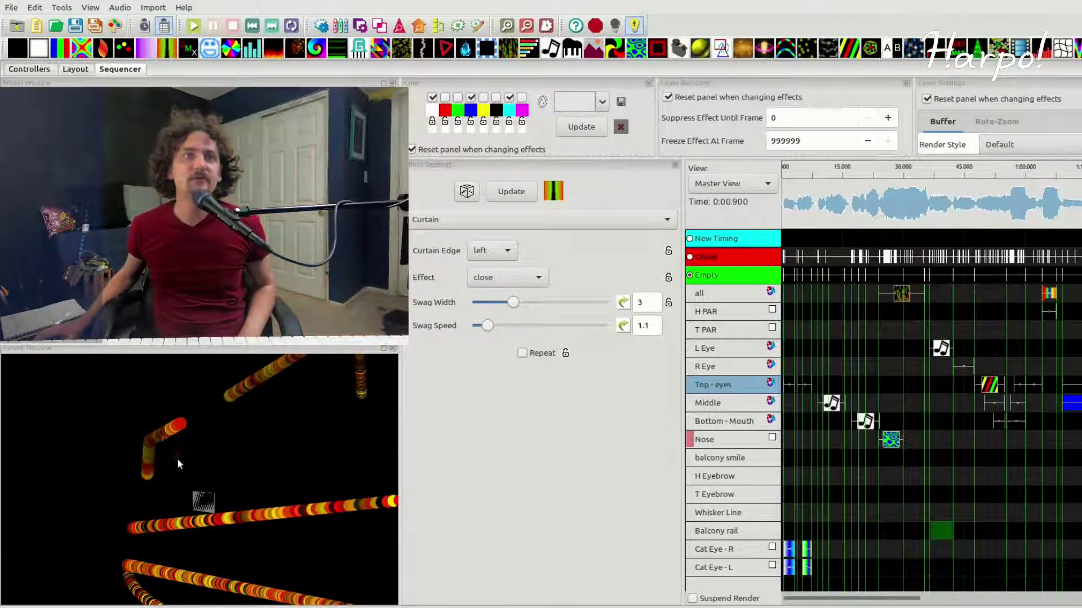
left_click_drag(211, 464, 420, 472)
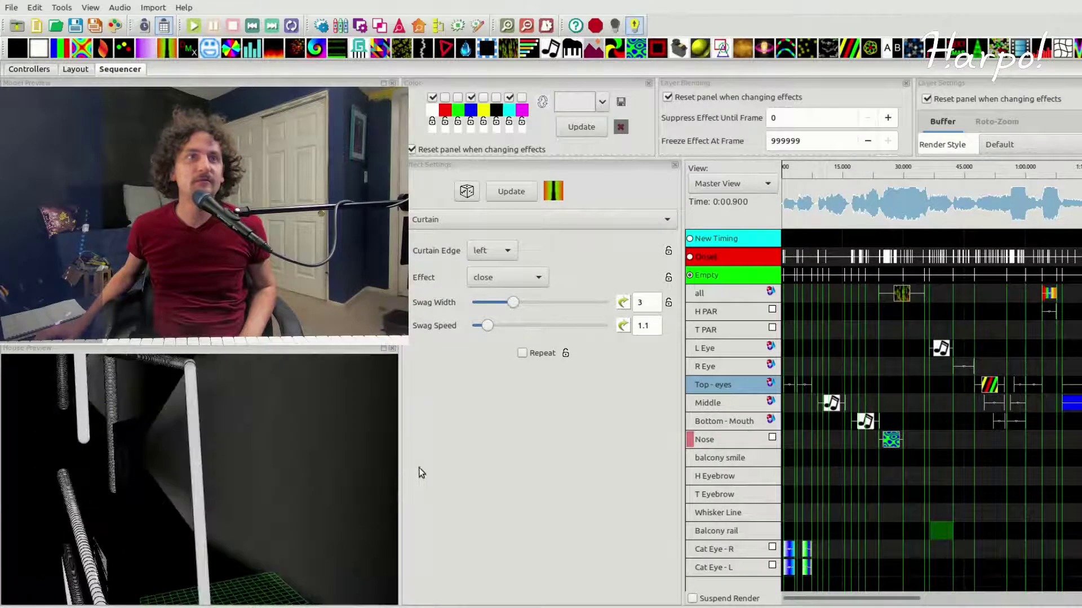
left_click_drag(300, 474, 143, 434)
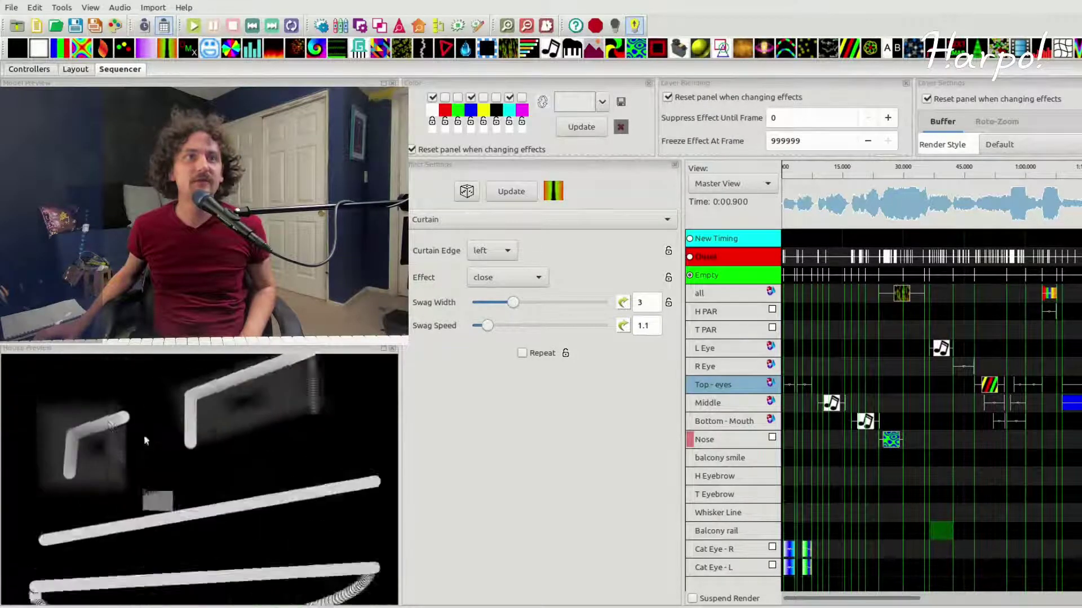
key("space")
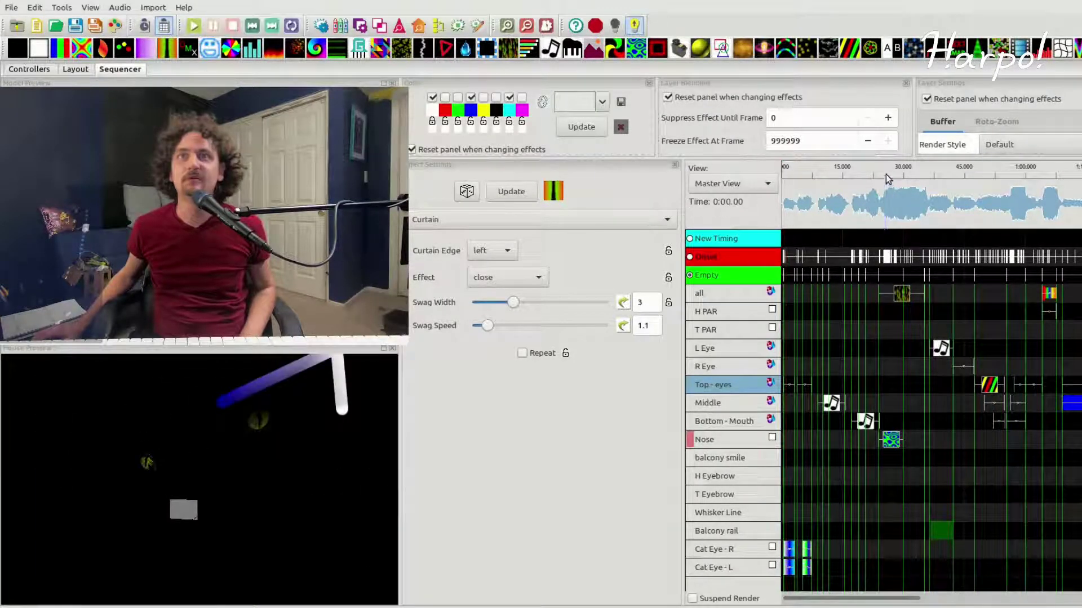
left_click_drag(885, 173, 913, 172)
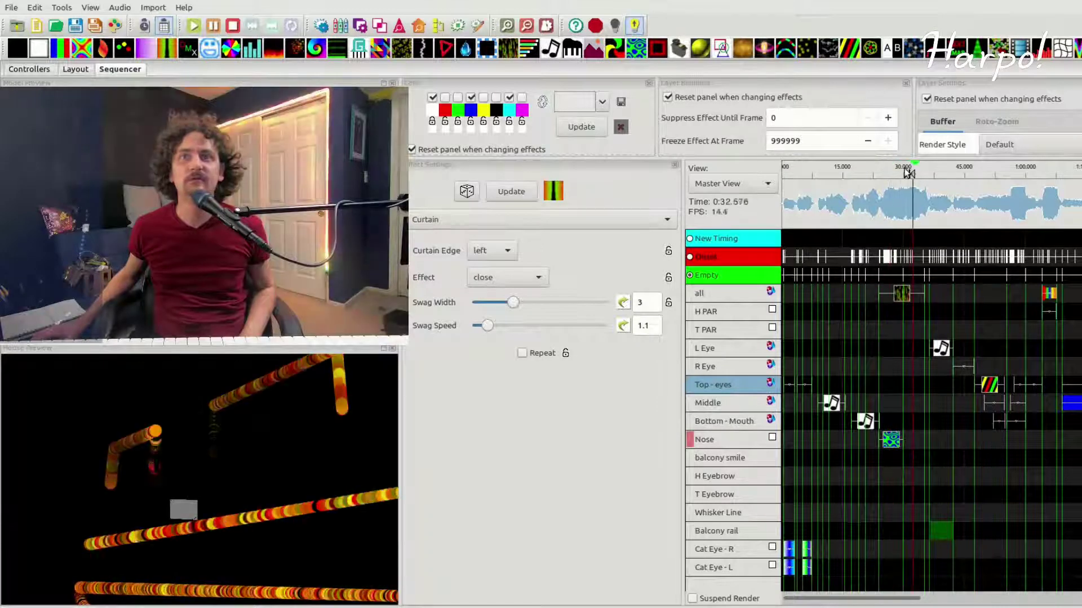
key("space")
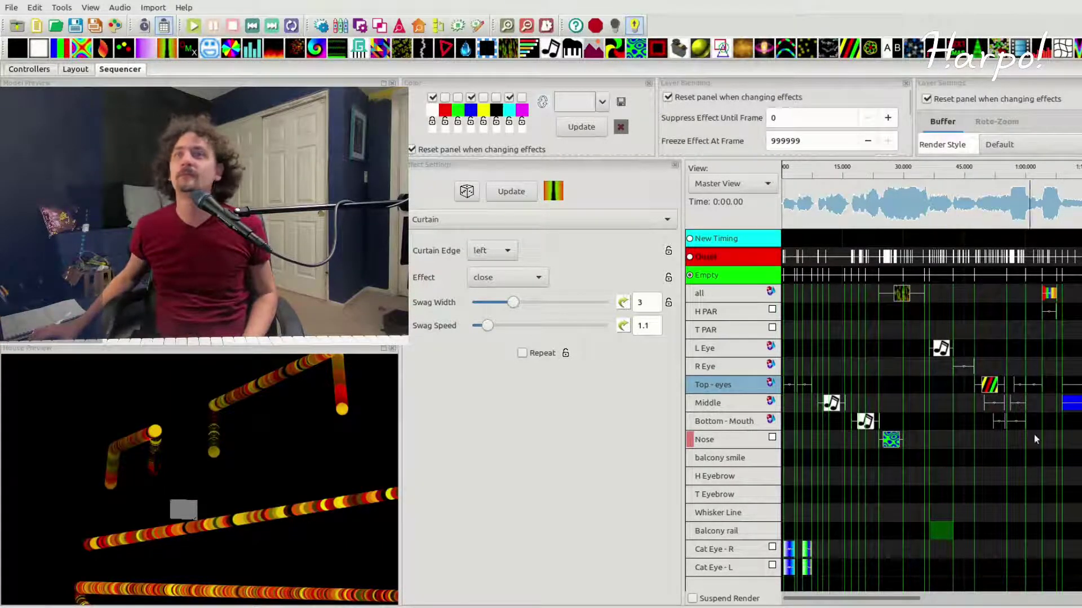
Step: Play the sequence from about 26 seconds and inspect the Nose row's Plasma effect and the all row's Meteors effect
left_click(890, 177)
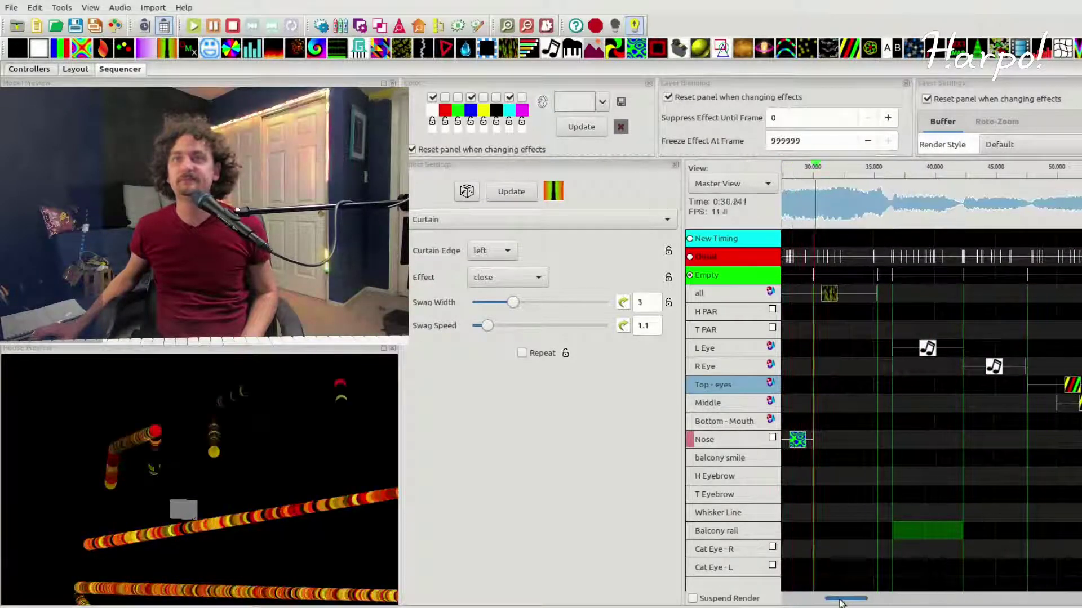
left_click_drag(840, 602, 821, 601)
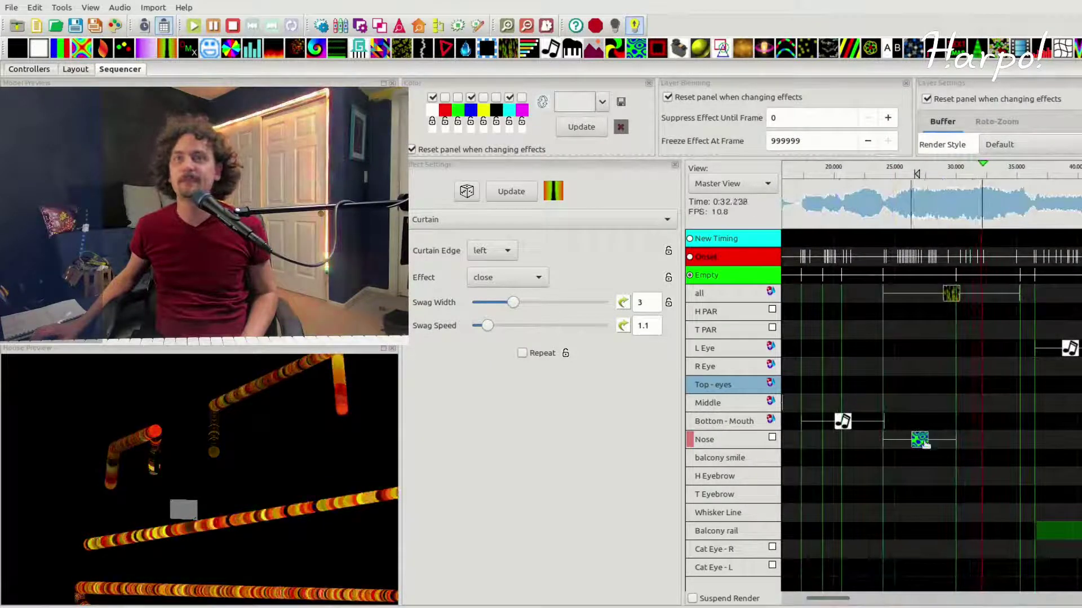
left_click(922, 440)
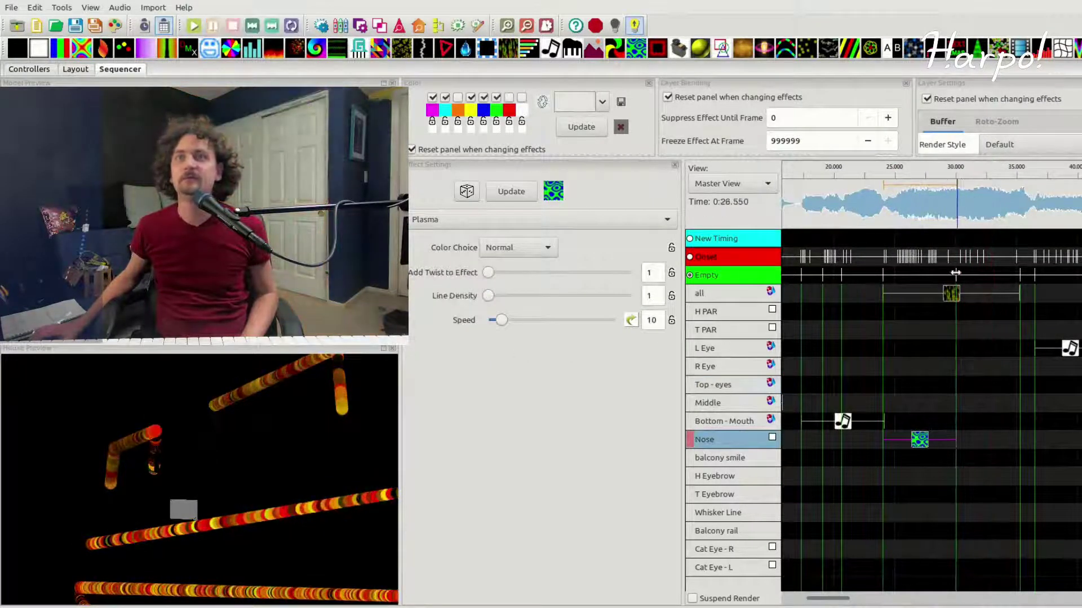
left_click(951, 294)
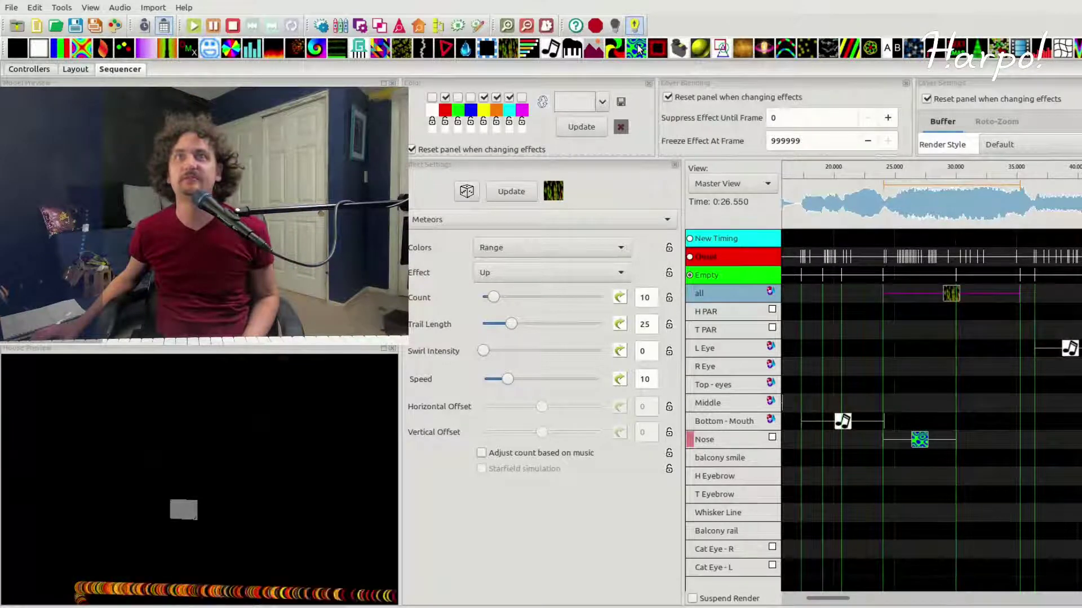
Step: Add a Plasma effect to the Bottom - Mouth row from about 24 seconds and play that section
left_click_drag(638, 49, 942, 421)
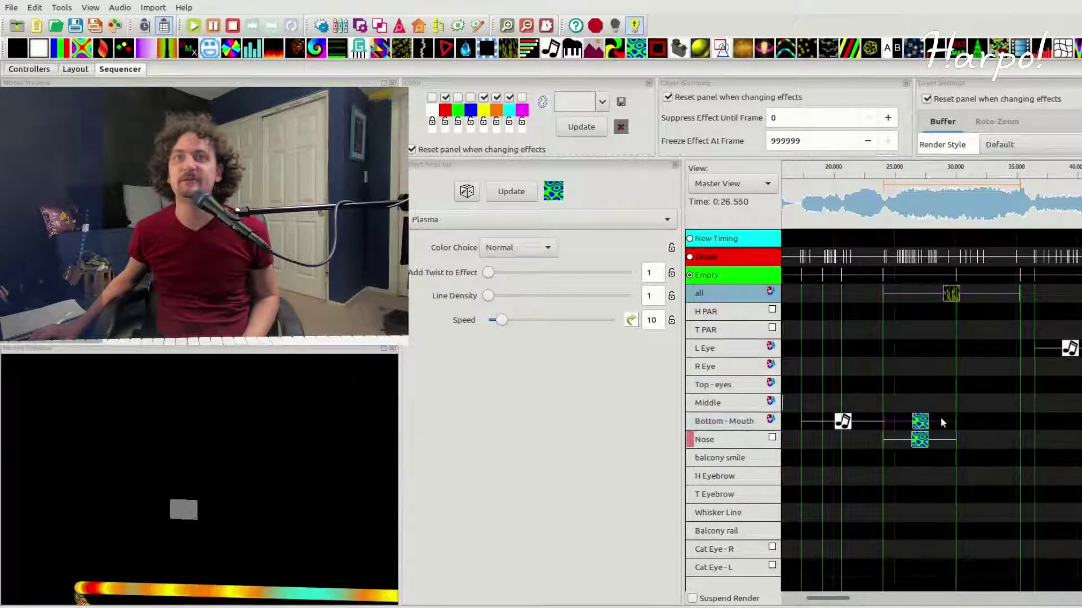
left_click(901, 164)
left_click(1013, 418)
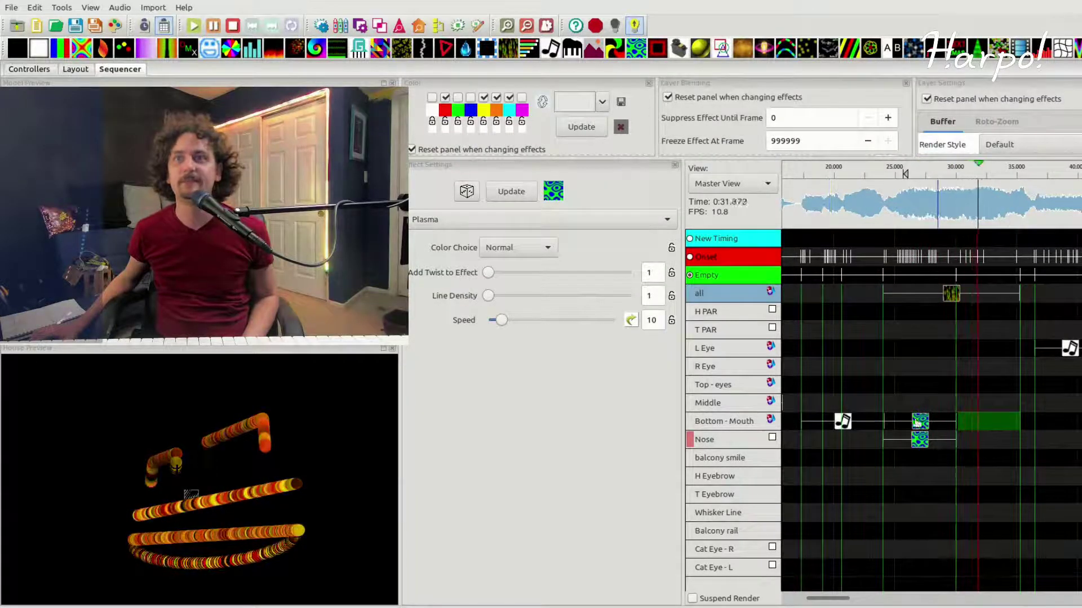
Step: Shift the Bottom - Mouth Plasma effect and trim its start so that it spans about 30 to 35 seconds
left_click_drag(938, 423, 993, 429)
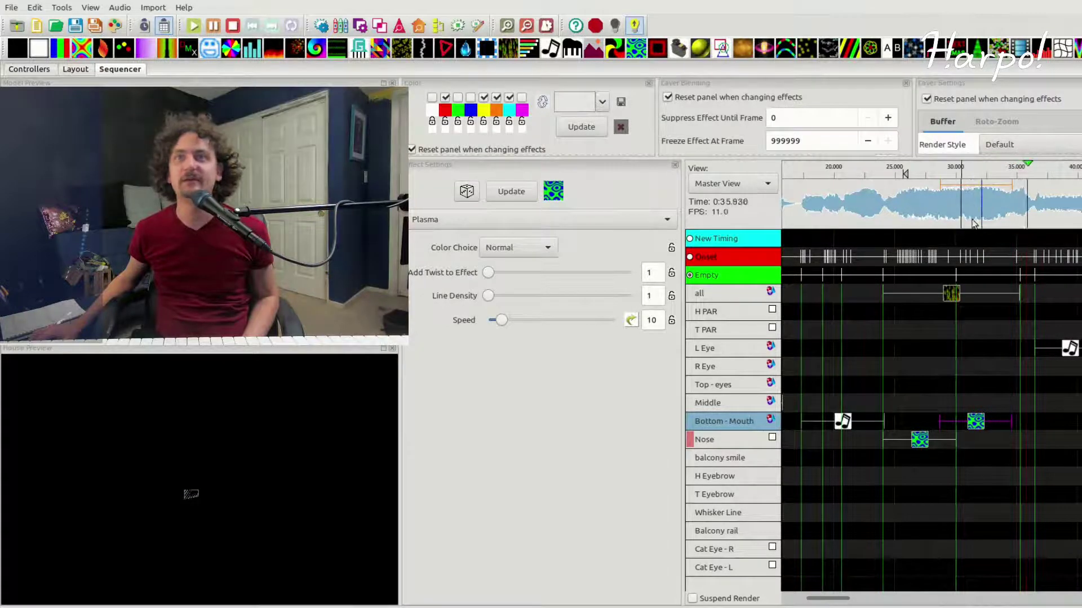
left_click(959, 171)
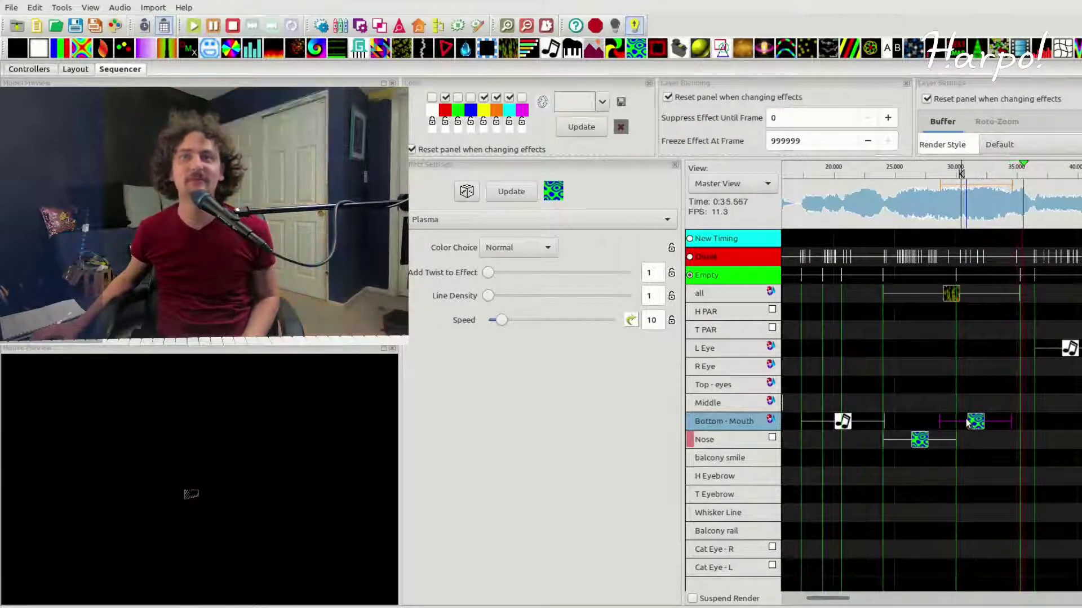
left_click_drag(979, 428, 986, 429)
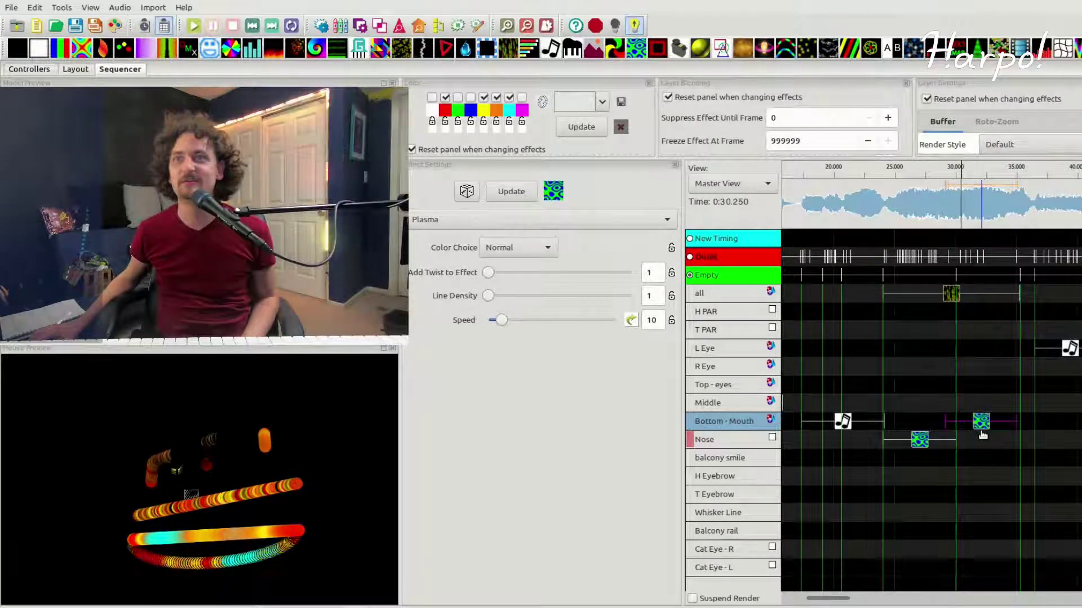
left_click_drag(947, 422, 959, 423)
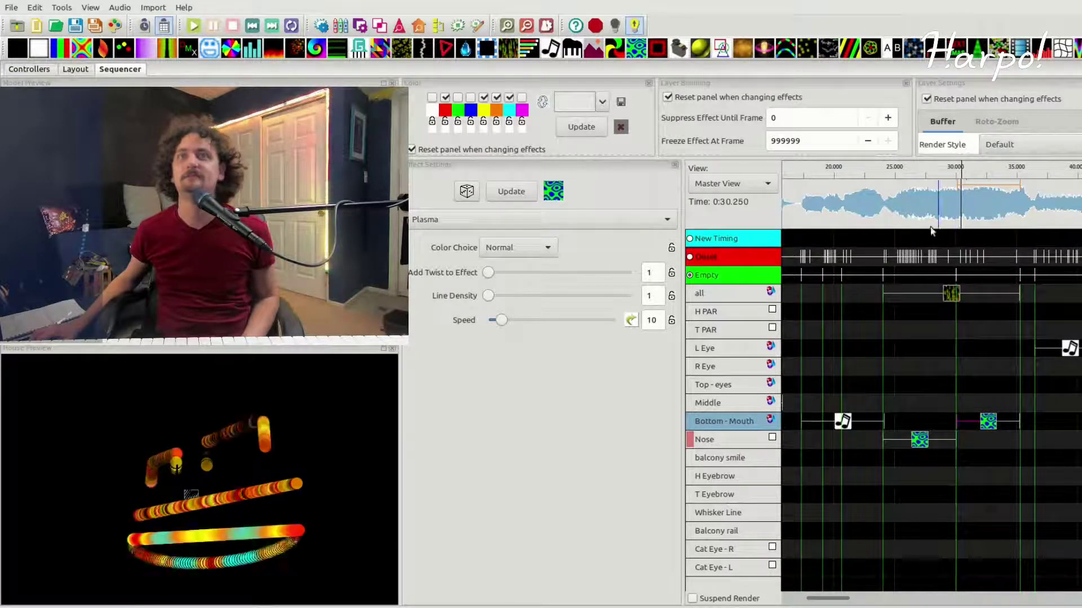
left_click(990, 422)
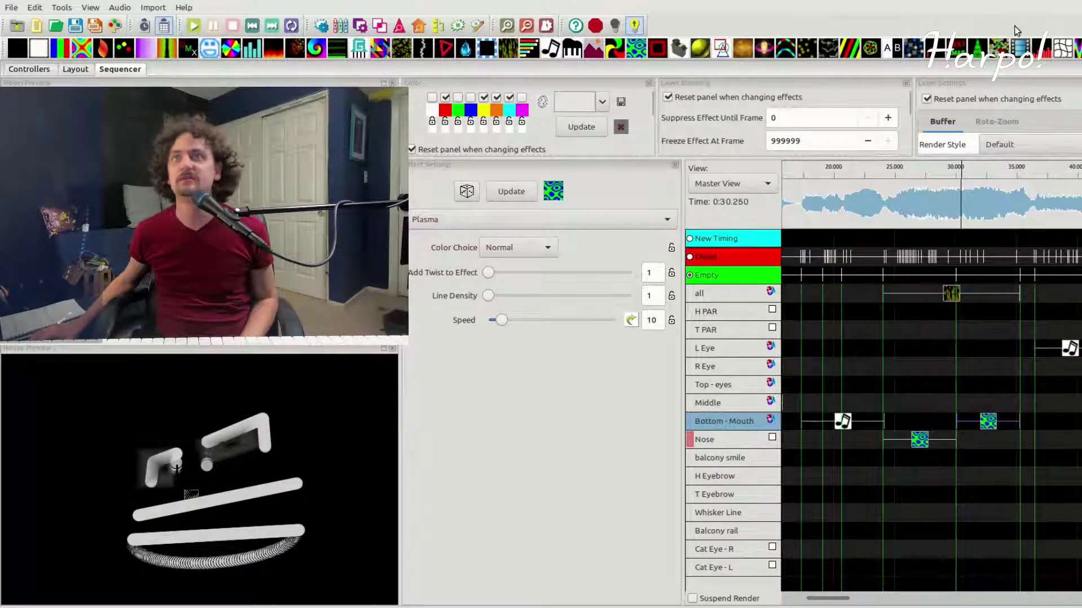
Step: Add a Twinkle effect to the Cat Eye - R row from about 30 to 35 seconds and randomize its settings several times
left_click_drag(935, 47, 989, 551)
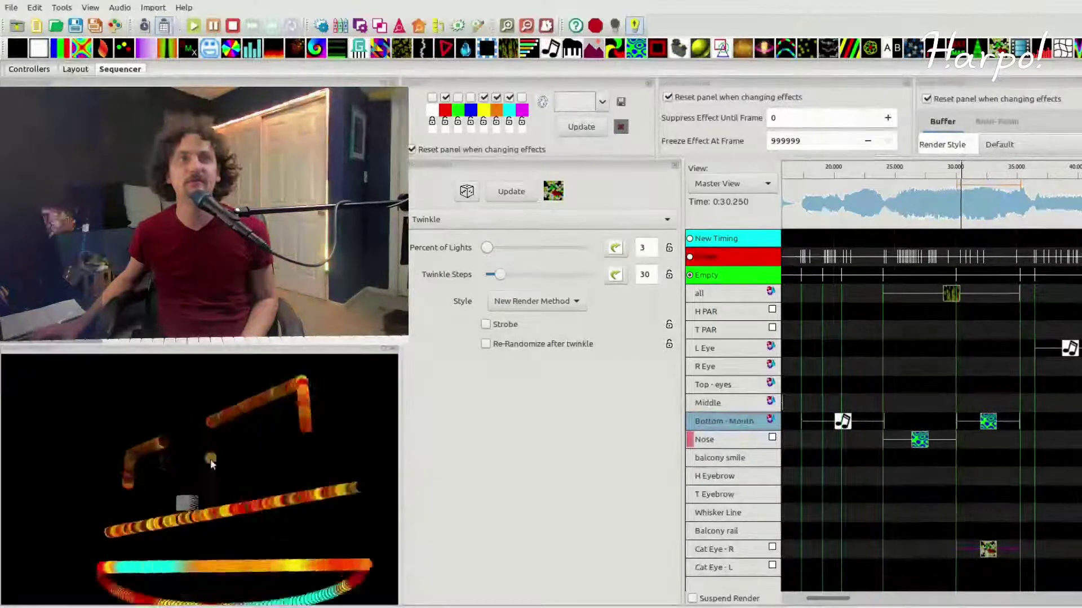
left_click(989, 554)
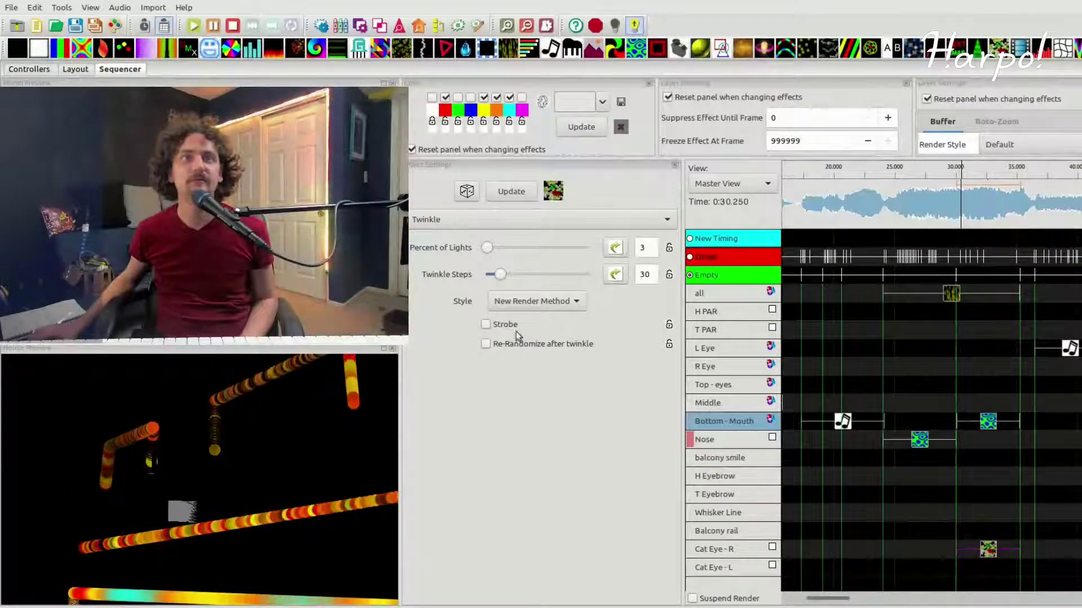
left_click(476, 194)
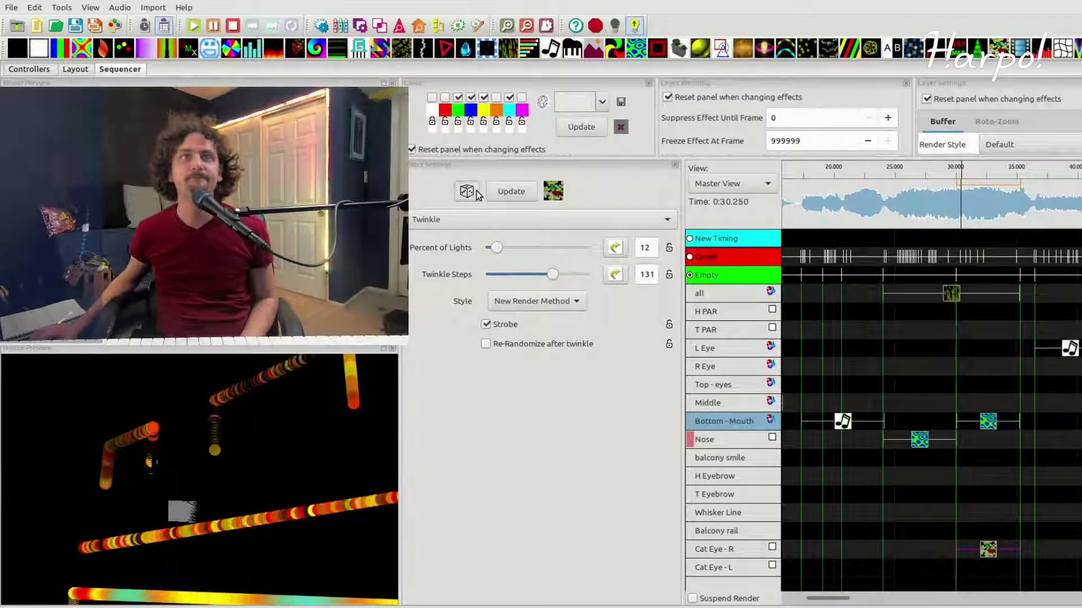
left_click(476, 193)
left_click(476, 194)
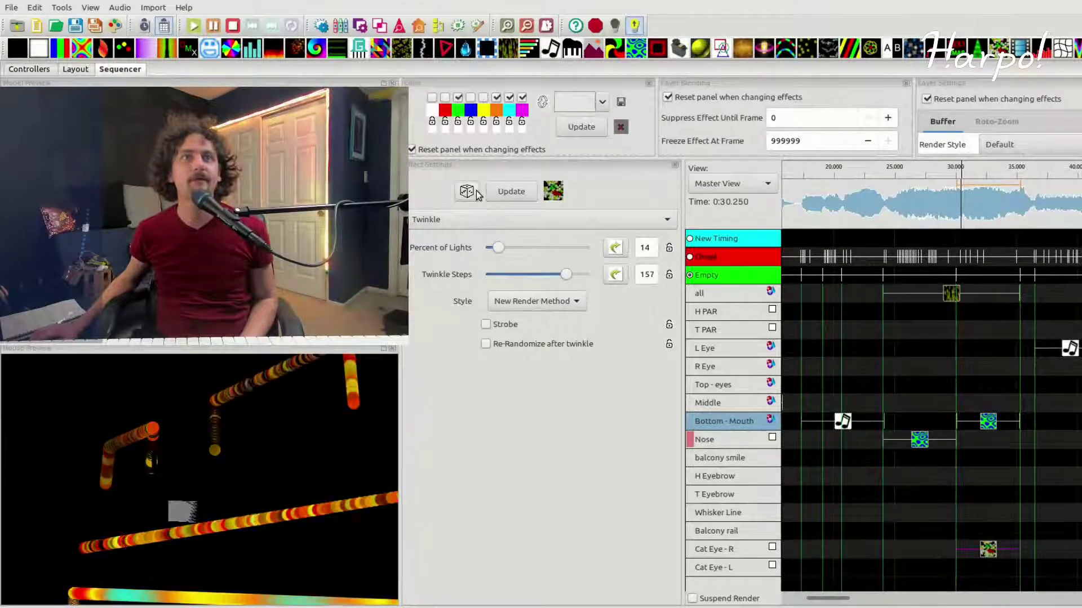
left_click(477, 195)
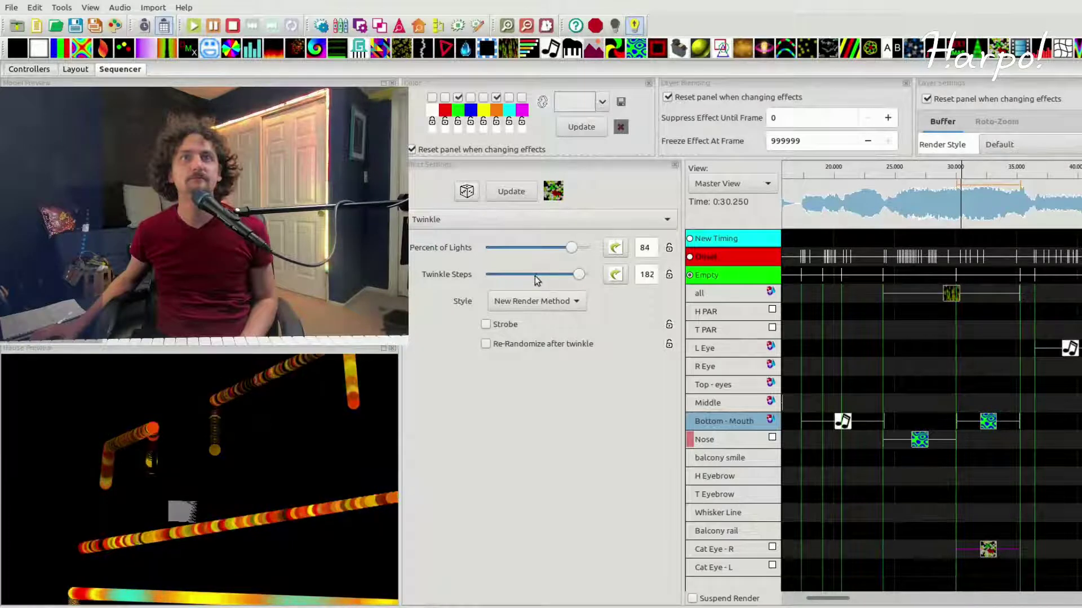
Step: Set the Cat Eye - R Twinkle to 28 percent of lights with the New Render Method style, and randomize its settings again
left_click(514, 249)
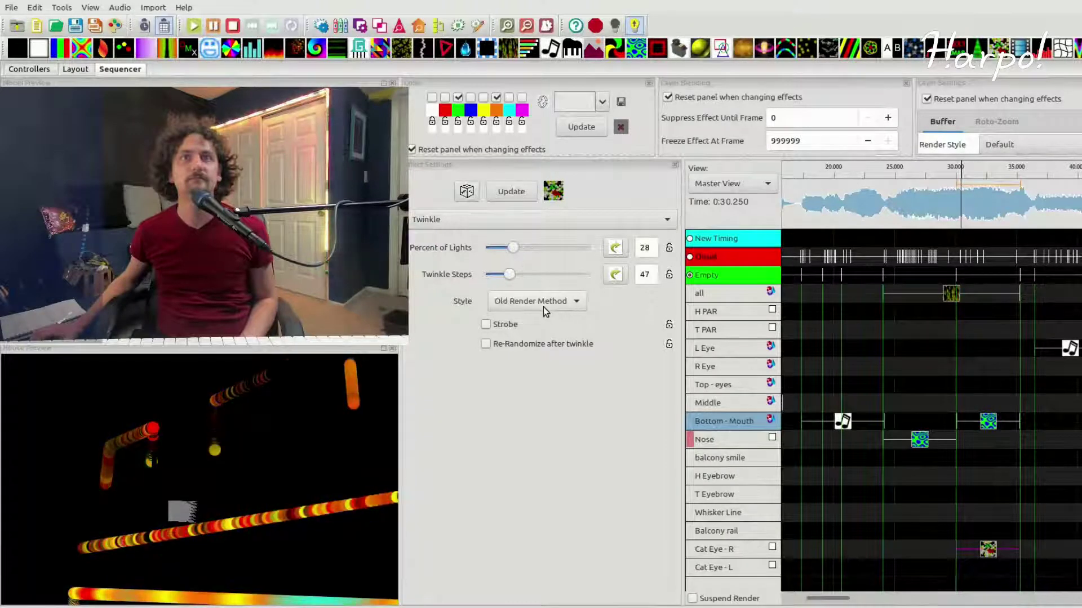
scroll(543, 307, "down", 1)
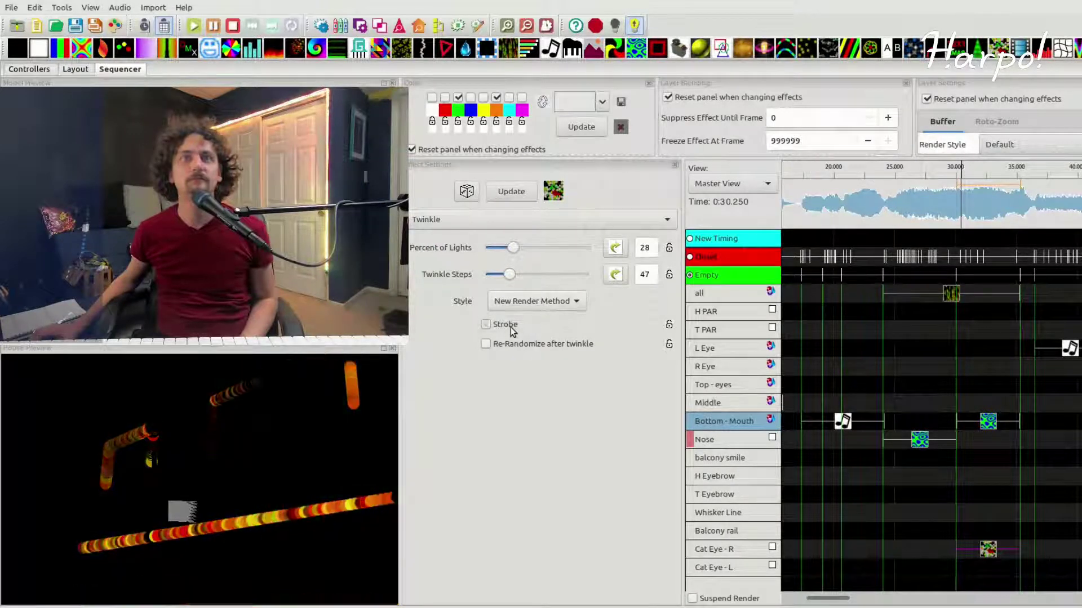
left_click(466, 191)
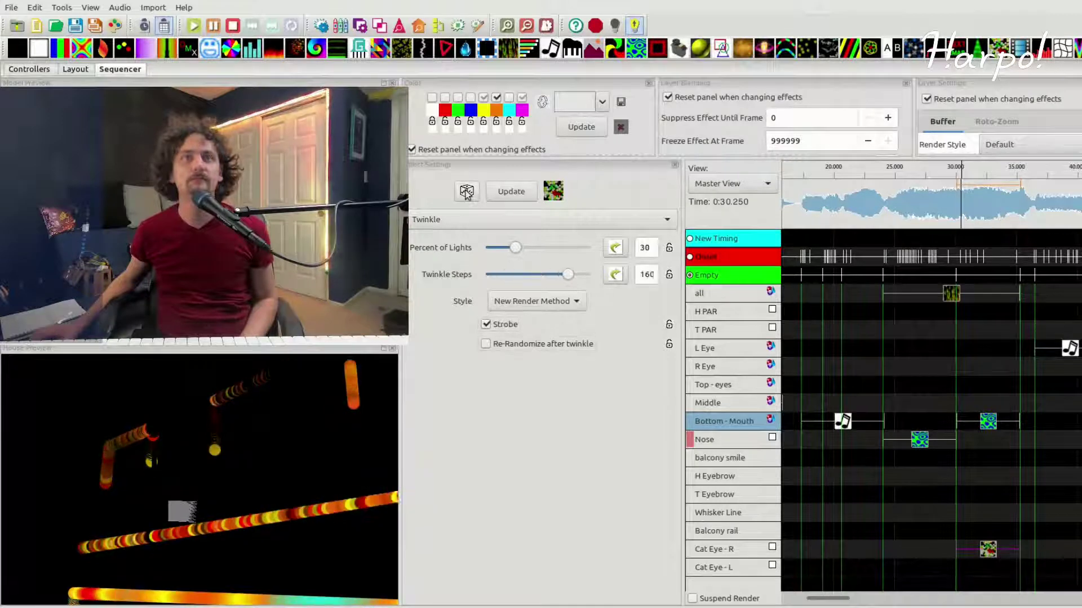
left_click(990, 551)
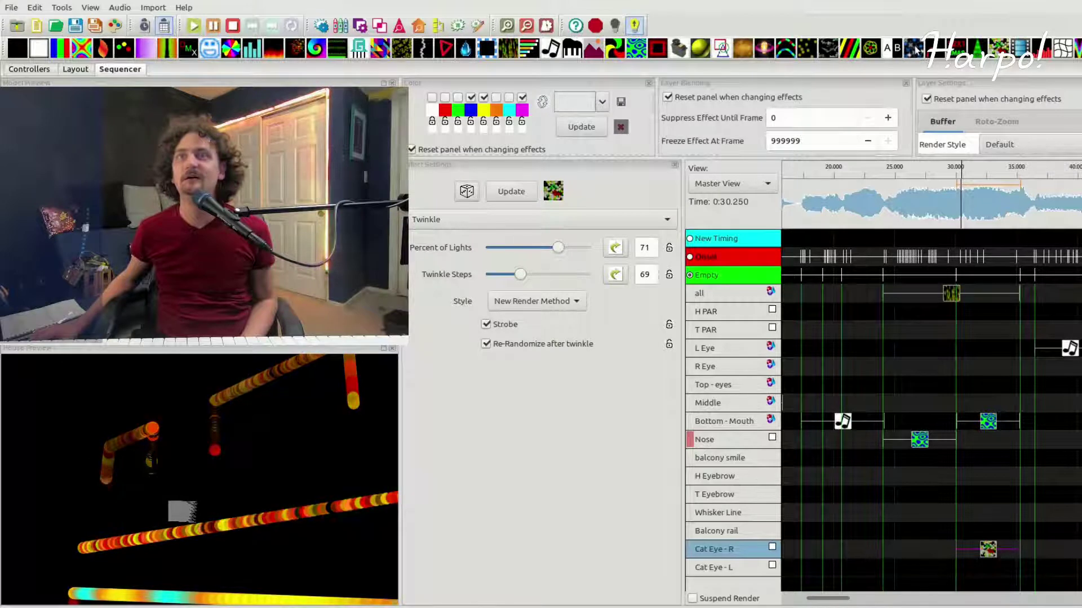
Step: Replace the Cat Eye - R Twinkle with a Spirograph effect and randomize its settings repeatedly
left_click(871, 49)
left_click_drag(989, 557, 990, 552)
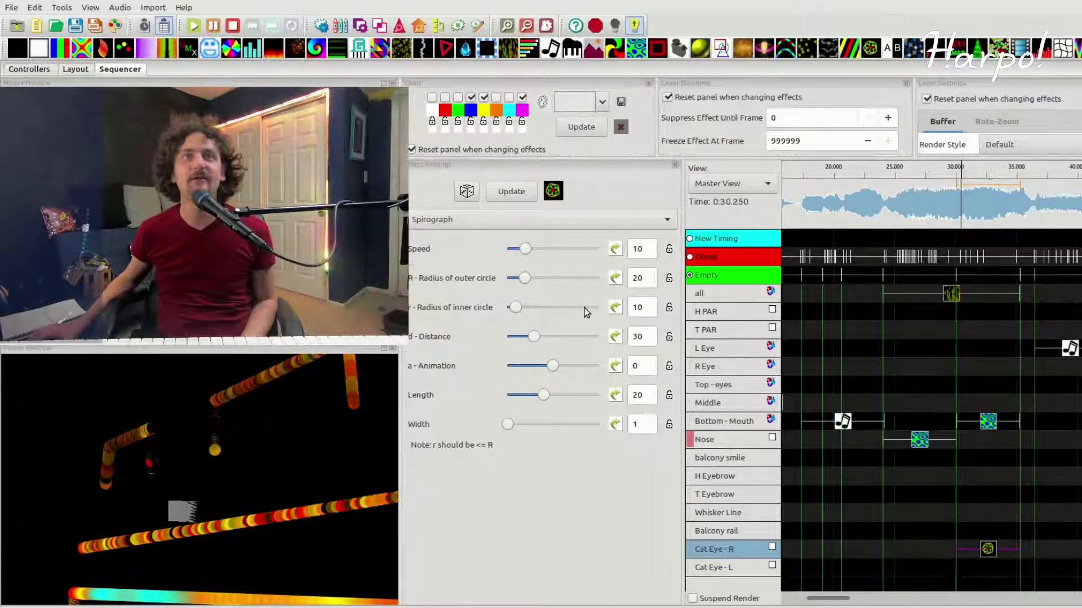
left_click(467, 191)
left_click(467, 192)
left_click(468, 194)
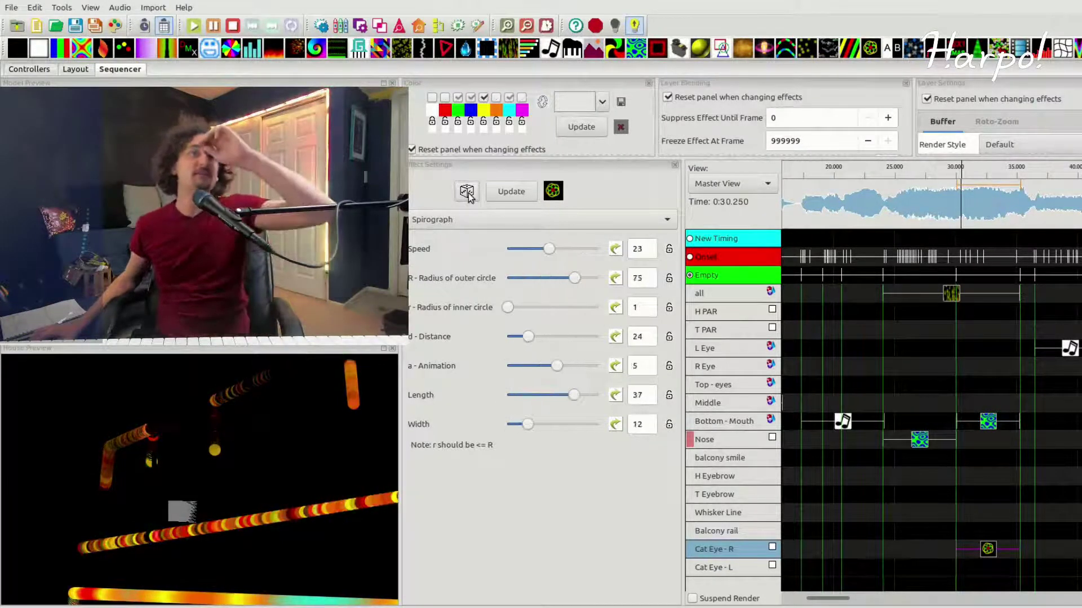
left_click(467, 194)
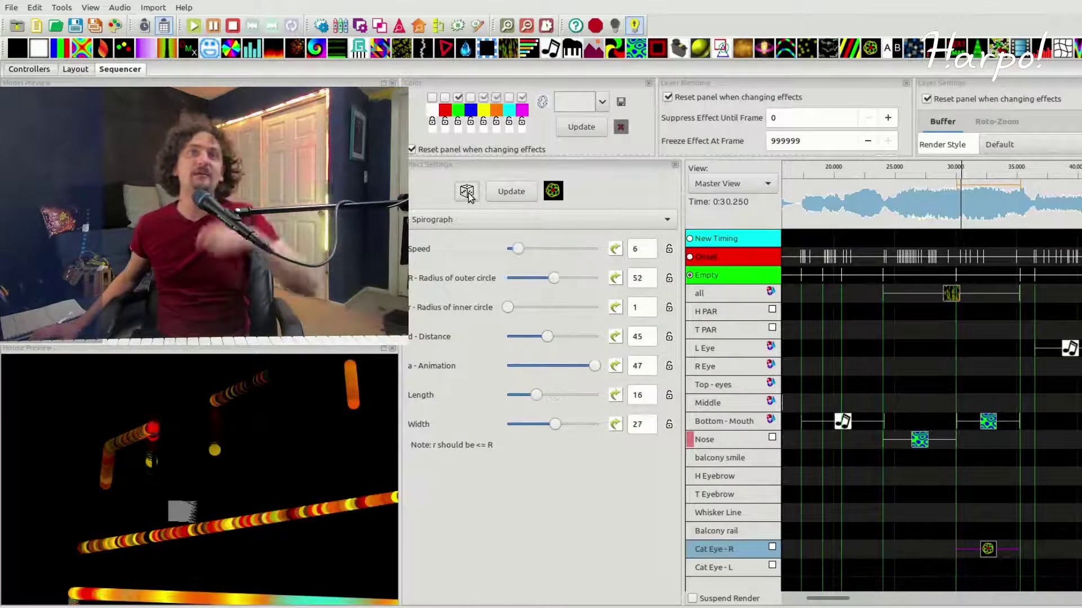
left_click(467, 194)
left_click(468, 194)
left_click(468, 194)
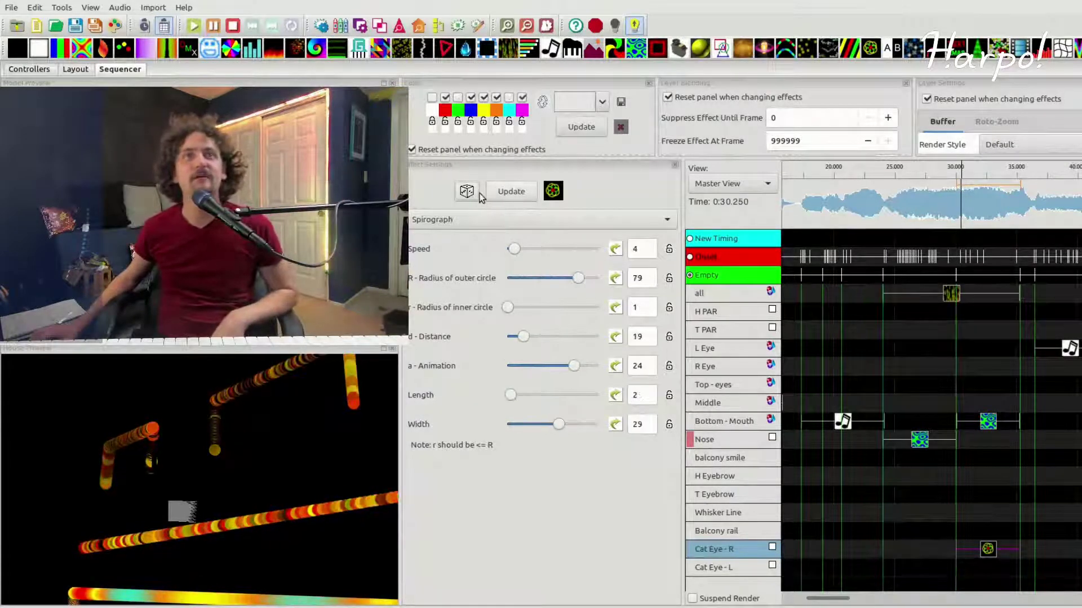
Step: Change the Cat Eye - R effect from Spirograph to Shockwave and set its acceleration to 7
scroll(478, 220, "up", 1)
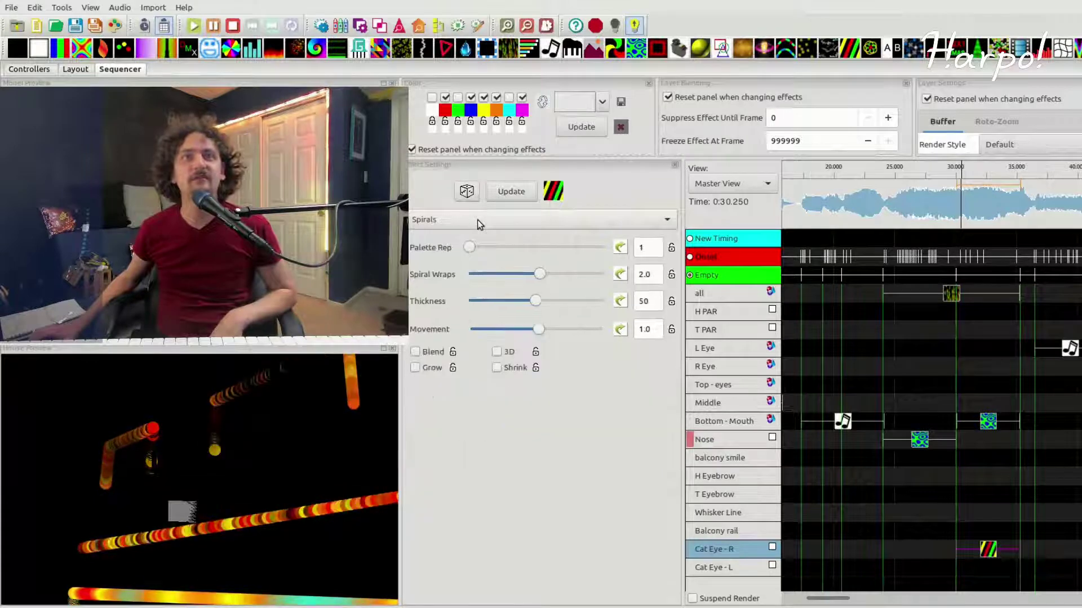
scroll(478, 220, "up", 2)
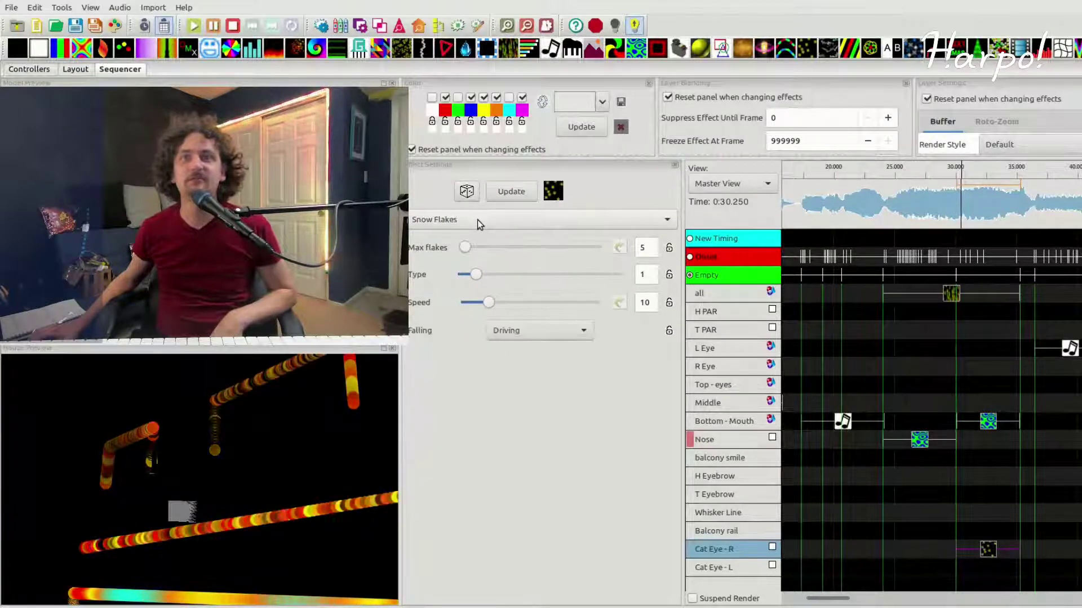
scroll(477, 220, "up", 1)
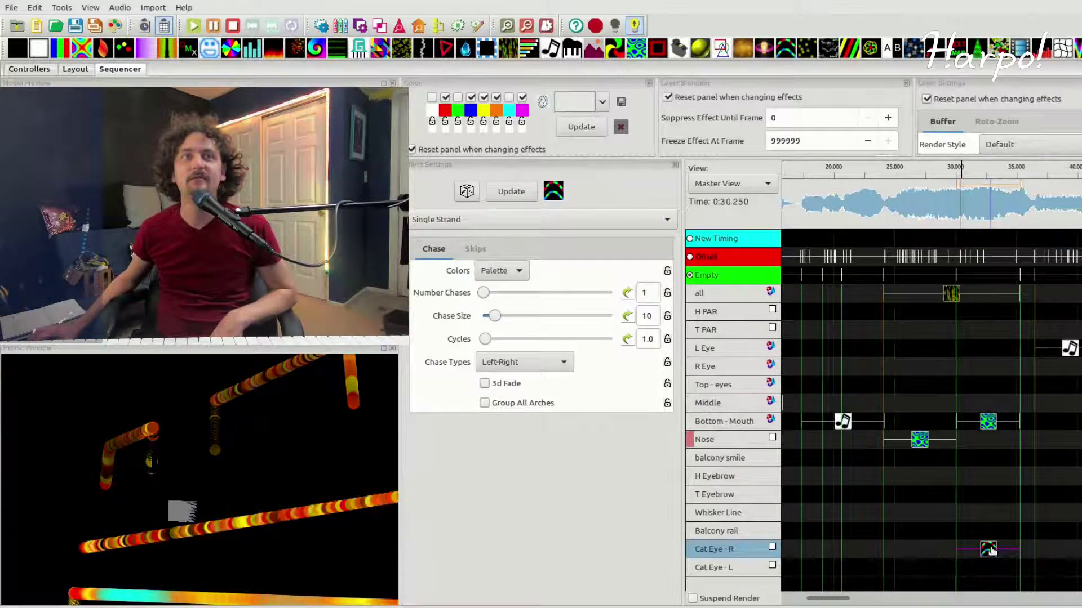
scroll(571, 225, "up", 1)
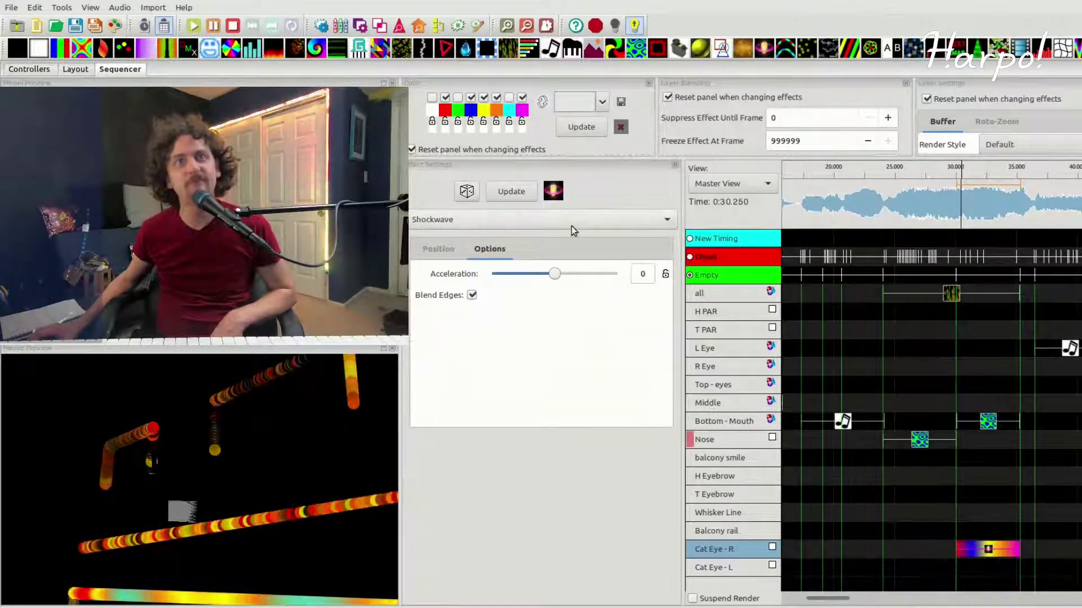
scroll(577, 277, "up", 7)
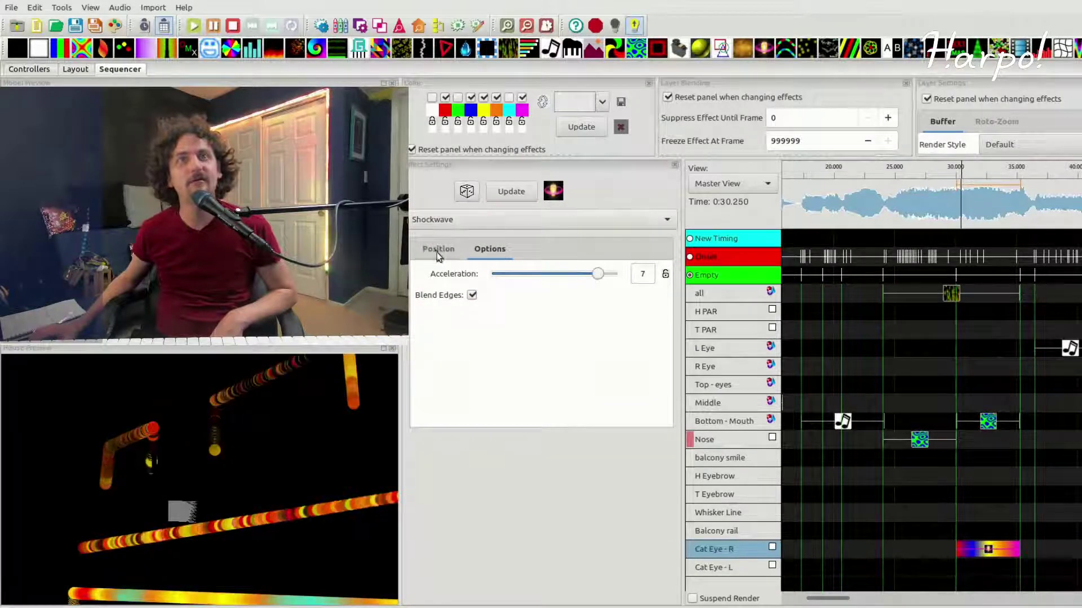
Step: Randomize the Cat Eye - R Shockwave effect's settings several times and review its position settings
left_click(466, 192)
left_click(466, 191)
left_click(466, 192)
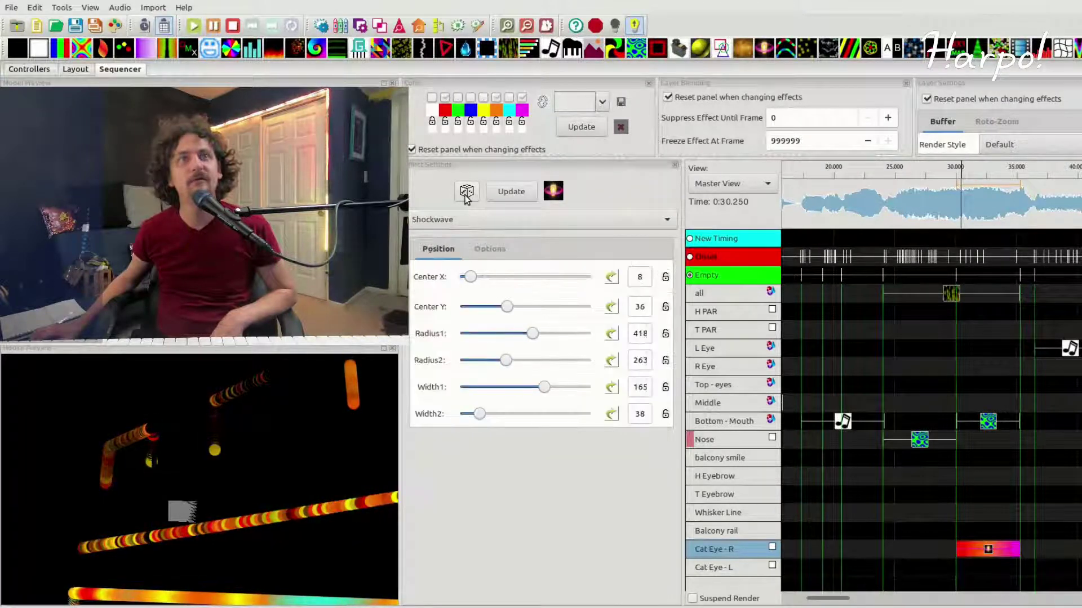
left_click(466, 191)
left_click(466, 192)
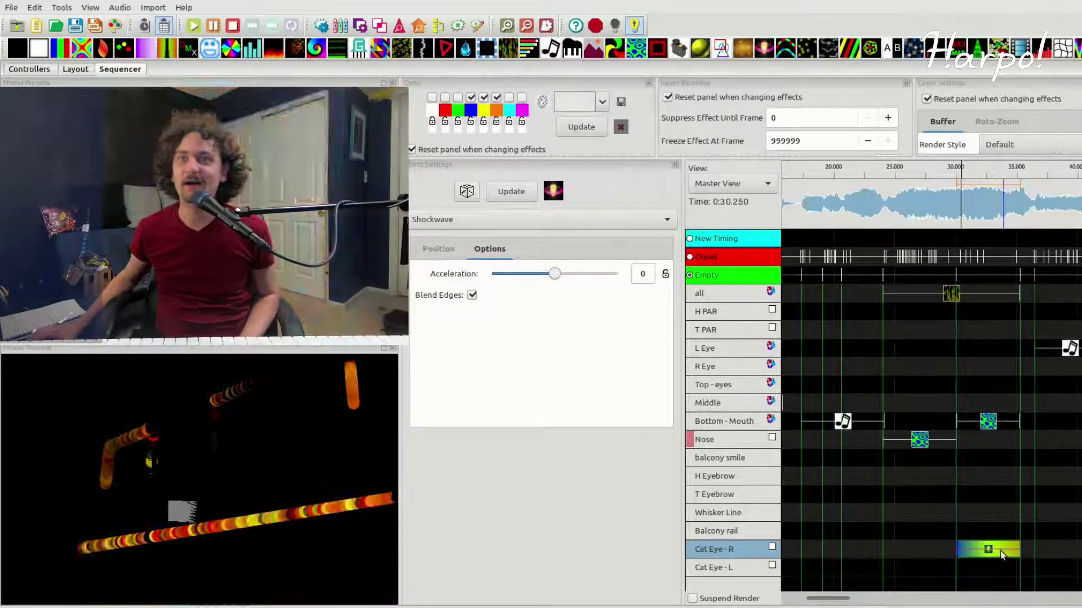
left_click(449, 253)
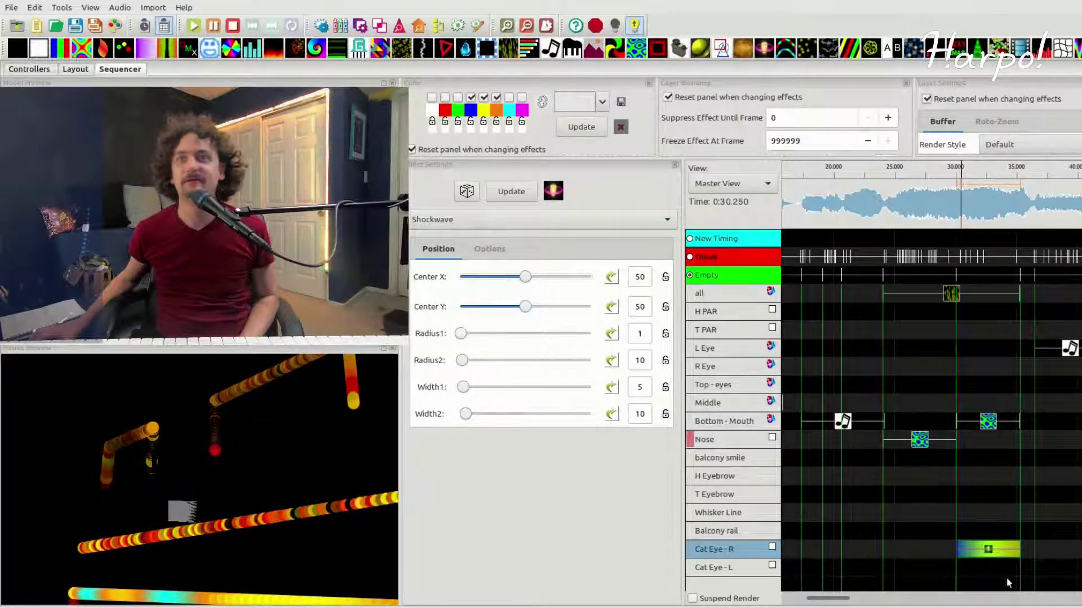
Step: Copy the Cat Eye - R Shockwave effect to the Cat Eye - L row at about 30 to 35 seconds and play from about 0:29
key("ctrl+c")
left_click(984, 567)
key("ctrl+v")
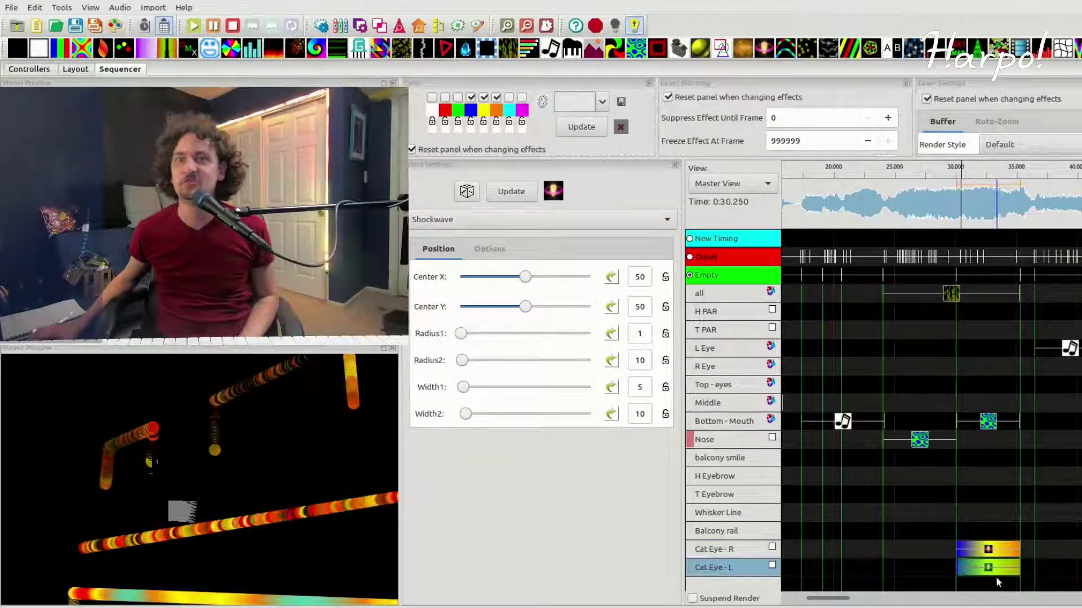
left_click(948, 171)
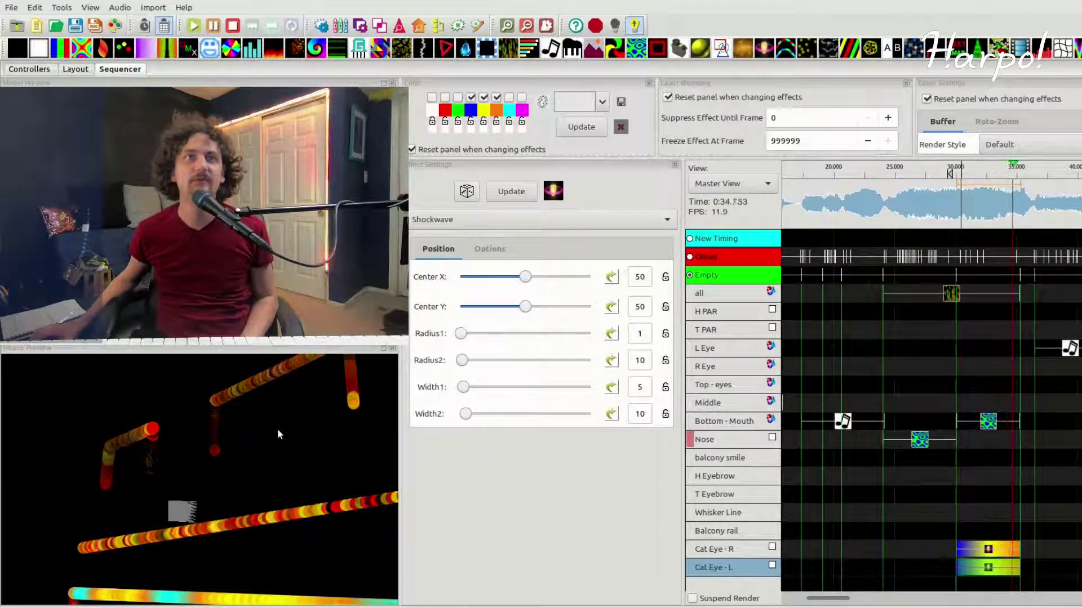
Step: Set the Cat Eye - R Shockwave's acceleration to 5 and preview the effect
left_click(1007, 552)
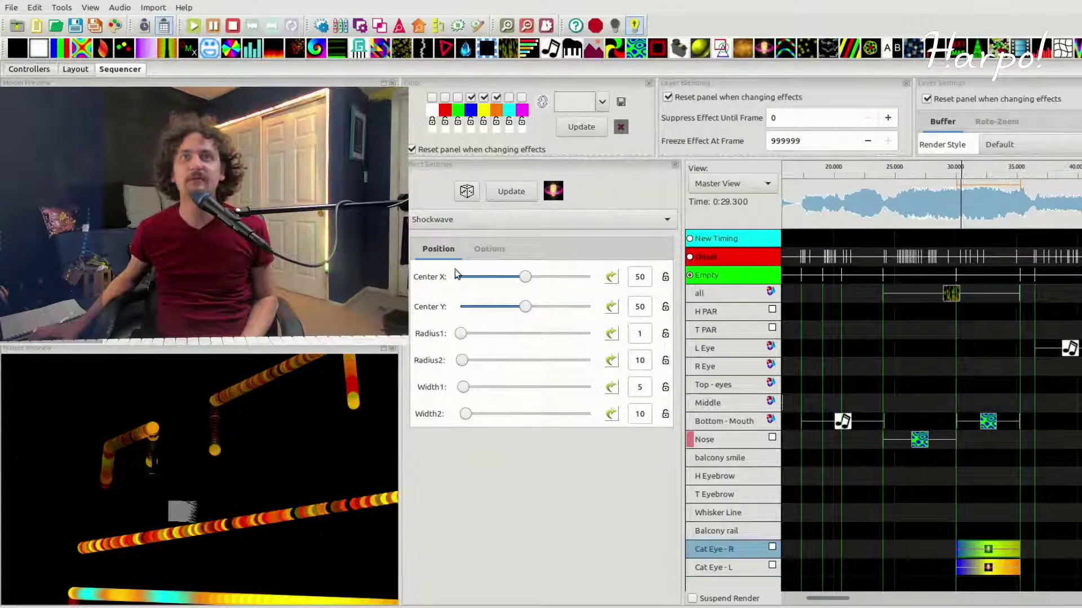
left_click(490, 248)
left_click_drag(552, 274, 585, 276)
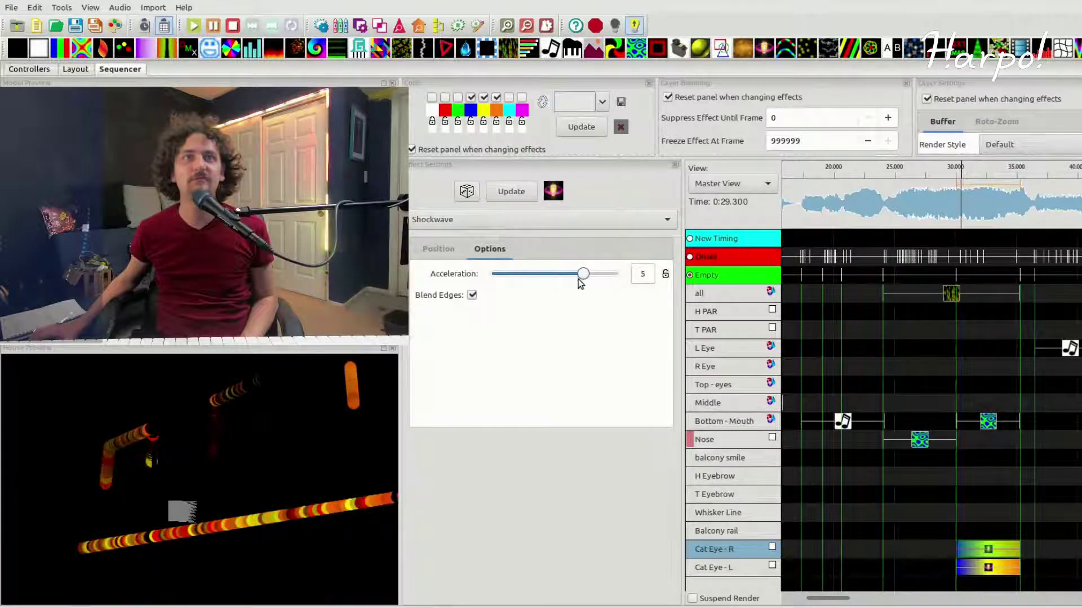
left_click(996, 548)
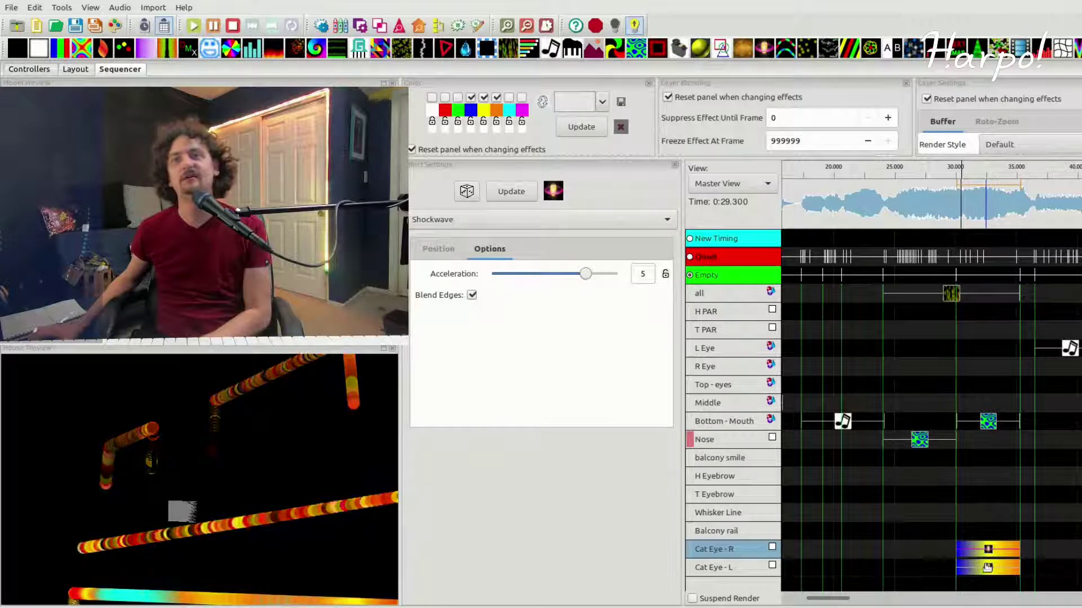
Step: Delete the Shockwave effect from the Cat Eye - L row and expand Cat Eye - R down to its strand and node rows
left_click(988, 568)
key("Delete")
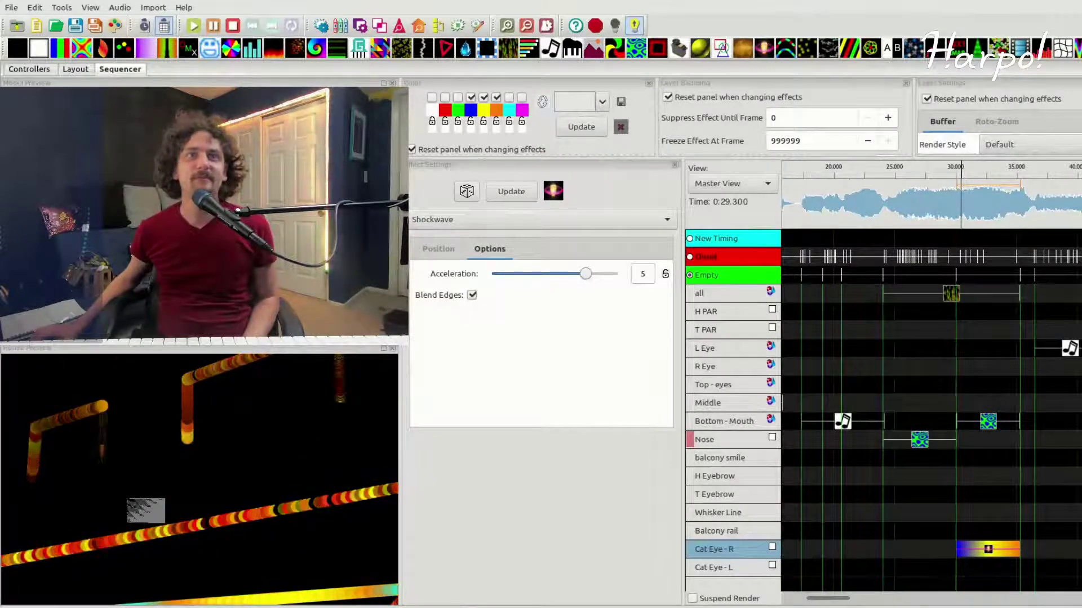
double_click(709, 550)
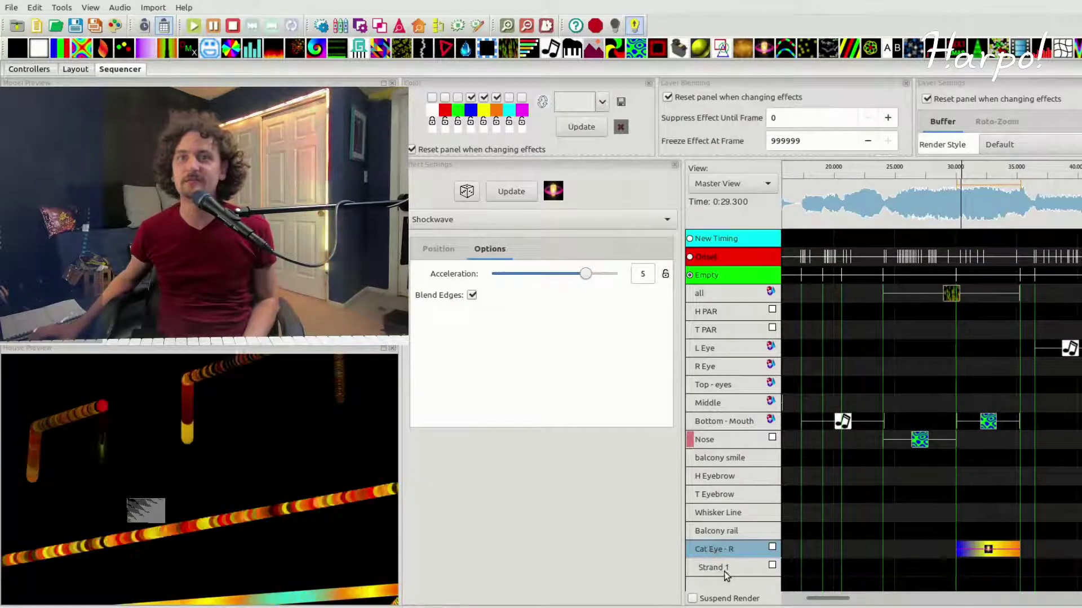
double_click(715, 567)
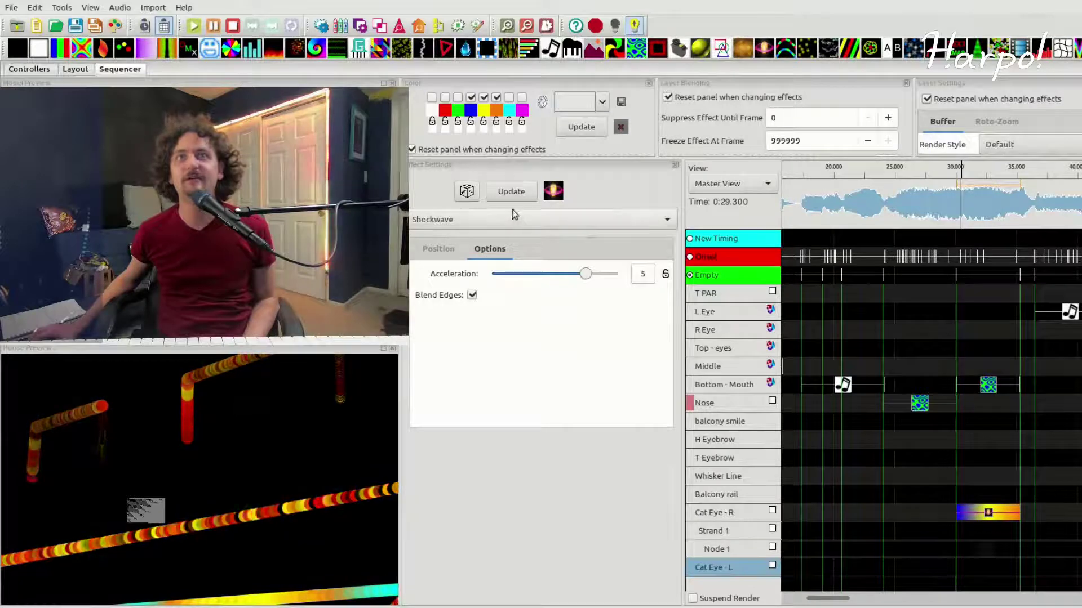
Step: Cycle the Cat Eye - R effect from Shockwave through Shader and Fill to On
scroll(514, 218, "up", 3)
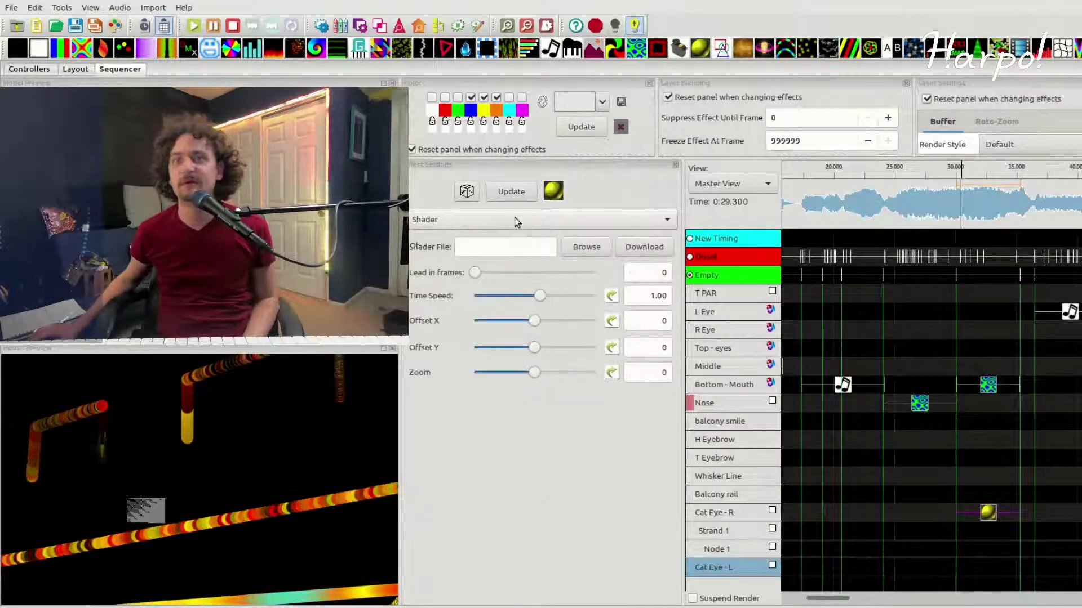
scroll(515, 219, "up", 3)
scroll(515, 218, "up", 20)
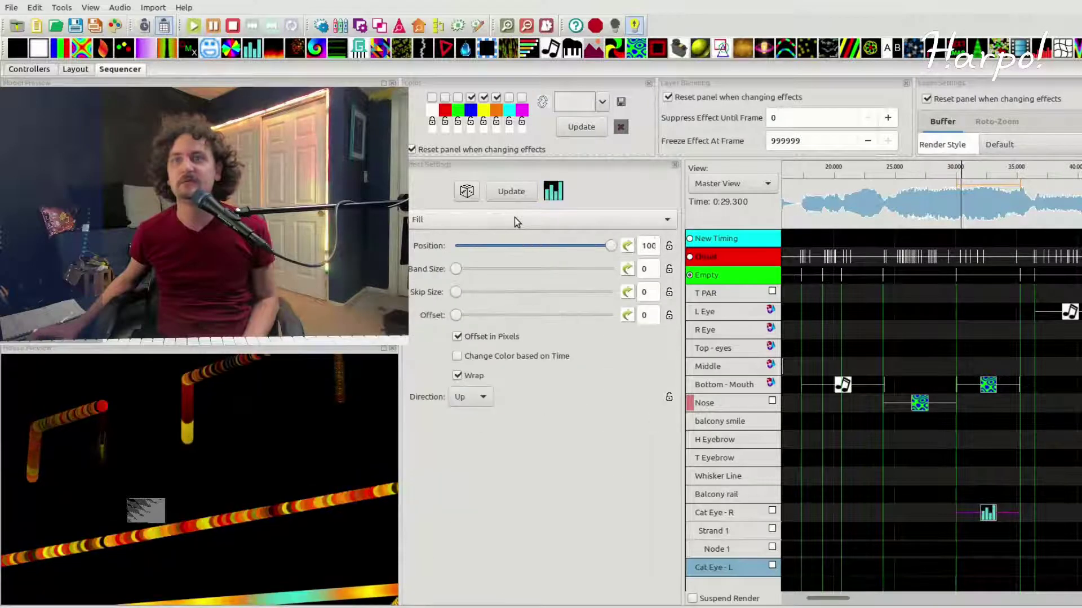
scroll(515, 218, "up", 12)
scroll(515, 218, "down", 1)
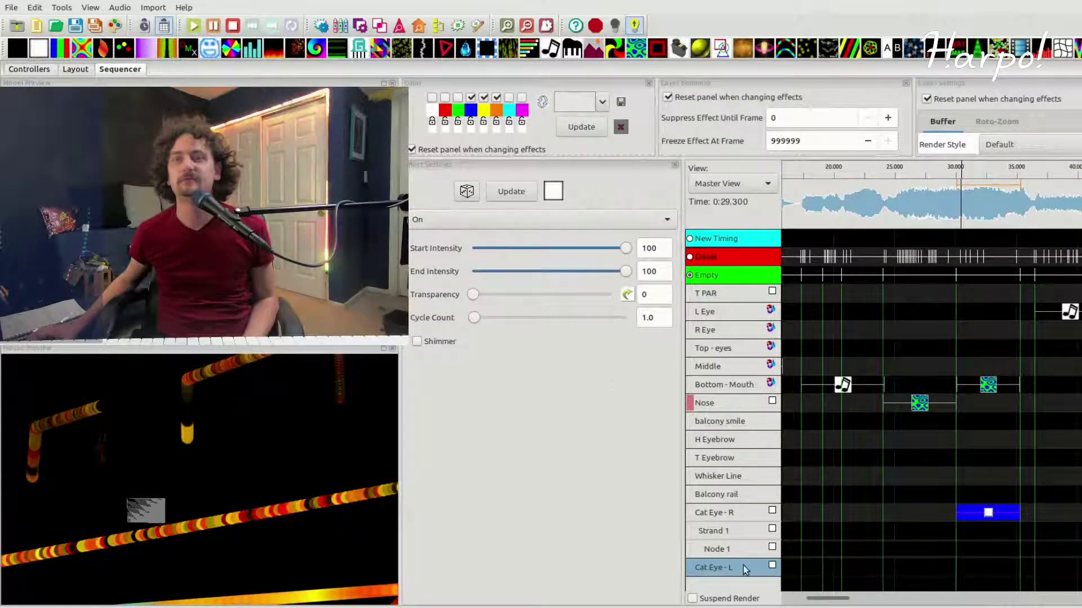
Step: Collapse the node row under Cat Eye - R and expand Cat Eye - L to show its strand
double_click(741, 547)
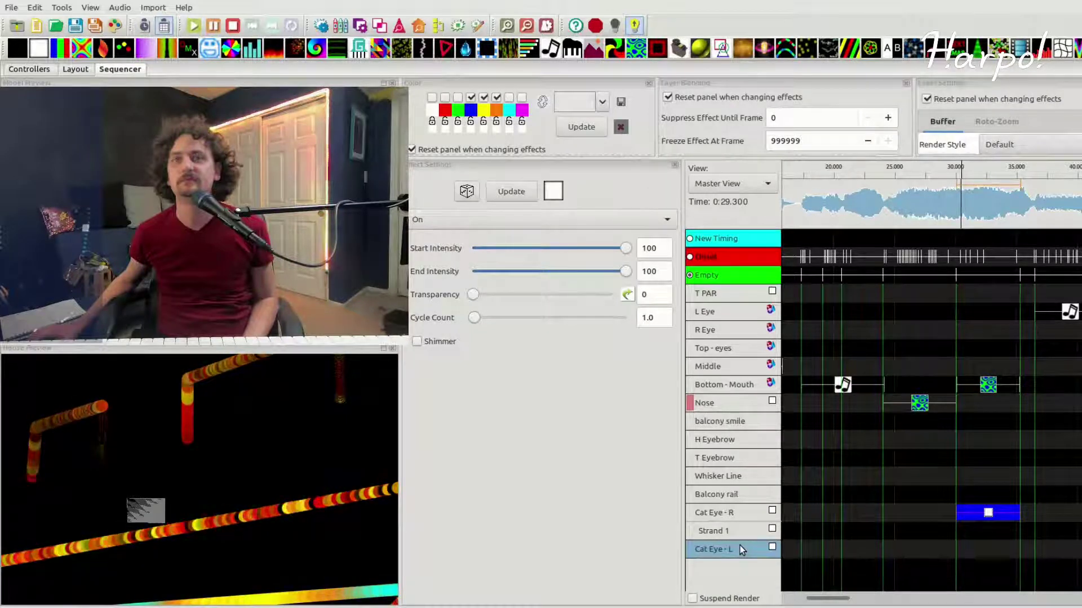
double_click(738, 549)
left_click(732, 514)
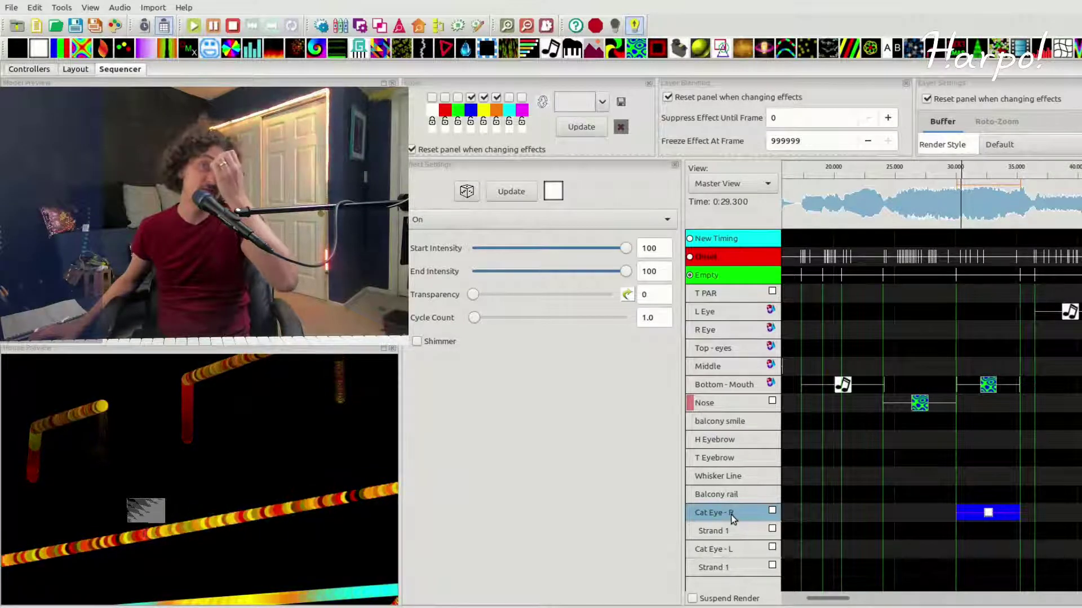
Step: Play the On effect on Cat Eye - R, stop playback and delete the effect
scroll(941, 474, "up", 2)
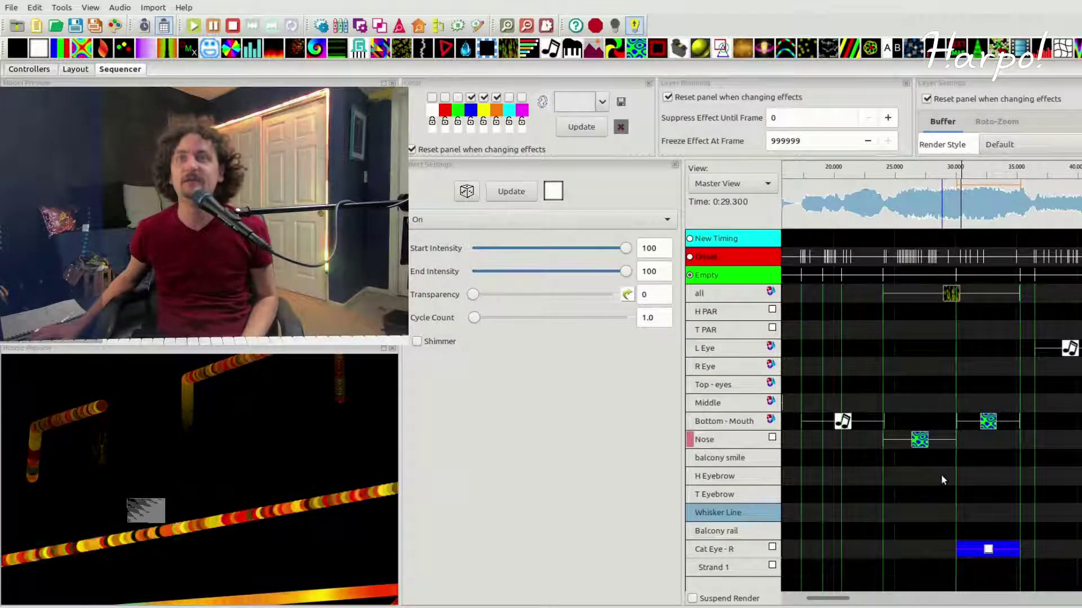
scroll(947, 483, "down", 2)
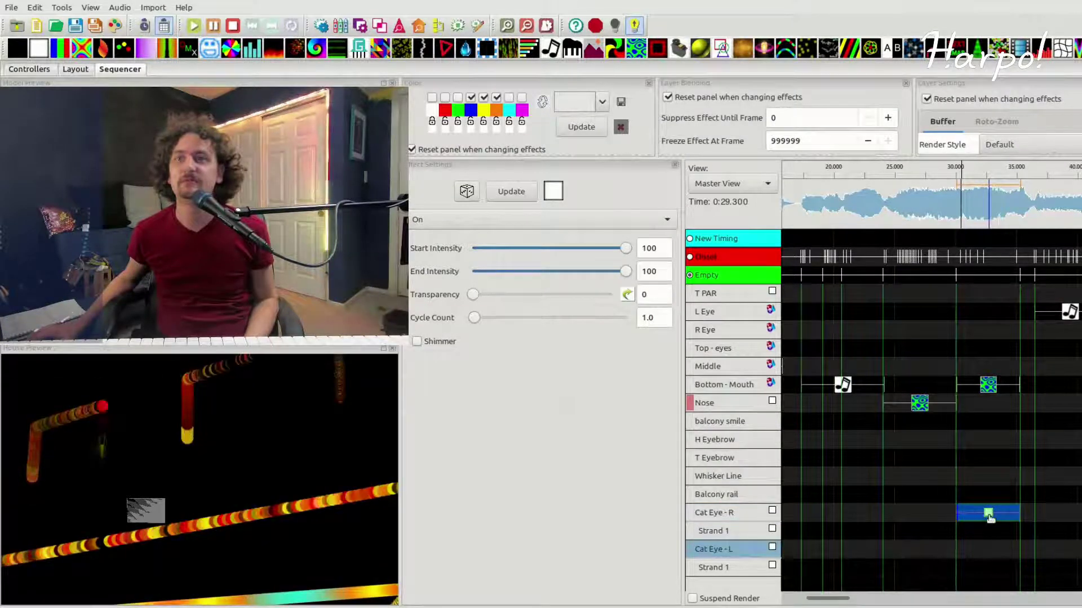
left_click(989, 515)
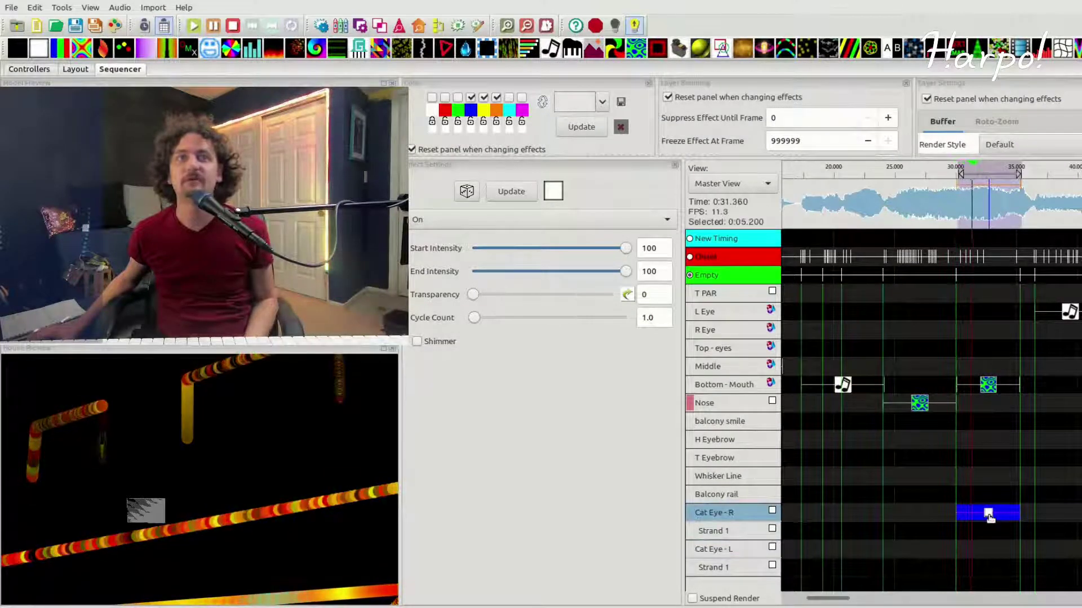
key("space")
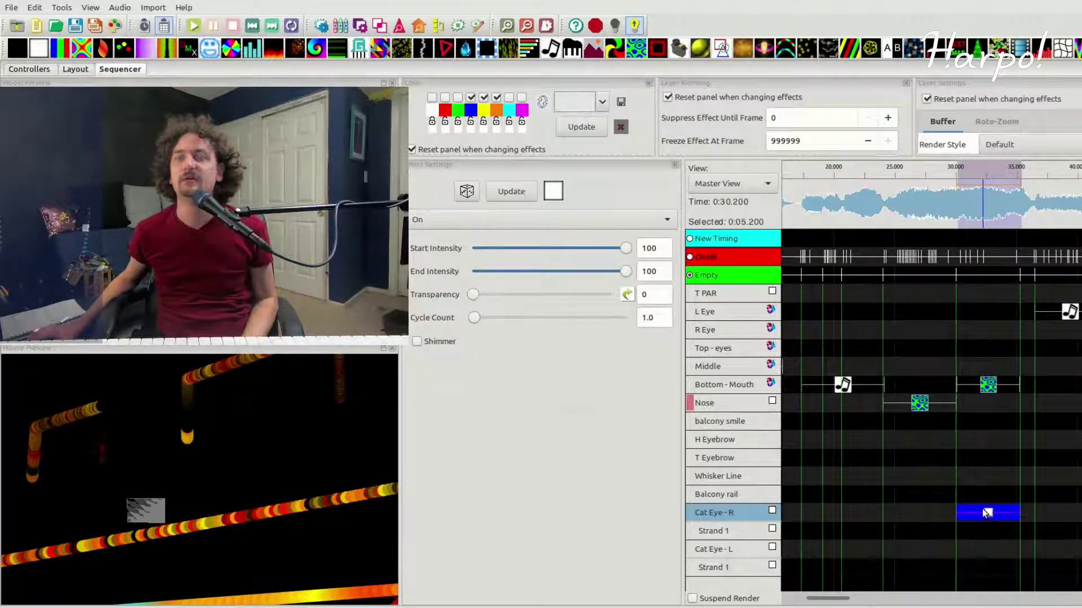
key("Delete")
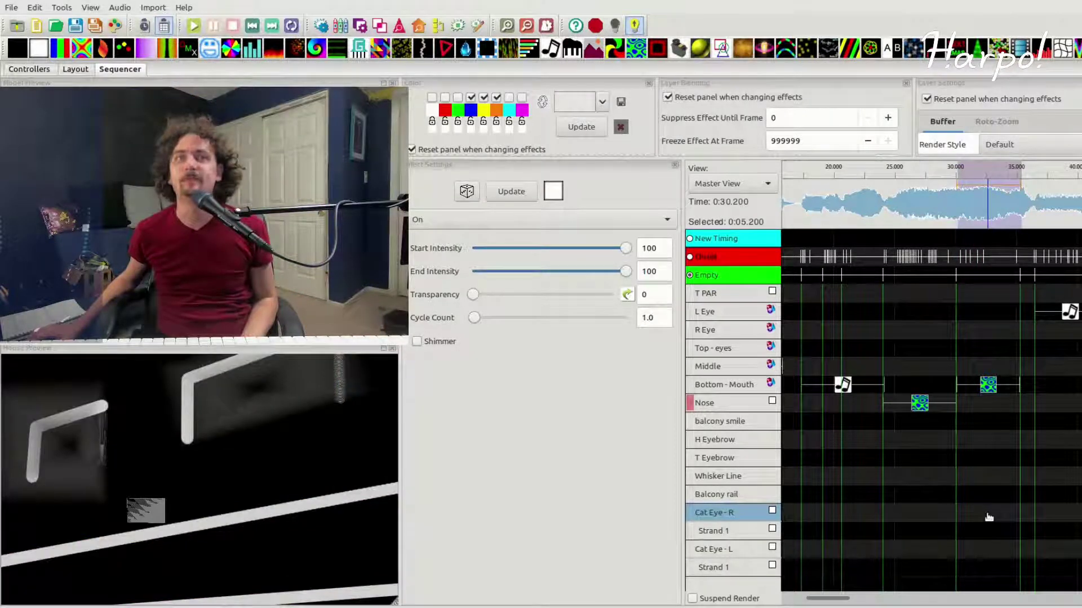
Step: Play the sequence around 0:32, 0:39 and 3:32 to look for a stretch where no other effects light the strips
left_click(975, 168)
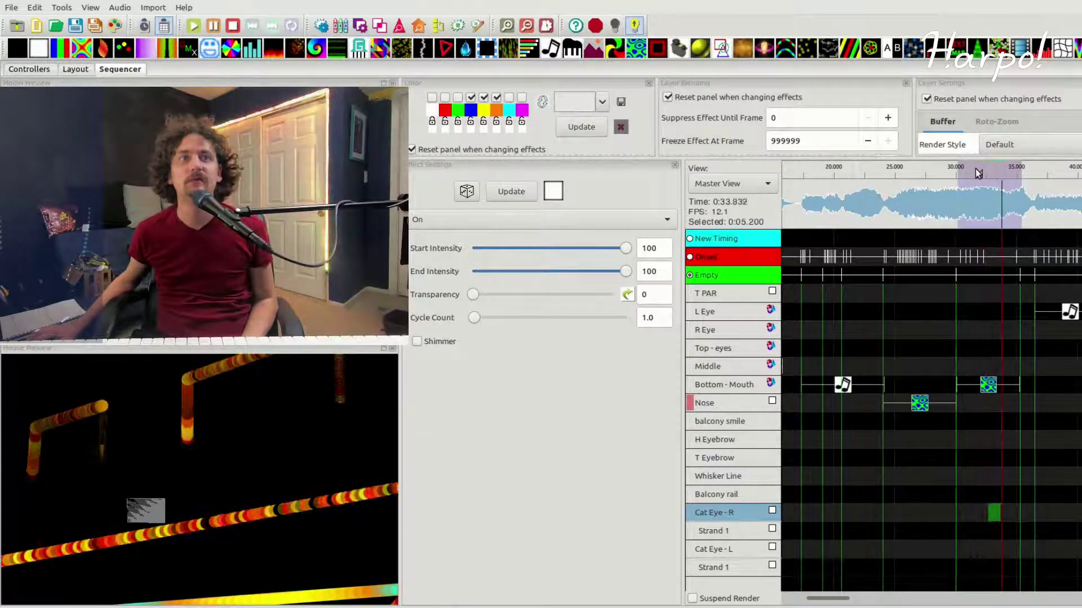
key("space")
left_click_drag(1010, 515, 1061, 523)
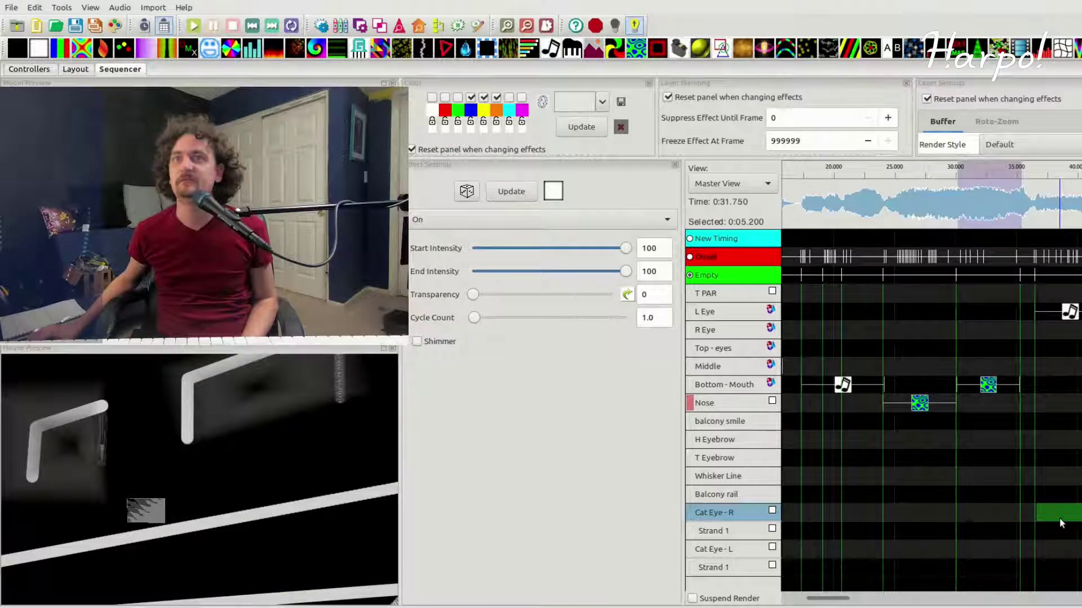
left_click(1070, 170)
key("space")
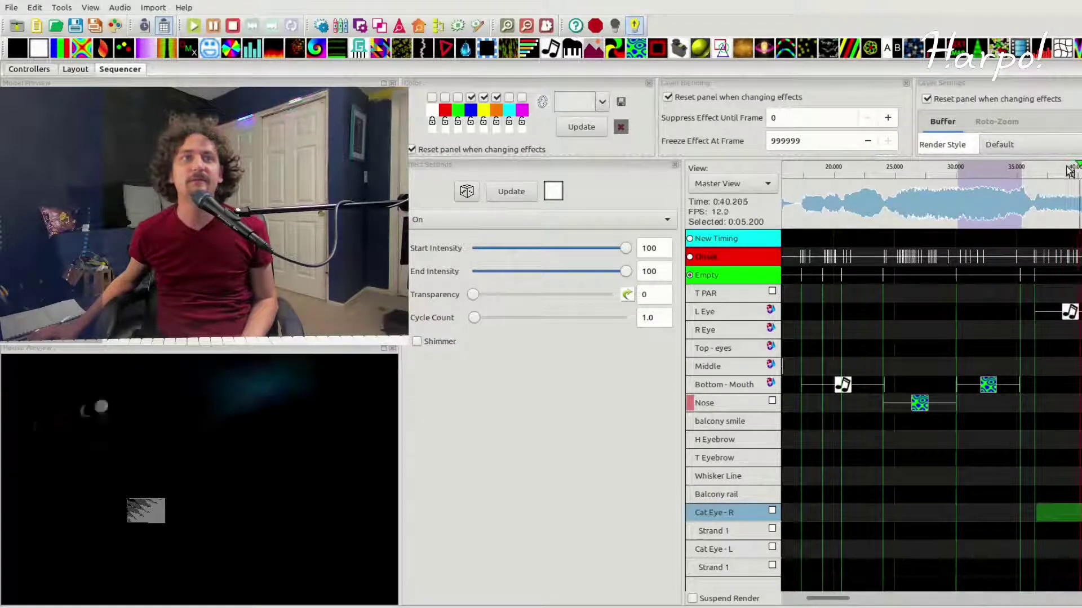
scroll(997, 185, "down", 2)
scroll(997, 185, "down", 3)
left_click(995, 180)
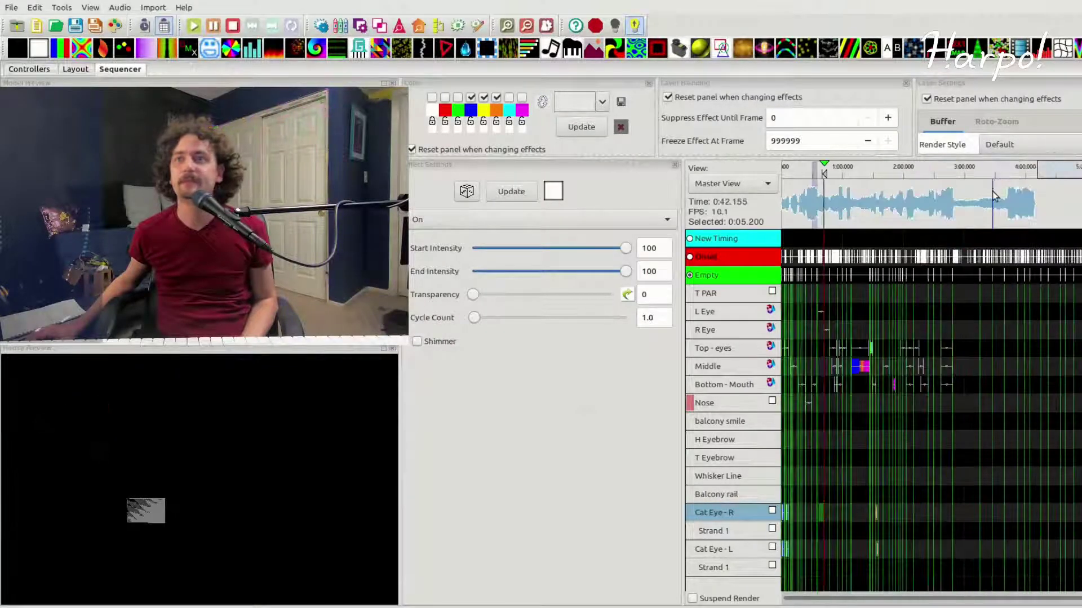
key("space")
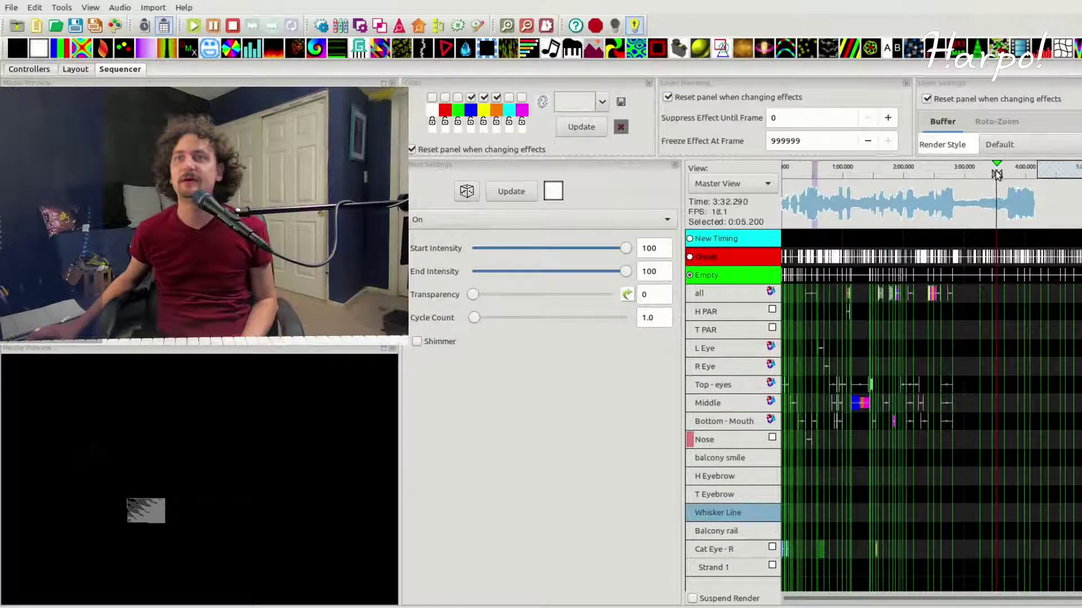
Step: Add an On effect to the Cat Eye - R row from about 3:28 to 3:40
scroll(976, 211, "up", 5)
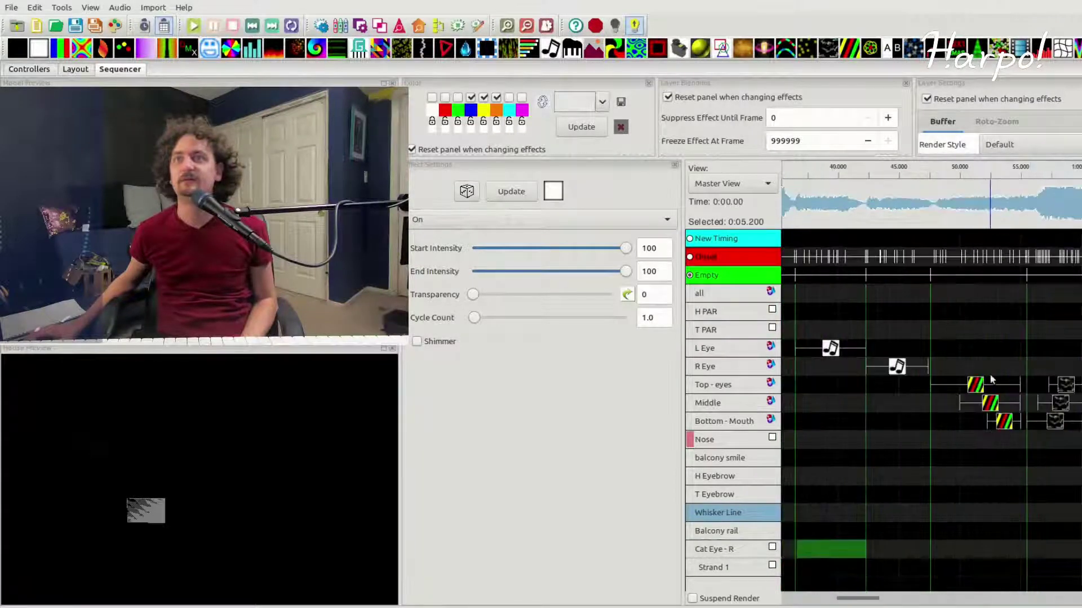
scroll(1009, 406, "down", 2)
scroll(1022, 389, "up", 2)
left_click_drag(858, 598, 1025, 601)
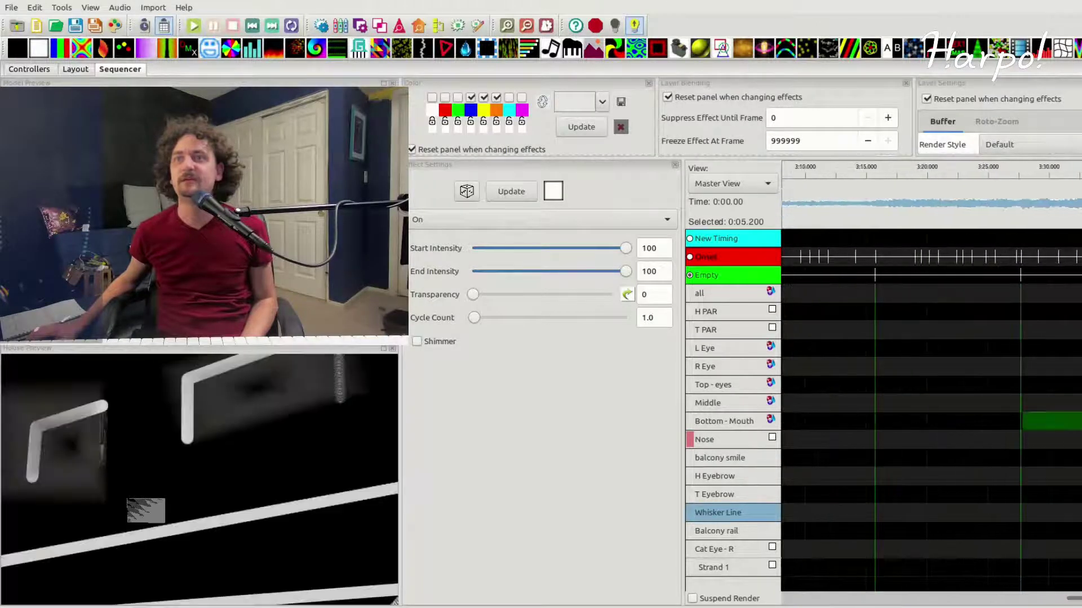
left_click(1080, 218)
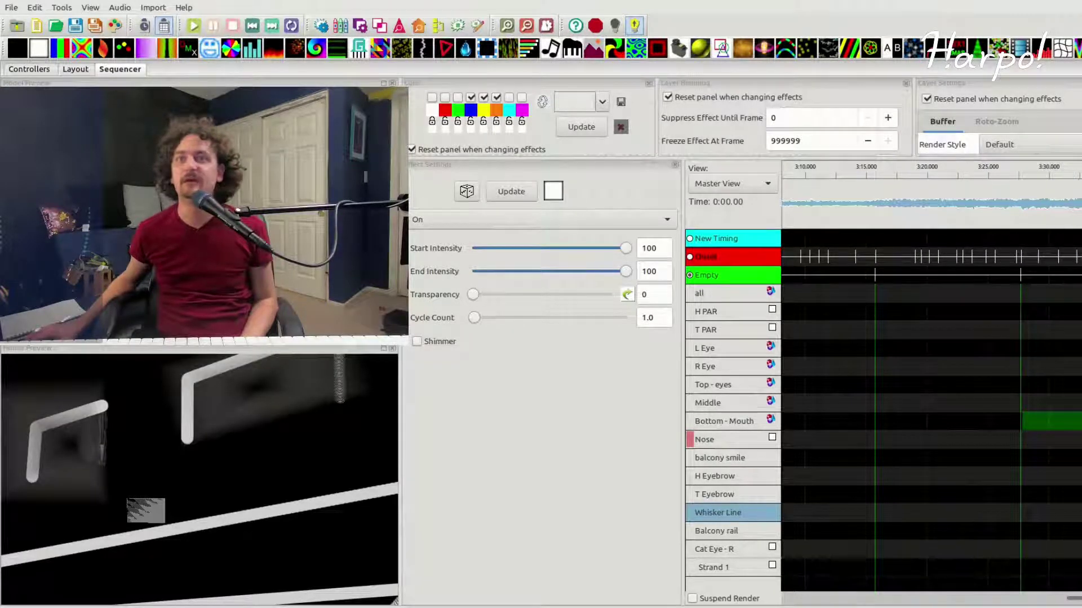
left_click_drag(1057, 577, 1058, 549)
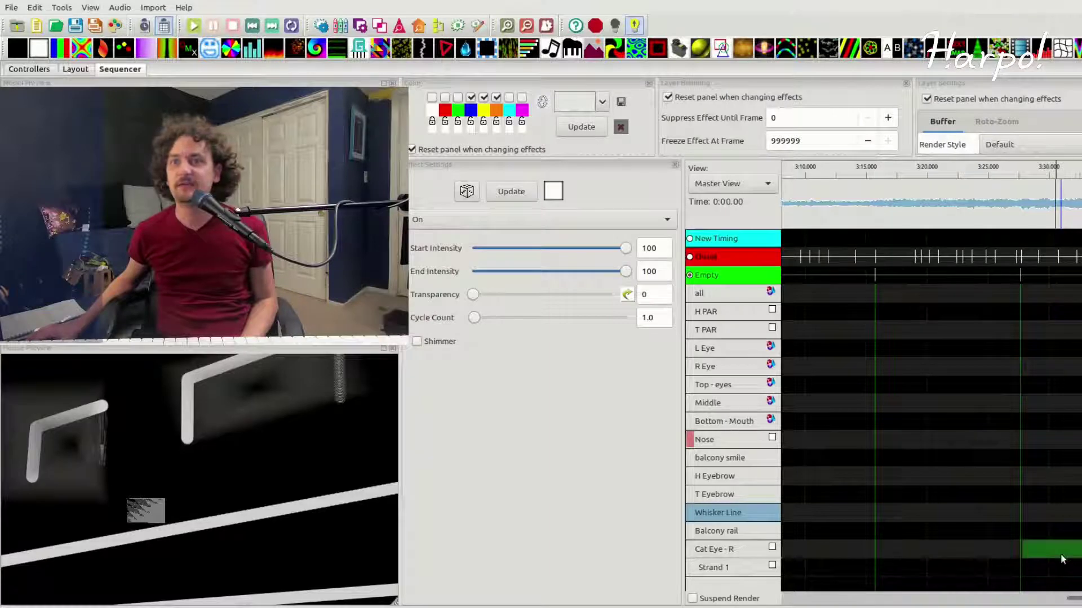
key("space")
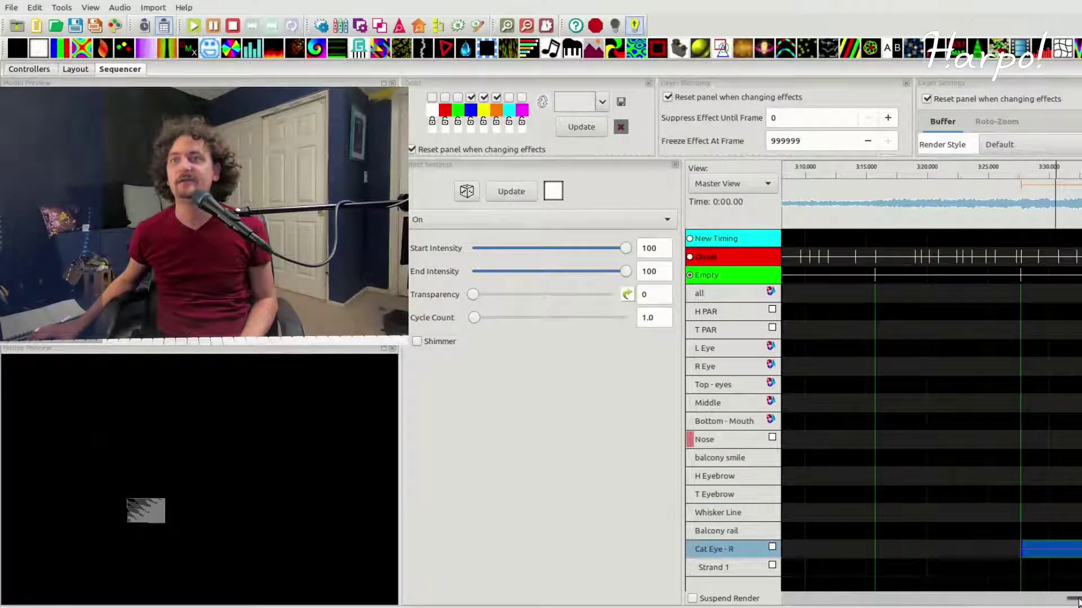
left_click_drag(1078, 599, 1080, 601)
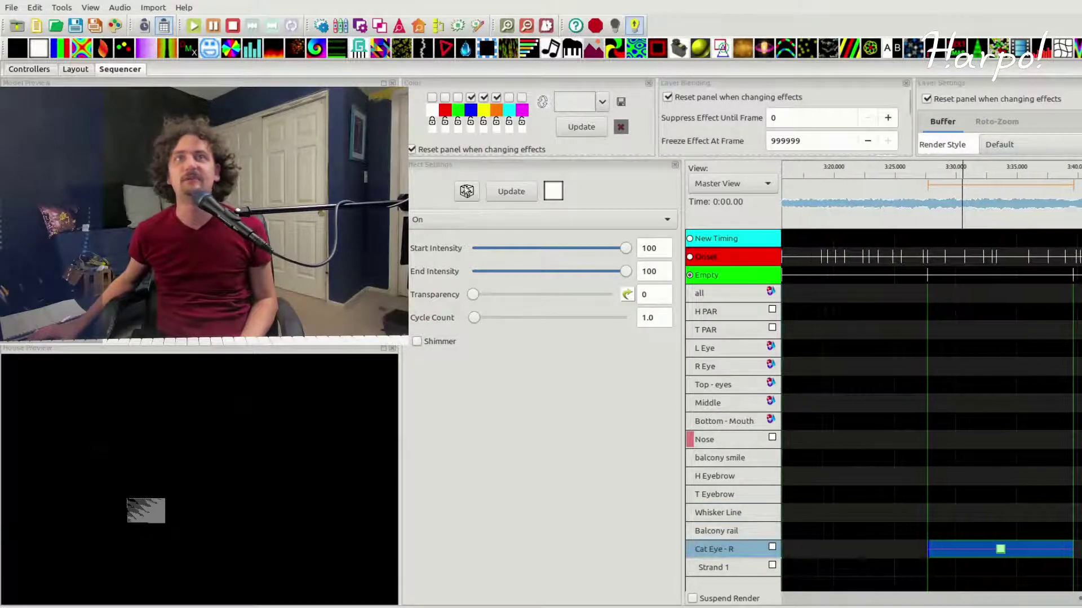
Step: Cycle the new Cat Eye - R effect from On through Curtain and Fill to Galaxy
scroll(462, 226, "down", 8)
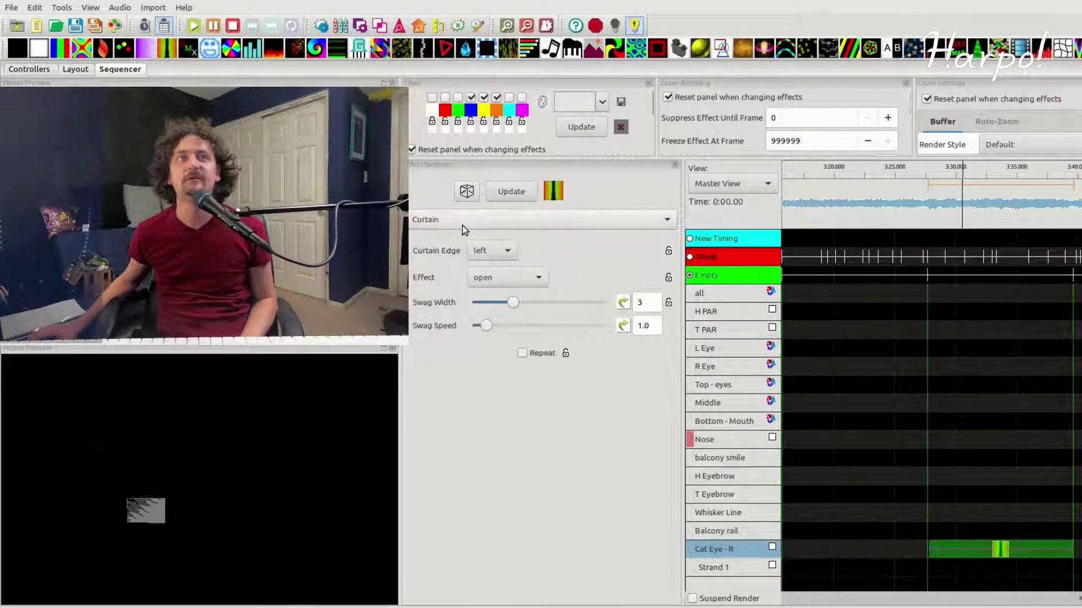
scroll(462, 225, "down", 4)
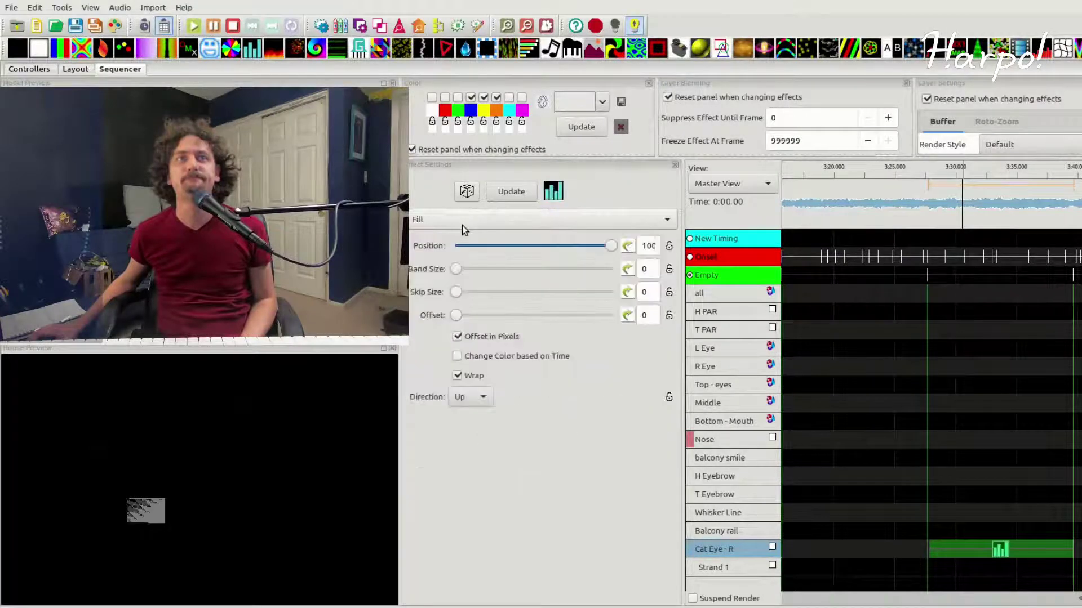
scroll(462, 226, "down", 2)
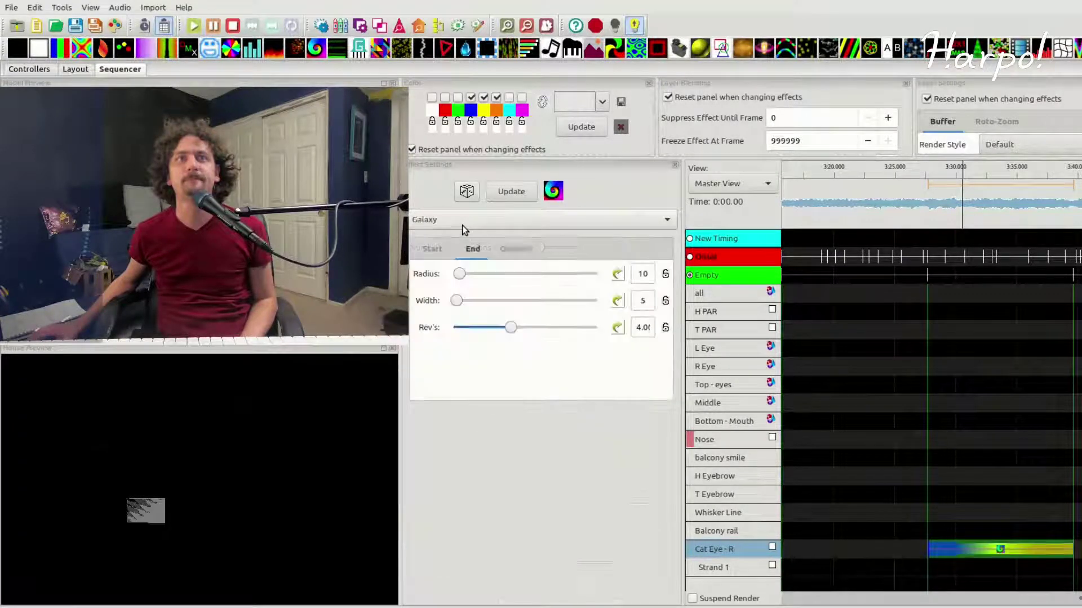
Step: Randomize the settings and colours of the Galaxy effect on Cat Eye - R several times
left_click(466, 192)
left_click(466, 192)
left_click(466, 191)
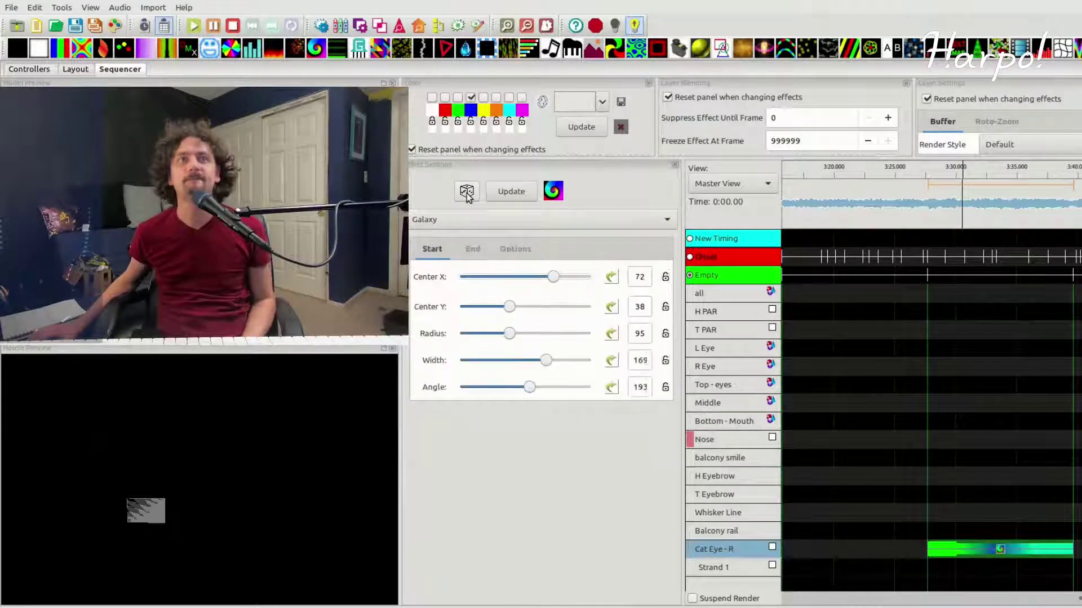
left_click(467, 191)
left_click(467, 192)
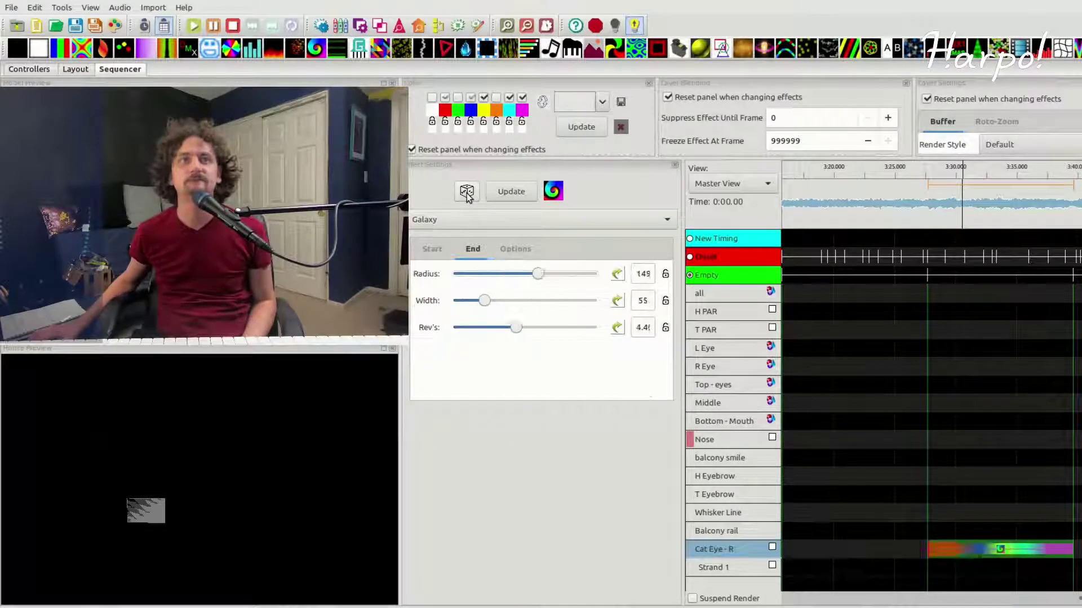
left_click(466, 191)
Step: Play the randomized Galaxy effect on Cat Eye - R and stop playback
left_click(994, 554)
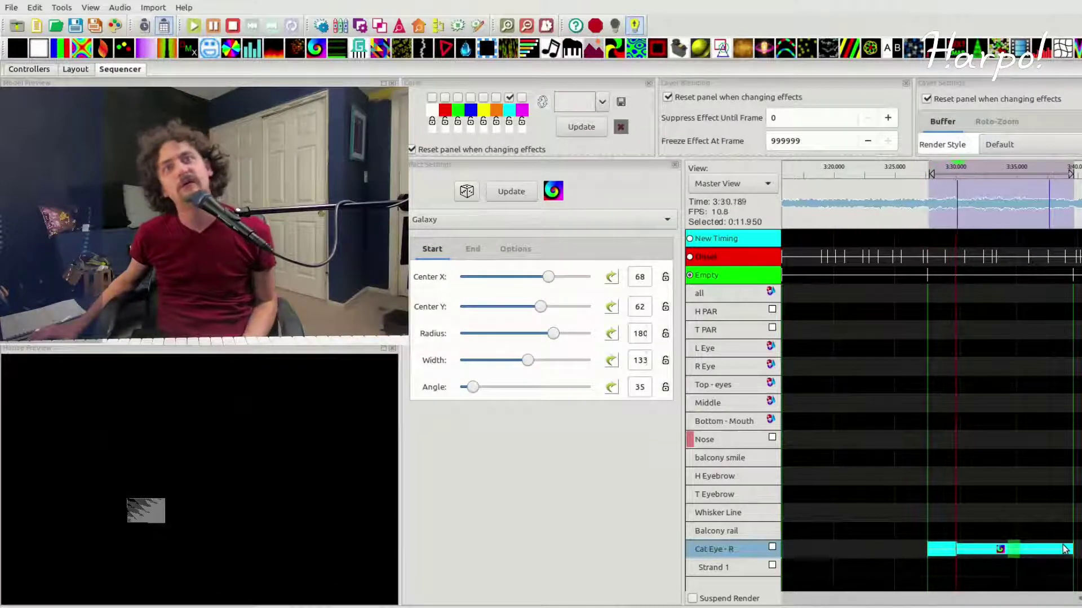
key("space")
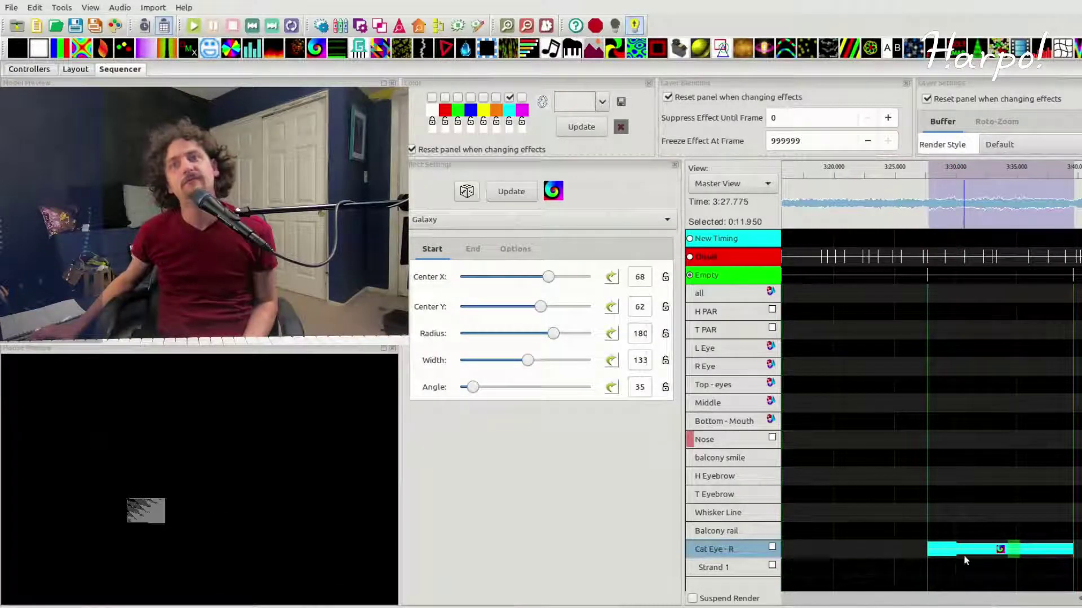
key("space")
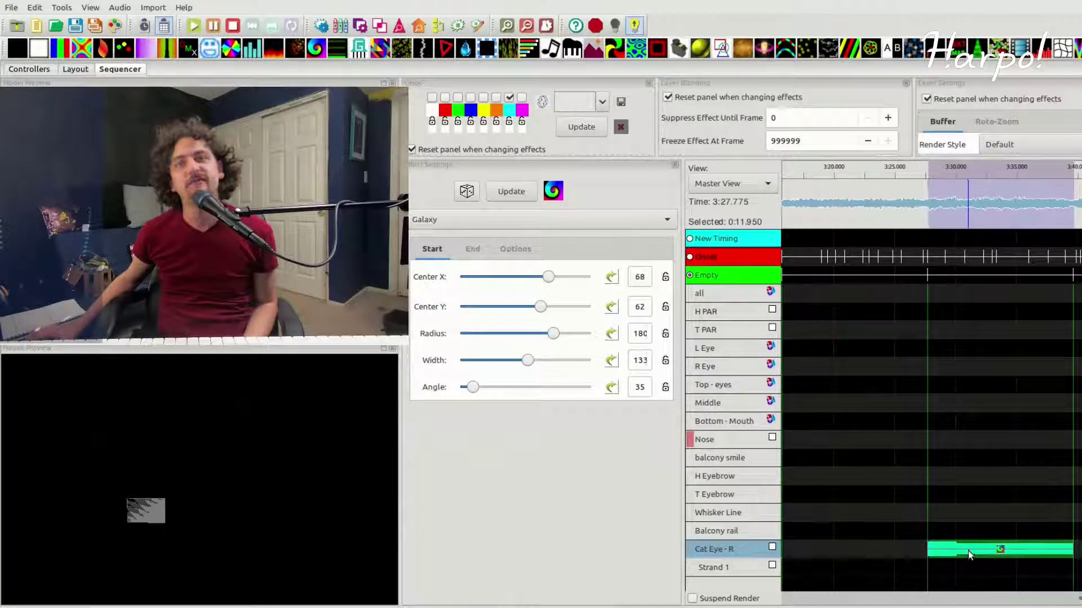
Step: Cycle the Cat Eye - R effect through Garlands, Lines, Shader, Wave and Off to Butterfly and play it
scroll(995, 535, "down", 1)
scroll(480, 222, "down", 4)
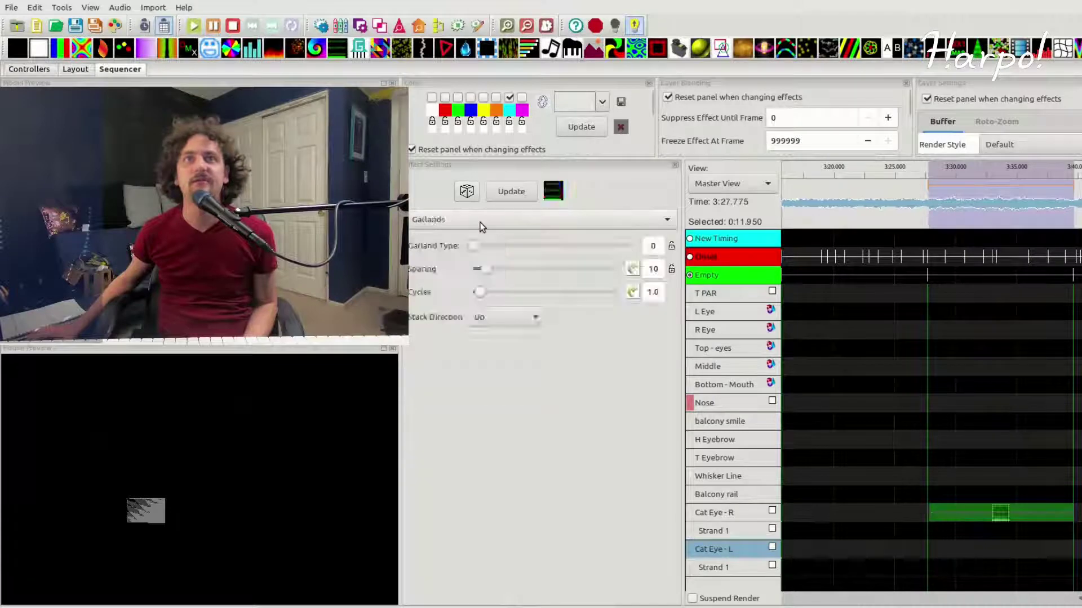
scroll(480, 222, "down", 12)
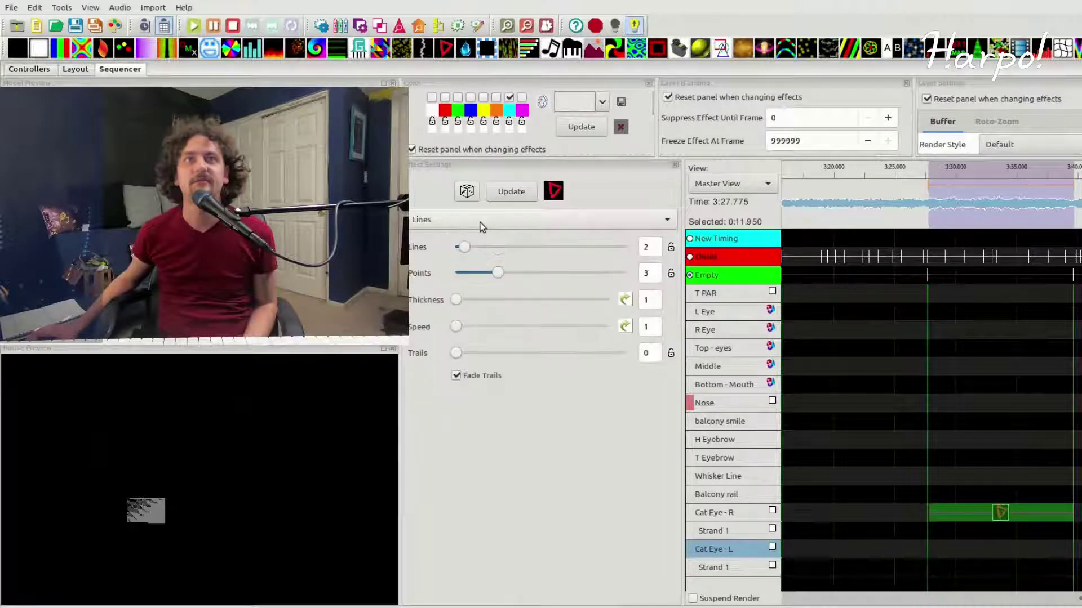
scroll(480, 221, "down", 20)
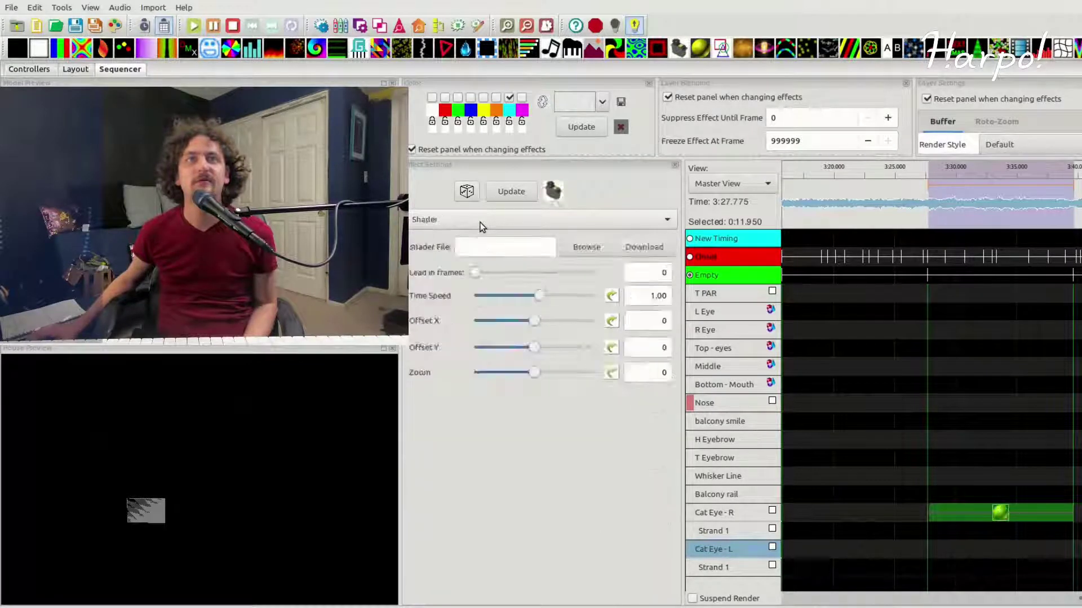
scroll(480, 222, "down", 15)
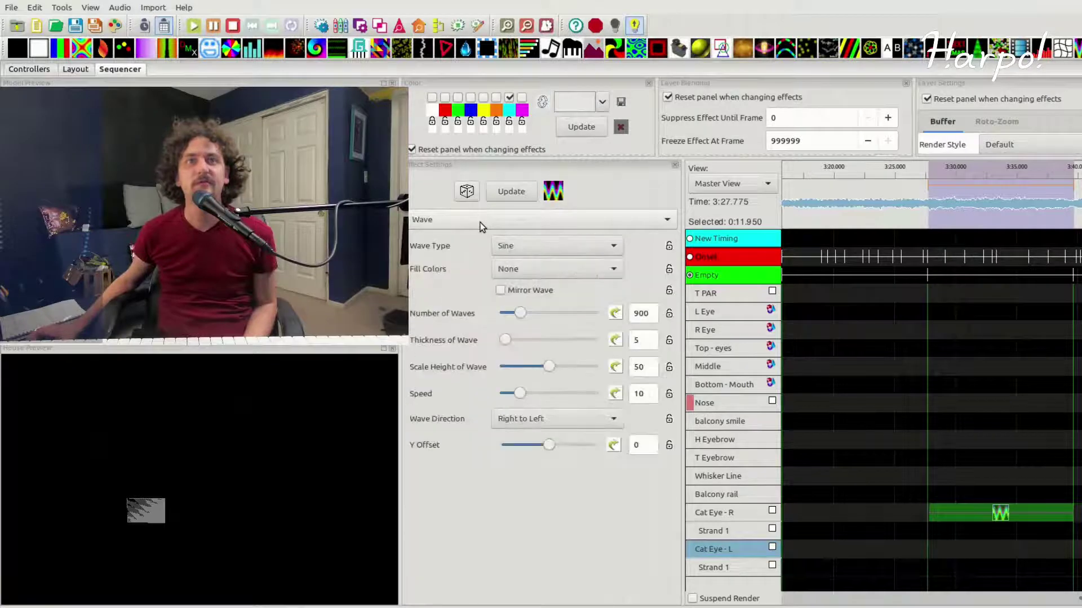
scroll(480, 223, "up", 3)
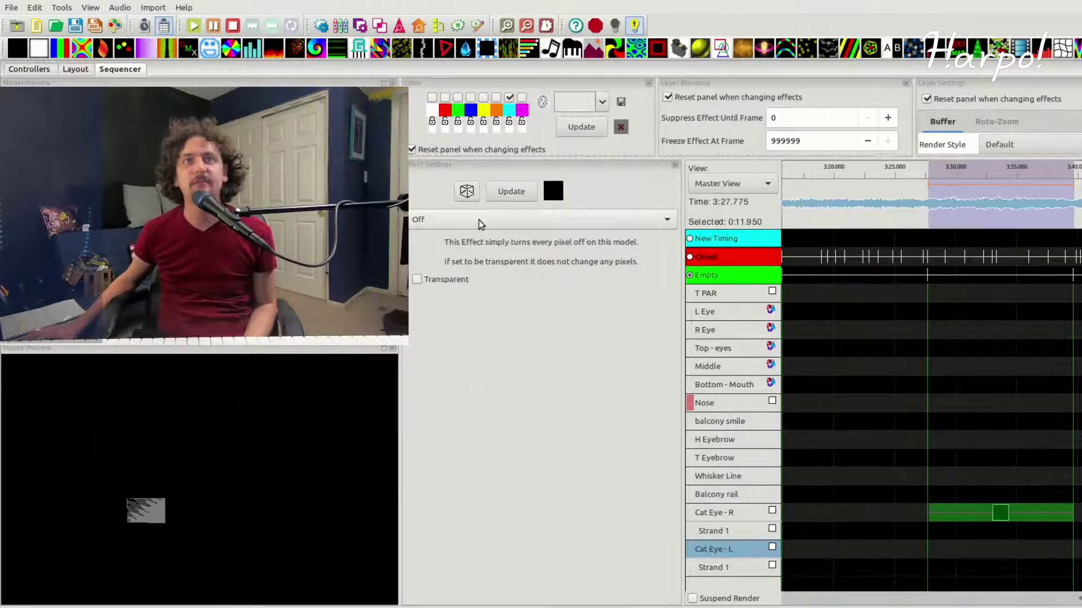
scroll(480, 223, "down", 3)
scroll(478, 219, "down", 1)
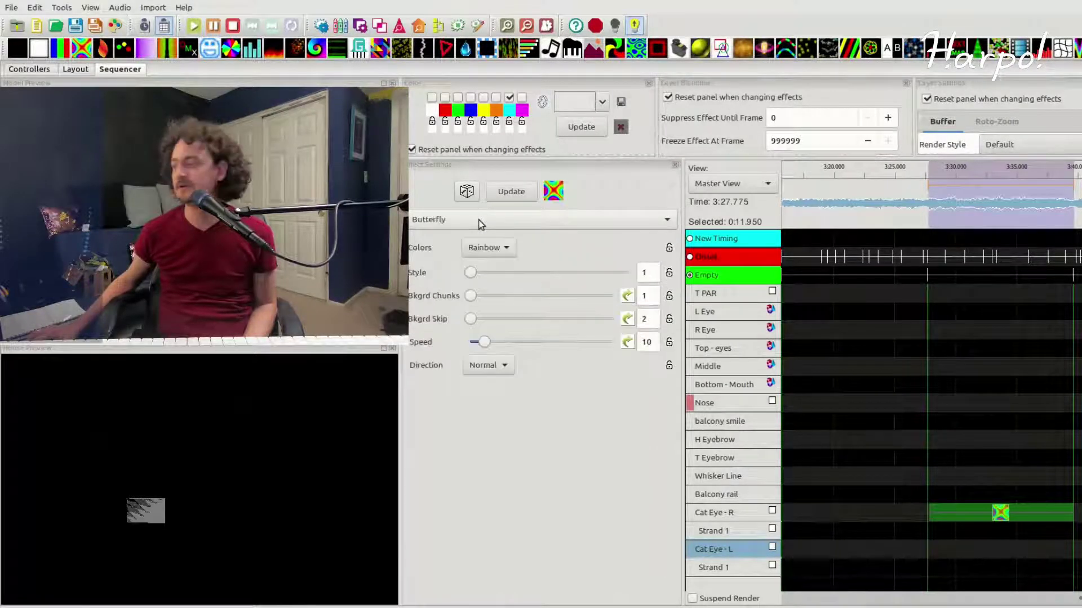
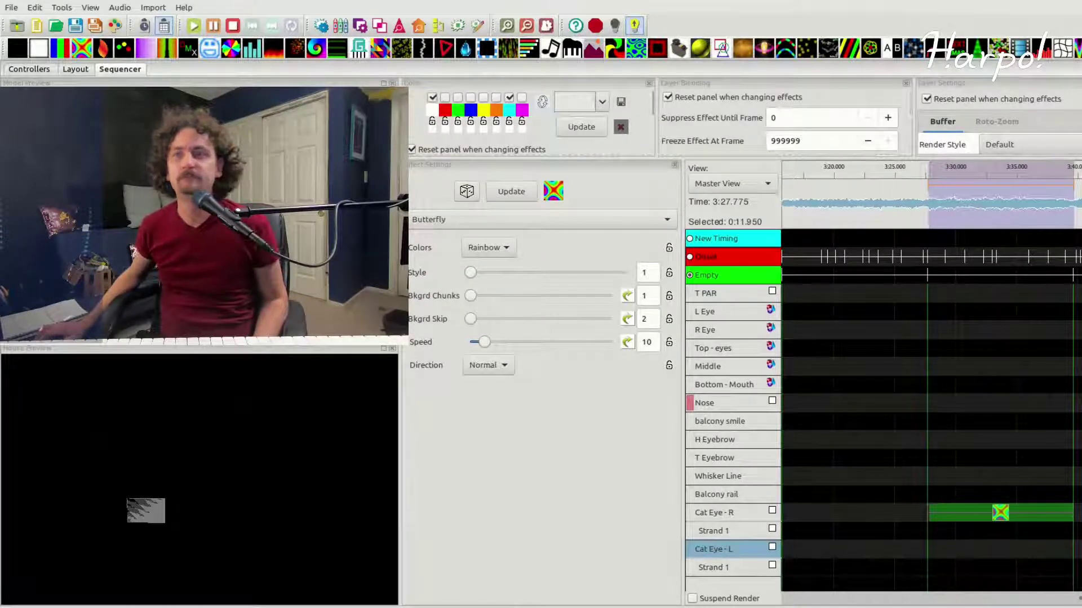
left_click_drag(998, 516, 999, 515)
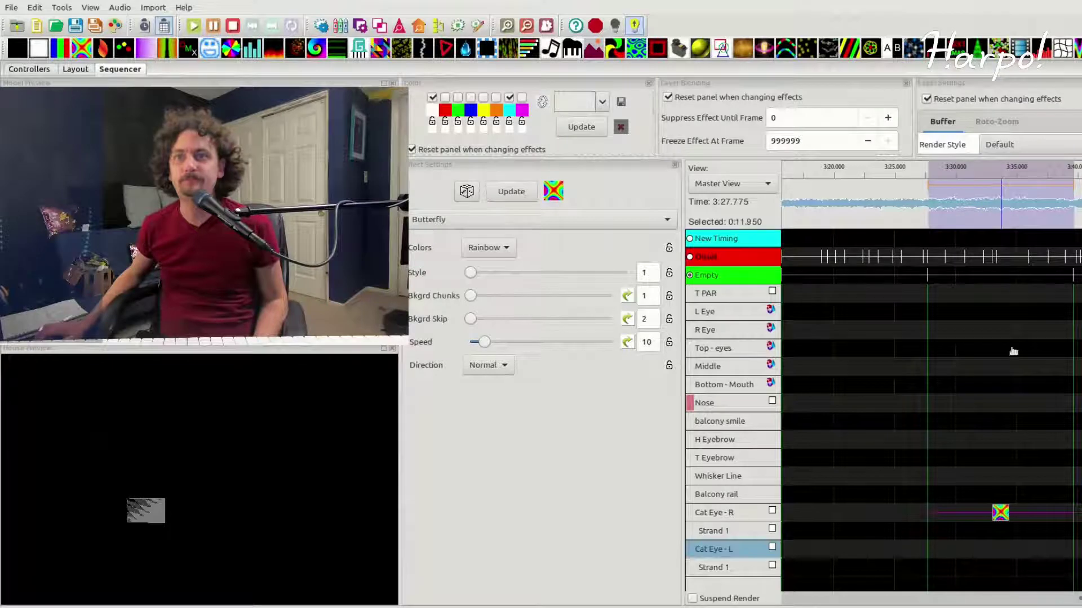
Step: Cycle the Cat Eye - R effect through Bars, Color Wash and Fireworks to Galaxy and randomize its settings
scroll(474, 218, "up", 3)
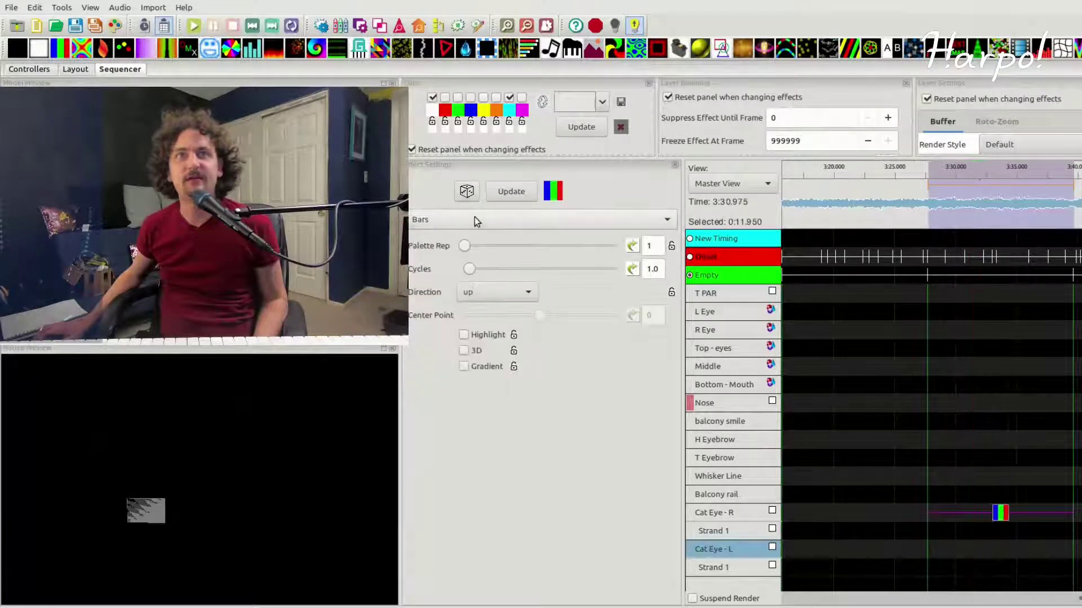
scroll(475, 219, "down", 10)
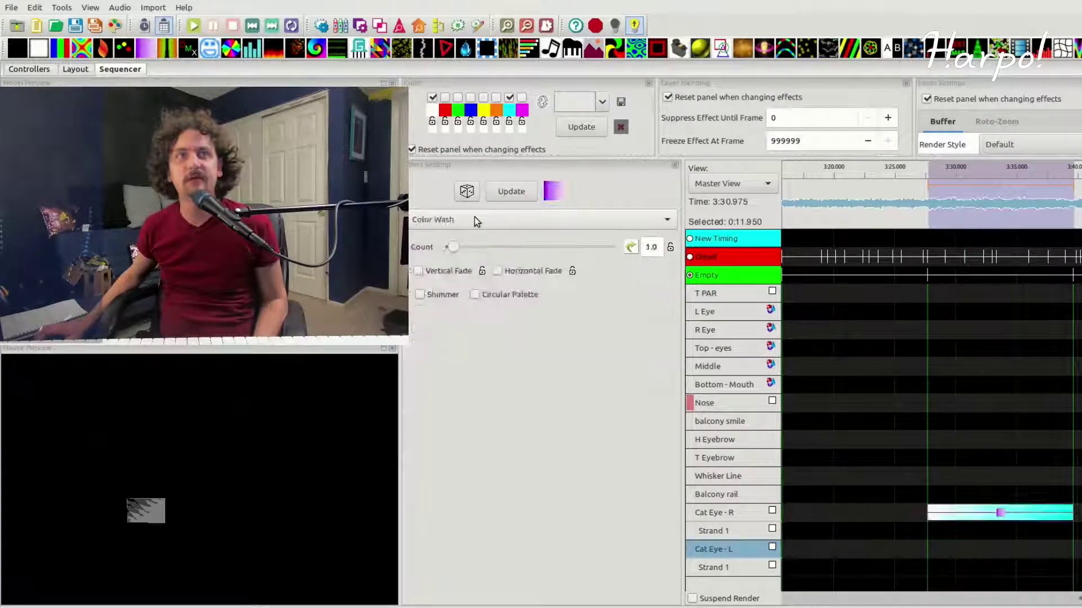
scroll(475, 219, "down", 5)
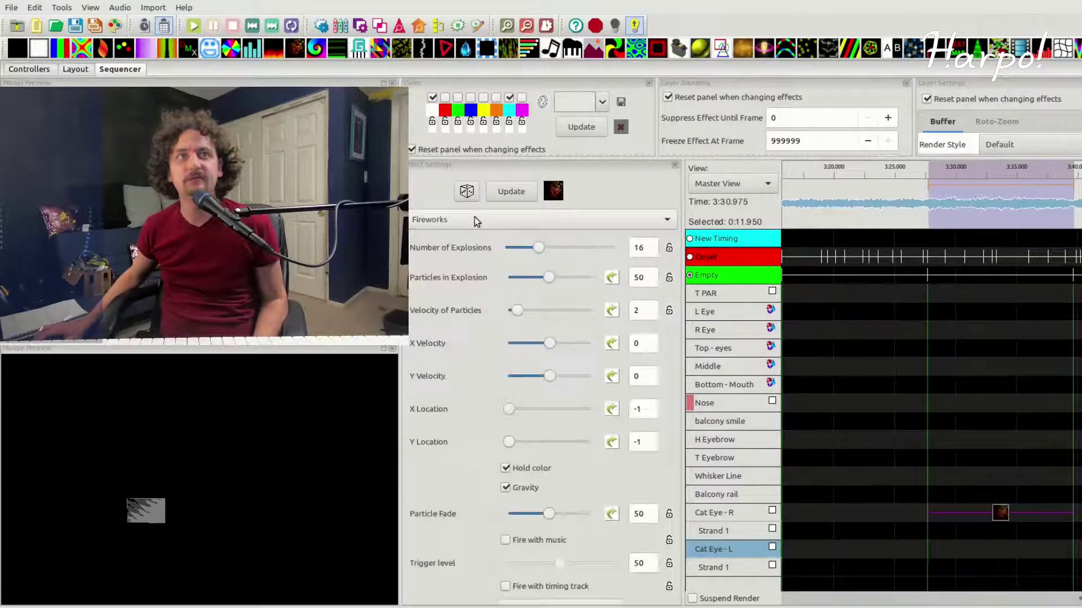
left_click(467, 191)
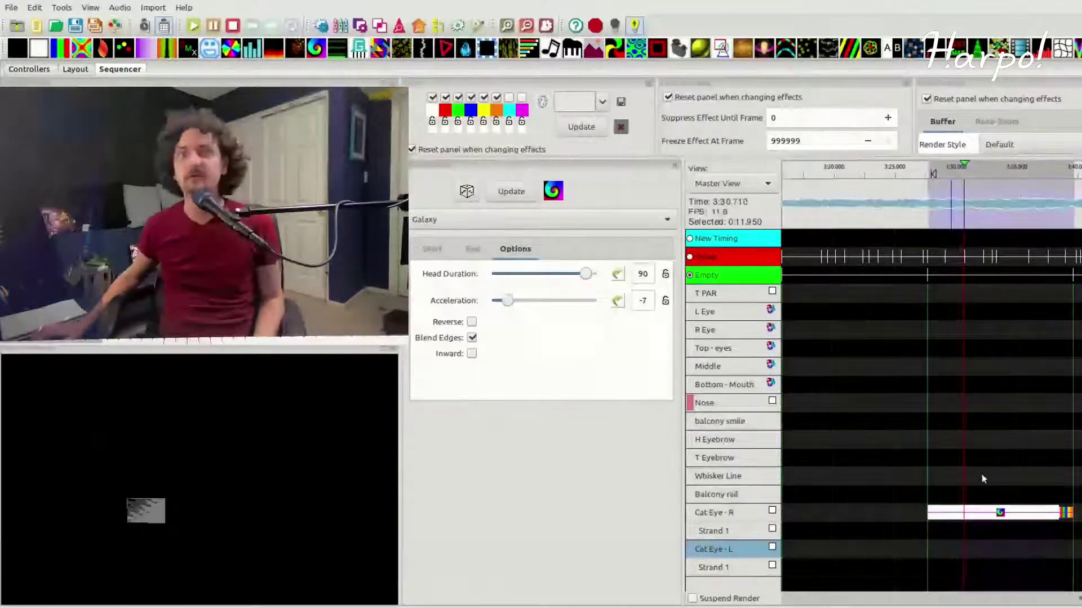
Step: Play the Galaxy effect on Cat Eye - R, delete the effect and stop playback
key("space")
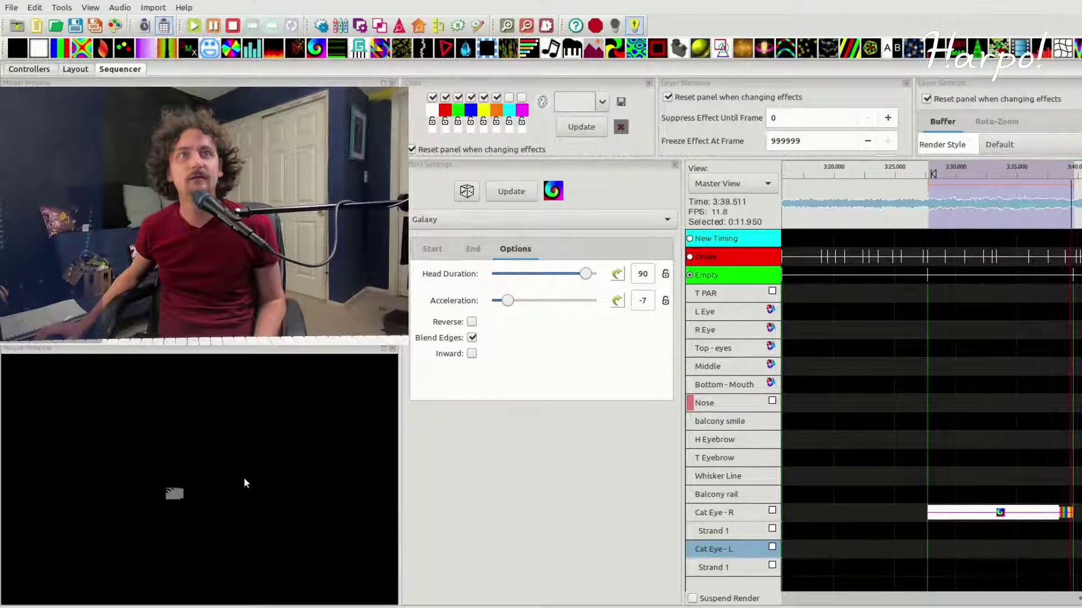
left_click(1057, 511)
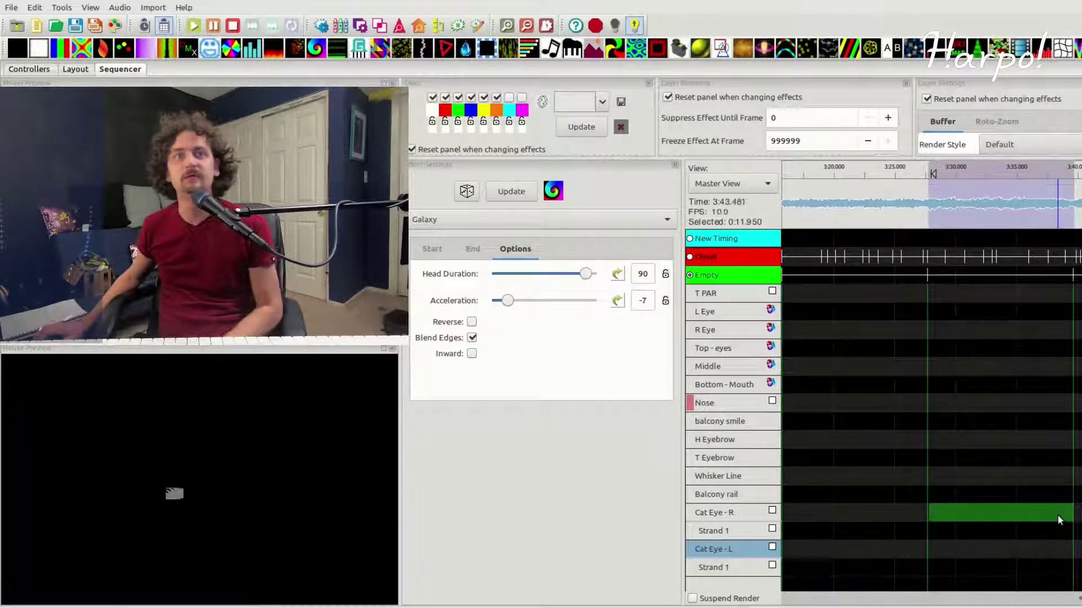
key("space")
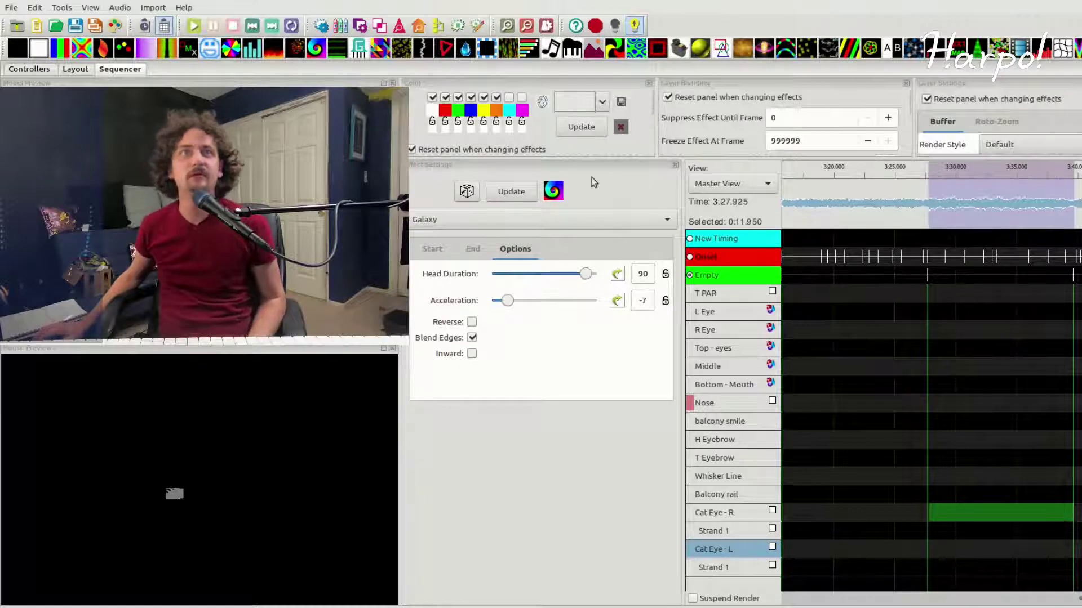
Step: Add a Fan effect to the Cat Eye - L row from about 3:28 to 3:40 and play it
left_click_drag(935, 515, 933, 465)
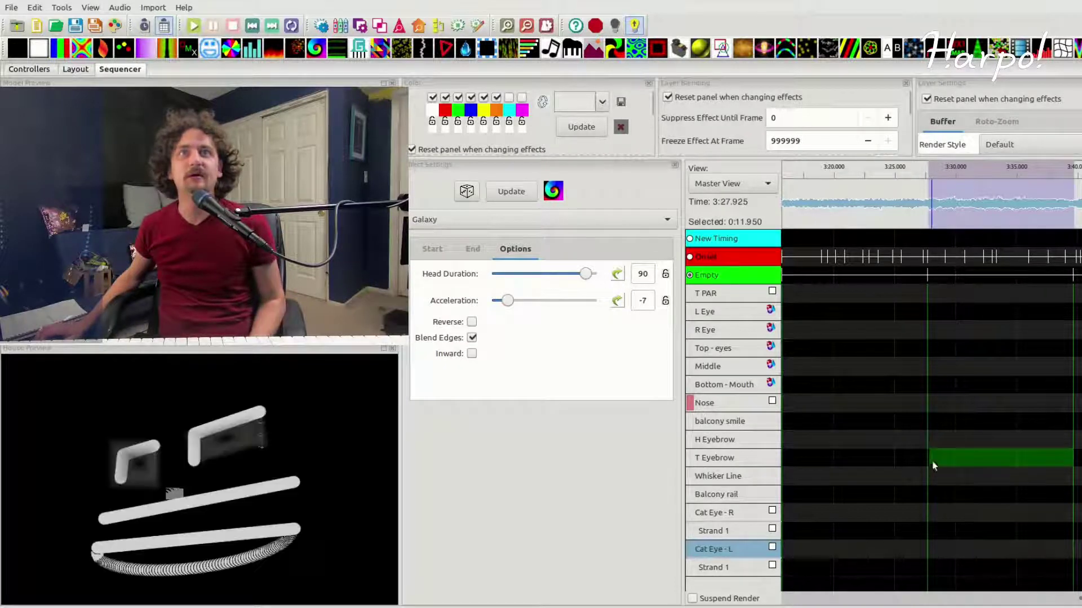
left_click_drag(224, 53, 981, 555)
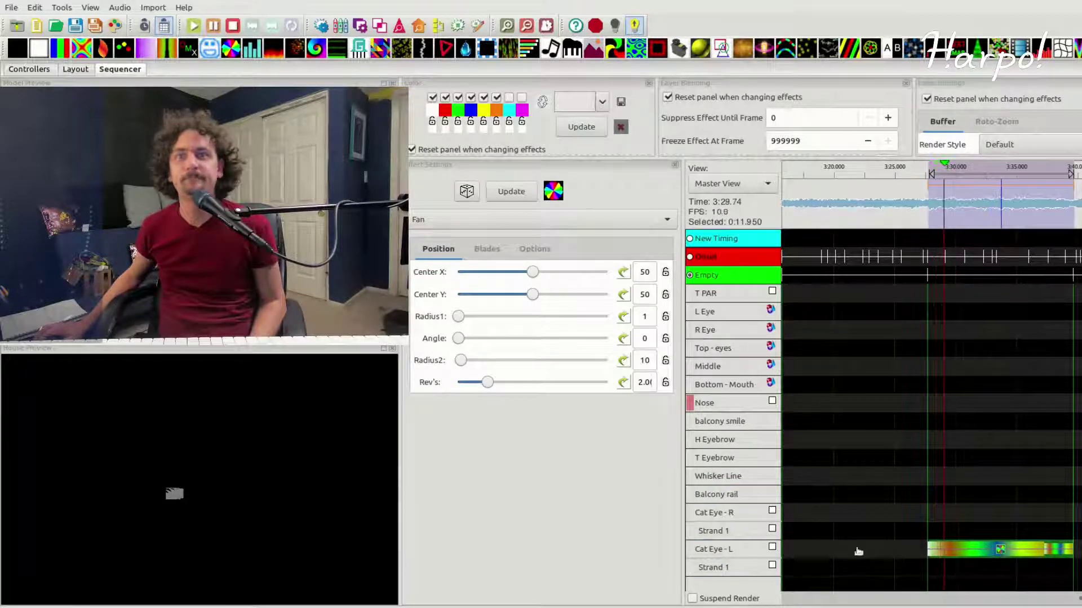
left_click(719, 552)
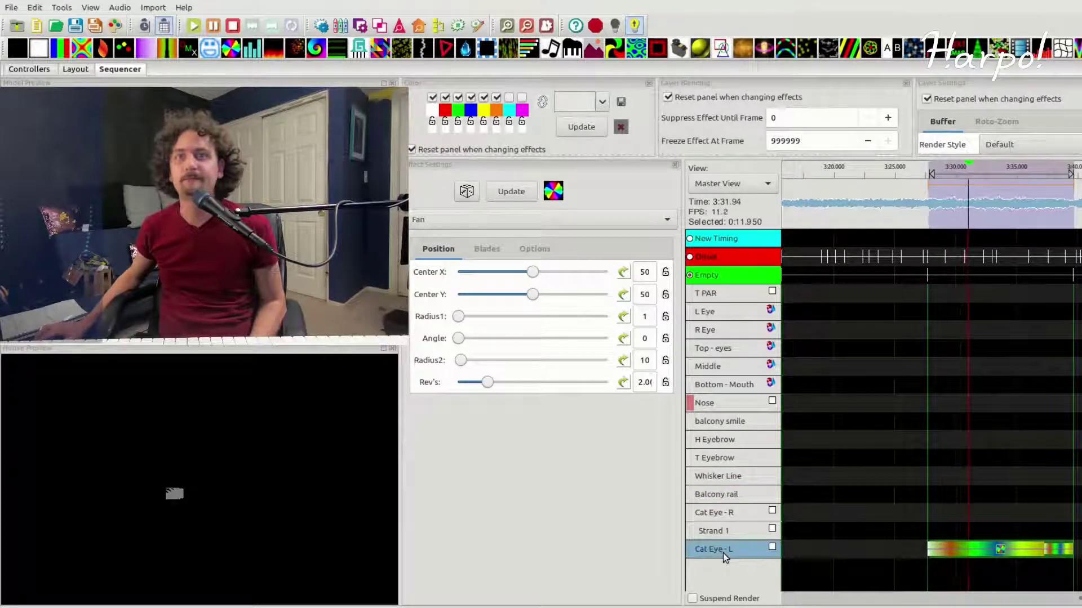
double_click(733, 564)
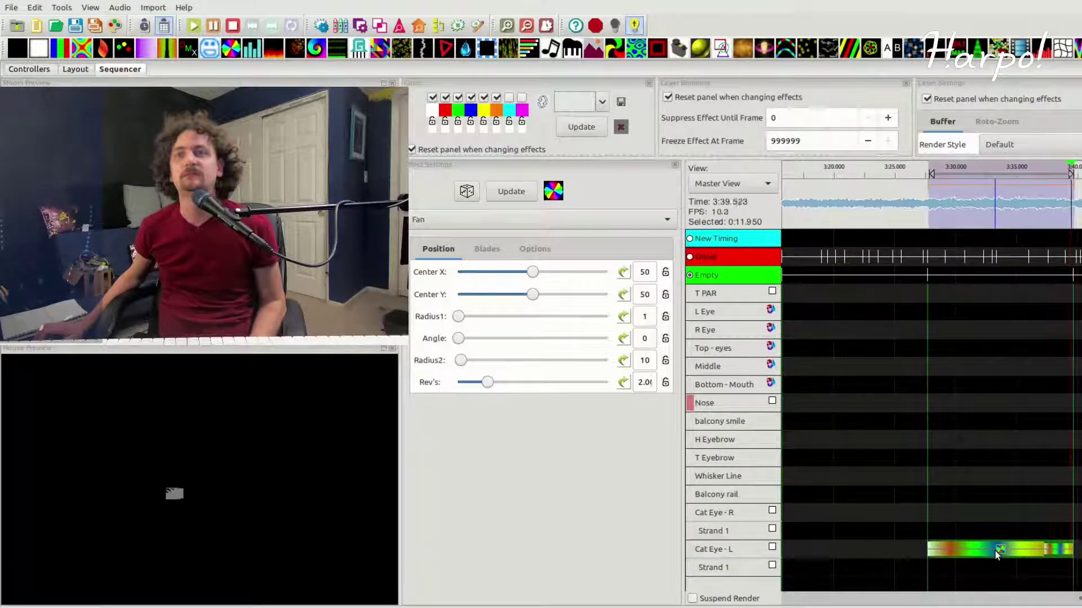
Step: Play the opening of the sequence and copy the first Color Wash effect on the Cat Eye - L row
key("Home")
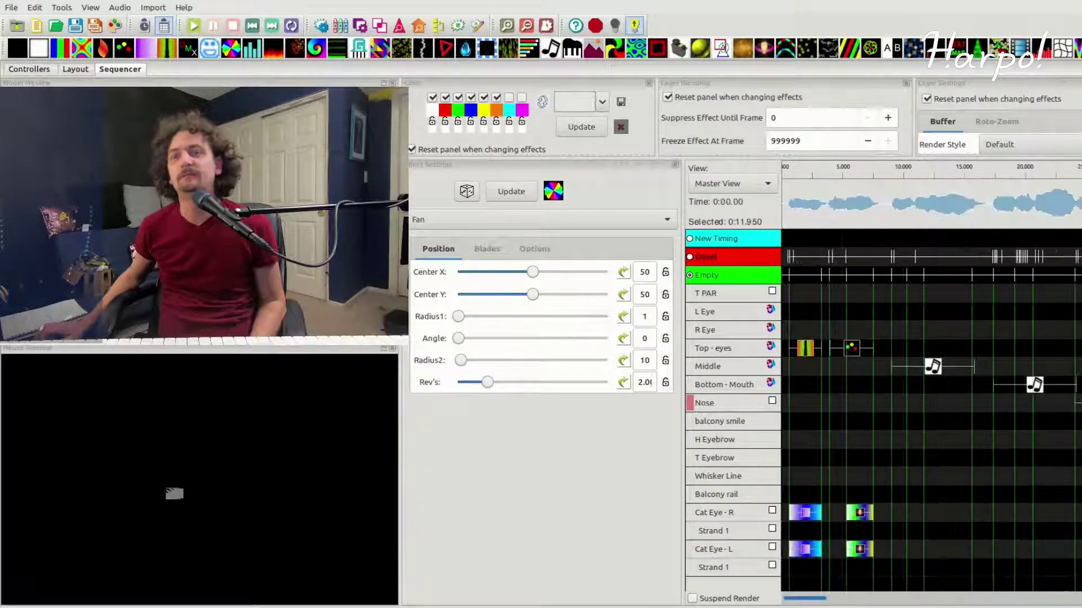
left_click(799, 175)
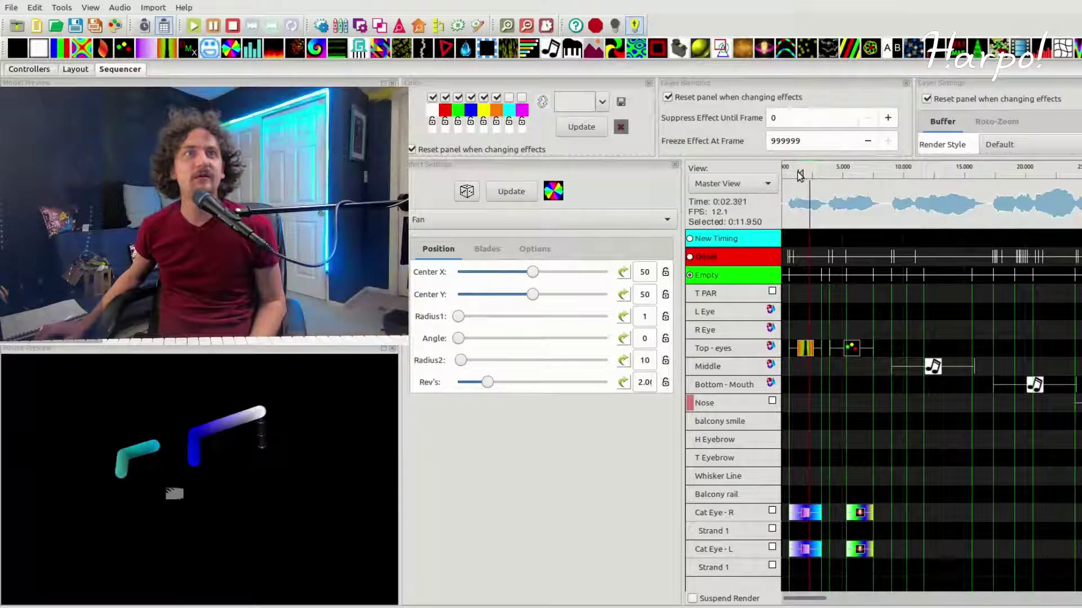
left_click(801, 551)
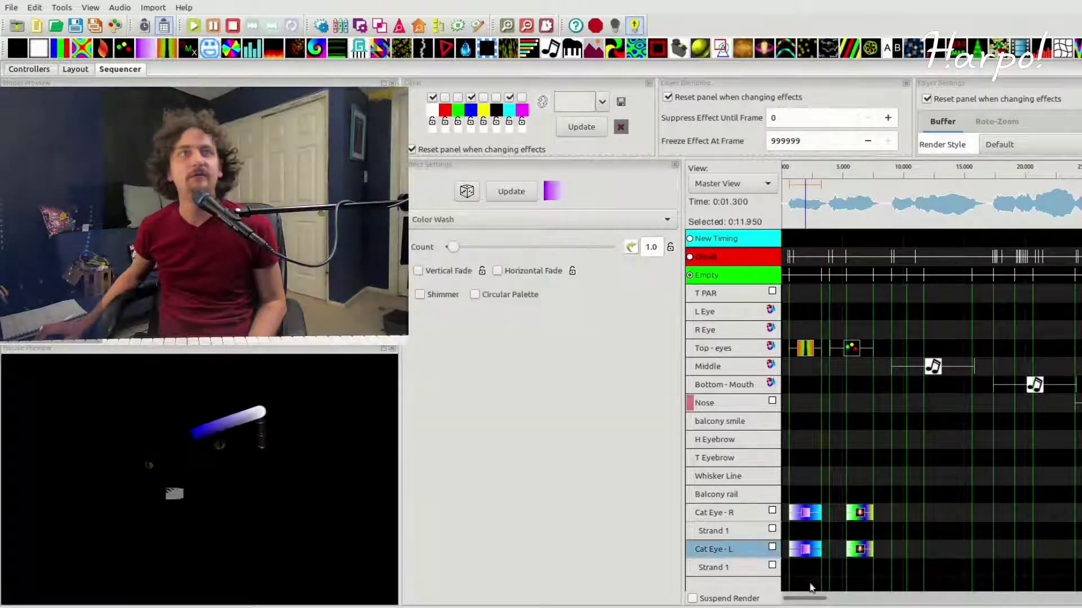
Step: Replace the Fan effect on Cat Eye - L at about 3:28 with the copied Color Wash effect
left_click_drag(807, 598, 1065, 599)
left_click(1059, 550)
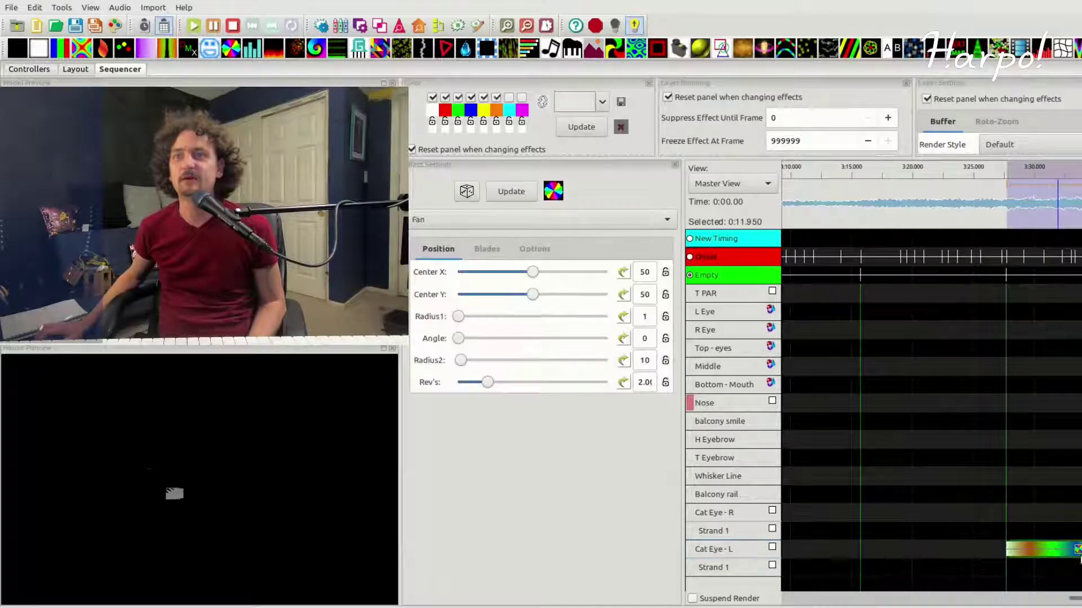
left_click(1038, 553)
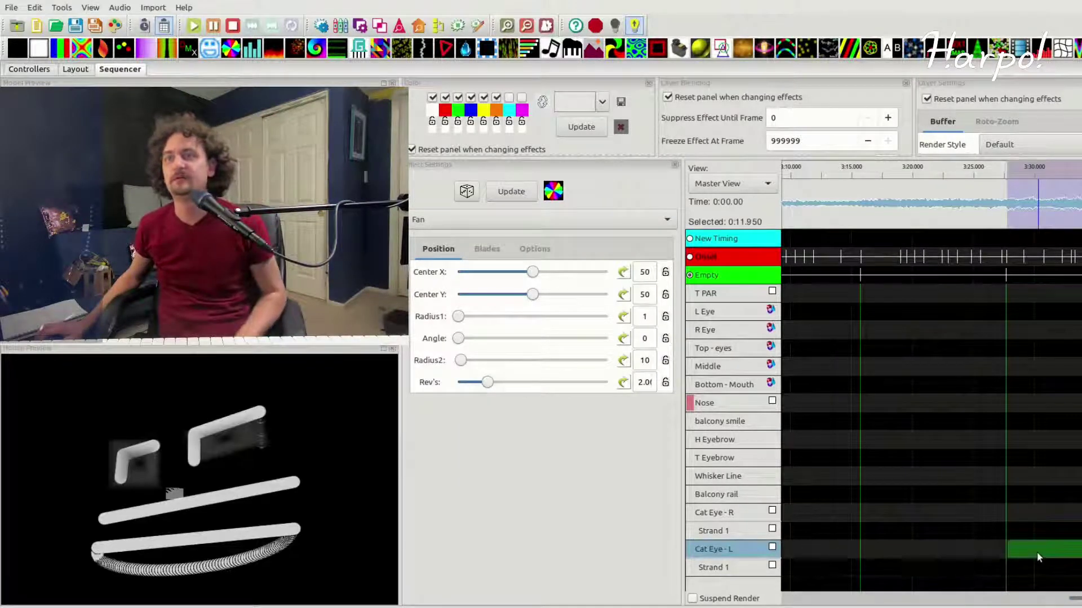
key("ctrl+z")
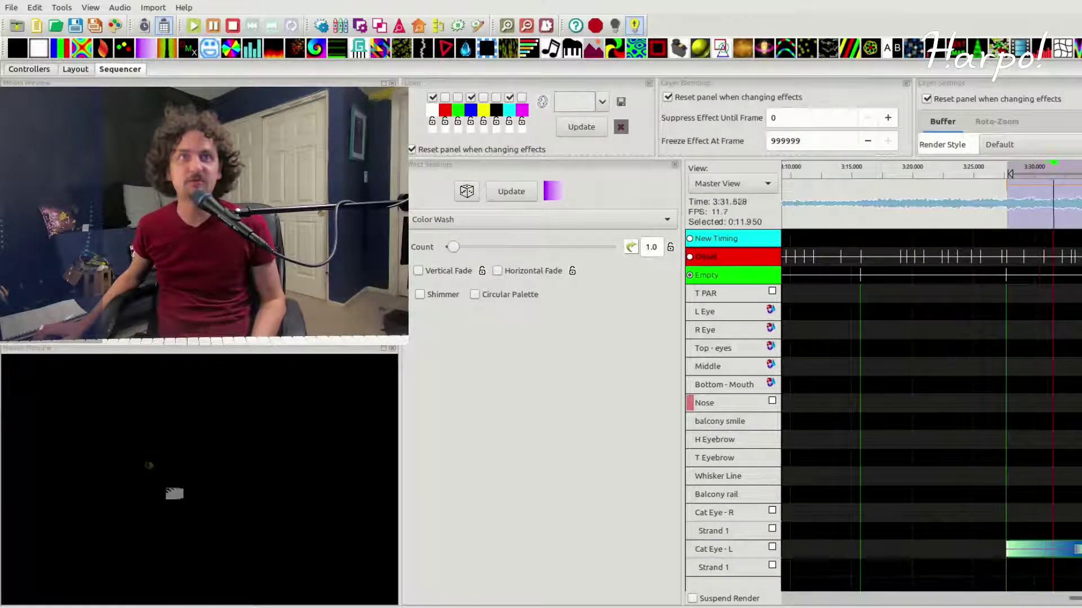
Step: Stop playback, change the Cat Eye - L effect from Color Wash to Curtain and play it from about 3:28
key("space")
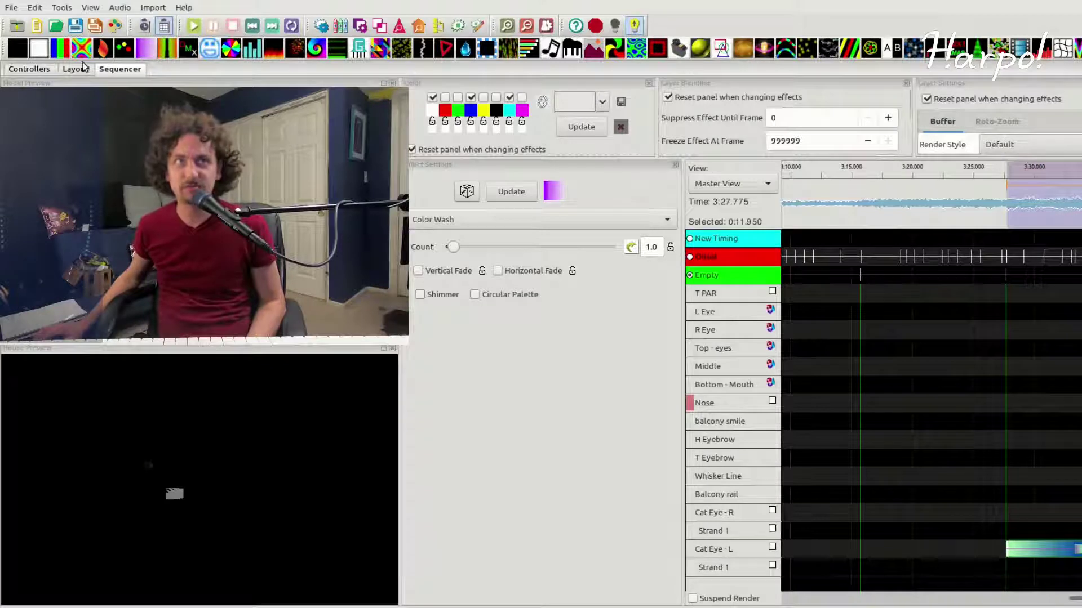
scroll(563, 219, "down", 1)
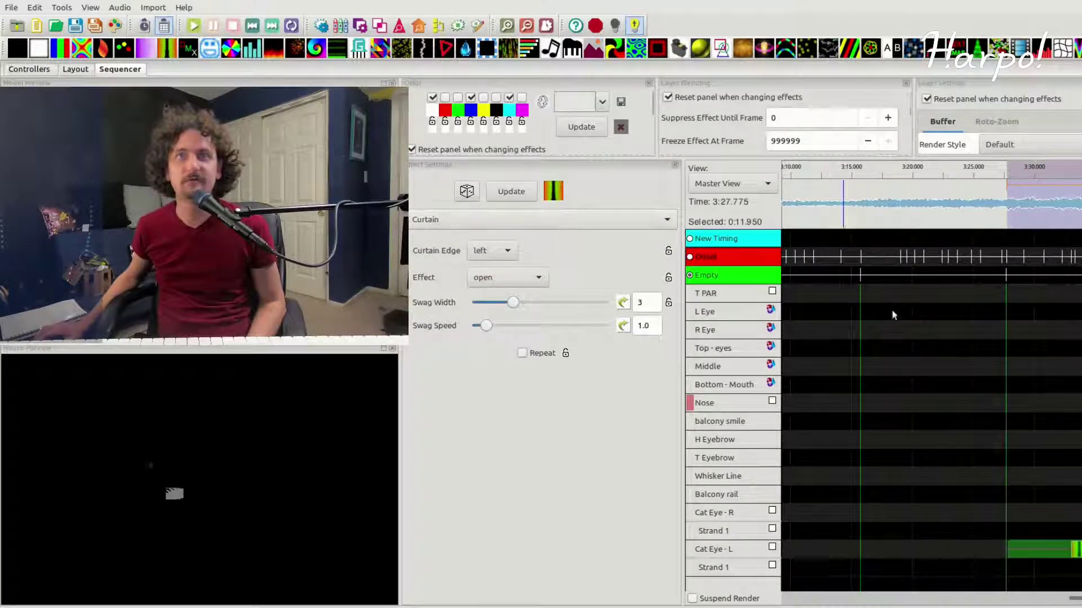
left_click(1016, 169)
key("space")
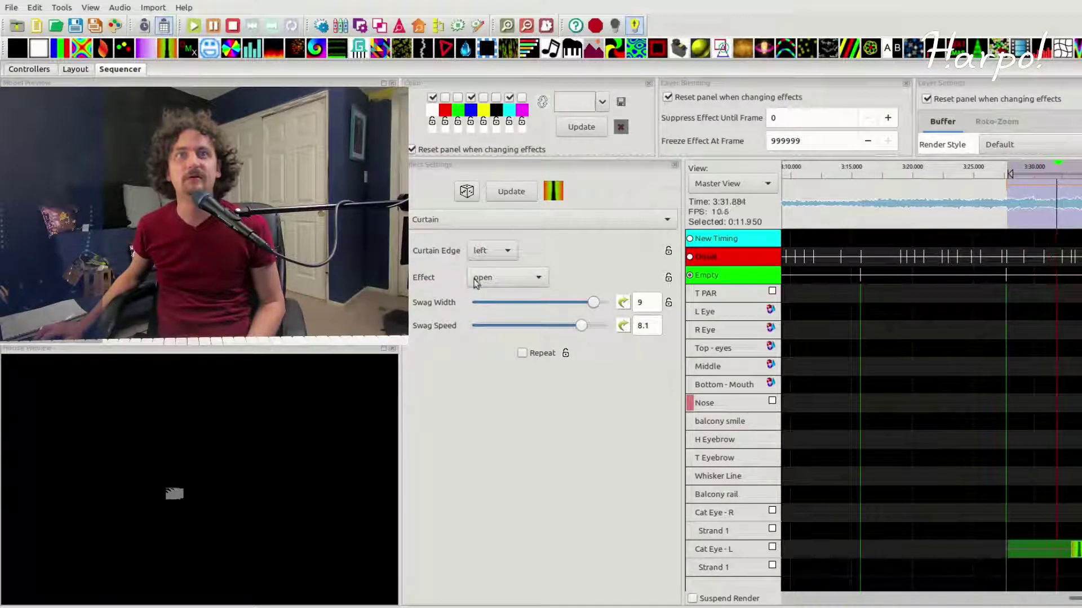
Step: Randomize the settings and colours of the Curtain effect on Cat Eye - L repeatedly
left_click(470, 198)
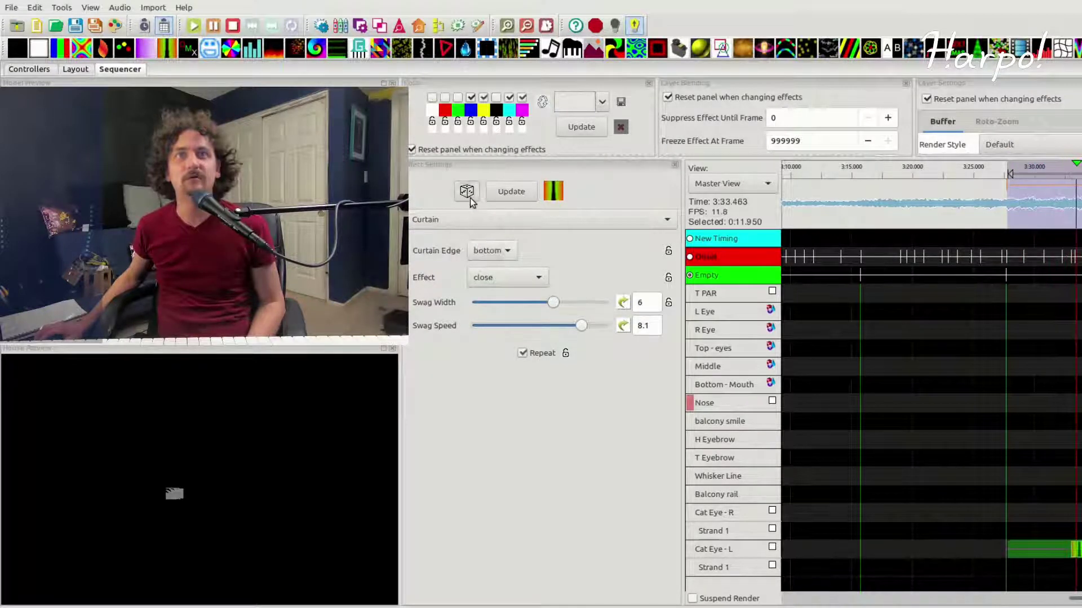
left_click(469, 198)
left_click(470, 197)
left_click(470, 198)
left_click(470, 198)
left_click(470, 198)
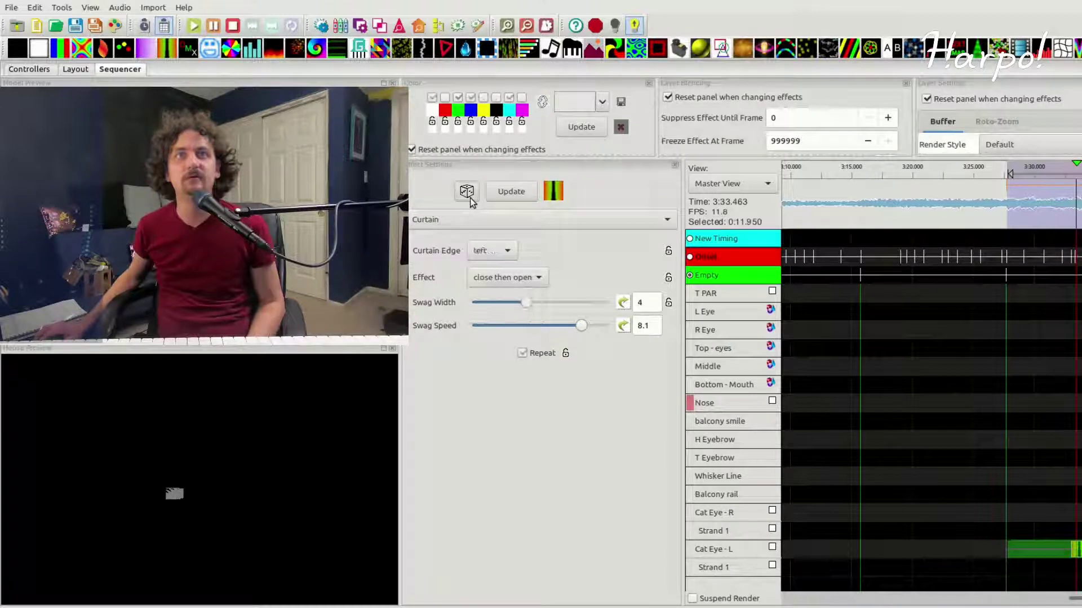
Step: Change the Cat Eye - L effect at about 3:28 from Curtain to DMX
left_click(470, 198)
scroll(469, 220, "down", 1)
scroll(469, 221, "down", 1)
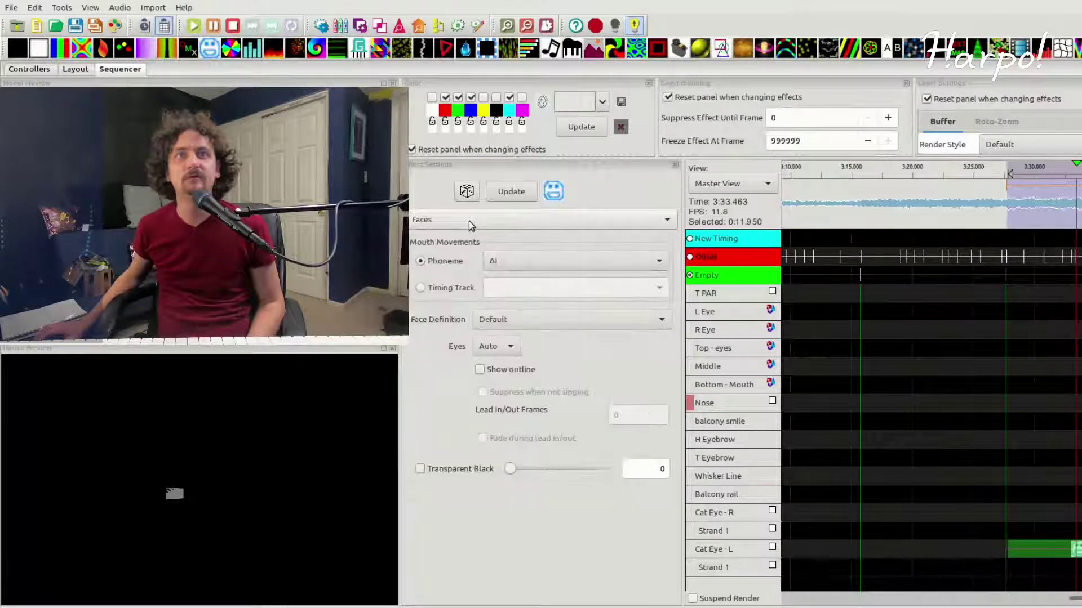
scroll(468, 221, "up", 1)
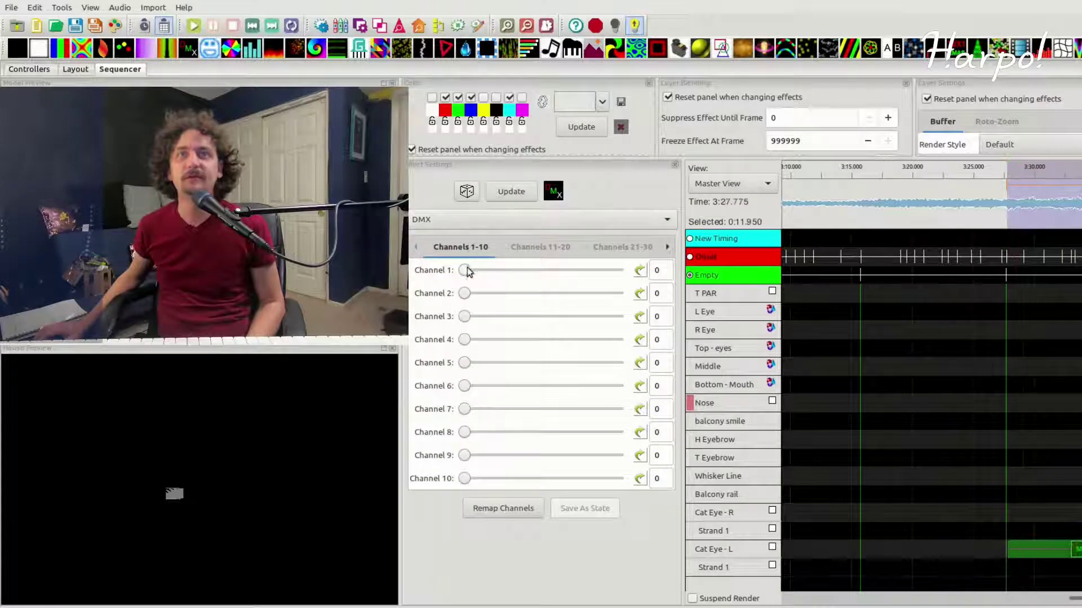
Step: Try DMX channels 2 and 3 at 234, reset both to 0, and set channel 1 to 255
left_click_drag(465, 271, 624, 282)
left_click(609, 293)
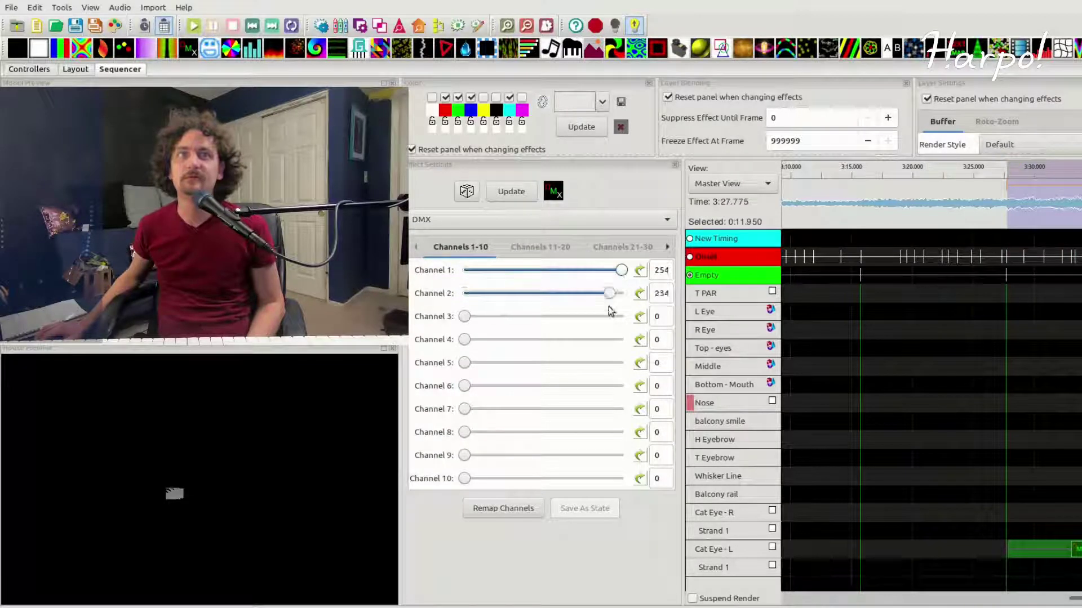
left_click(609, 316)
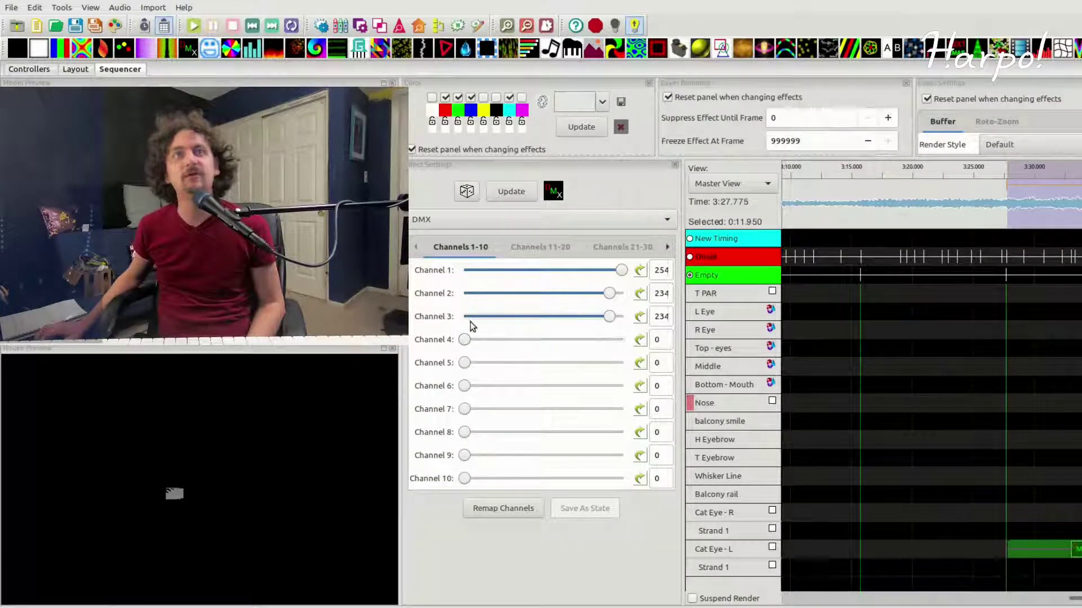
left_click_drag(472, 318, 462, 294)
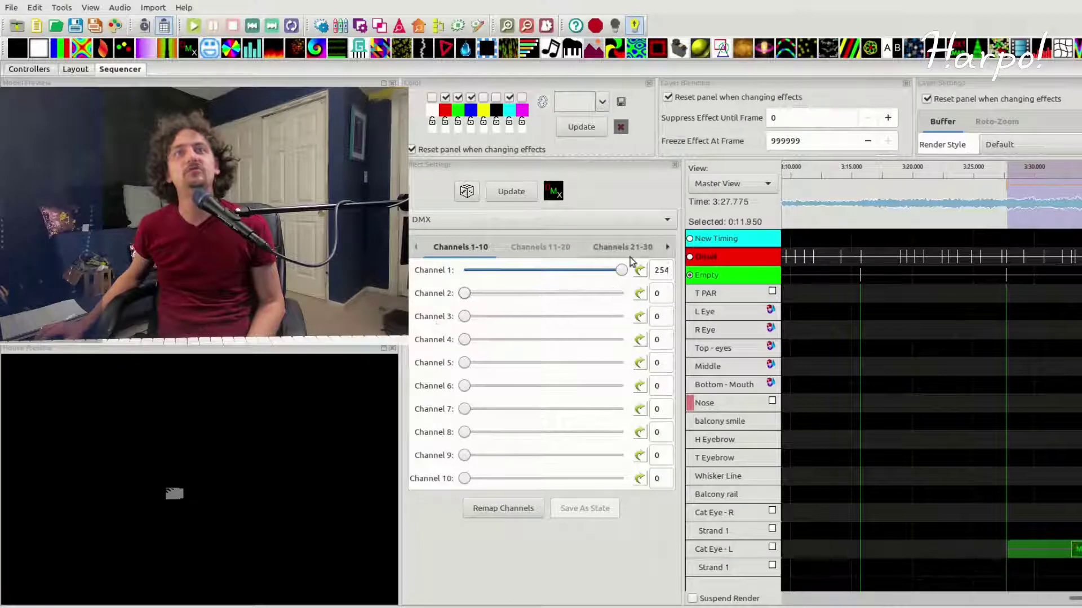
left_click(593, 270)
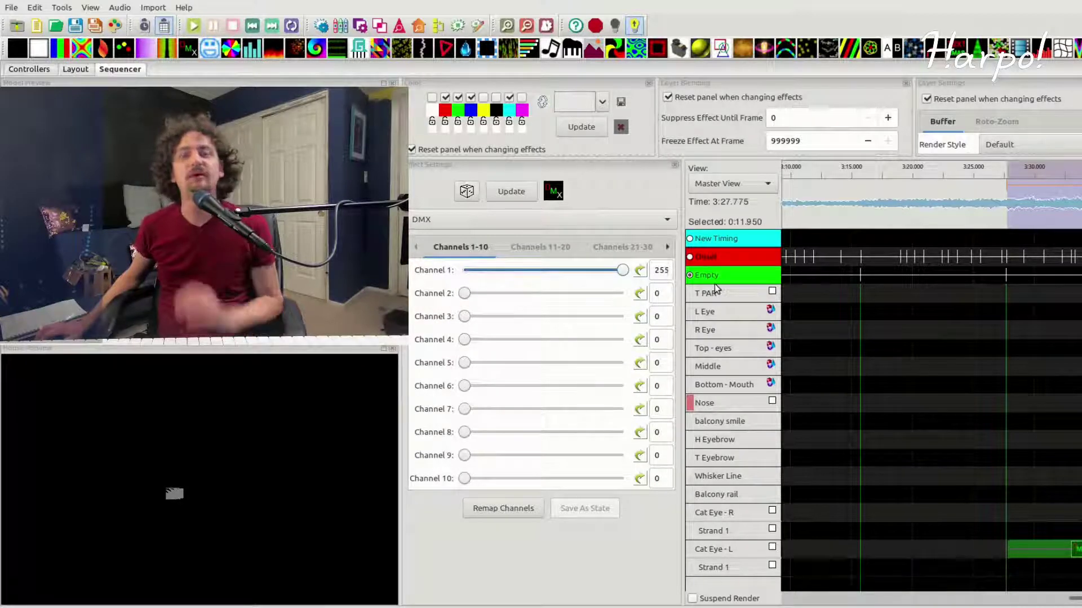
Step: Return to the start of the sequence and select the first Color Wash effect on the Cat Eye - L row
key("Home")
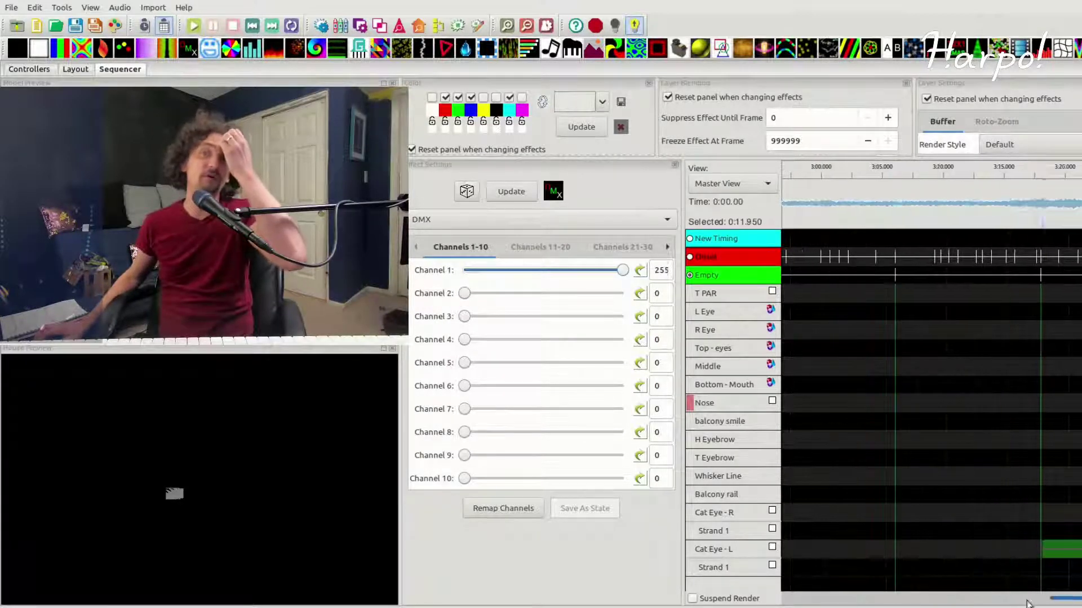
double_click(725, 553)
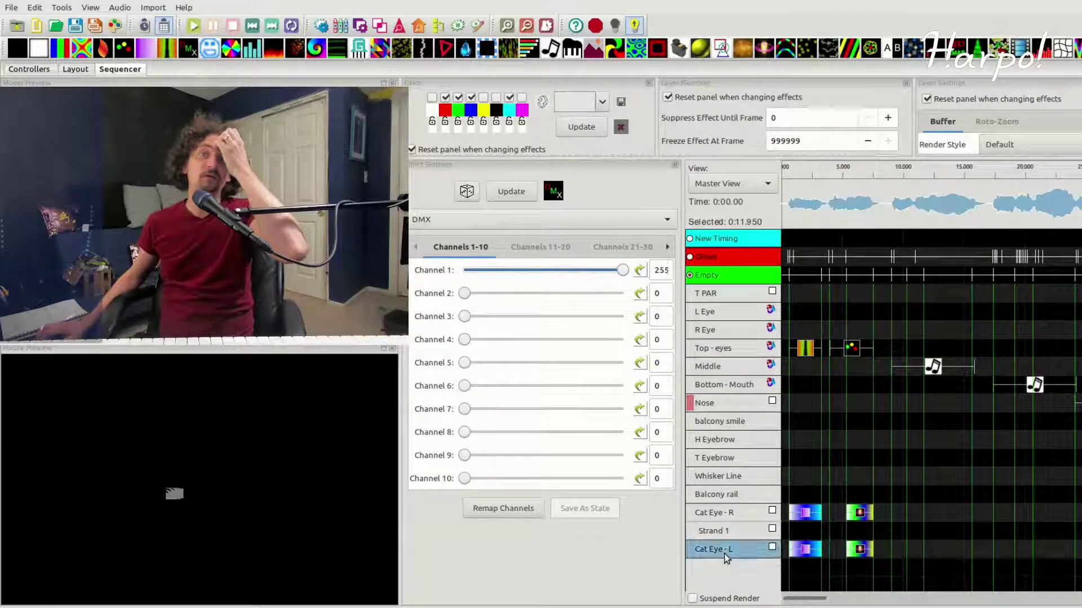
double_click(723, 555)
left_click(724, 570)
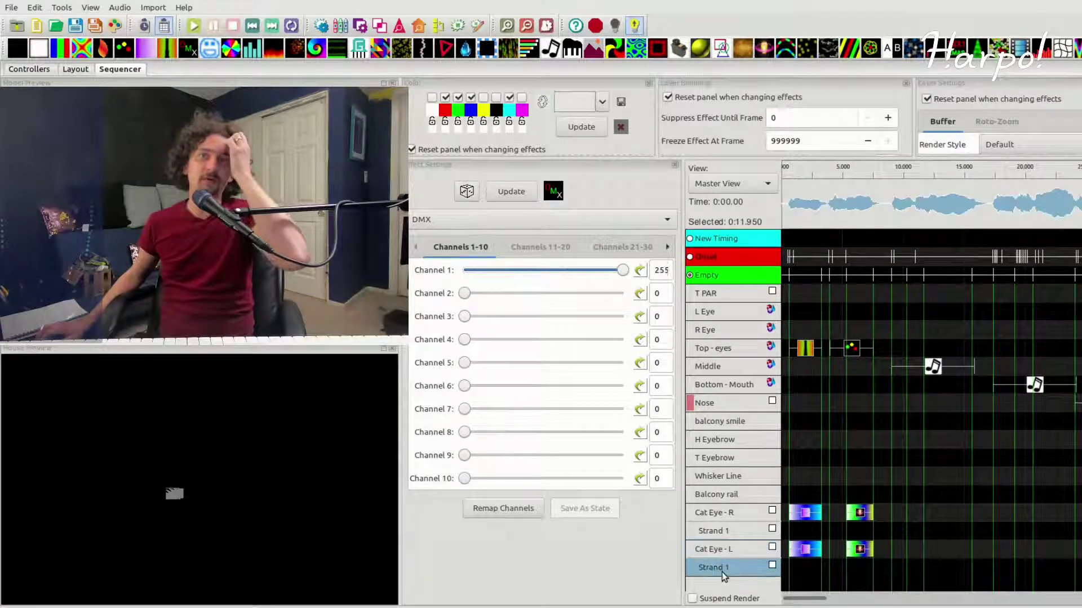
left_click(802, 550)
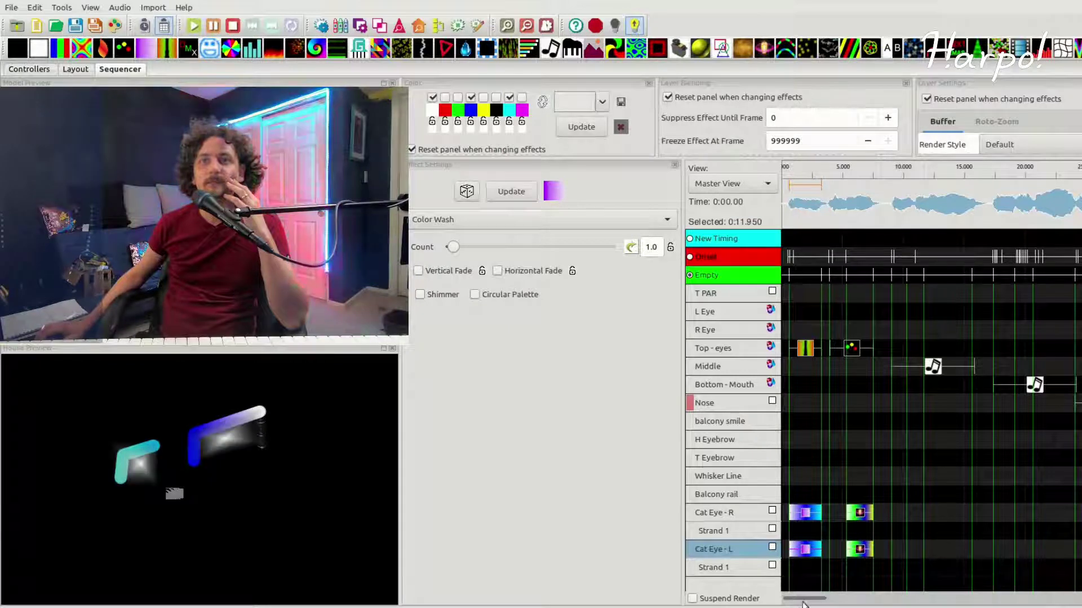
Step: Replace the DMX effect on Cat Eye - L at about 3:28 with Color Wash and play it twice
left_click_drag(805, 598, 1080, 601)
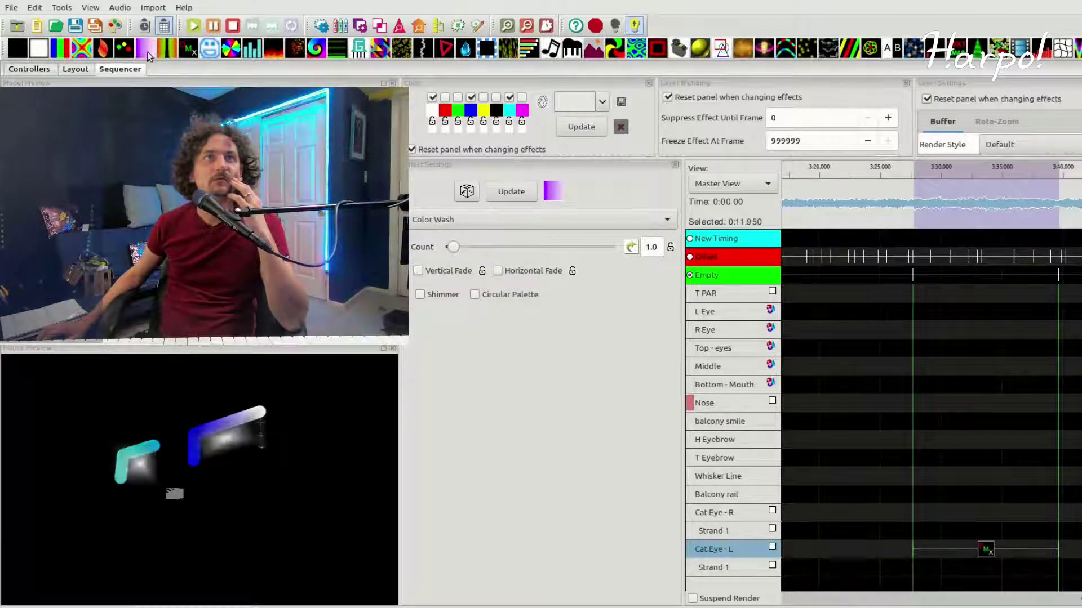
left_click_drag(985, 550, 986, 551)
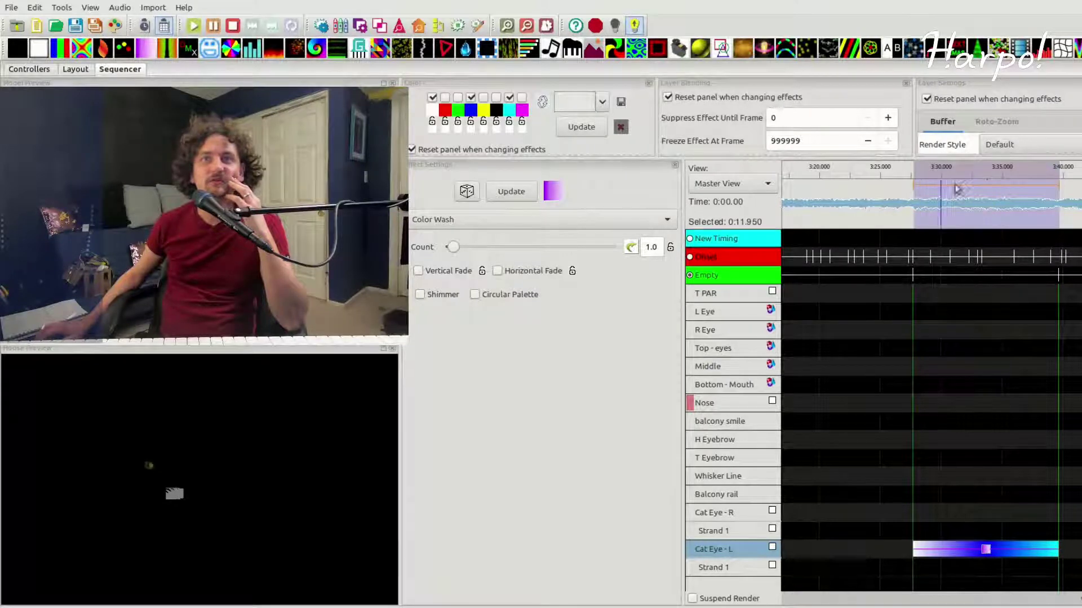
left_click(924, 170)
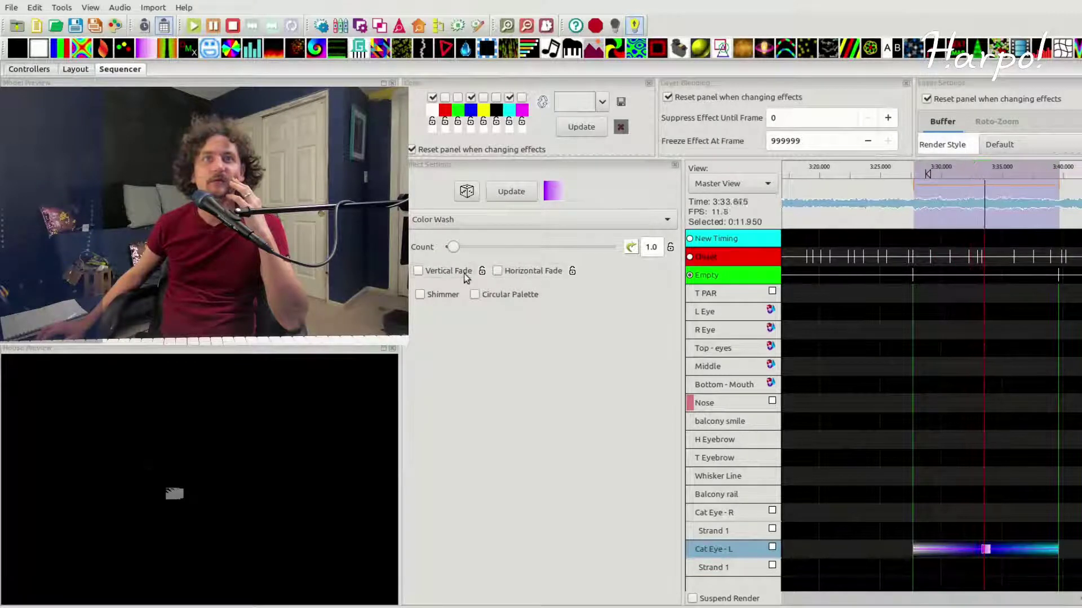
left_click(923, 169)
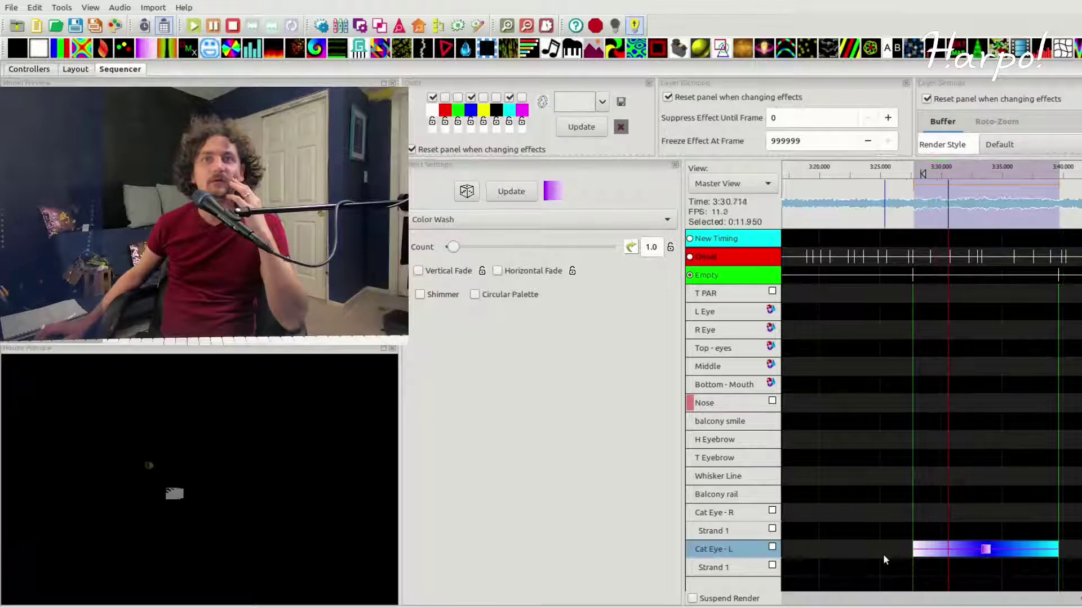
Step: Expand Strand 1 of Cat Eye - L to show its nodes and change the Color Wash effect to Faces
scroll(884, 554, "down", 1)
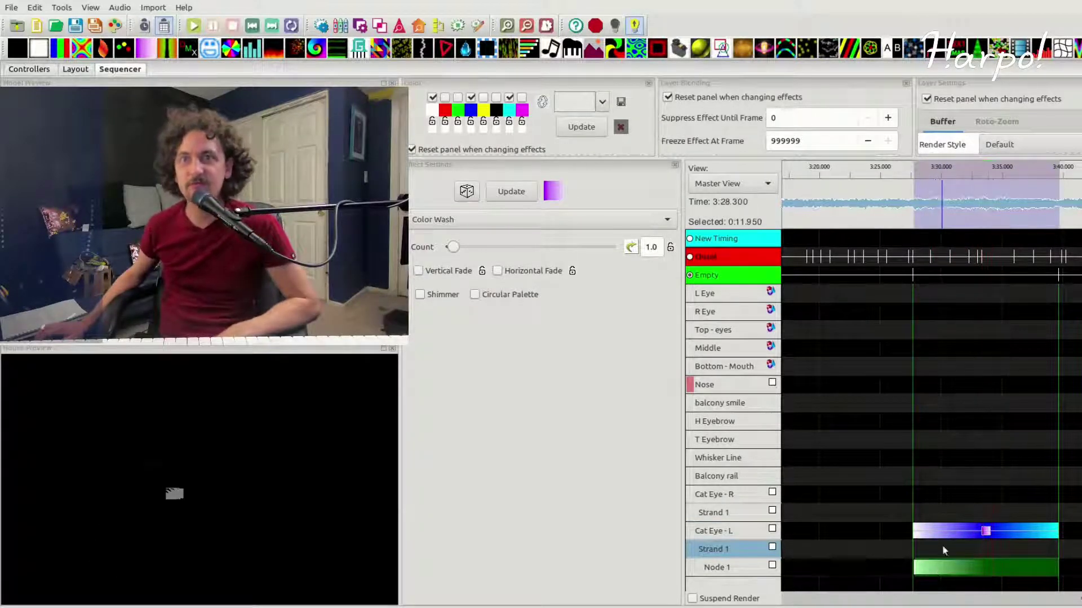
left_click(949, 530)
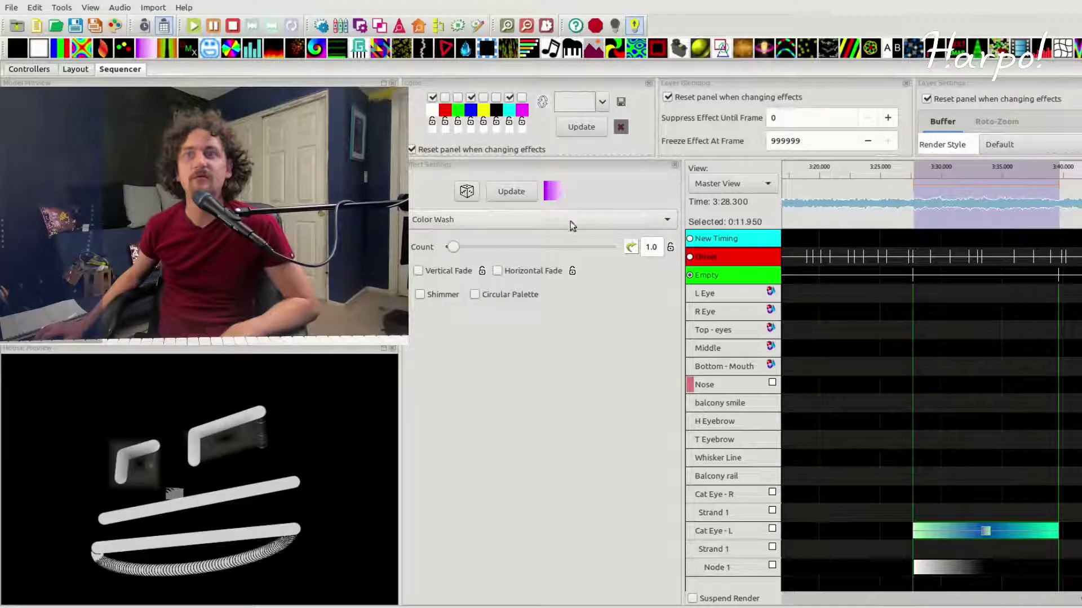
scroll(571, 222, "down", 1)
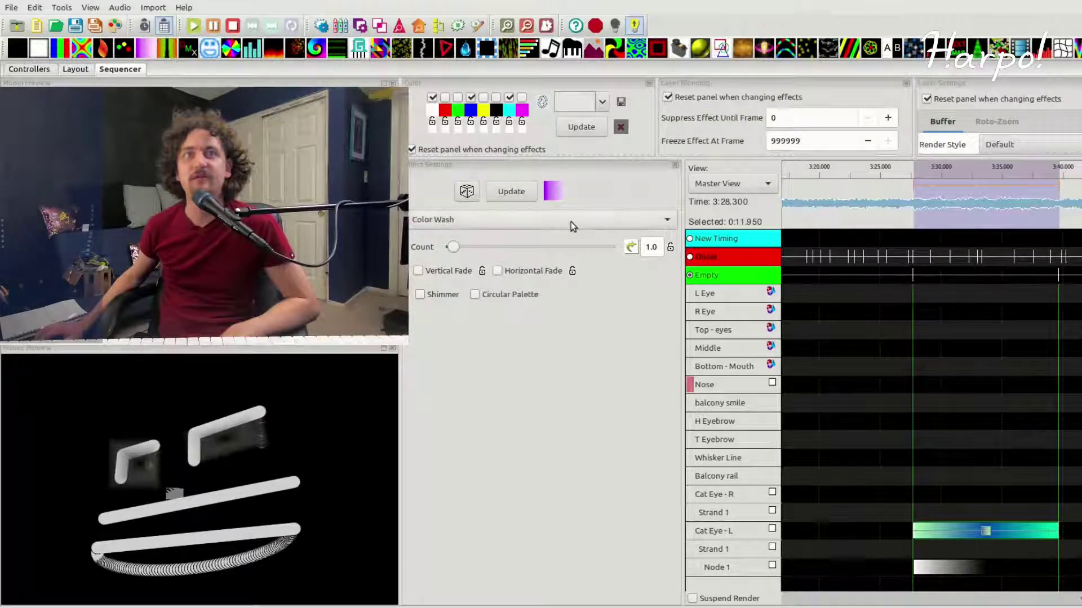
scroll(570, 222, "down", 1)
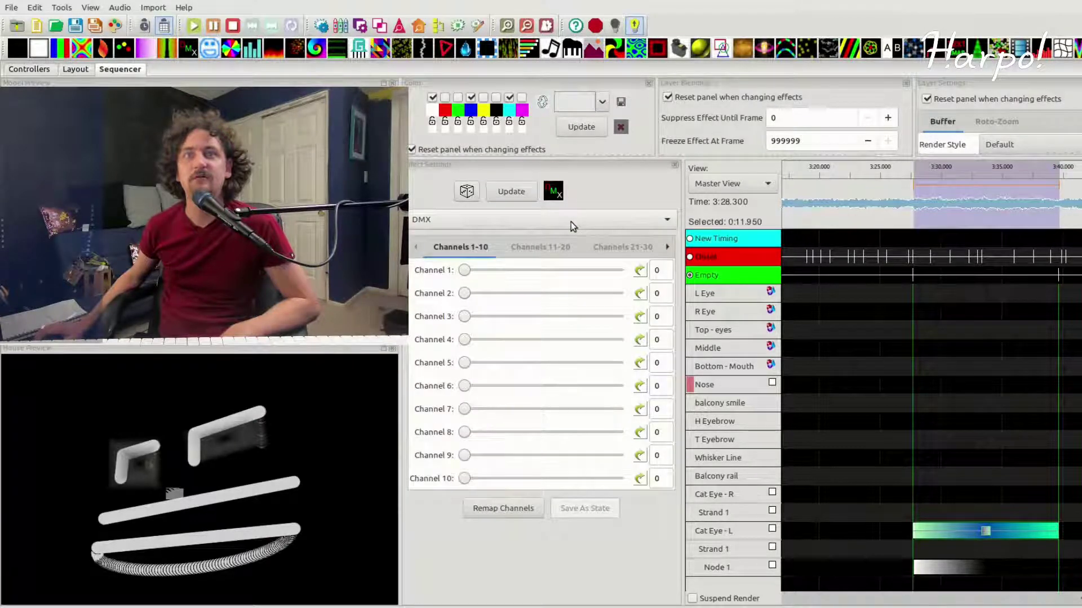
scroll(570, 221, "down", 1)
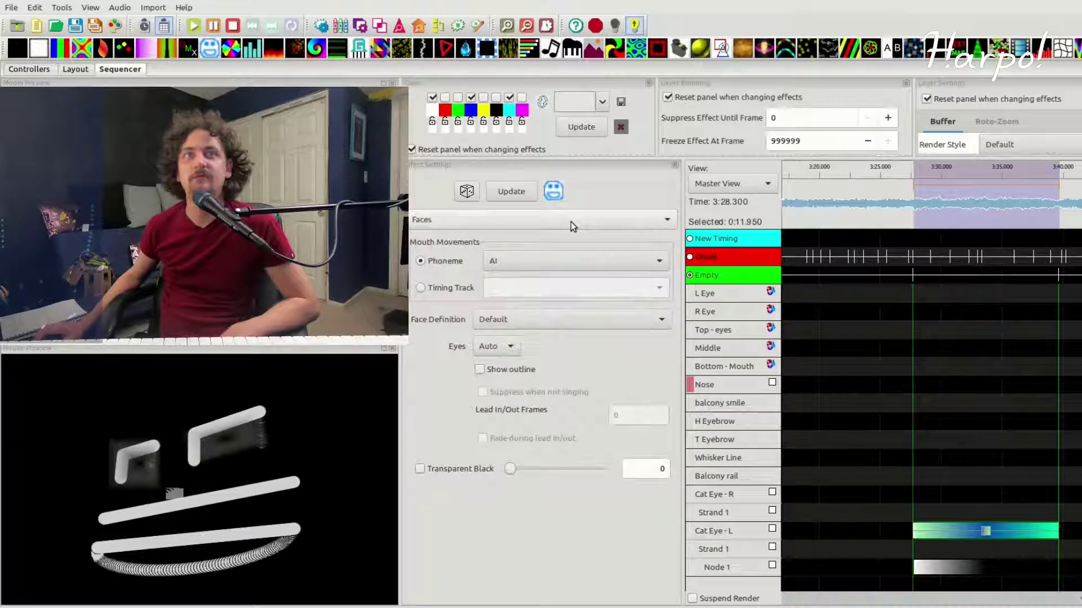
left_click(511, 192)
Step: Change the Cat Eye - L effect from Faces to DMX and set channel 1 to 209
scroll(504, 226, "up", 1)
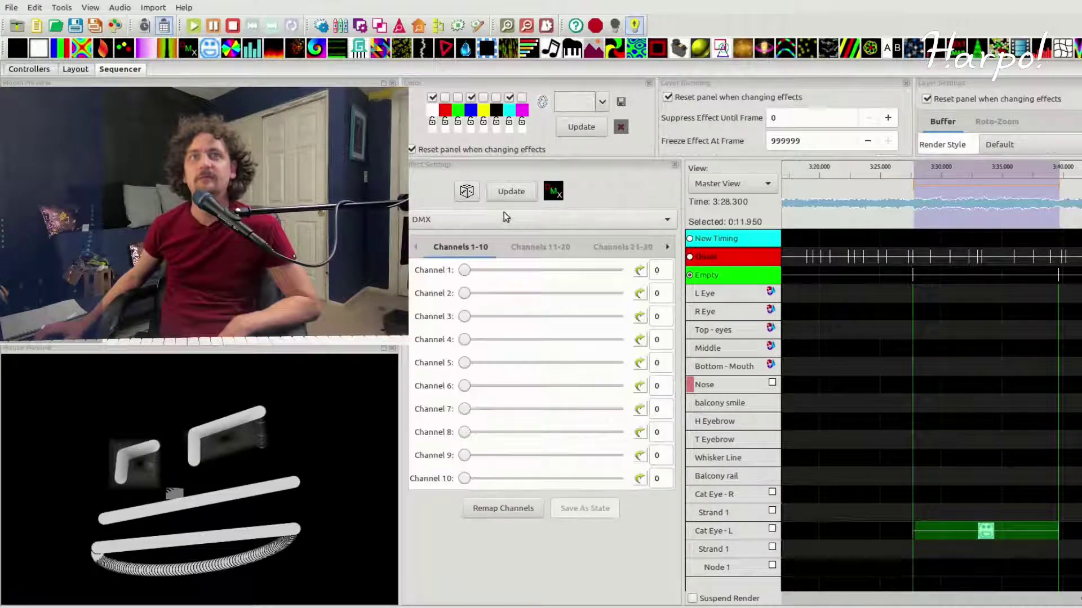
left_click(511, 192)
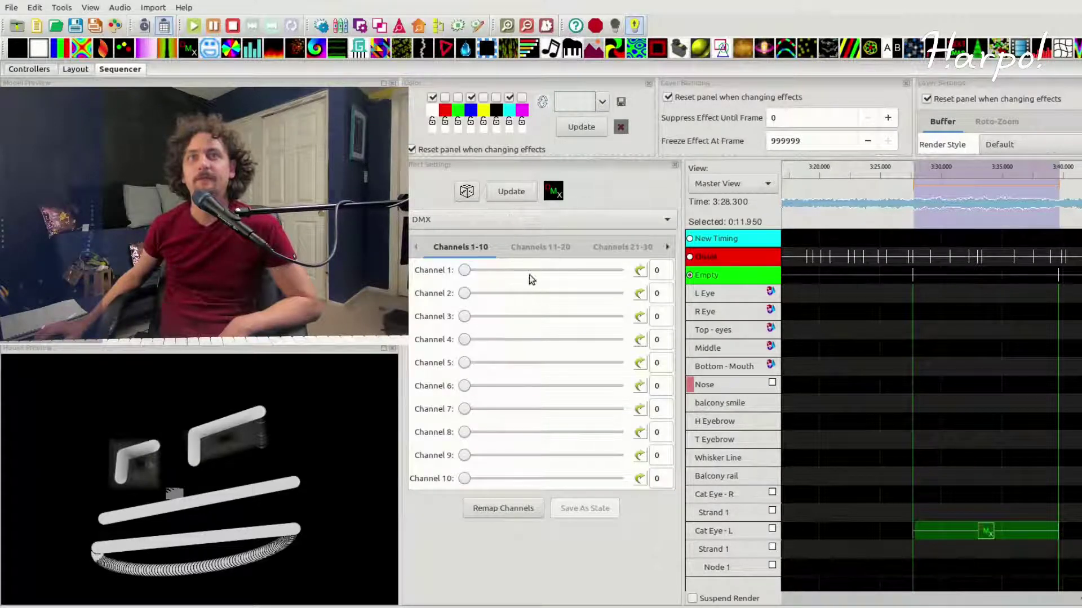
left_click_drag(464, 270, 593, 270)
left_click(514, 191)
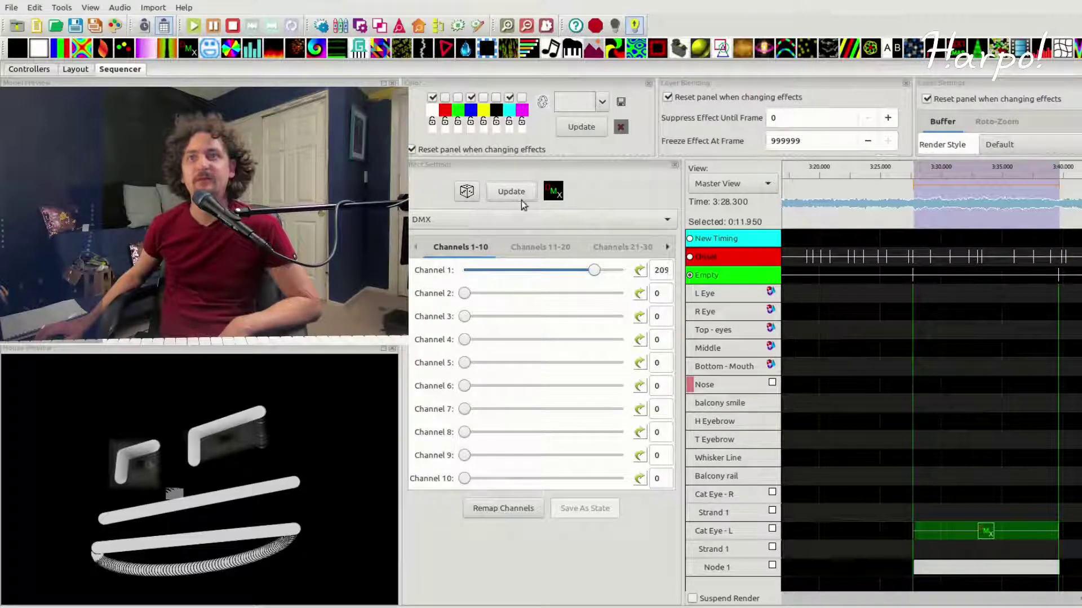
Step: Play the DMX effect on Cat Eye - L from about 3:30, updating it during playback, and stop
left_click(941, 169)
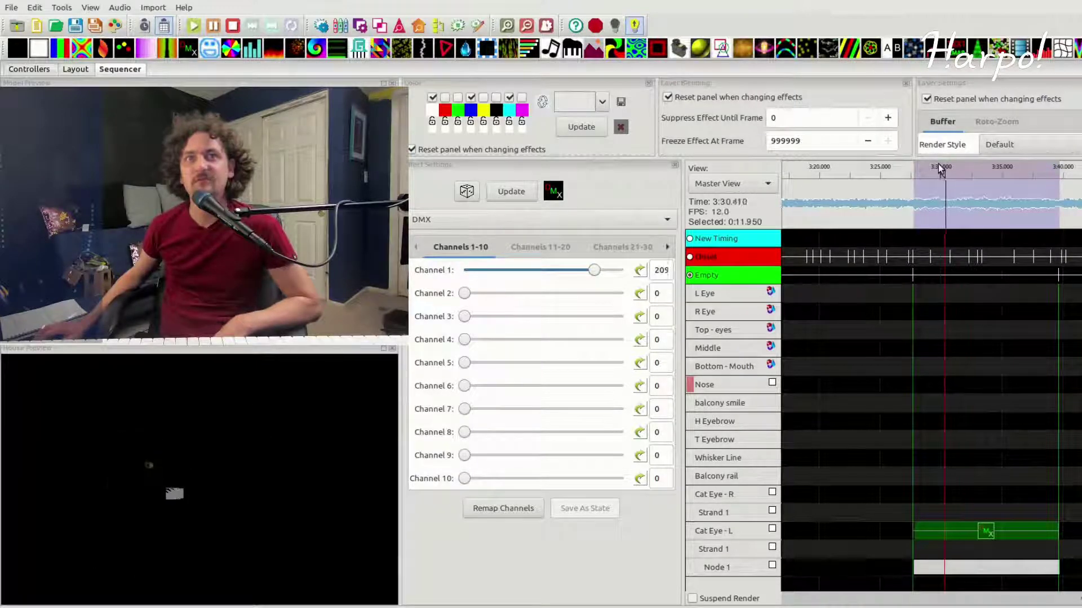
key("space")
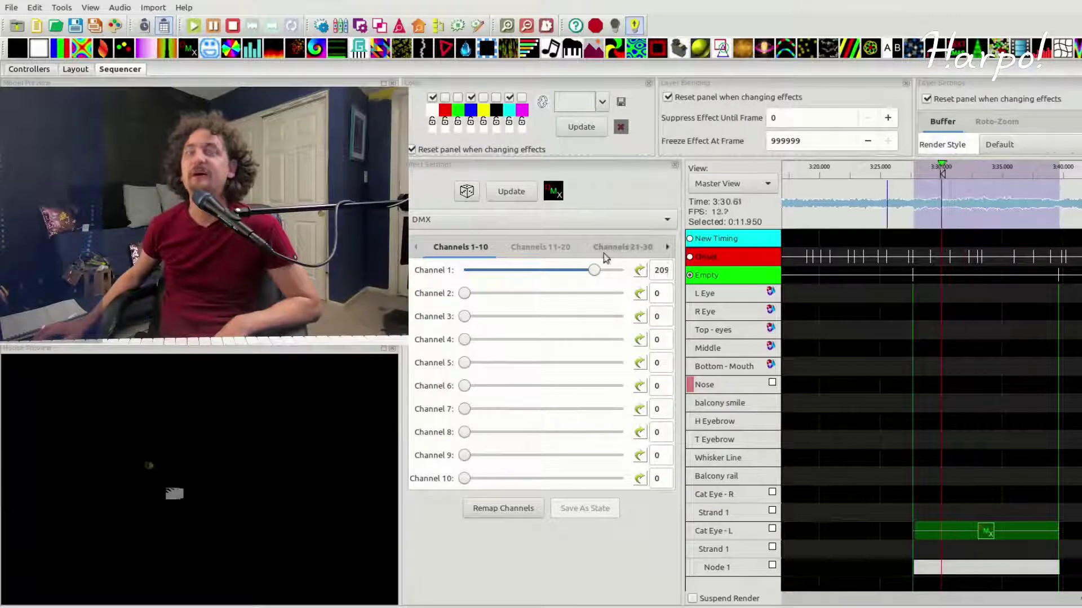
left_click(505, 194)
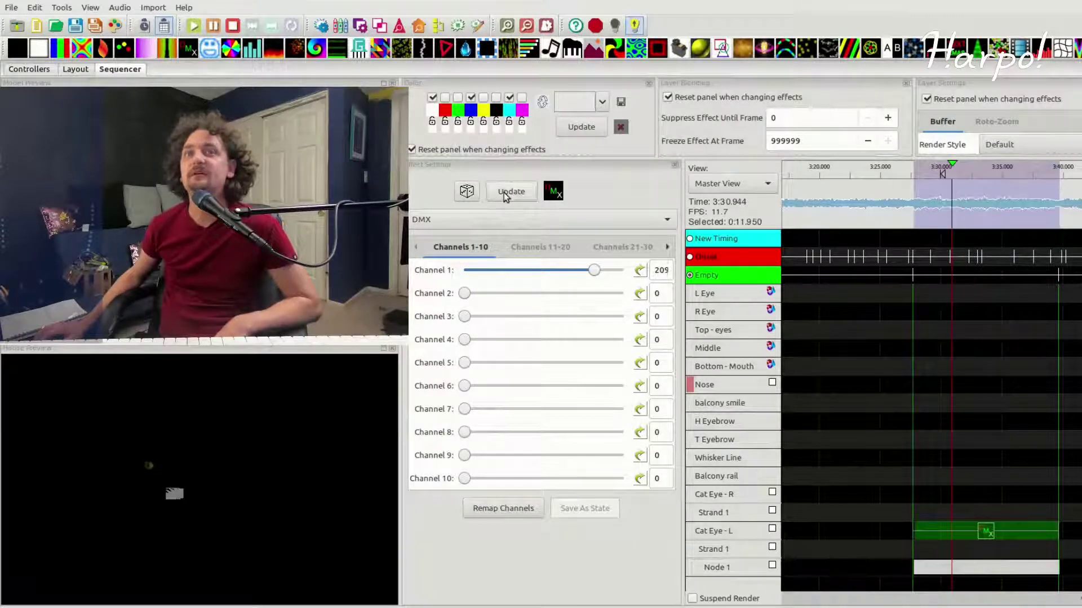
key("space")
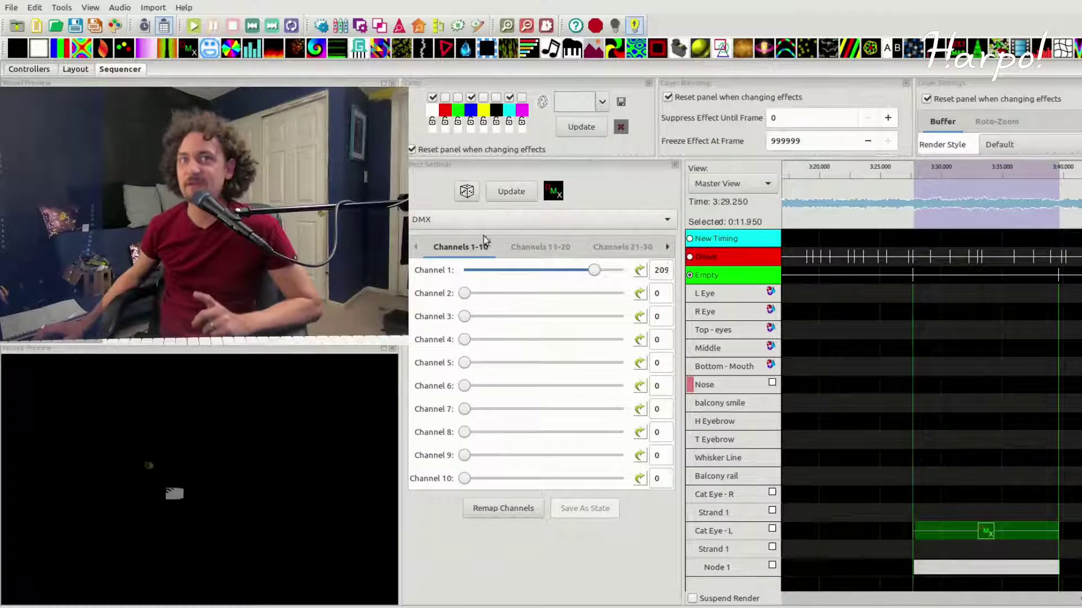
Step: Reset DMX channel 1 to 0 and change the Cat Eye - L effect to Fan
left_click_drag(480, 272, 462, 271)
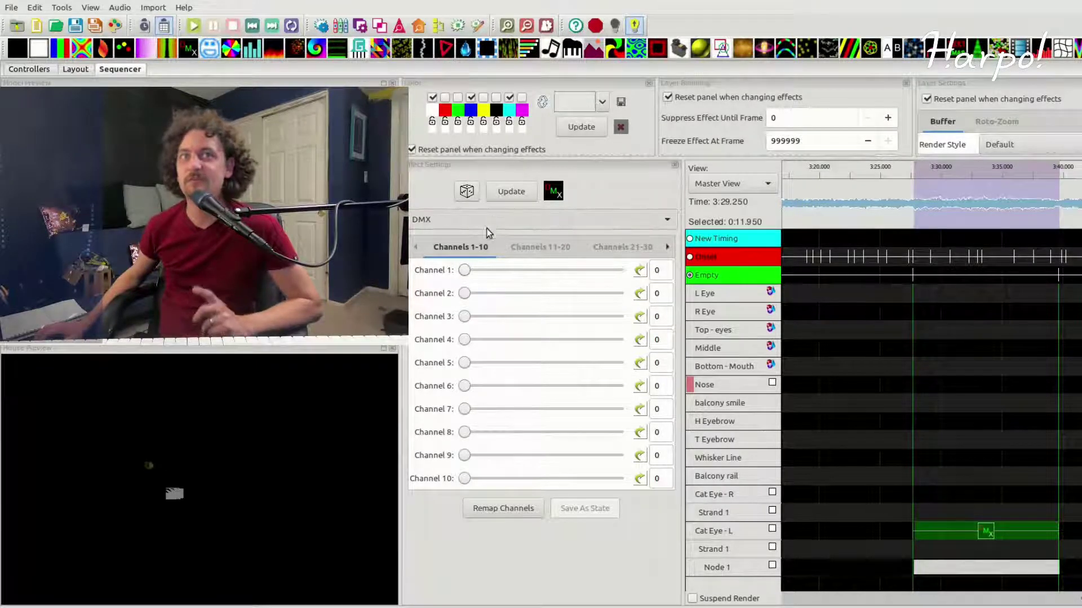
scroll(496, 225, "down", 2)
left_click(503, 194)
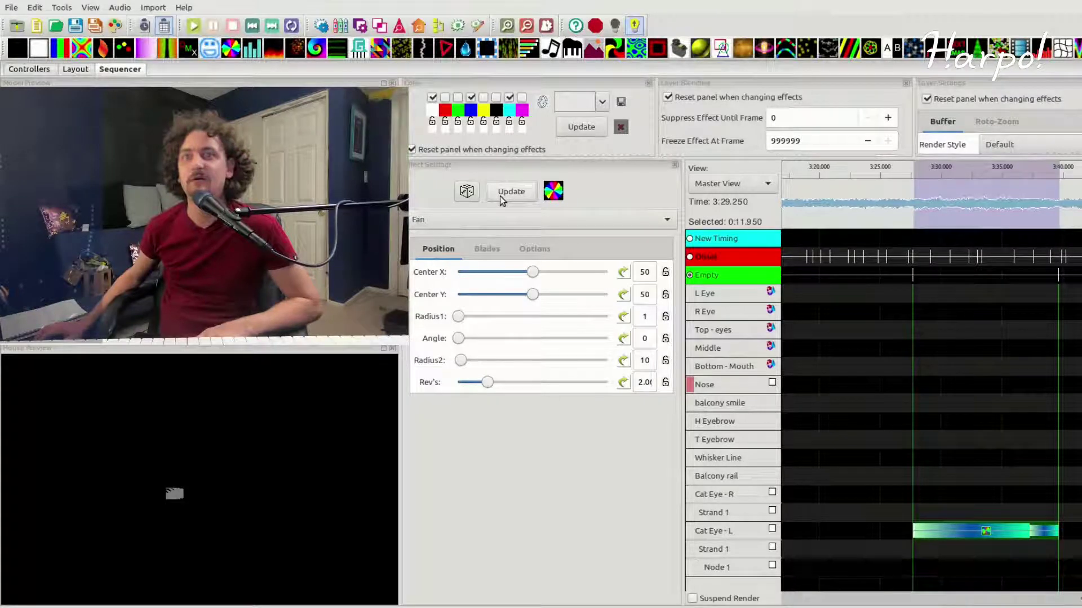
Step: Randomize the settings and colours of the Fan effect on Cat Eye - L several times
left_click(466, 192)
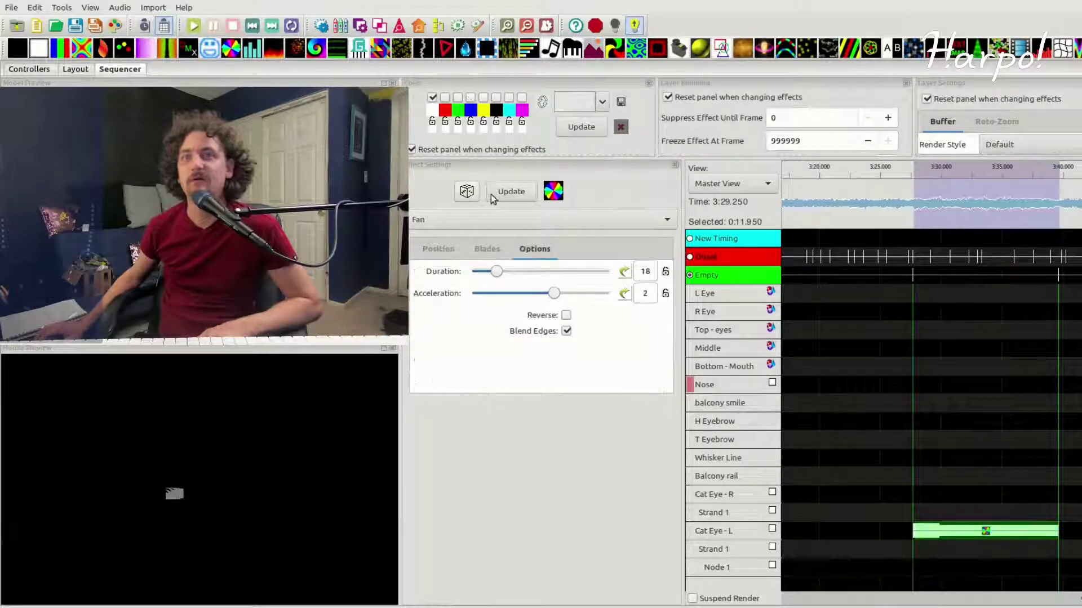
left_click(466, 192)
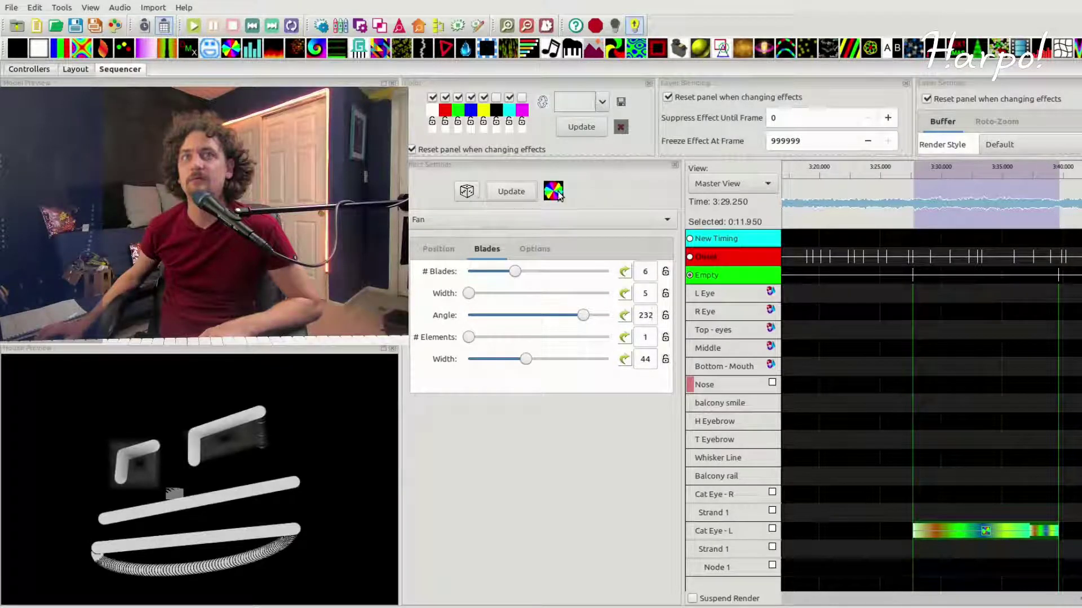
left_click(466, 191)
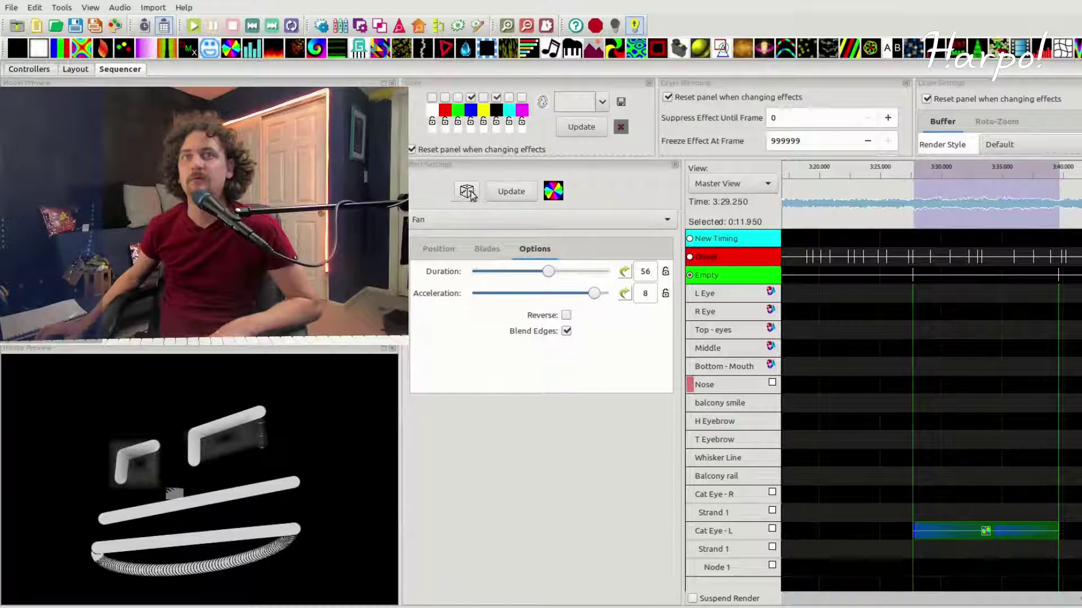
left_click(468, 193)
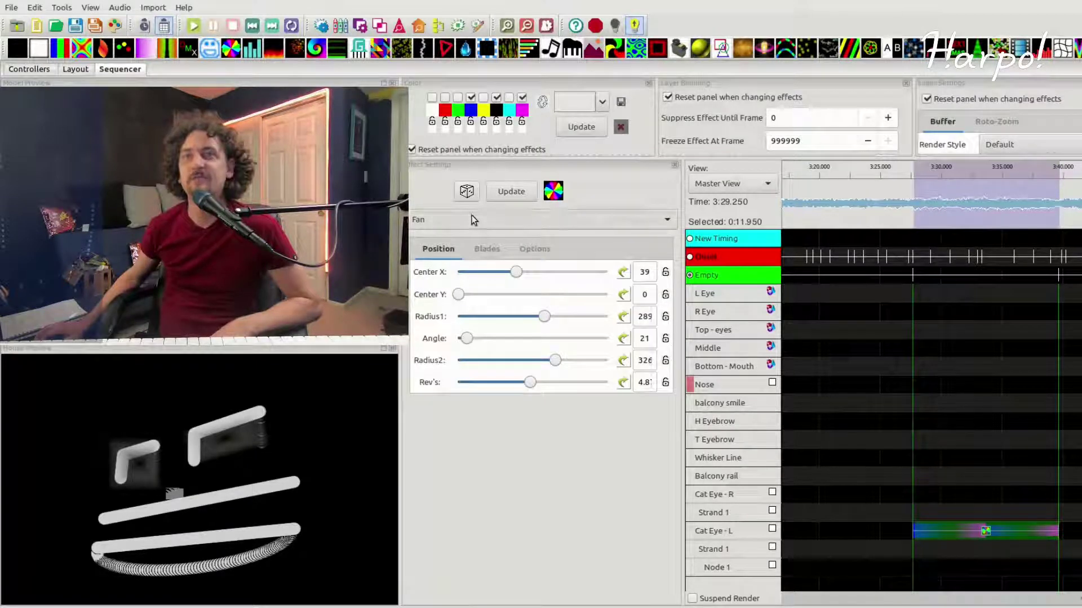
Step: Change the Cat Eye - L effect from Fan to Fill and randomize its settings and colours twice
key("Down")
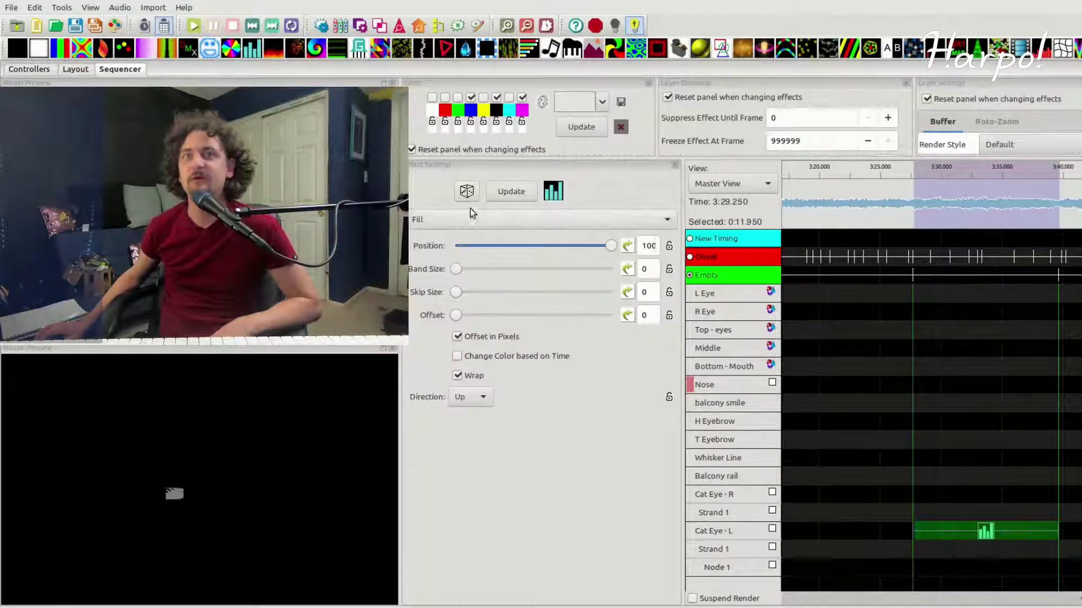
left_click(468, 193)
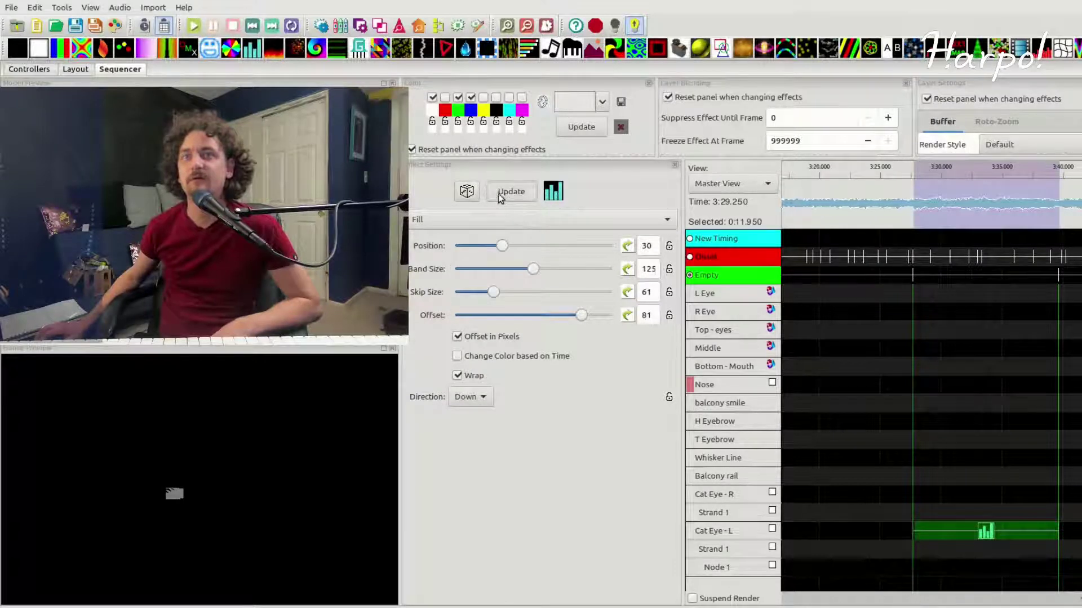
left_click(501, 194)
left_click(467, 193)
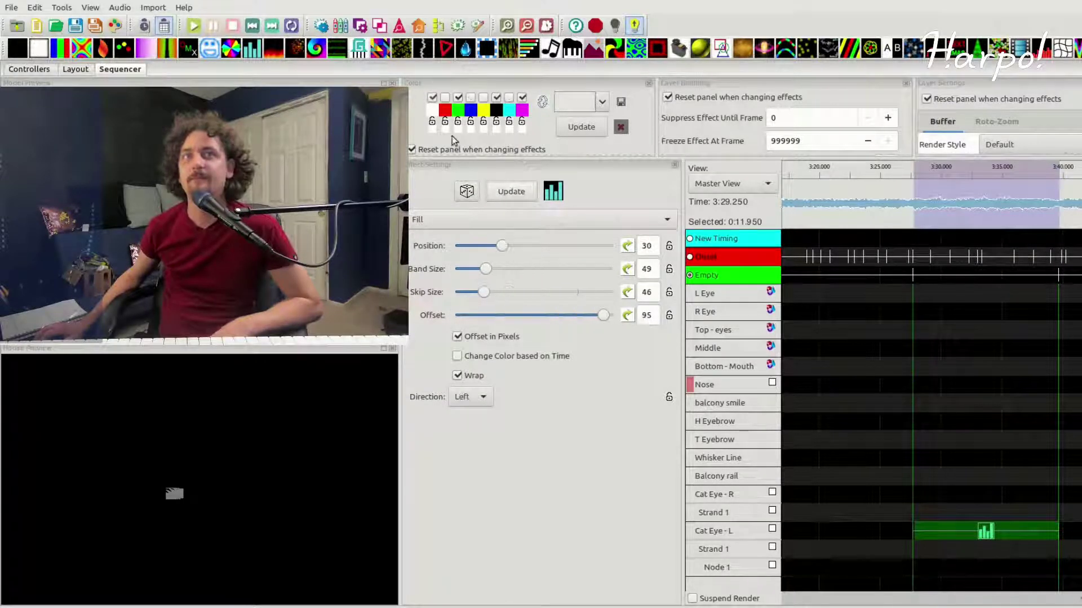
Step: Randomize the Fill effect on Cat Eye - L once more and change the effect to Color Wash
left_click(466, 189)
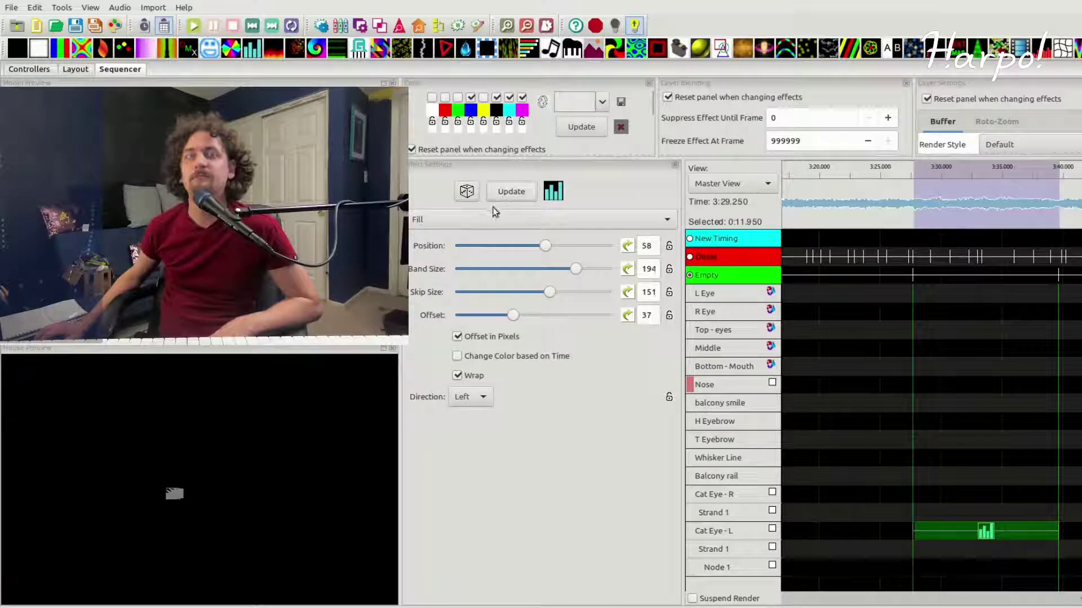
scroll(474, 223, "up", 4)
scroll(475, 223, "down", 1)
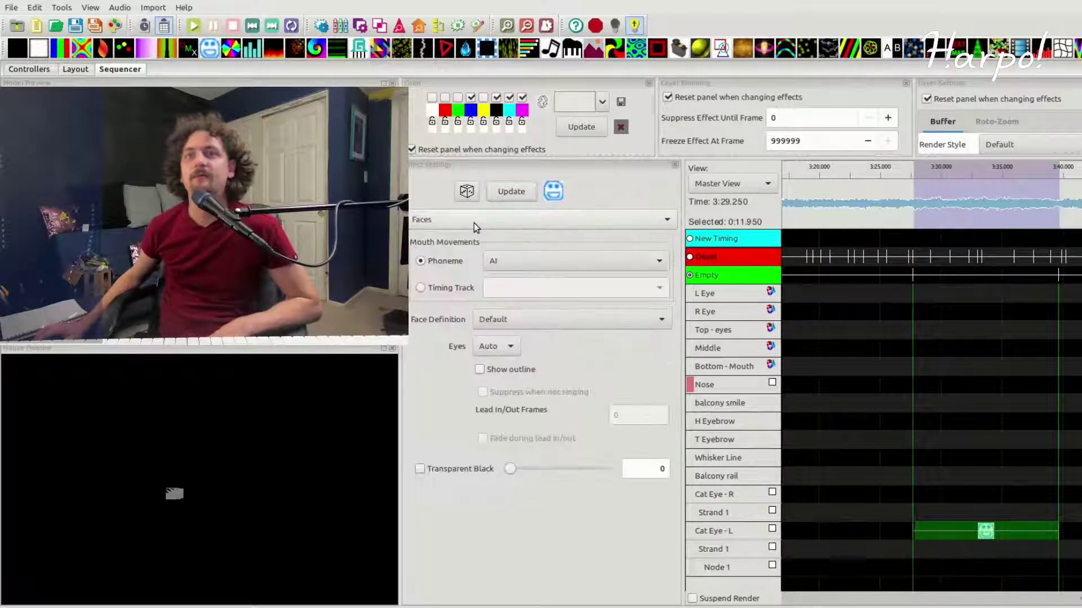
scroll(474, 223, "up", 2)
scroll(474, 223, "up", 1)
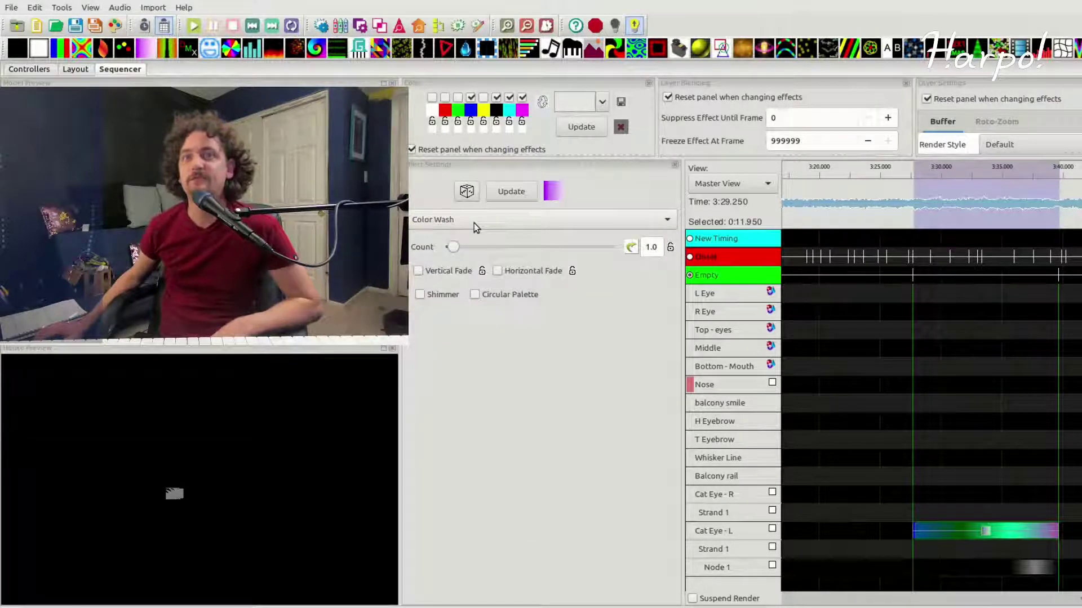
scroll(474, 224, "down", 1)
scroll(474, 223, "up", 1)
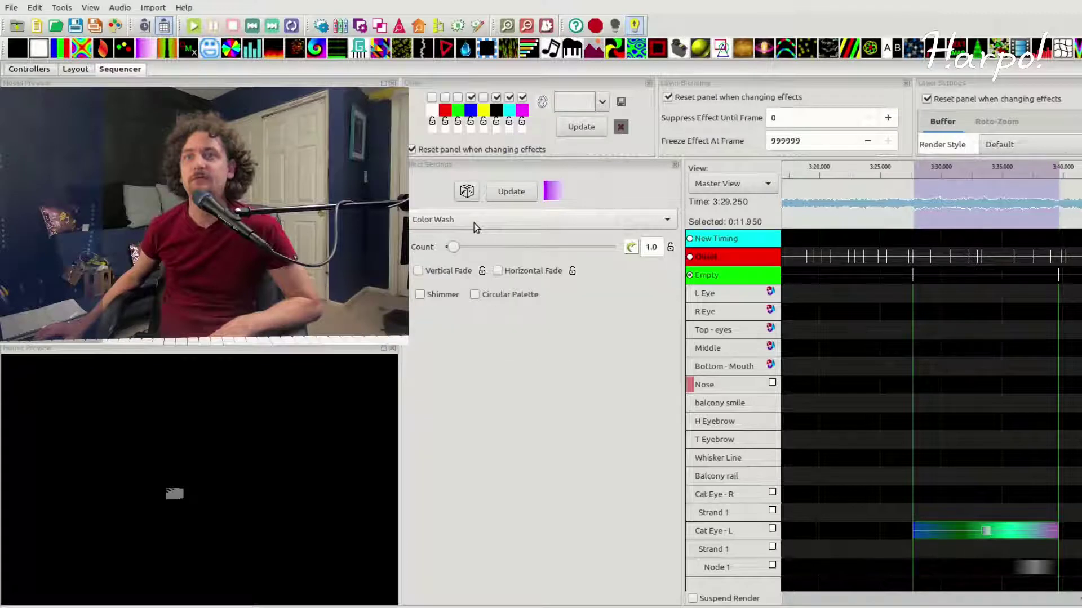
Step: Try a Count of 0.2 on the Color Wash effect and randomize its settings and colours several times
left_click_drag(503, 249, 539, 255)
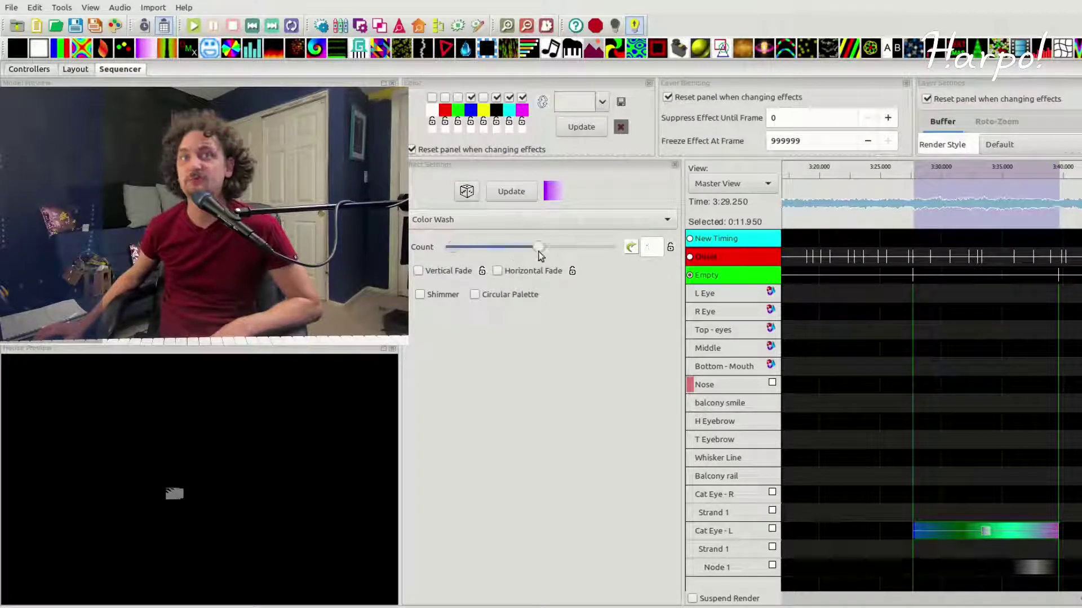
left_click(459, 248)
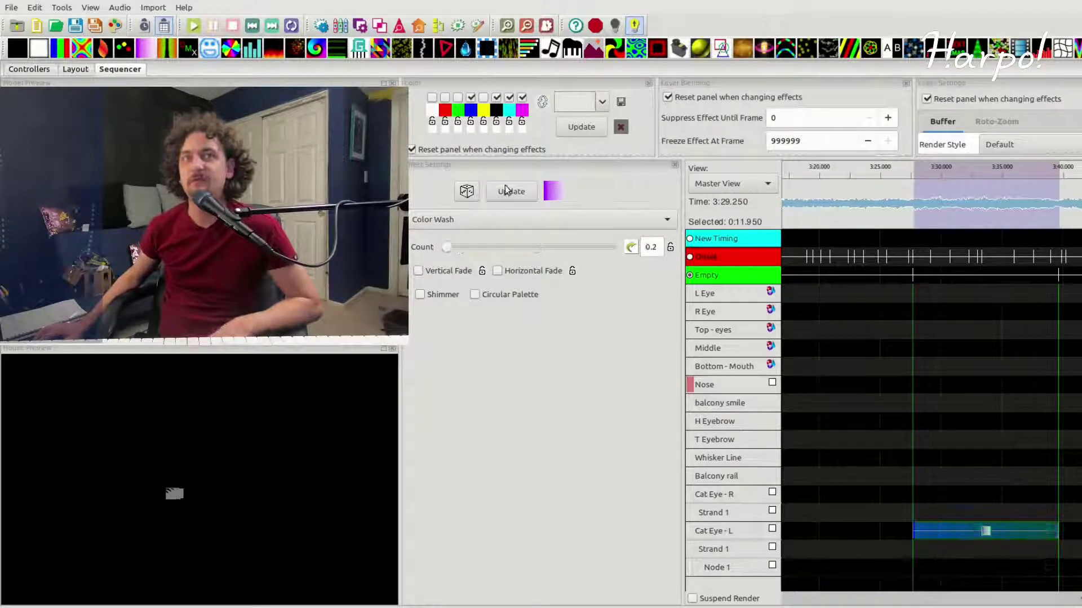
left_click(467, 191)
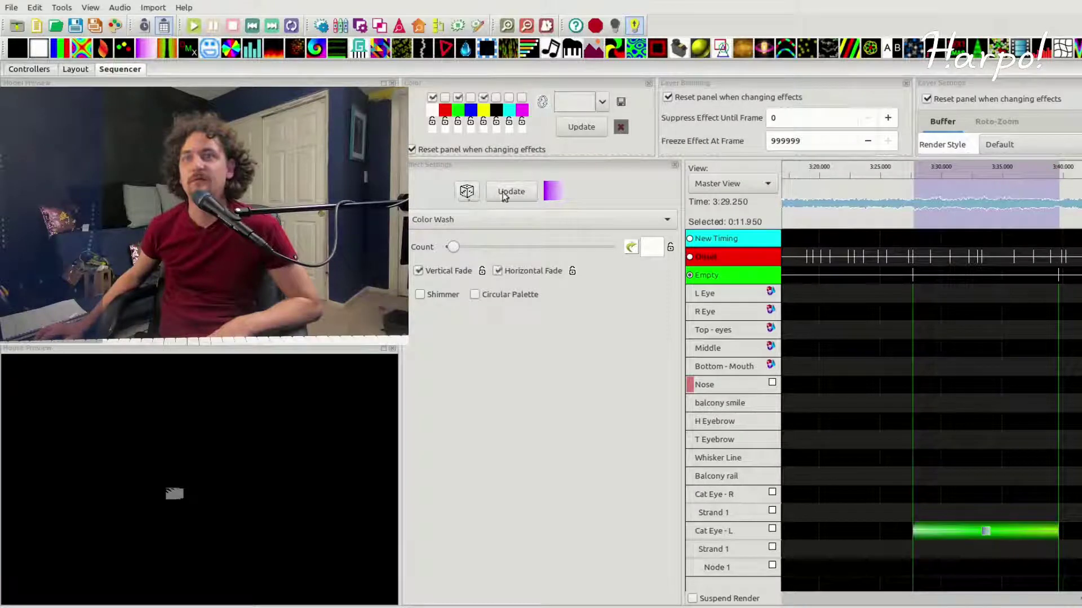
left_click(468, 192)
left_click(477, 192)
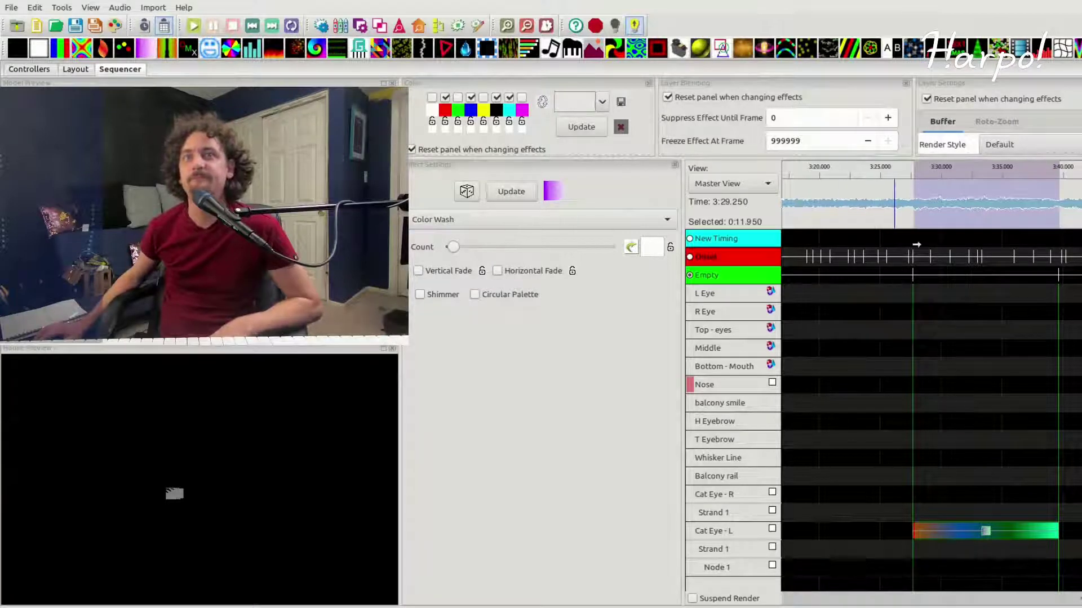
Step: Play the Color Wash effect on Cat Eye - L, replaying it from the effect's start at about 3:28
left_click_drag(940, 171, 1009, 169)
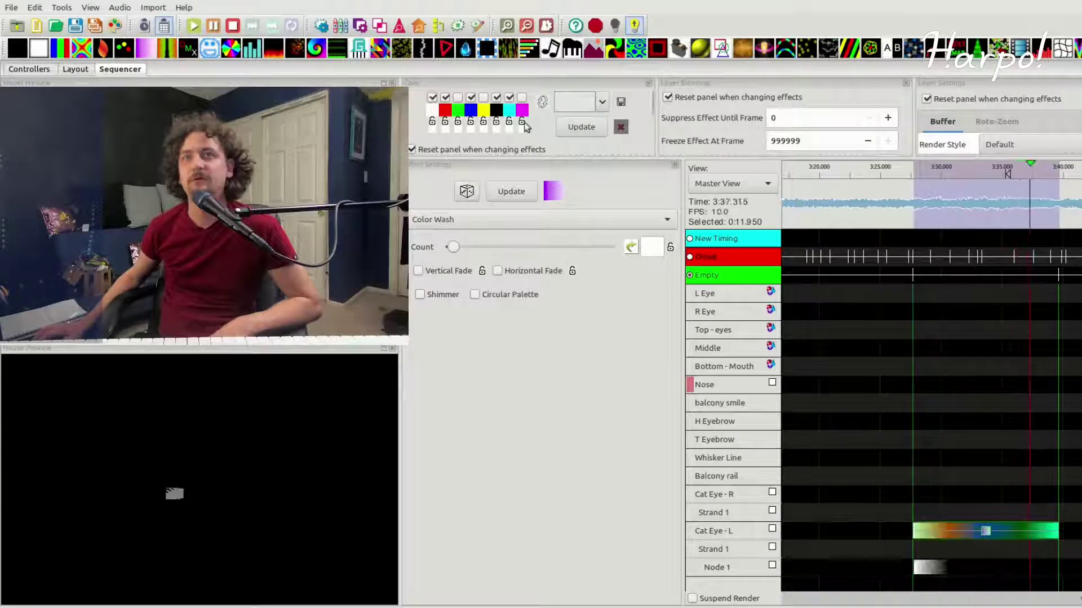
left_click(917, 174)
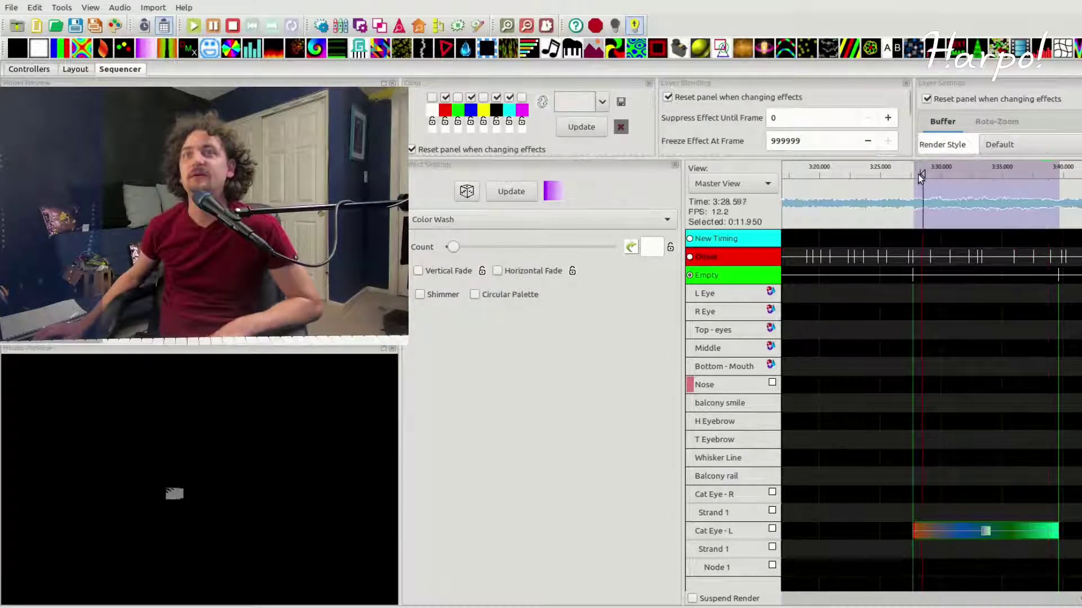
key("space")
key("space")
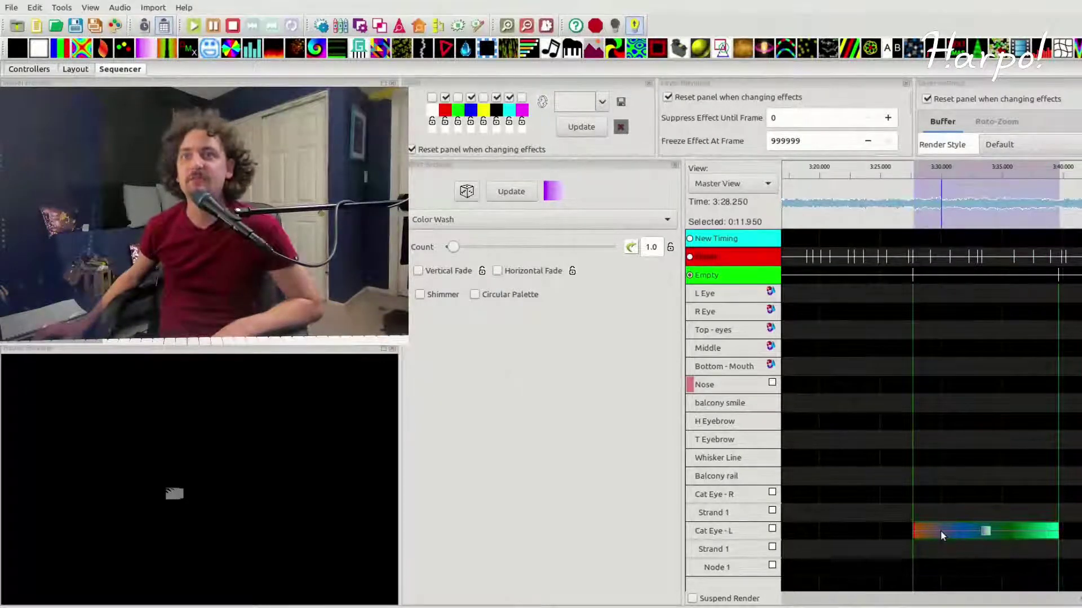
left_click(915, 166)
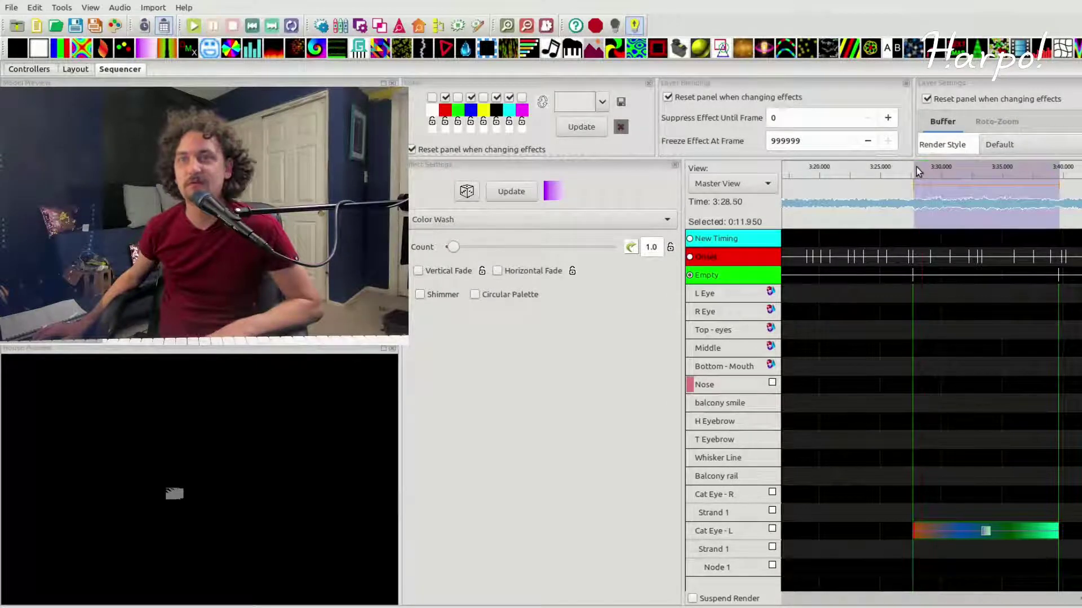
key("space")
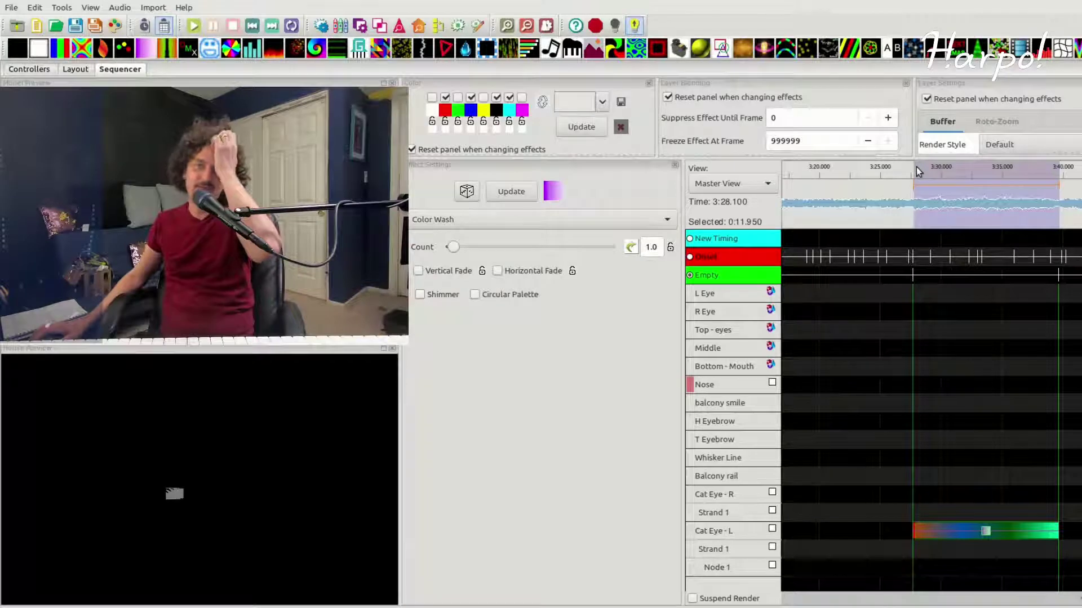
Step: Open the house layout and select the Cat Eye - L model beside the left eye's strip
left_click(75, 69)
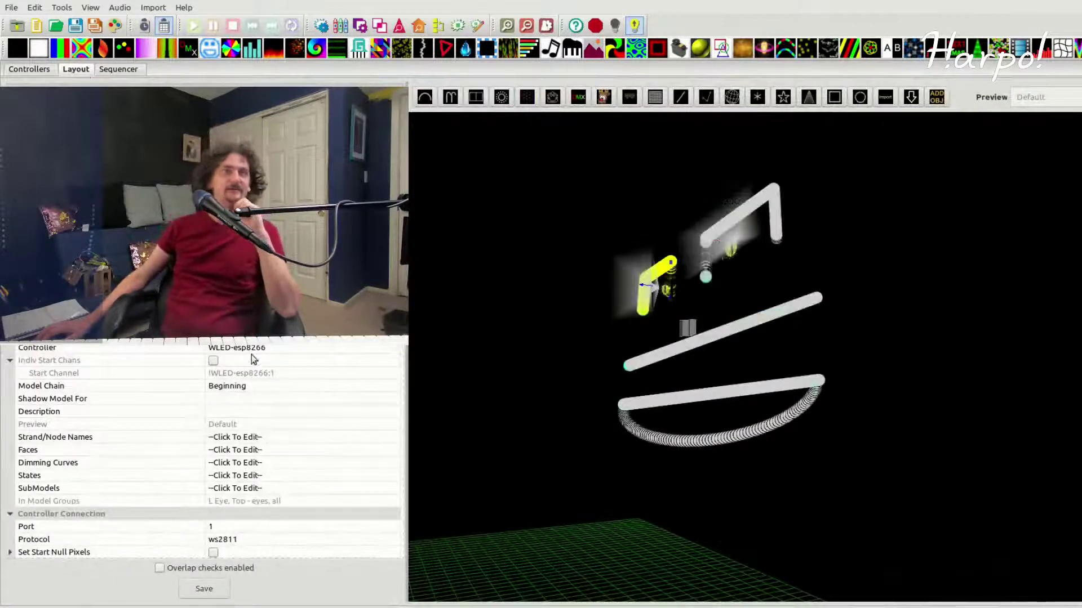
scroll(639, 405, "up", 5)
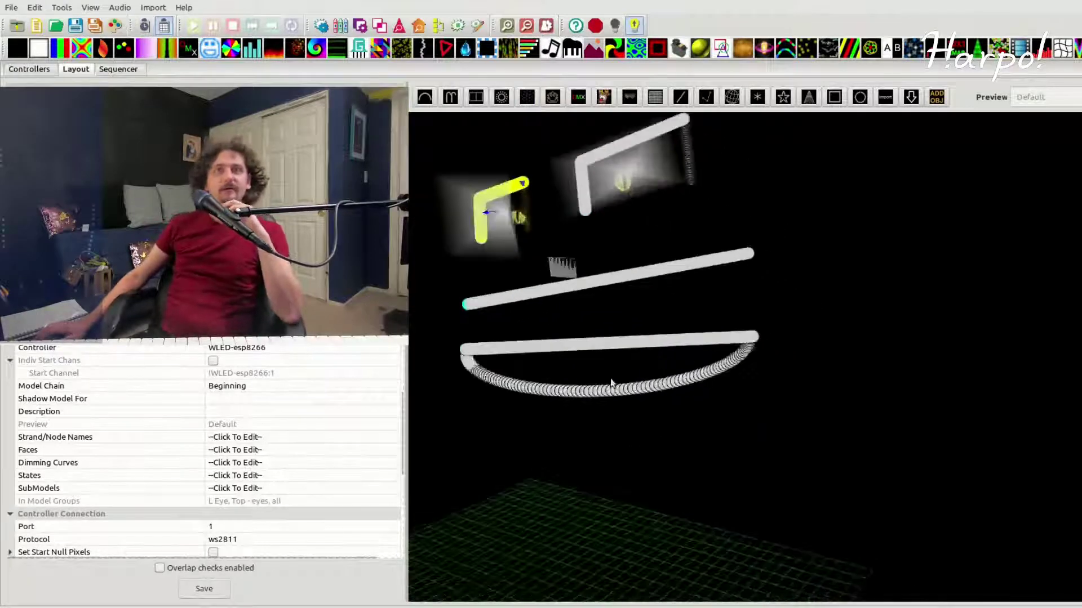
left_click_drag(639, 404, 592, 312)
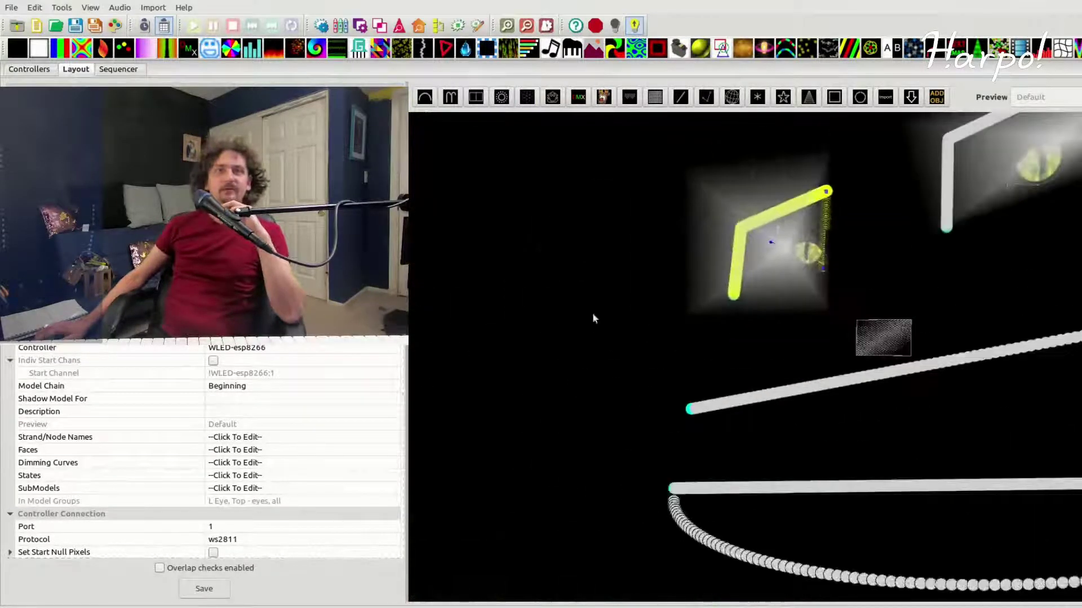
left_click(807, 252)
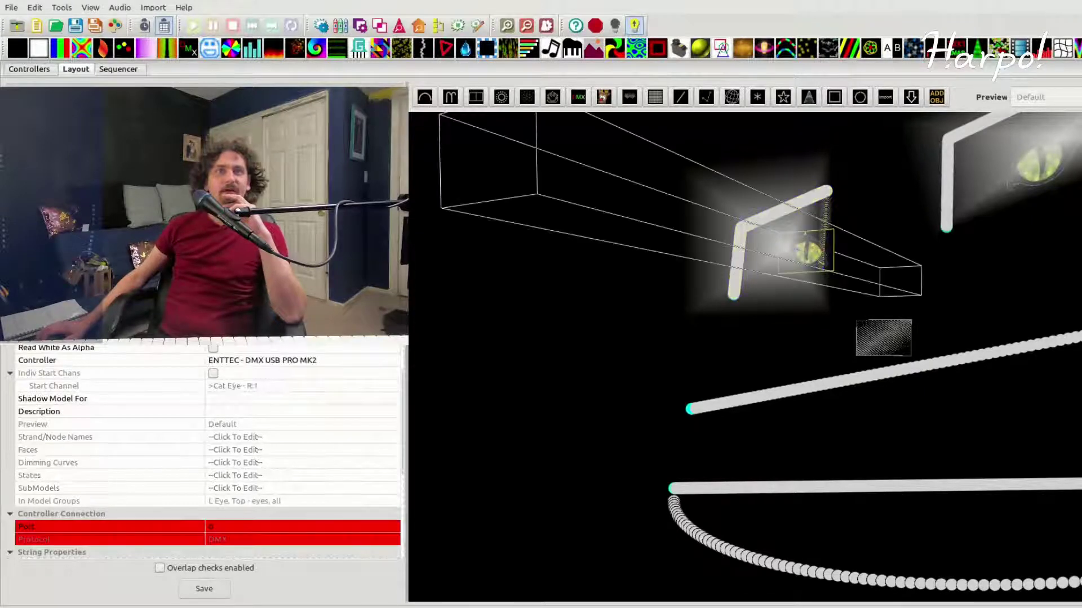
mouse_move(496, 315)
left_mouse_down()
mouse_move(537, 326)
mouse_move(569, 361)
mouse_move(469, 322)
mouse_move(499, 319)
left_mouse_up()
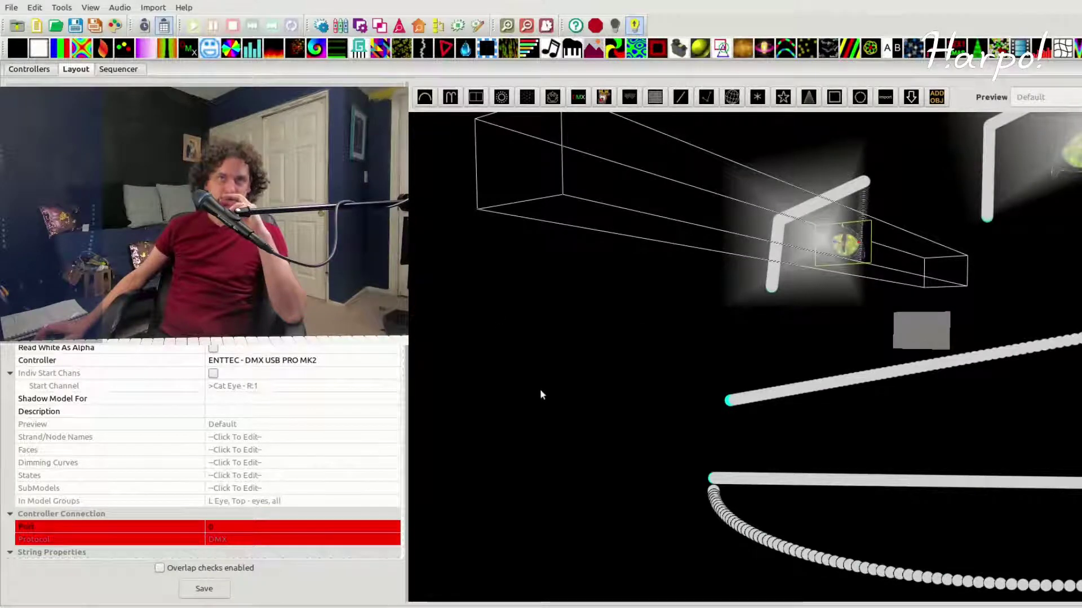
left_click_drag(553, 467, 462, 495)
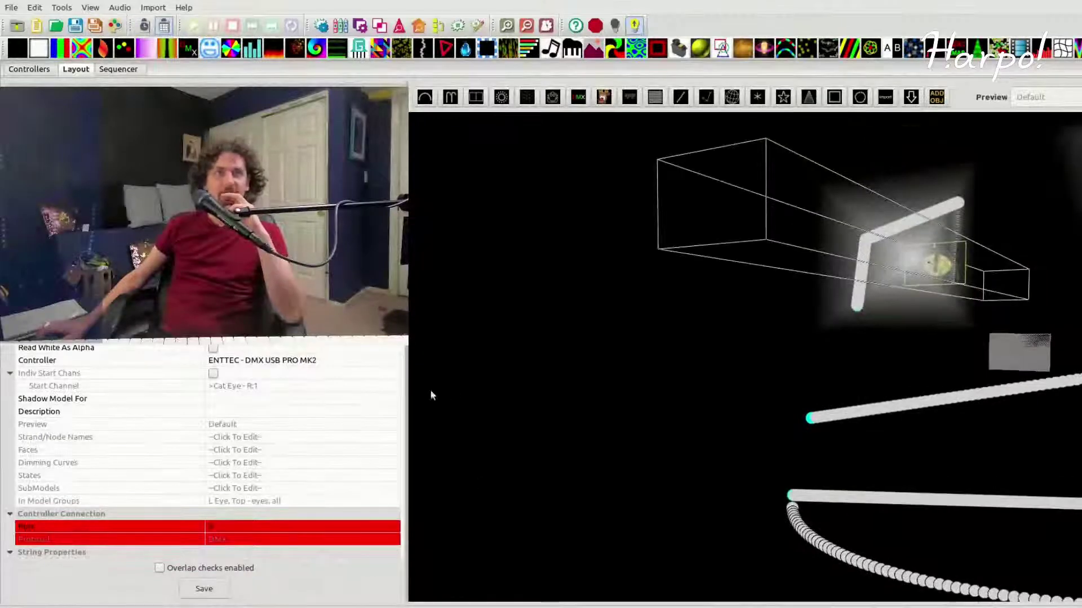
Step: Change the String Type of the Cat Eye - L model to Single Color Intensity
scroll(283, 438, "down", 4)
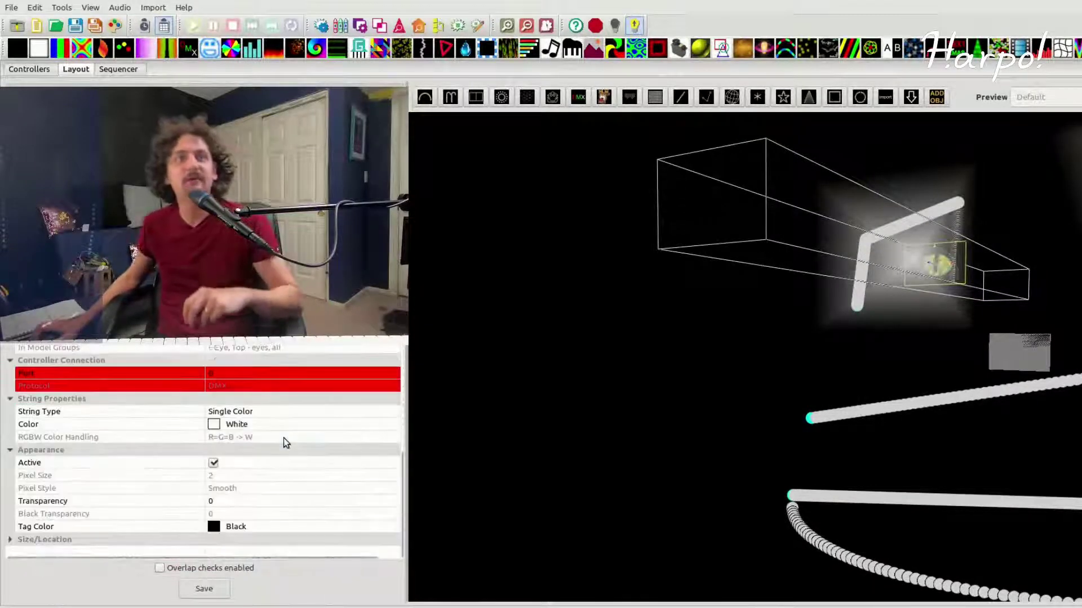
left_click(248, 425)
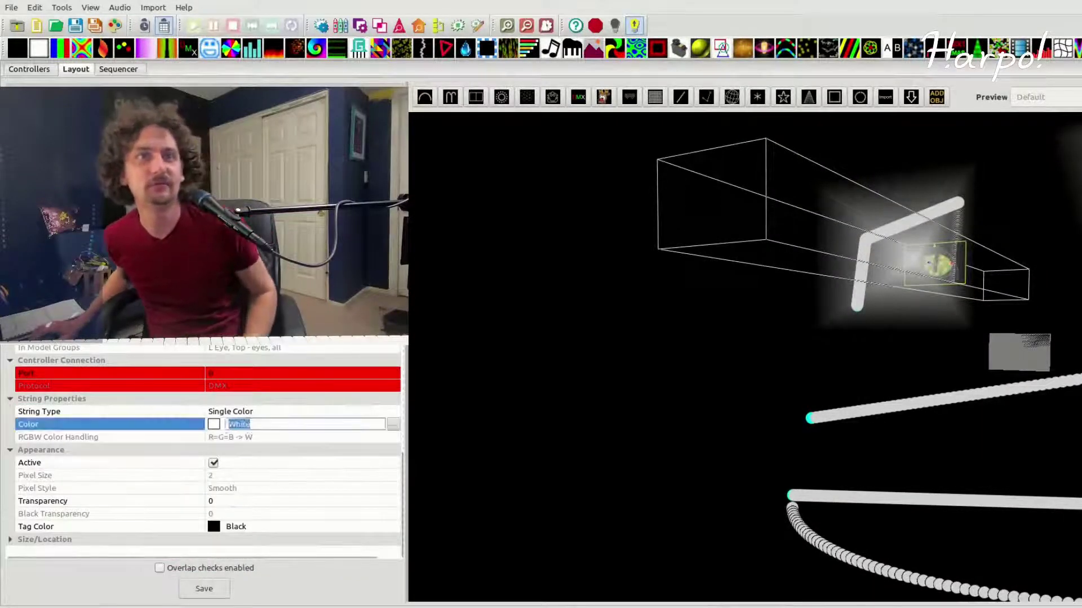
scroll(401, 422, "up", 4)
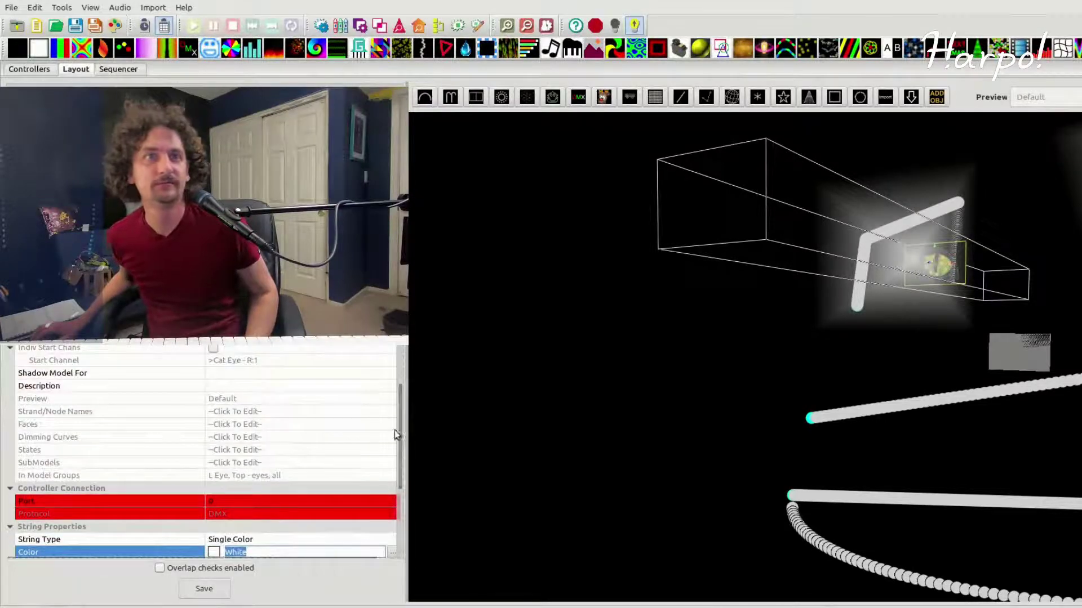
scroll(395, 430, "down", 4)
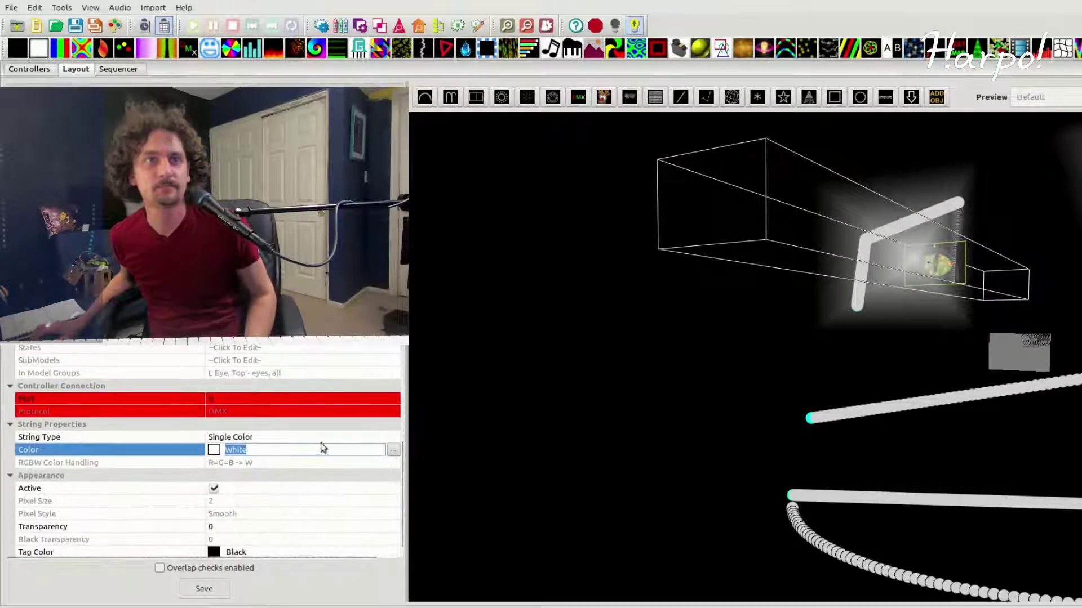
left_click(396, 437)
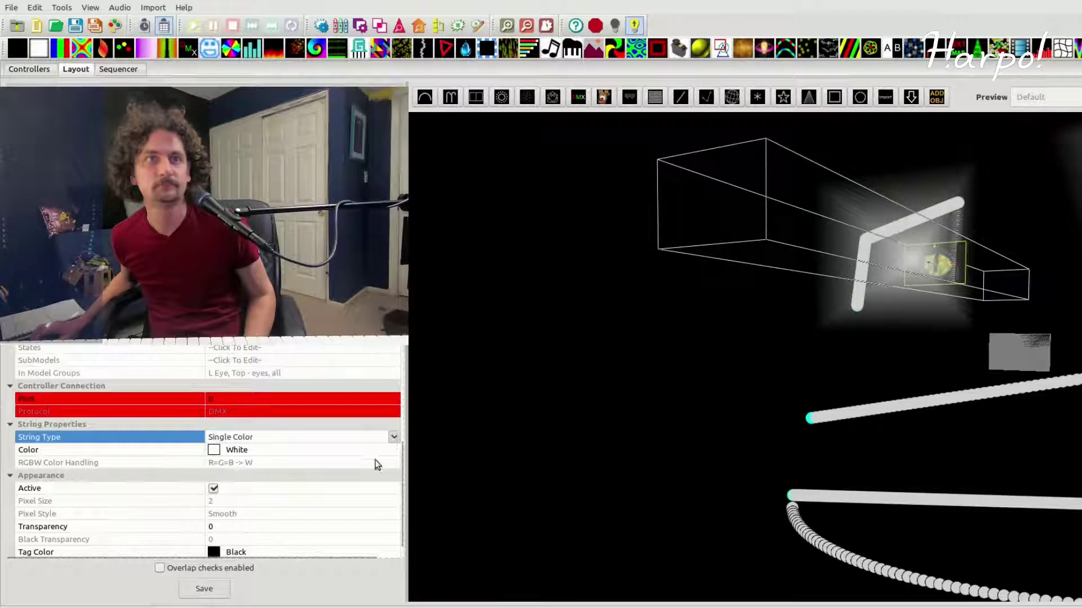
left_click(377, 465)
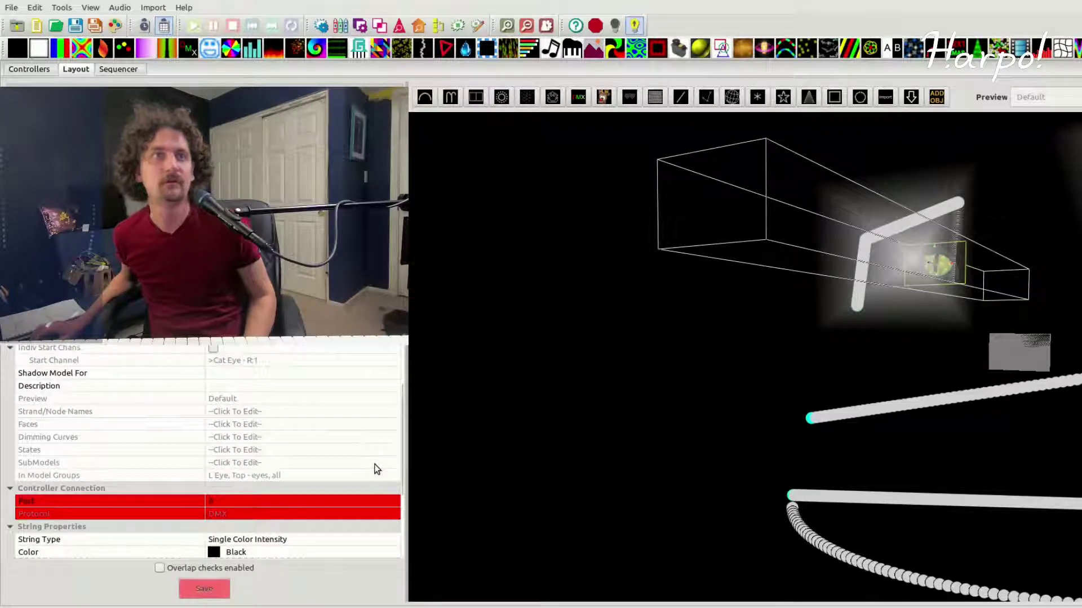
Step: Open the Color value in the string properties of Cat Eye - L for editing
scroll(380, 442, "down", 2)
scroll(380, 441, "down", 2)
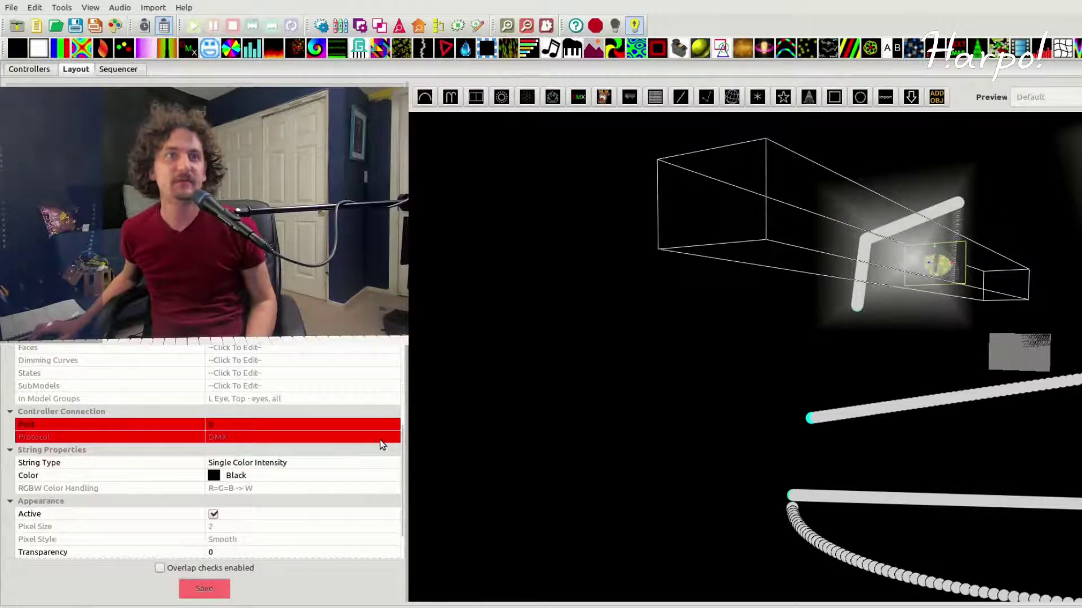
left_click(243, 477)
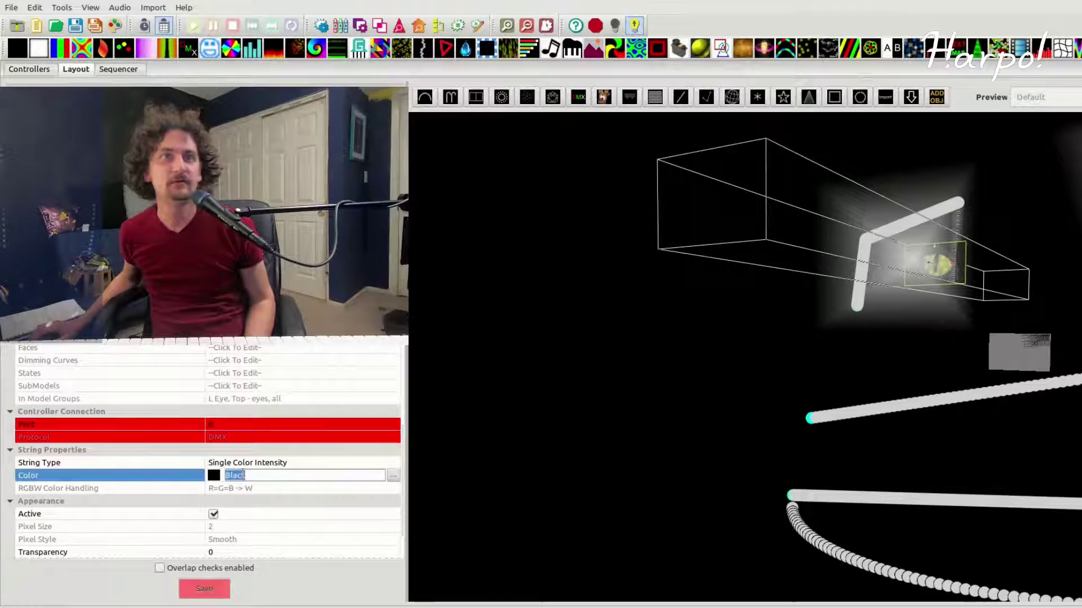
Step: Try to set the cat eye model's string color to White with the Single Color Intensity string type, and save the layout
left_click(393, 477)
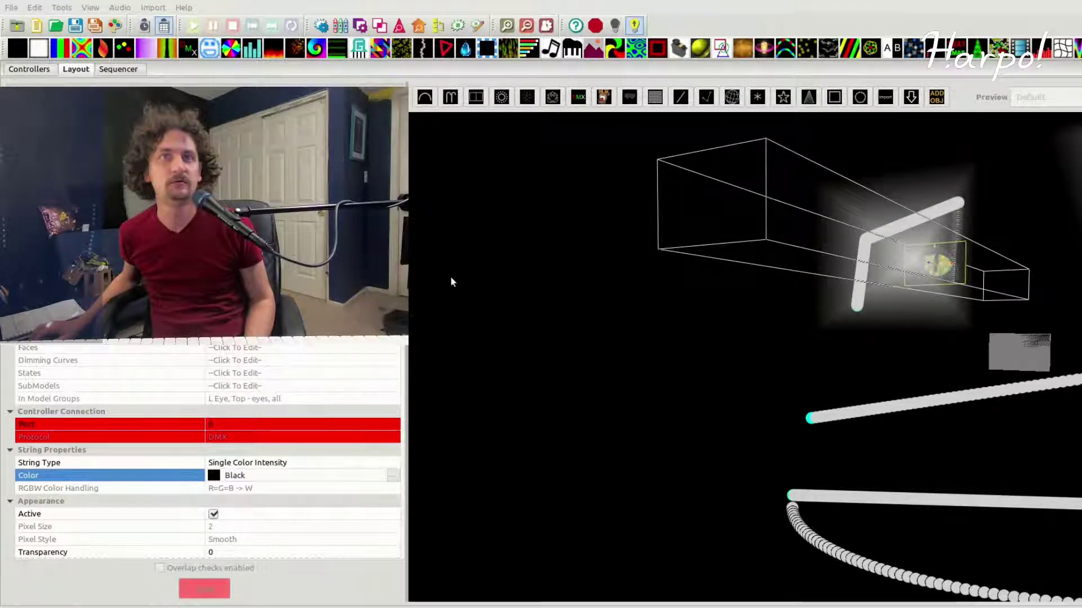
key("Return")
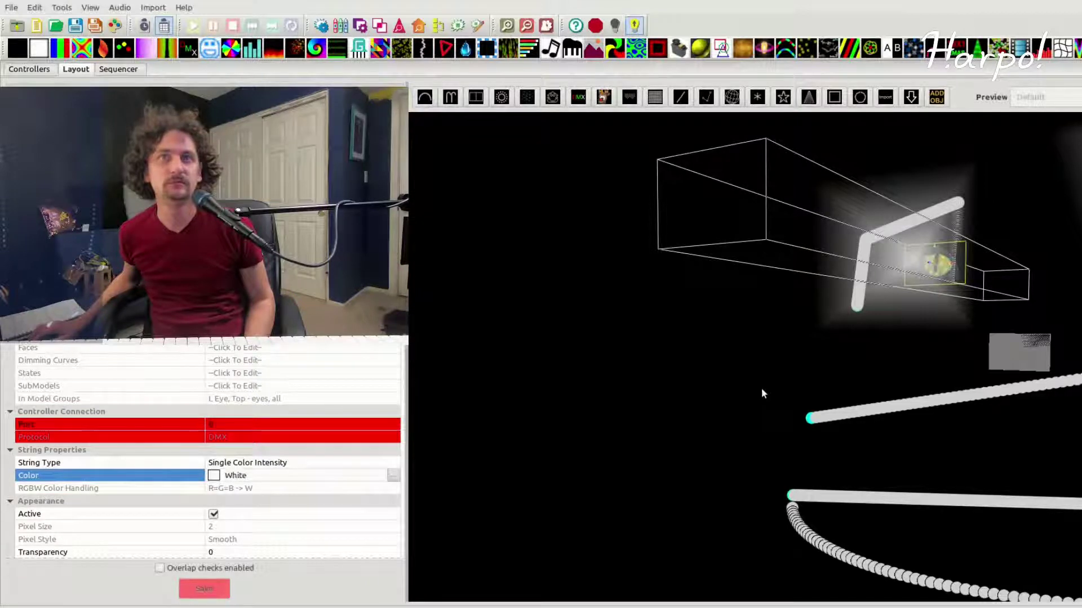
left_click(204, 588)
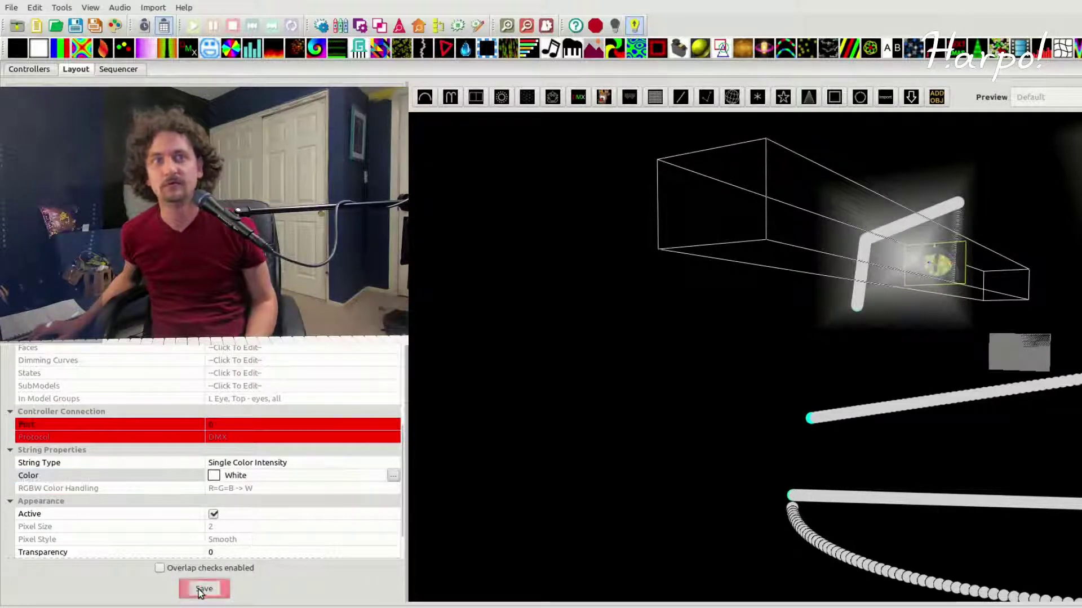
Step: Select the Color Wash effect on Cat Eye - L in the sequencer and play it back from near its start
left_click(117, 70)
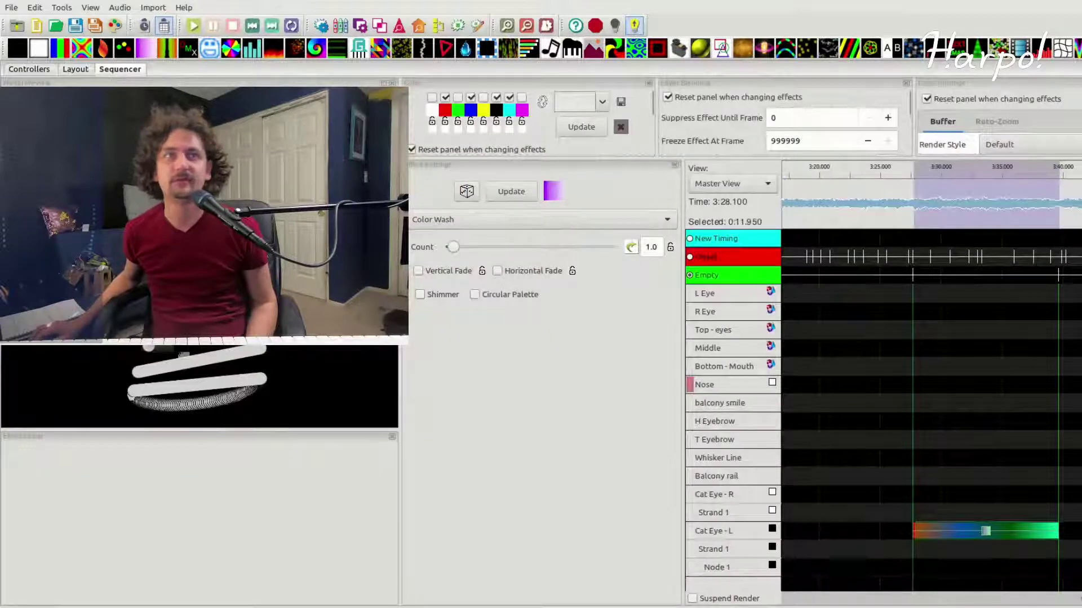
left_click(85, 69)
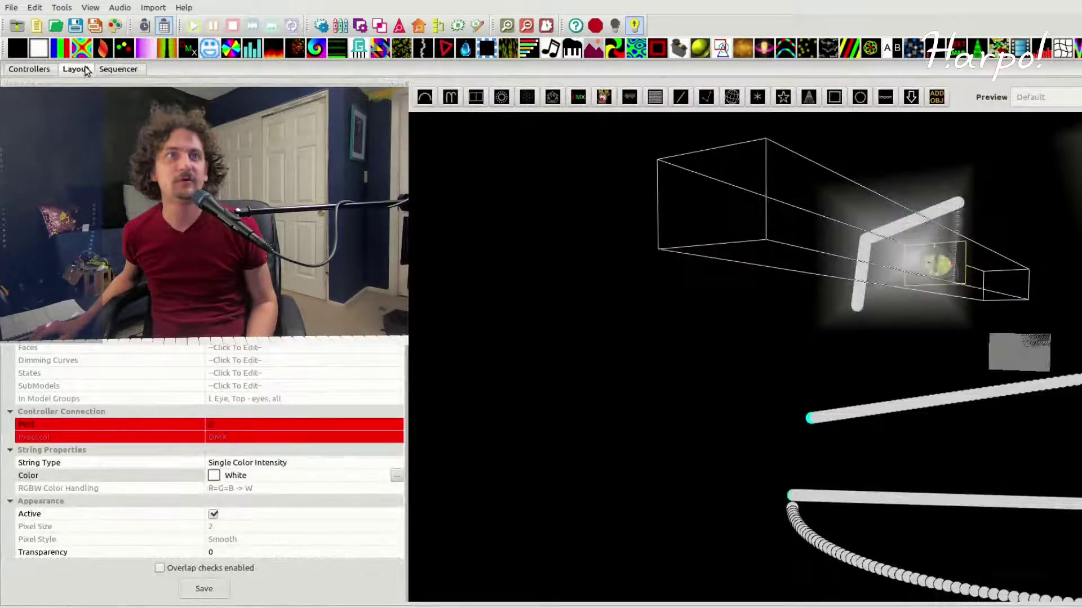
left_click(108, 68)
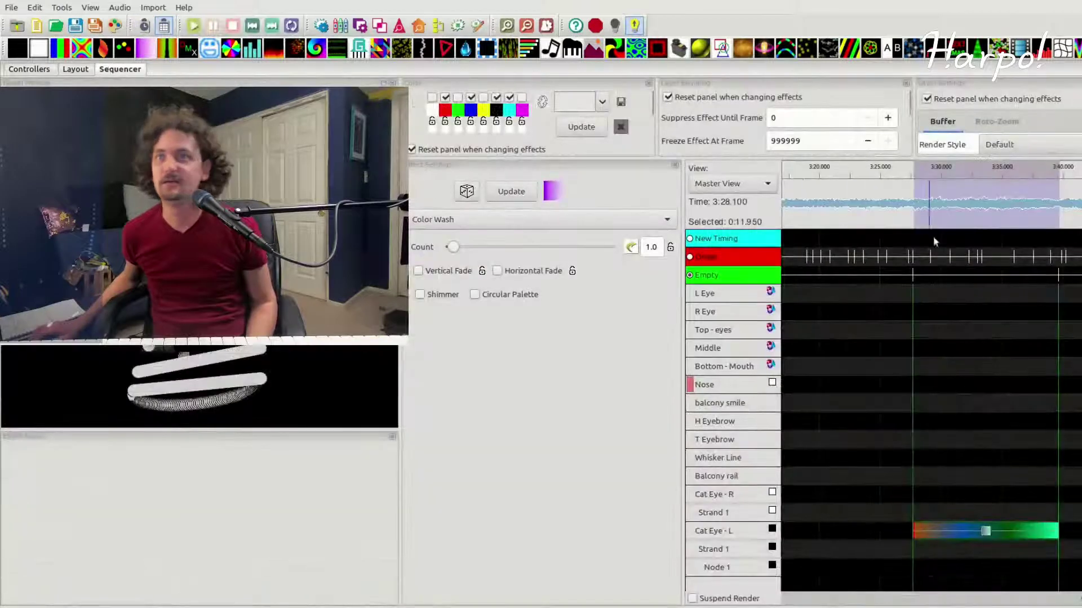
left_click(930, 538)
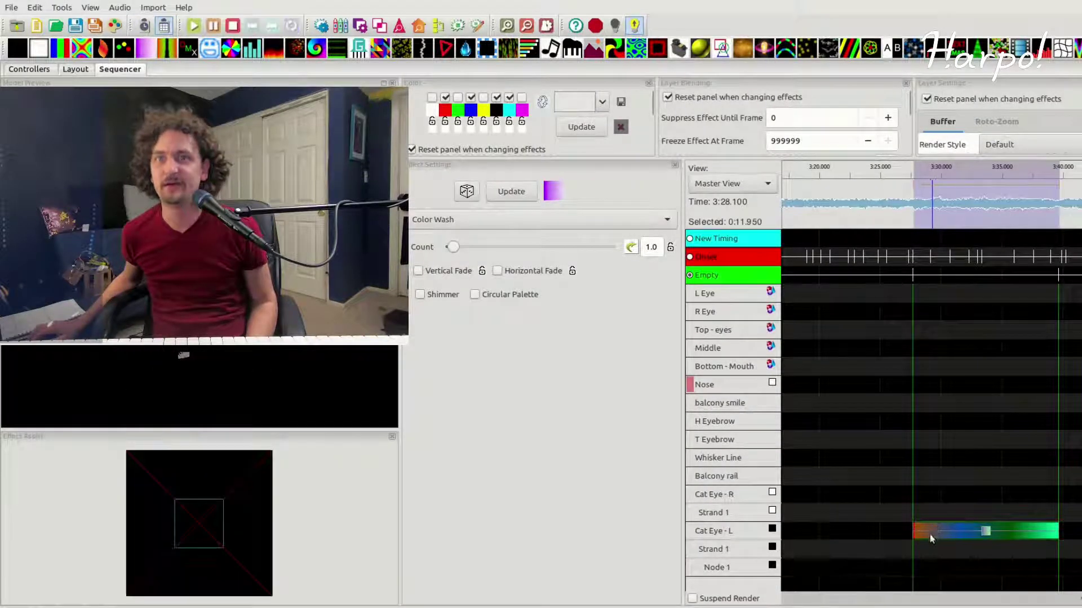
left_click(919, 169)
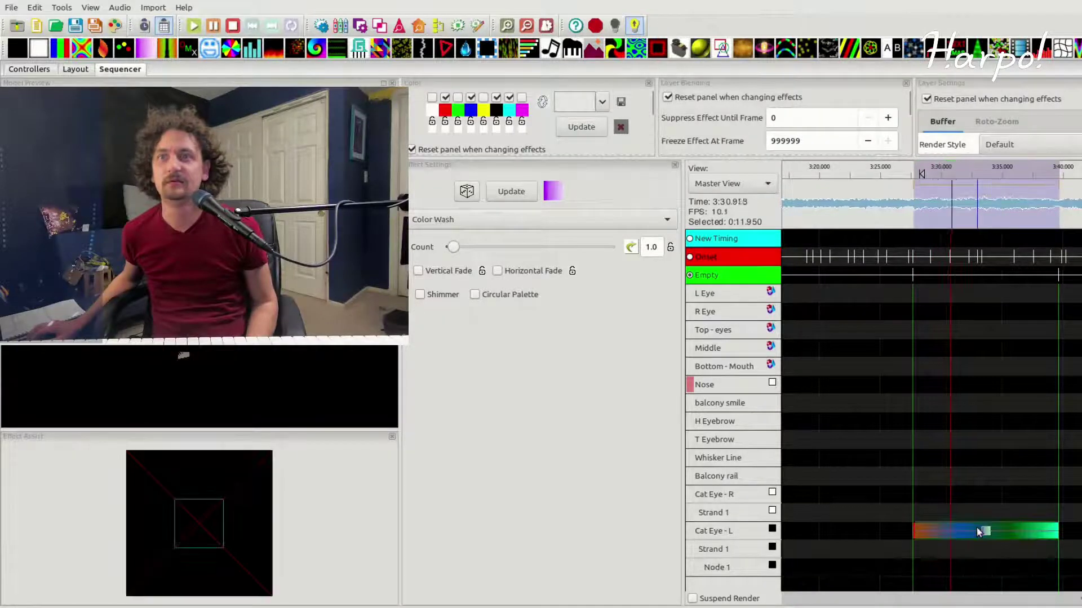
Step: Change the Cat Eye - L effect from Color Wash through the other effect types to Life
scroll(506, 220, "up", 1)
scroll(504, 220, "up", 3)
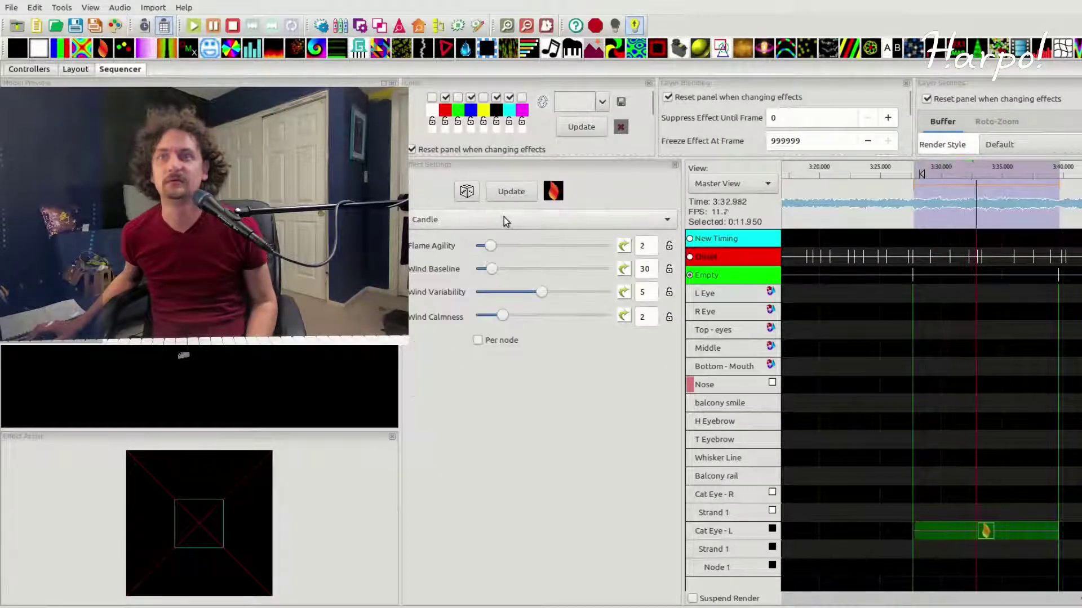
scroll(504, 220, "up", 2)
scroll(504, 220, "down", 9)
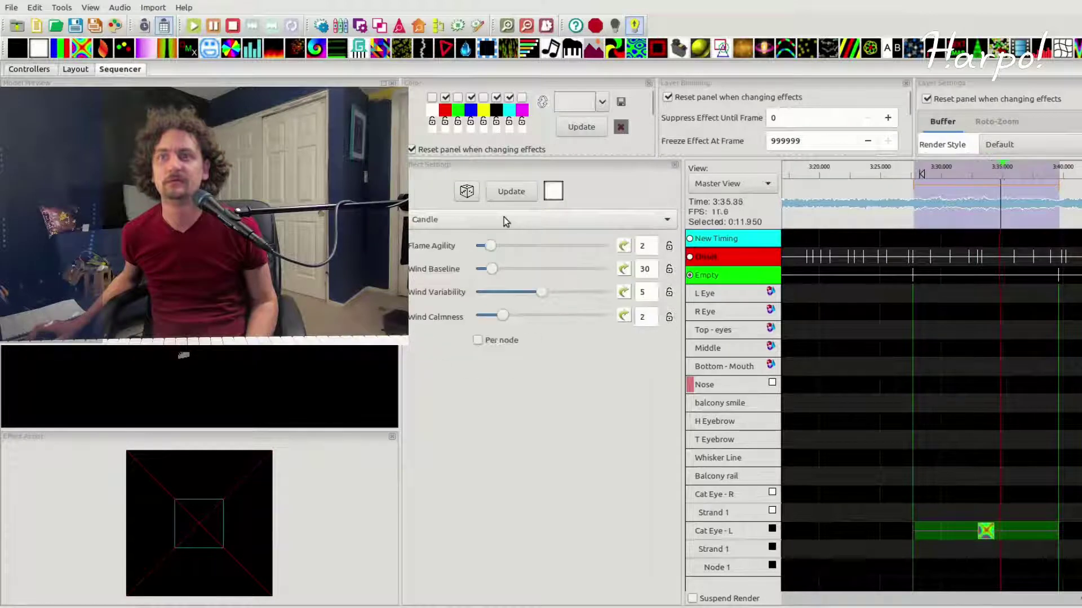
scroll(504, 219, "down", 5)
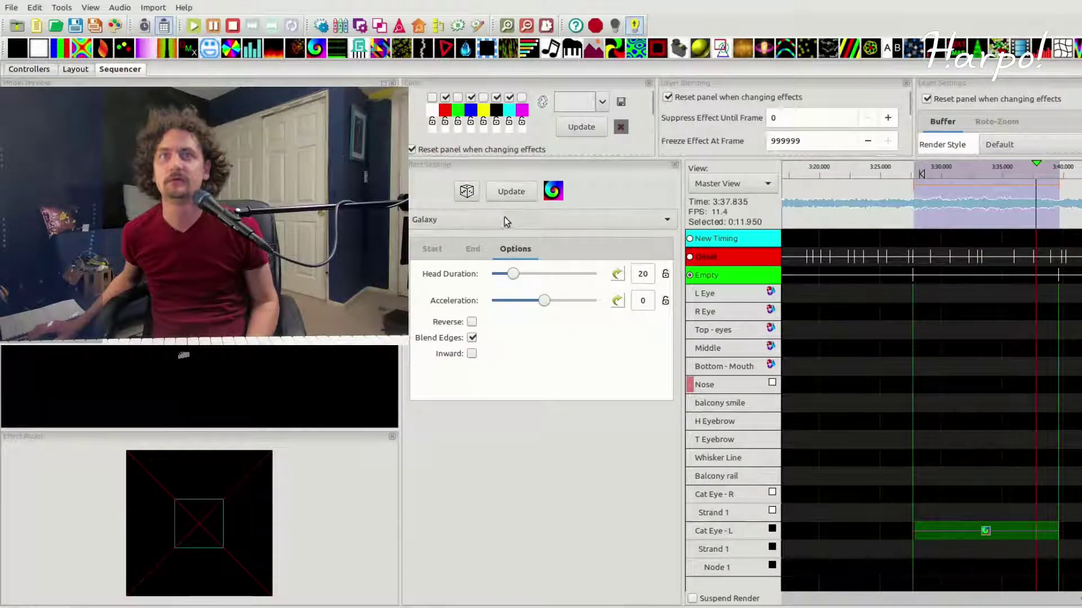
scroll(505, 218, "down", 1)
scroll(505, 222, "down", 3)
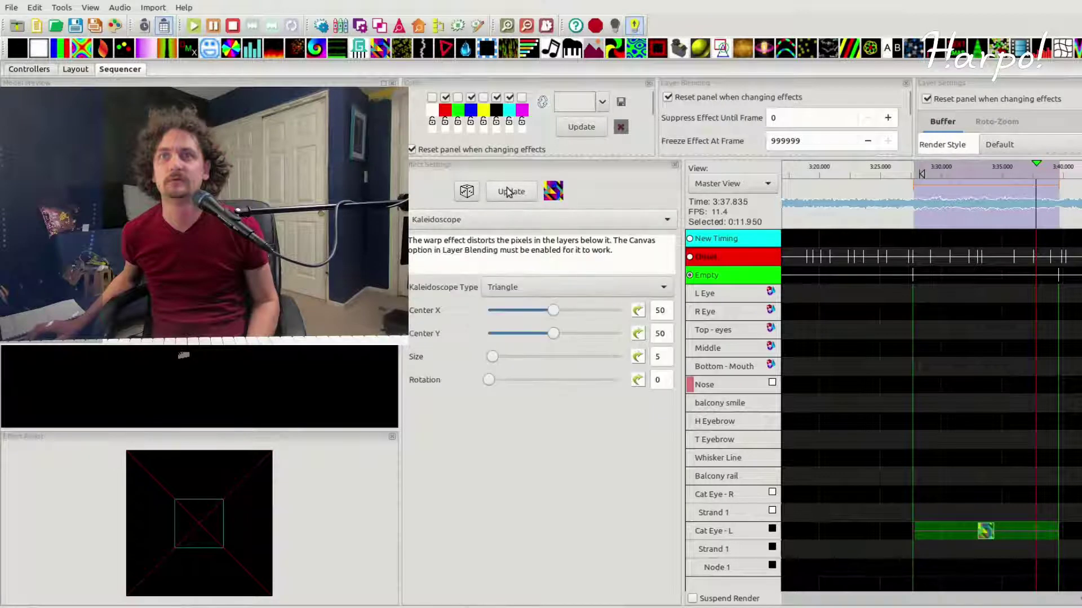
scroll(510, 218, "down", 1)
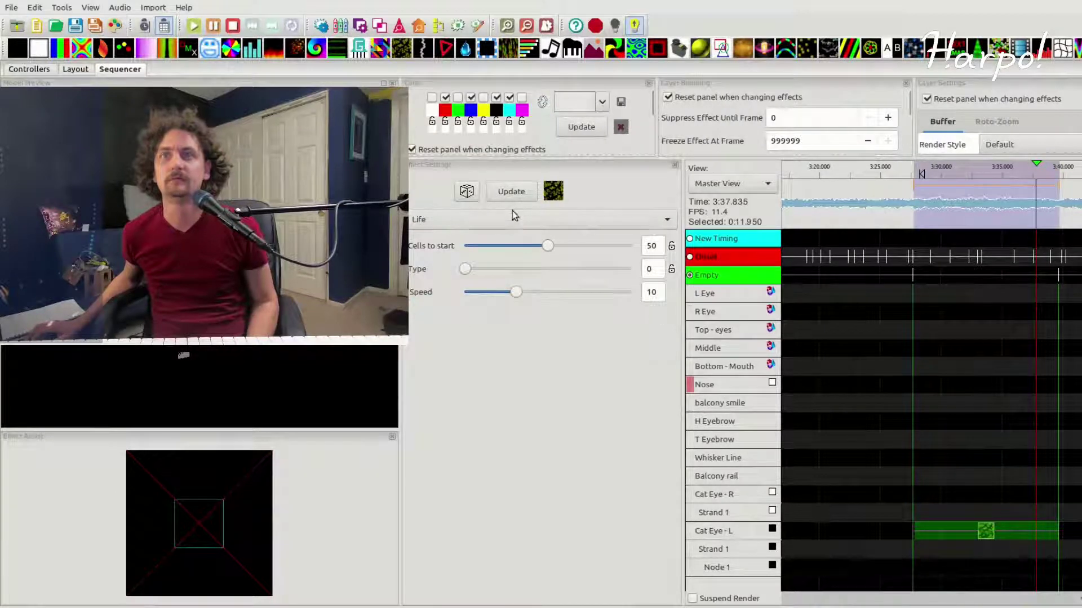
Step: Play back the Life effect on Cat Eye - L, stop the playback and reselect the effect
left_click(985, 533)
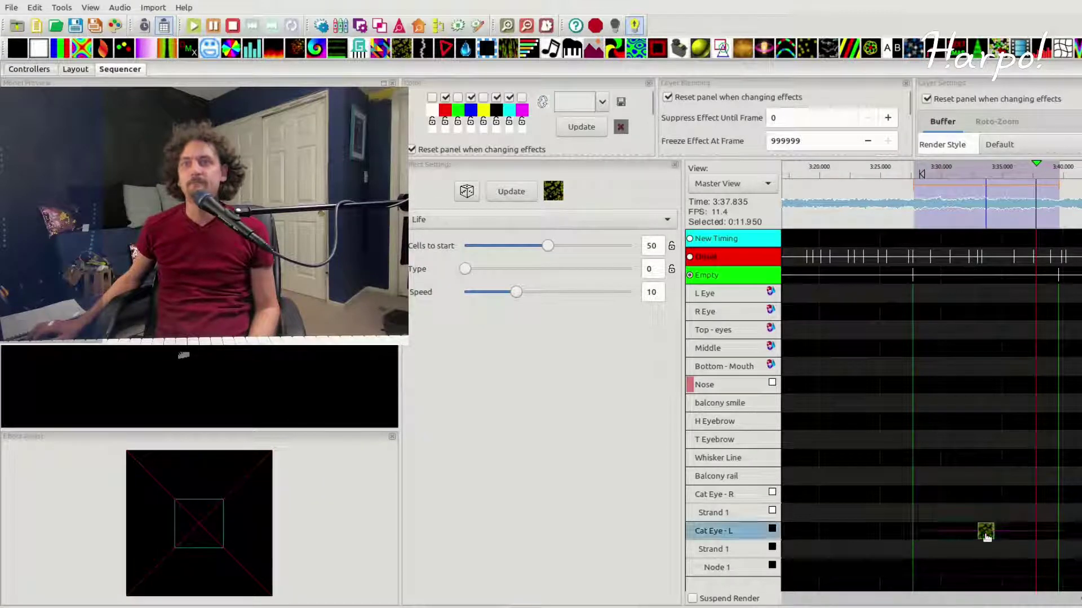
key("space")
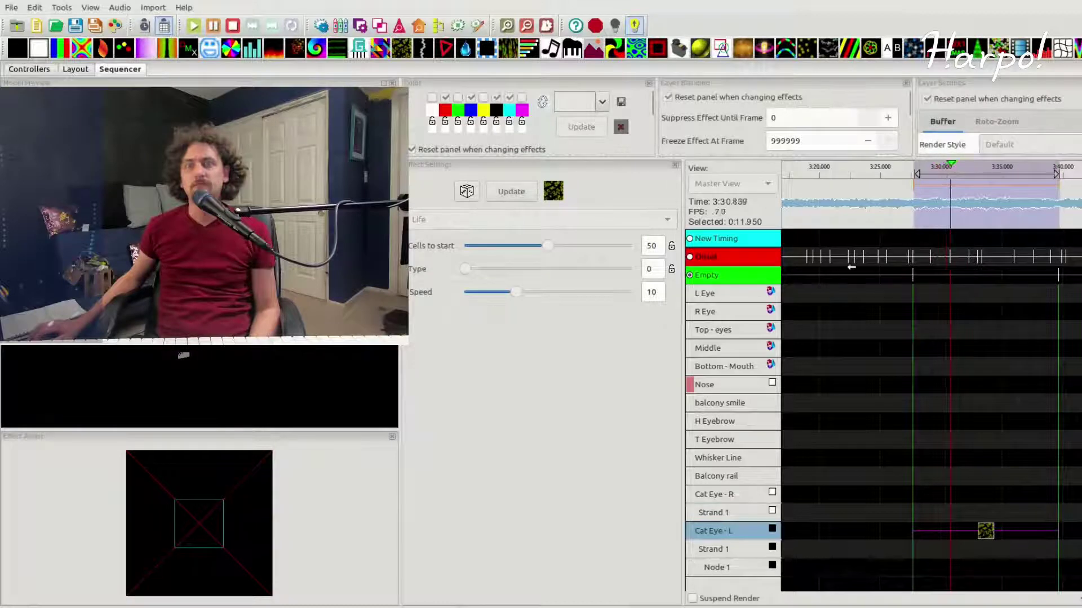
key("space")
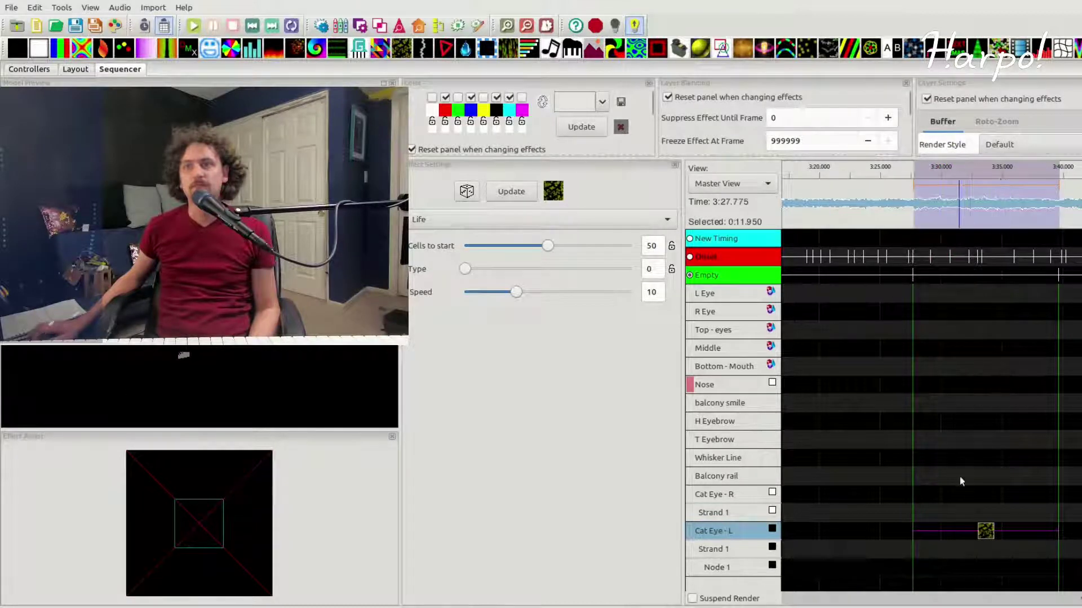
left_click(986, 533)
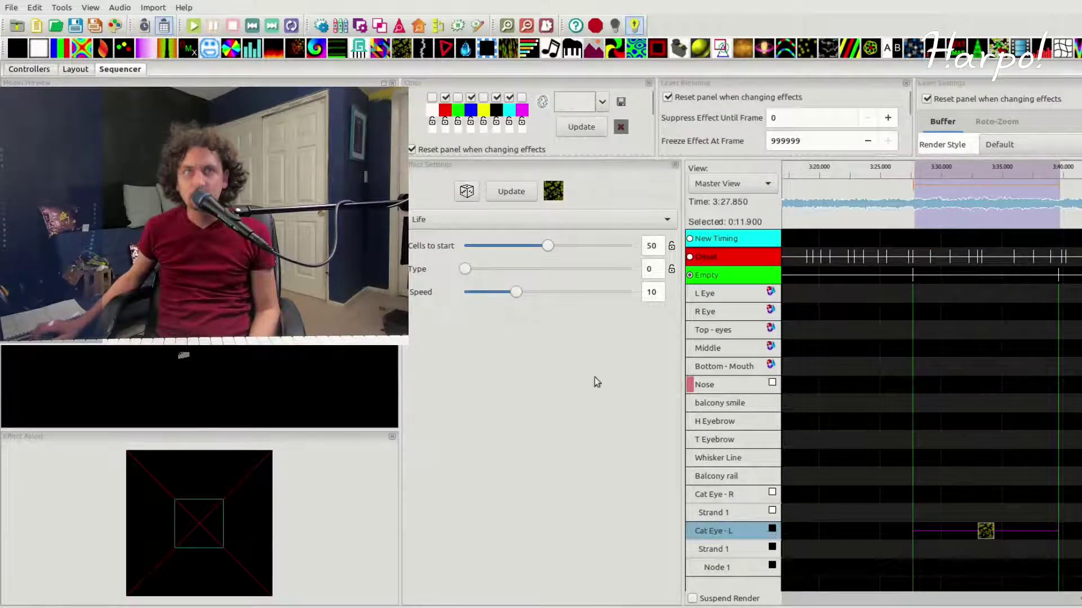
Step: Select the Cat Eye - L model in the layout and set its string type to Single Color
left_click(78, 74)
left_click(36, 72)
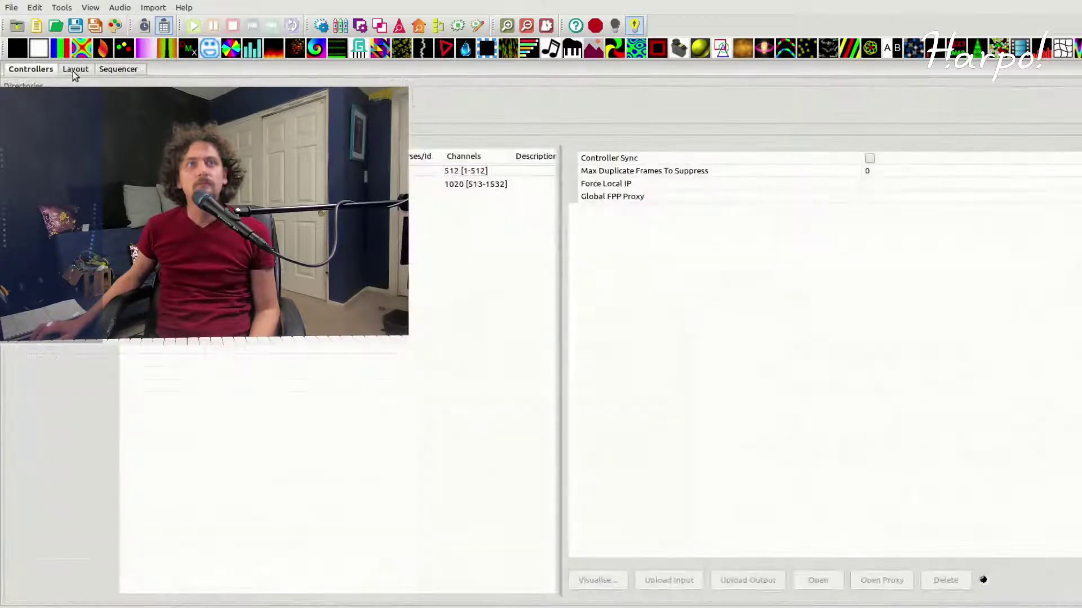
left_click(73, 71)
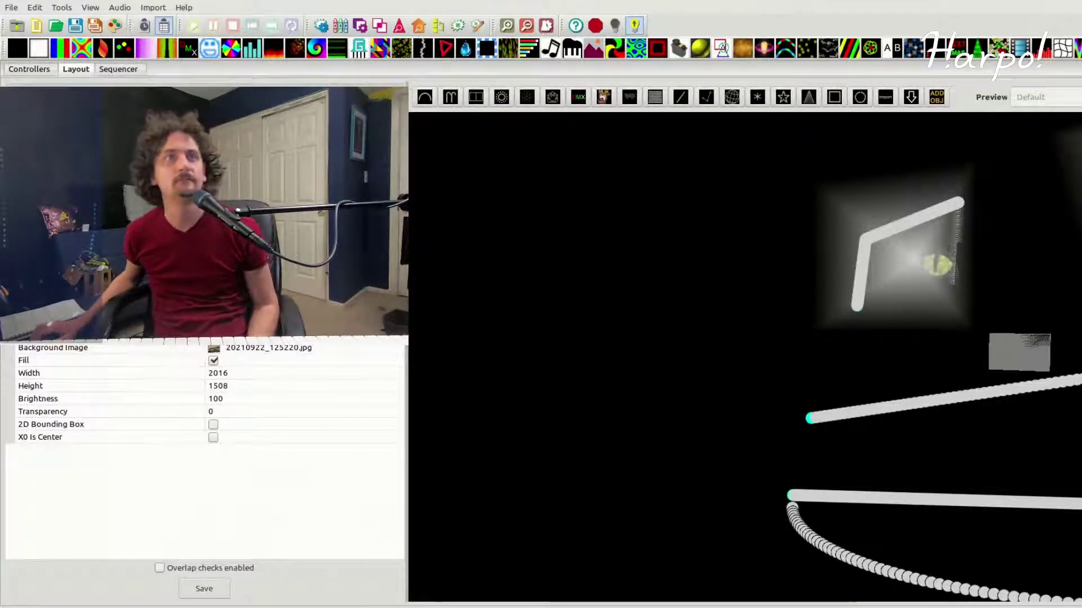
left_click(231, 315)
left_click(319, 528)
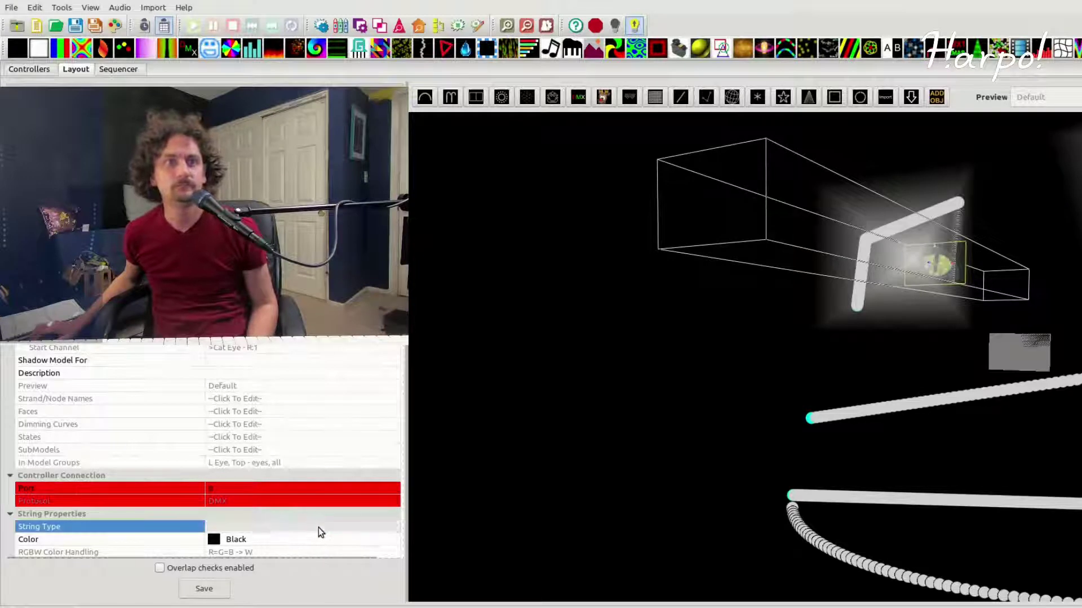
scroll(387, 533, "up", 1)
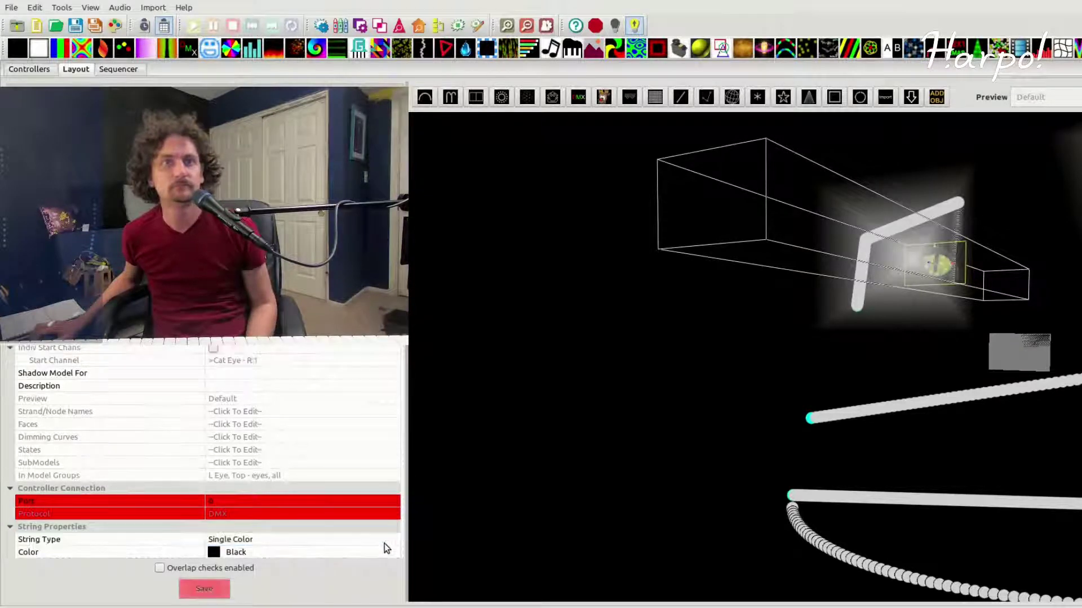
Step: Set the model's string color to White and save the layout
left_click(217, 552)
left_click(393, 552)
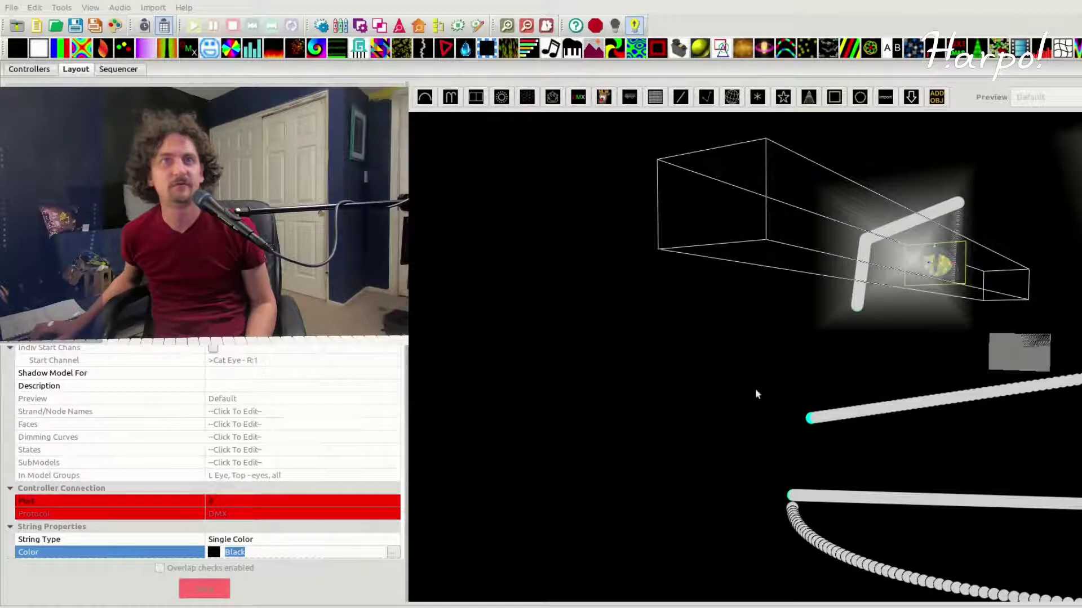
scroll(272, 479, "down", 2)
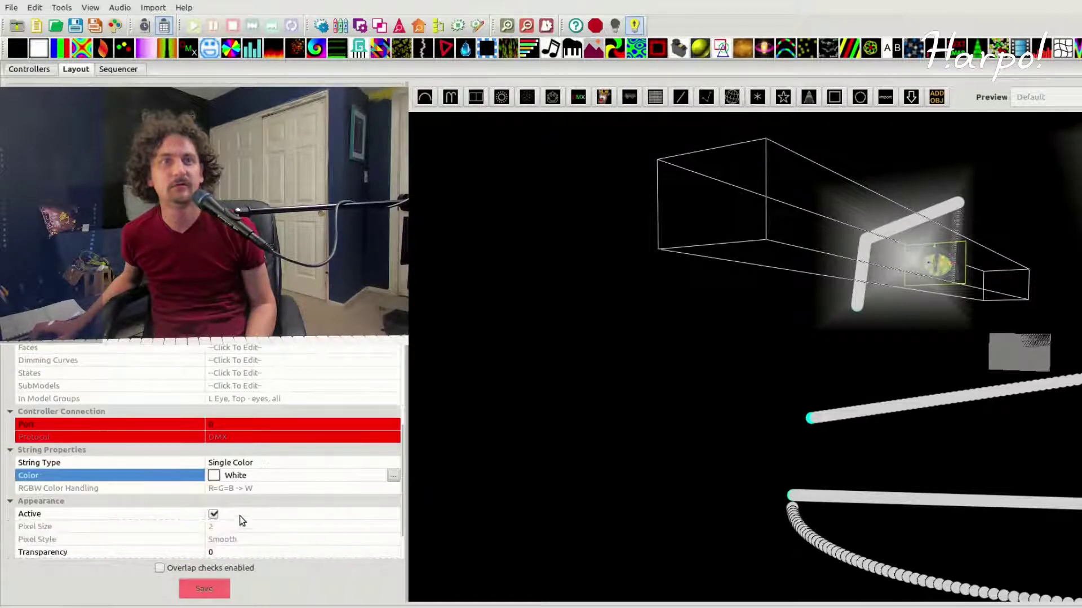
left_click(198, 590)
Step: Change the Cat Eye - L effect in the sequencer to Liquid and leave only white enabled in its color palette
left_click(117, 69)
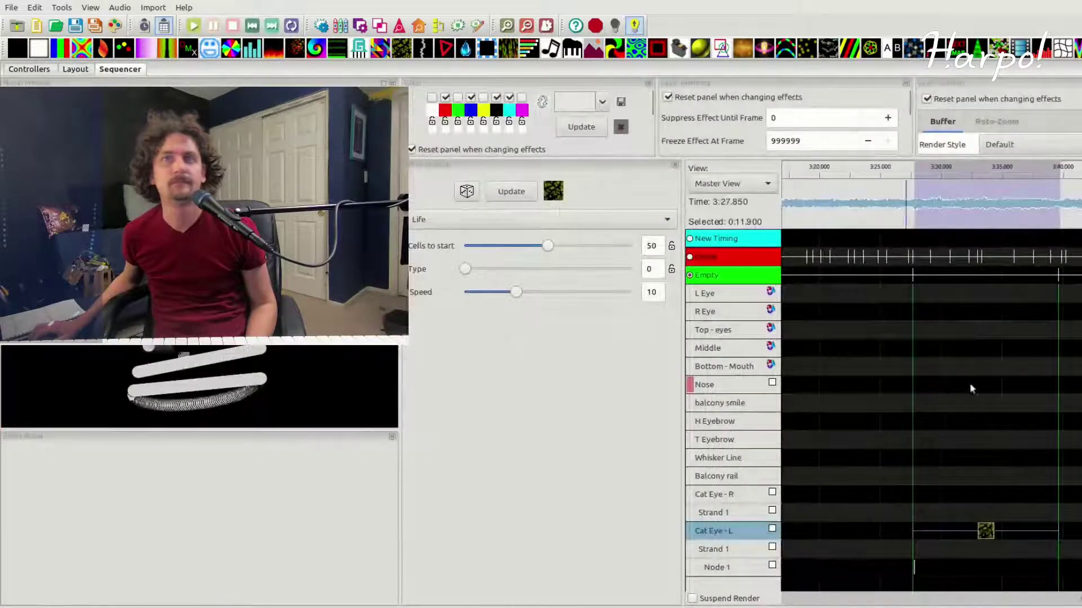
left_click(932, 170)
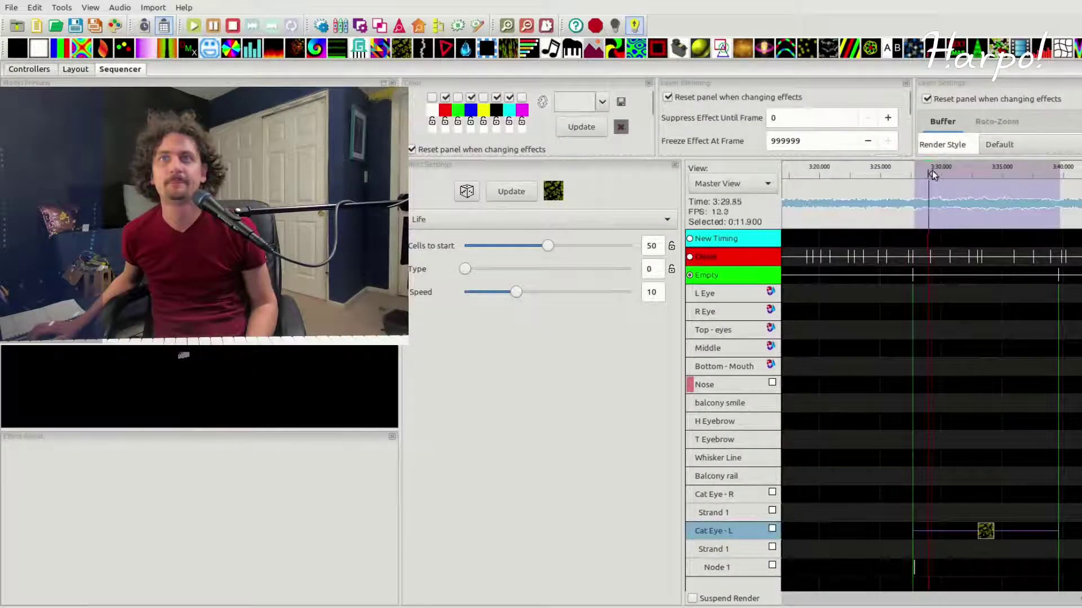
left_click(986, 531)
scroll(507, 217, "down", 2)
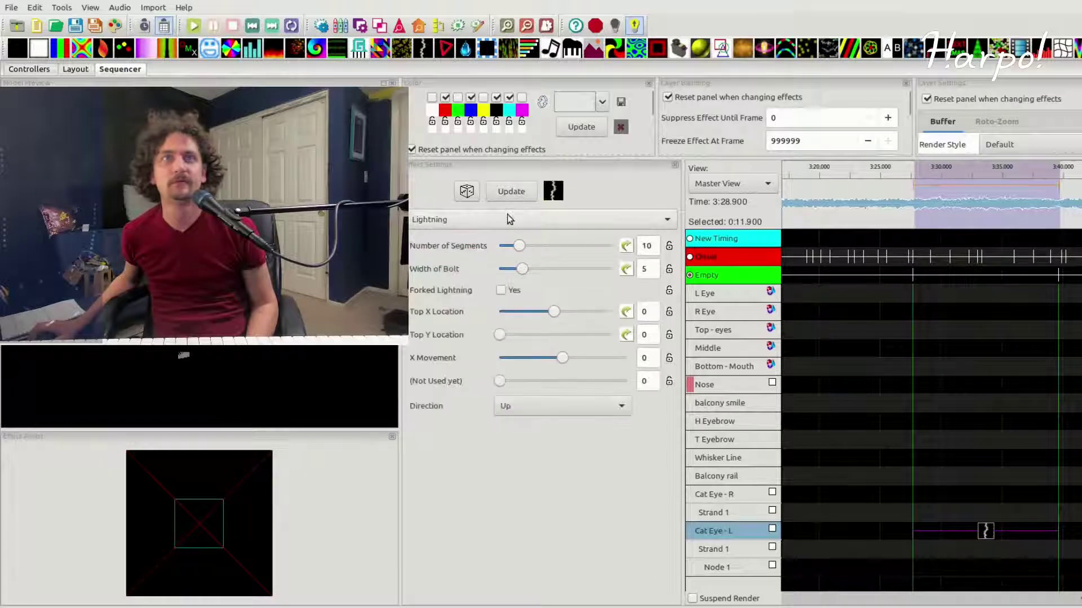
scroll(507, 216, "down", 8)
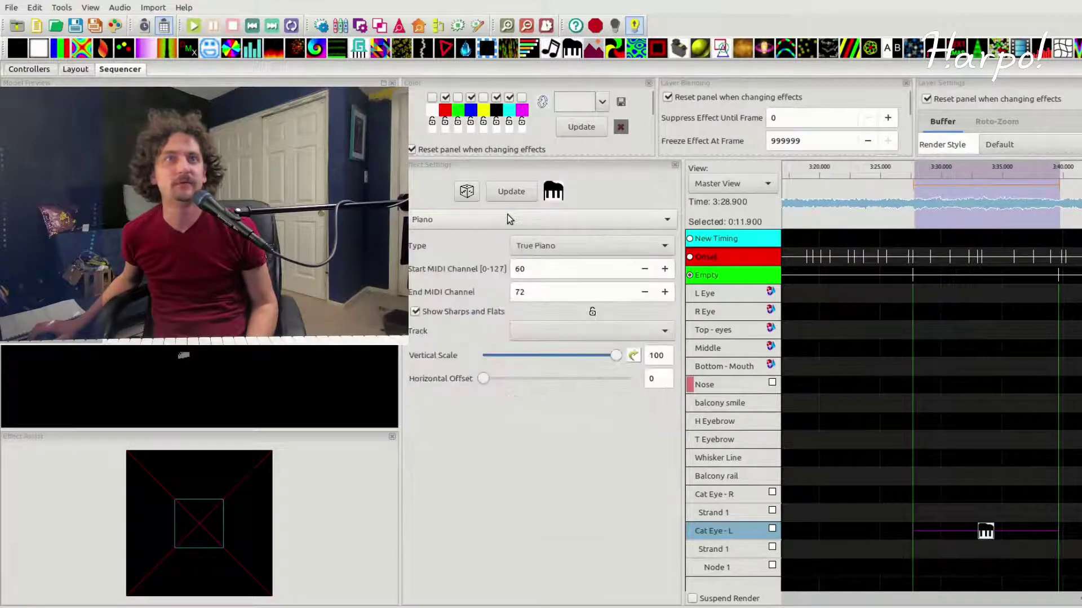
left_click(432, 99)
scroll(471, 220, "up", 6)
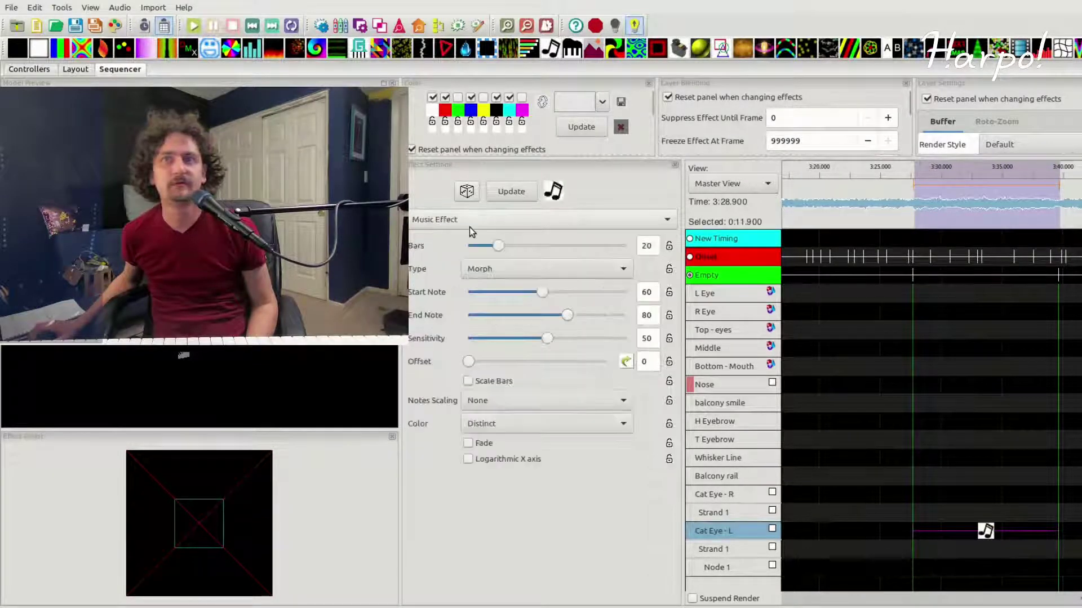
left_click(445, 97)
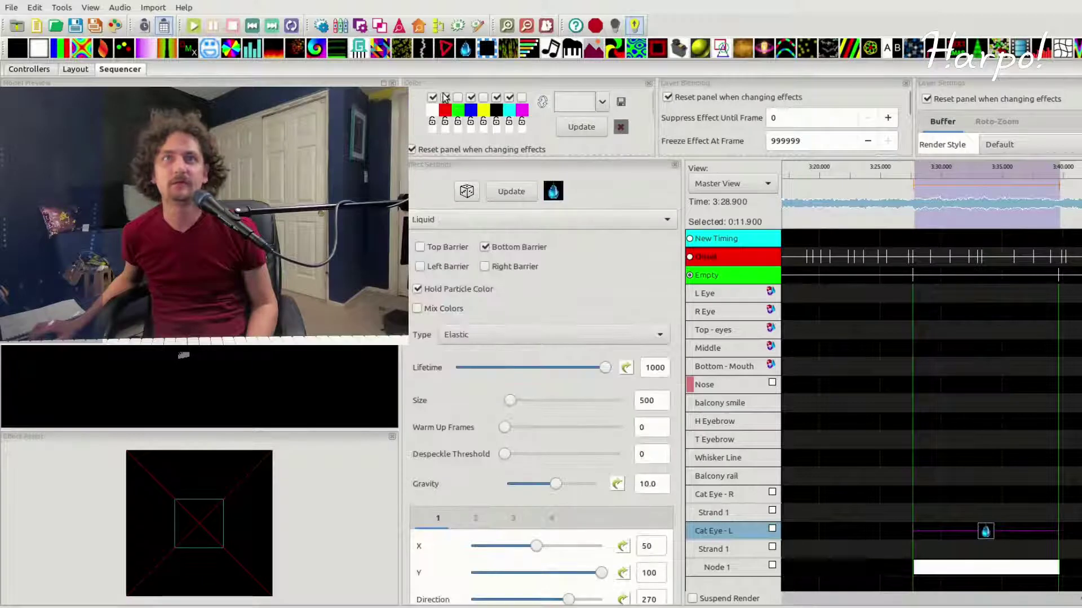
left_click(509, 99)
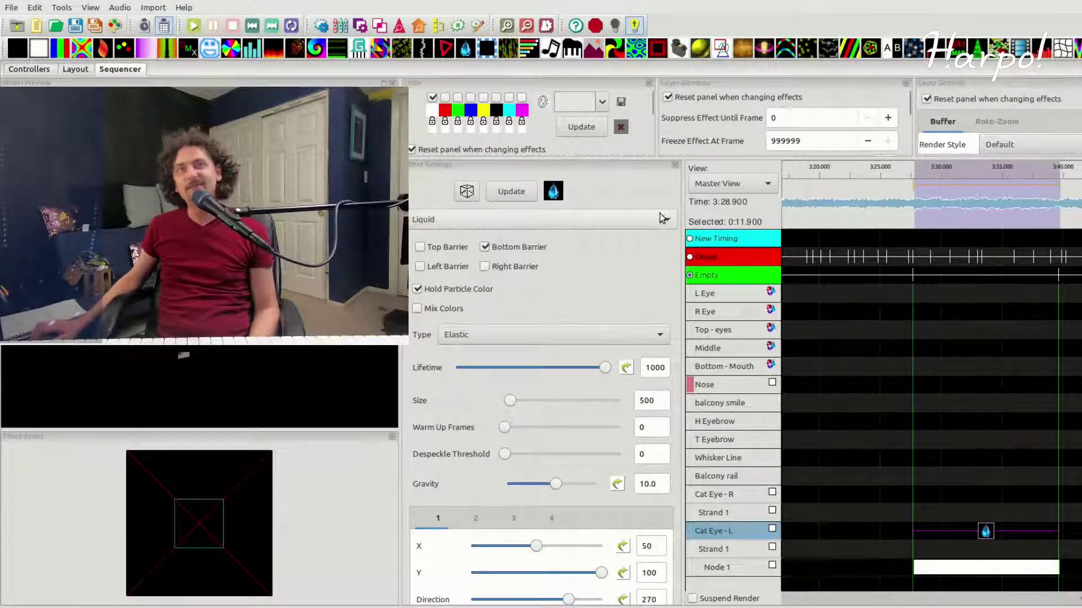
Step: Highlight the Cat Eye - R, L Eye, R Eye and Bottom - Mouth rows in turn to review them
left_click(725, 496)
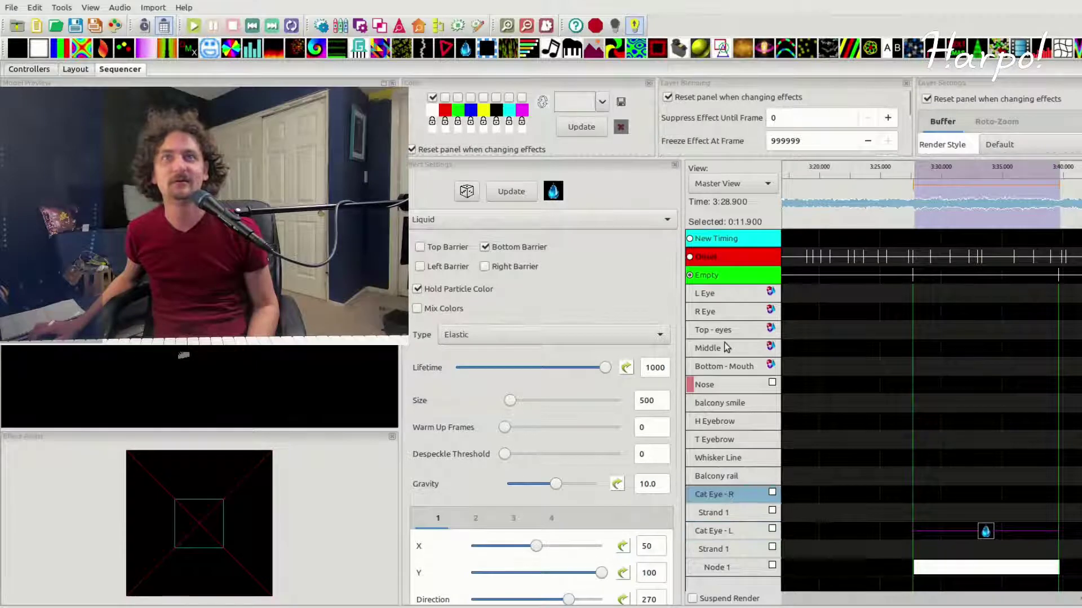
left_click(721, 293)
left_click(721, 312)
left_click(719, 367)
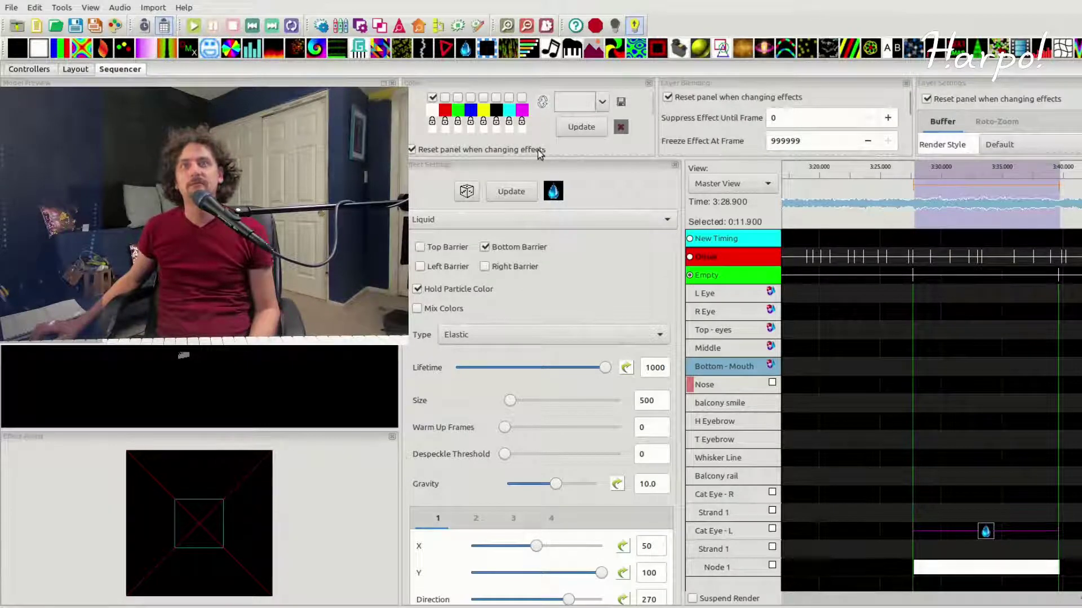
Step: Enlarge the color settings area down past the Value adjustment and play the sequence from about 3:30
scroll(537, 150, "down", 1)
scroll(538, 150, "up", 1)
scroll(544, 151, "down", 1)
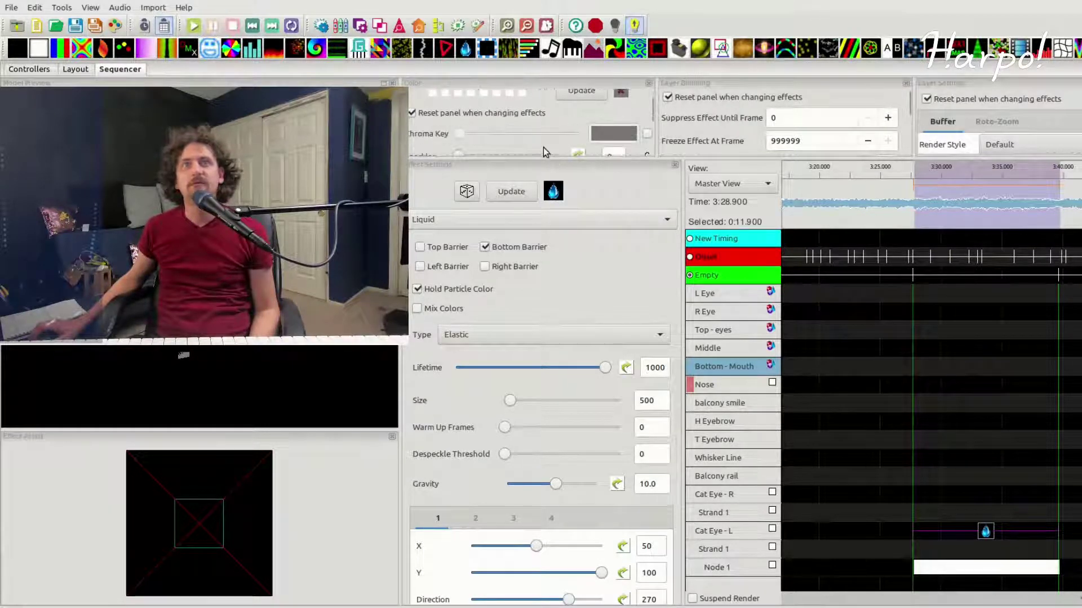
left_click_drag(548, 156, 545, 336)
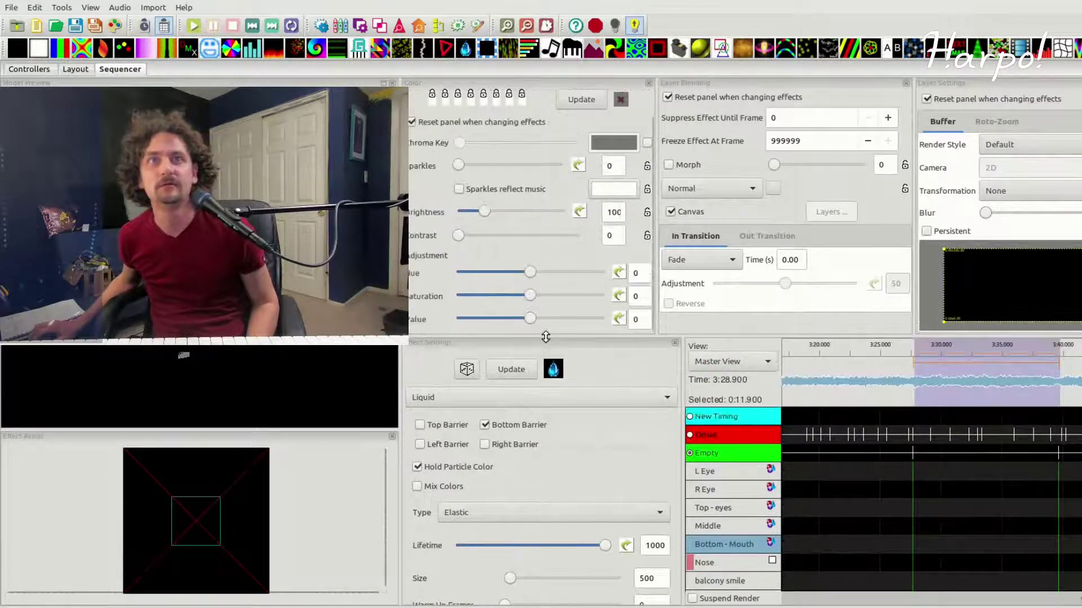
left_click_drag(546, 337, 523, 411)
left_click(936, 421)
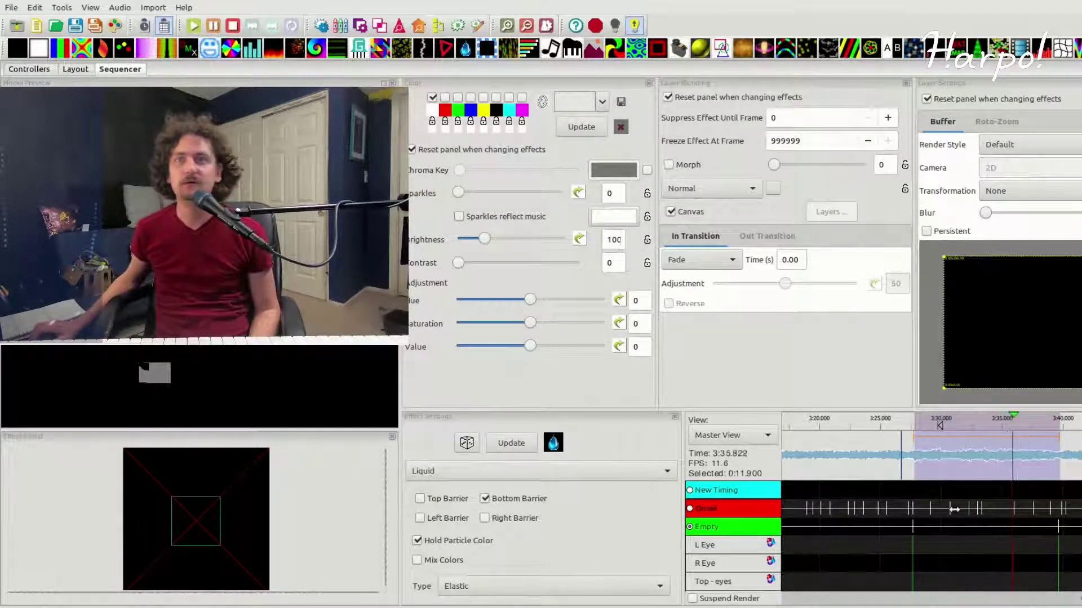
Step: Stop playback and enlarge the sequencer grid so that the full list of model rows fits
key("space")
scroll(939, 545, "down", 3)
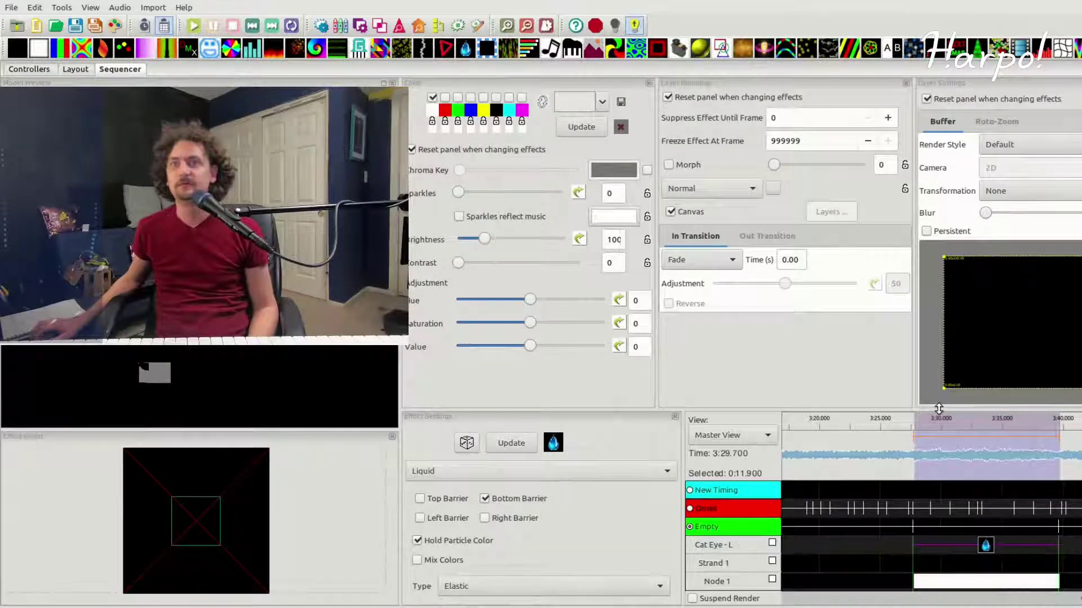
left_click_drag(939, 408, 939, 167)
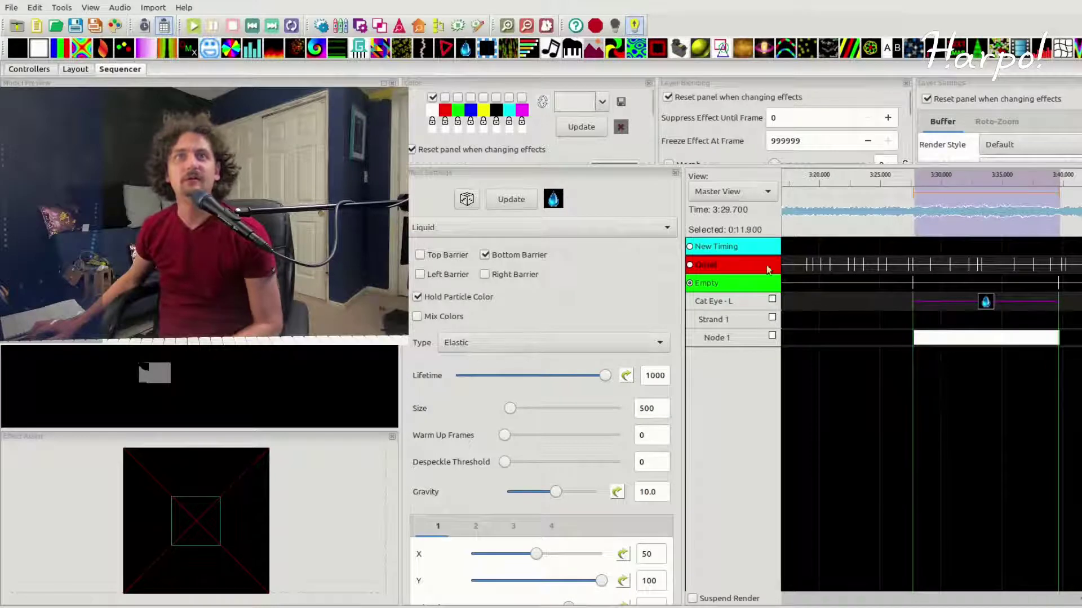
scroll(835, 366, "up", 6)
Step: Examine the model rows from all down to Cat Eye - L, the color presets and the effects across the whole timeline
left_click(718, 300)
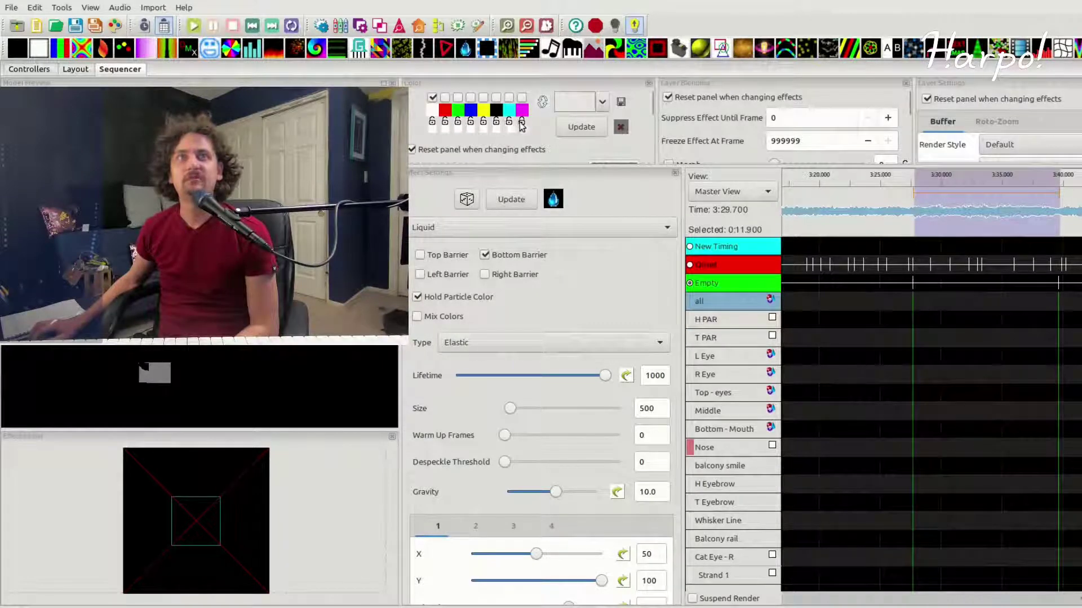
left_click(602, 102)
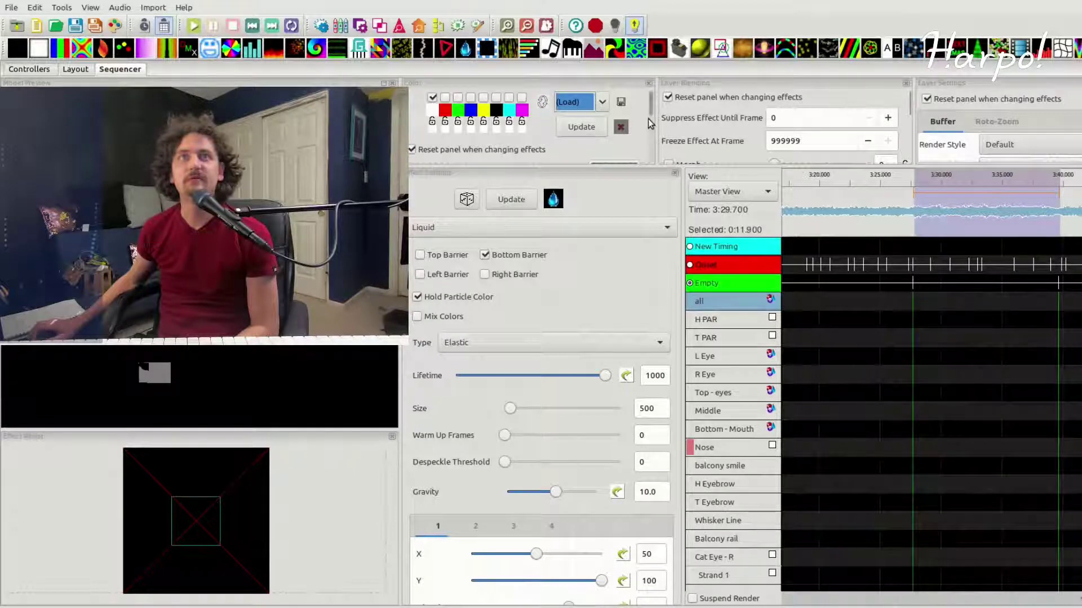
scroll(648, 120, "down", 3)
scroll(646, 120, "up", 3)
scroll(942, 394, "down", 1)
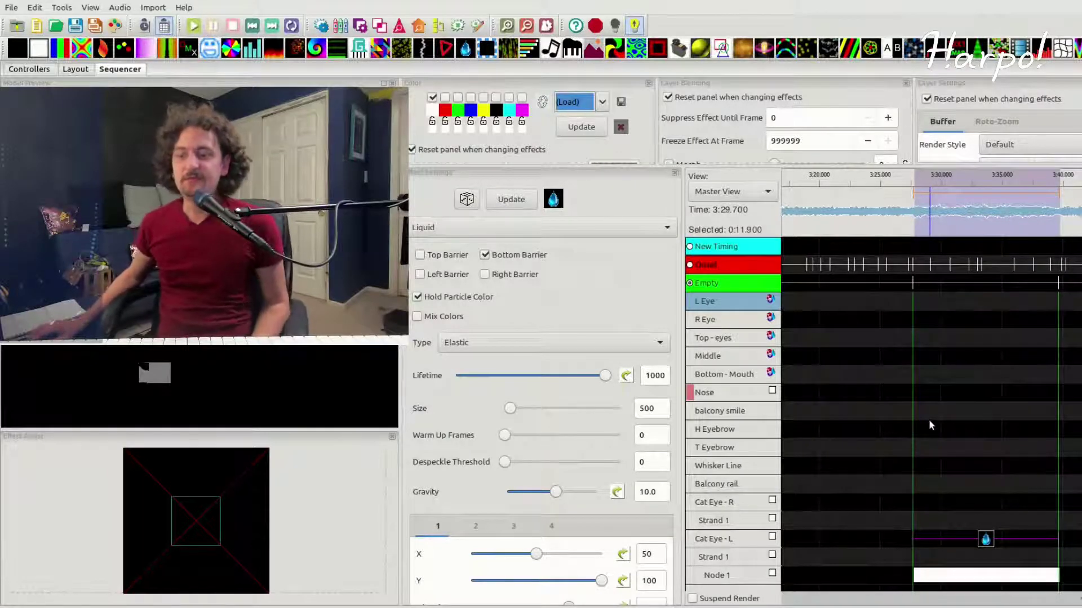
left_click(929, 421)
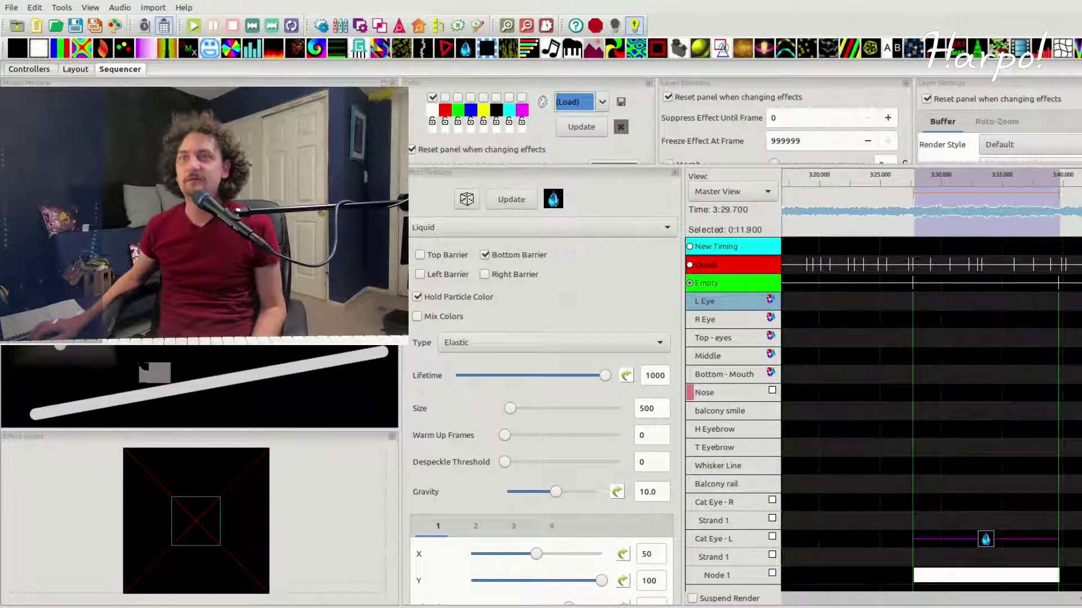
scroll(918, 340, "down", 5)
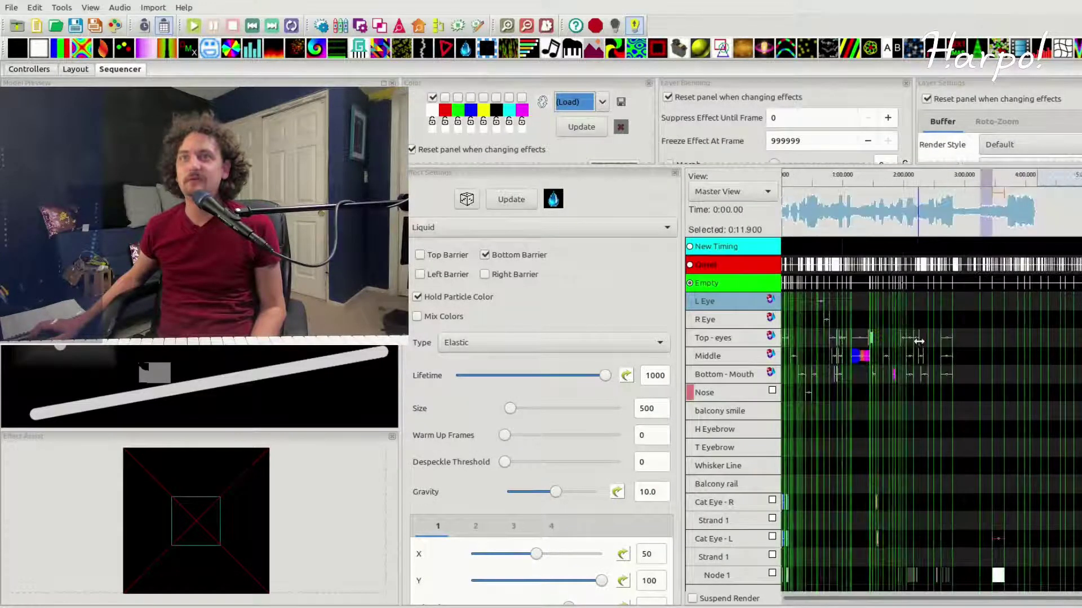
scroll(898, 387, "up", 4)
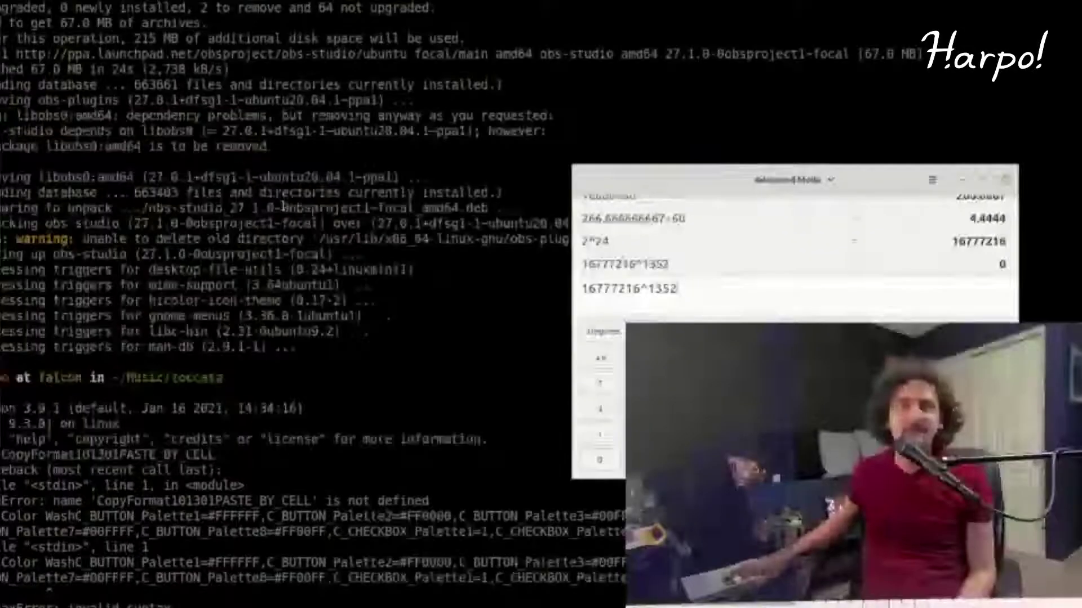
Step: Switch to the calculator and try to evaluate 16777216^1352
key("ctrl+a")
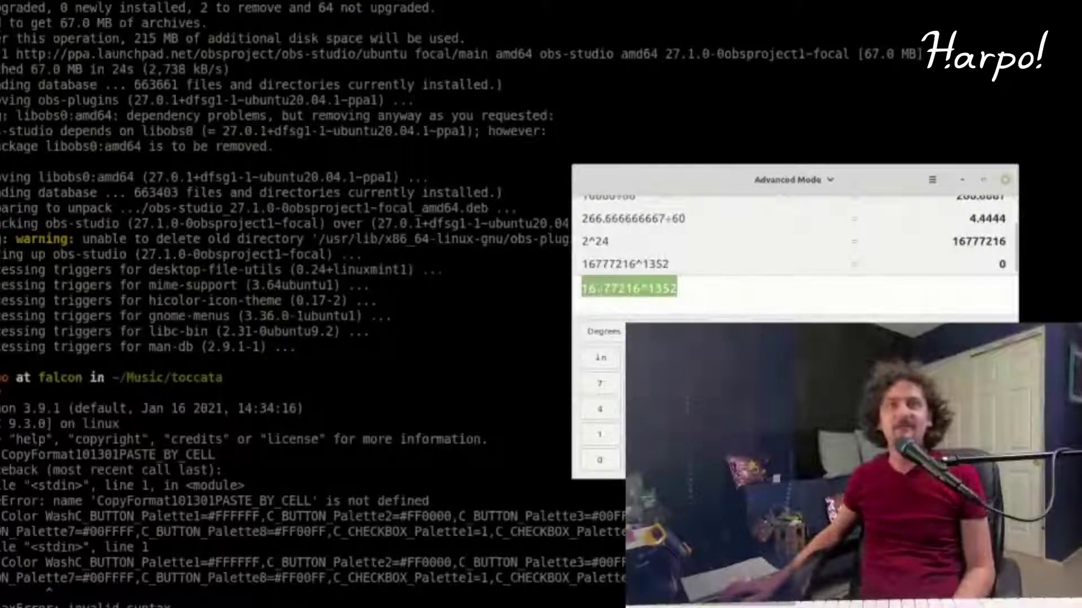
left_click(795, 290)
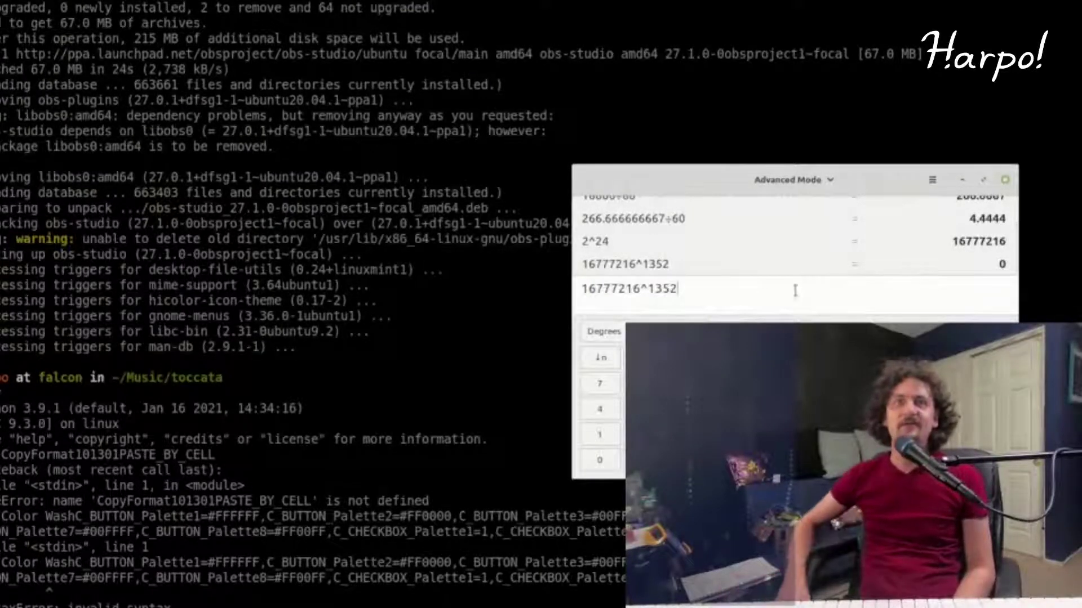
key("Return")
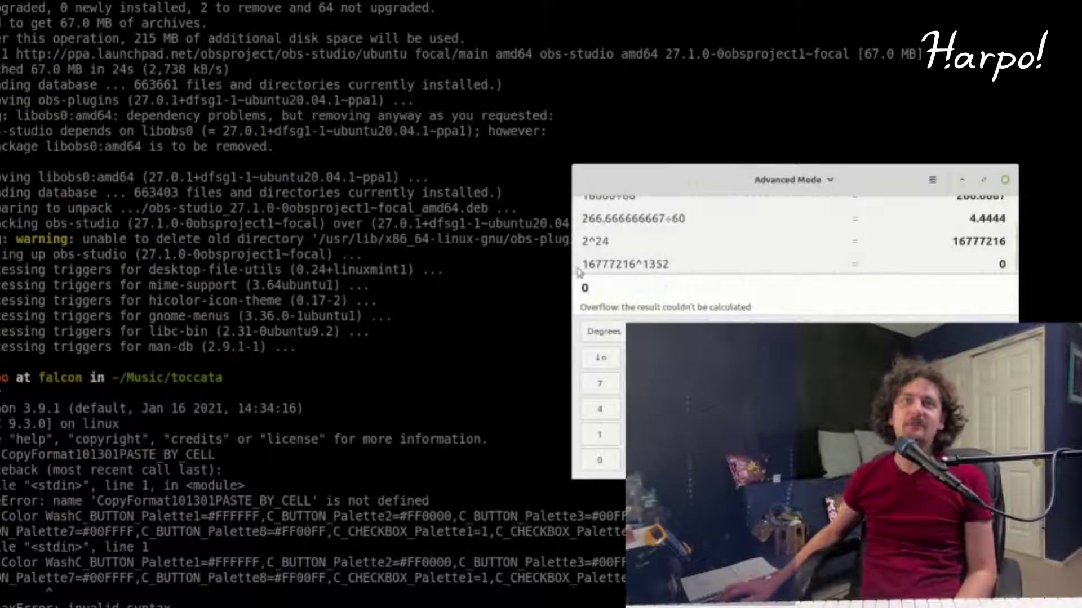
Step: Switch to the Python session in the terminal, evaluate 16777216**1352 and look through the full output
left_click(664, 266)
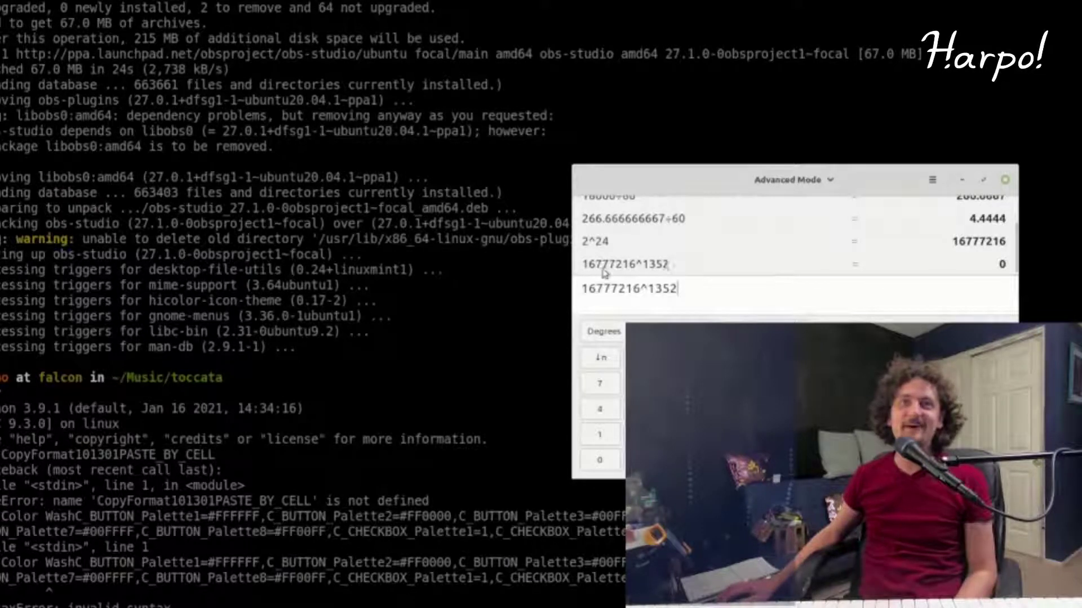
triple_click(597, 298)
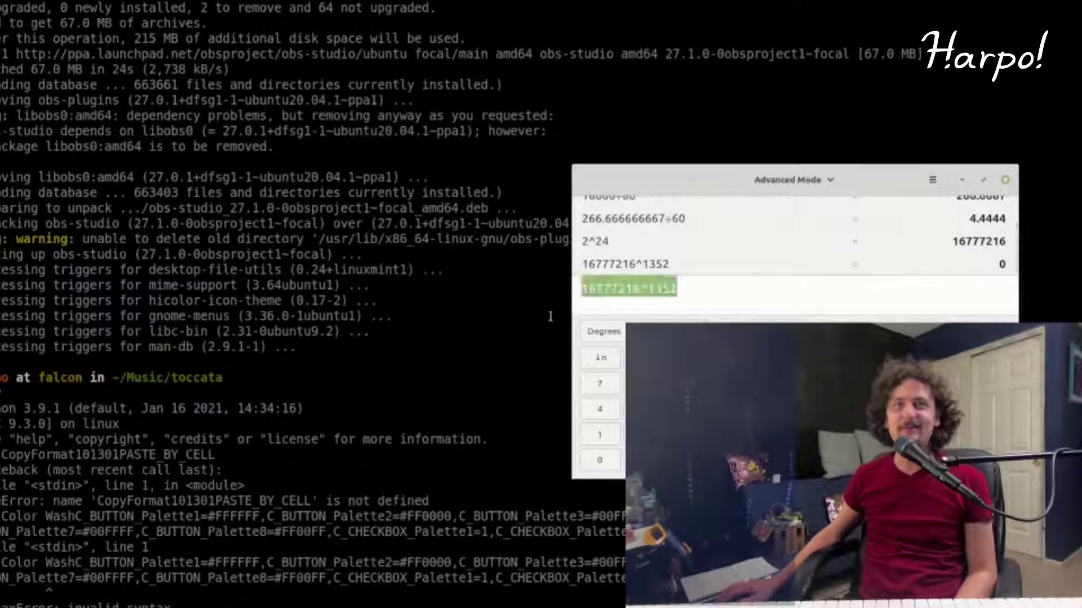
left_click(102, 555)
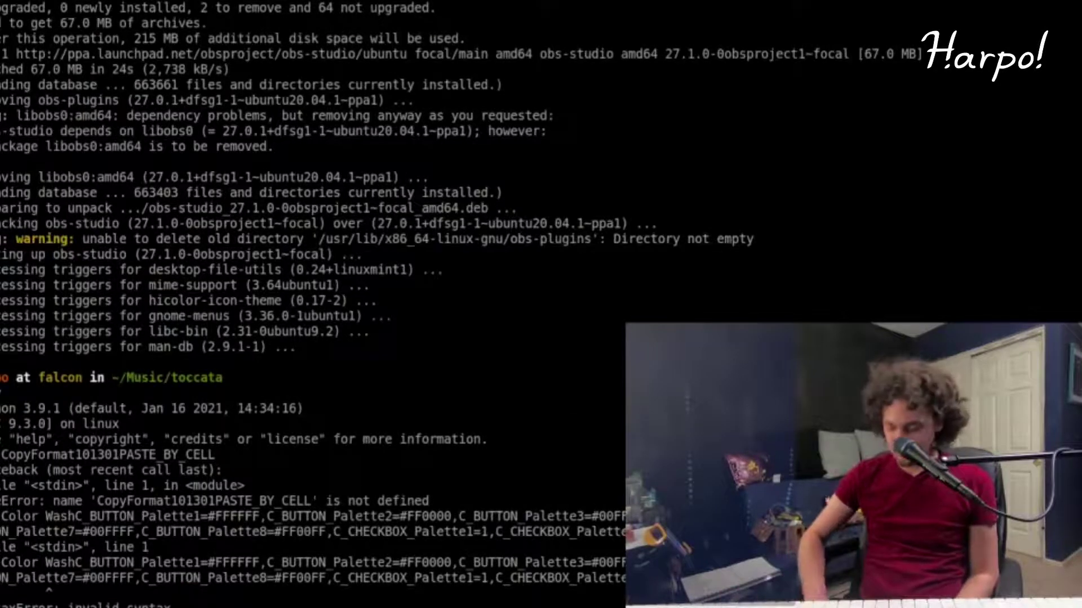
key("Return")
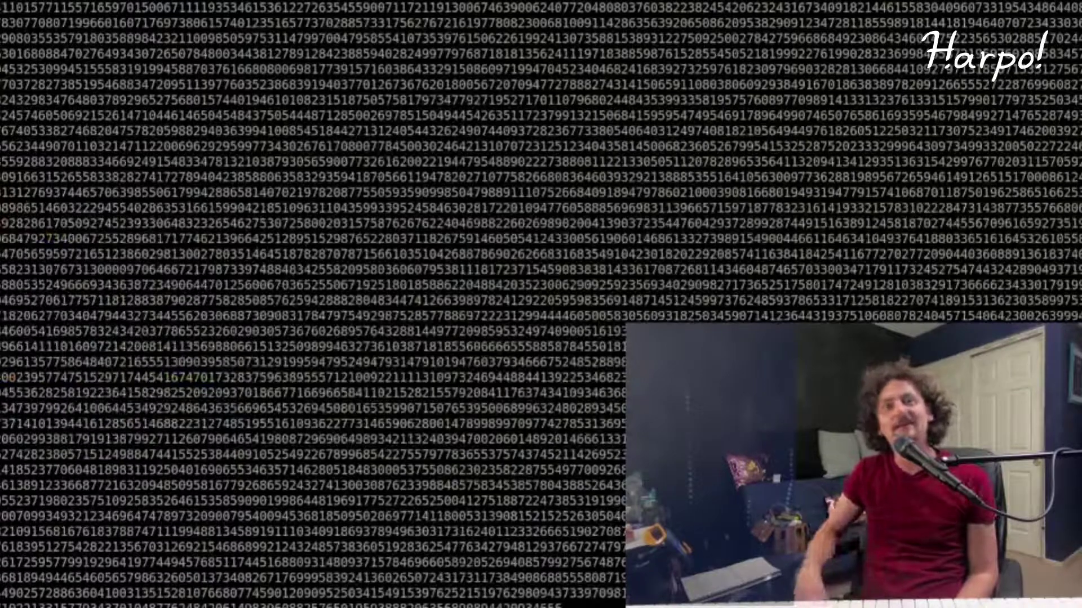
scroll(383, 442, "up", 2)
scroll(383, 442, "up", 7)
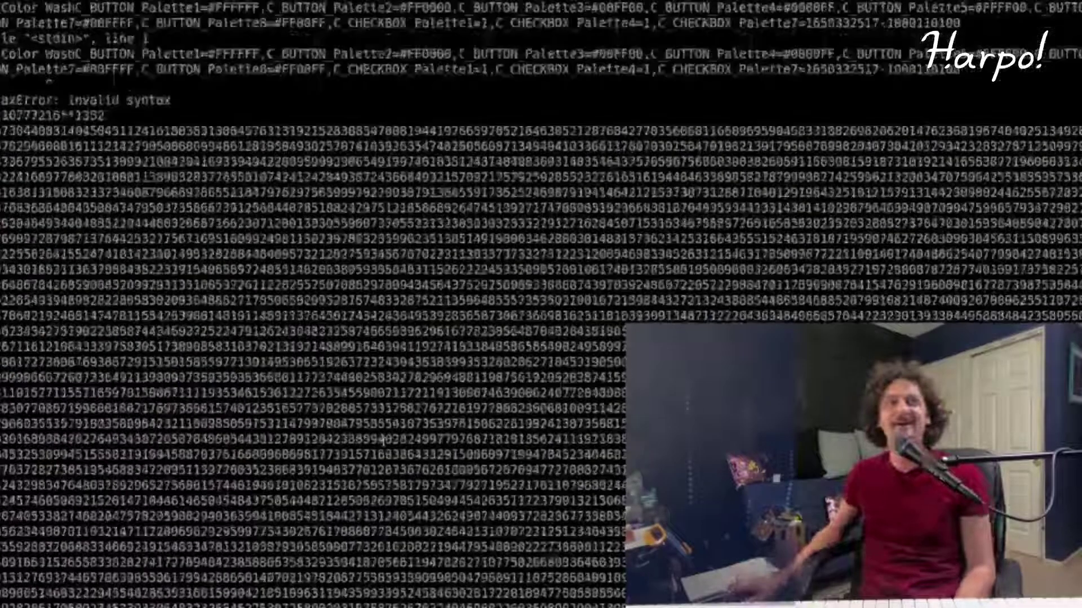
scroll(384, 442, "up", 3)
scroll(381, 442, "down", 3)
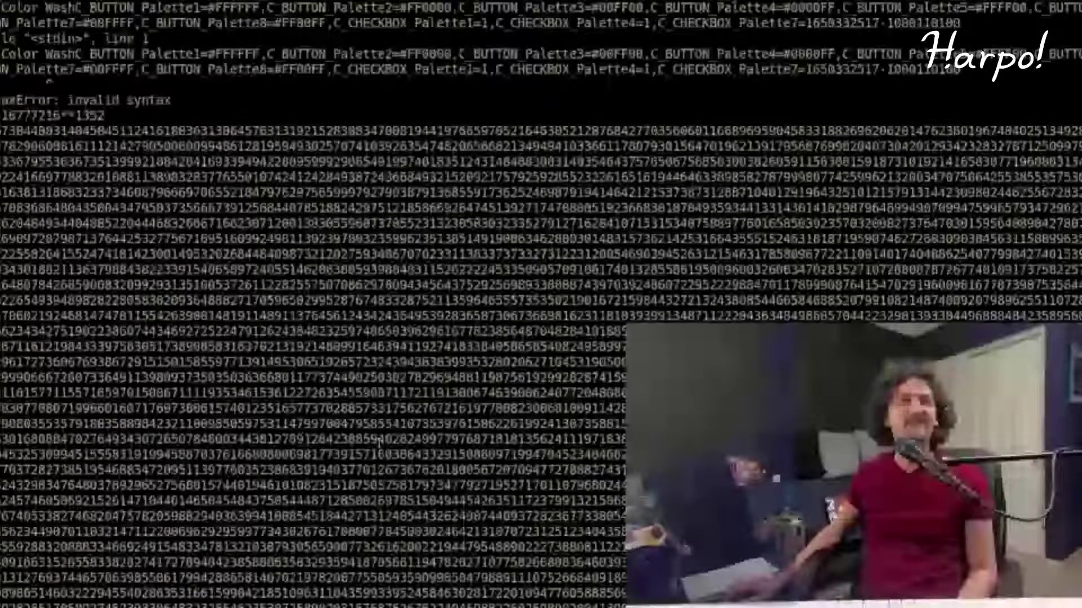
scroll(379, 442, "down", 9)
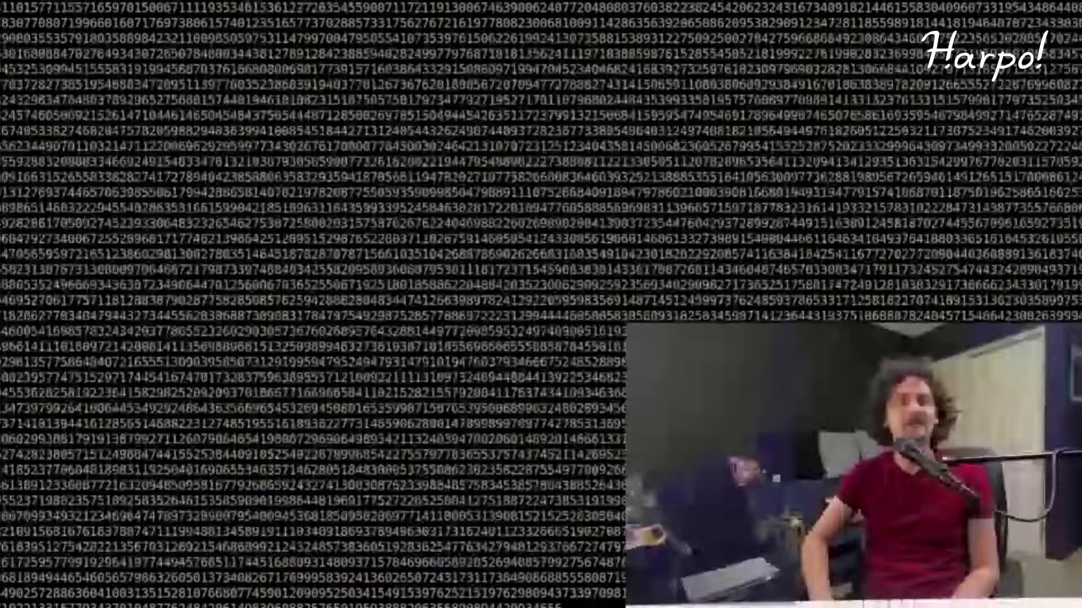
scroll(379, 443, "up", 3)
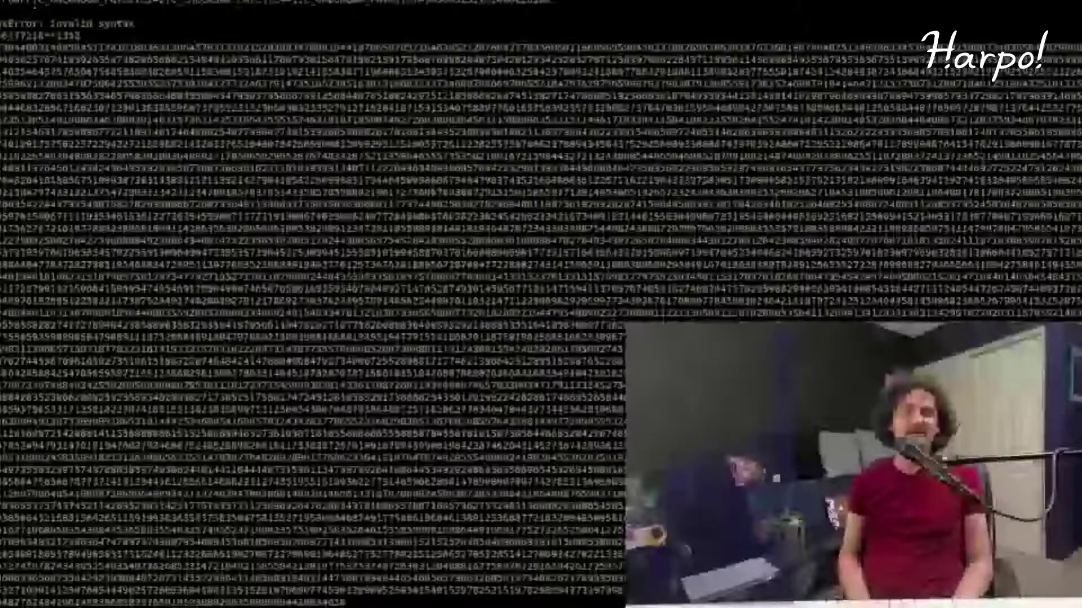
Step: Store 16777216**1352 as x in Python, try ord(x), len(x) and str(len(x)), and count its digits with len(str(x))
scroll(541, 304, "down", 1)
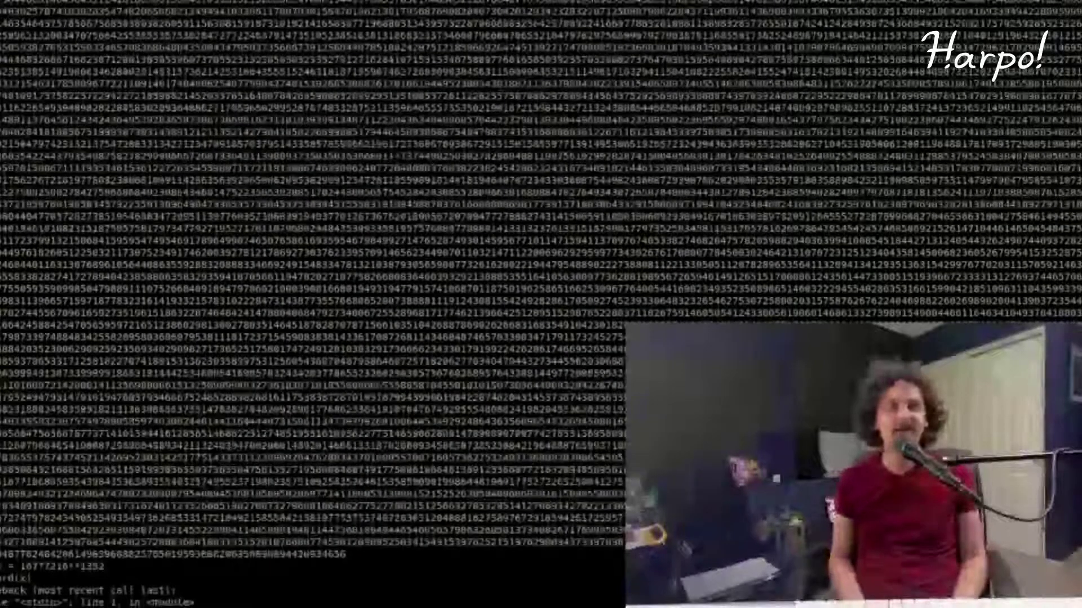
scroll(313, 304, "down", 1)
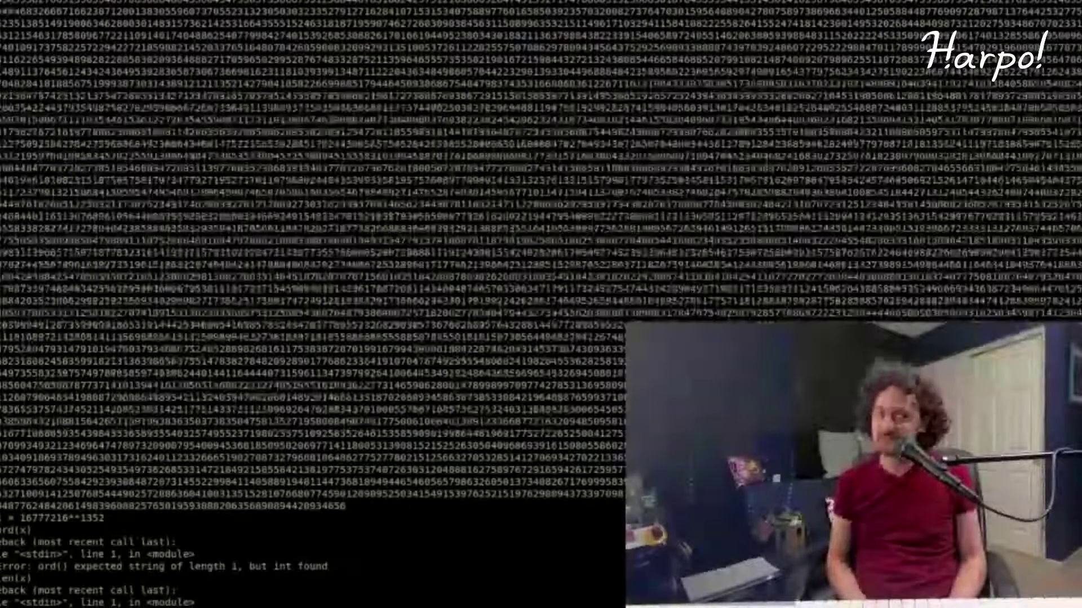
scroll(313, 304, "down", 1)
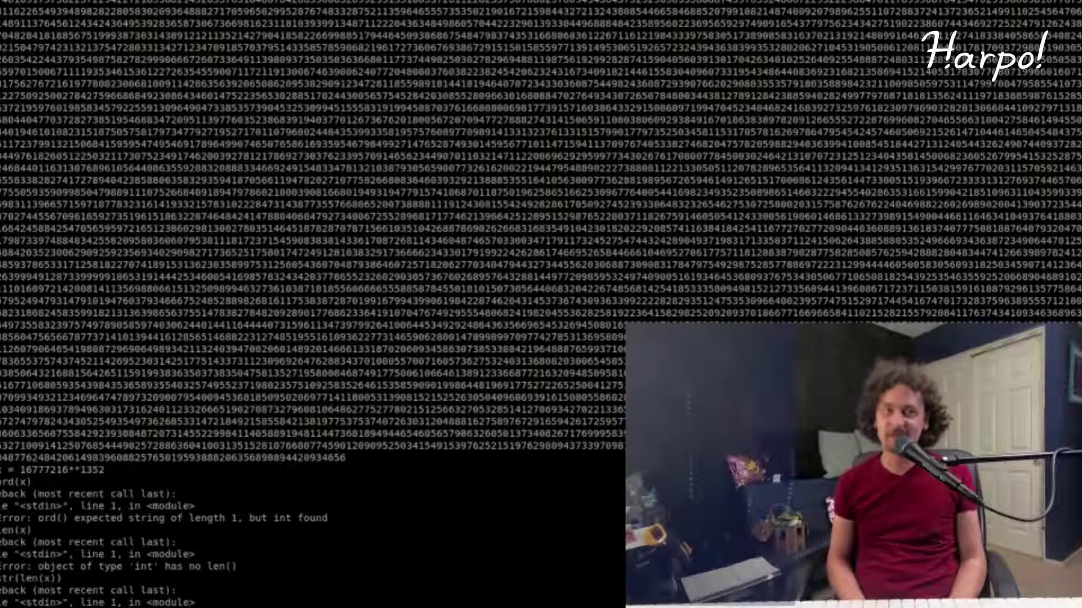
key("Return")
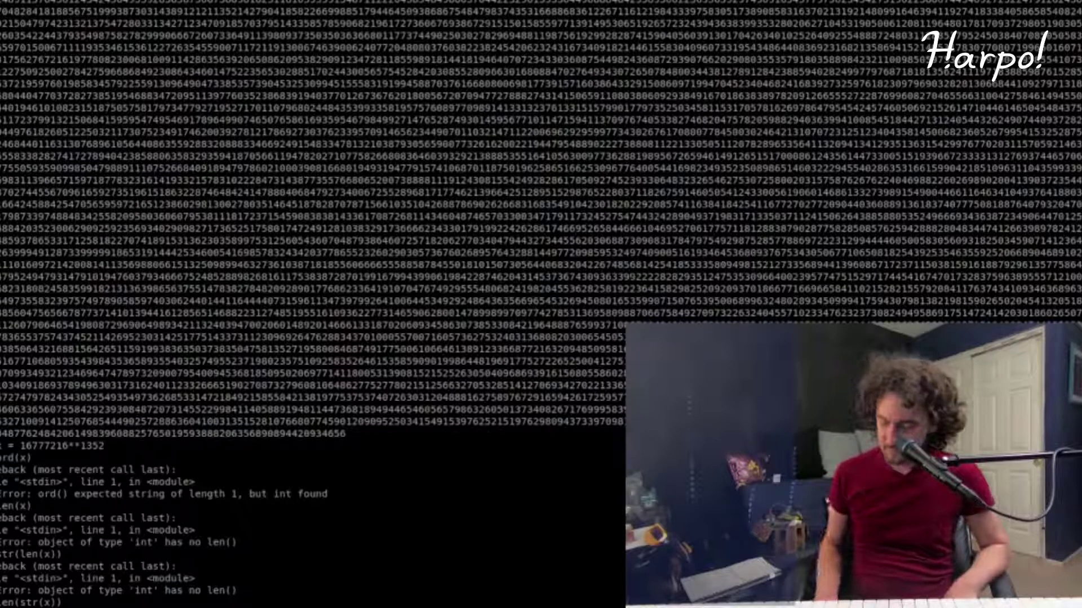
Step: Evaluate 2**1352 in Python and count its digits with len(str(2**1352))
key("Return")
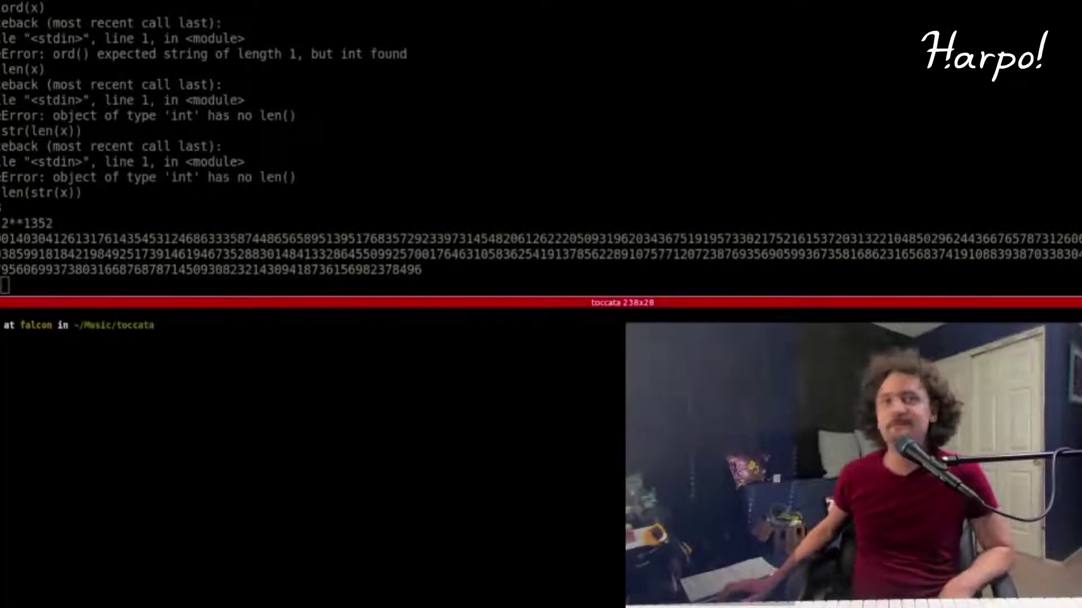
left_click(504, 193)
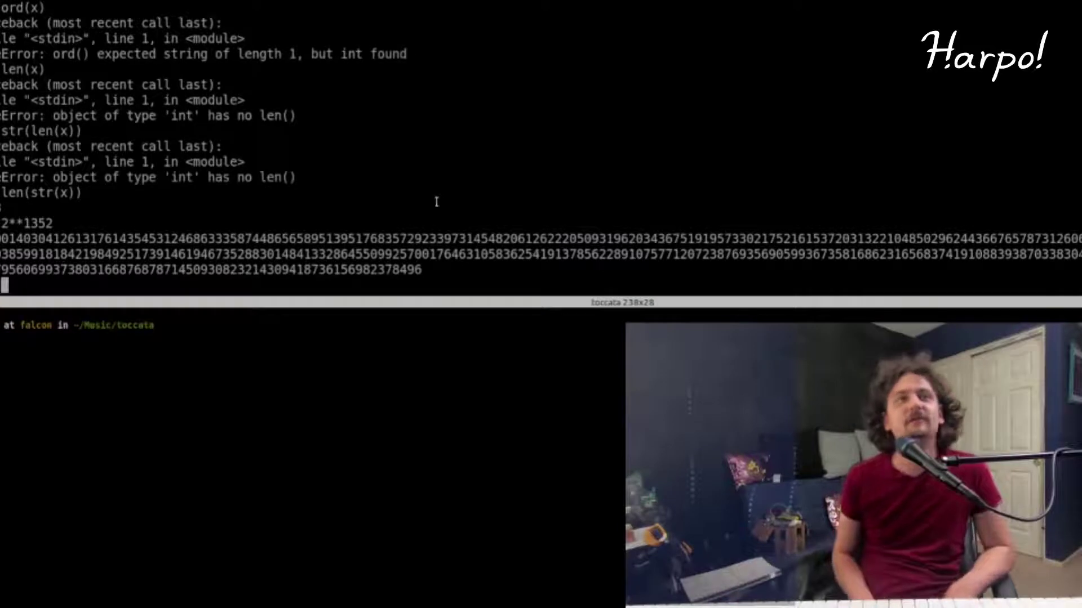
key("Up")
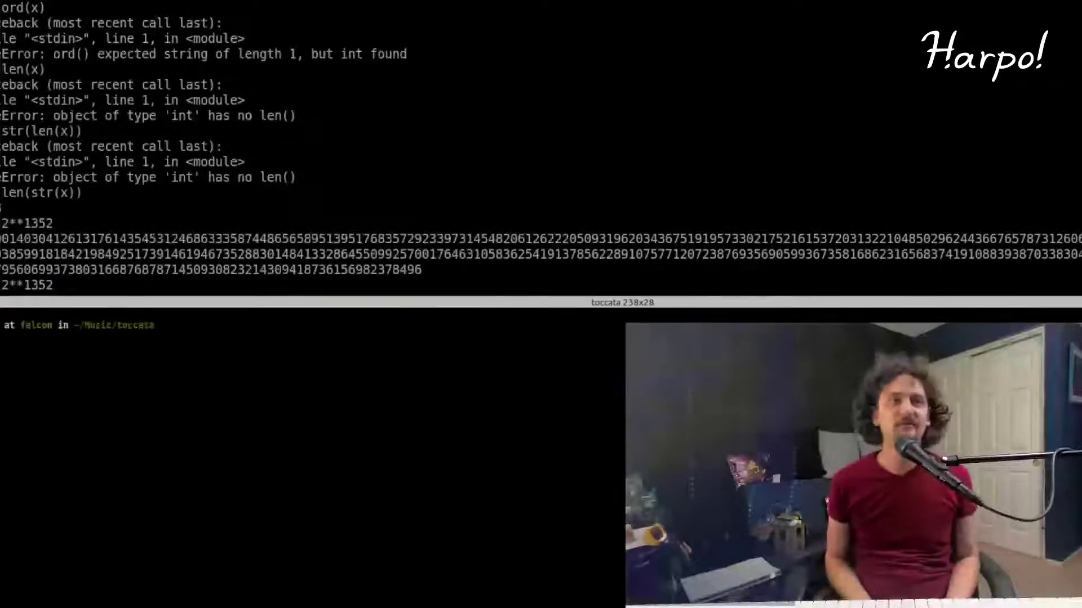
key("Home")
type("len(str(")
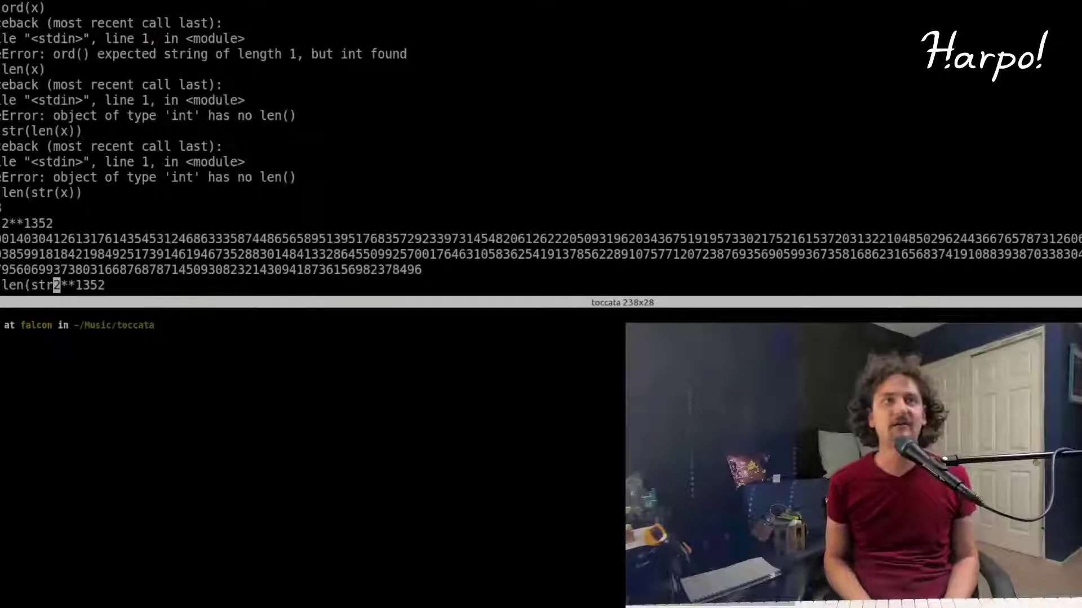
key("End")
type("))")
key("Return")
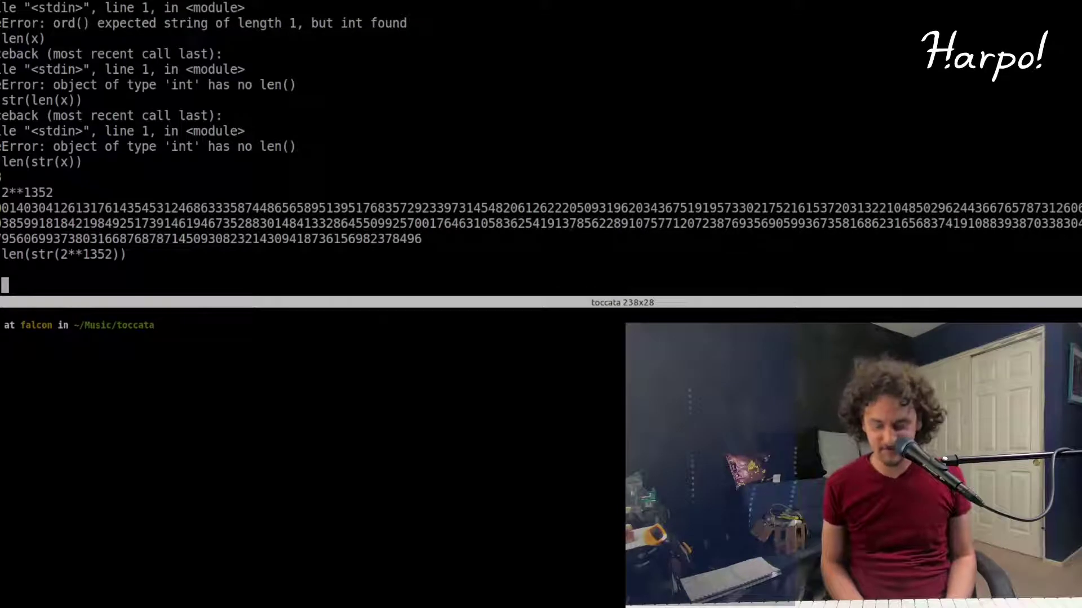
Step: Evaluate 10**80 in the Python session as a comparison figure
type("10**80")
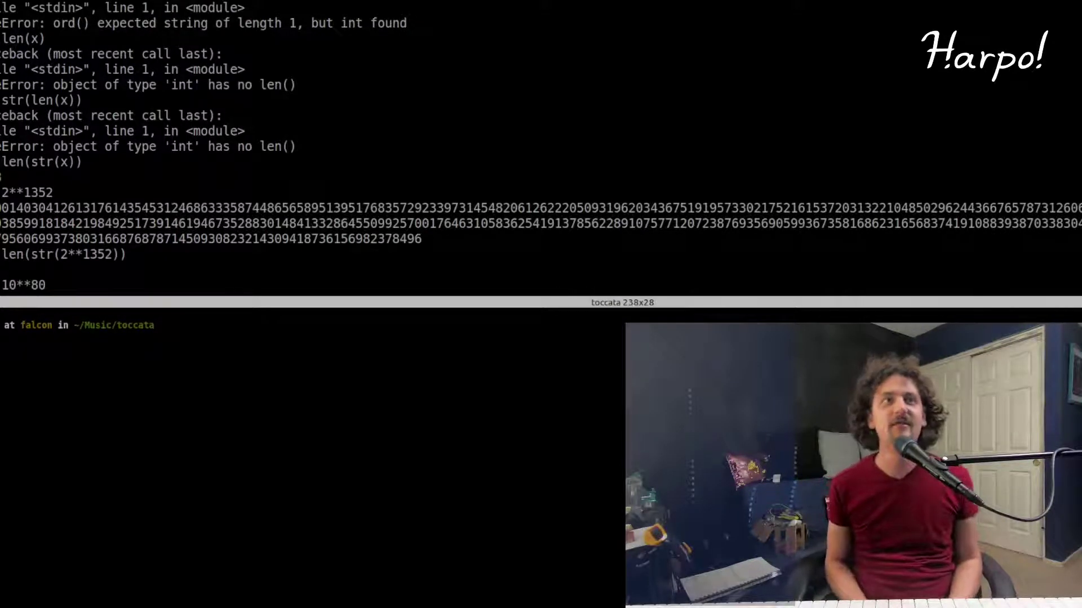
key("Return")
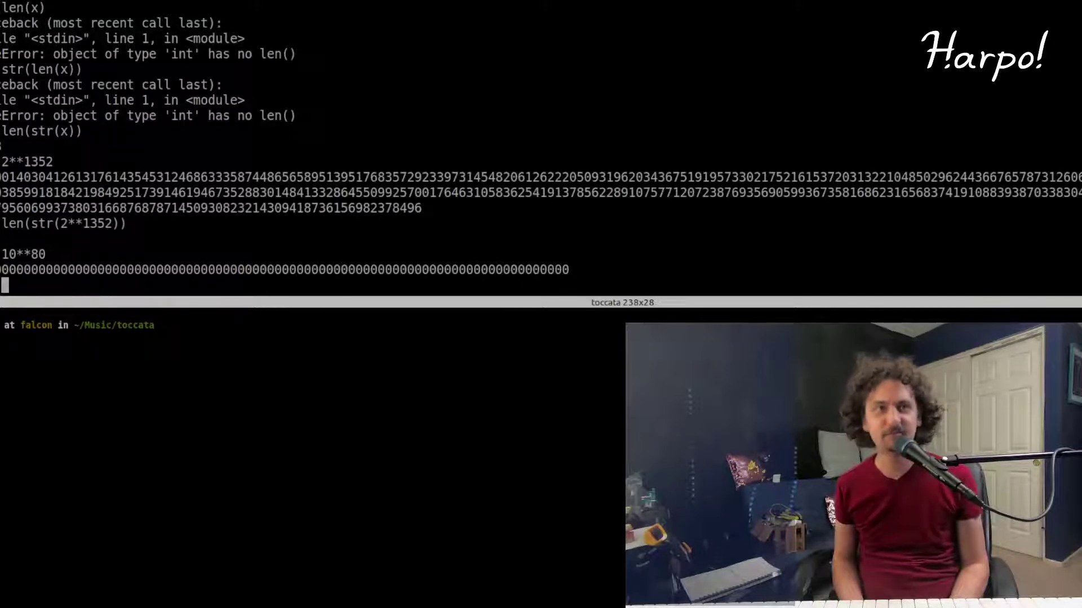
Step: Switch to the web browser, search for "age of the universe seconds" and look through the results
key("alt+Tab")
key("alt+Tab")
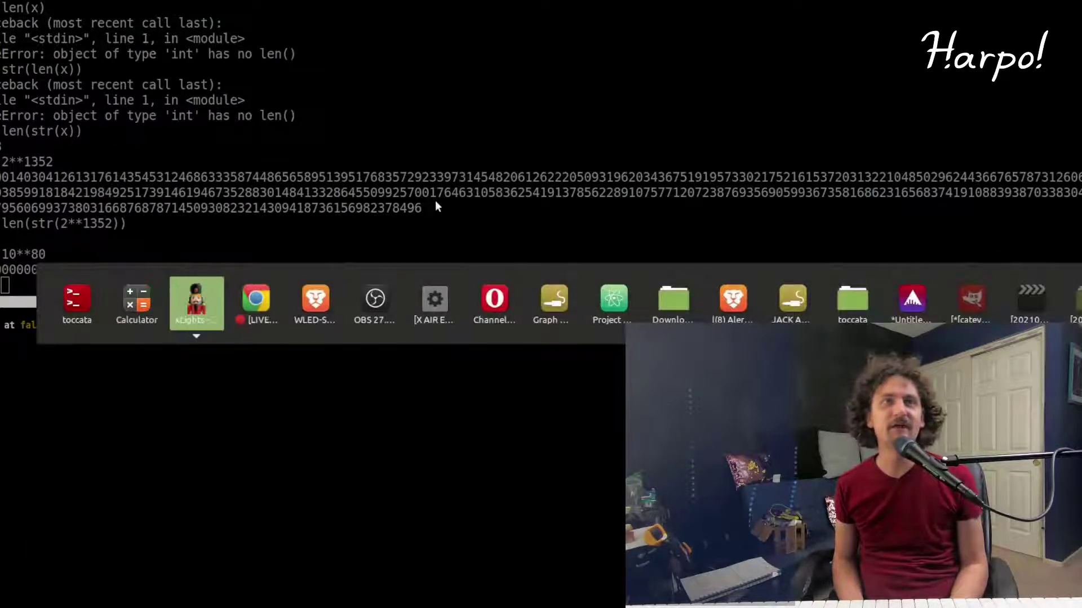
key("ctrl+l")
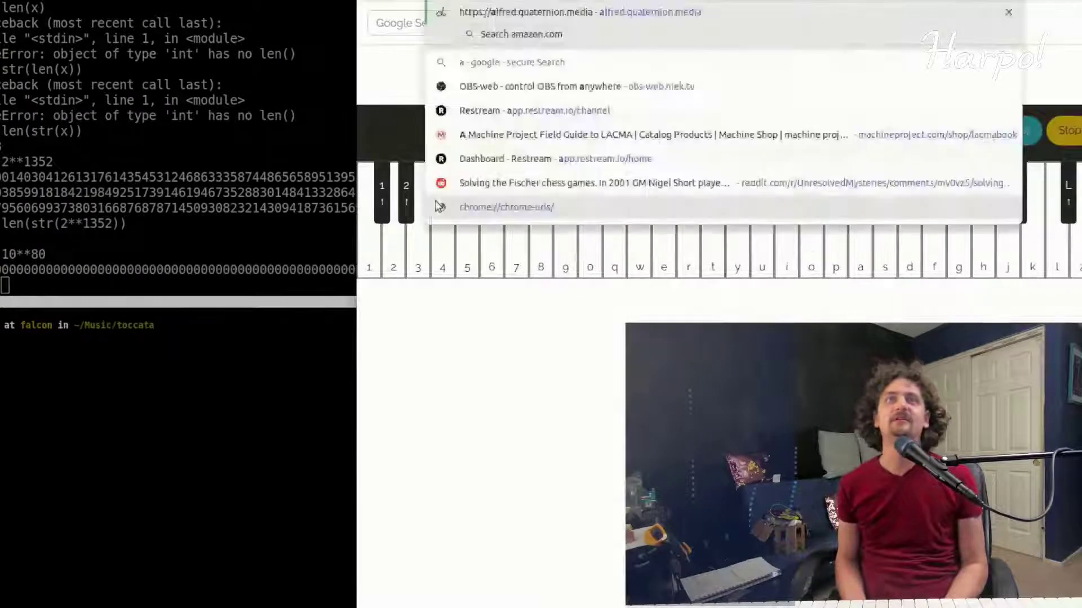
type("age of the unive")
type("rse second")
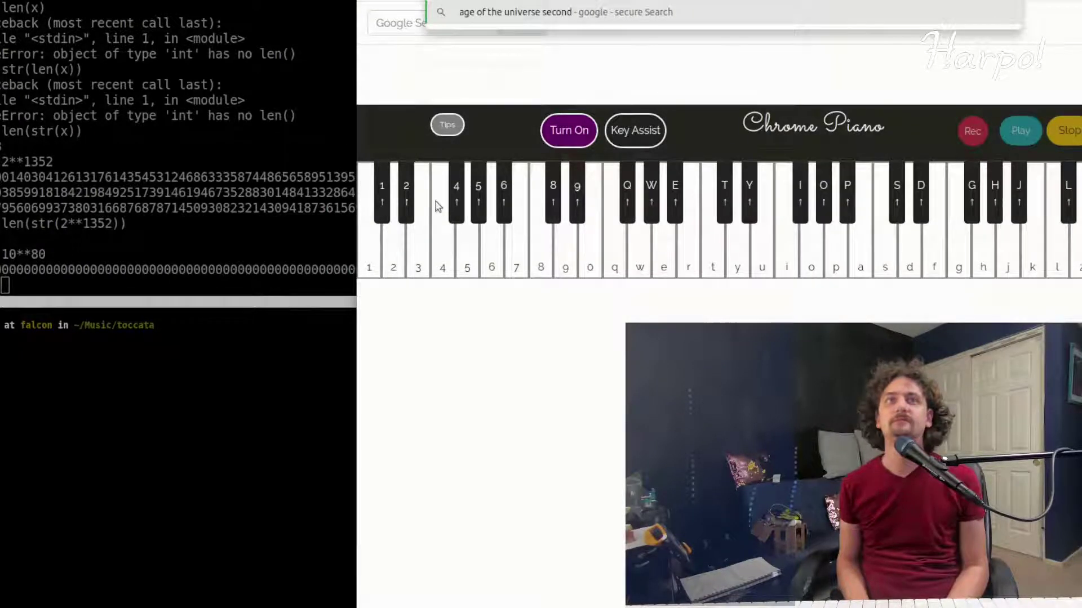
key("Return")
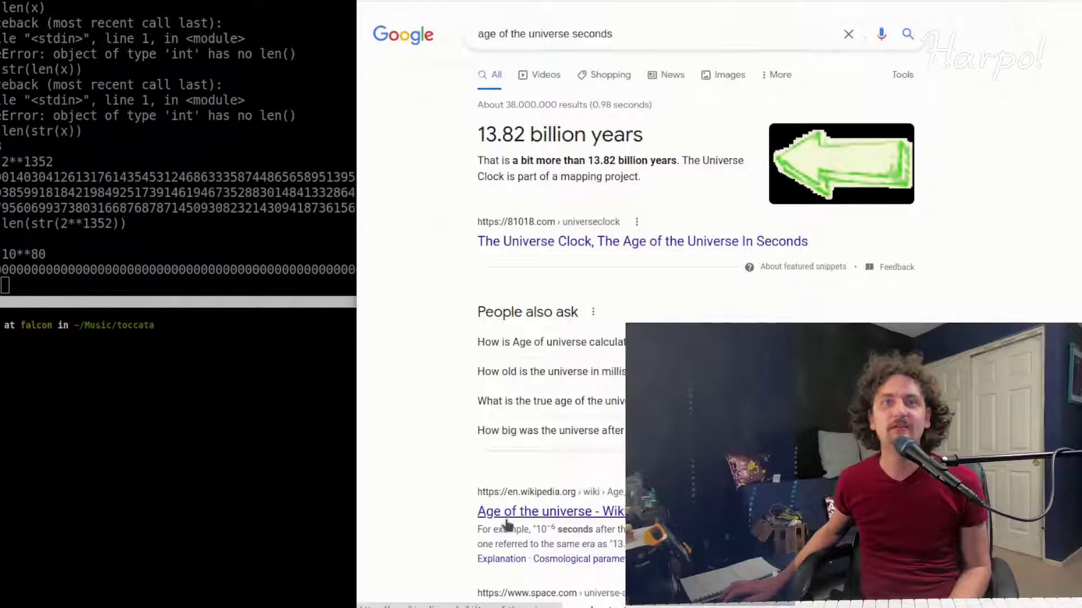
scroll(506, 524, "down", 4)
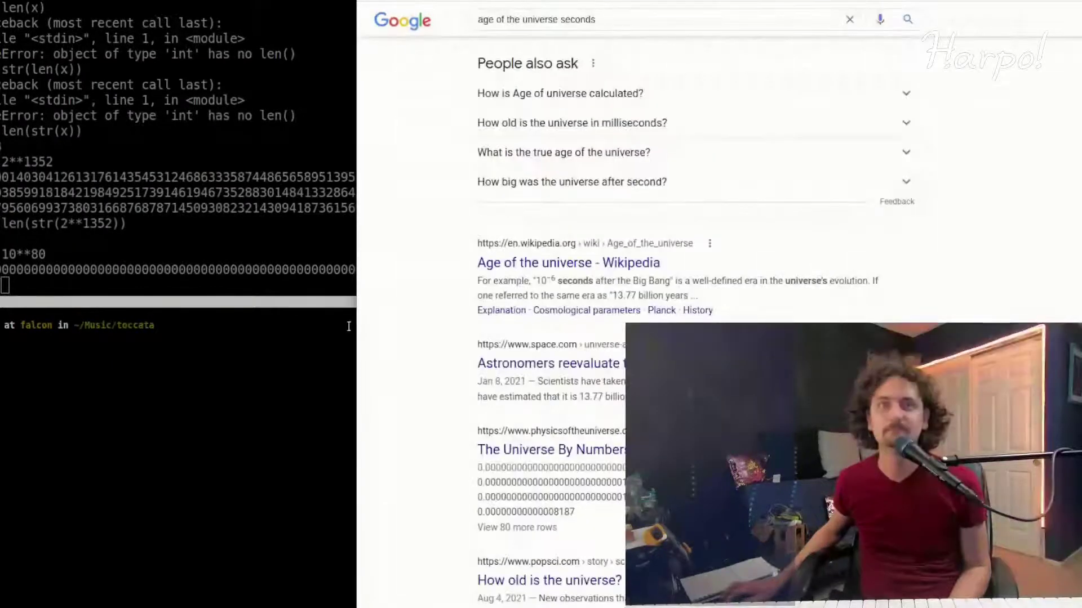
Step: Look up "age of the universe seconds" on WolframAlpha, dismiss the math input hint and read the result
triple_click(593, 19)
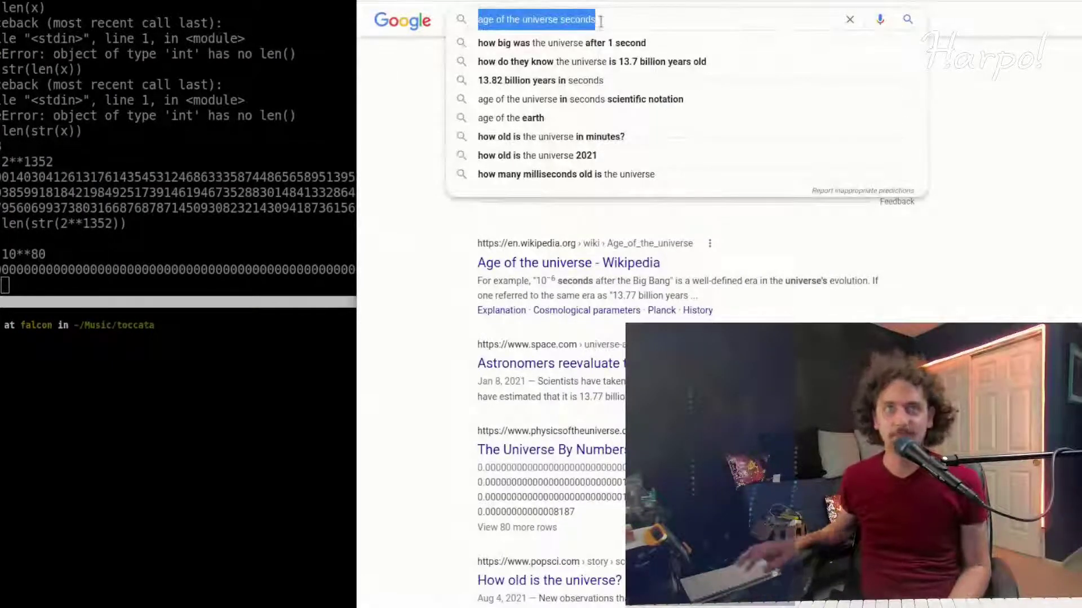
key("ctrl+Tab")
key("ctrl+Tab")
key("ctrl+l")
type("wolf")
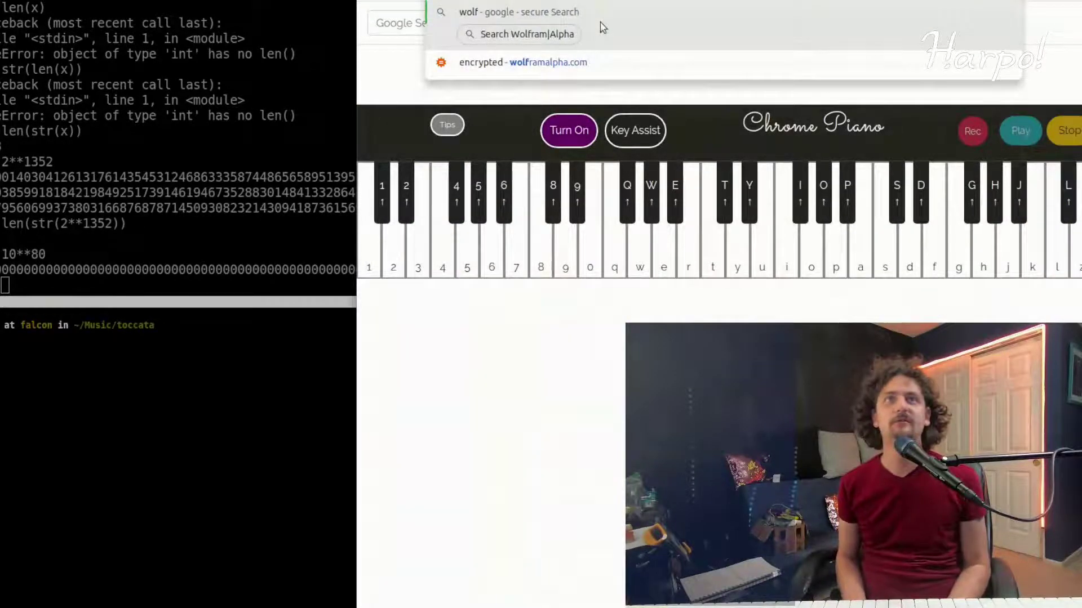
key("Tab")
key("Return")
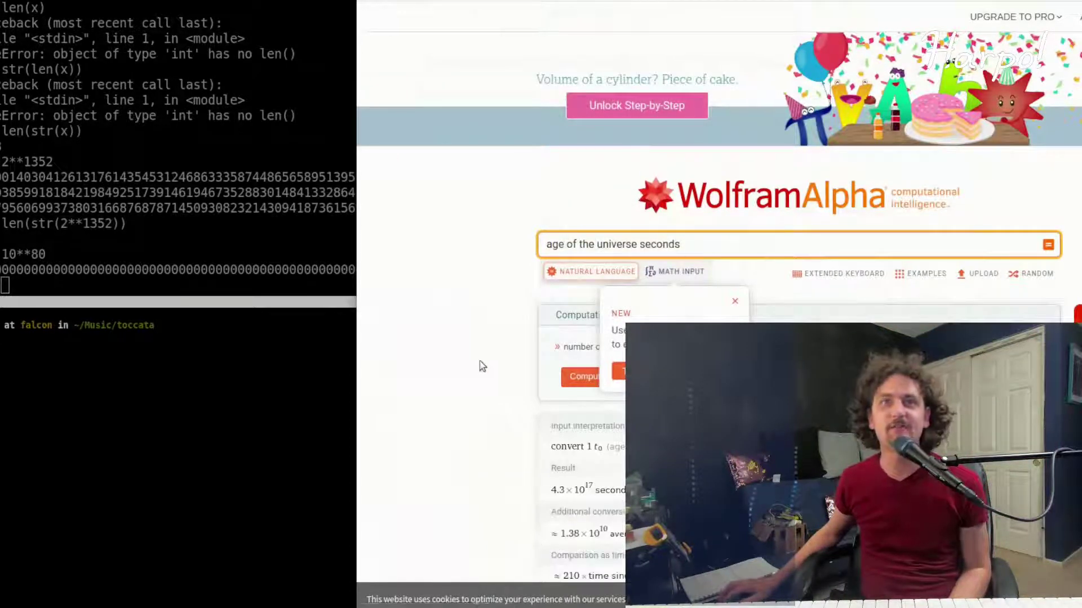
left_click(734, 302)
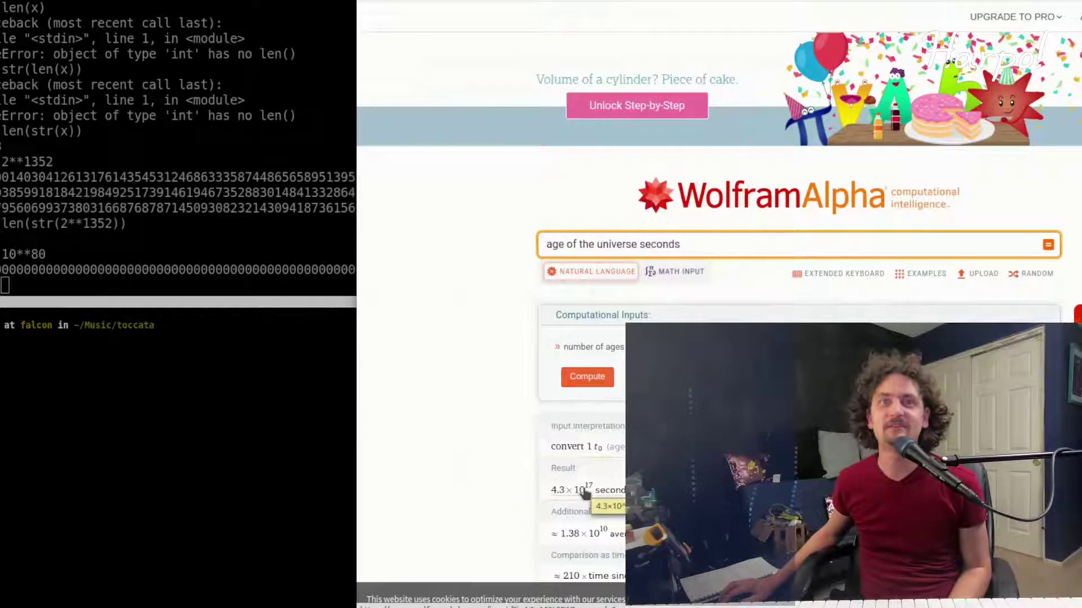
scroll(563, 496, "down", 1)
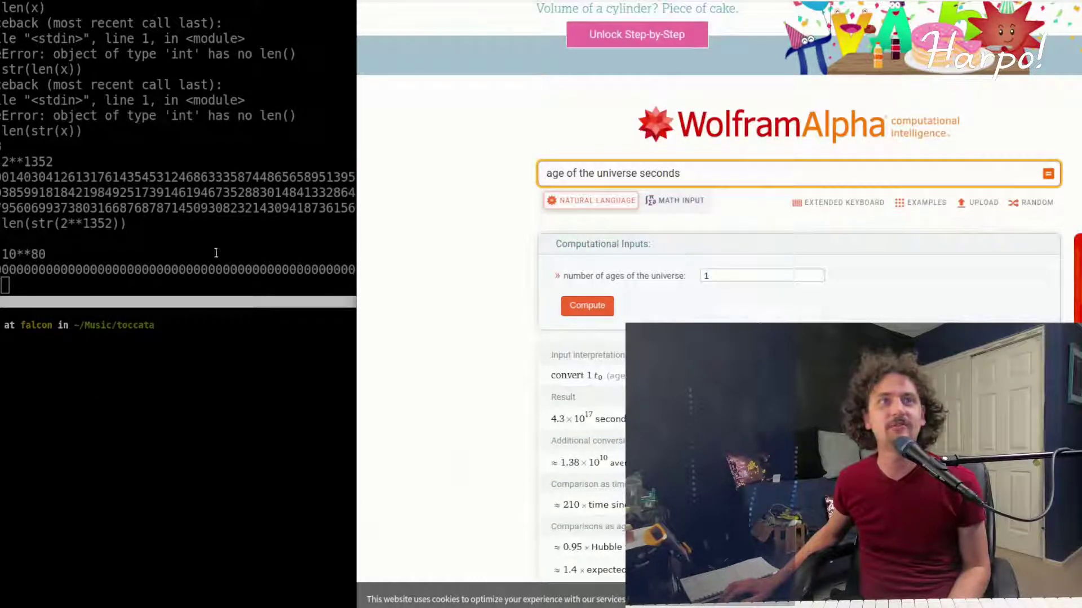
Step: Switch back to the terminal and evaluate 10**17 in the Python session
key("super+f")
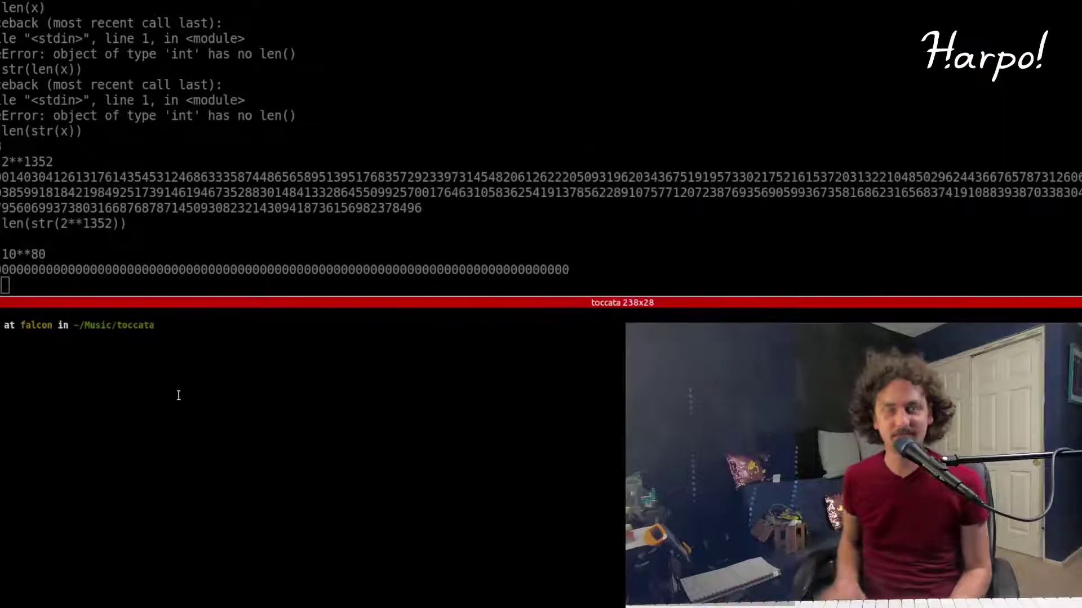
type("2**17")
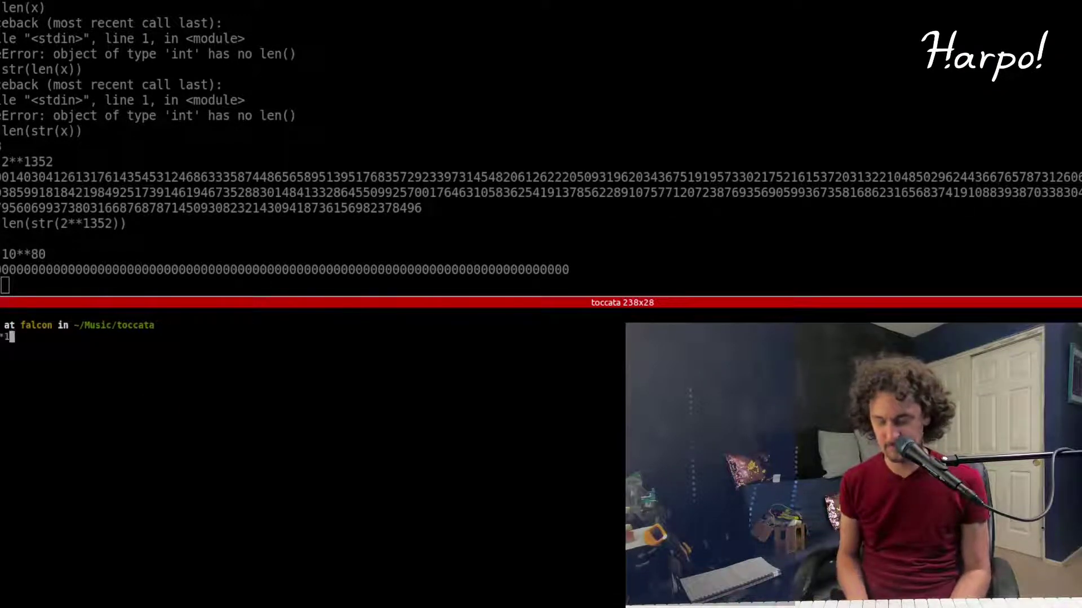
key("Return")
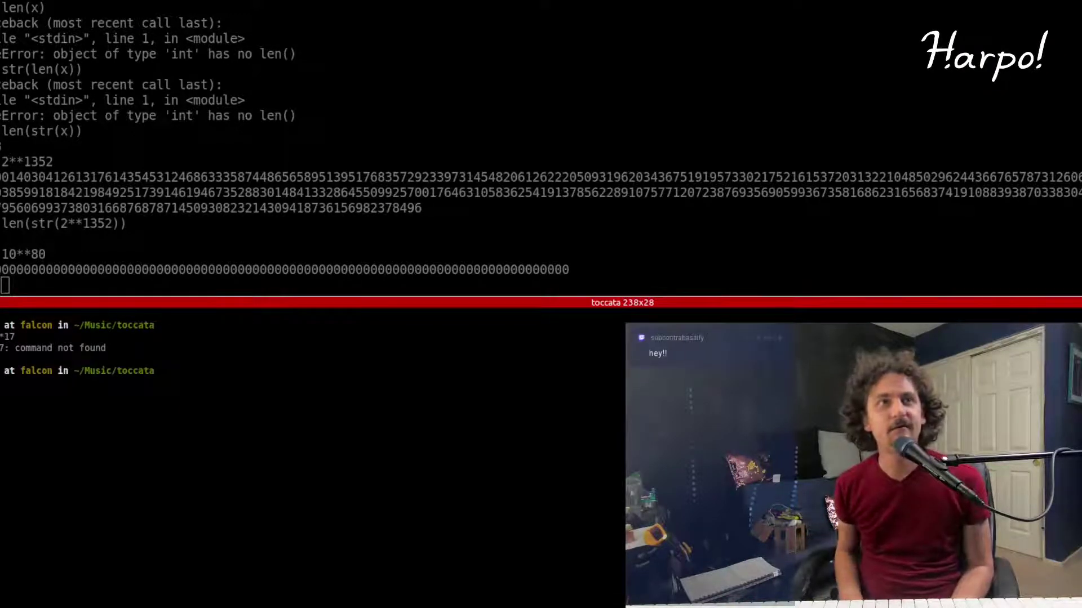
left_click(146, 147)
type("10**17")
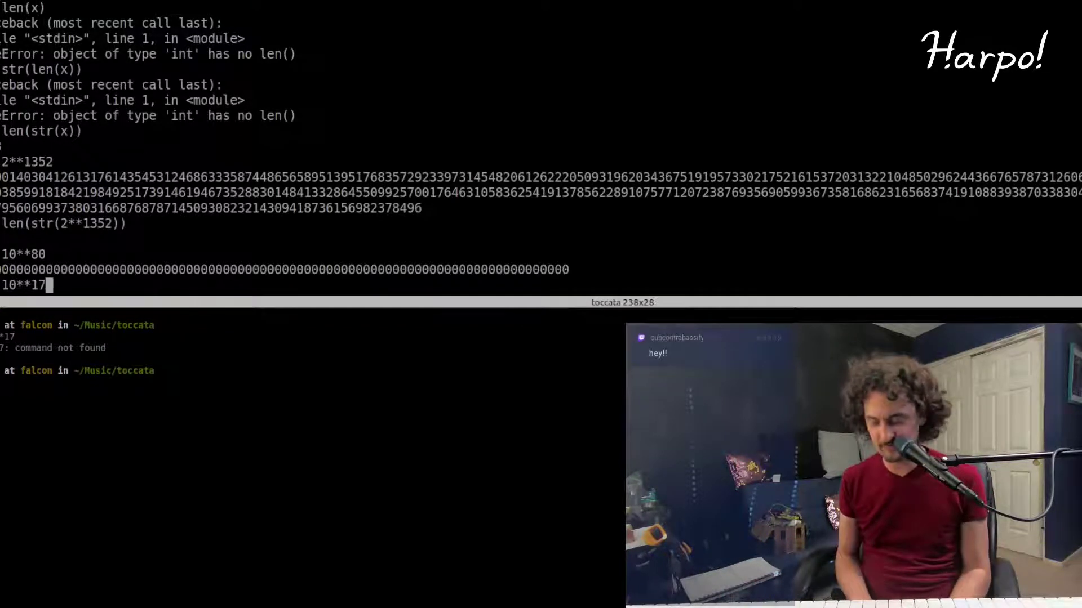
key("Return")
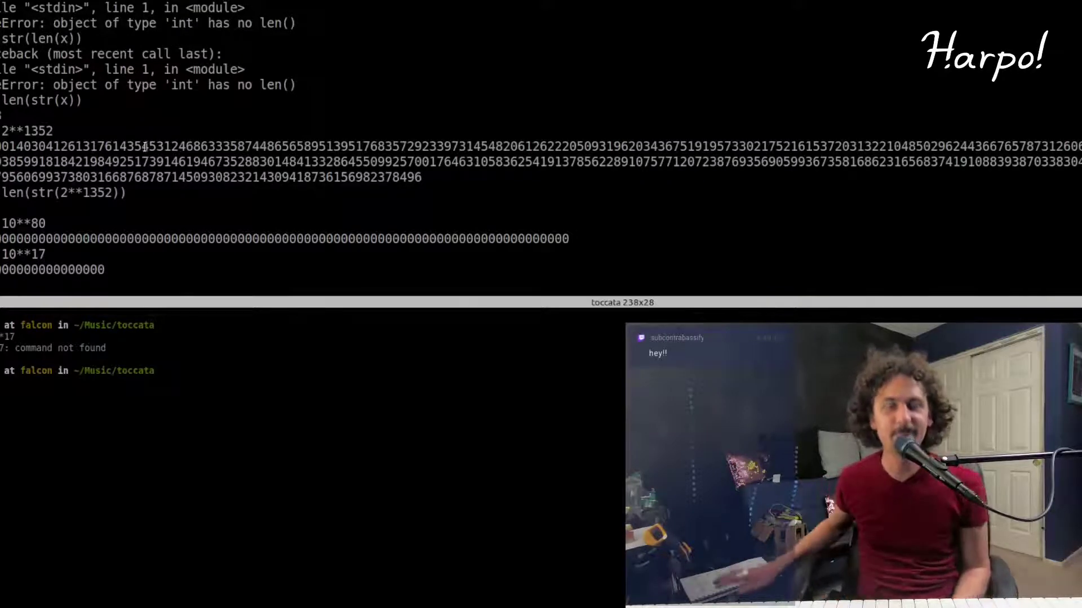
Step: Highlight the 10**17 result in the Python session and enlarge the terminal text to make it readable
double_click(87, 270)
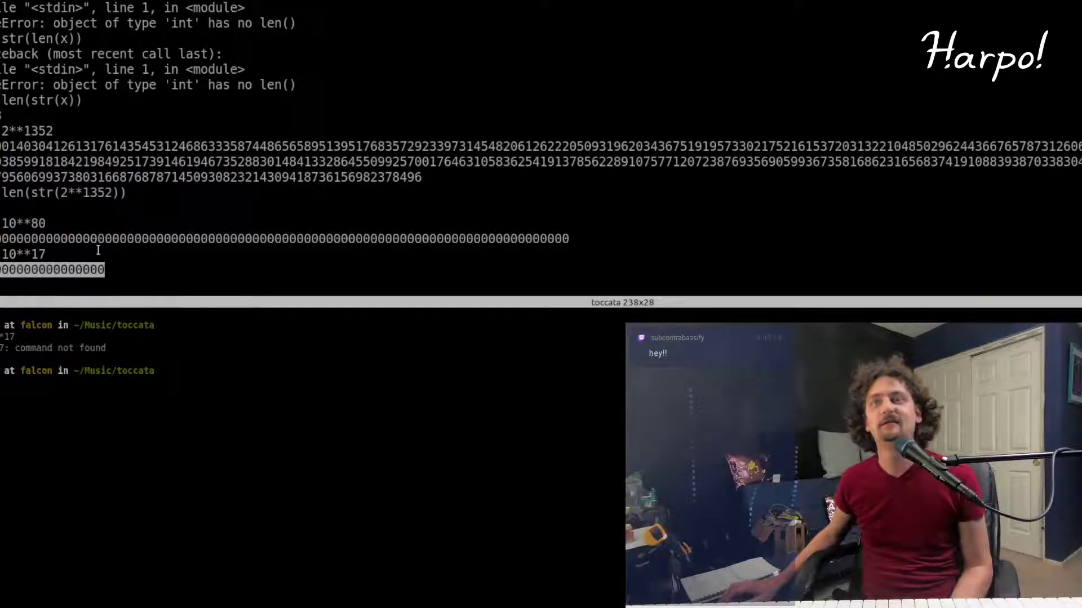
key("ctrl+plus")
key("ctrl+plus")
key("ctrl+plus")
key("ctrl+plus")
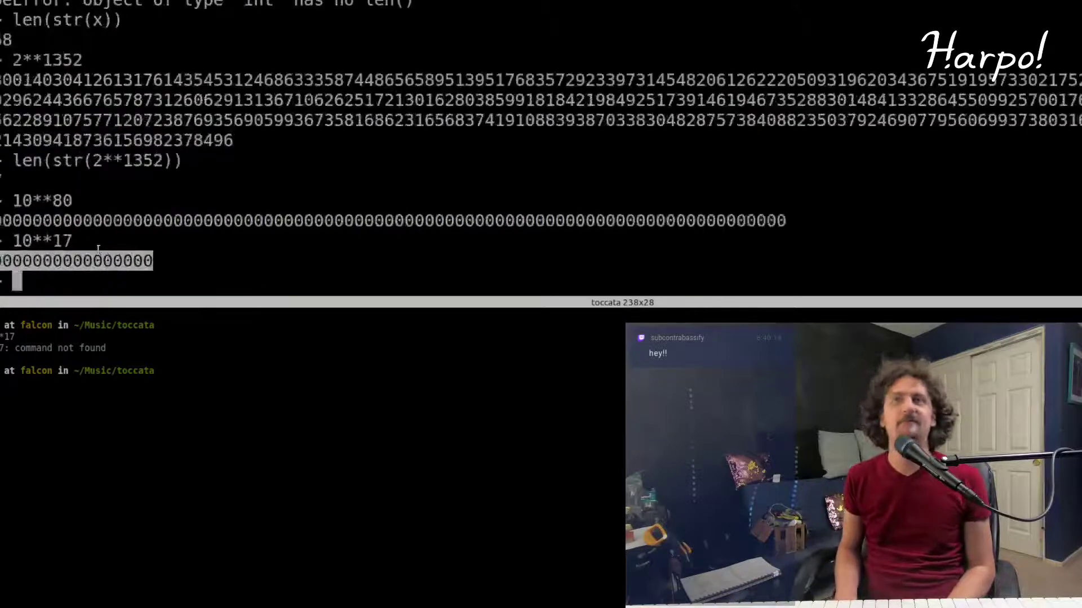
key("ctrl+plus")
key("ctrl+plus")
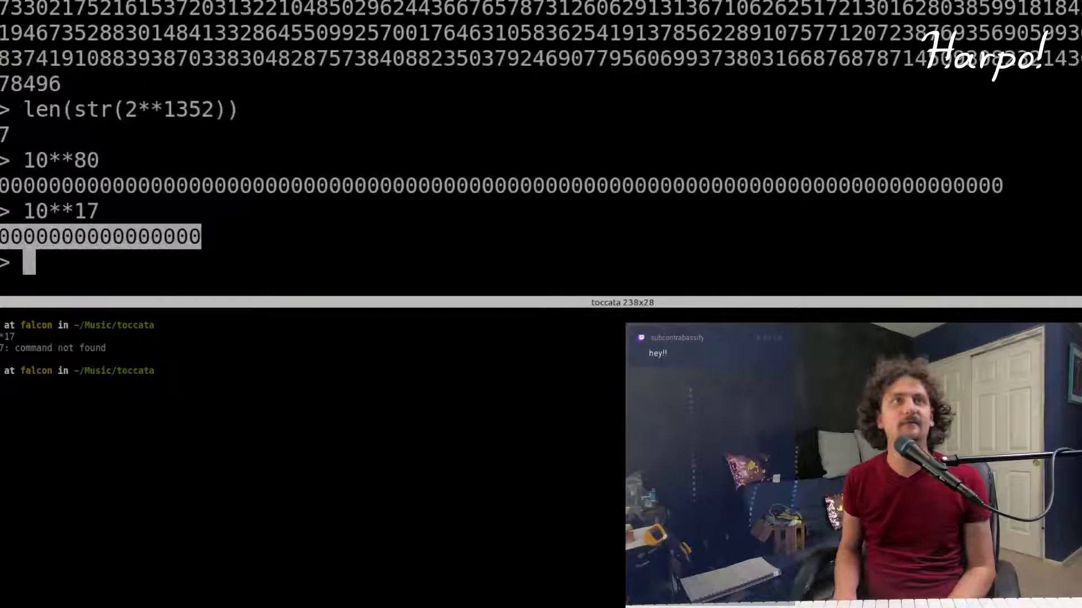
key("ctrl+minus")
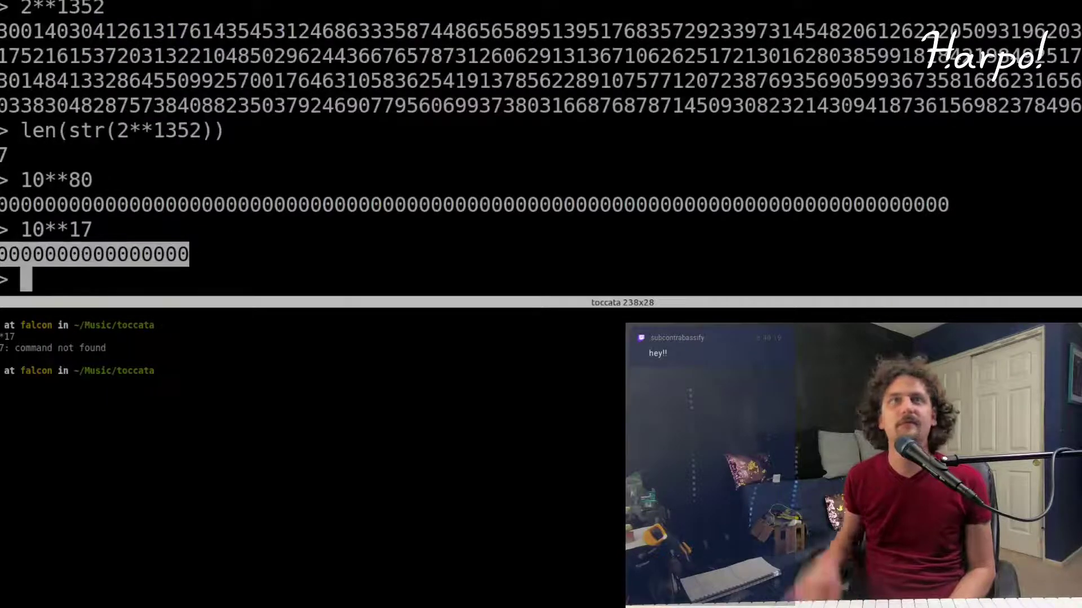
Step: Compare the lengths of the 10**17, 10**80 and 2**1352 results by highlighting them in turn, and reduce the terminal text size
right_click(164, 254)
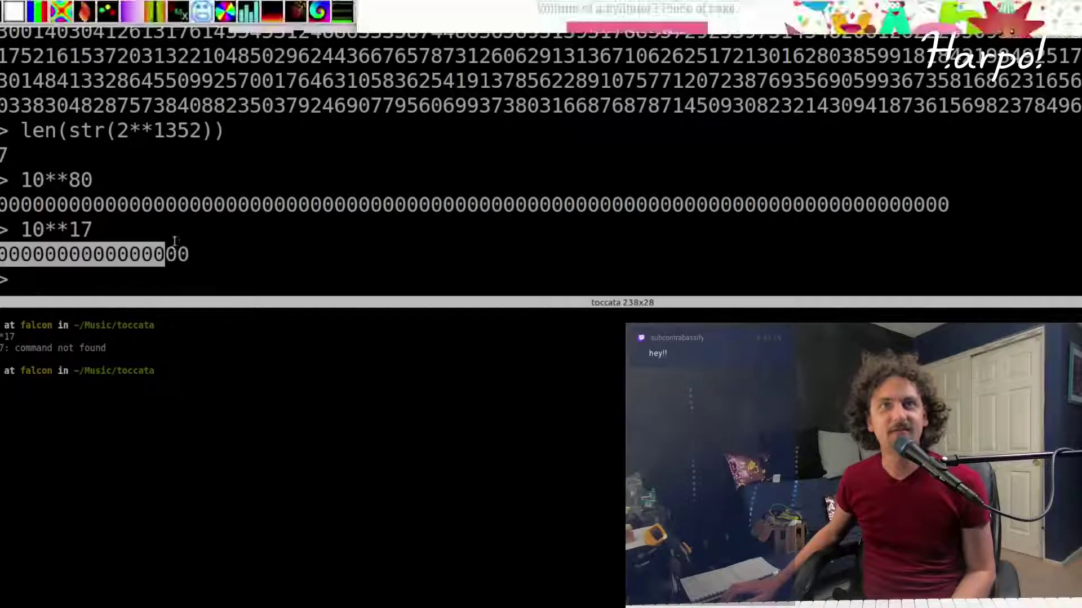
double_click(226, 202)
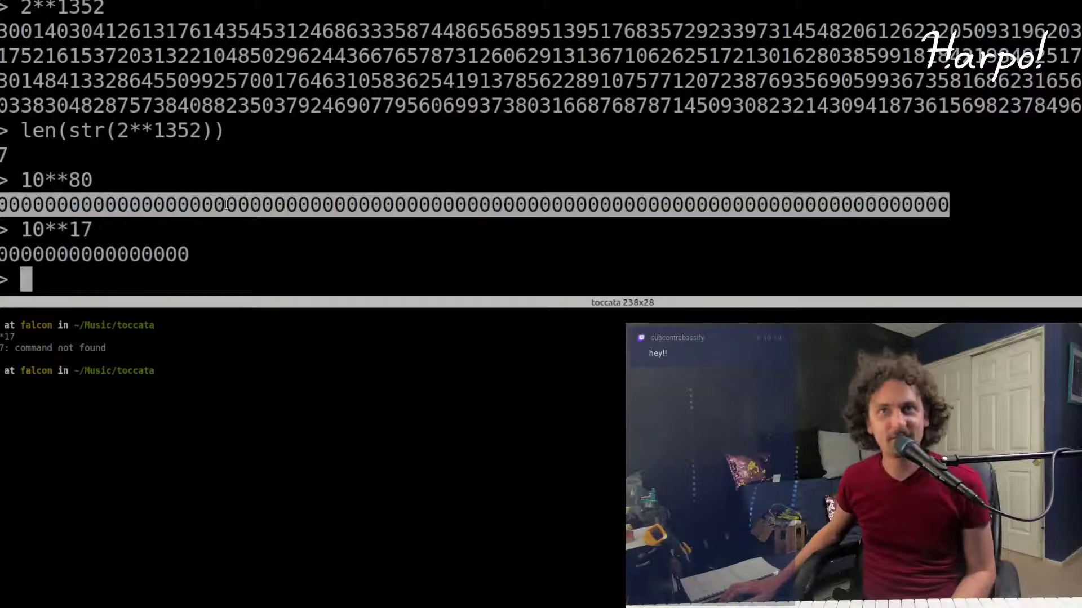
double_click(316, 71)
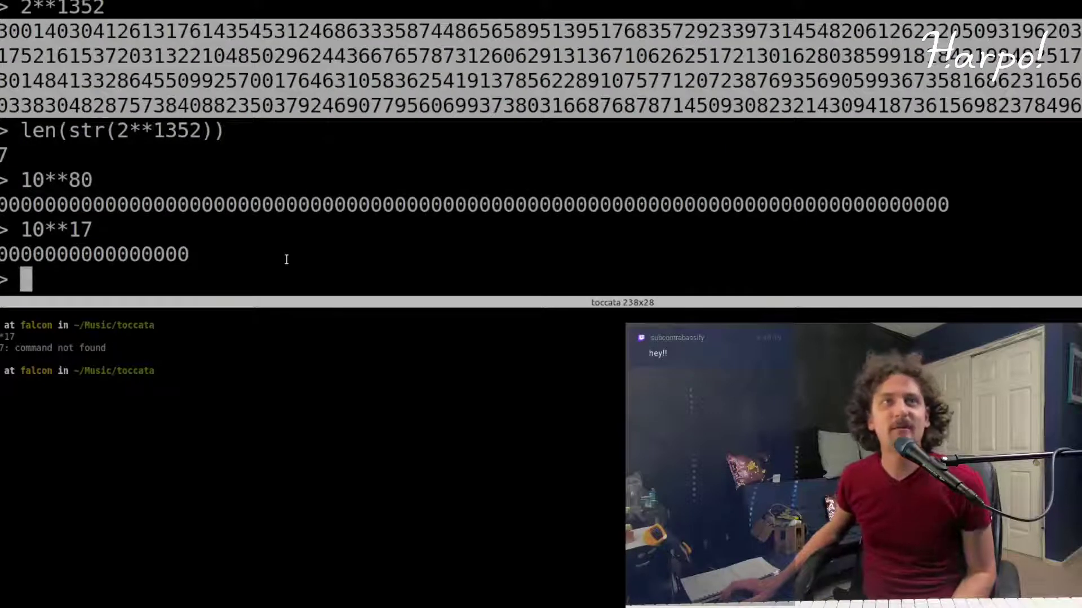
scroll(286, 259, "up", 1)
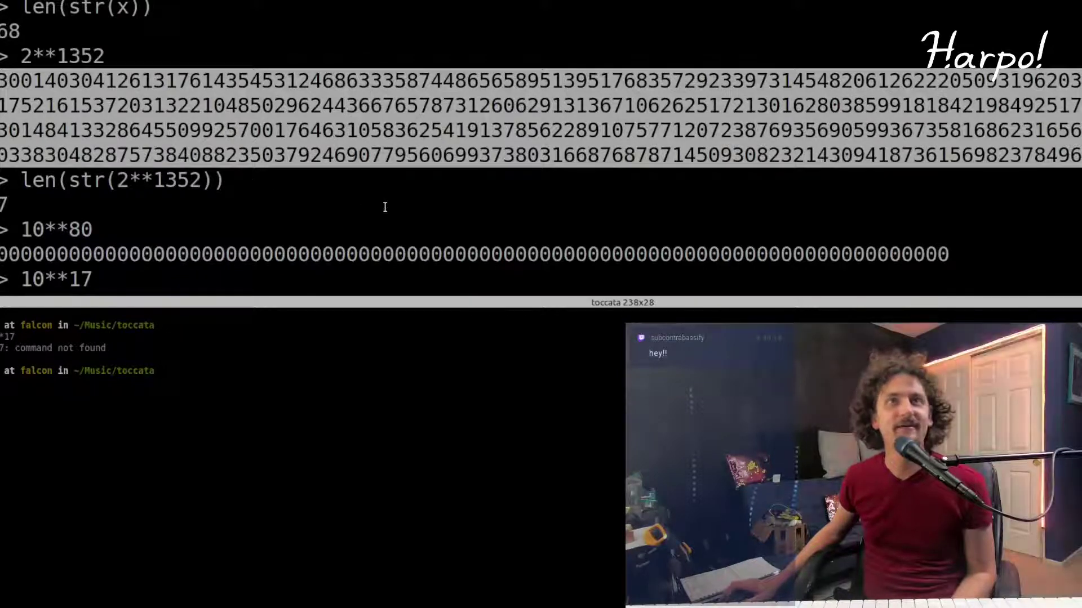
key("Return")
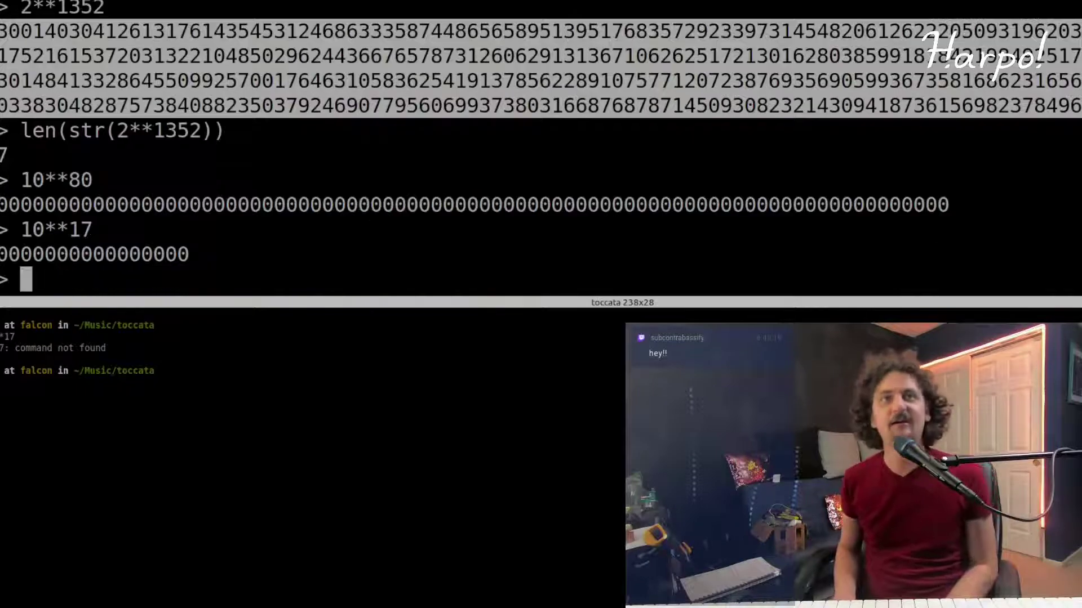
key("ctrl+minus")
key("ctrl+minus")
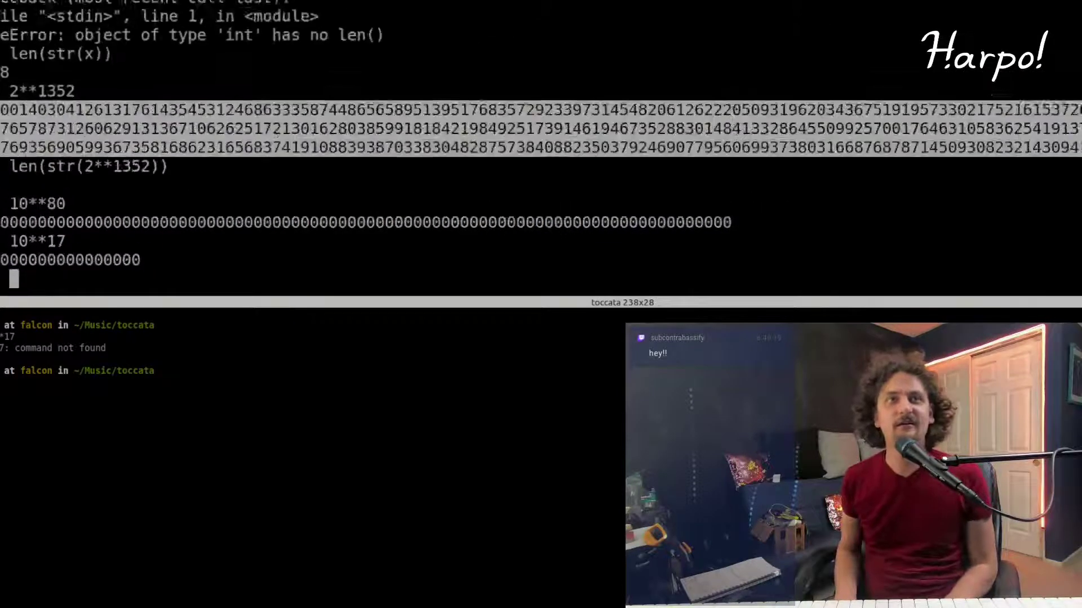
Step: Maximize the Python terminal pane, look through the full 16777216**1352 result and highlight the whole number
key("ctrl+shift+z")
scroll(401, 438, "up", 8)
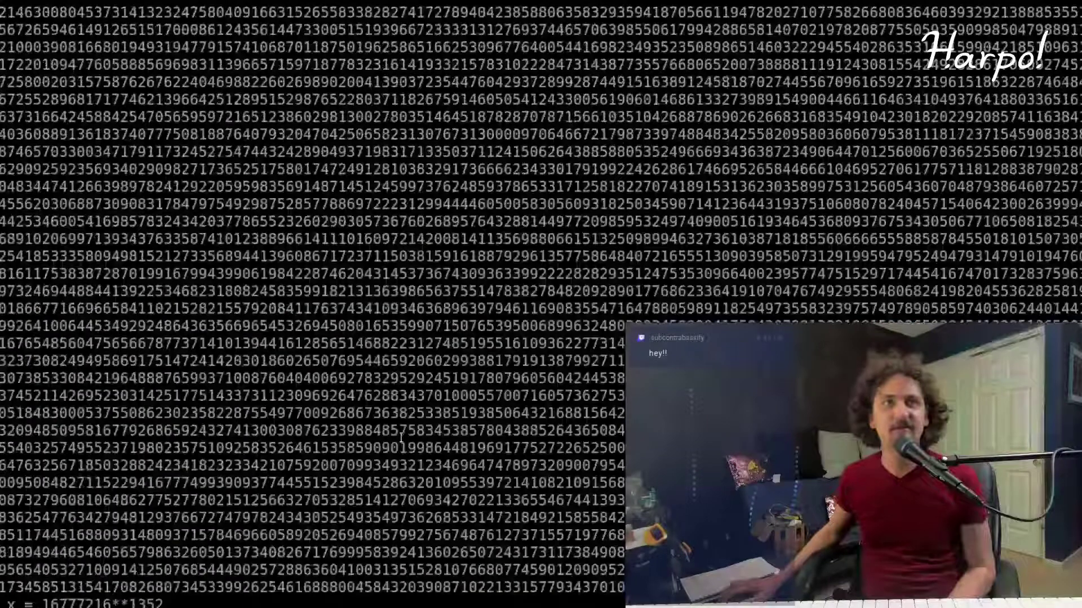
scroll(401, 438, "down", 8)
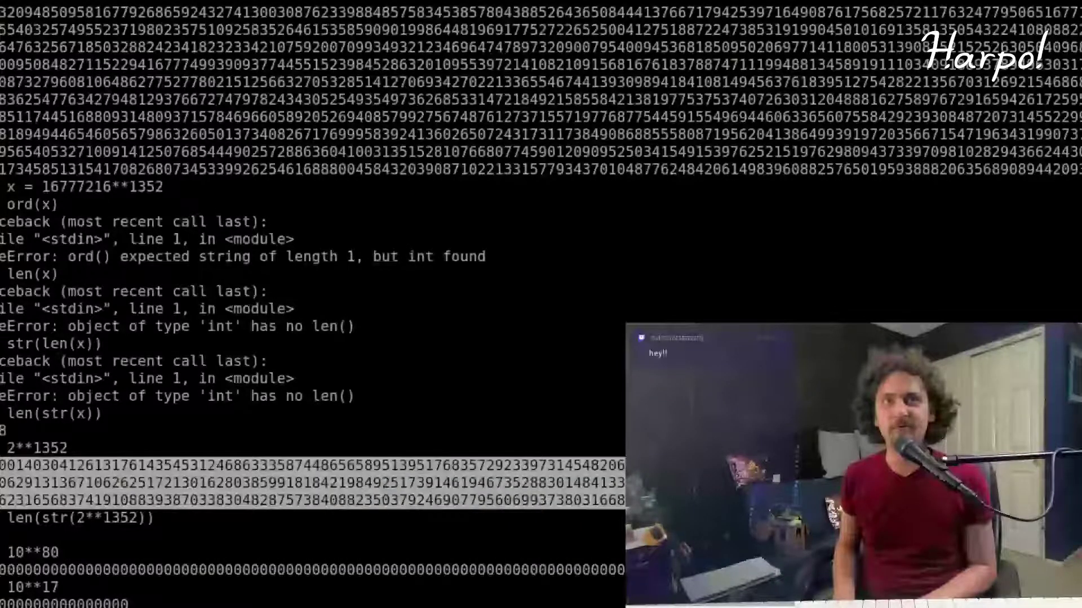
scroll(401, 437, "up", 8)
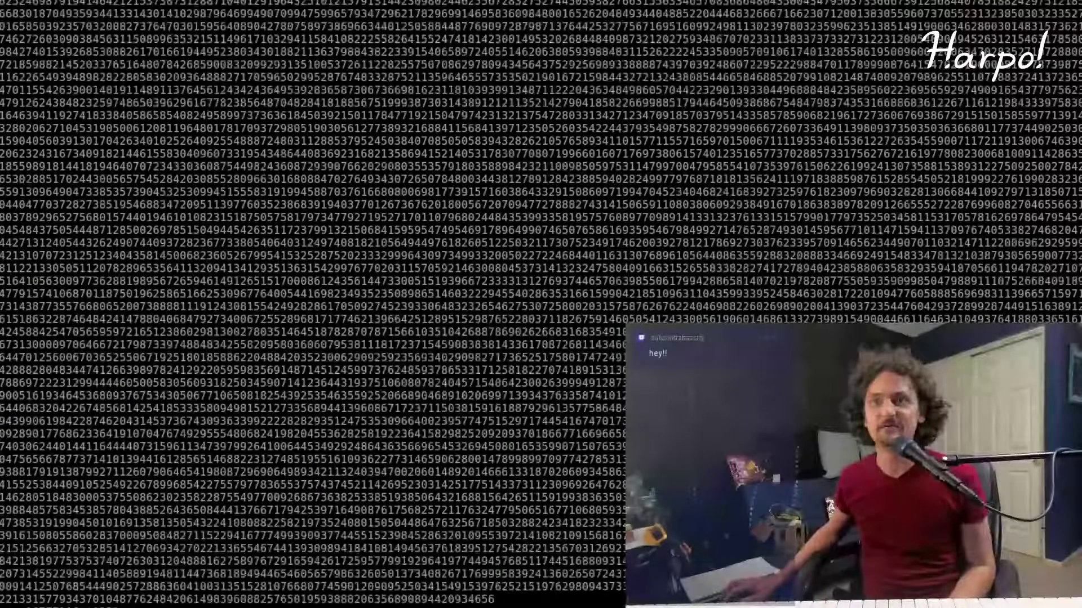
scroll(401, 438, "up", 3)
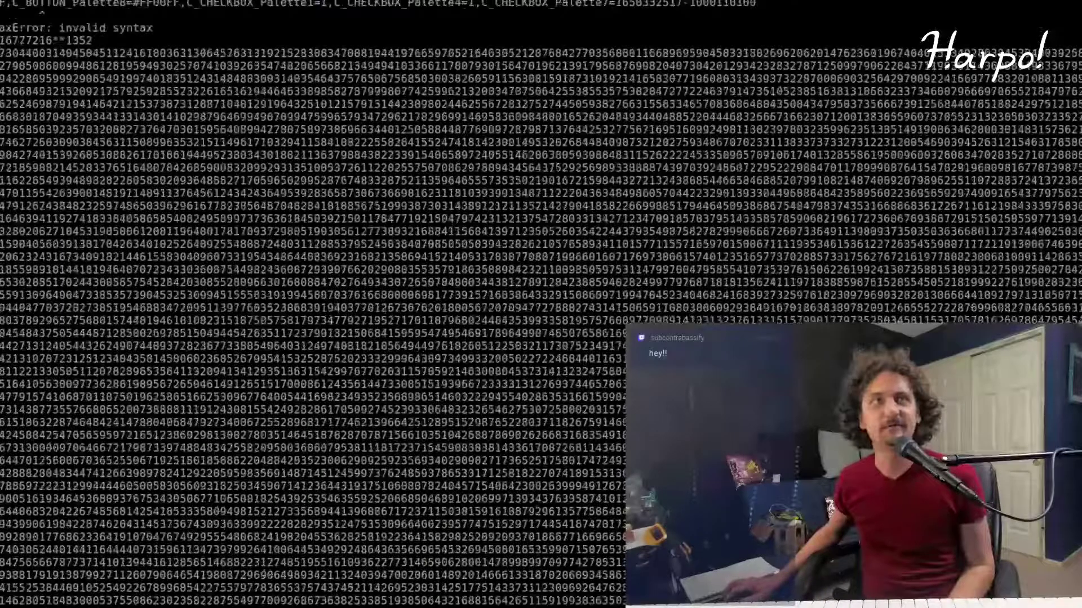
scroll(401, 438, "down", 2)
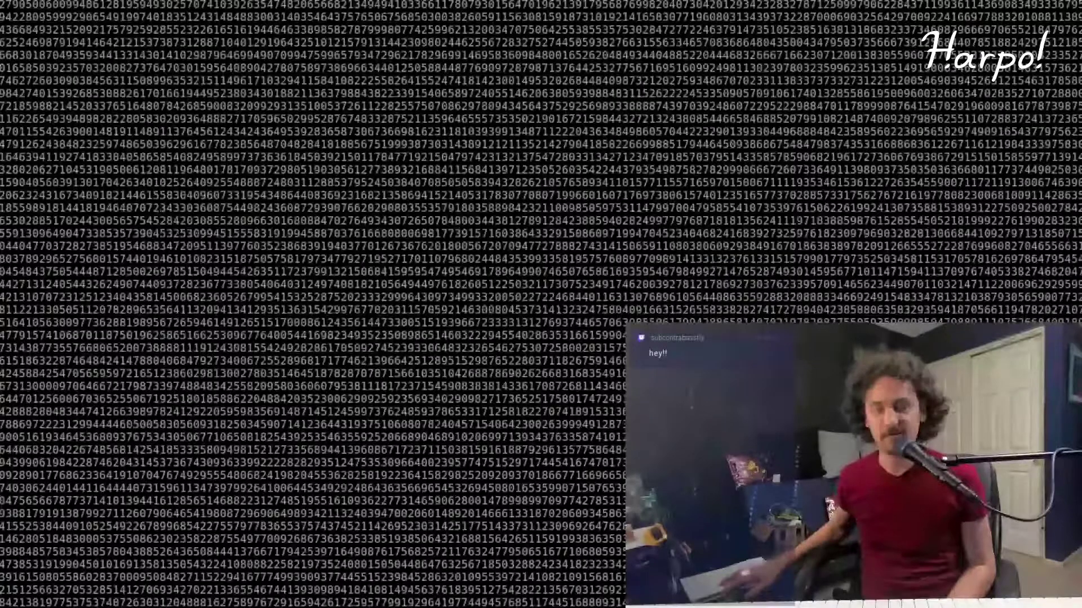
scroll(401, 437, "down", 8)
scroll(401, 438, "up", 9)
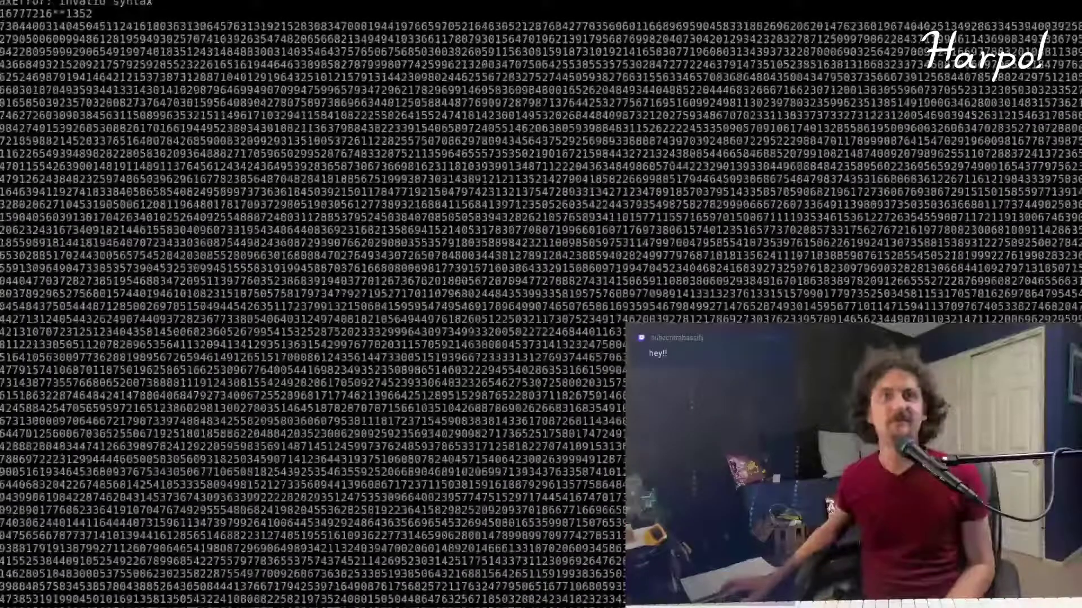
double_click(401, 437)
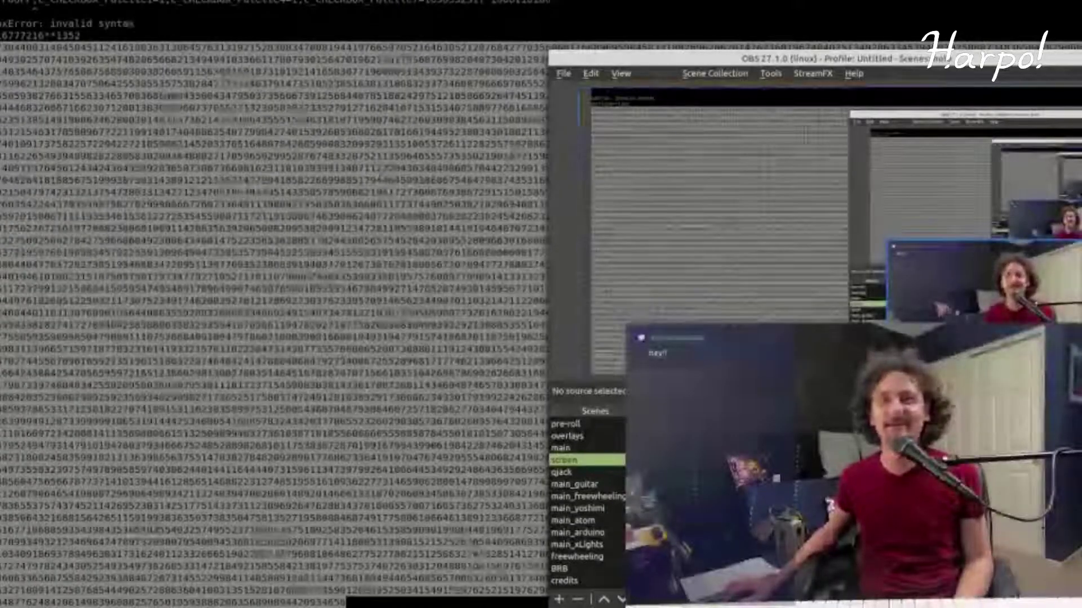
Step: In OBS, temporarily hide the main source's webcam overlay to present the whole highlighted number, and return the stream to the xLights view
left_click(745, 425)
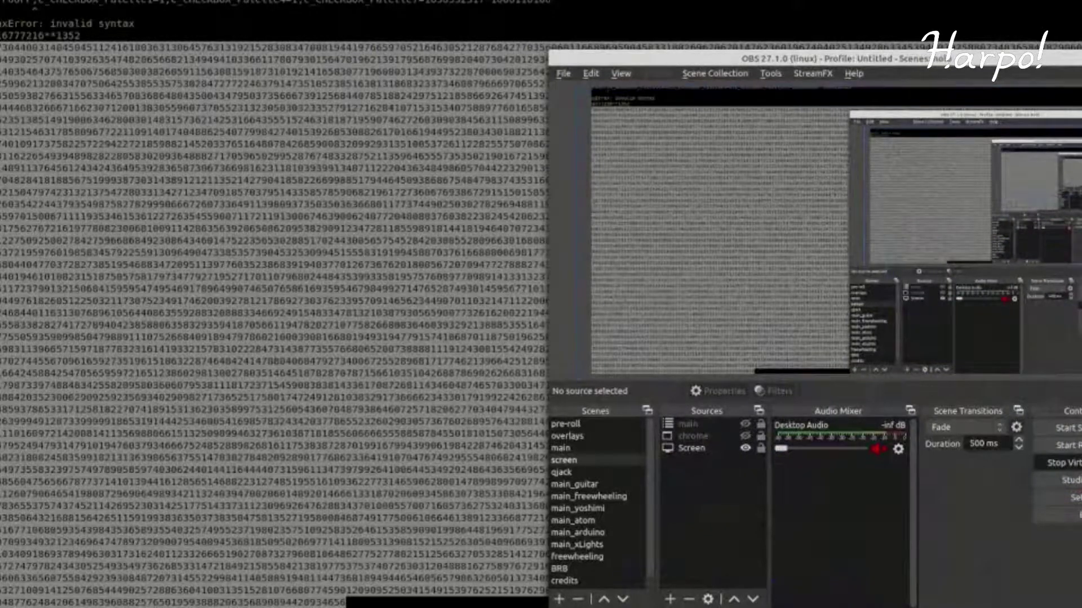
key("alt+Tab")
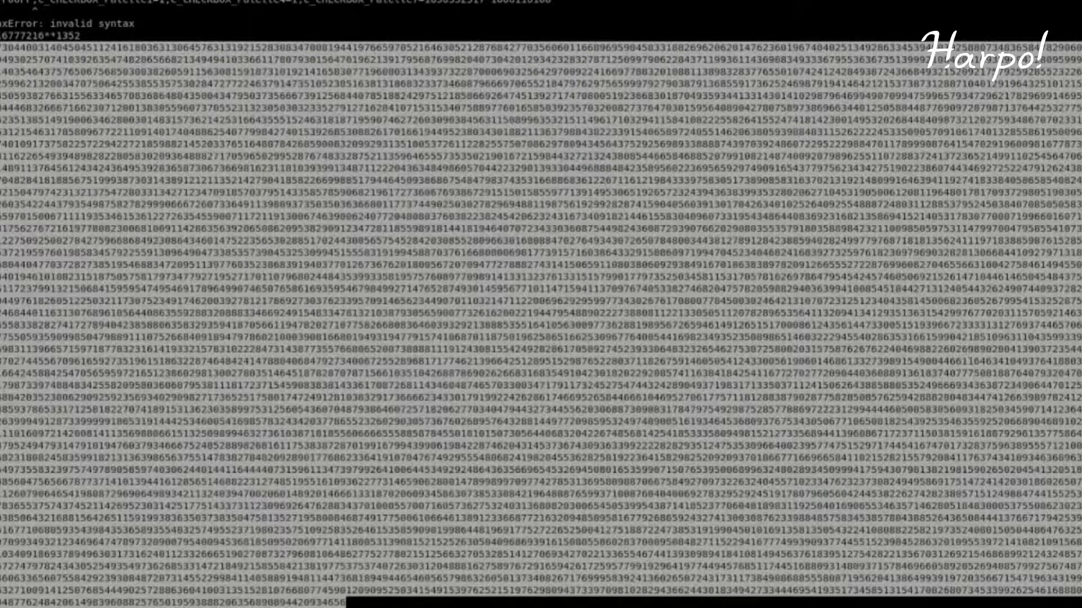
key("alt+Tab")
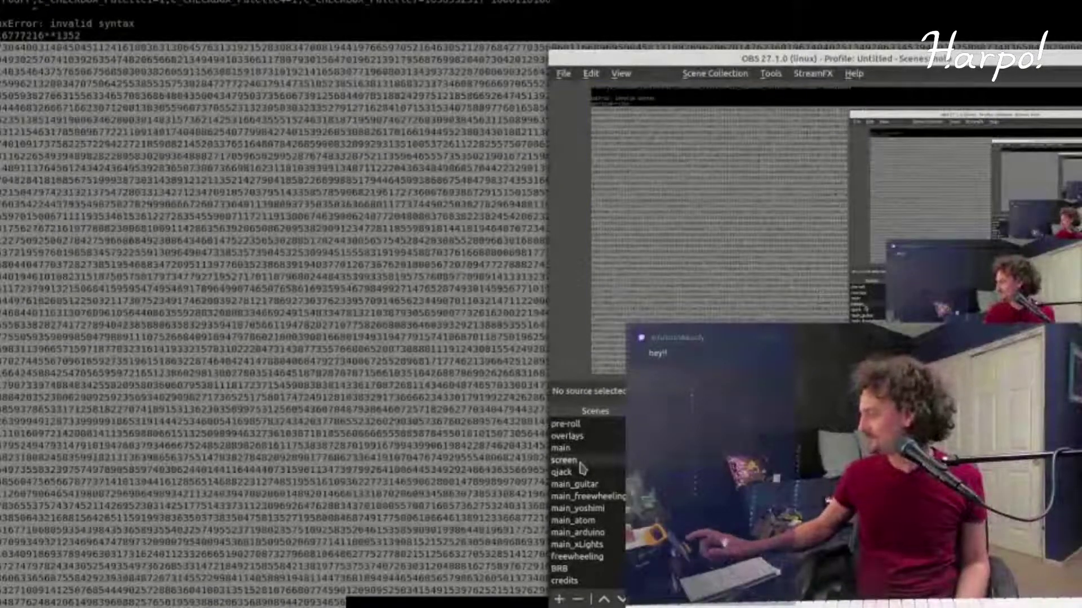
left_click(580, 471)
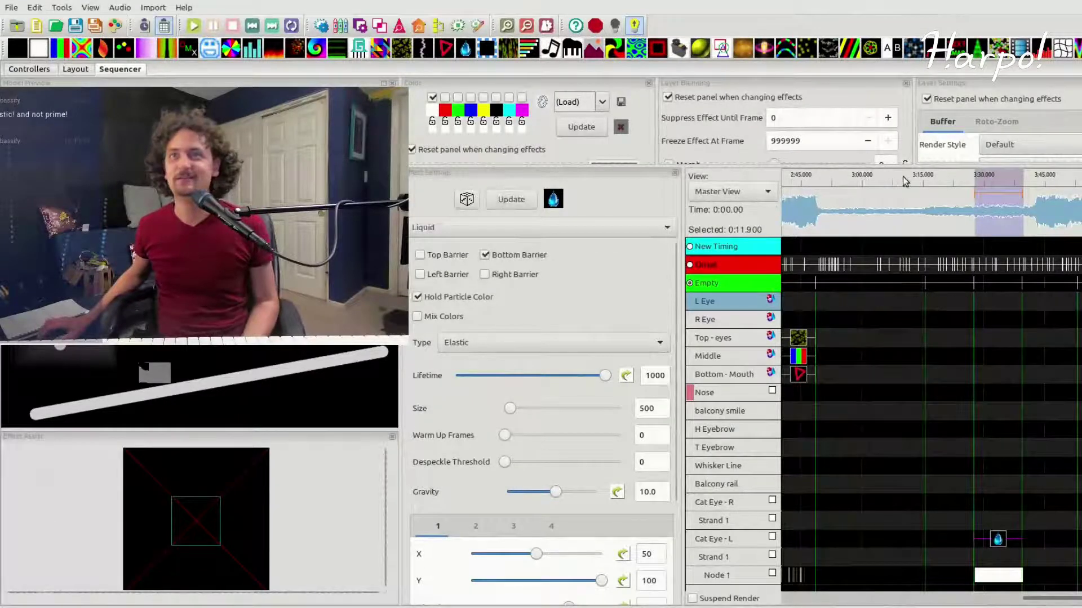
Step: Play the sequence briefly from about 2:43, stop it and return to the beginning with the first model rows in view
left_click(796, 179)
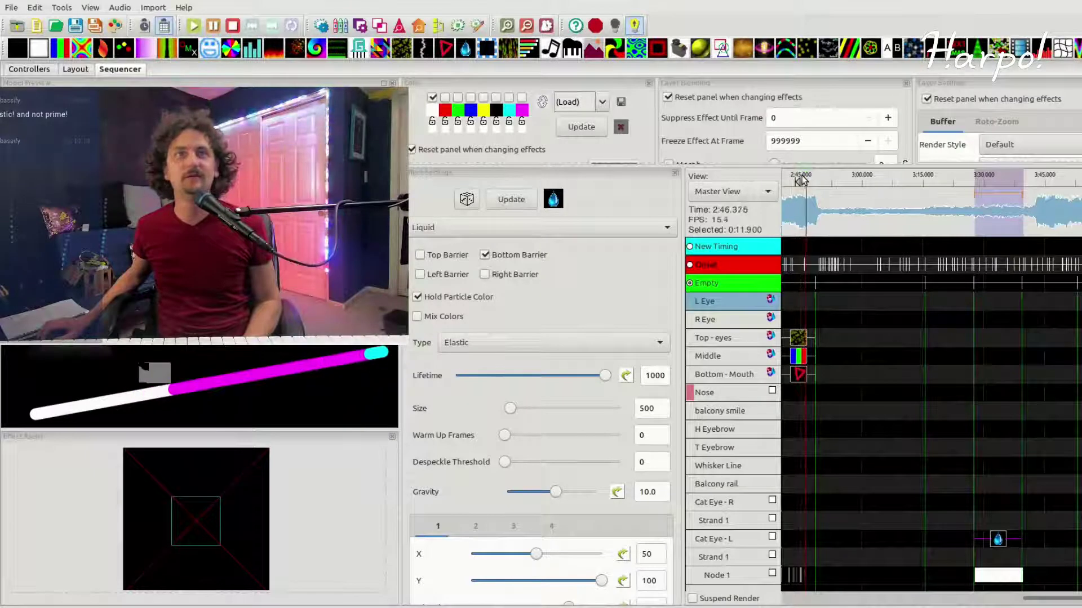
key("space")
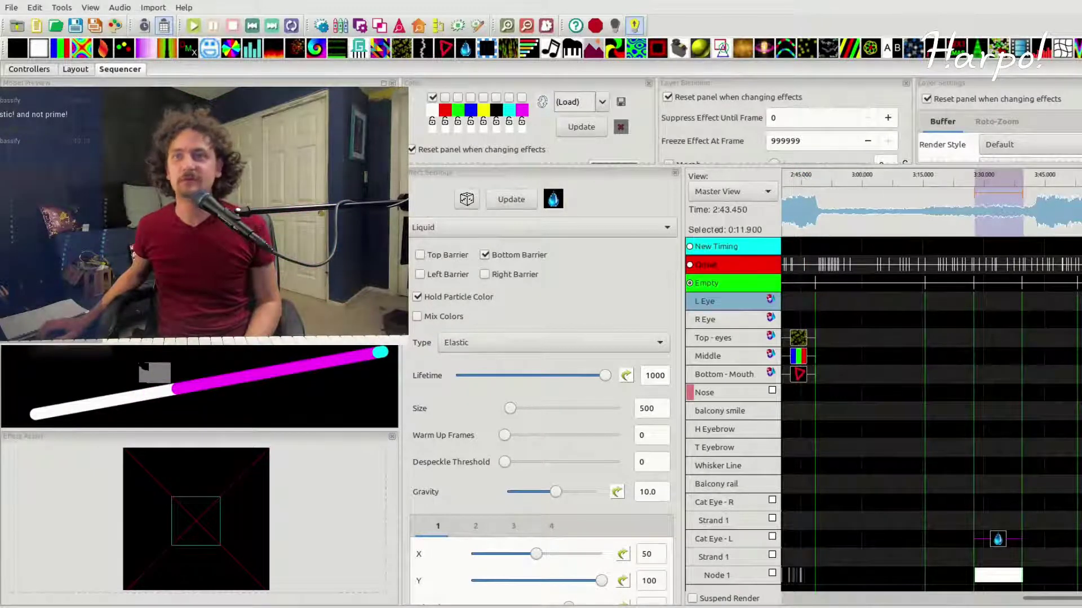
key("Home")
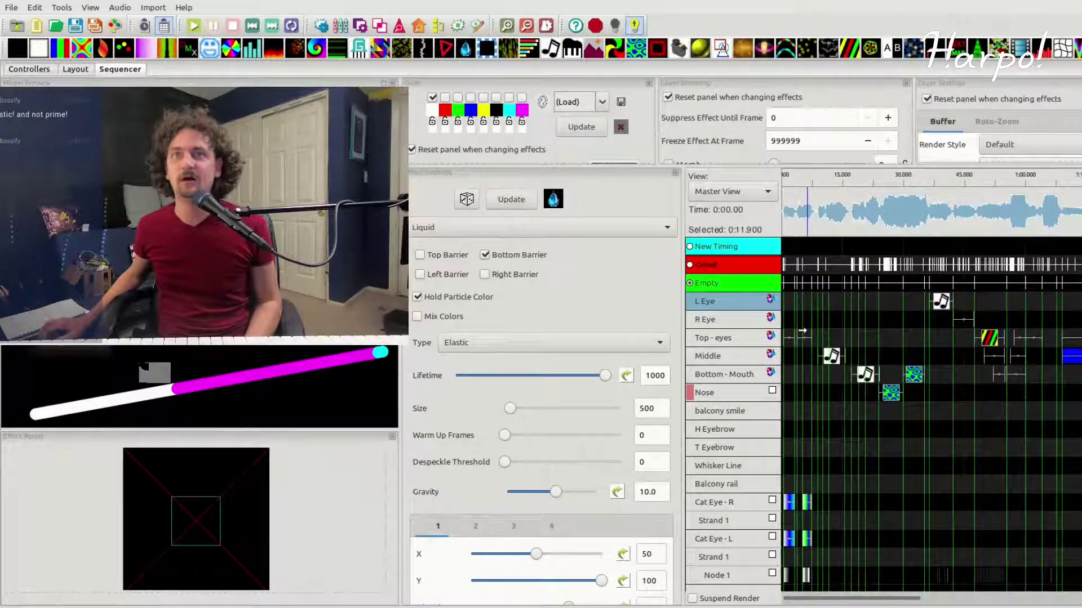
scroll(803, 332, "up", 3)
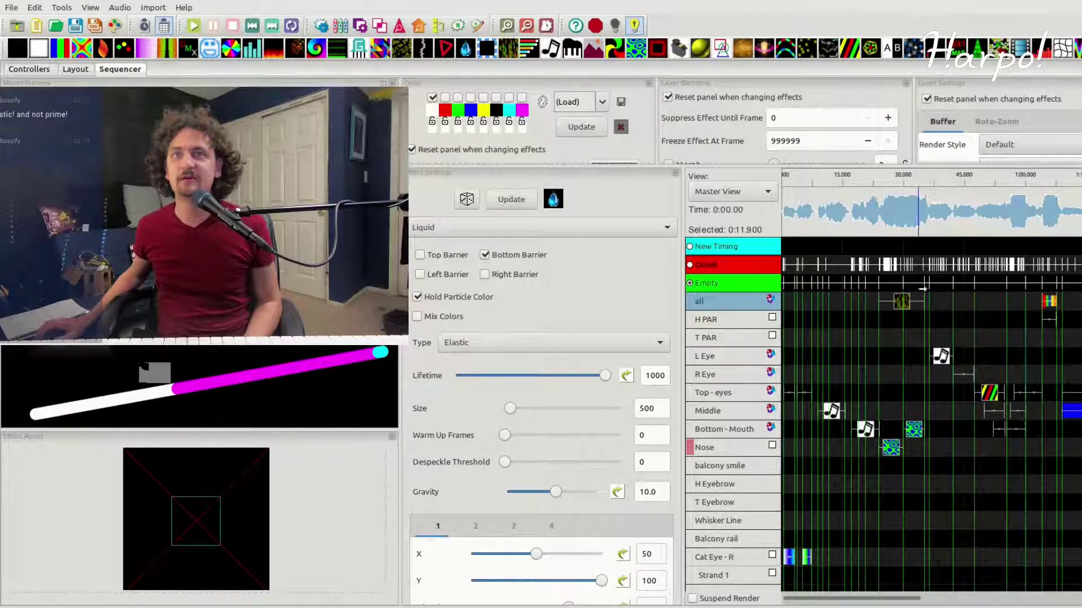
Step: Review the Meteors effect and the Galaxy effect's end settings on the all row within the first minute or so
left_click(901, 302)
scroll(882, 311, "down", 2)
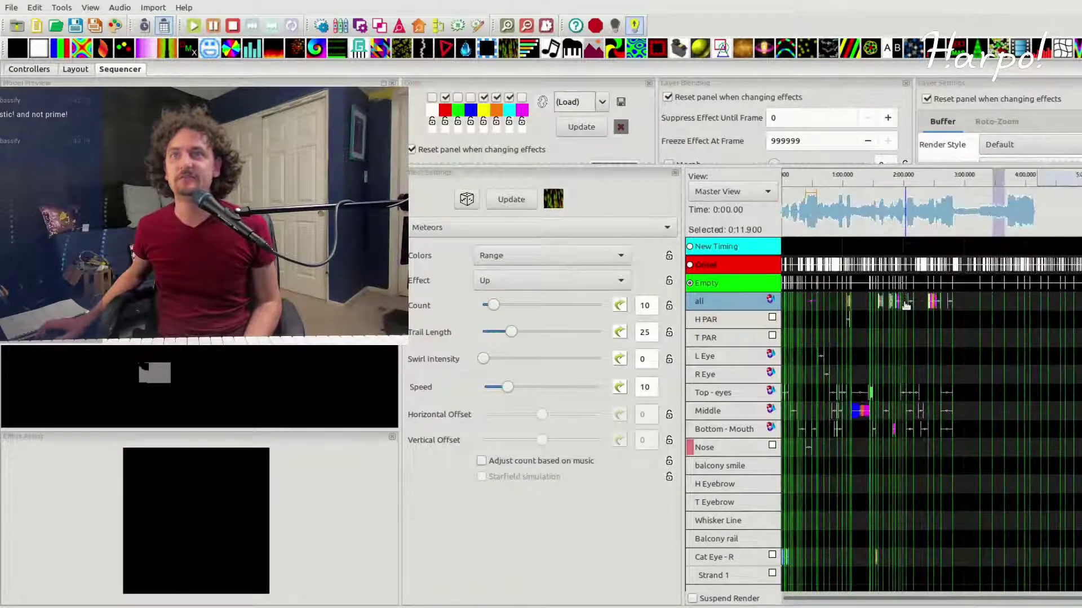
scroll(881, 311, "up", 2)
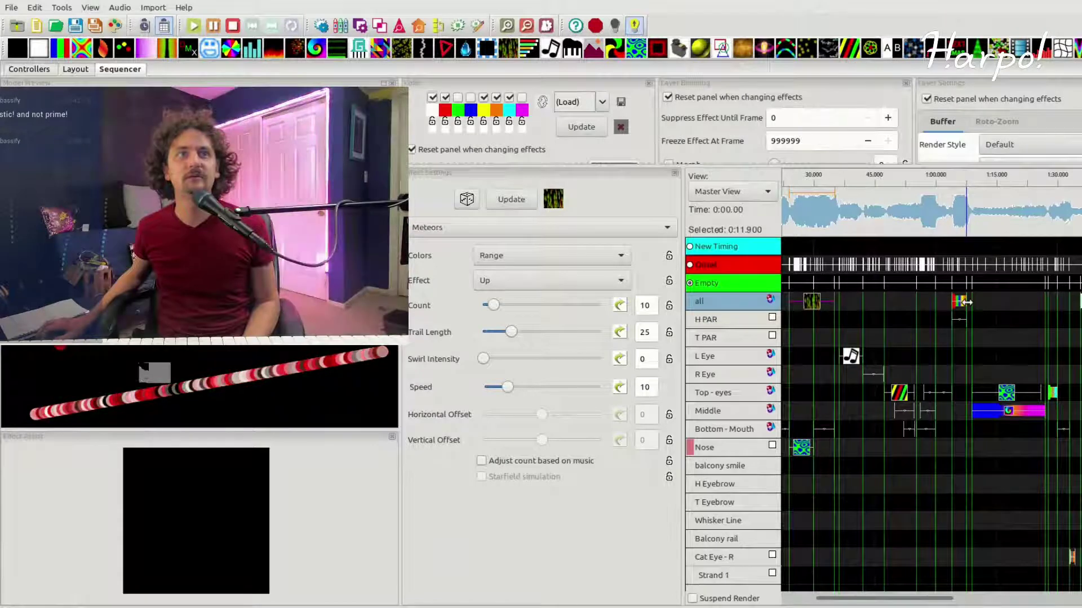
left_click(959, 301)
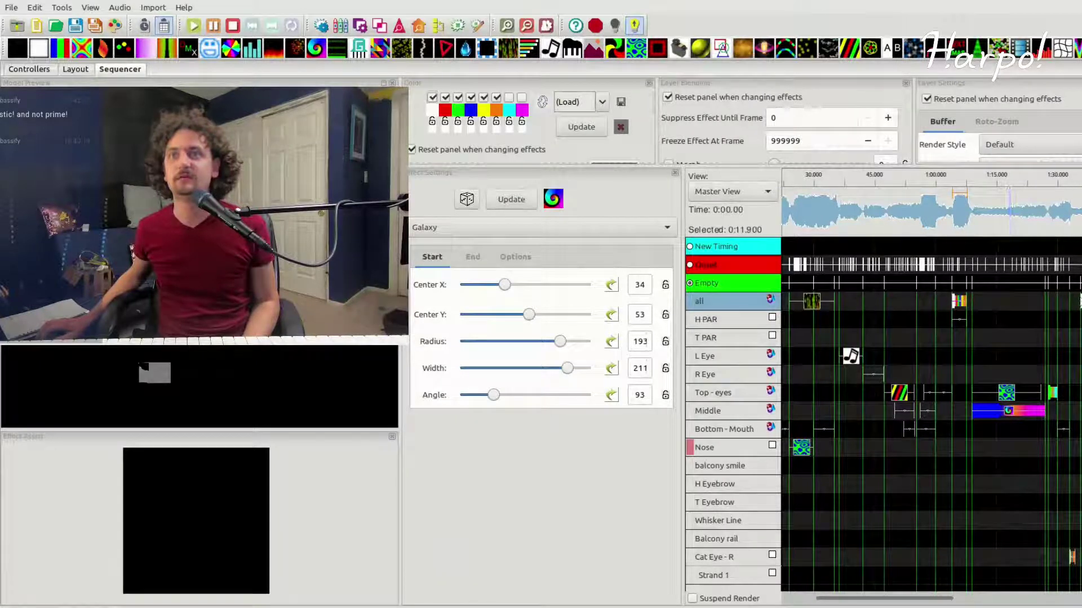
left_click(473, 257)
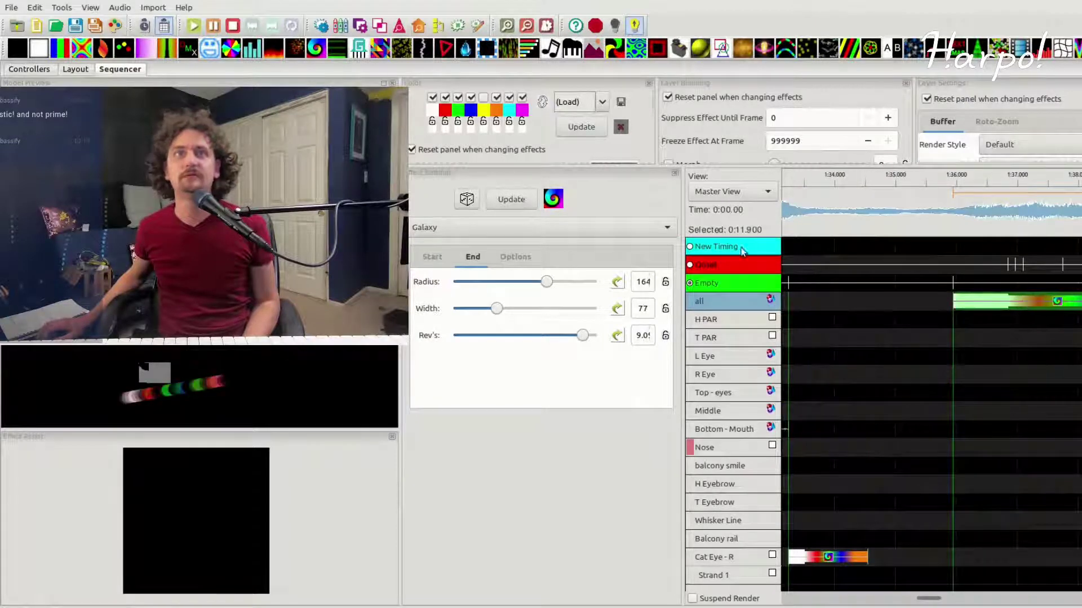
Step: Inspect the Fan blade settings and the Galaxy, Pinwheel and ripple Warp effects on the all row between about 1:36 and 2:10
scroll(939, 304, "down", 4)
scroll(988, 285, "up", 2)
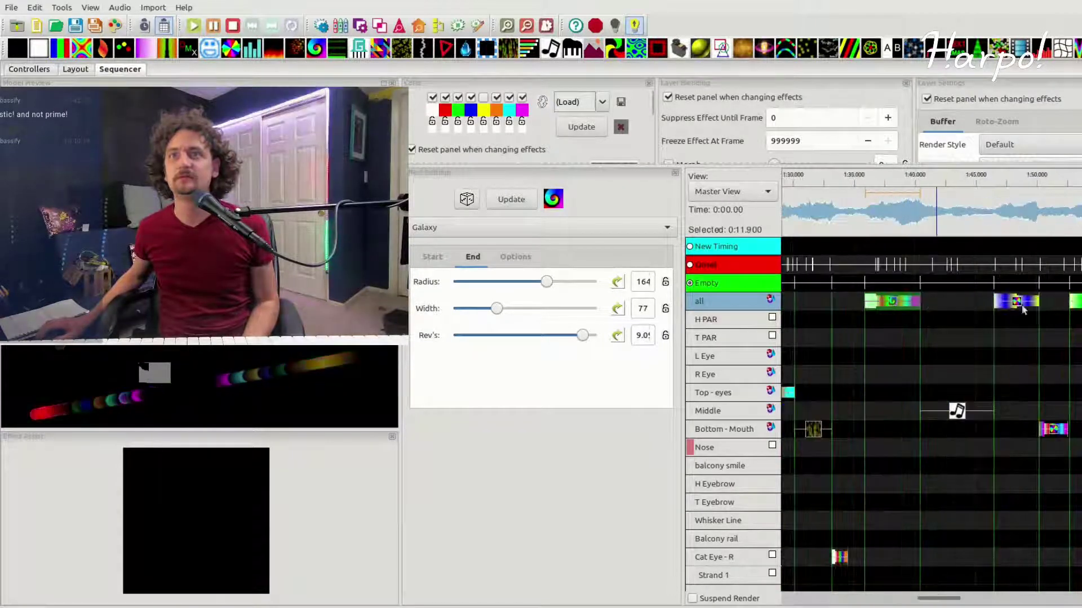
left_click(1017, 302)
left_click(487, 257)
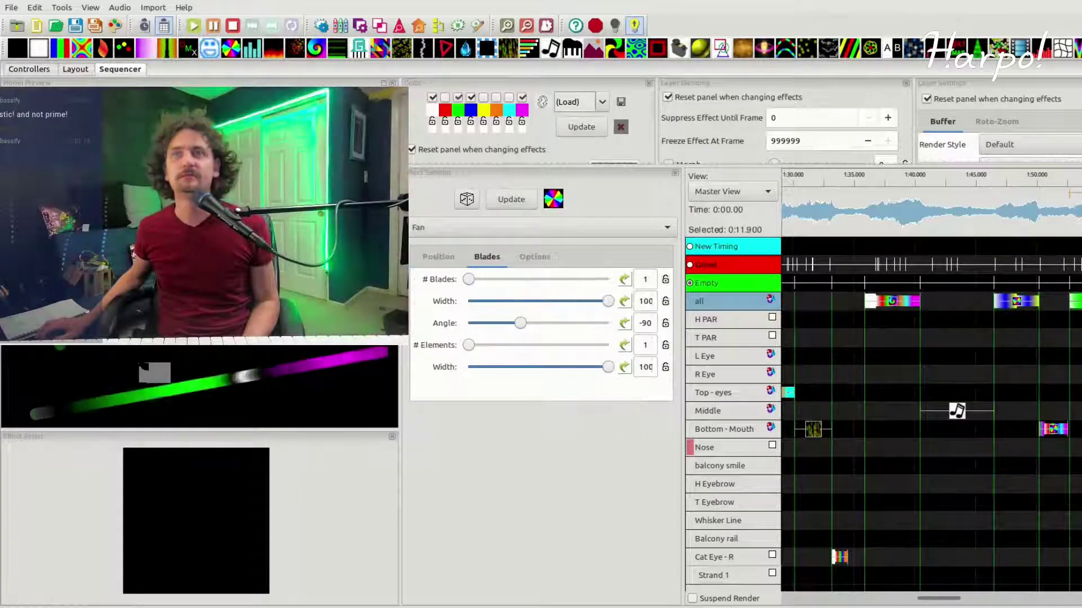
left_click(892, 302)
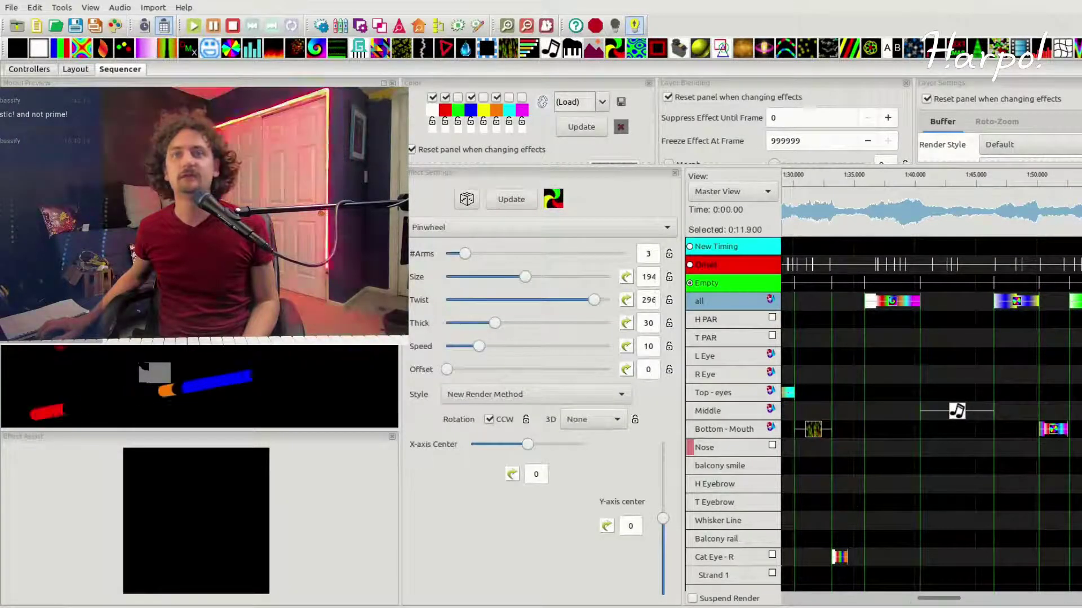
left_click_drag(956, 601, 980, 600)
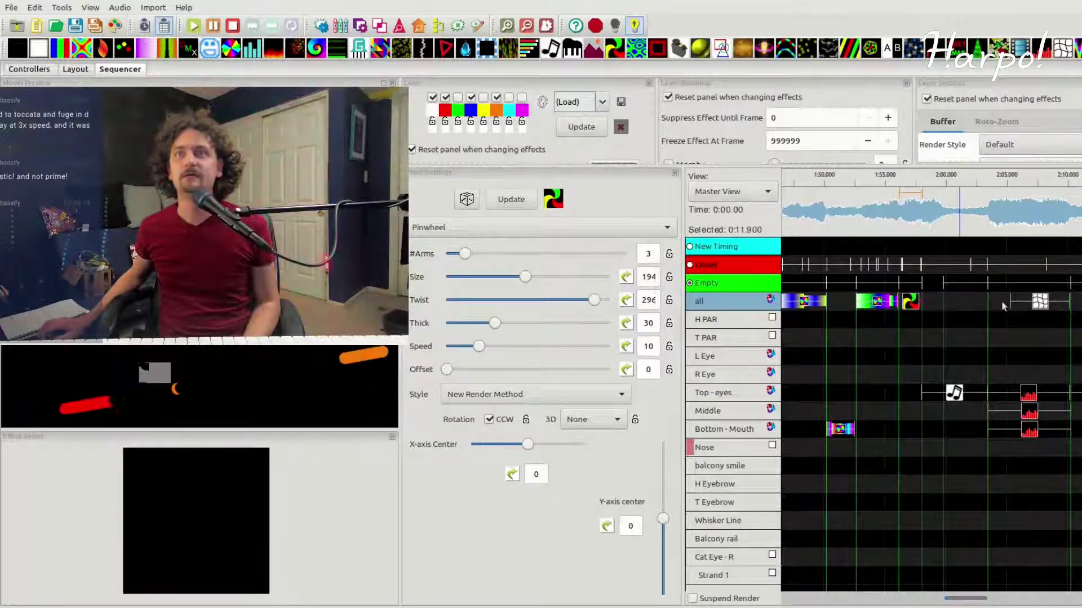
left_click(1040, 301)
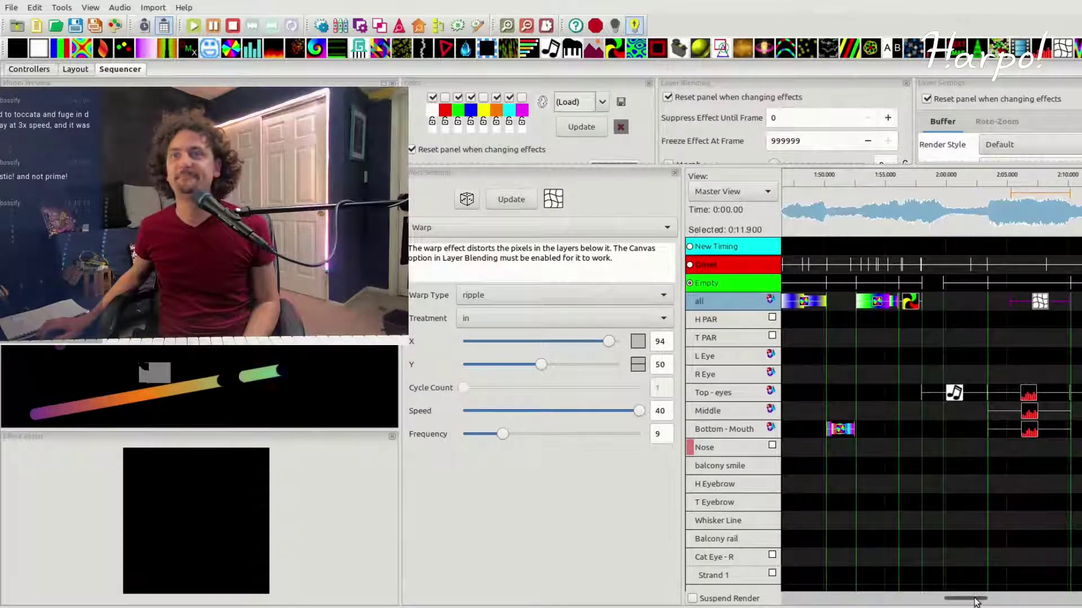
Step: Check the settings of the Fan, Music and wavy Warp effects on the all row from about 2:25 onward
left_click_drag(976, 600, 1015, 510)
left_click(967, 303)
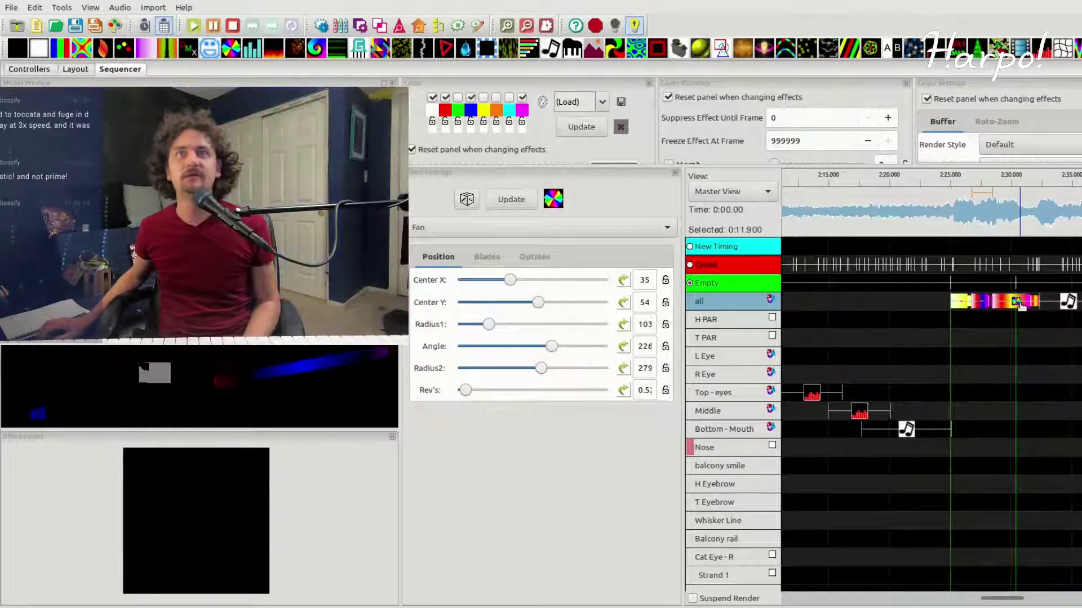
left_click(1069, 302)
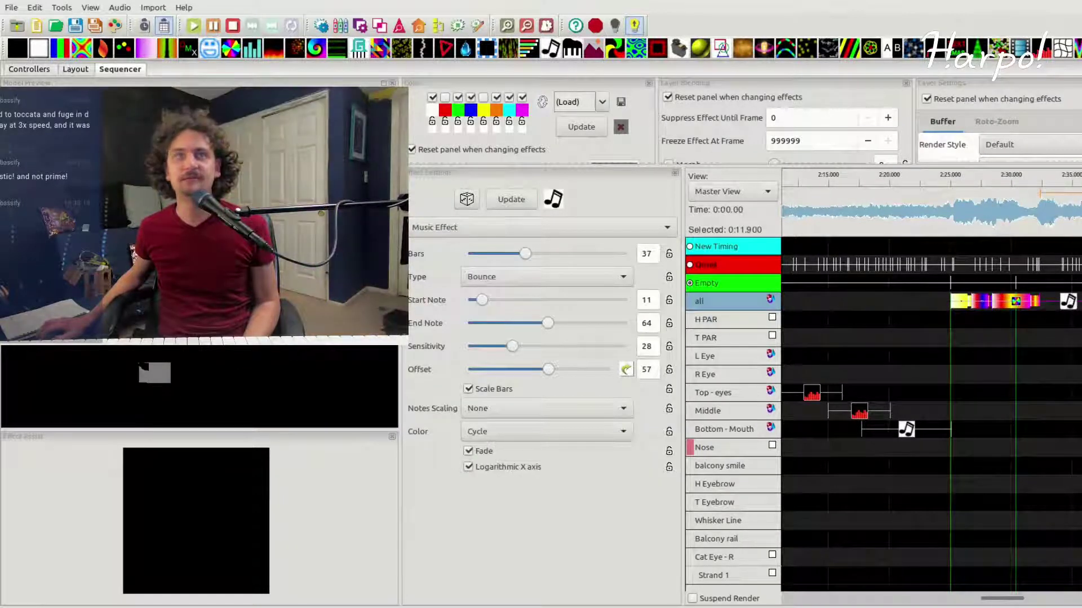
scroll(1002, 582, "right", 4)
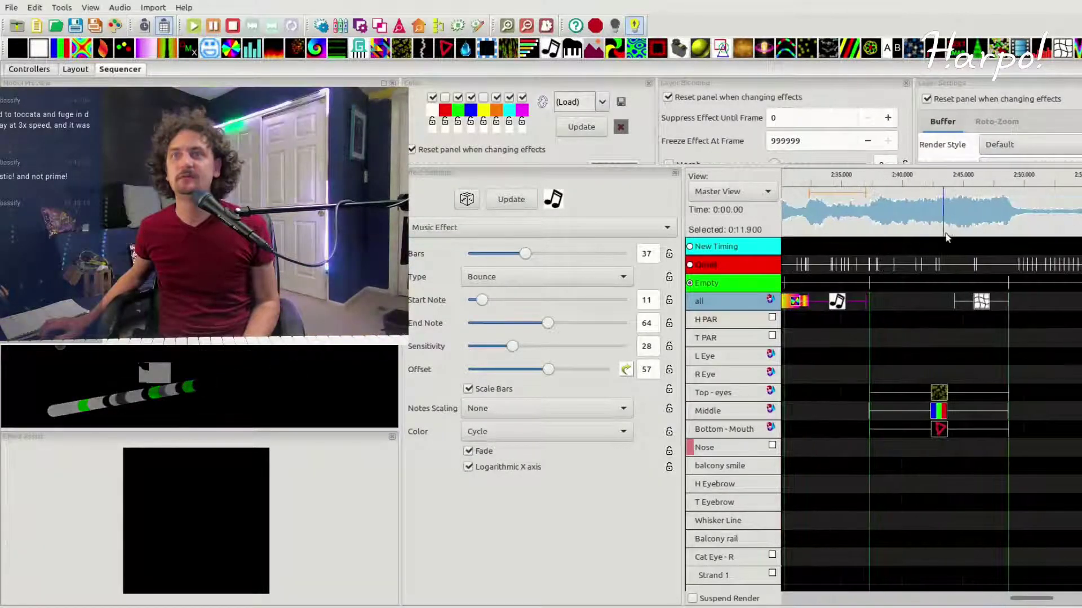
left_click(983, 303)
scroll(983, 302, "right", 5)
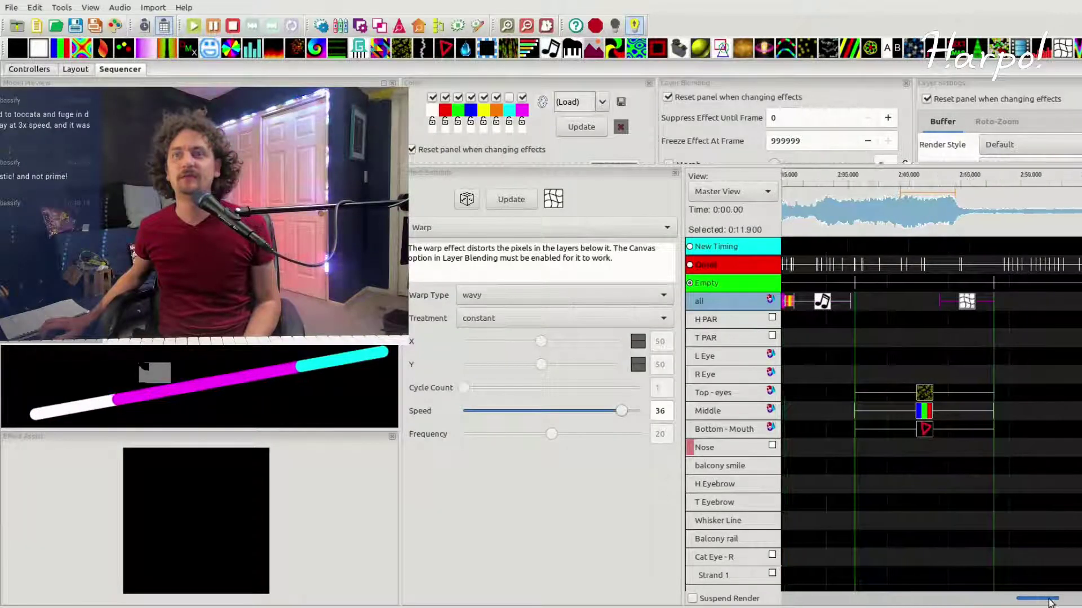
Step: Return to the sequence start and inspect the Curtain effect on Top - eyes and the Color Wash and Shockwave effects on Cat Eye - R
key("Home")
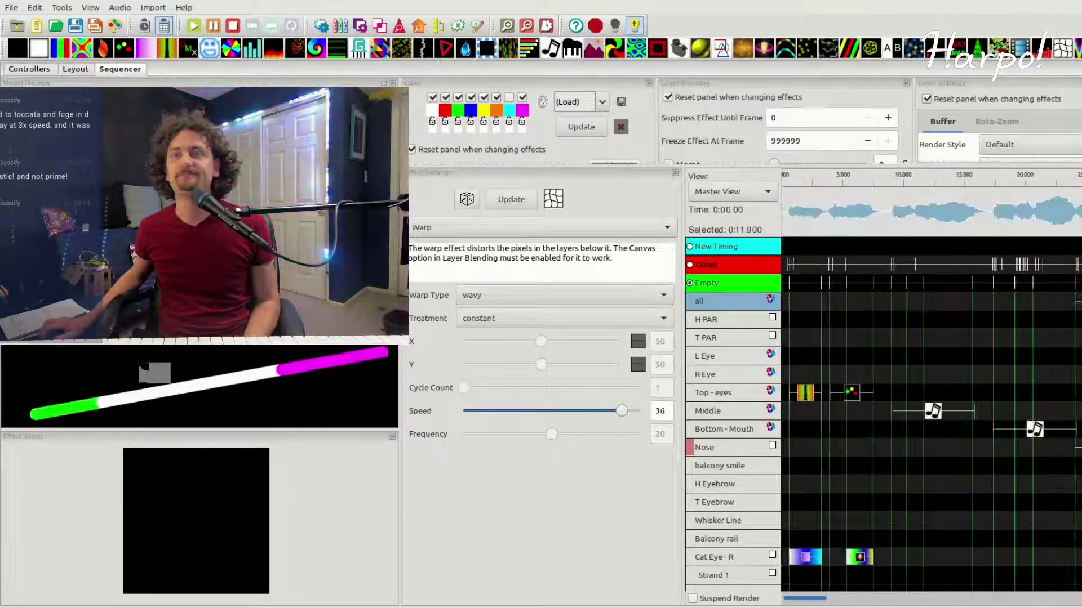
left_click(807, 395)
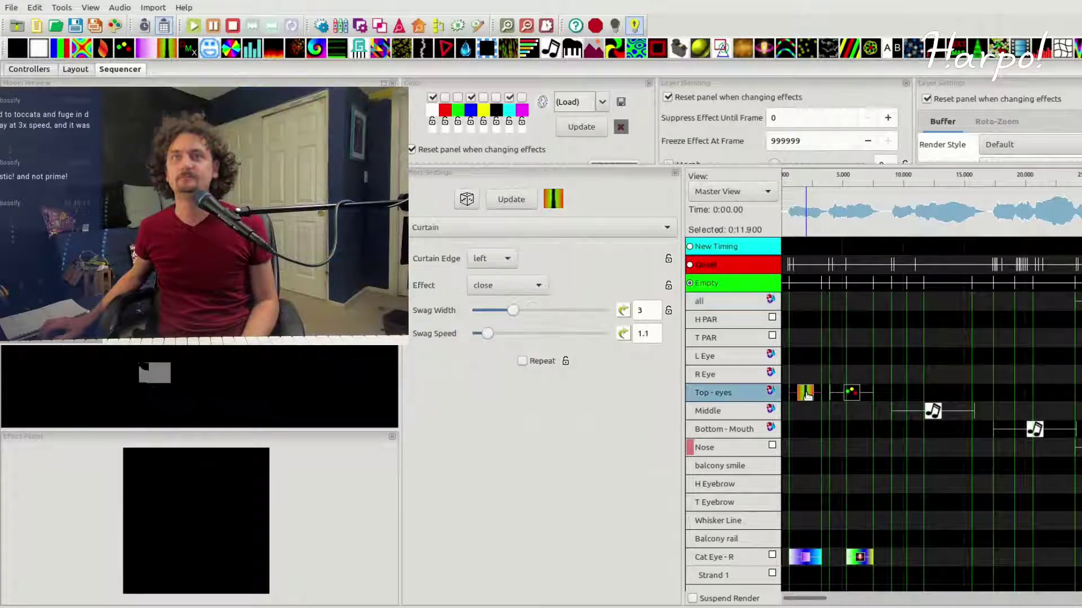
left_click(855, 559)
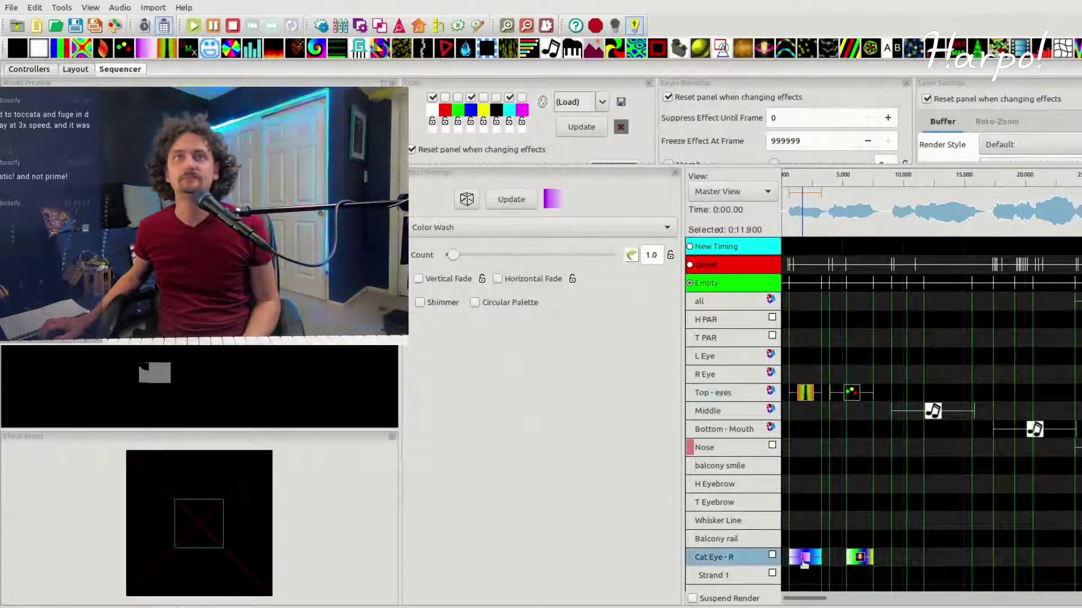
left_click(859, 560)
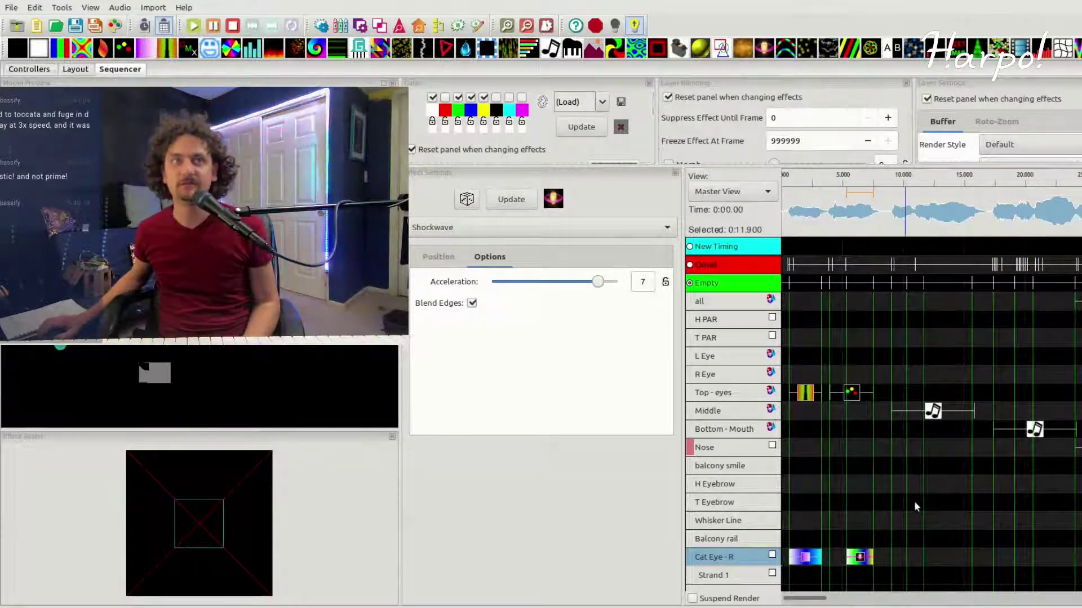
Step: Examine the Balcony rail and Cat Eye - L Node 1 rows along the timeline, ending at the sequence start
left_click(860, 539)
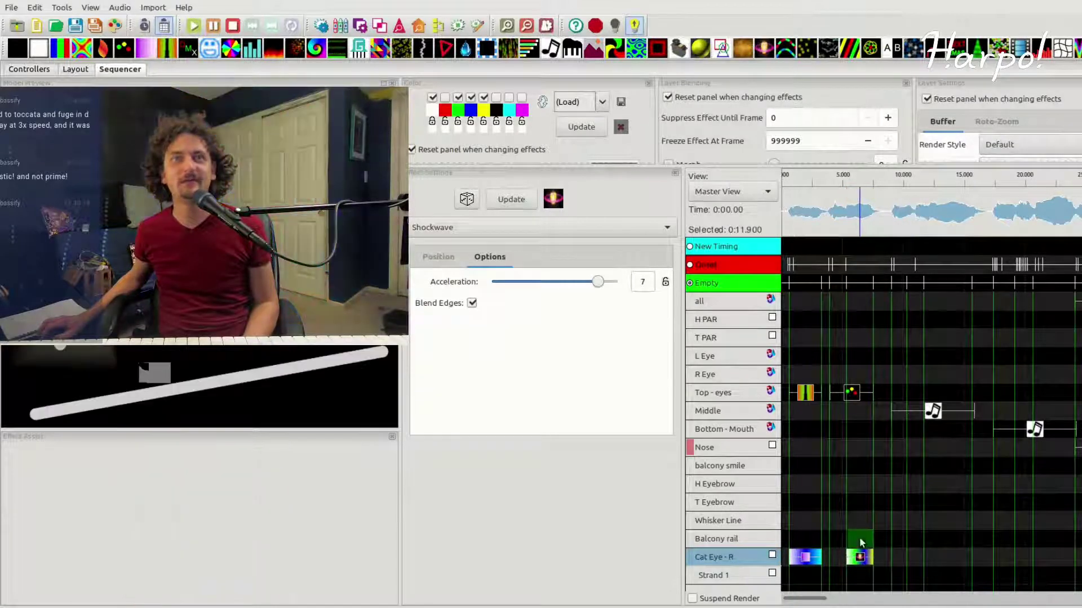
scroll(811, 566, "down", 3)
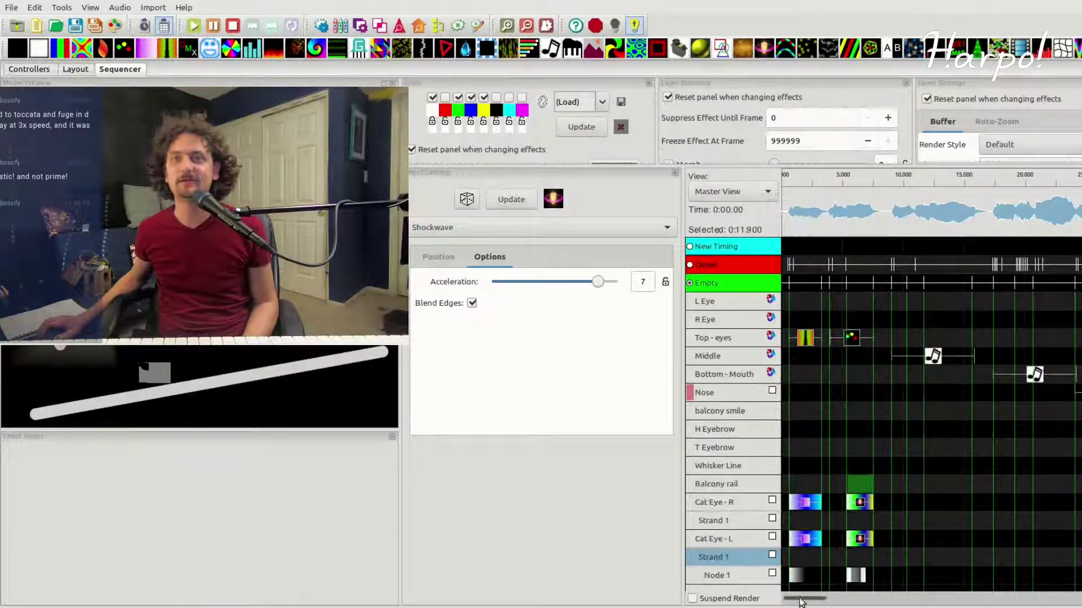
left_click(798, 580)
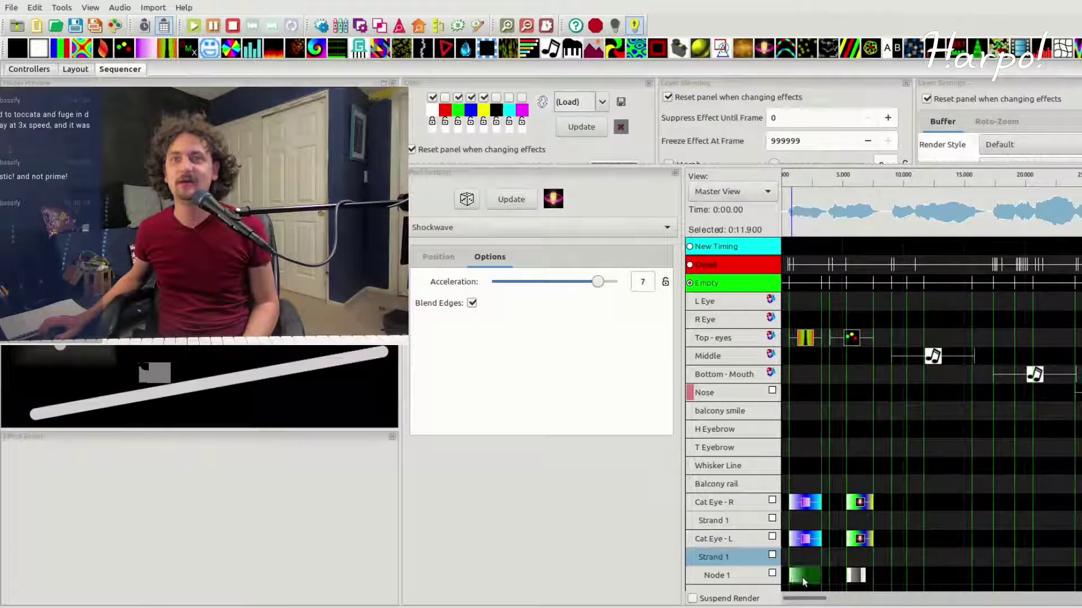
left_click_drag(820, 598, 968, 596)
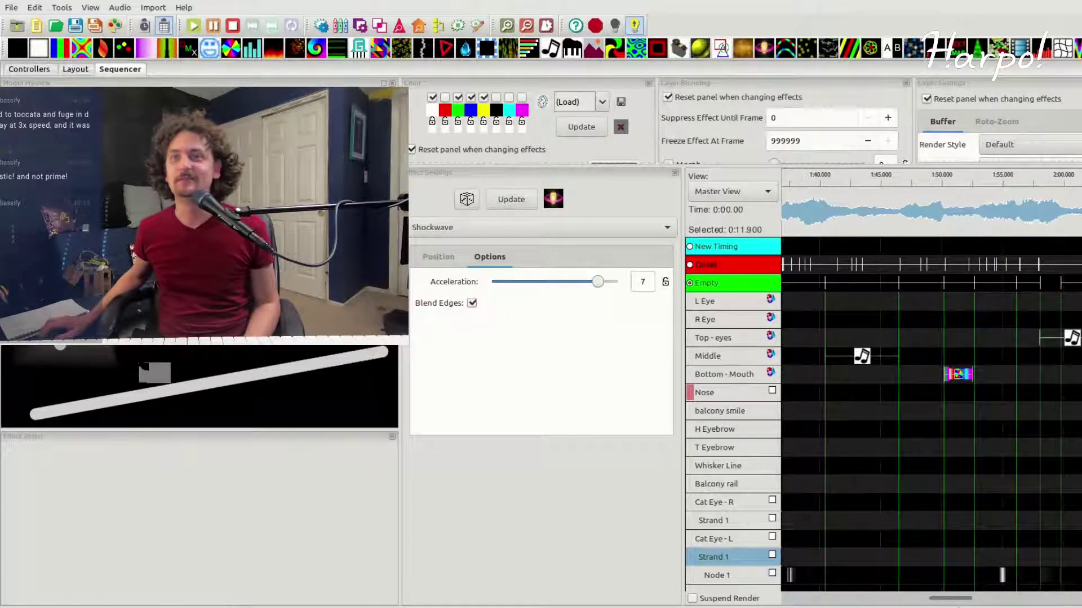
left_click_drag(952, 600, 726, 602)
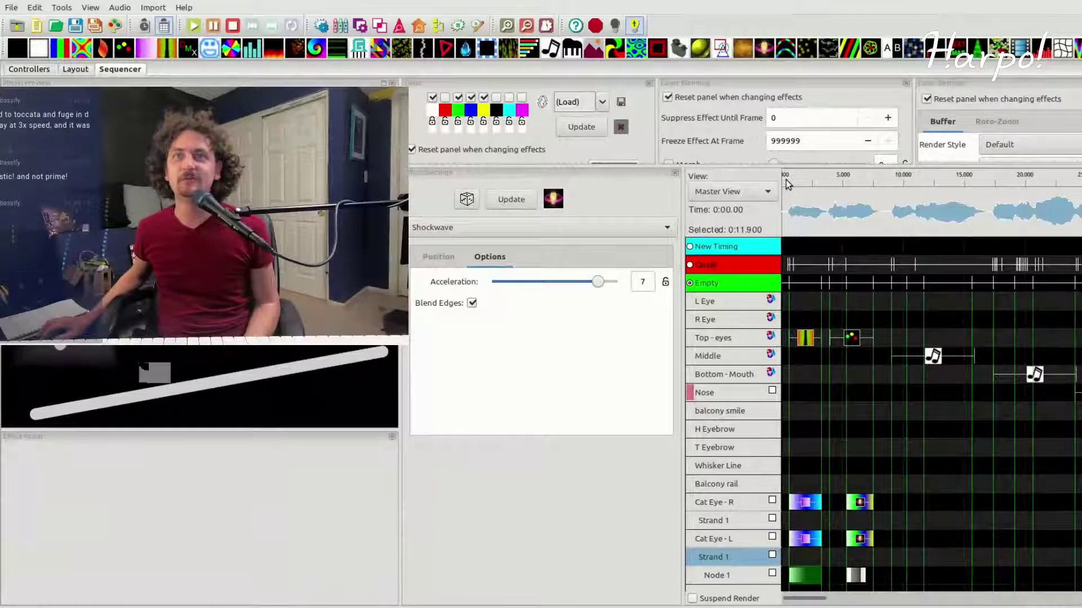
Step: Play the sequence from the start, close the Effect Assist pane, widen the House Preview and stop playback at about 0:50
key("space")
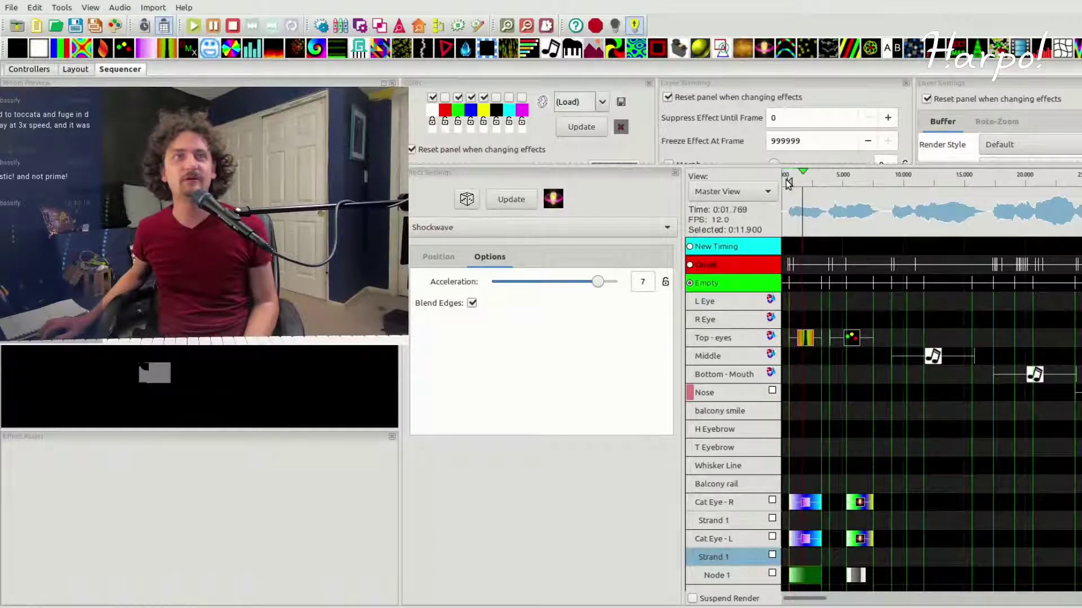
left_click(391, 437)
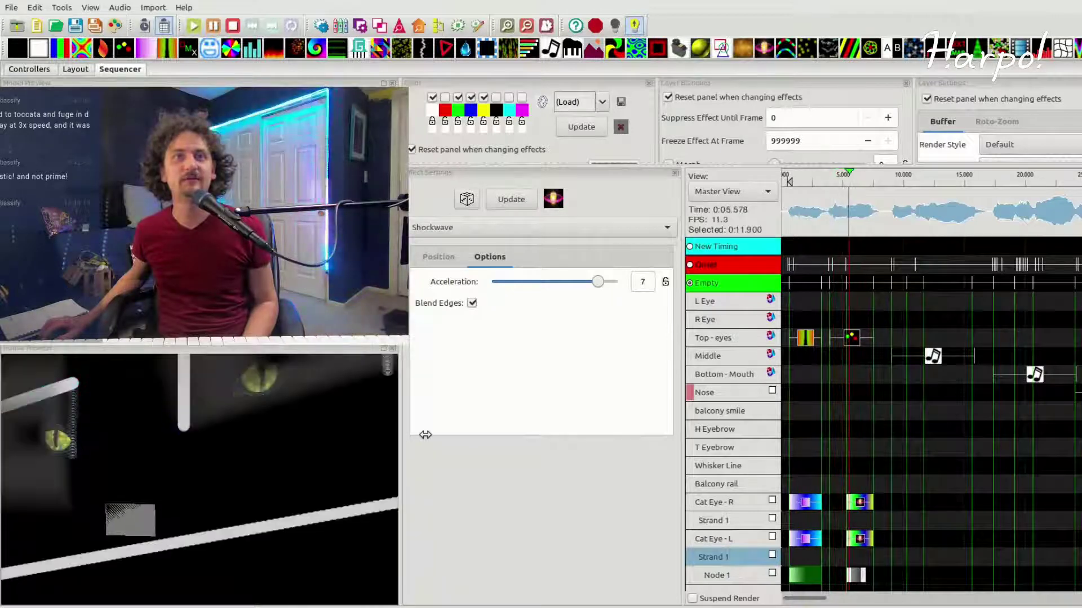
left_click_drag(425, 435, 454, 433)
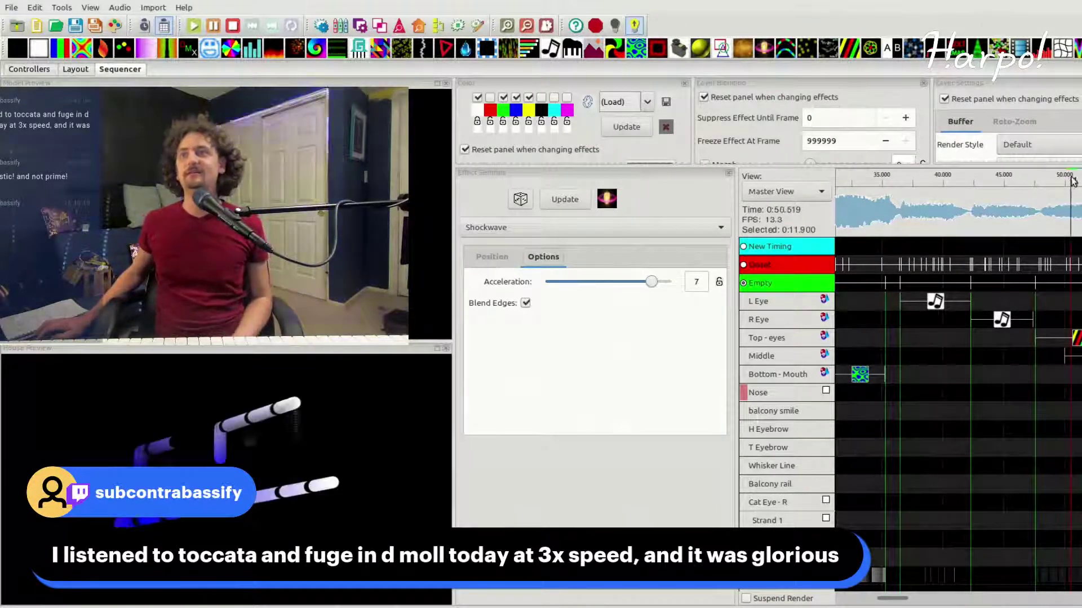
key("space")
left_click(1057, 277)
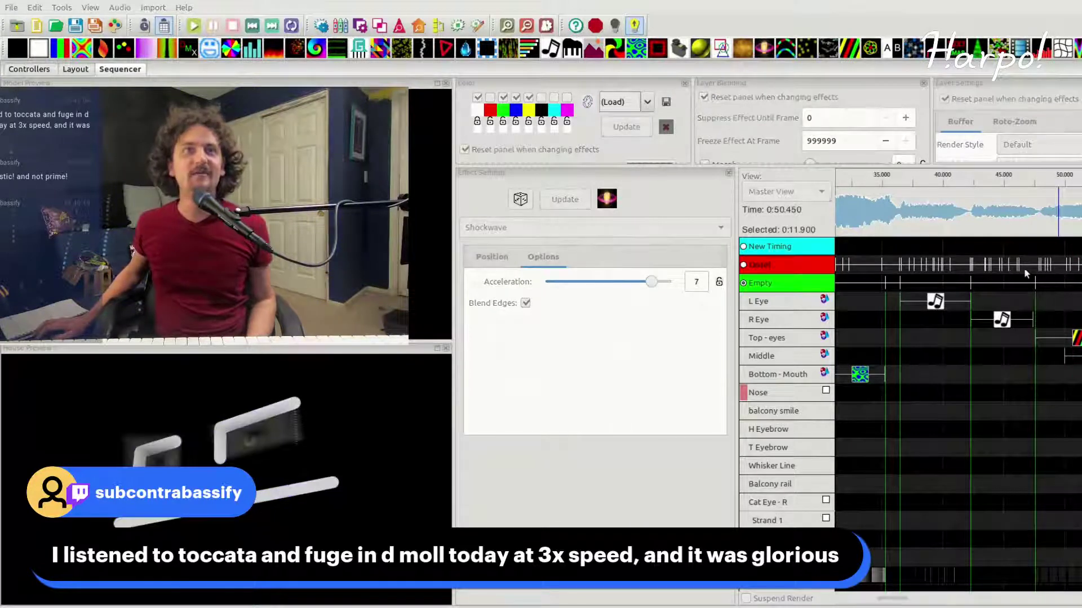
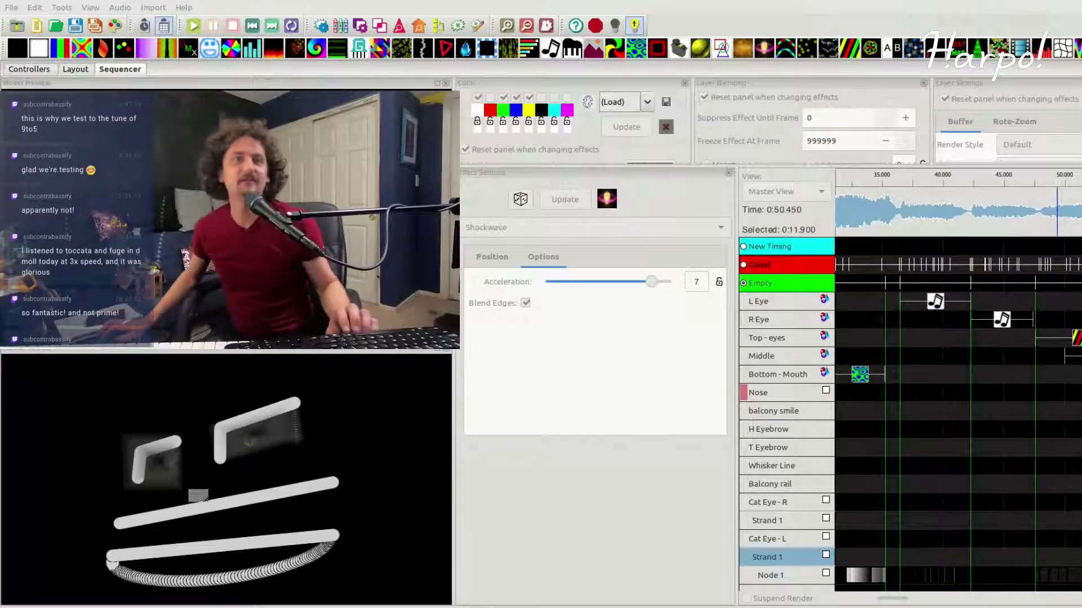
Step: Play the selected section from about 3:27 with the Liquid effect on Cat Eye - L, and stop playback
key("space")
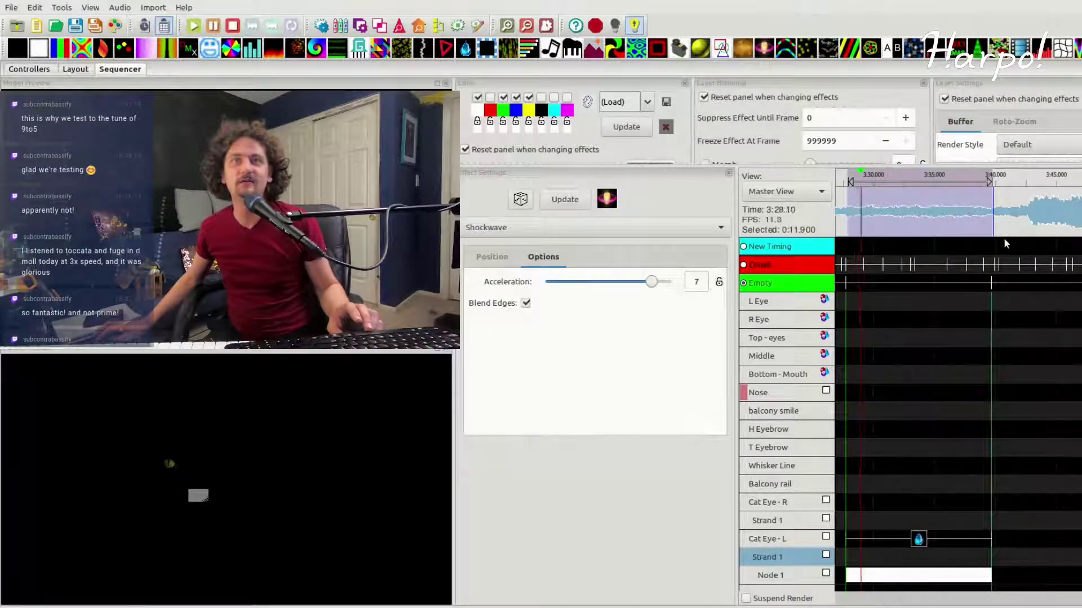
key("space")
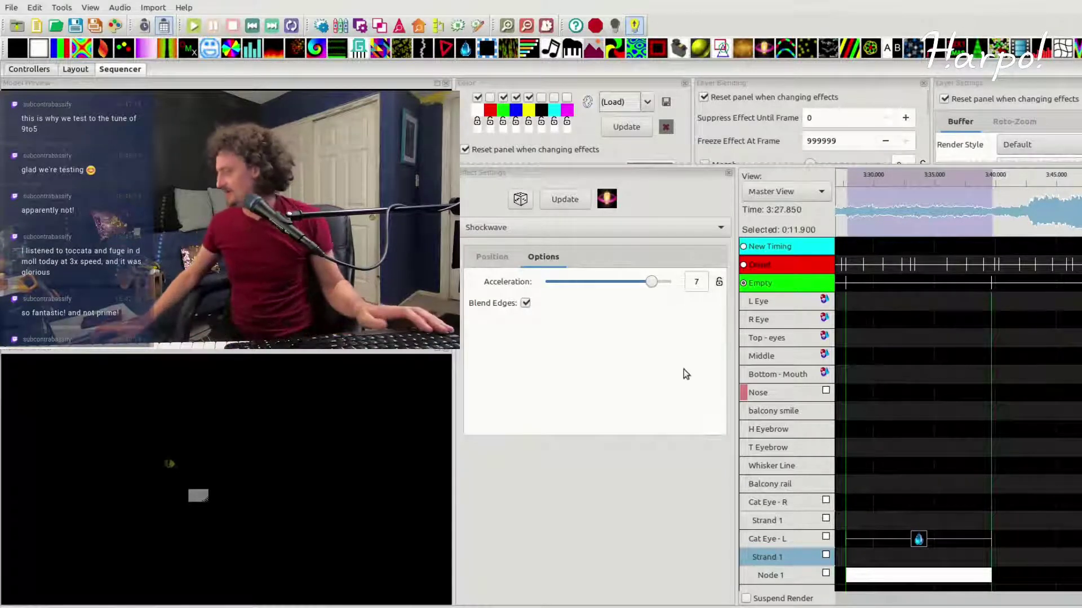
key("space")
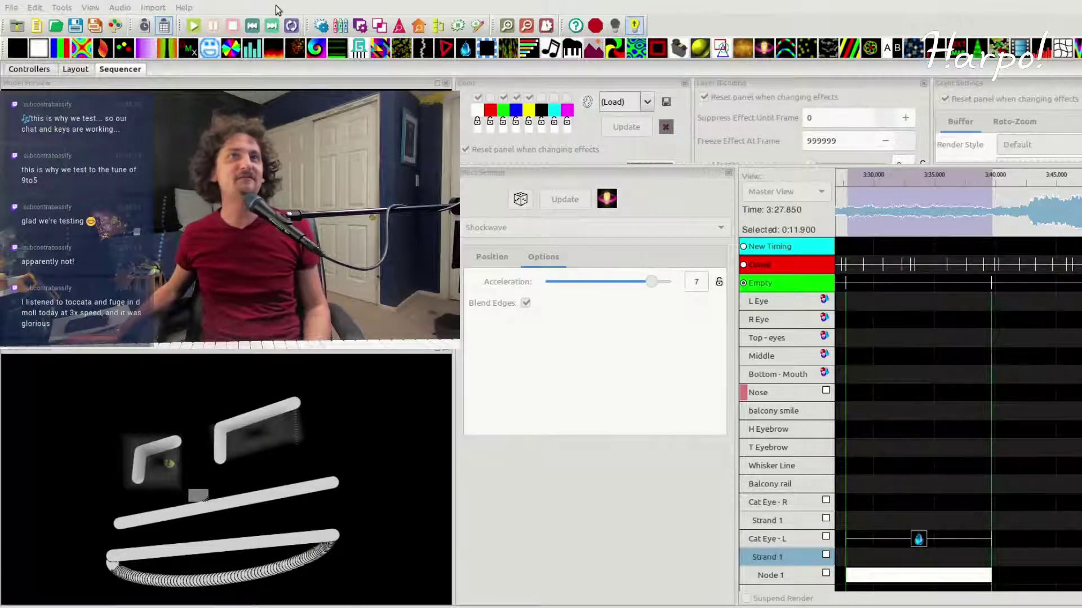
left_click(622, 276)
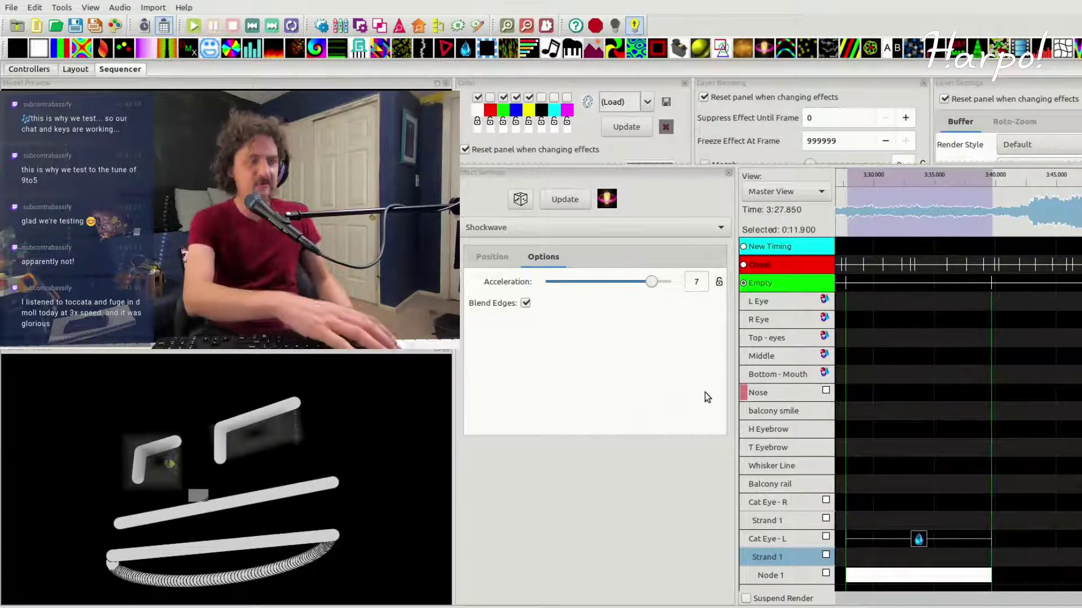
Step: Switch to the X AIR mixer and look through the input channels up to pulseaudio-R, finishing on piano-L
key("alt+Tab")
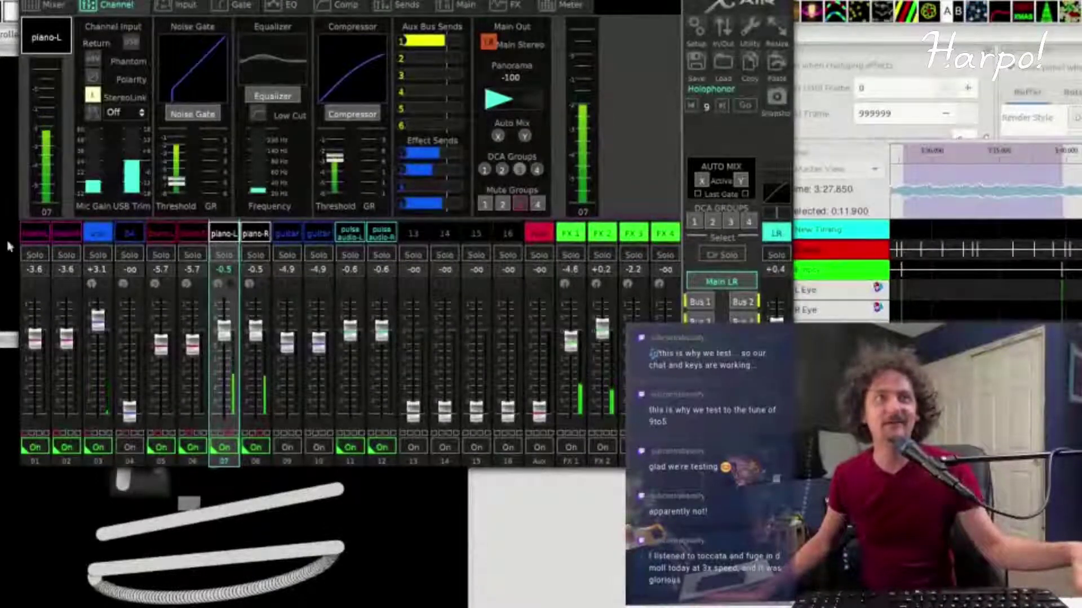
left_click(35, 233)
left_click(67, 234)
left_click(98, 235)
left_click(129, 233)
left_click(193, 233)
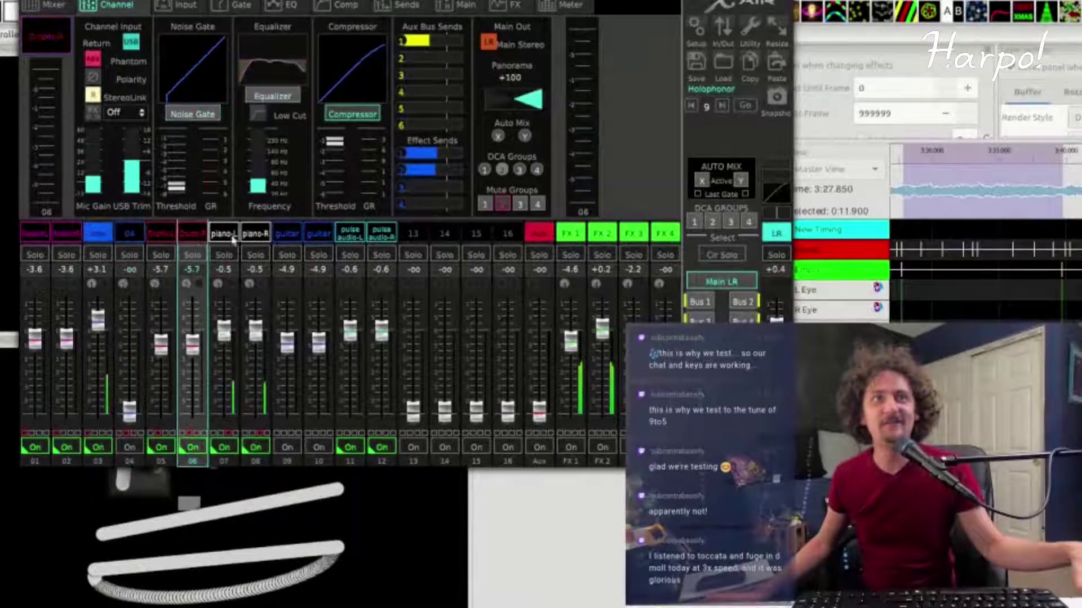
left_click(255, 234)
left_click(318, 233)
left_click(356, 241)
left_click(382, 234)
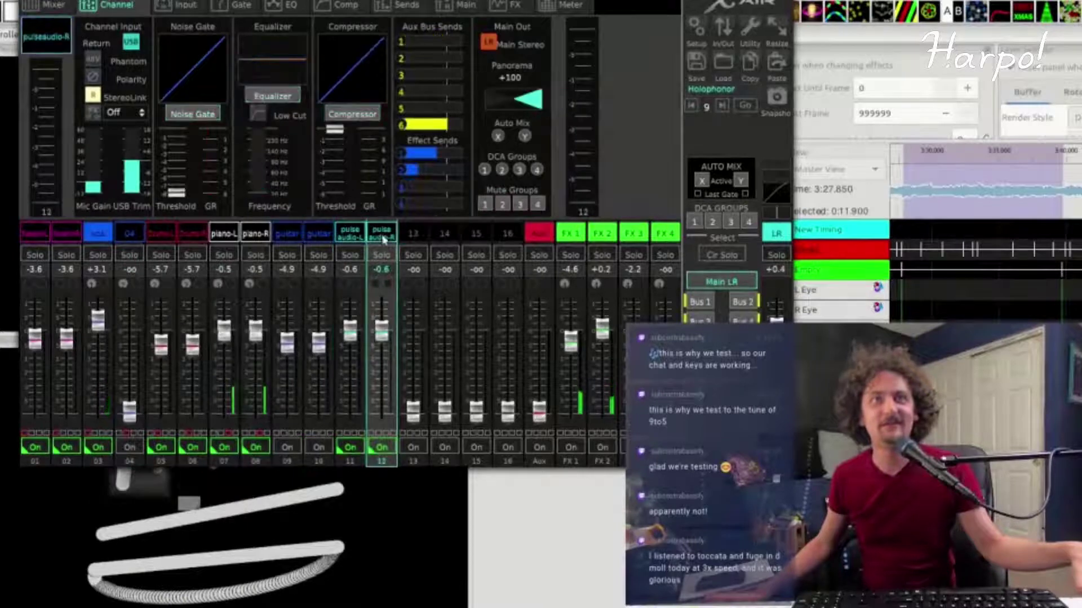
left_click(225, 234)
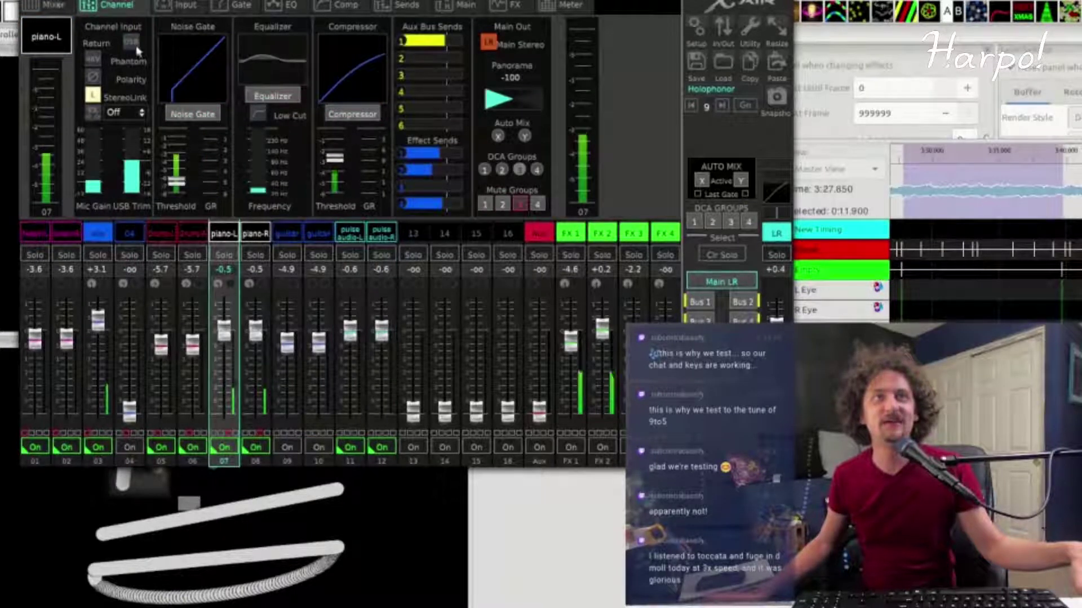
Step: Toggle the USB return on the piano-L channel and switch to the live stream studio
left_click(129, 47)
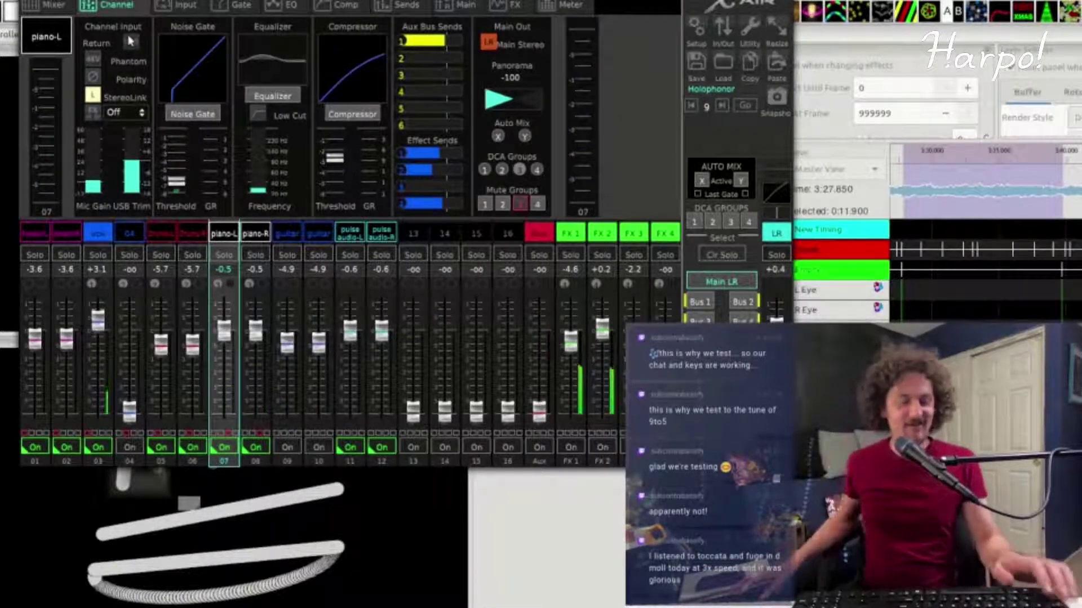
key("alt+Tab")
key("alt+Tab")
key("alt+Tab")
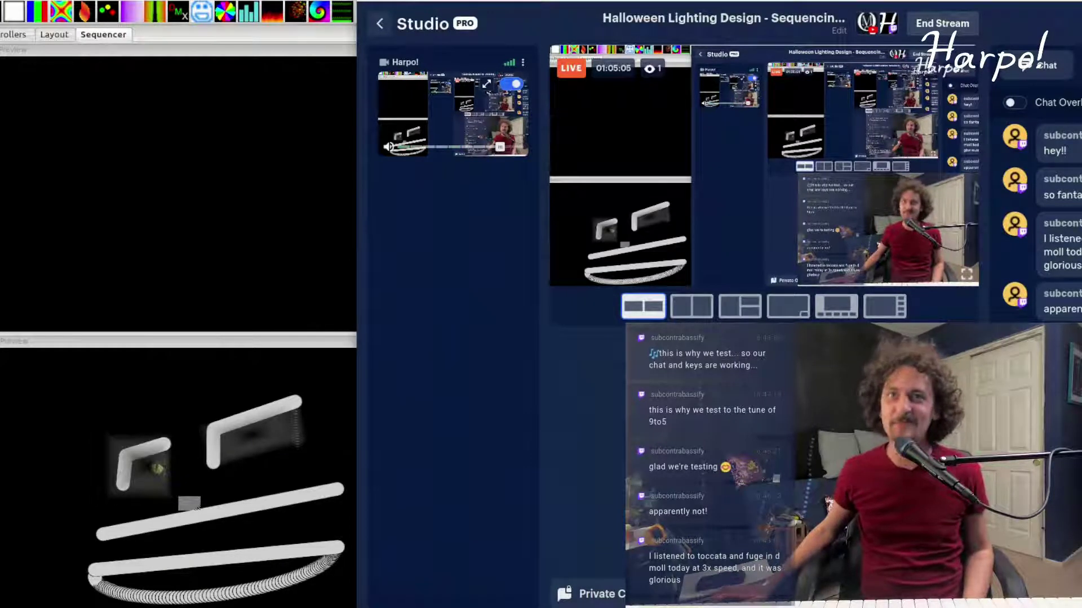
Step: Switch back to xLights, play the selected section from about 3:28 and stop playback
key("alt+Tab")
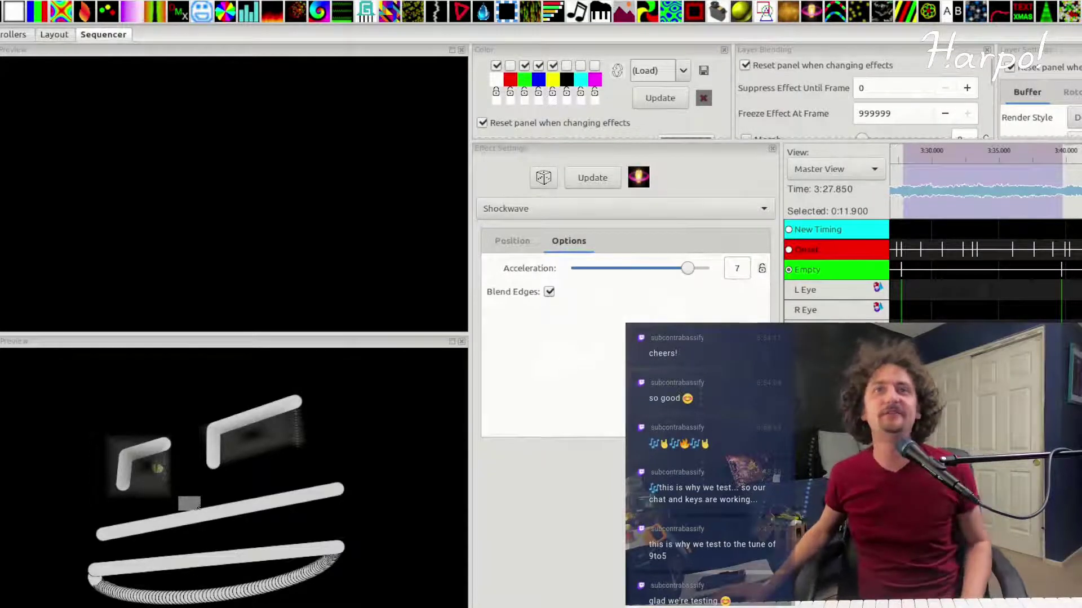
left_click(904, 156)
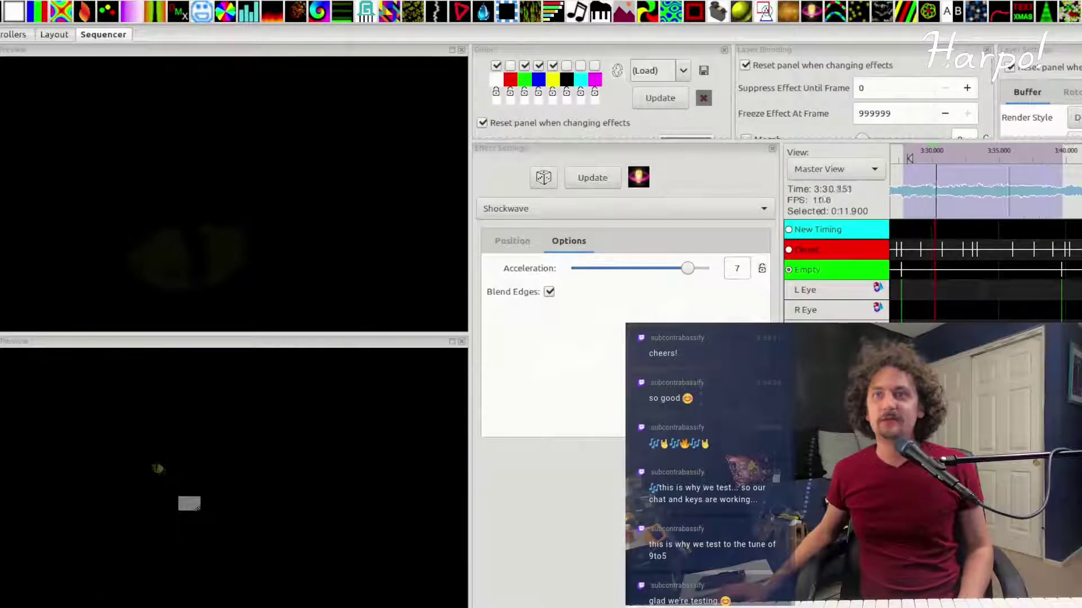
scroll(958, 180, "down", 3)
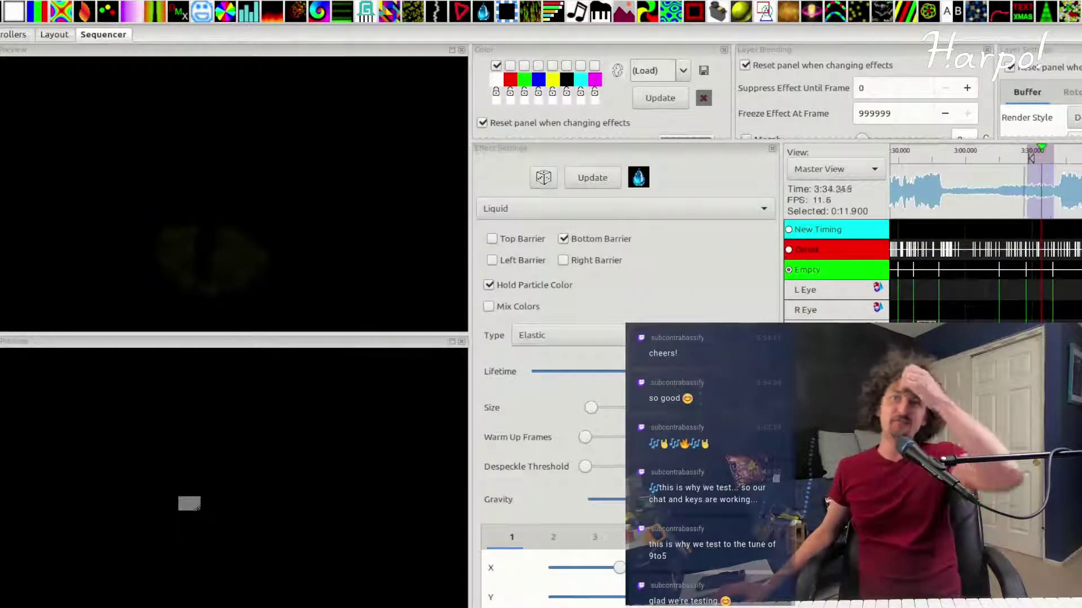
key("space")
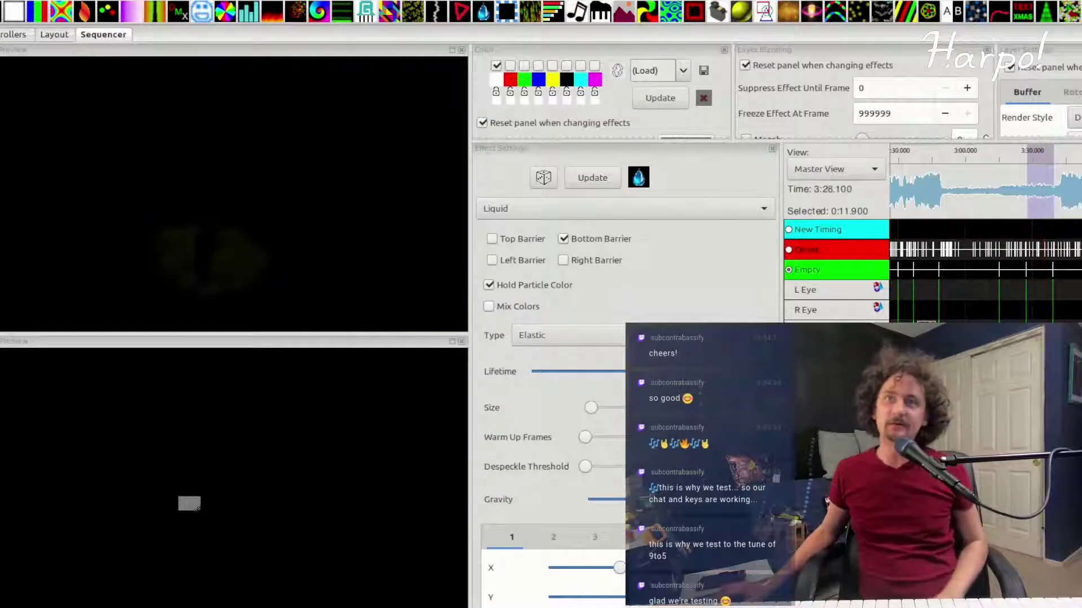
Step: Return to the sequence start and preview the Meteors, Music Effect and Spirals effects placed from about 0:30 onward
key("Home")
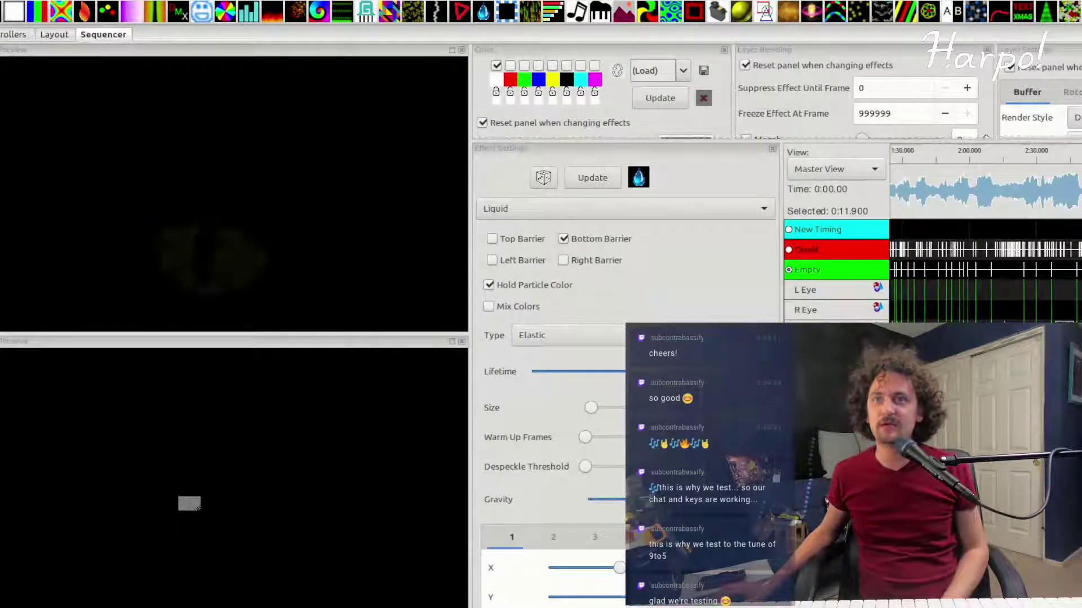
scroll(938, 299, "up", 5)
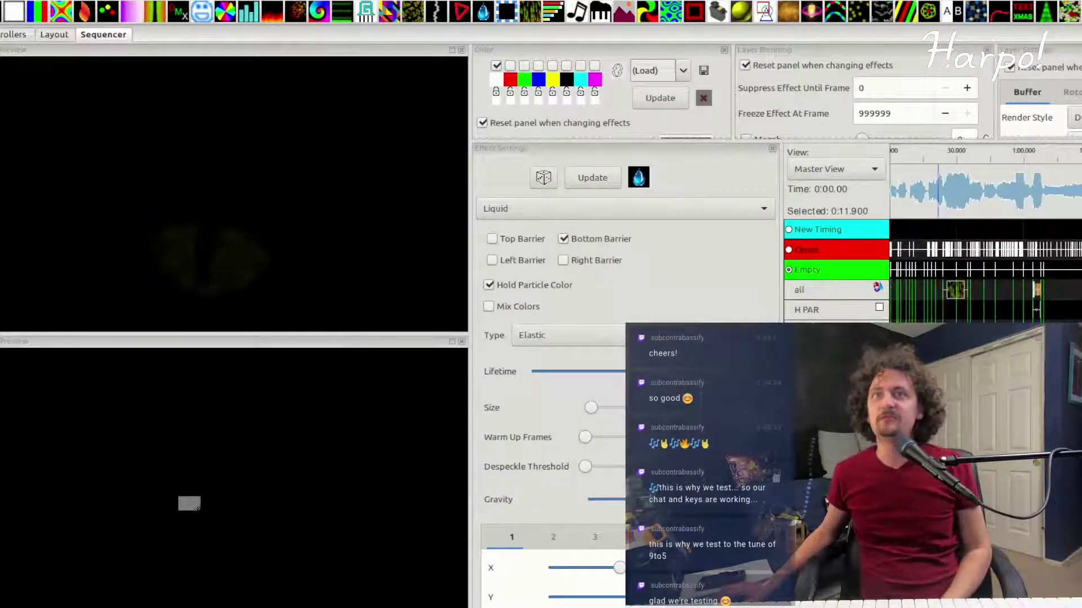
left_click(954, 290)
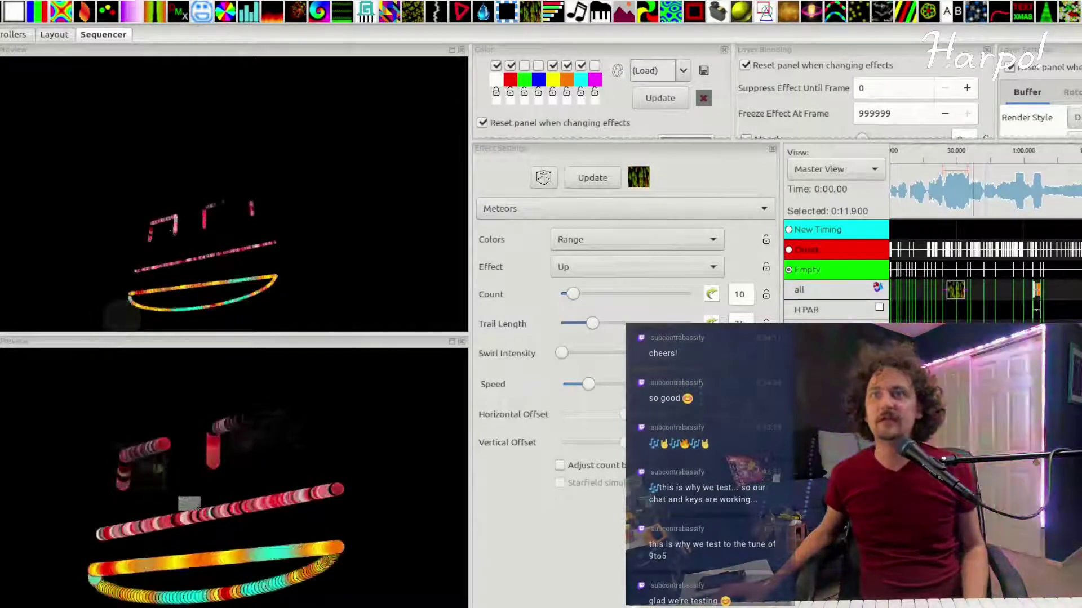
left_click(980, 405)
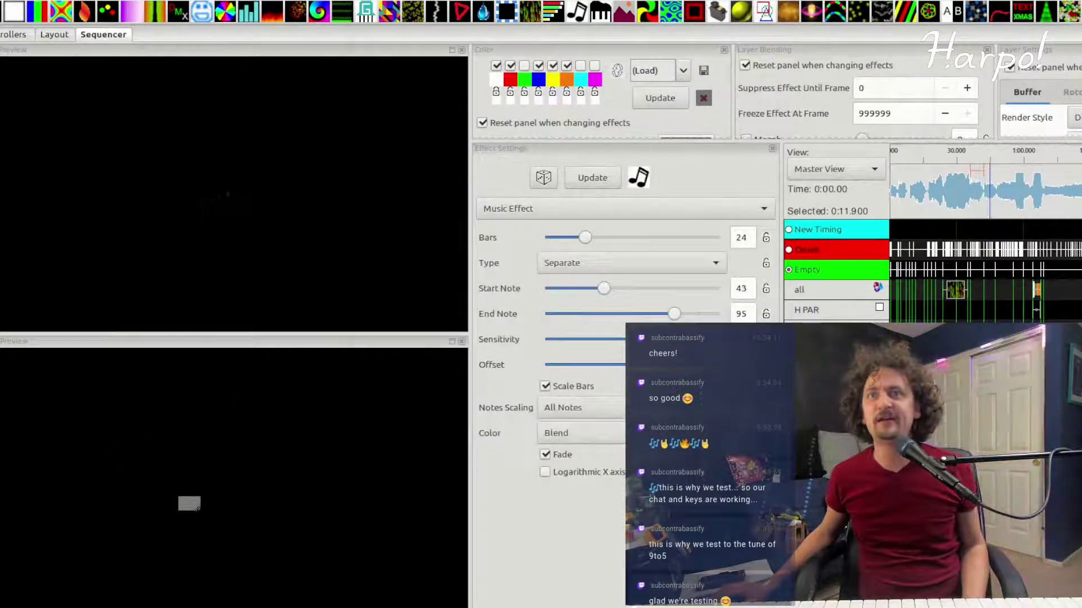
scroll(979, 405, "up", 3)
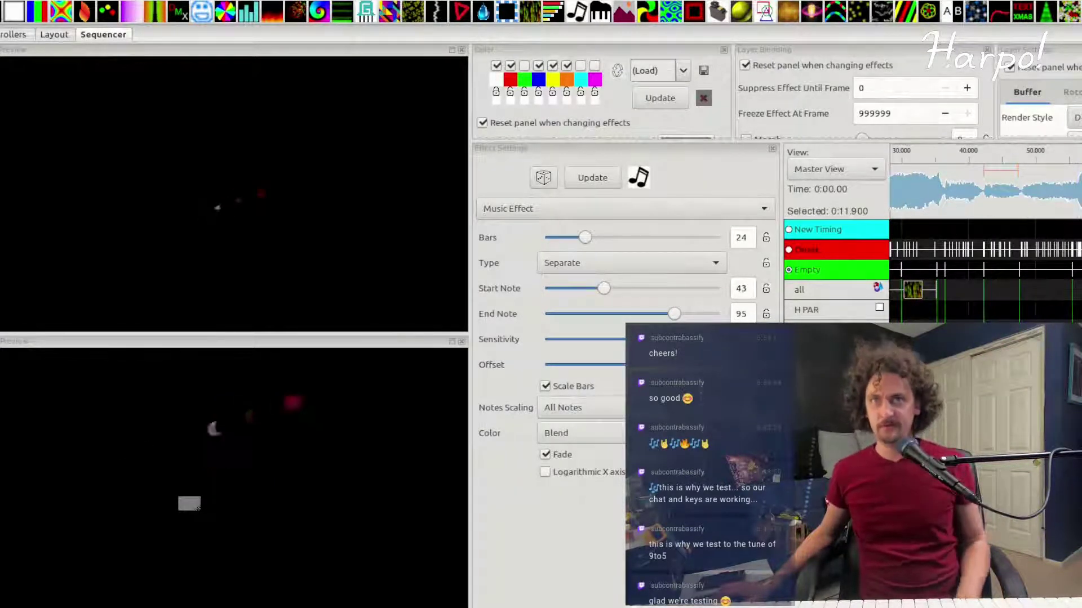
left_click(1042, 405)
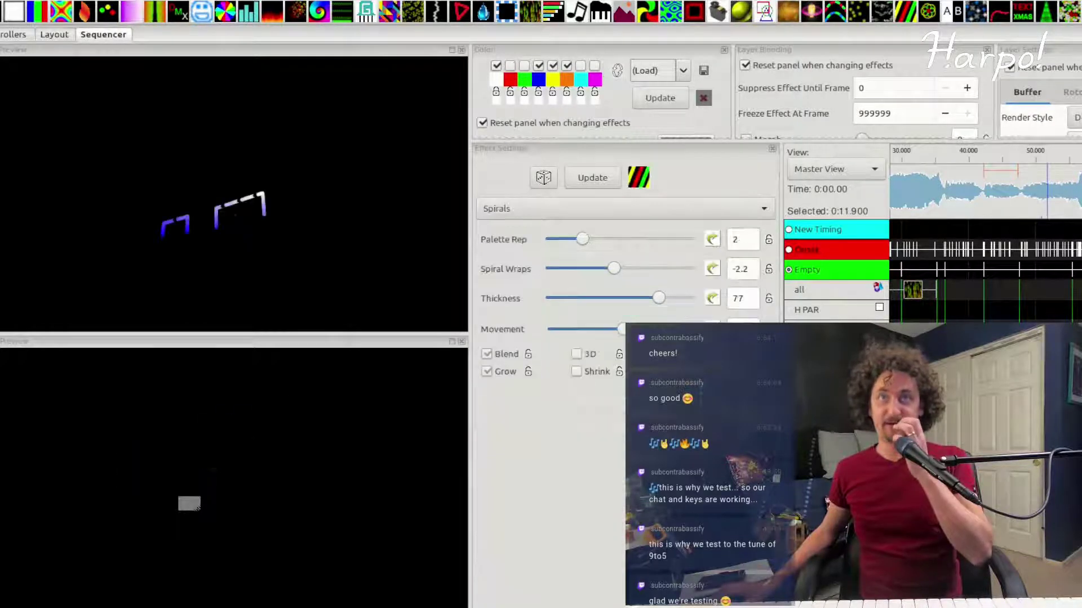
left_click(1077, 405)
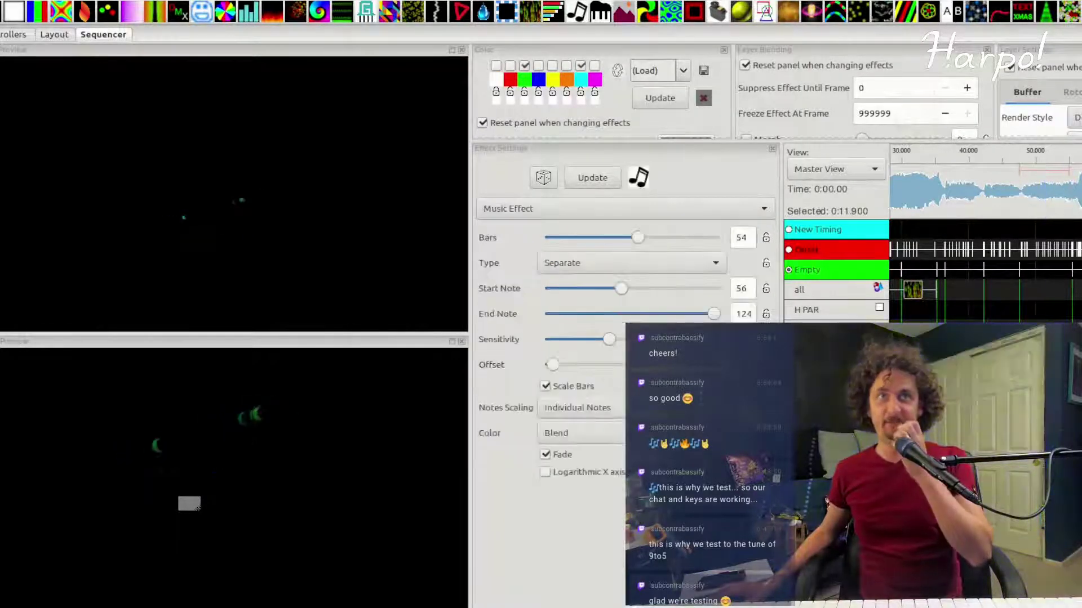
left_click(496, 65)
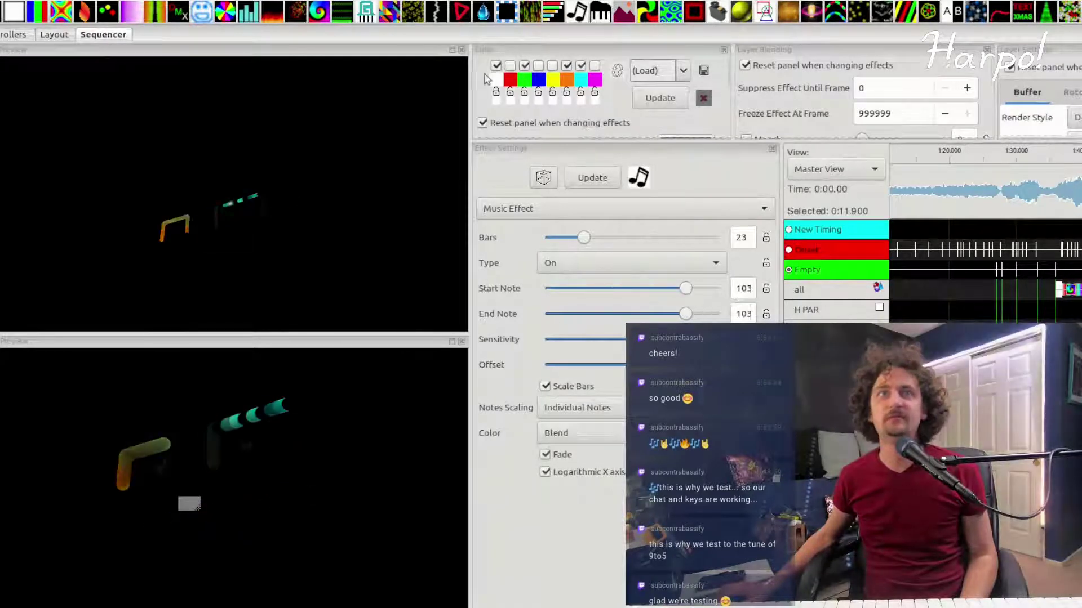
Step: Look along the timeline to the selected section and back, and widen the timeline area by narrowing the Effect Settings pane
scroll(962, 303, "down", 2)
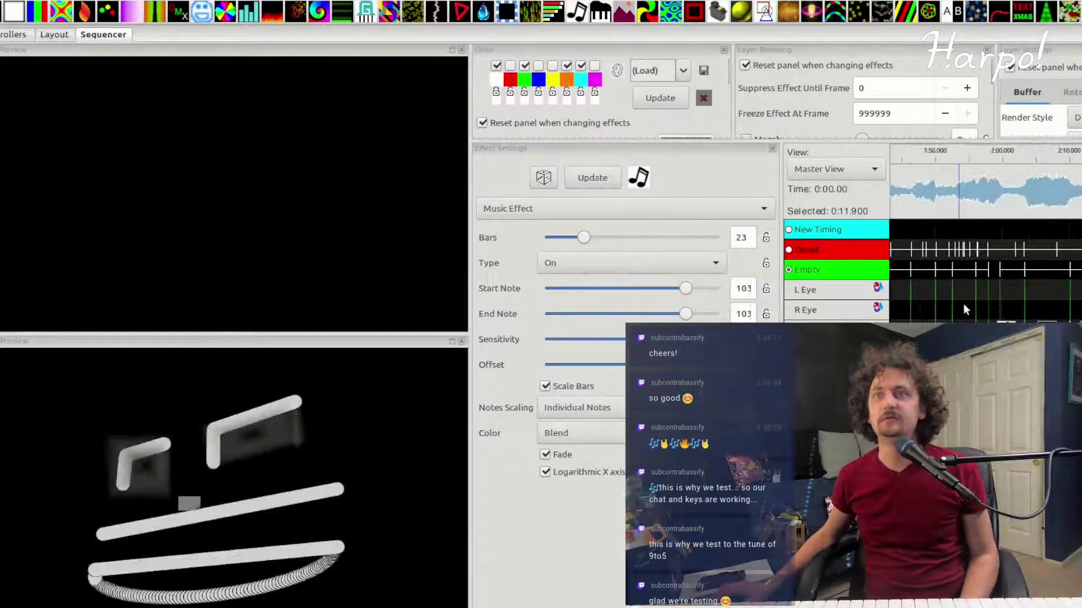
scroll(962, 303, "up", 2)
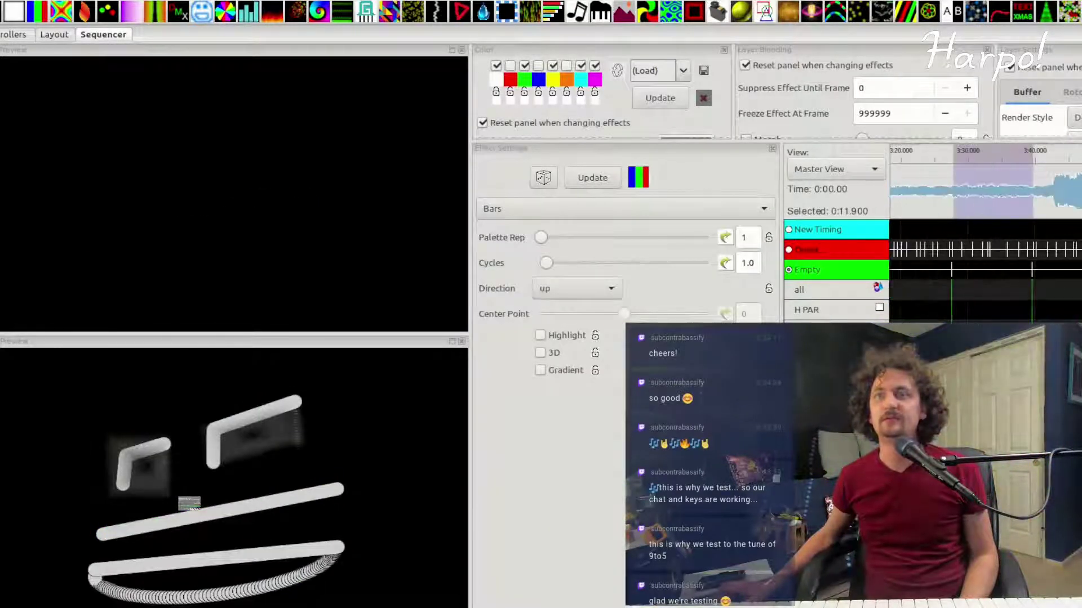
scroll(985, 236, "down", 5)
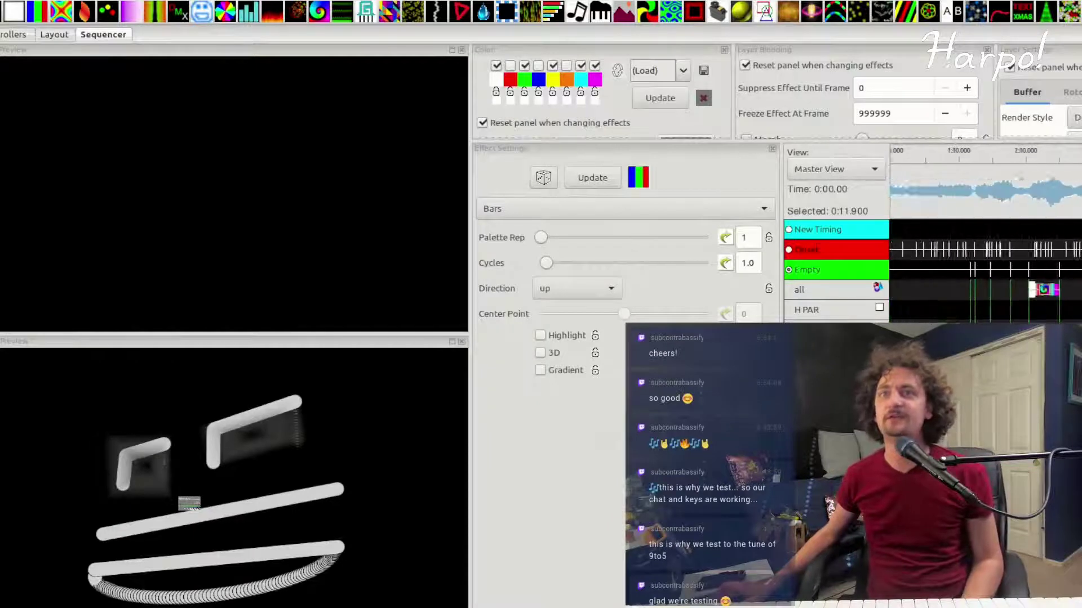
scroll(985, 236, "up", 4)
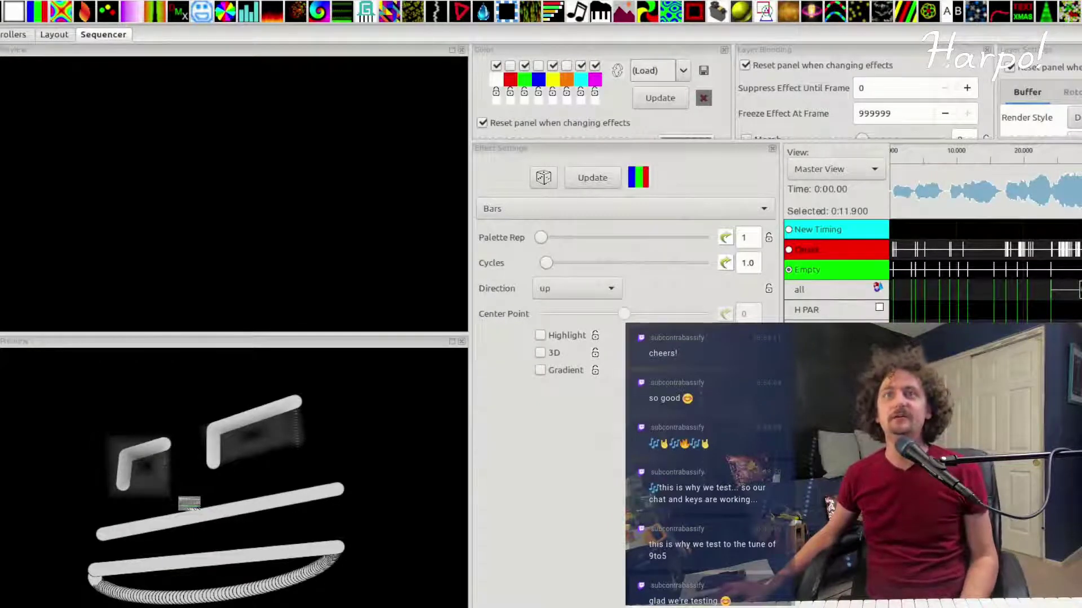
left_click_drag(781, 237, 695, 236)
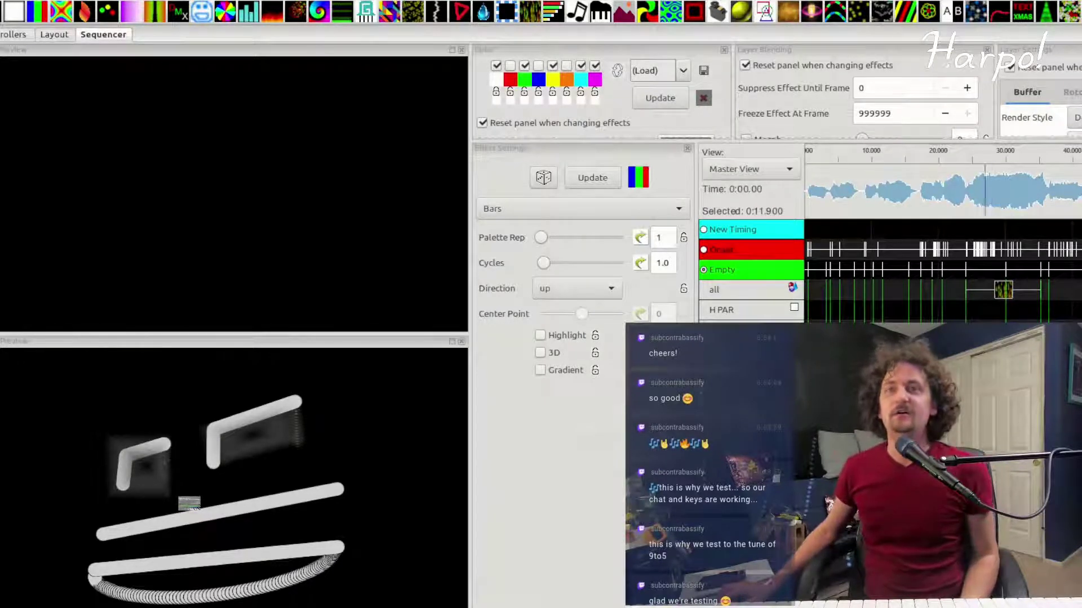
Step: Examine the effects on the all row as far as about 3:25 and back, and save the sequence
scroll(943, 265, "down", 4)
scroll(943, 265, "up", 5)
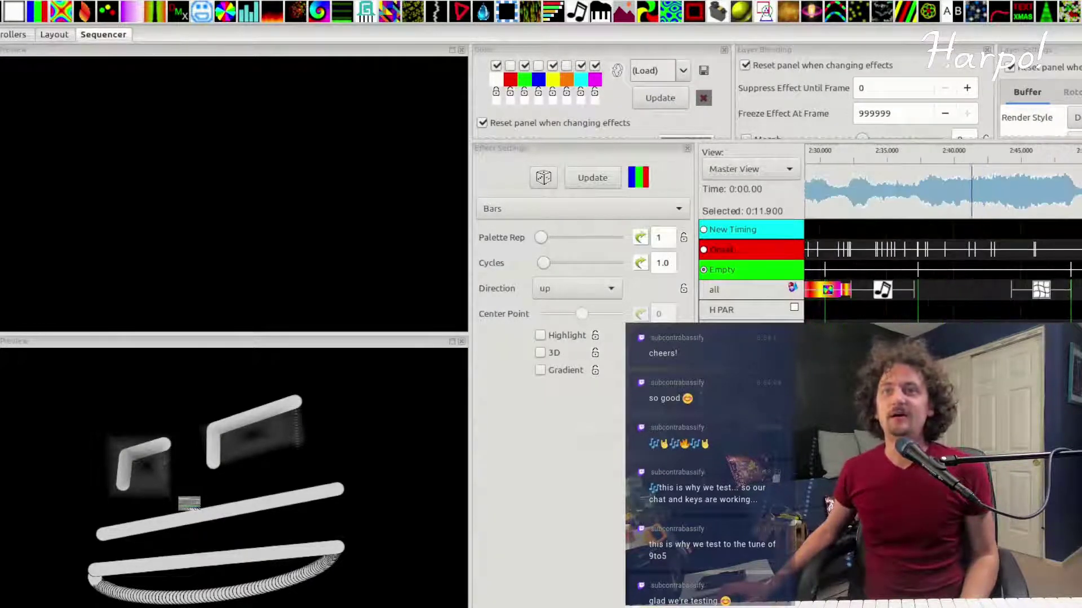
scroll(942, 265, "right", 5)
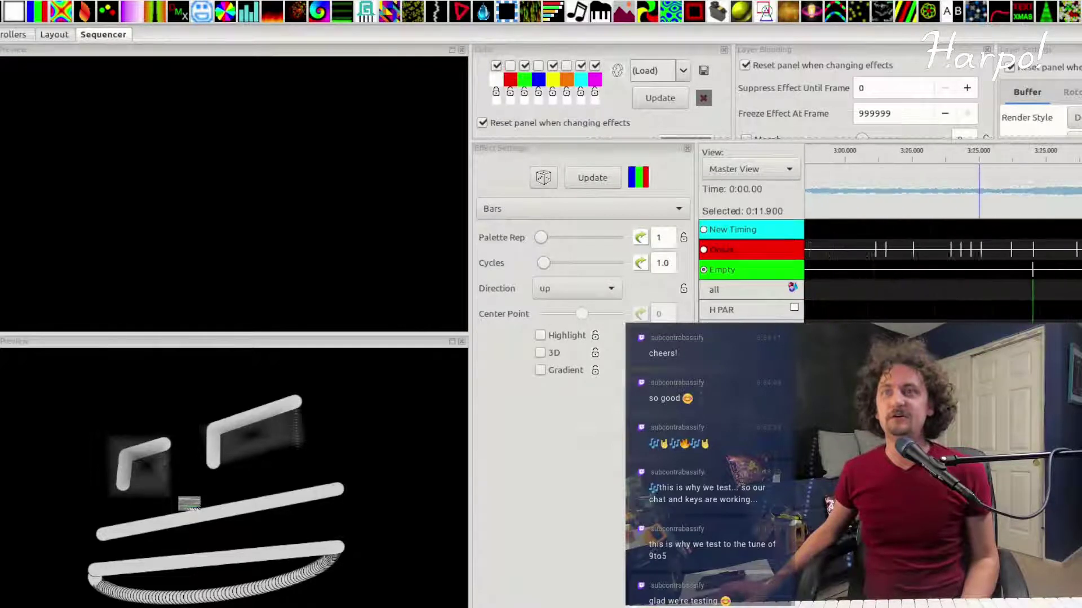
scroll(943, 265, "right", 5)
scroll(943, 264, "left", 8)
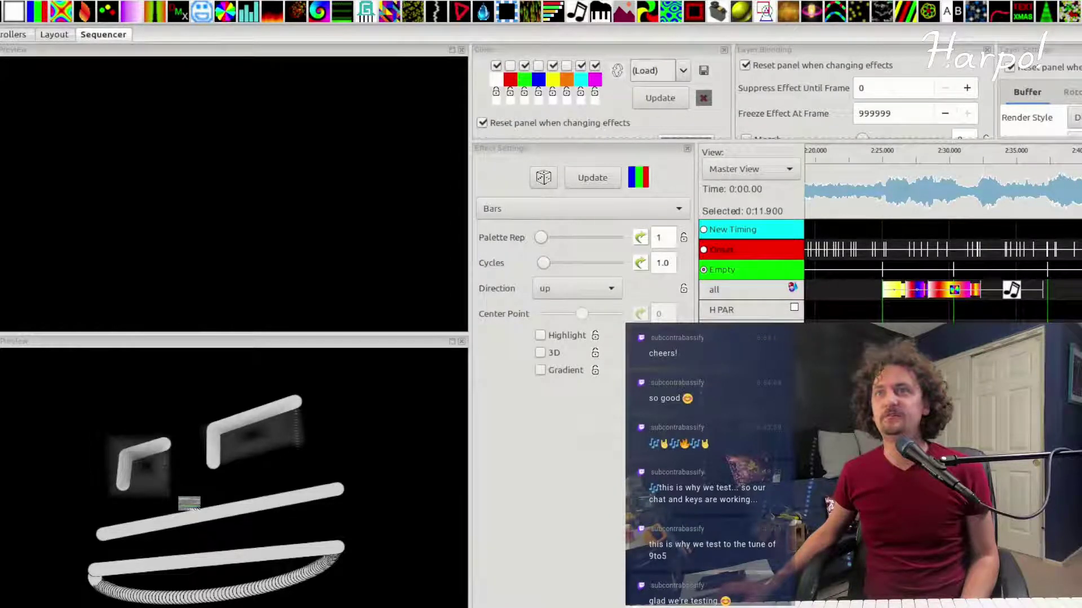
scroll(943, 265, "left", 8)
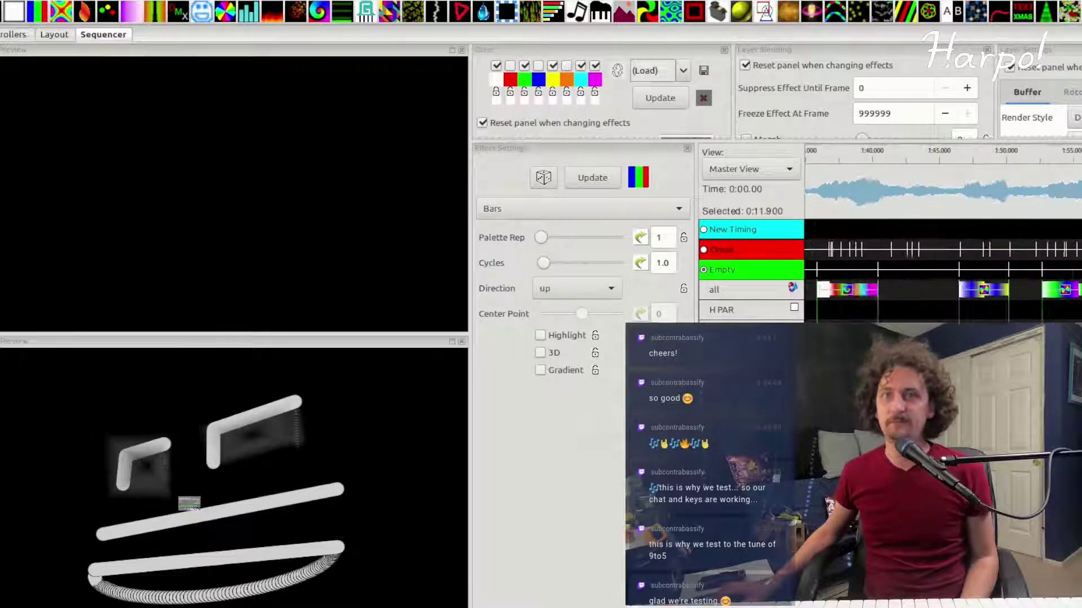
key("ctrl+s")
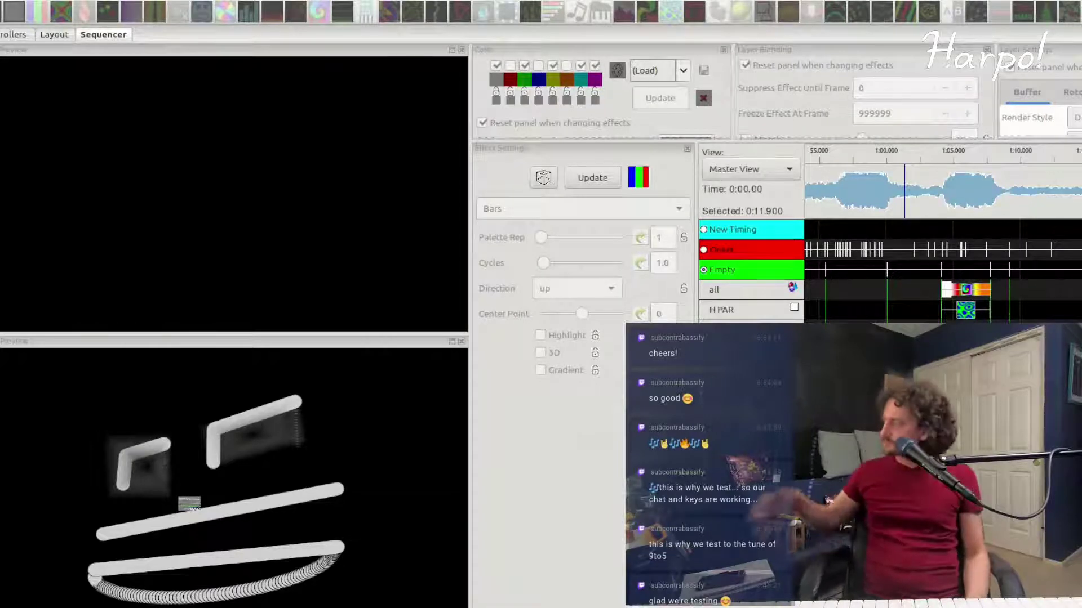
Step: Check the live stream studio, return to xLights and play a few seconds from near the sequence start before stopping
key("alt+Tab")
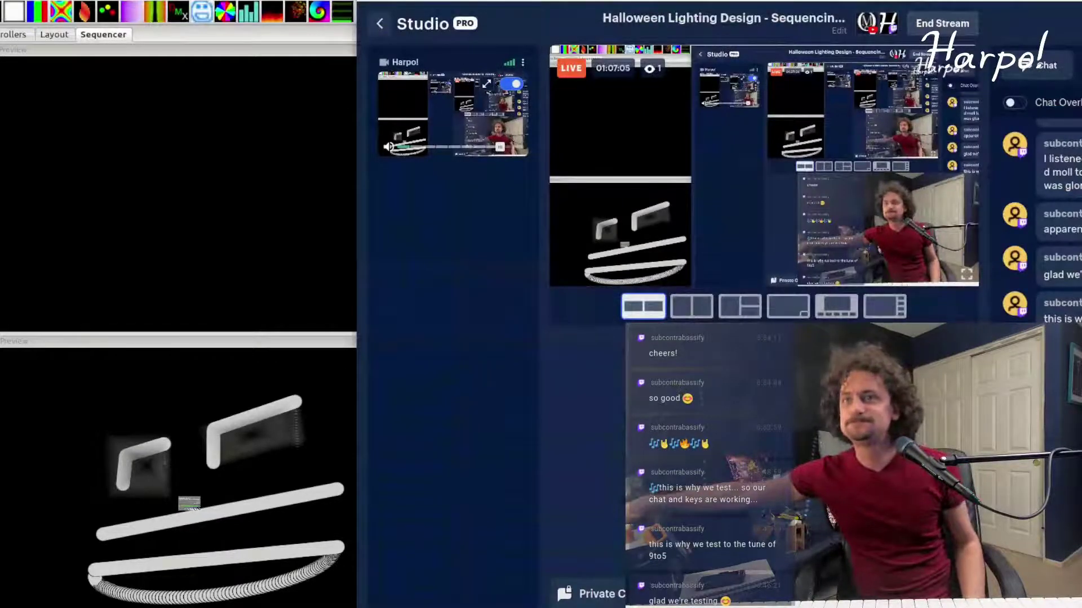
key("alt+Tab")
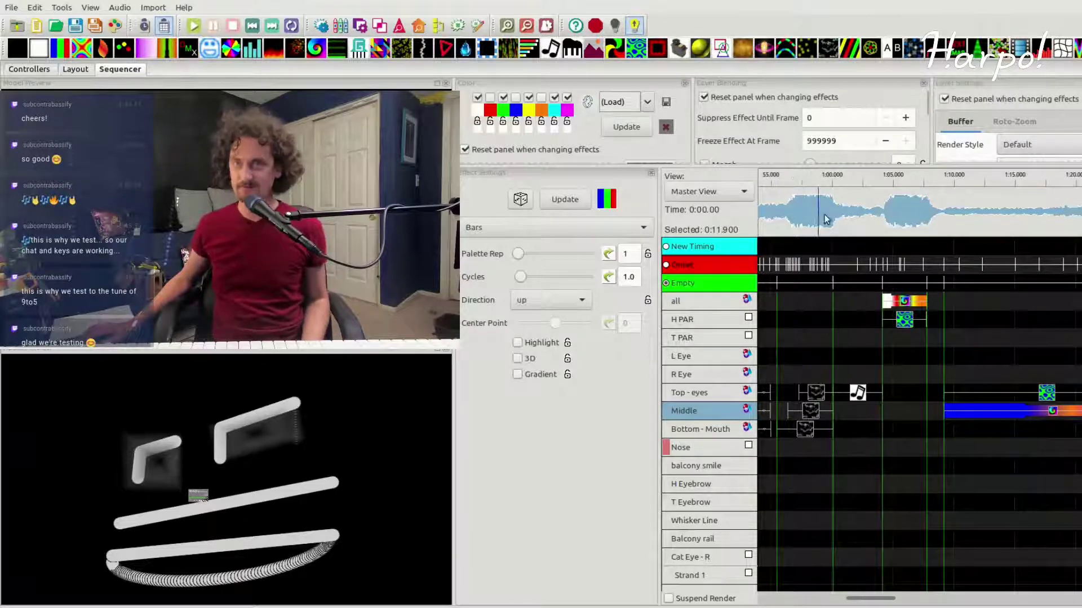
scroll(826, 218, "down", 5)
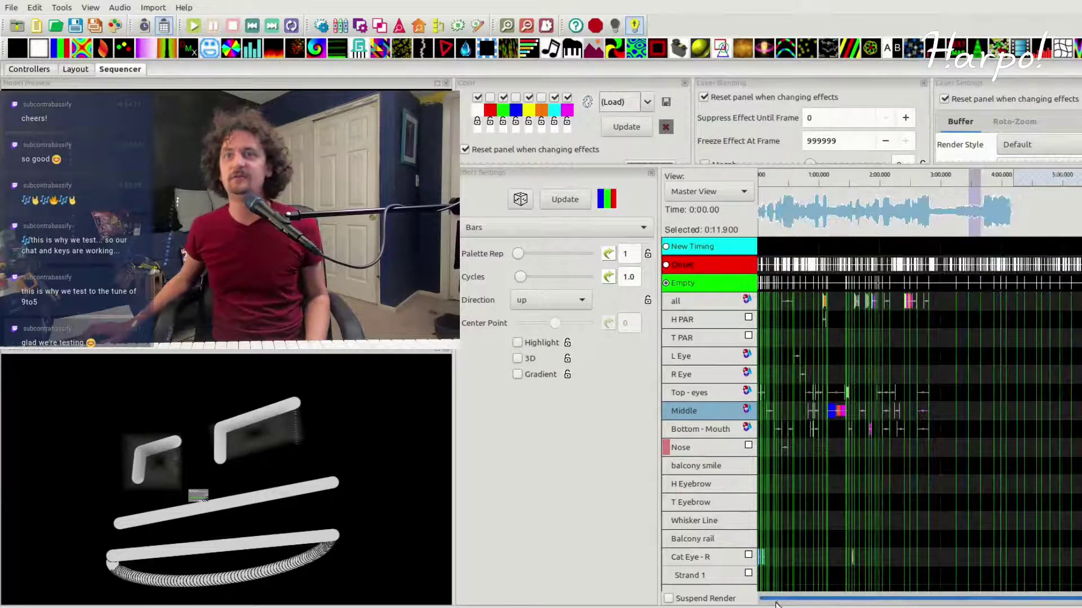
left_click(763, 178)
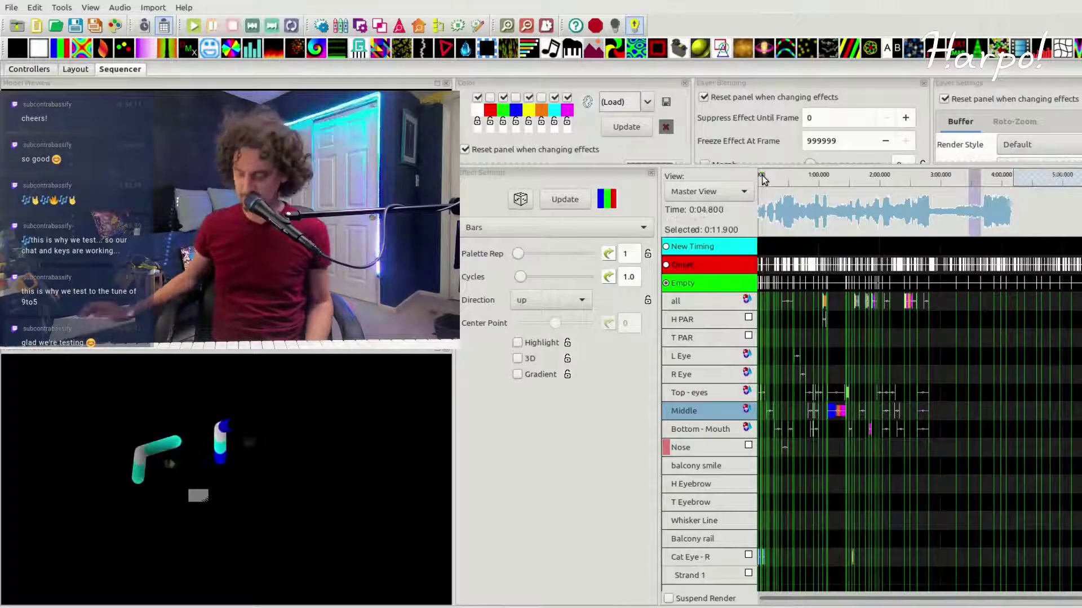
key("space")
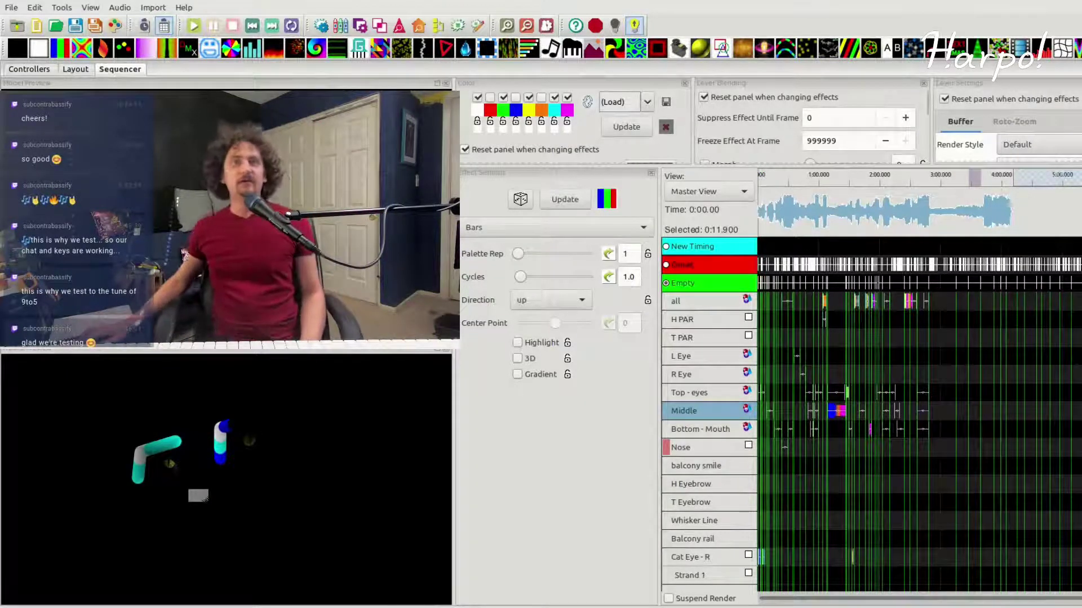
Step: Maximize the House Preview and play the sequence in it, stopping and restarting playback
left_click(438, 351)
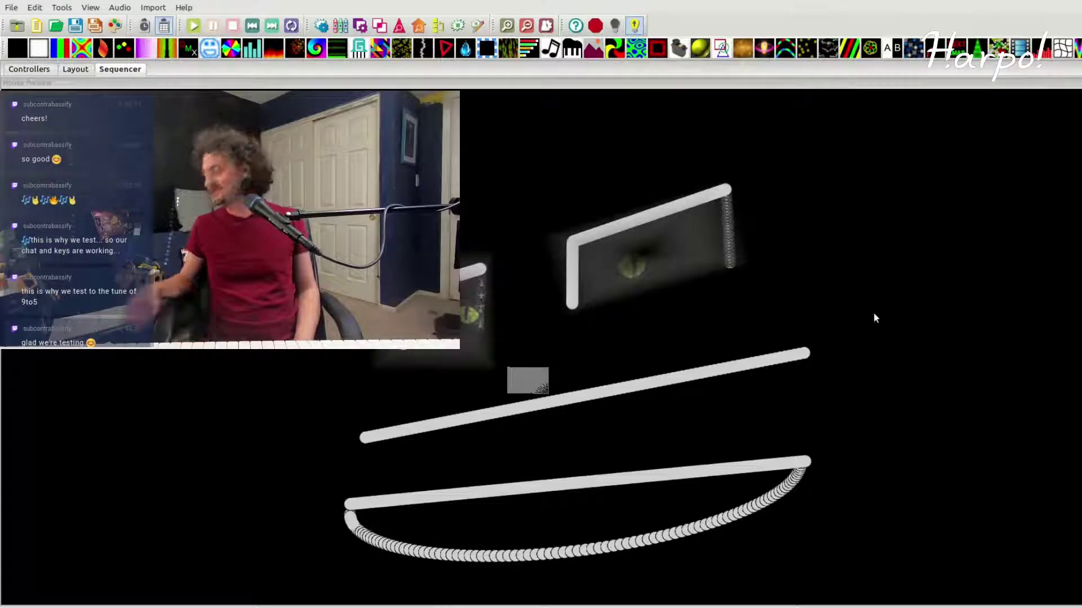
key("space")
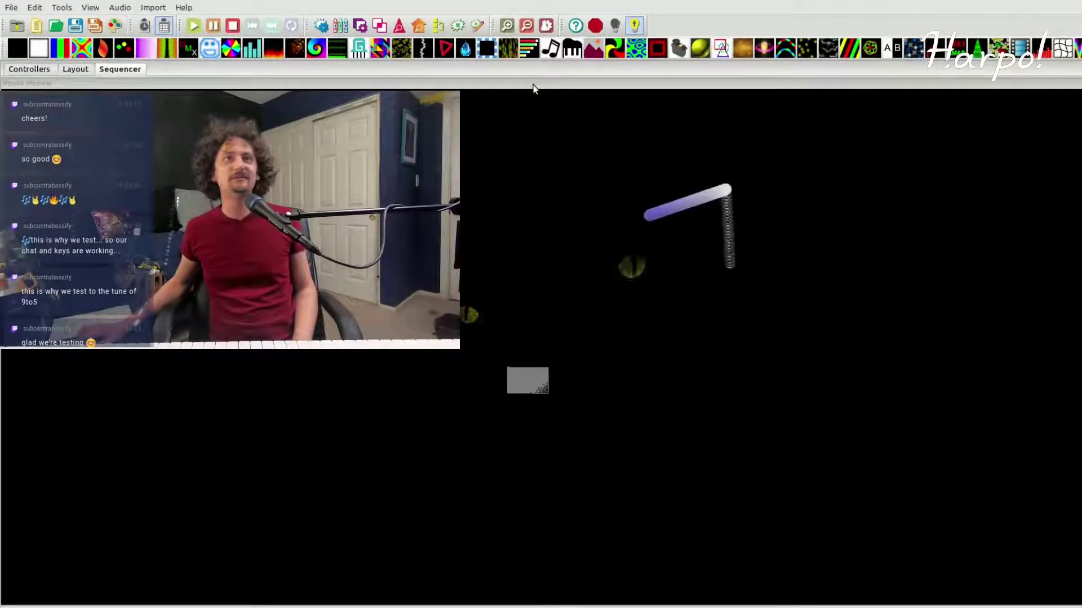
left_click(237, 25)
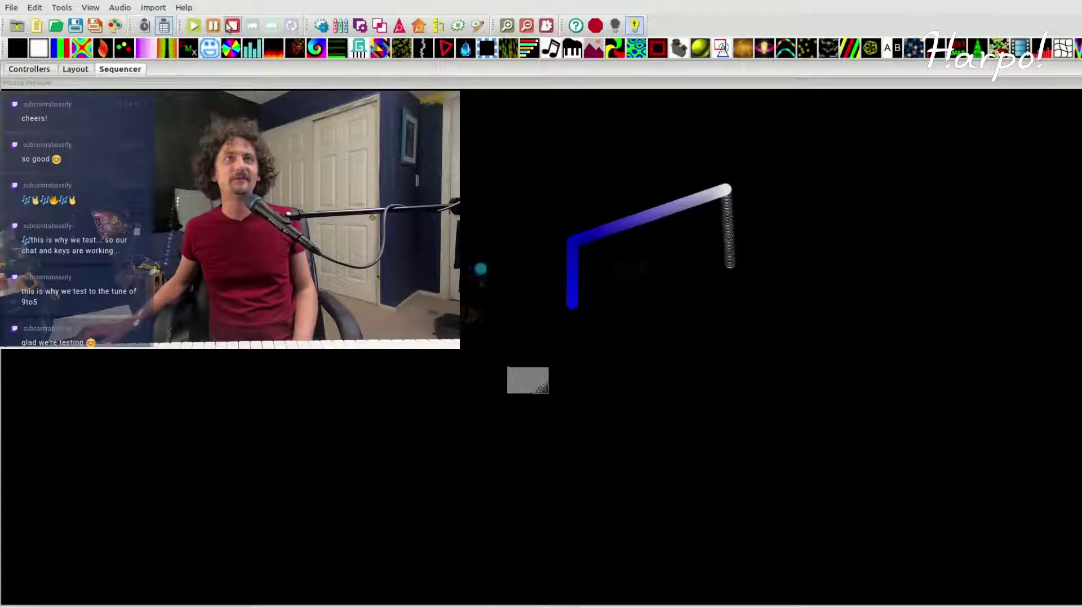
left_click(195, 25)
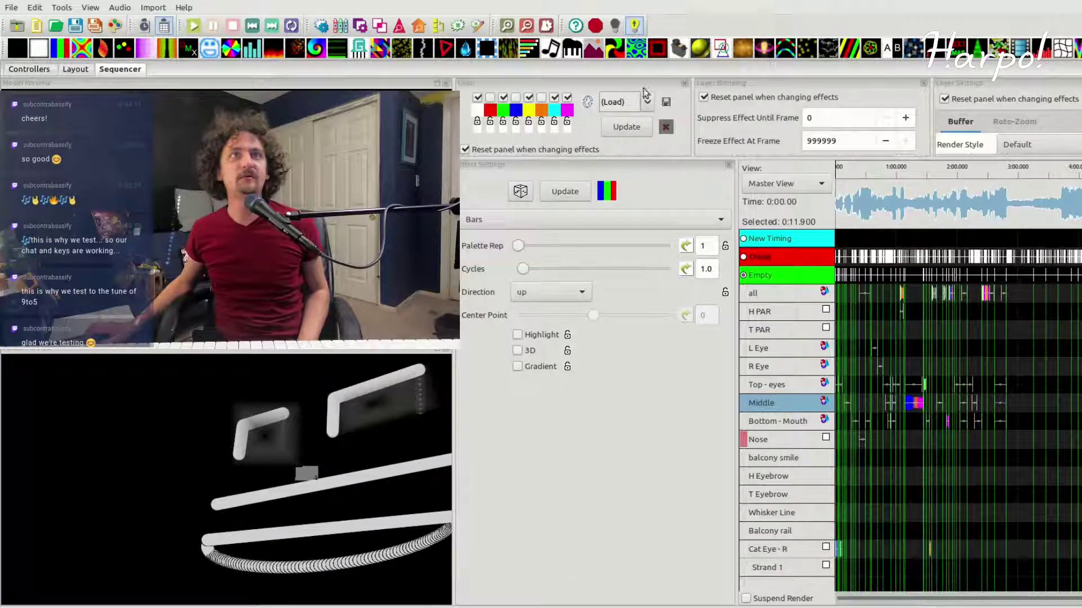
Step: Play the sequence from about 0:40 in the timeline and stop playback
left_click(192, 26)
left_click(874, 169)
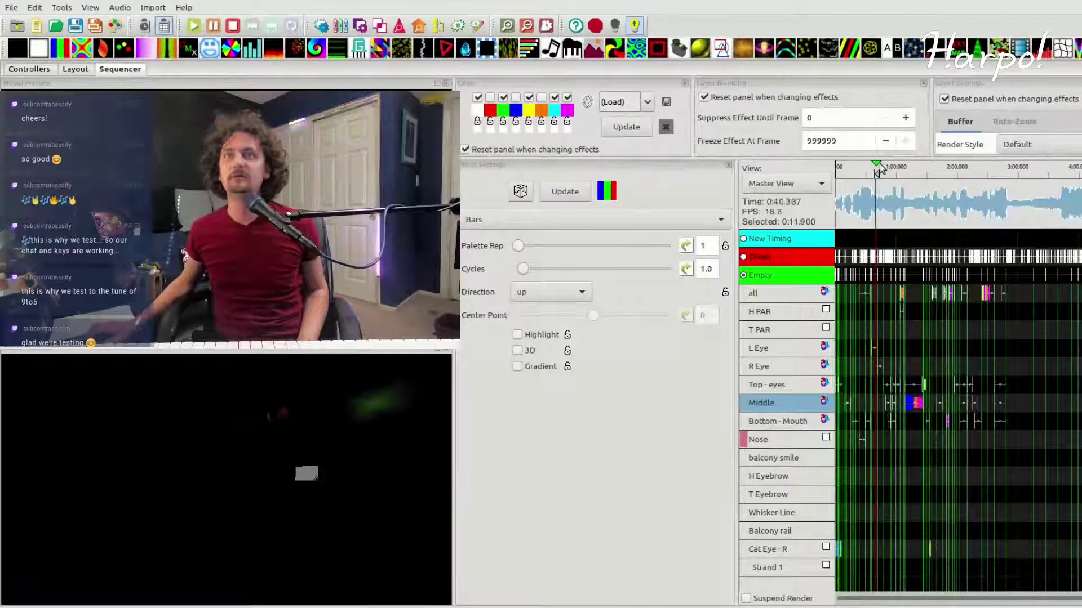
key("space")
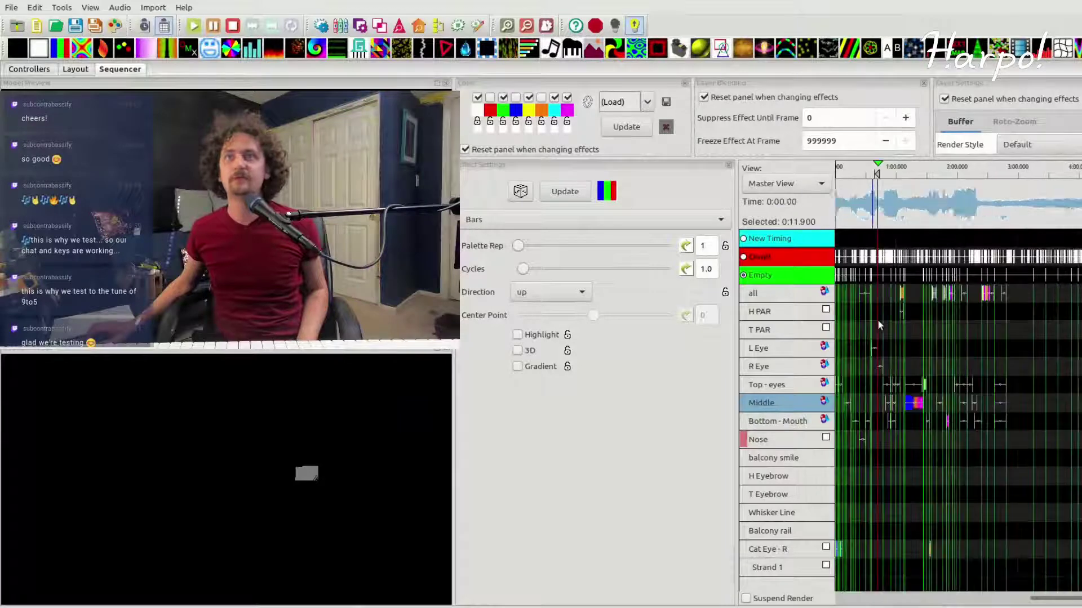
Step: Play the sequence from about 0:42 and again from about 1:13 in the timeline
key("space")
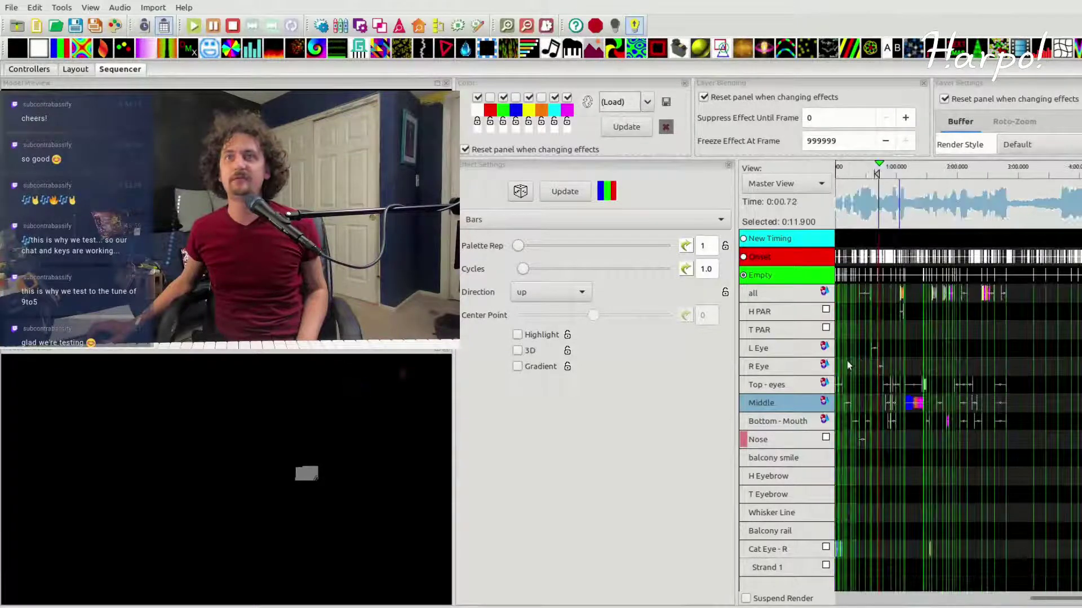
key("space")
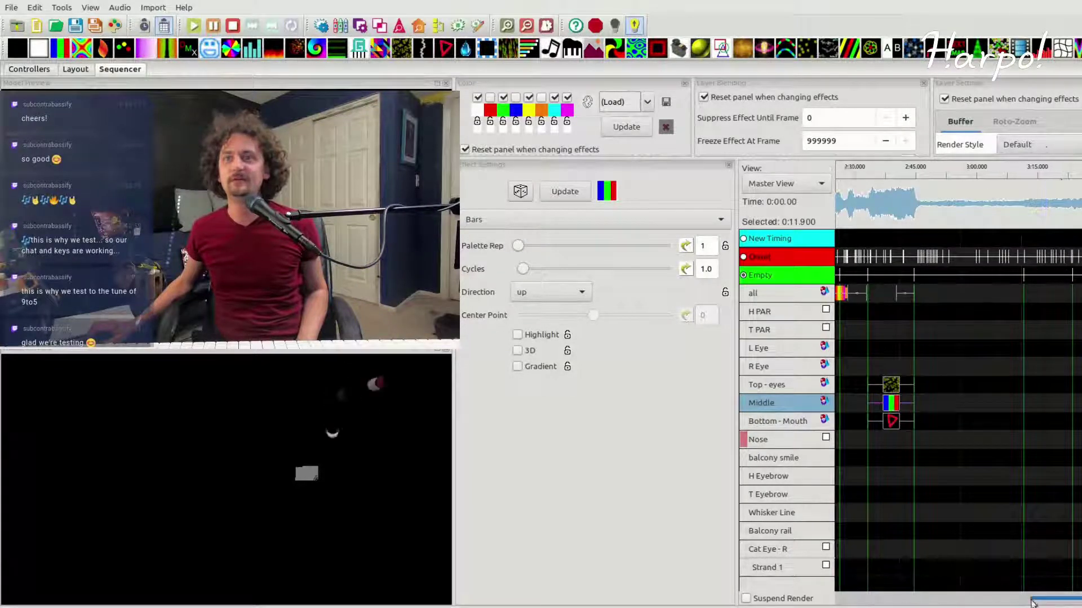
left_click_drag(1033, 603, 983, 601)
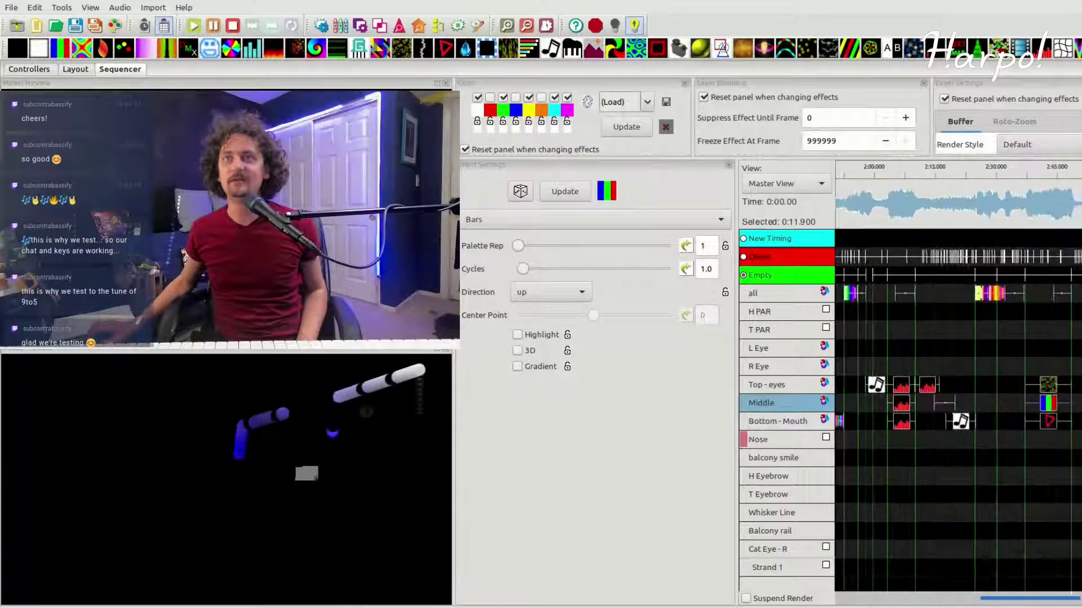
key("space")
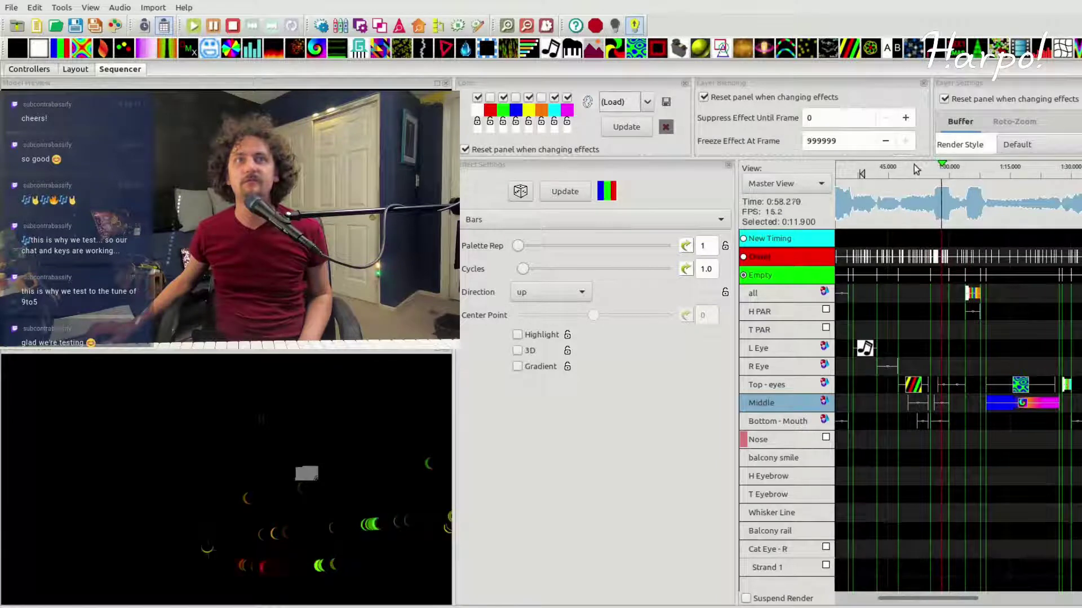
left_click(876, 172)
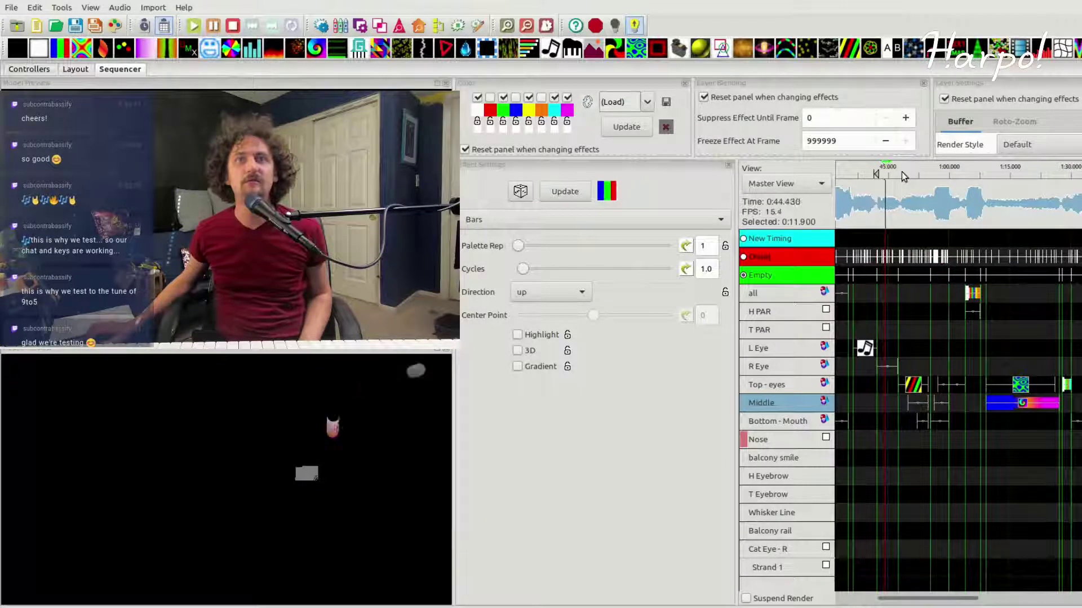
left_click(1003, 172)
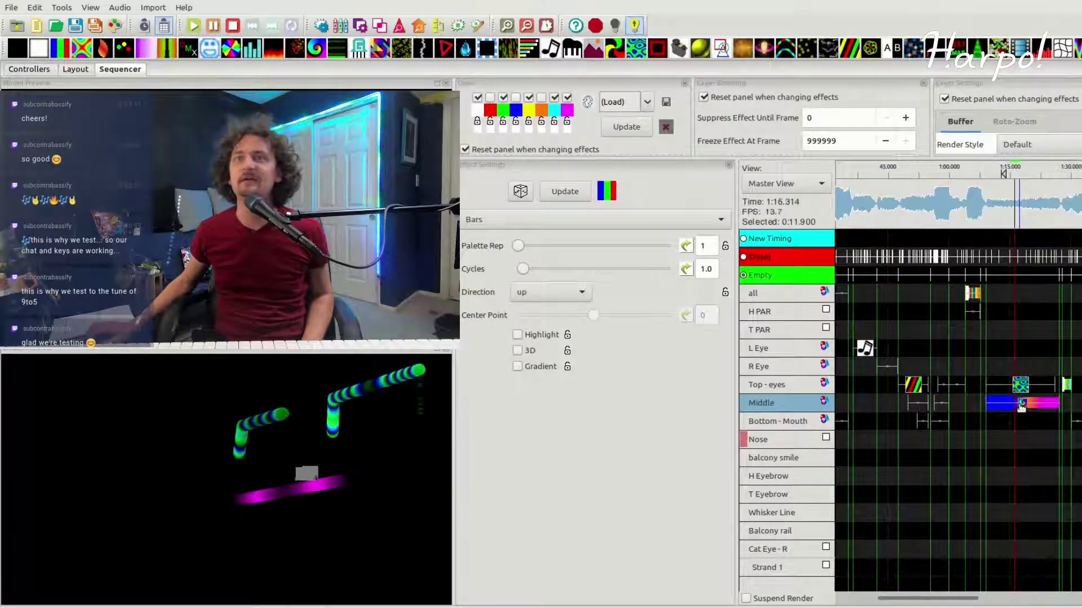
Step: Examine the settings and preview of the Plasma effect on the Top - eyes row and the Galaxy effect on the Middle row
scroll(1030, 335, "up", 1)
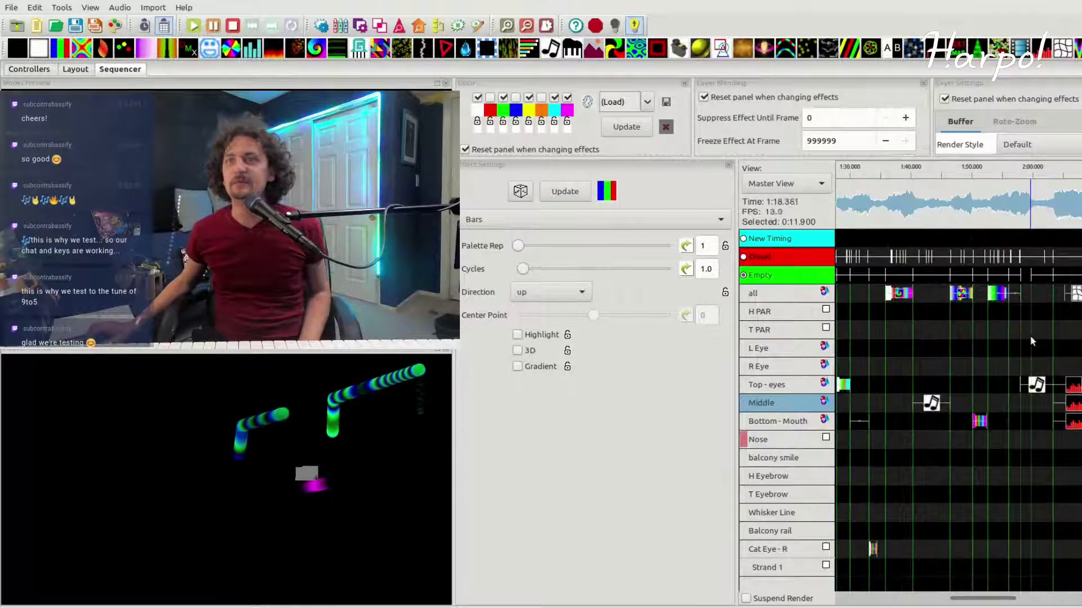
left_click_drag(967, 603, 931, 604)
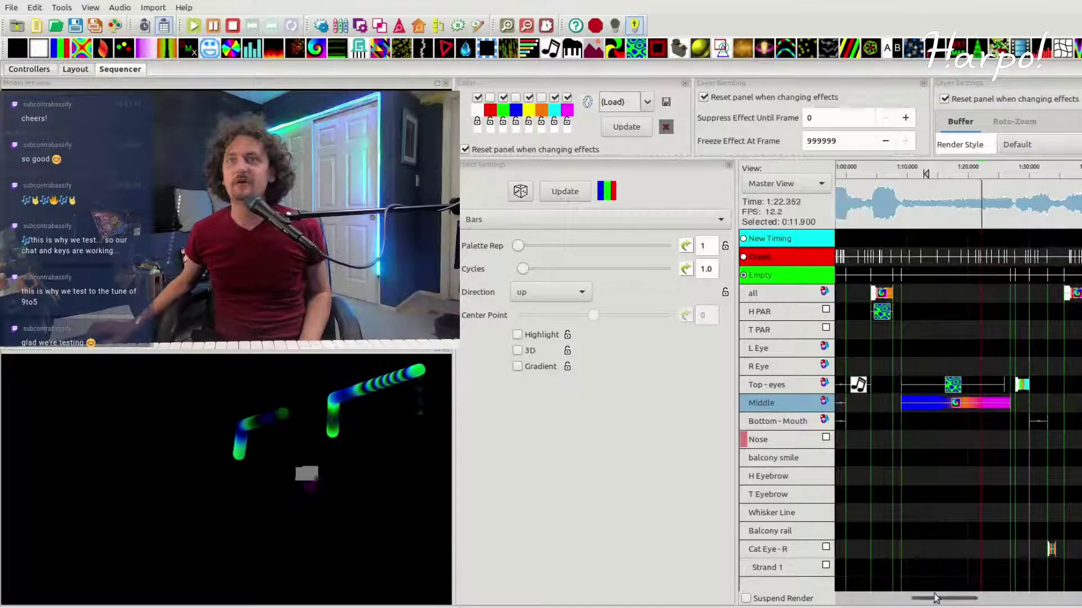
left_click(953, 384)
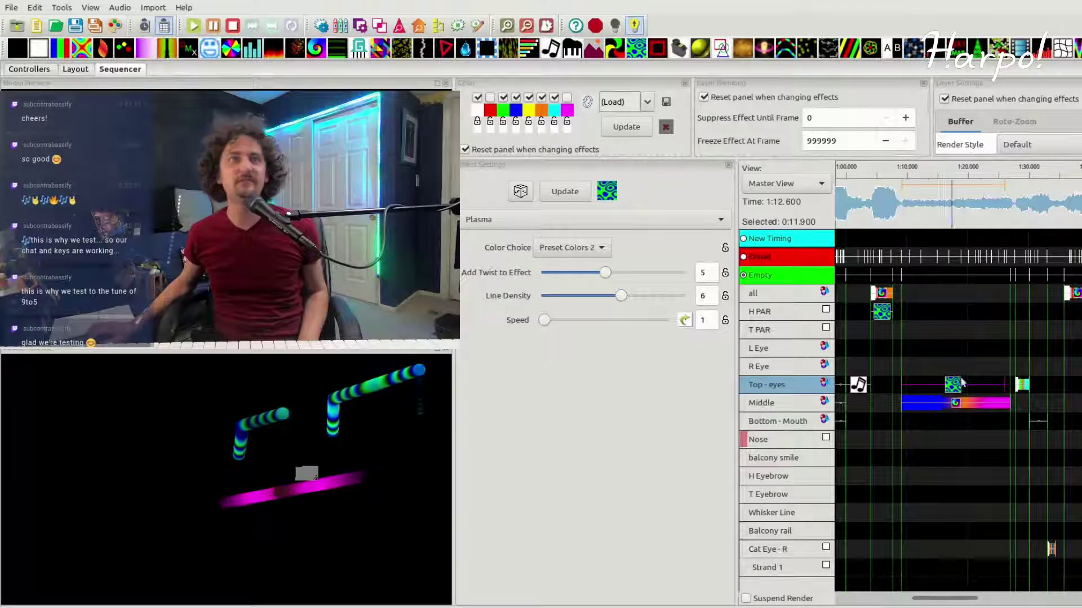
left_click(968, 402)
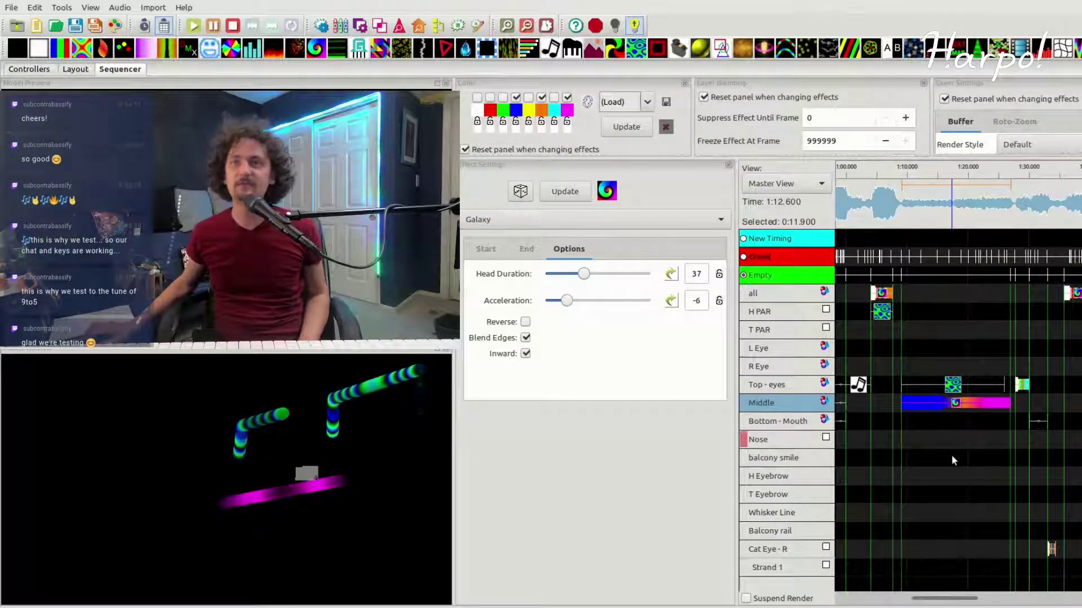
scroll(951, 461, "down", 1)
scroll(952, 461, "up", 1)
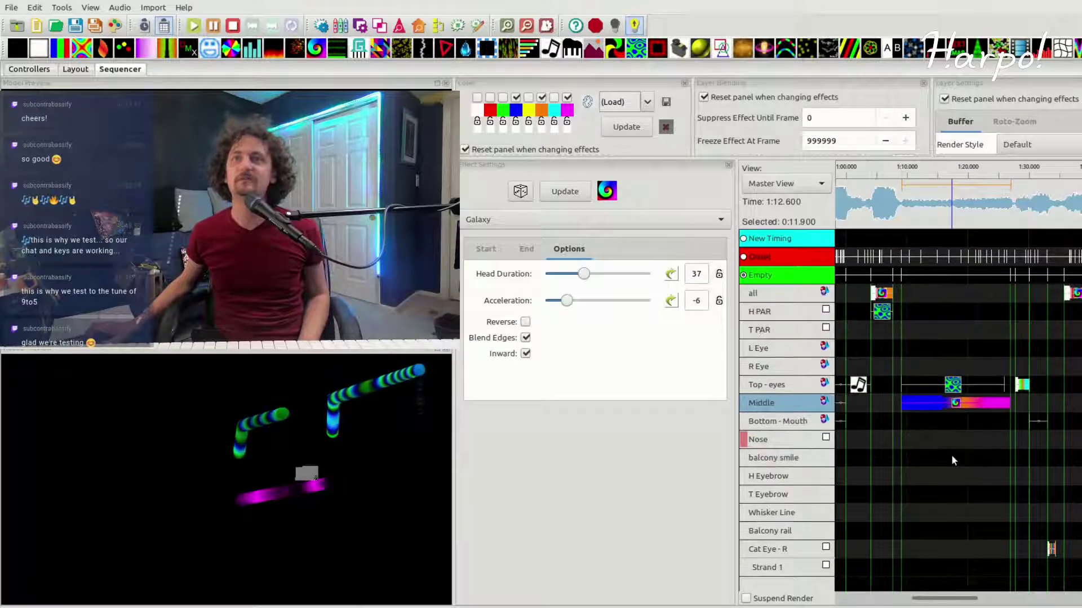
scroll(952, 461, "down", 1)
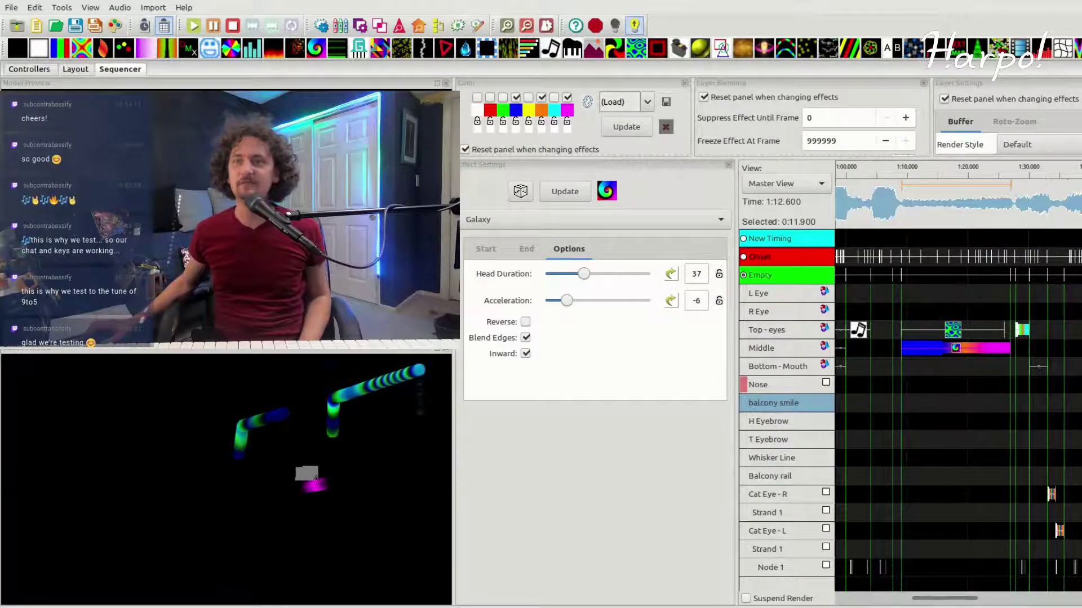
scroll(971, 381, "up", 1)
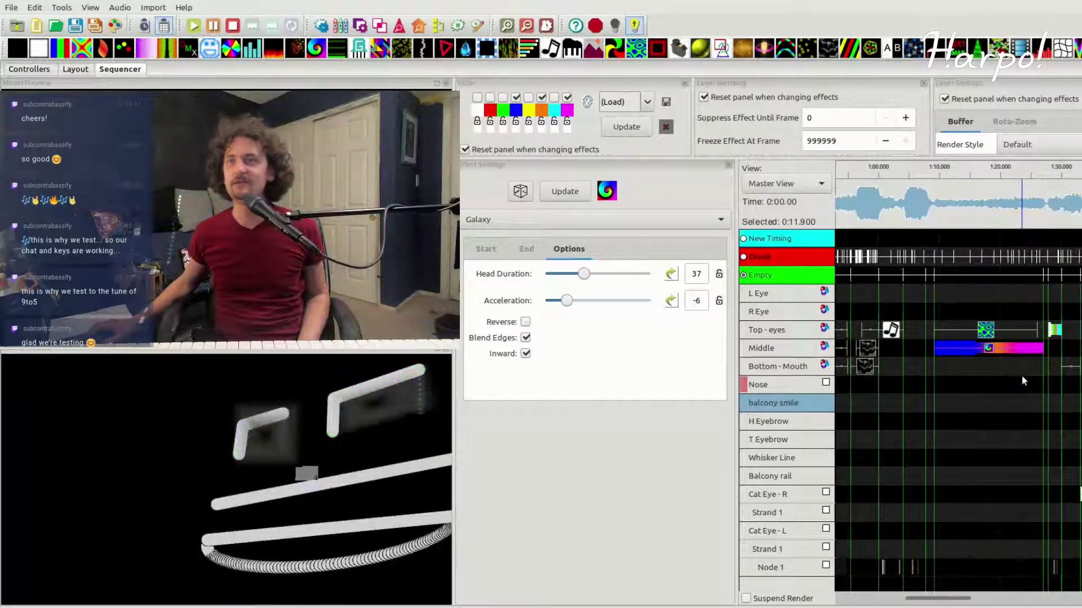
scroll(1022, 377, "up", 1)
scroll(1021, 377, "down", 3)
scroll(1021, 377, "up", 1)
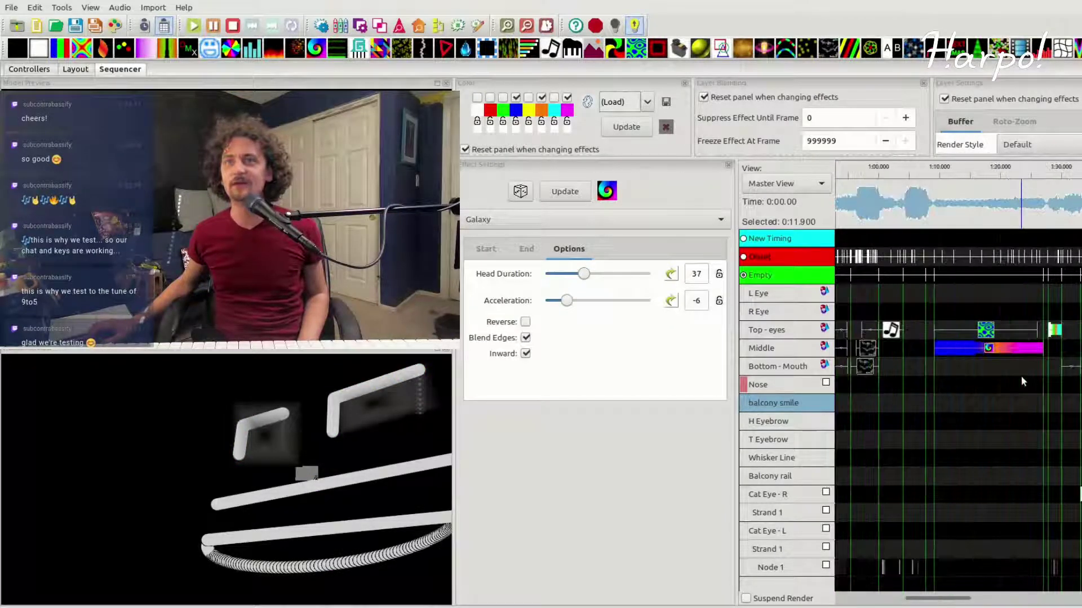
Step: Select the Galaxy effect on the Middle row and preview it alongside the Plasma effect on the Top - eyes row
left_click(969, 351)
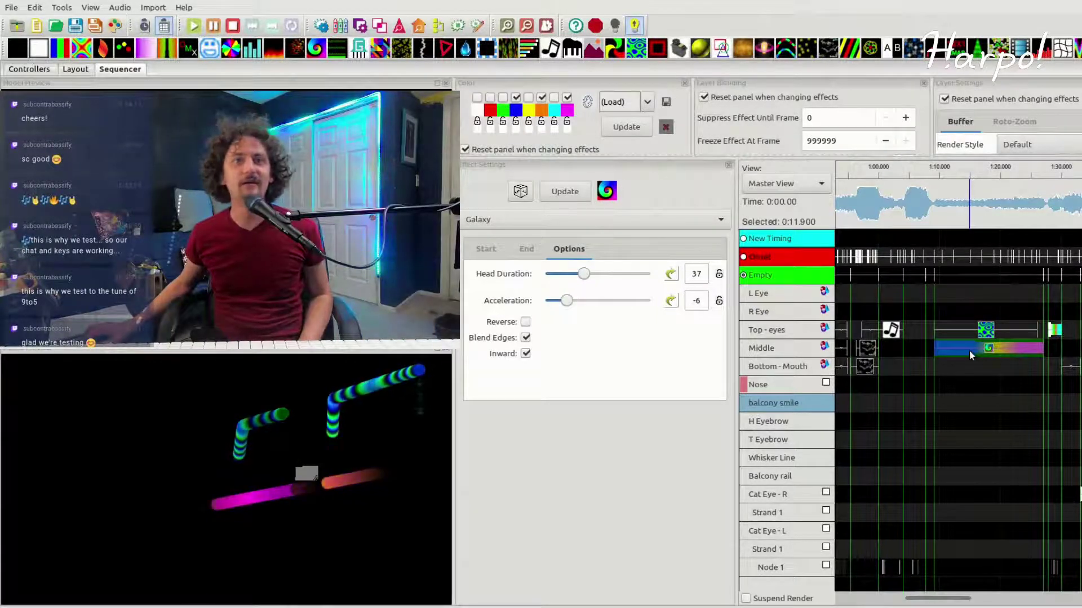
key("alt+Tab")
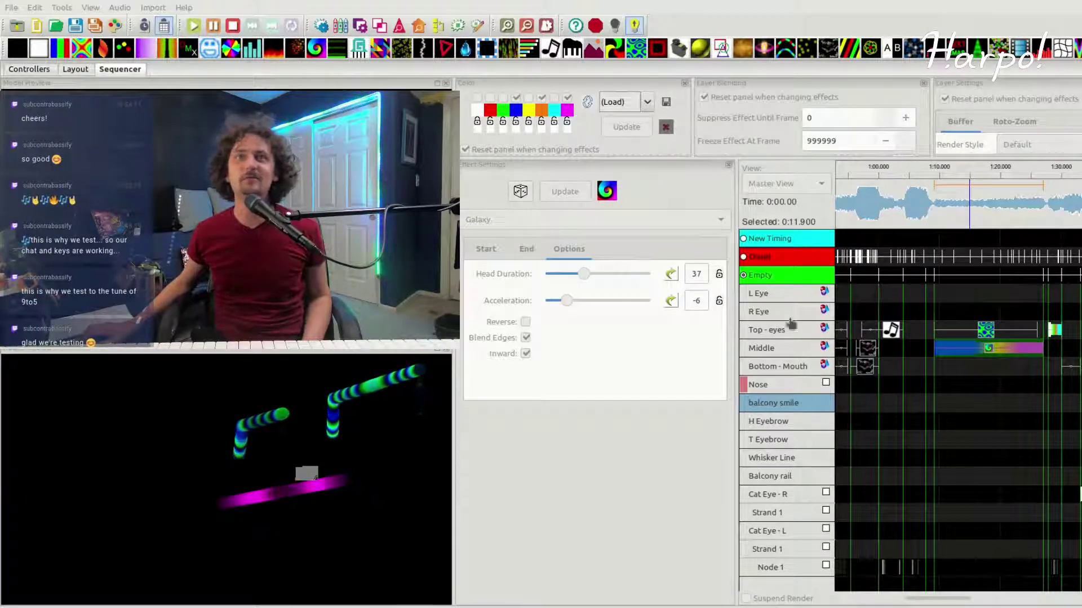
key("alt+Tab")
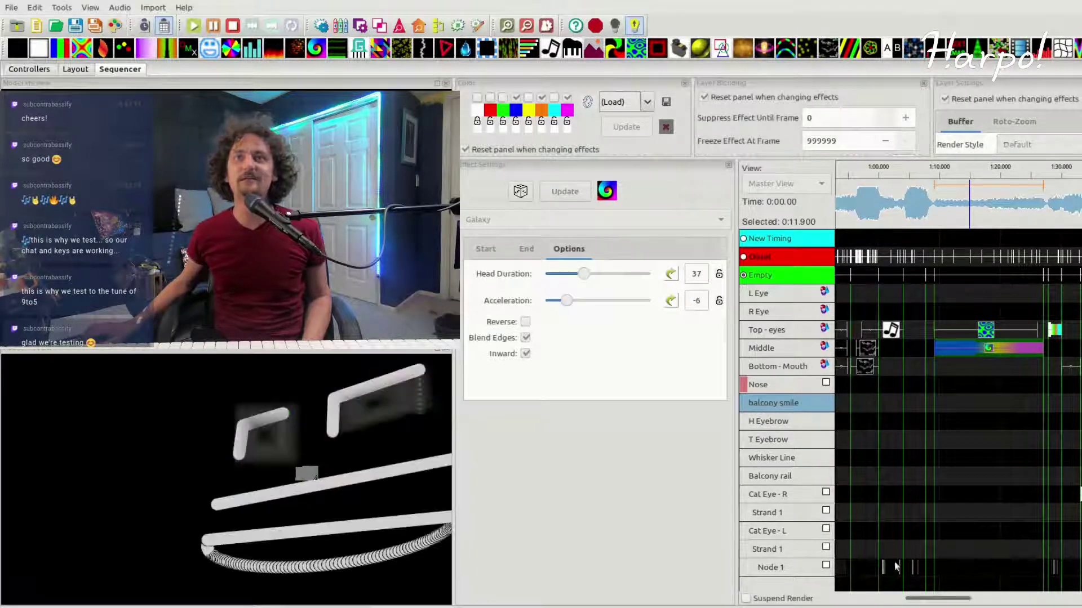
left_click(936, 328)
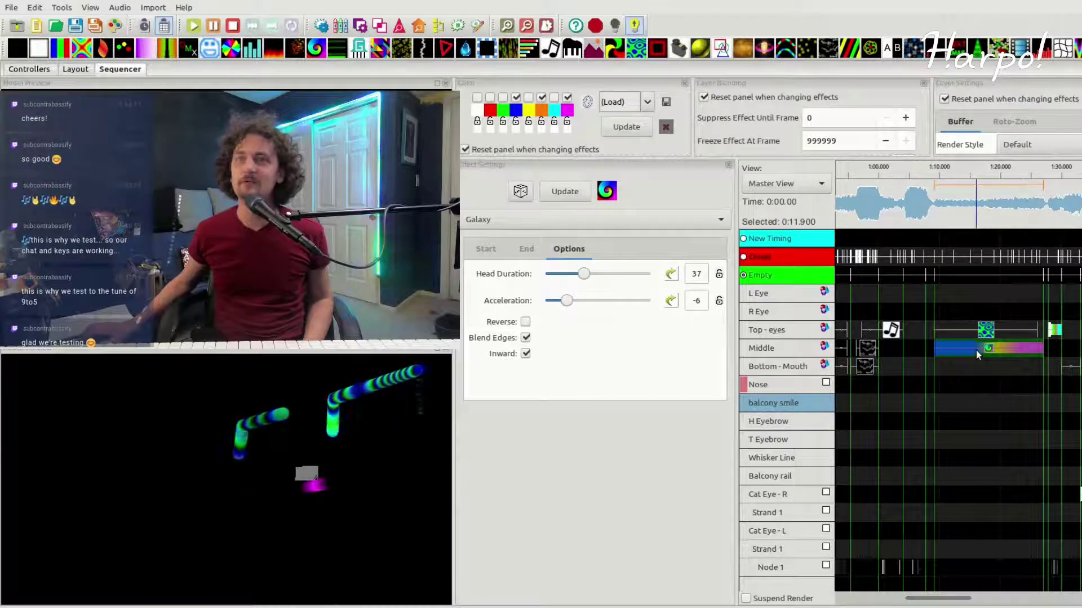
left_click(975, 328)
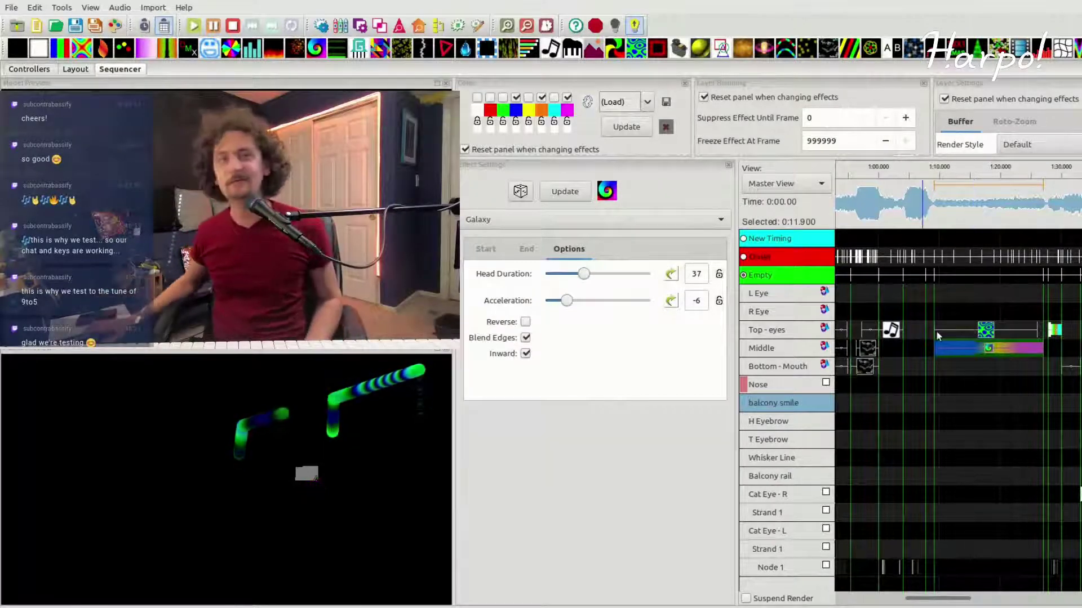
left_click(987, 319)
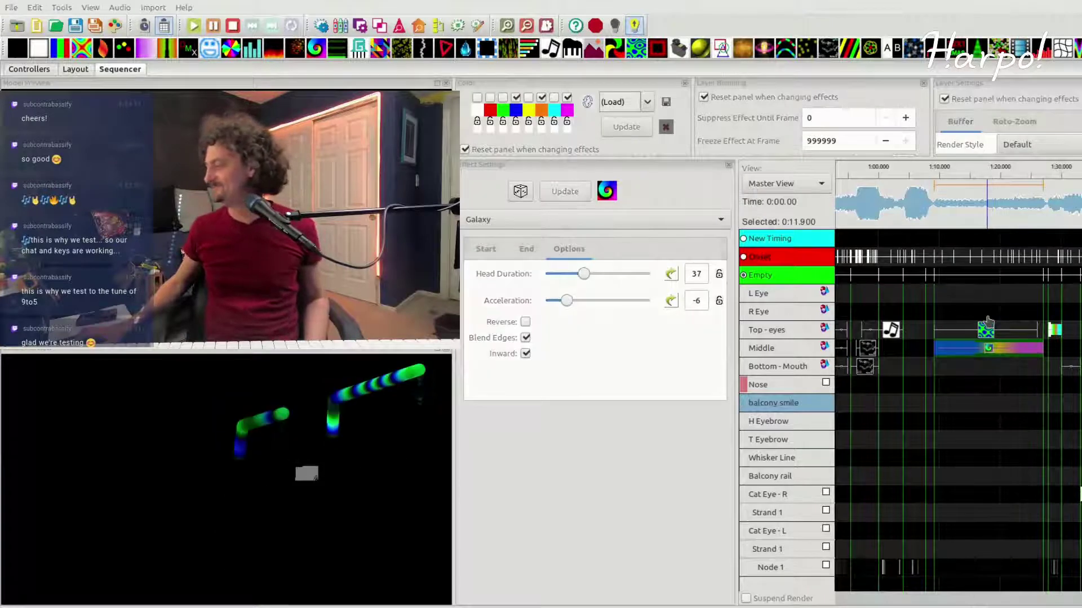
left_click(1071, 541)
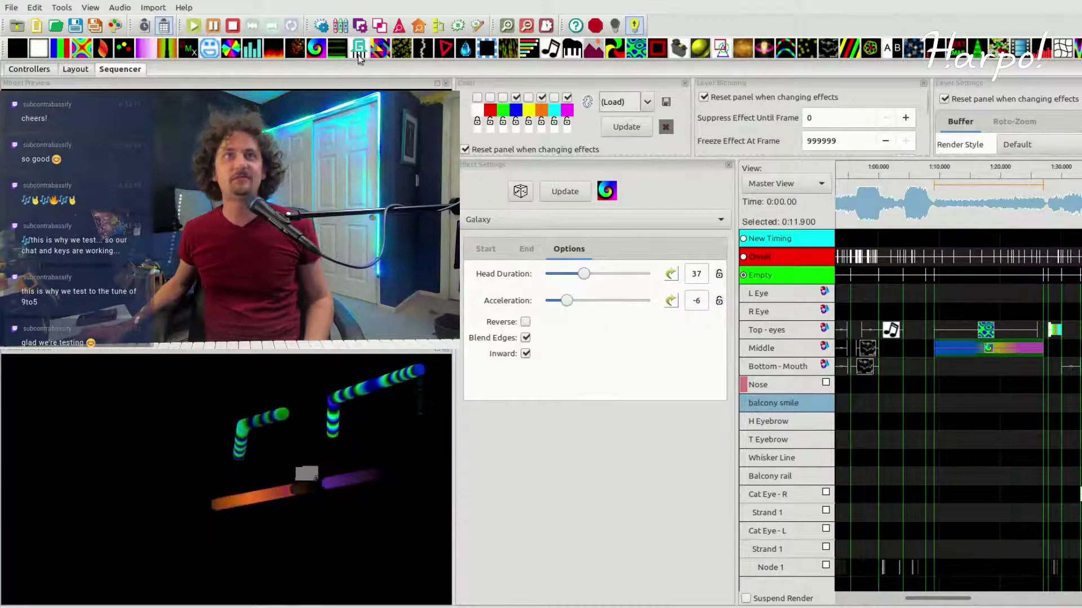
Step: Replace the Middle row's Galaxy effect with a Music effect and randomize its settings
left_click(551, 49)
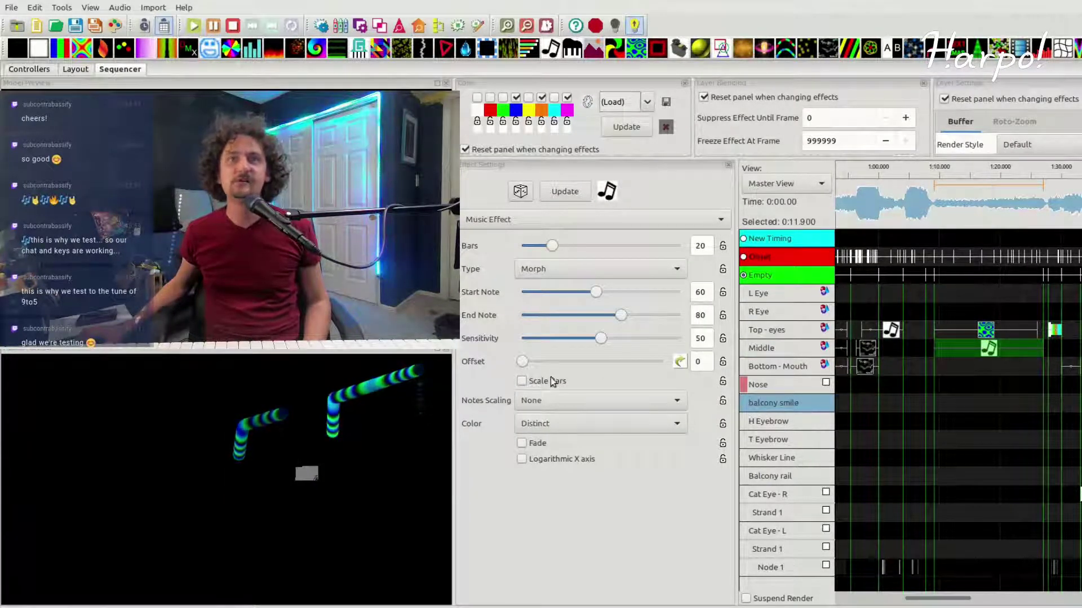
left_click(519, 197)
left_click(520, 192)
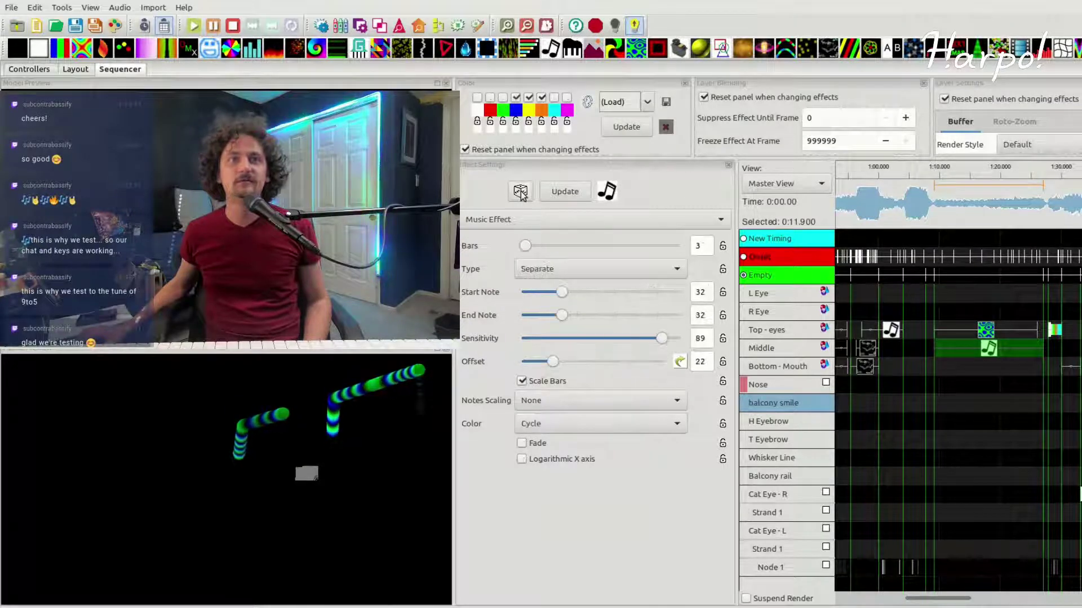
Step: Play the sequence from about 1:10 to check the new Music effect on the Middle row
left_click_drag(940, 179, 938, 179)
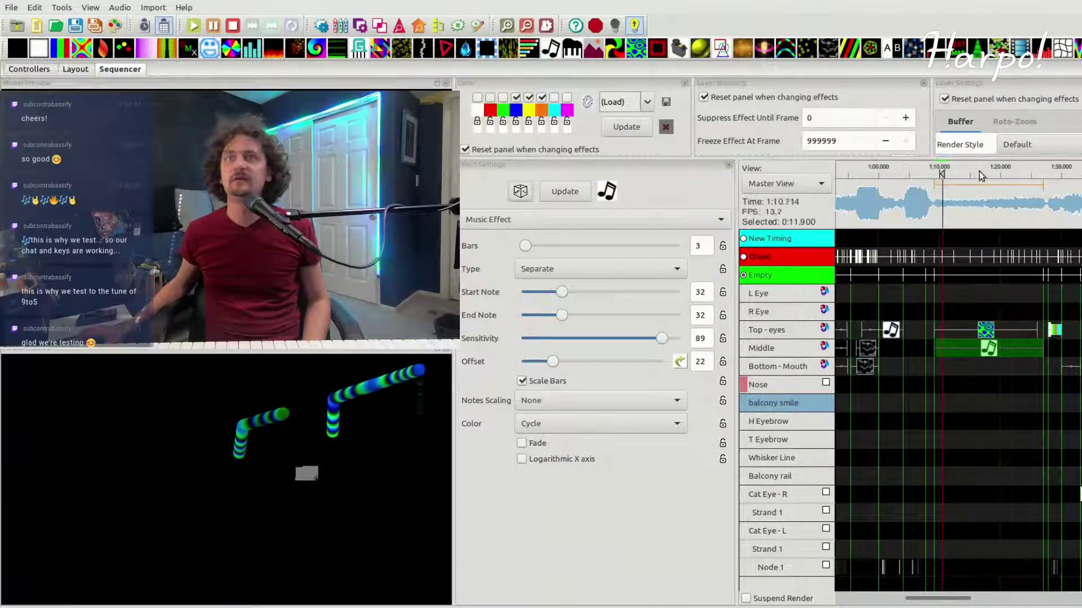
scroll(979, 171, "up", 1)
scroll(979, 319, "up", 2)
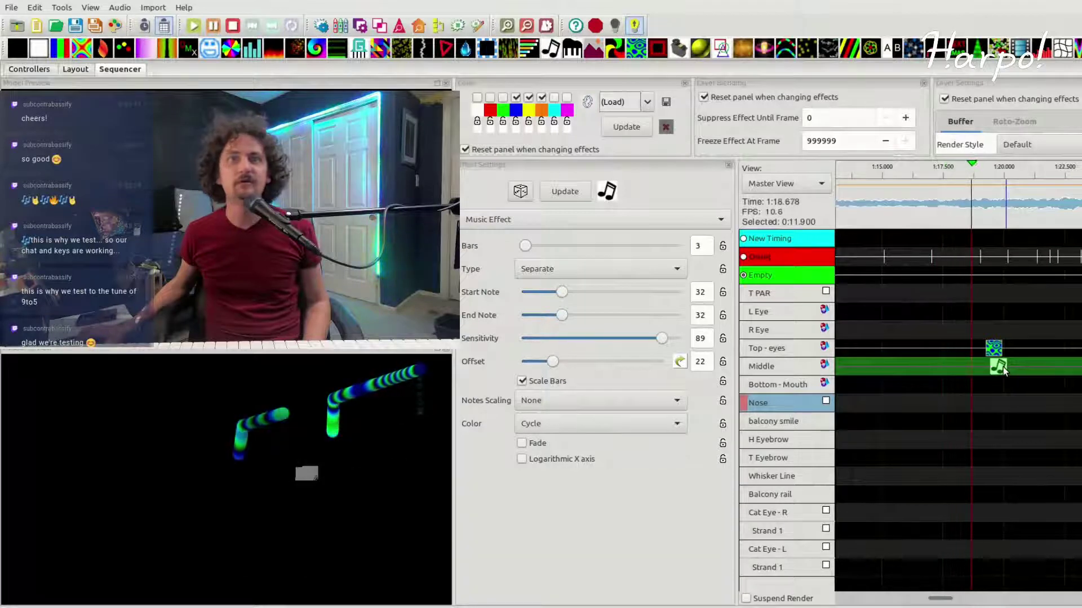
Step: Randomize the Music effect again and set Start Note to 26, End Note to 72 and Notes Scaling to None
left_click(520, 192)
left_click(519, 192)
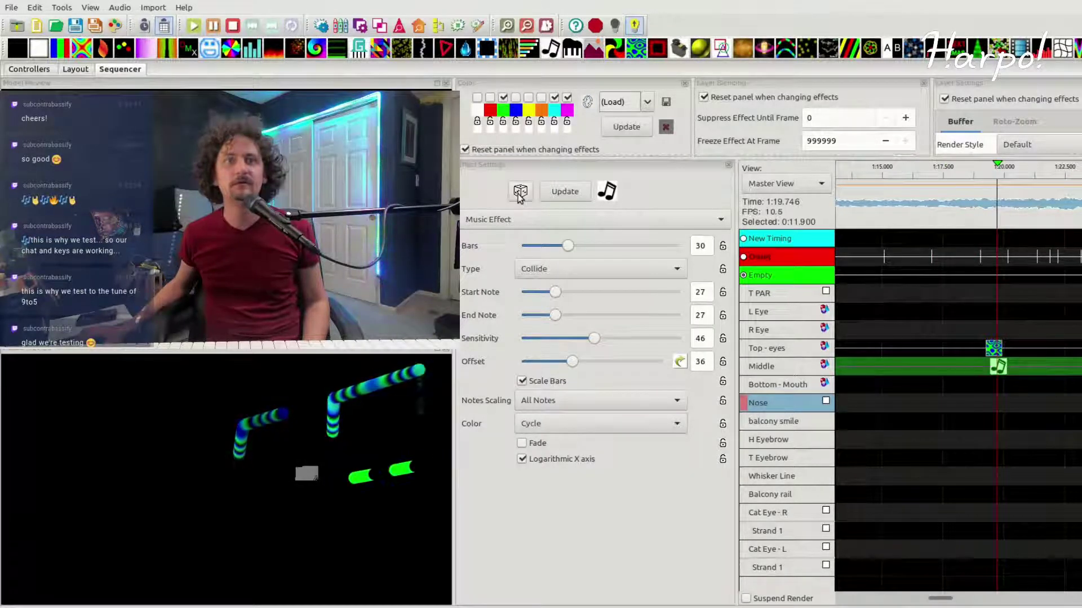
left_click_drag(558, 315, 611, 316)
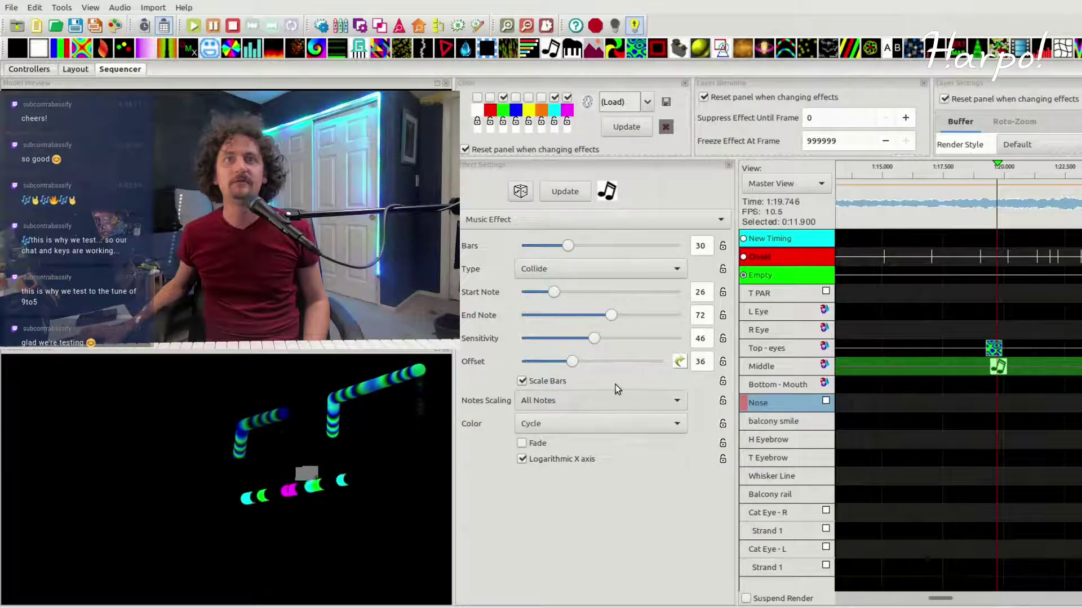
scroll(634, 401, "up", 1)
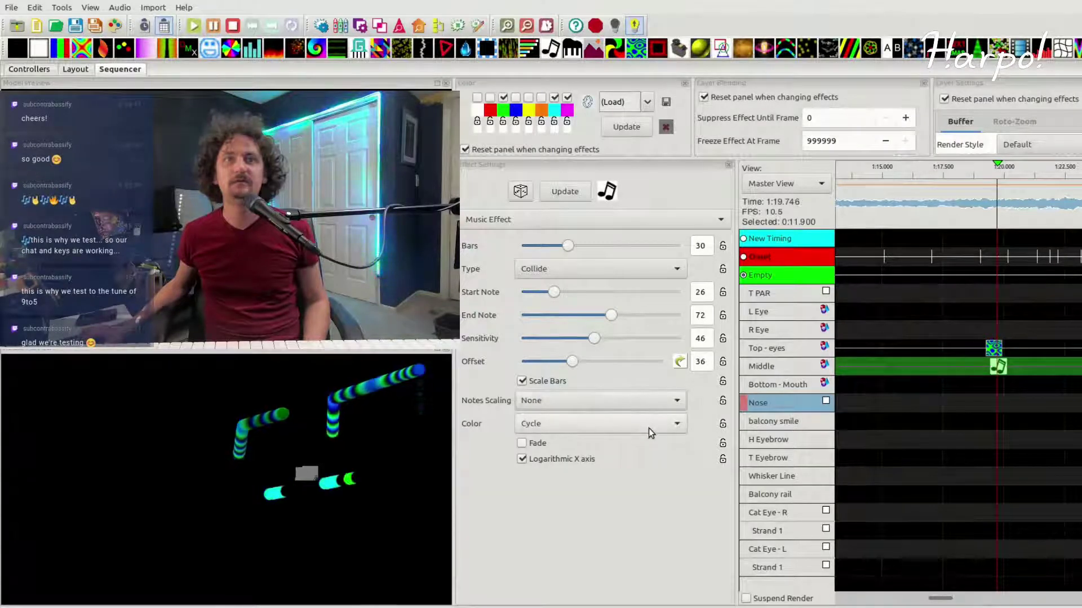
Step: Play the adjusted Music effect from about 1:15 in the timeline and stop playback
left_click(895, 168)
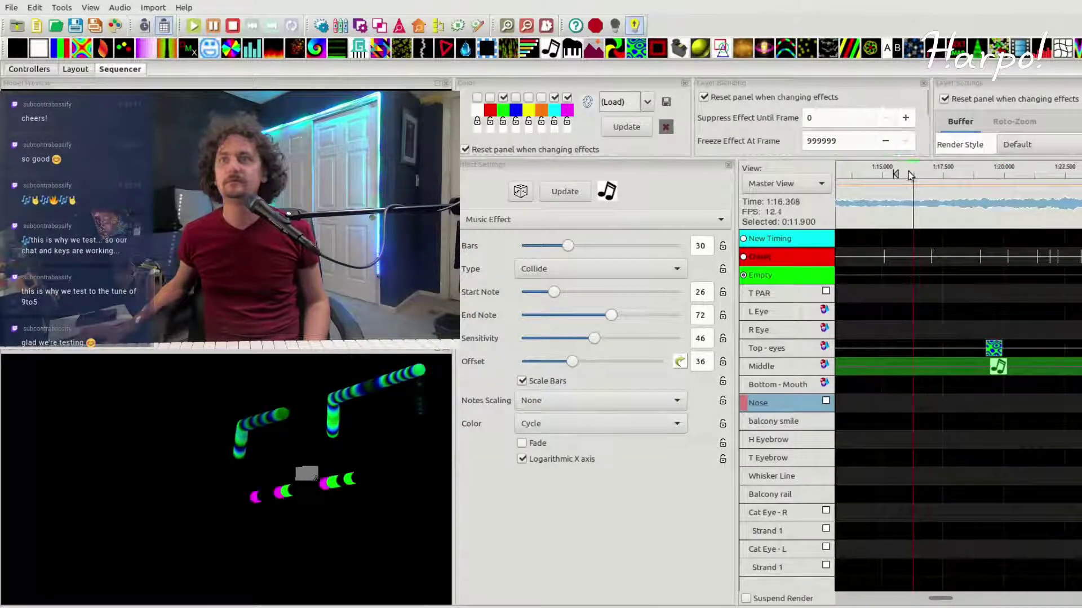
scroll(962, 248, "down", 1)
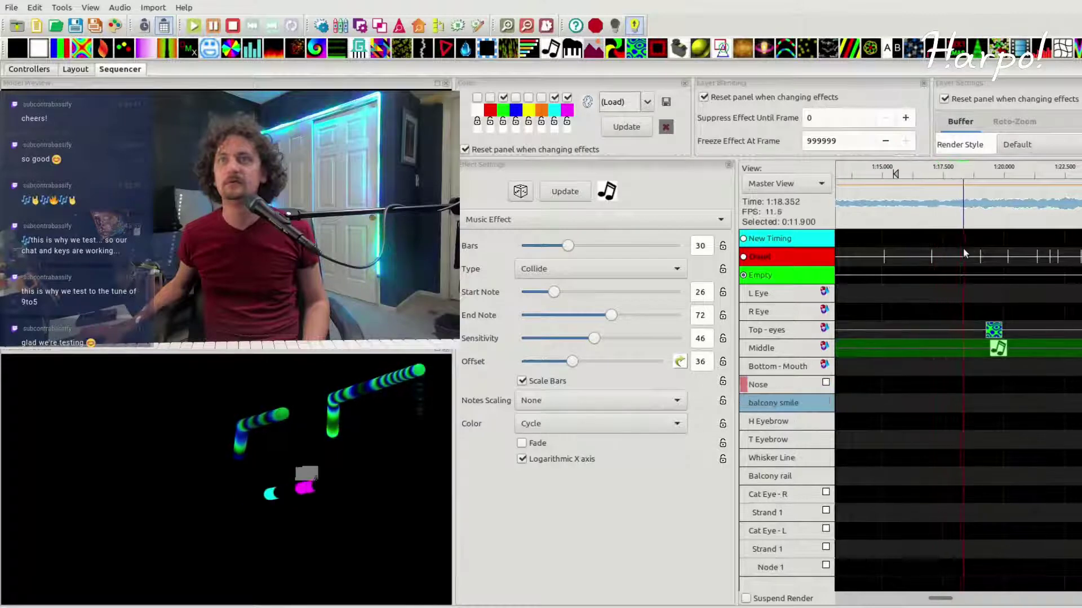
scroll(976, 275, "down", 2)
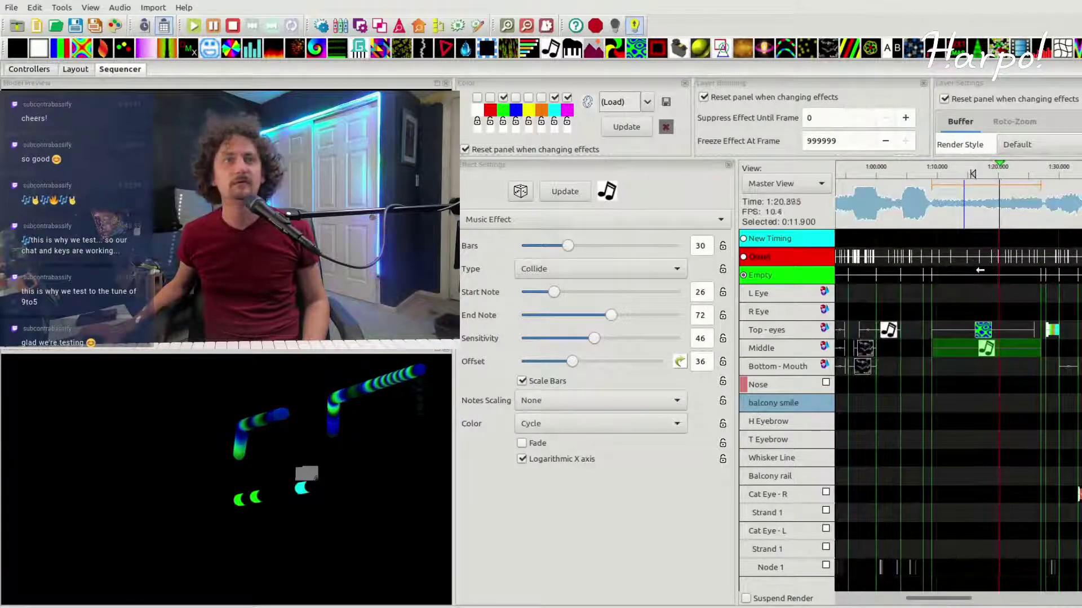
key("space")
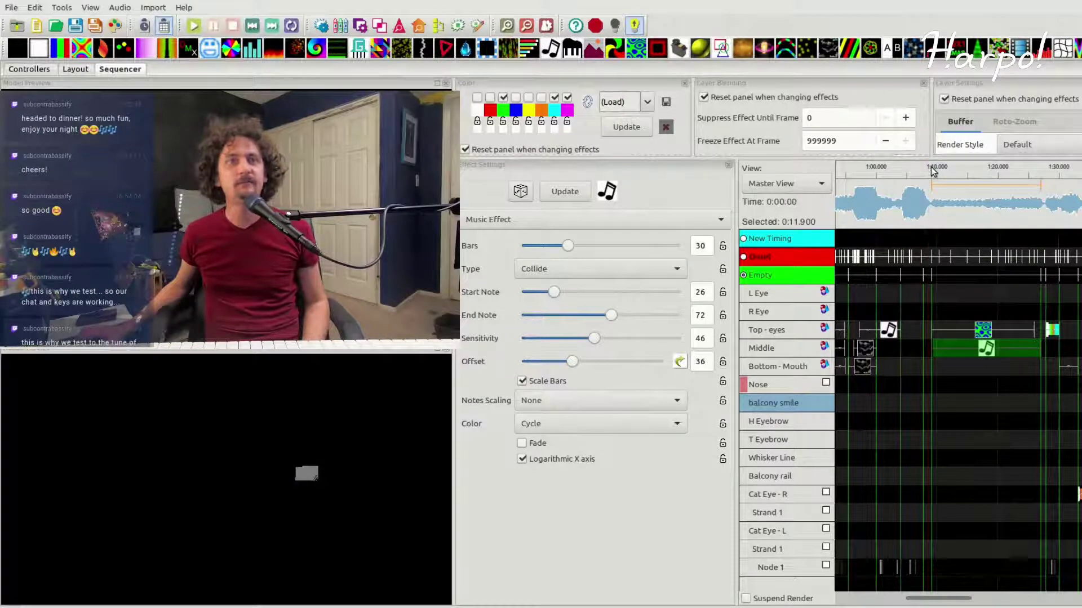
Step: Play the sequence from about 1:08 to review the Music effect from its beginning on the Middle row
key("space")
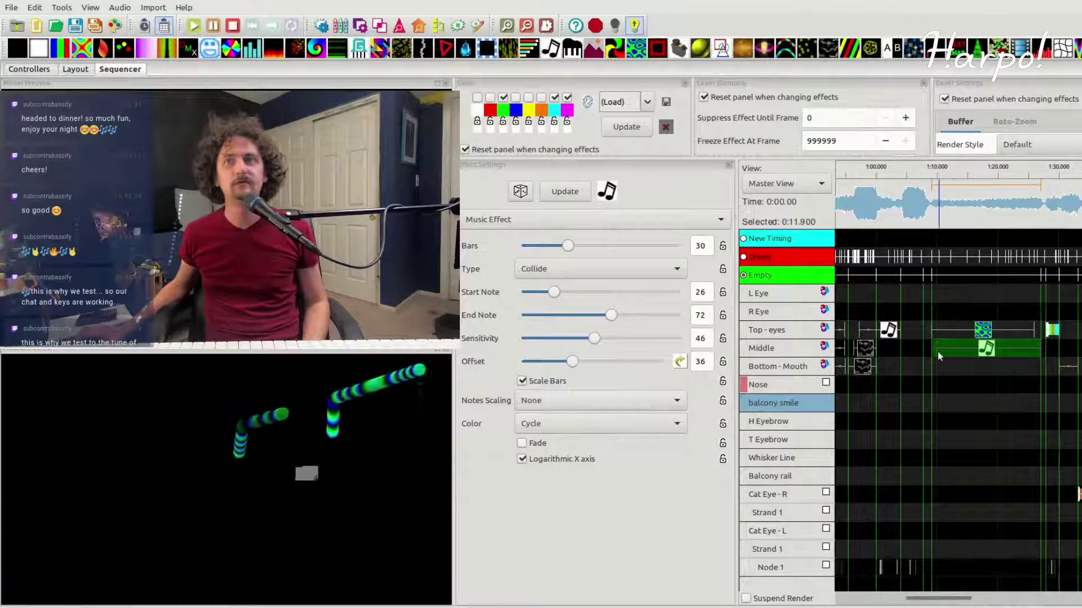
left_click(930, 179)
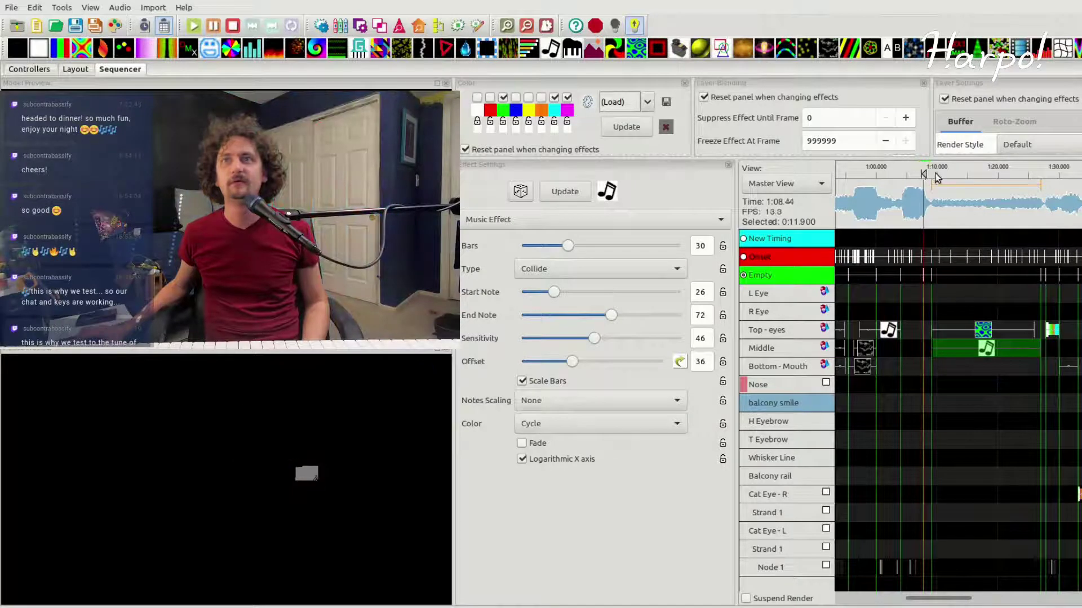
scroll(935, 178, "up", 1)
scroll(948, 333, "up", 2, "ctrl")
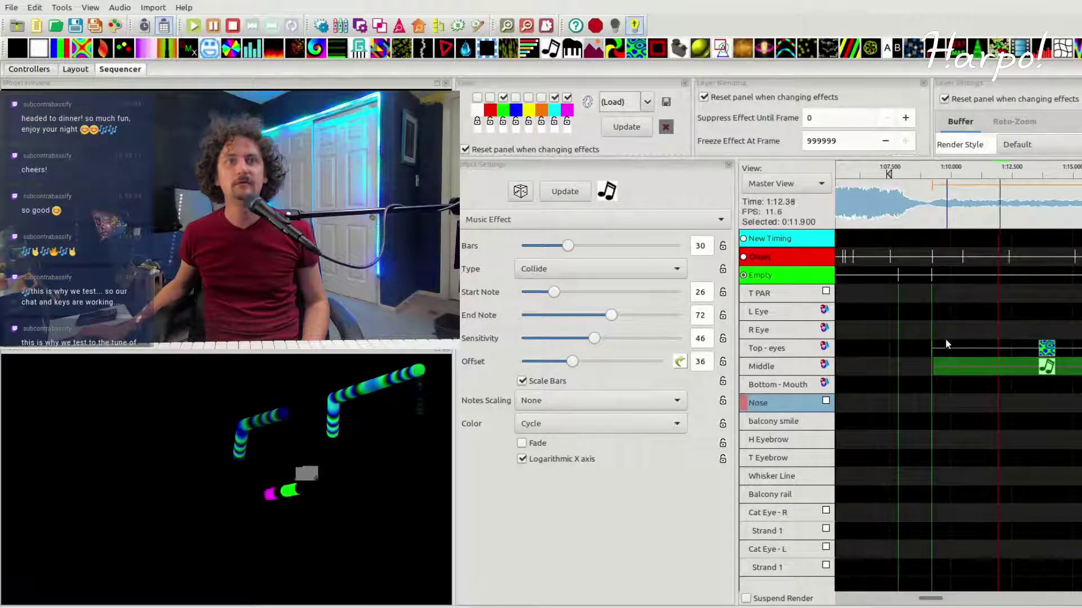
Step: Set the Music effect's Start Note to 38, End Note to 82, Sensitivity to 68 and Offset to 54
left_click_drag(554, 292, 601, 319)
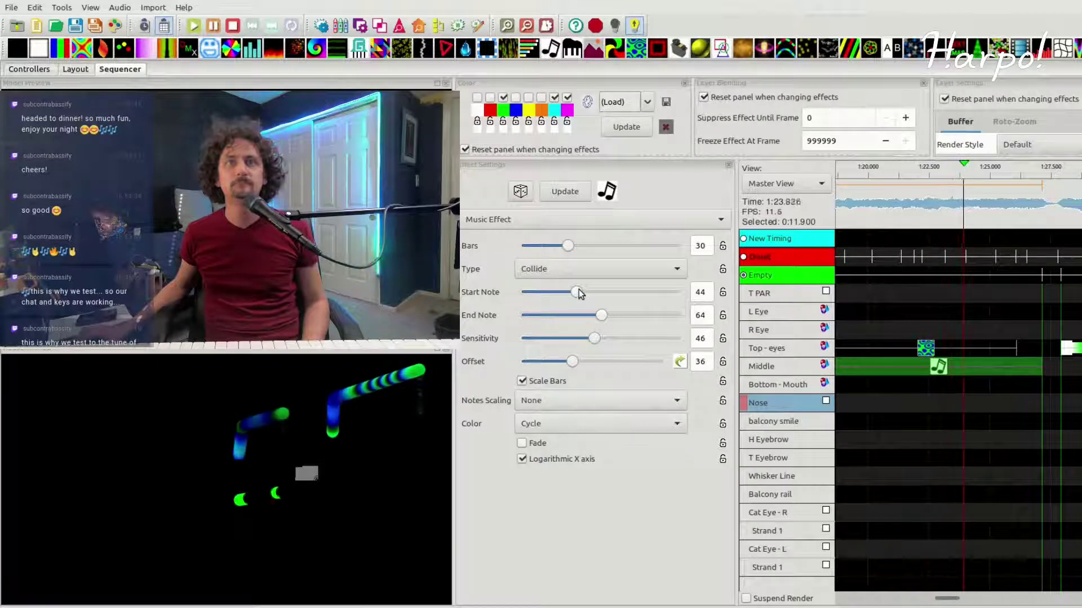
left_click_drag(578, 292, 548, 299)
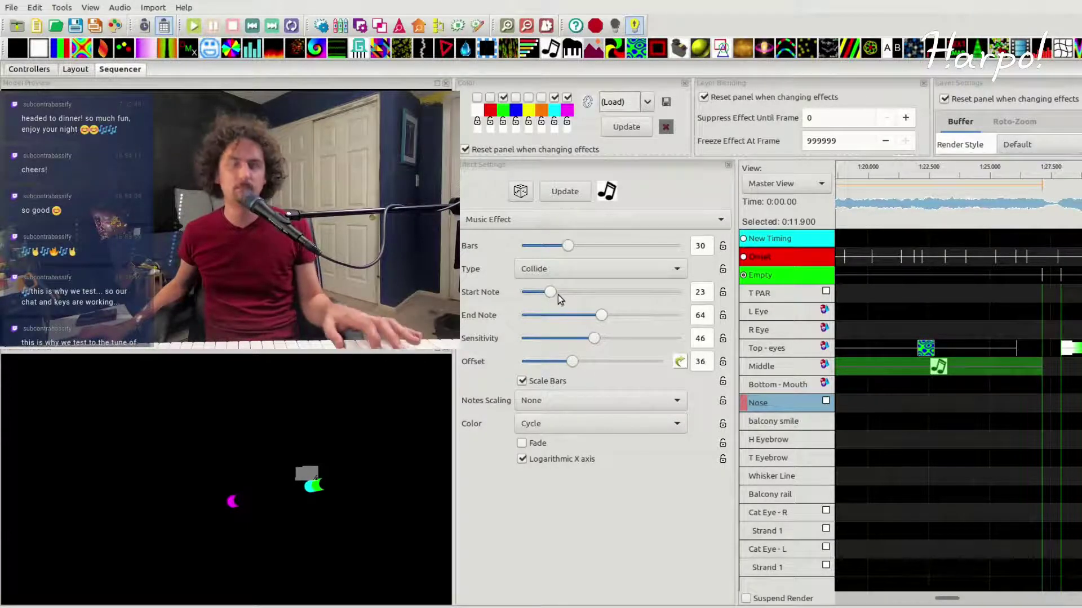
left_click(558, 294)
left_click_drag(564, 295, 569, 295)
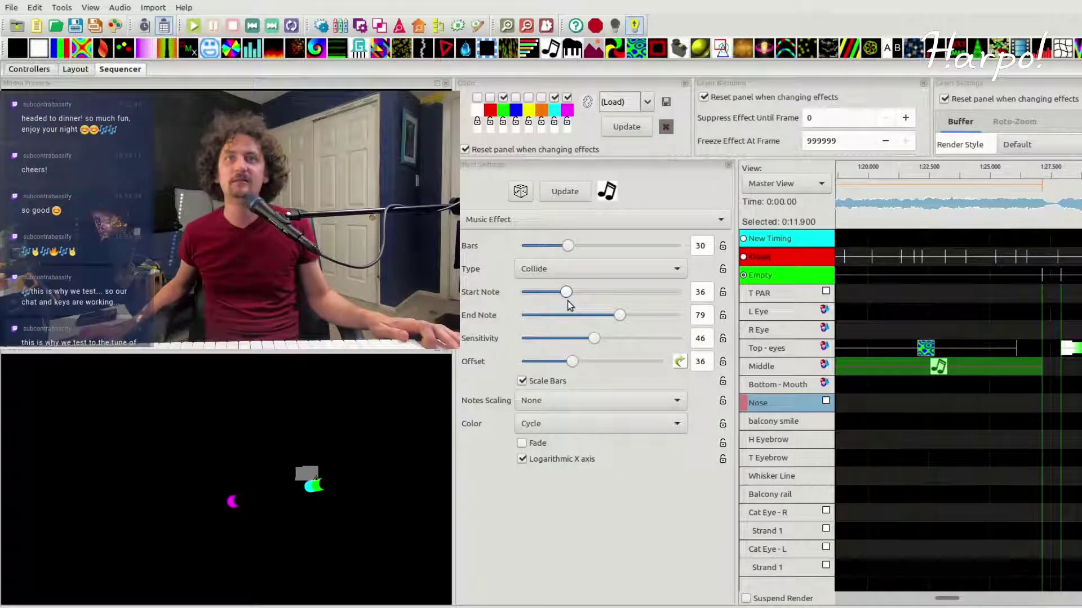
left_click(619, 316)
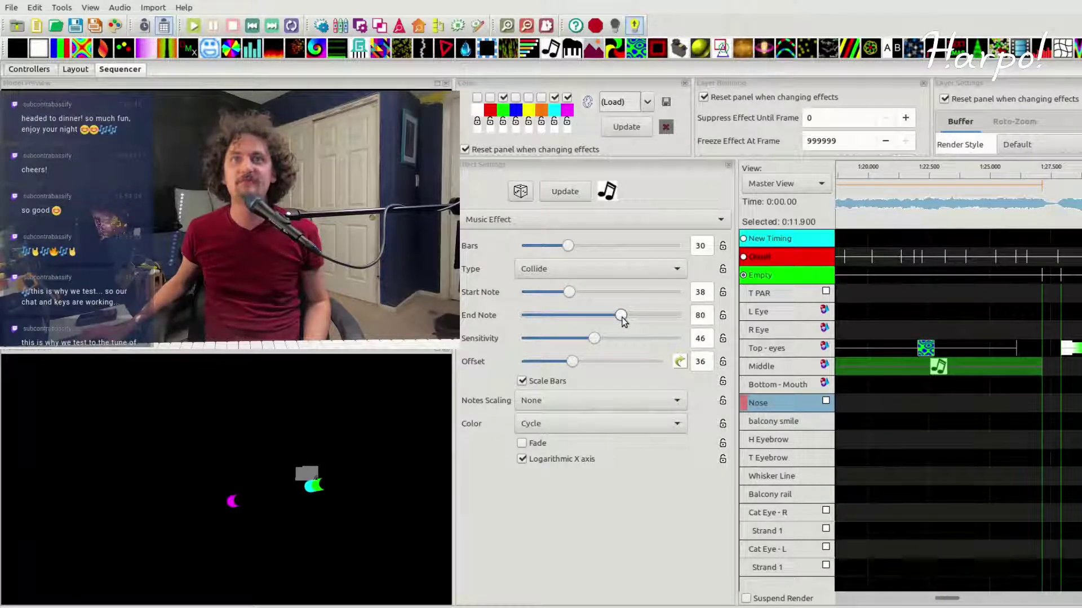
left_click_drag(622, 317, 624, 321)
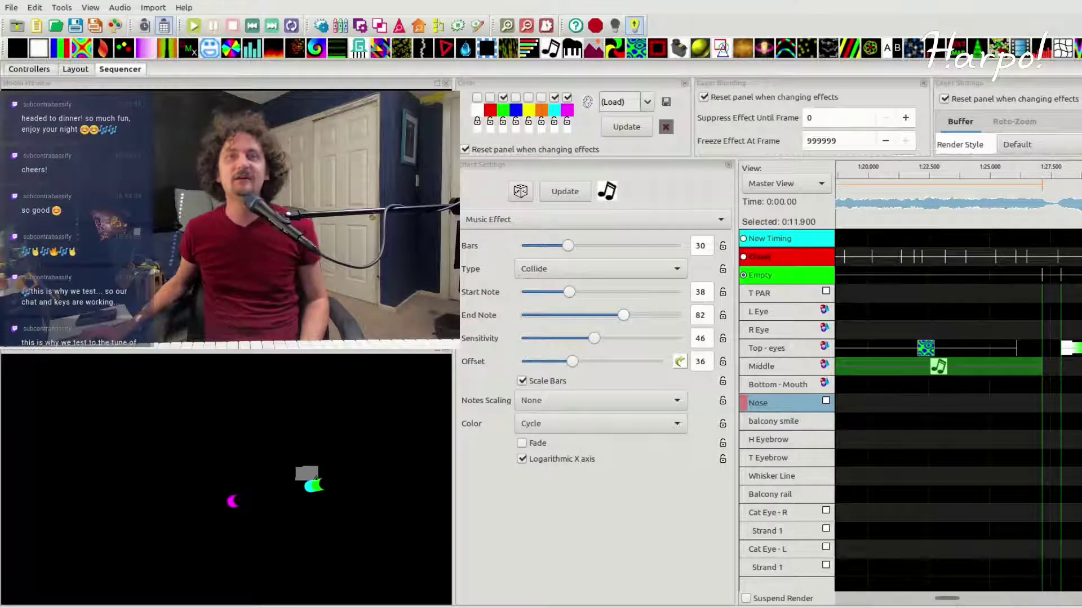
left_click_drag(595, 339, 630, 342)
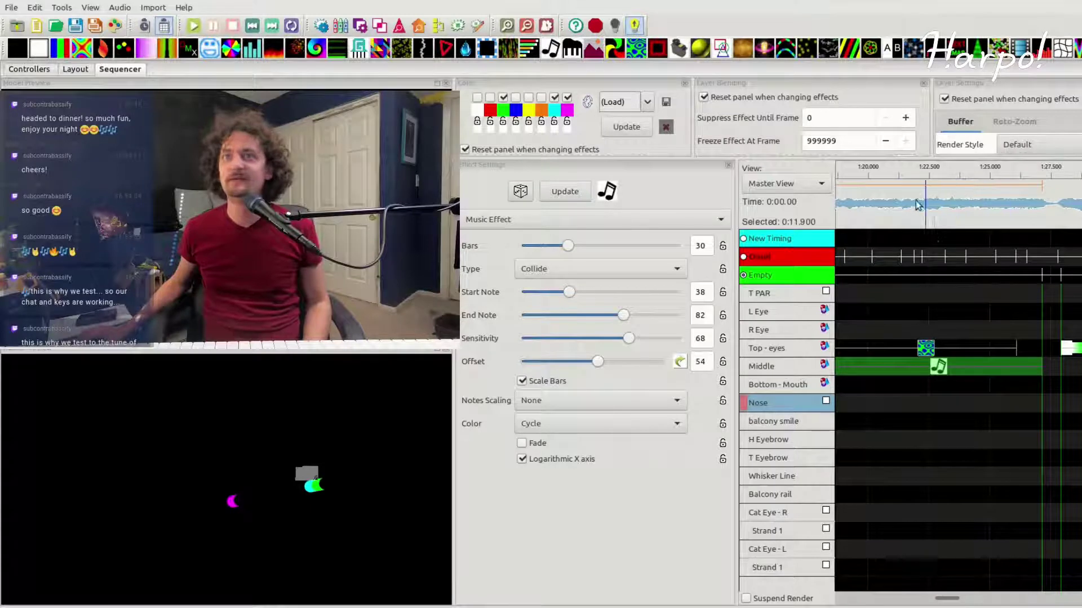
Step: Play the sequence from about 1:19 to check the adjusted Music effect on the Middle row, and stop playback
left_click(922, 441)
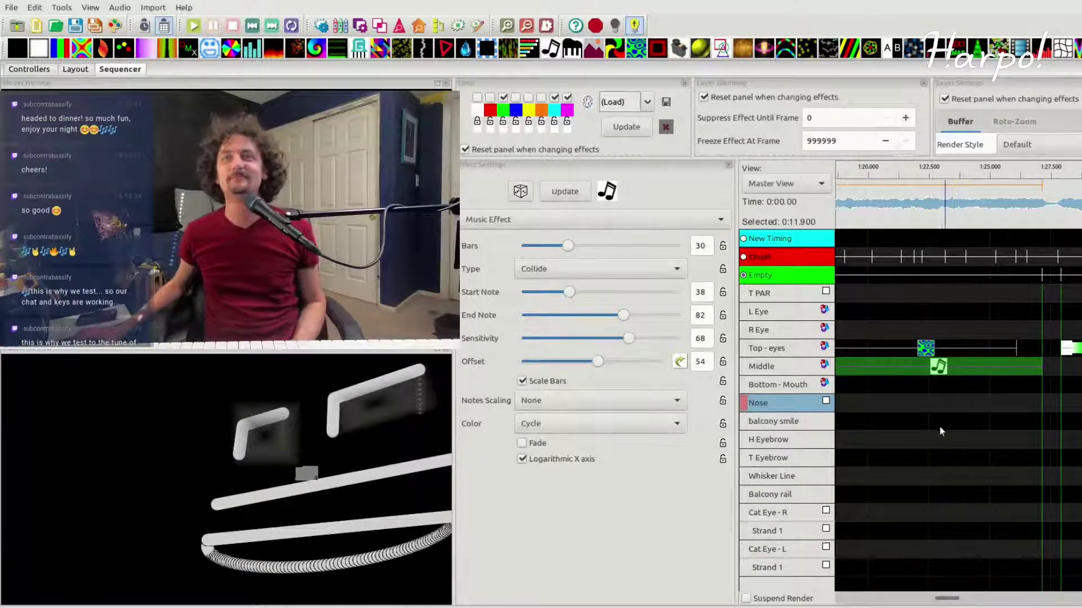
left_click(853, 171)
key("minus")
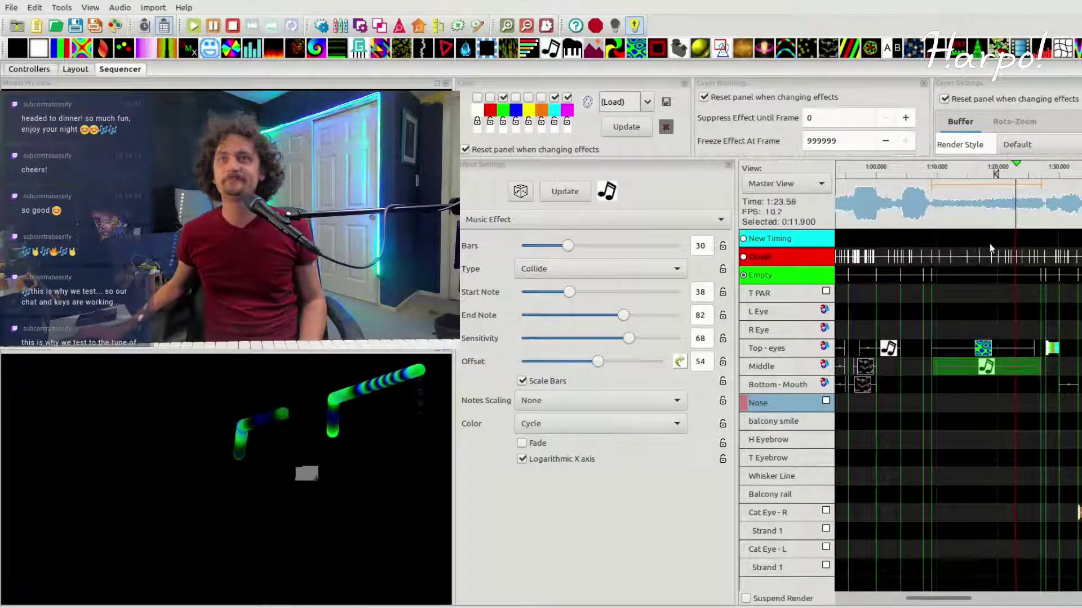
key("plus")
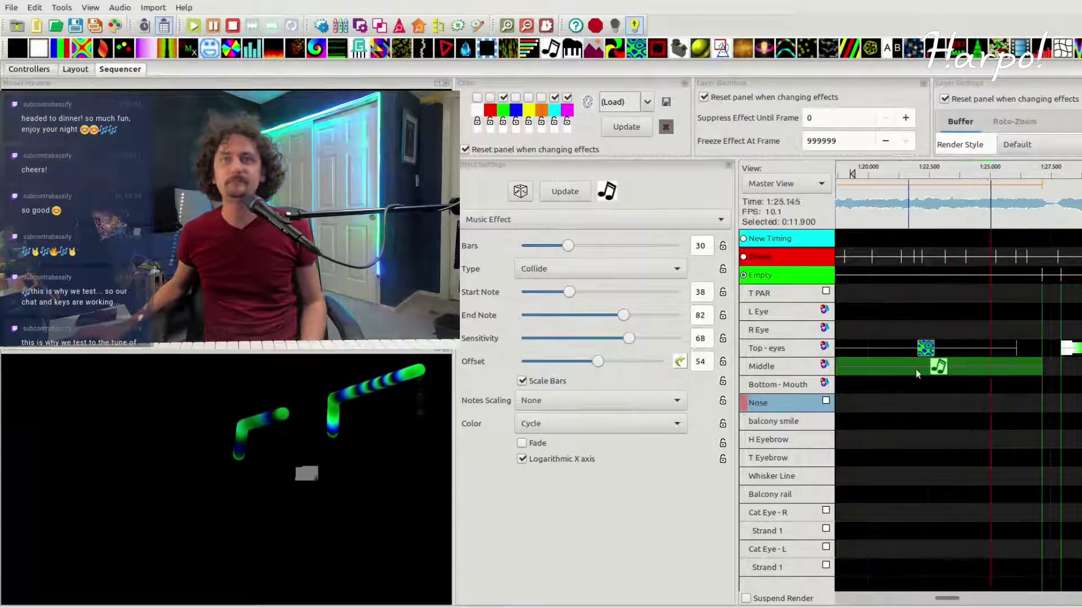
key("space")
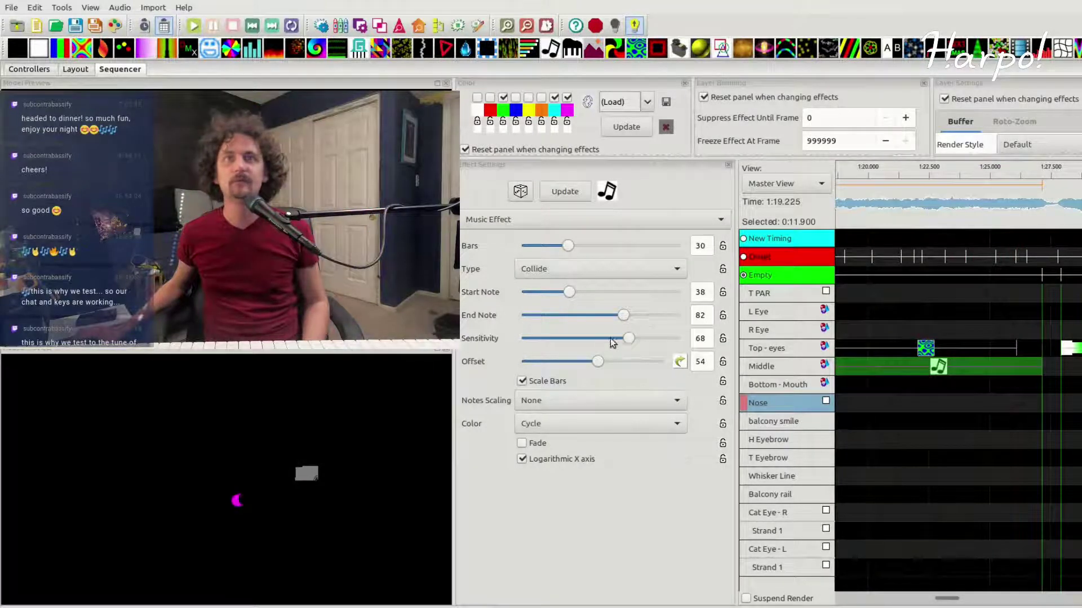
Step: Set the Music effect's Sensitivity to 100, Type to Morph, Bars to 63 and Offset to 62 while playing from about 1:19
left_click_drag(629, 338, 684, 340)
scroll(617, 271, "down", 1)
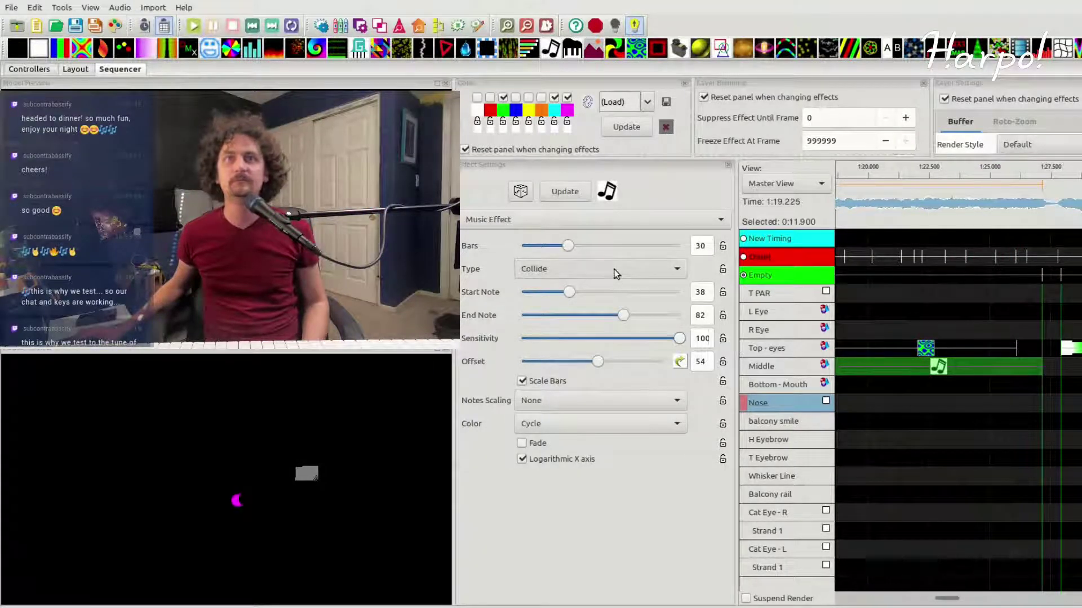
left_click(853, 171)
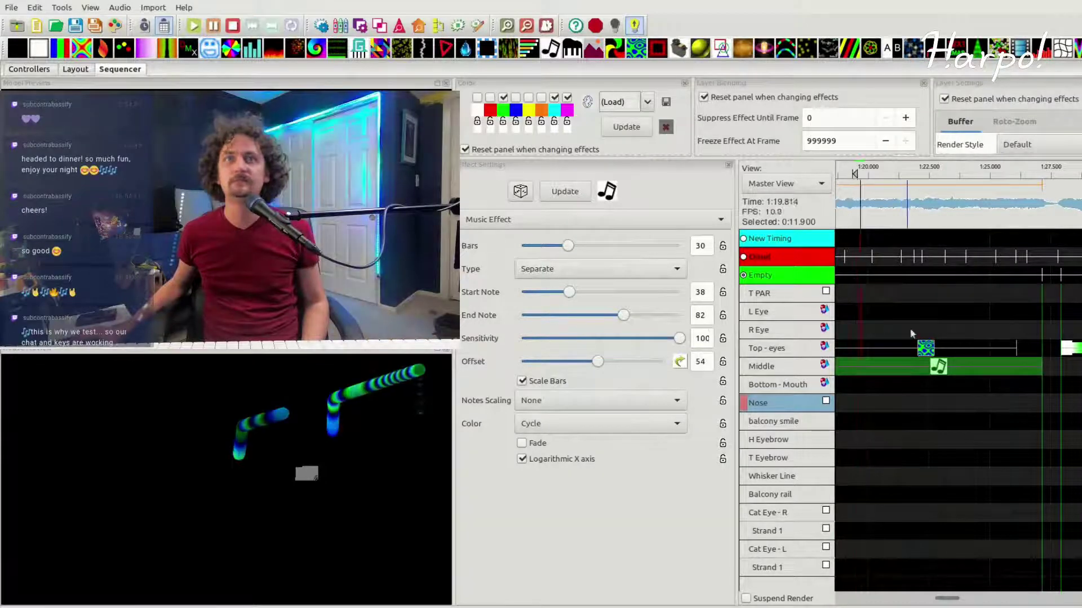
scroll(549, 270, "up", 3)
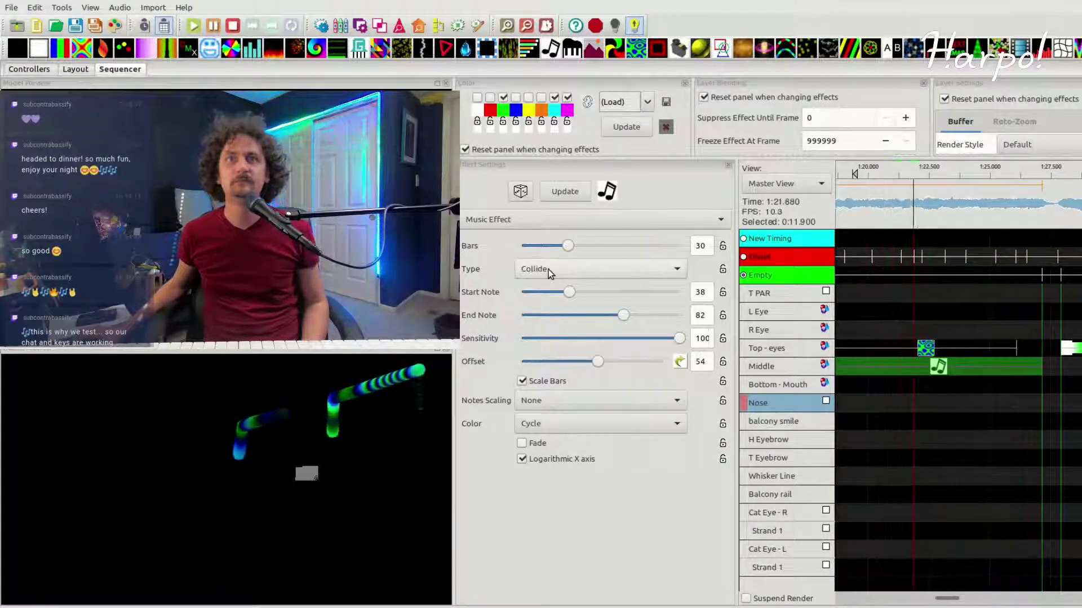
left_click_drag(567, 245, 620, 247)
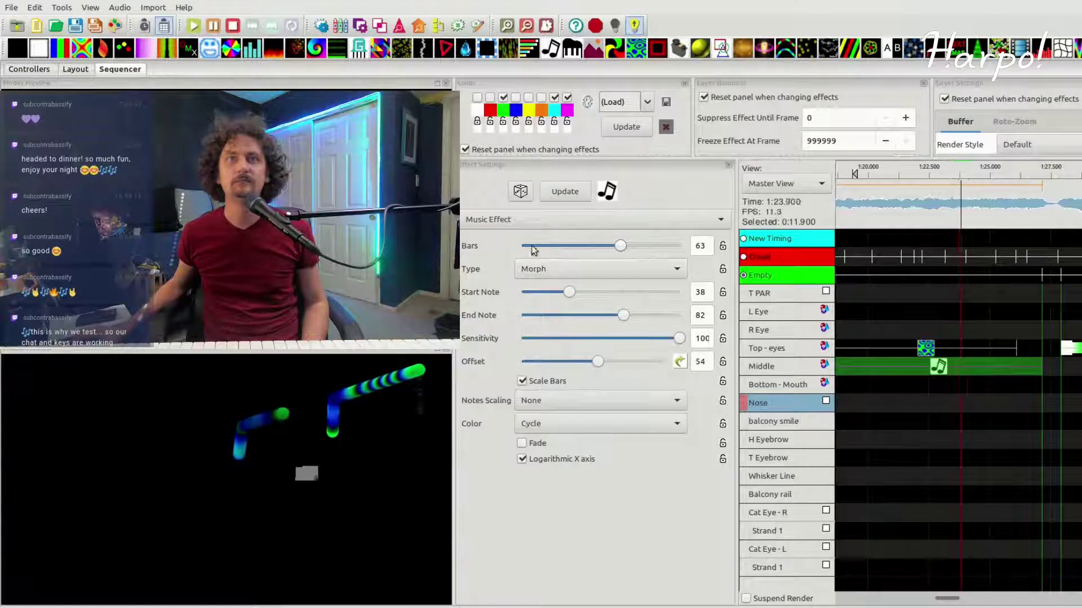
mouse_move(598, 362)
left_mouse_down()
mouse_move(531, 363)
mouse_move(608, 362)
left_mouse_up()
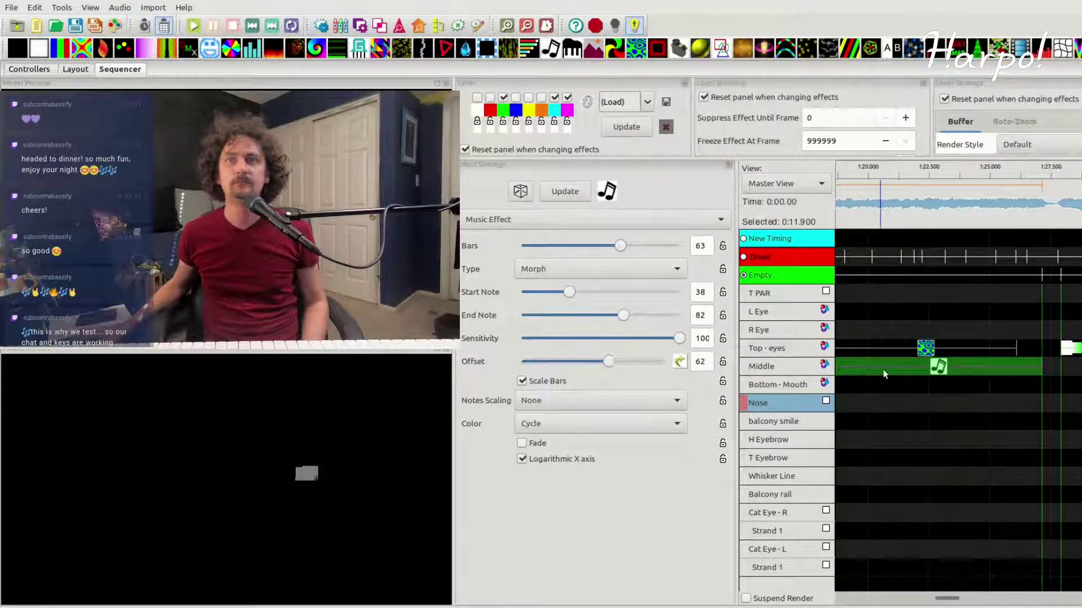
Step: During playback from about 1:19, enable Fade, disable Logarithmic X axis and Scale Bars, set Notes Scaling to All Notes, and enable white and red
key("space")
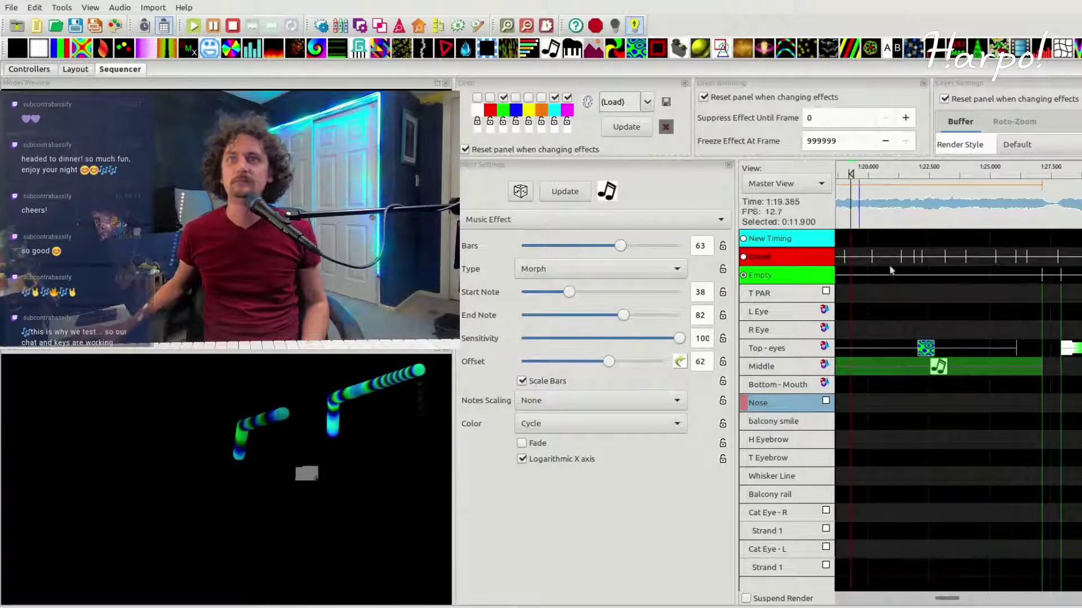
left_click(532, 443)
left_click(539, 459)
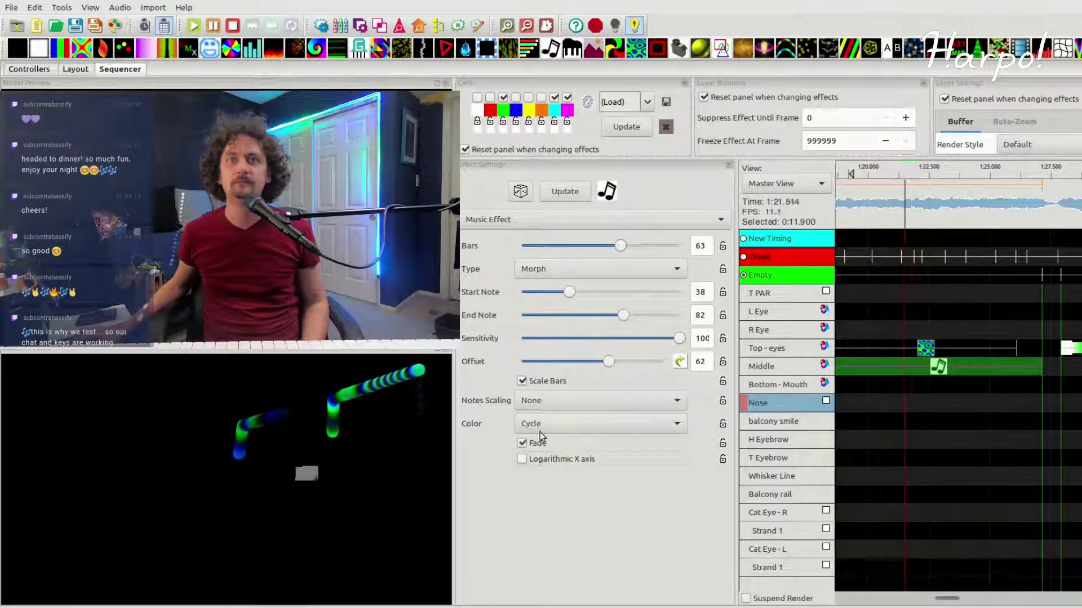
left_click(543, 382)
left_click(545, 398)
left_click(549, 413)
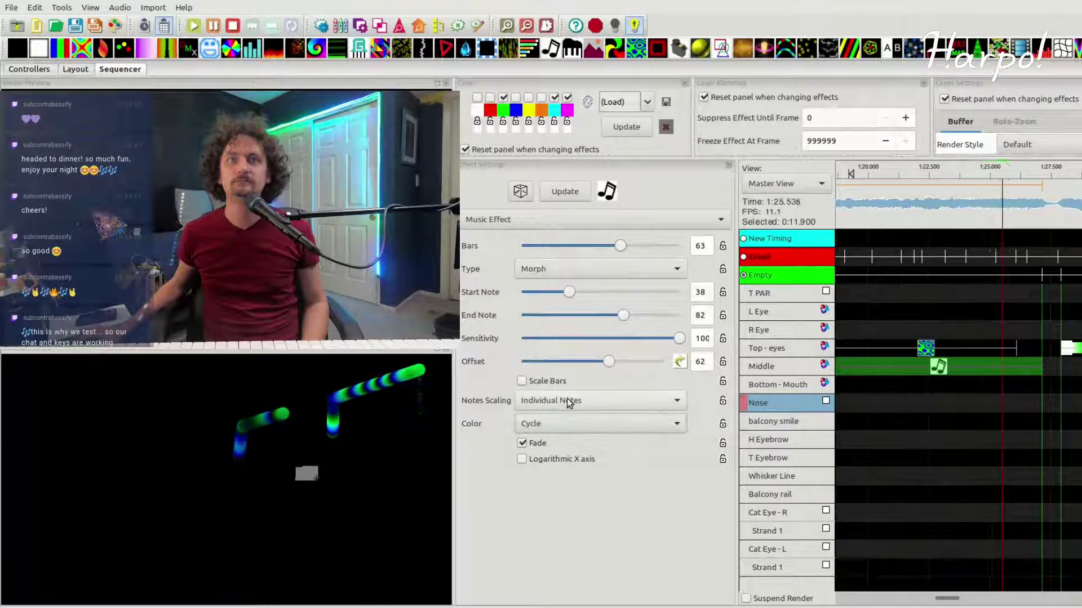
left_click(567, 397)
left_click(566, 414)
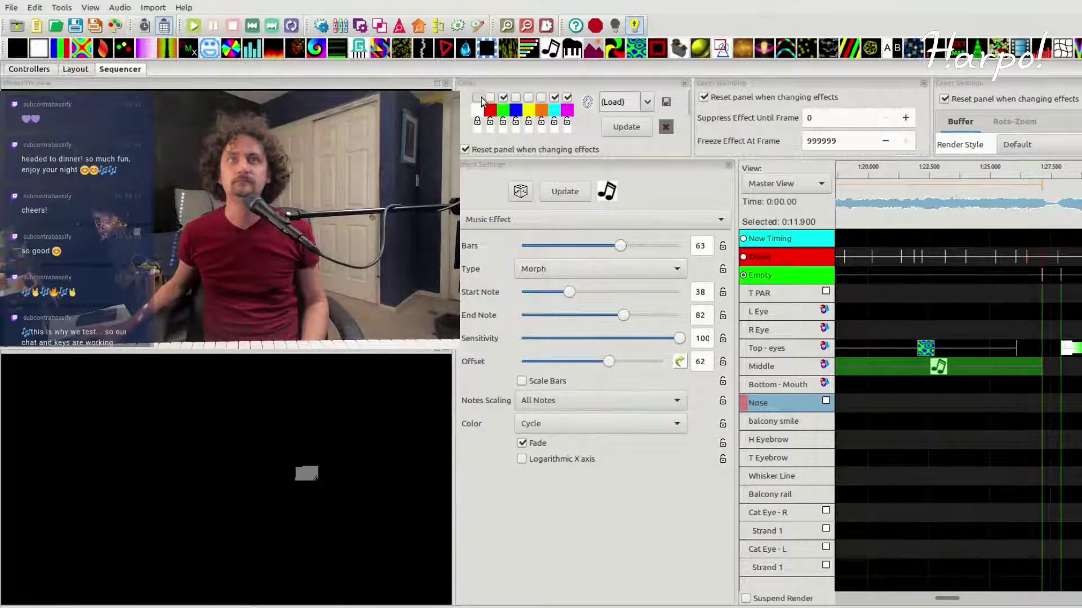
left_click(858, 174)
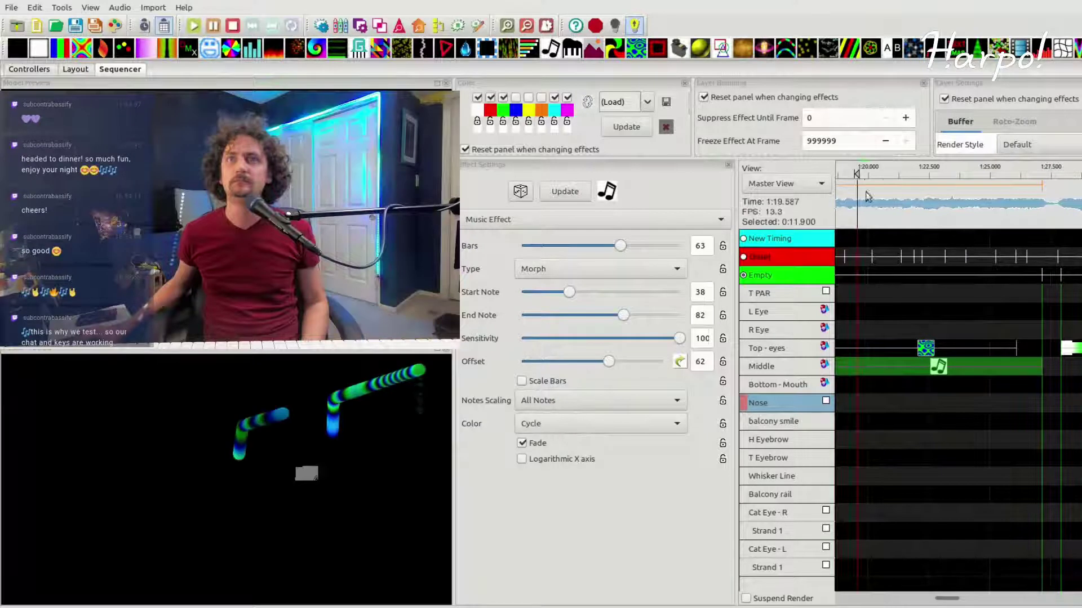
key("space")
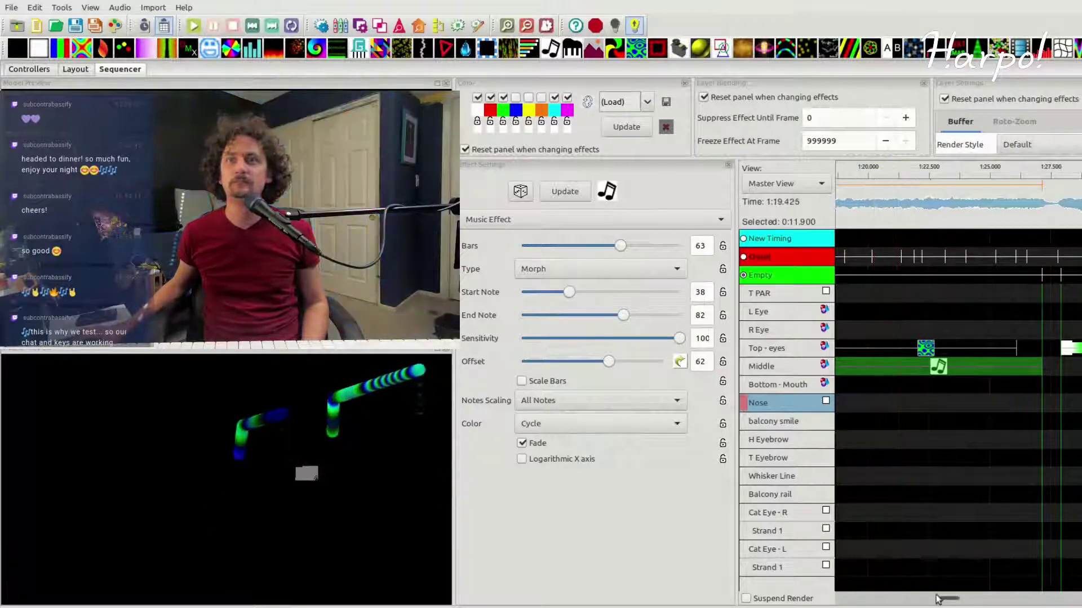
Step: Randomize the Middle row's Music effect repeatedly until it has Type Morph, 31 Bars, Offset 5, Individual Notes scaling and Distinct color
left_click_drag(942, 599, 922, 598)
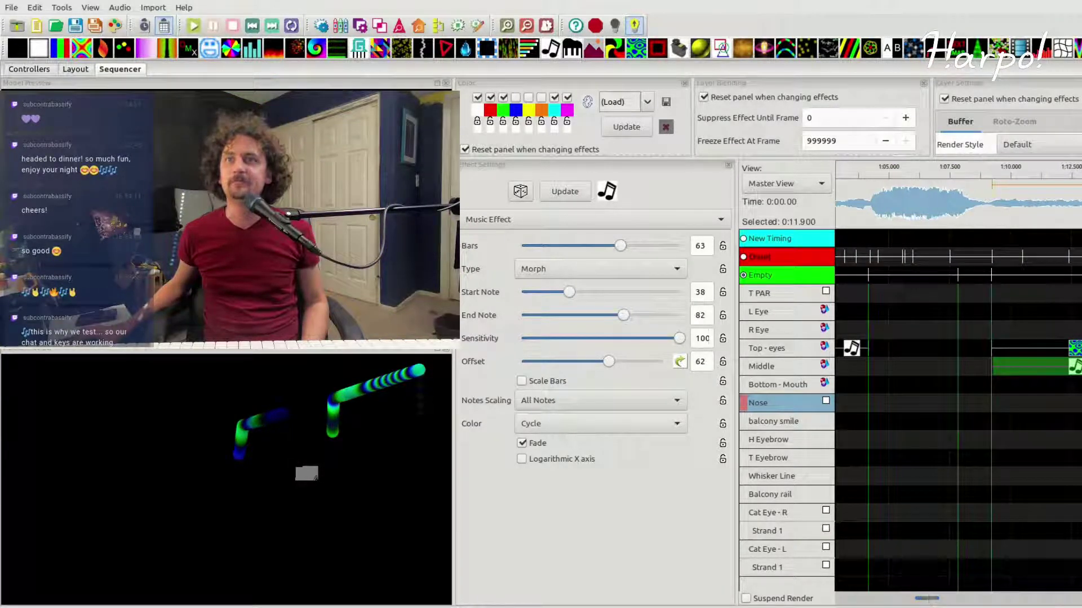
left_click(761, 366)
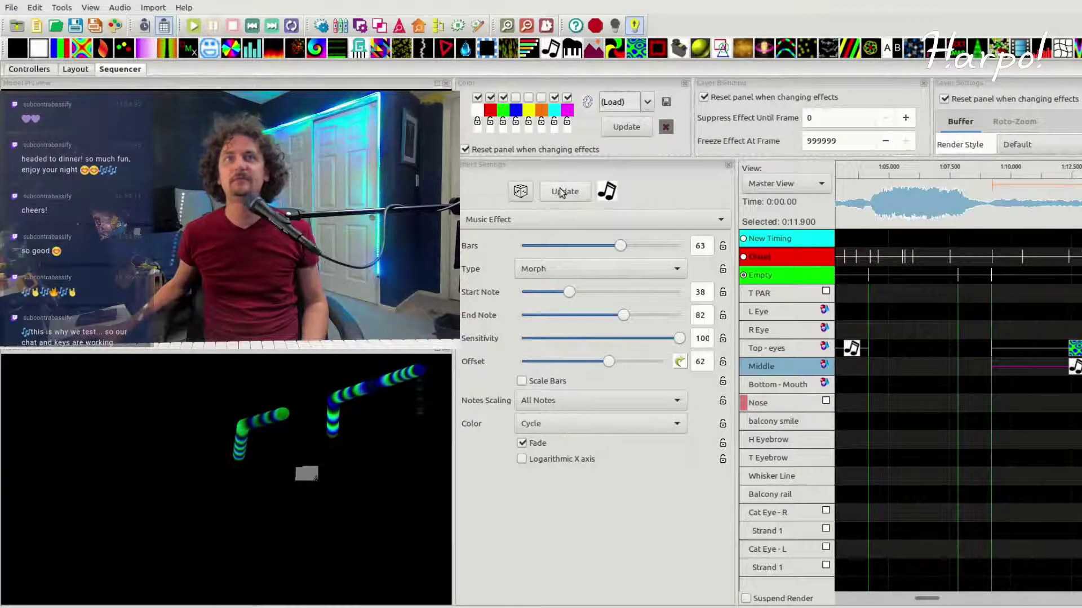
left_click(517, 194)
left_click(516, 194)
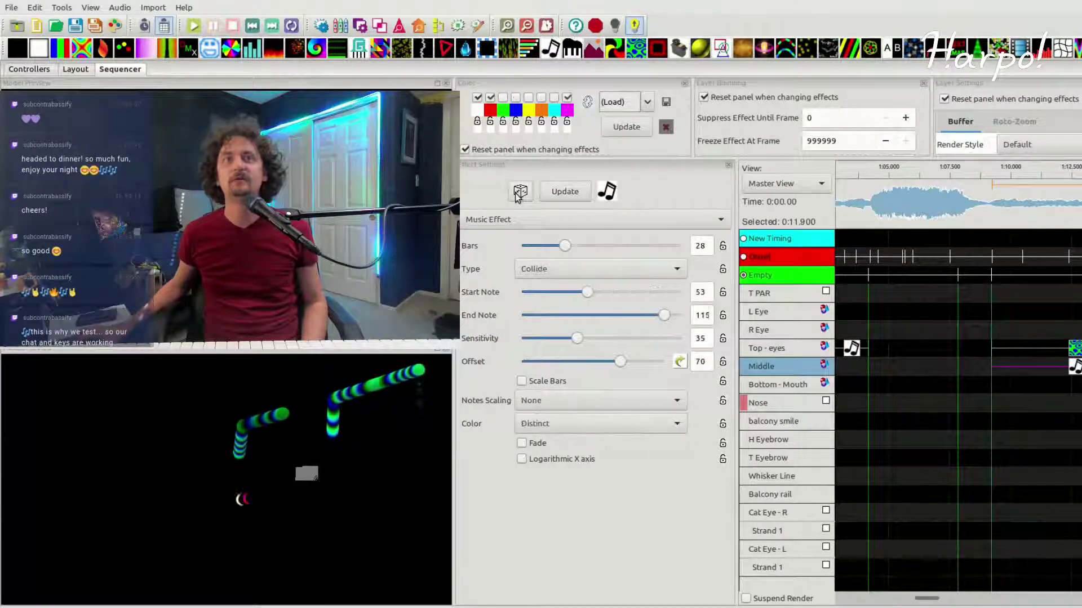
left_click(516, 194)
left_click(517, 195)
left_click(516, 194)
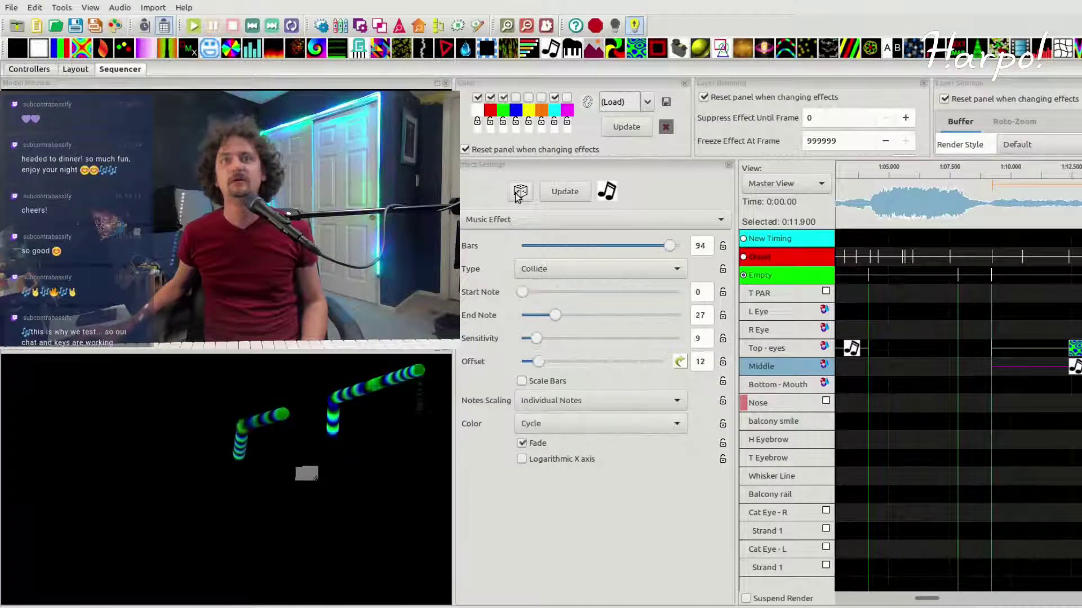
left_click(516, 194)
left_click(517, 194)
left_click(517, 195)
left_click(516, 194)
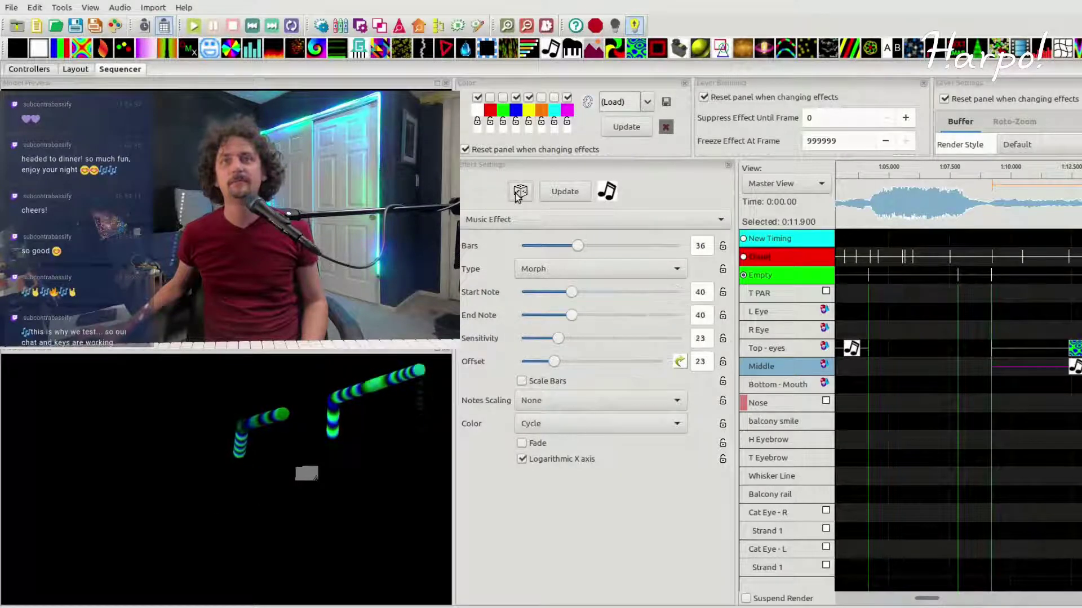
left_click(517, 195)
left_click(517, 194)
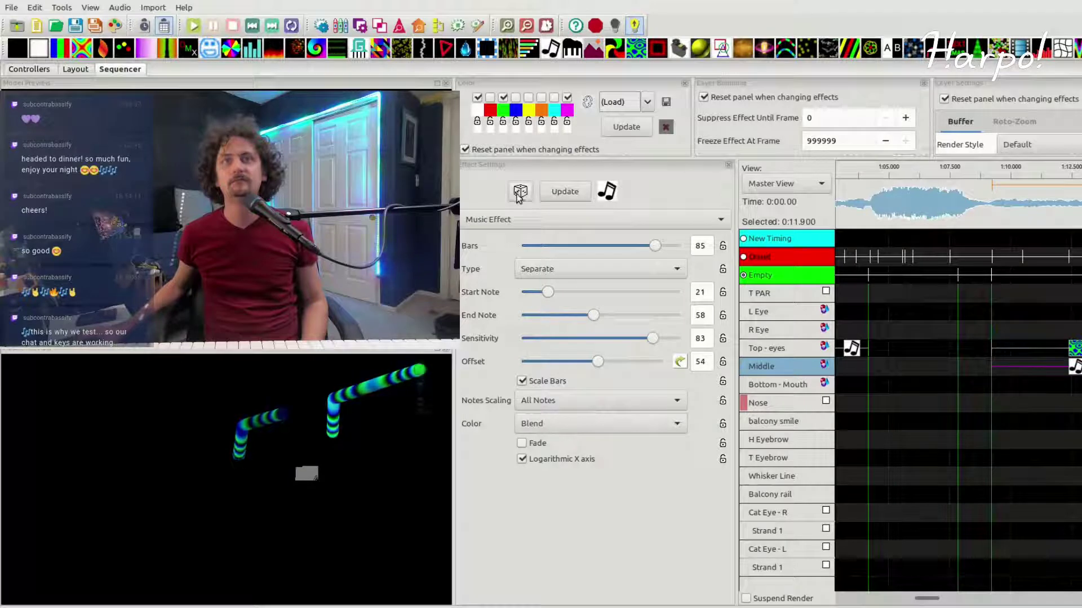
left_click(518, 195)
left_click(518, 195)
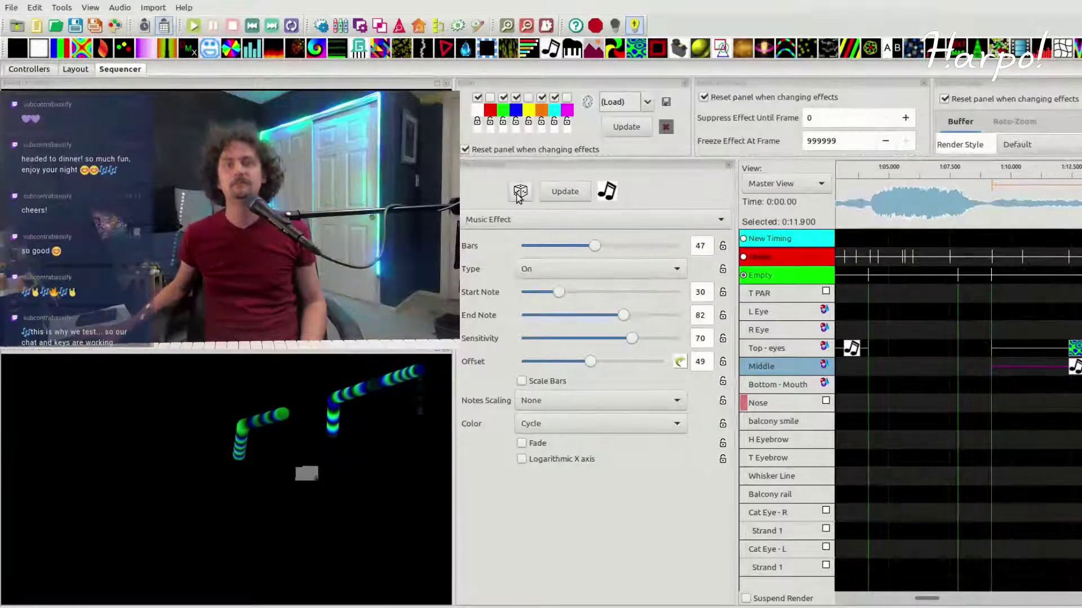
left_click(519, 194)
left_click(519, 195)
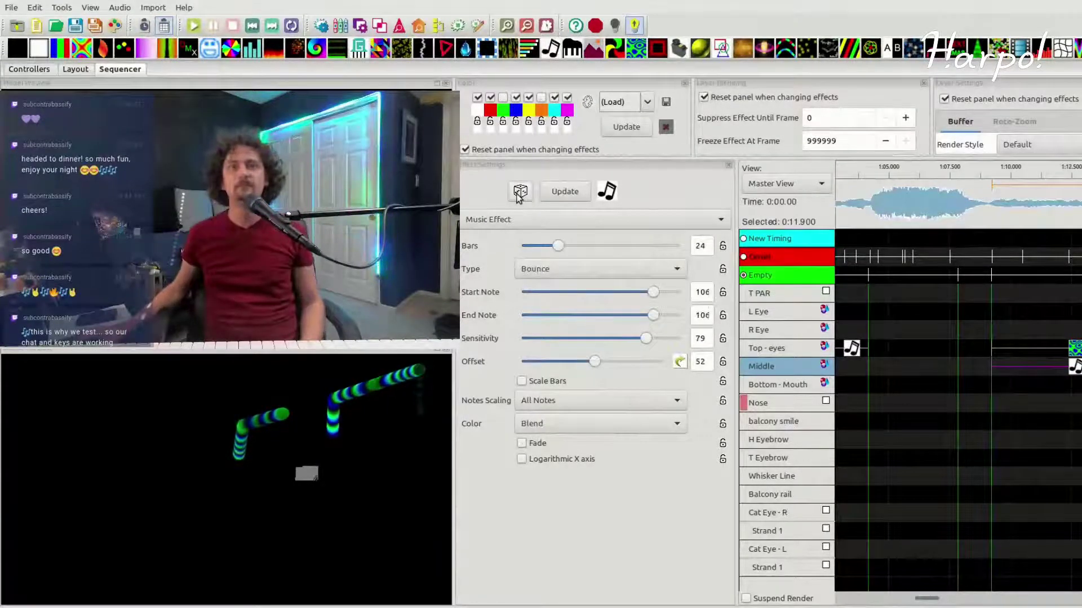
left_click(518, 194)
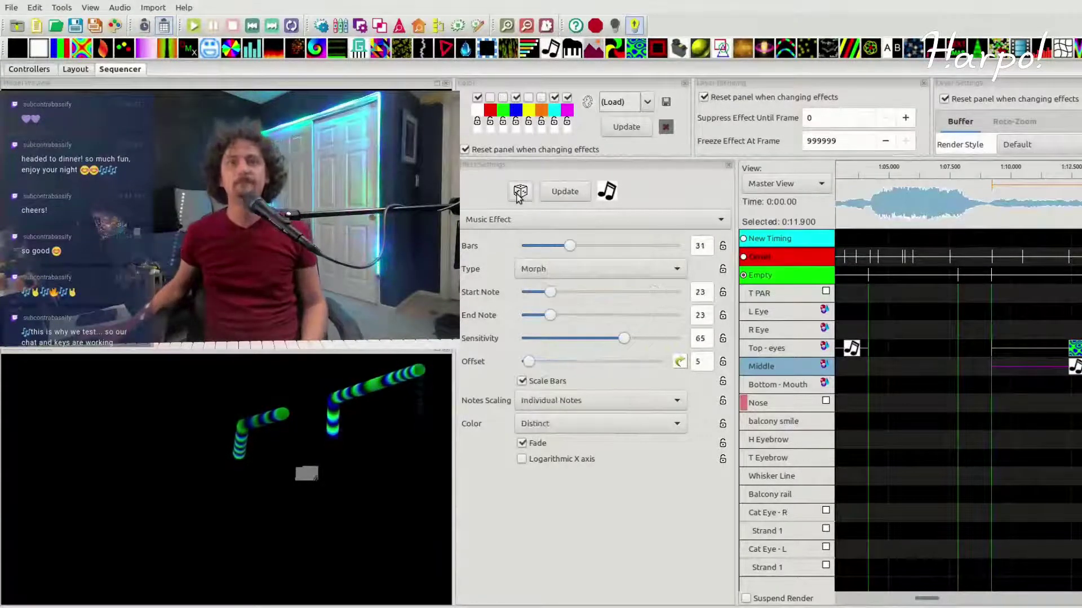
Step: Play from about 1:10 and set the Music effect's Start Note to 41, End Note to 109 and Sensitivity to 100
left_click(1012, 167)
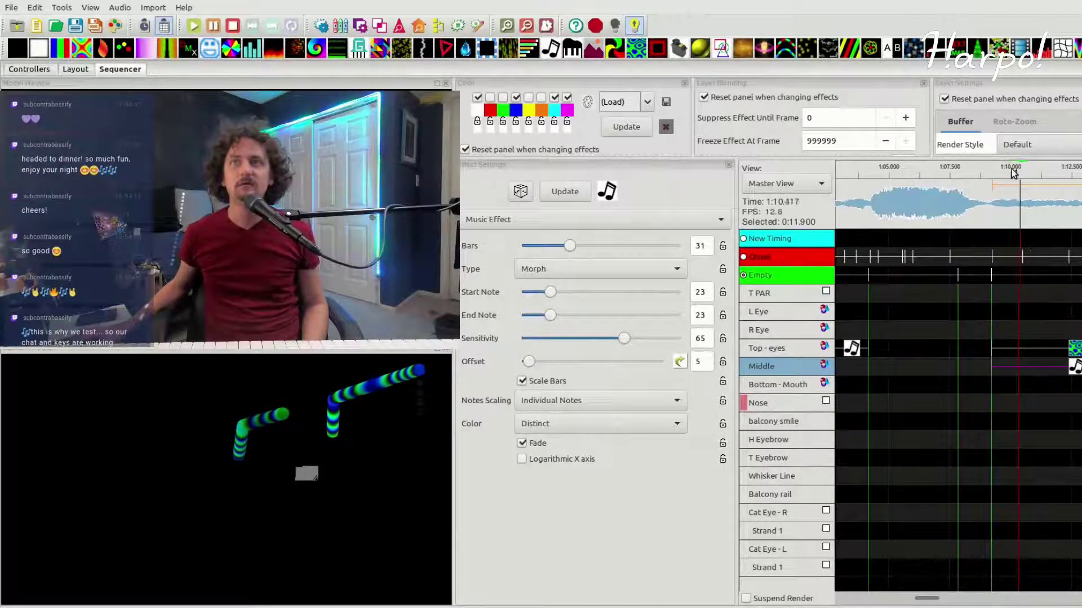
left_click(676, 338)
left_click_drag(620, 322, 654, 319)
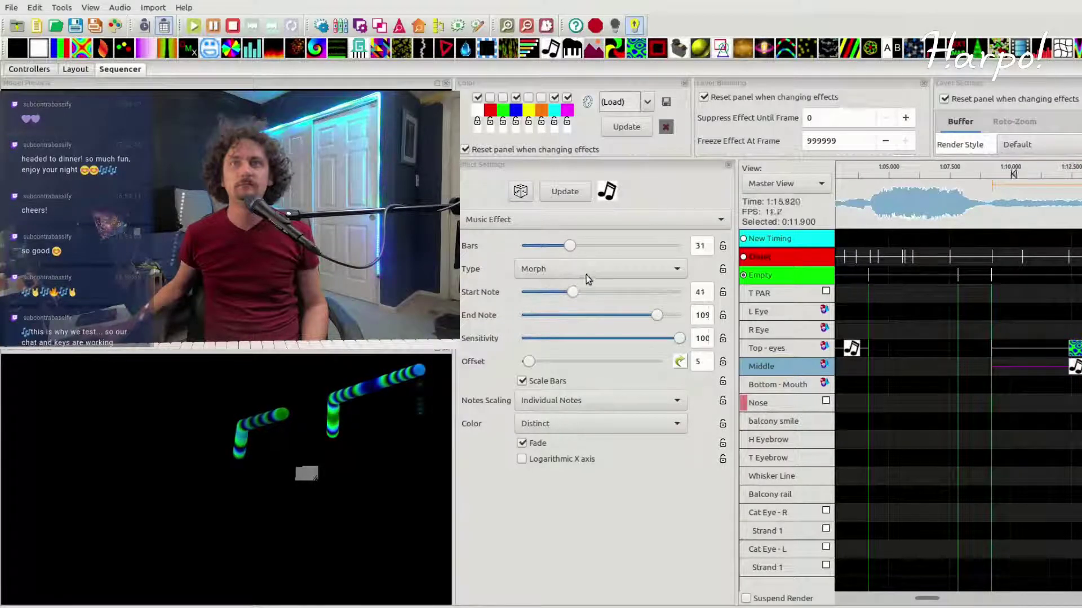
Step: Set the Music effect's Type to Separate and Bars to 23 while the sequence plays
scroll(600, 268, "down", 2)
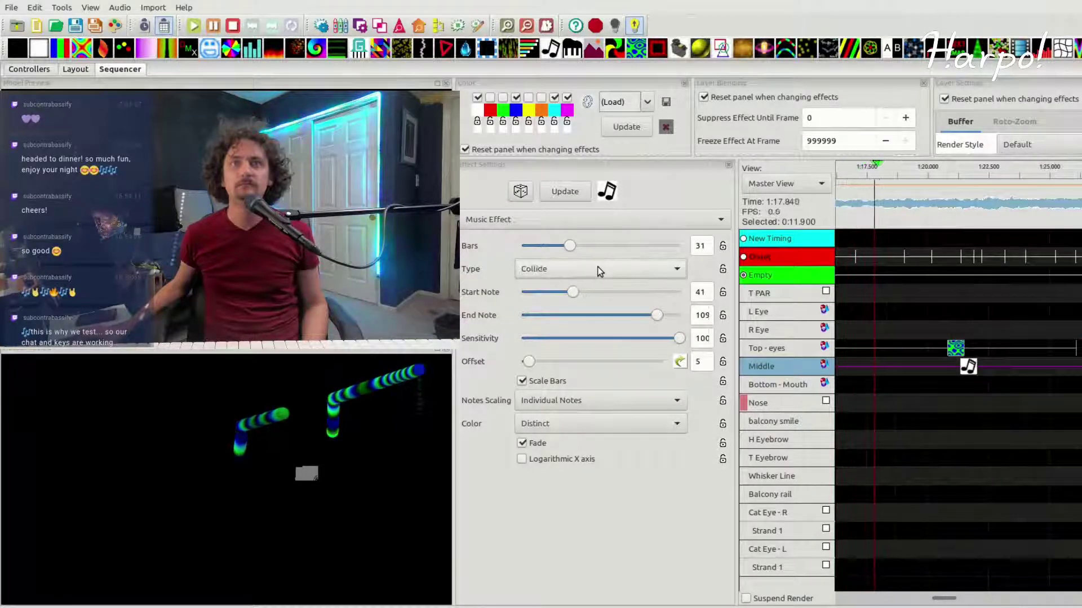
scroll(597, 266, "down", 1)
left_click_drag(567, 246, 526, 246)
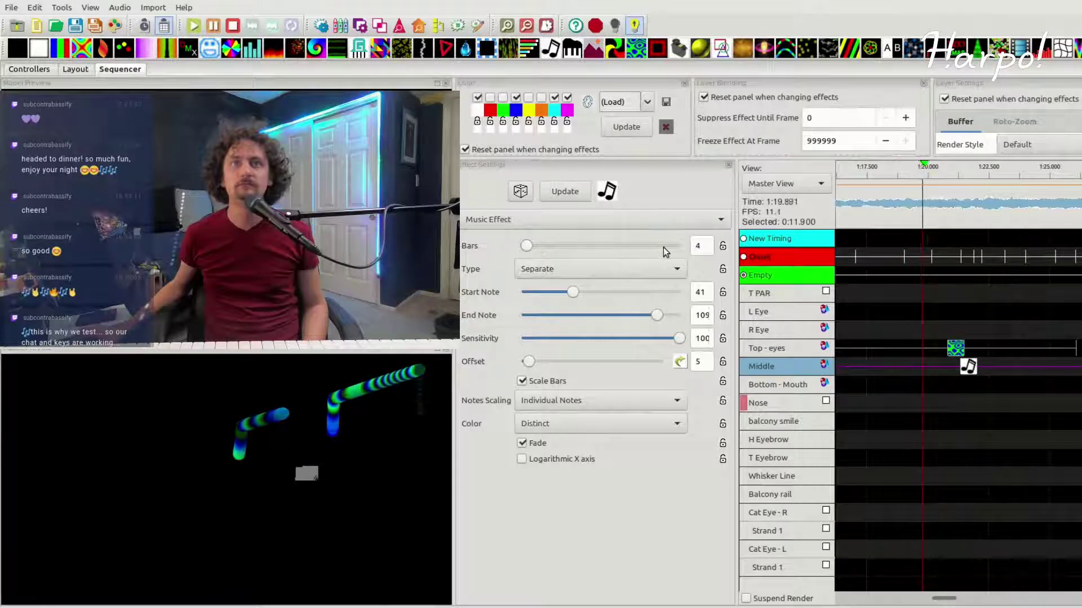
left_click_drag(663, 248, 556, 247)
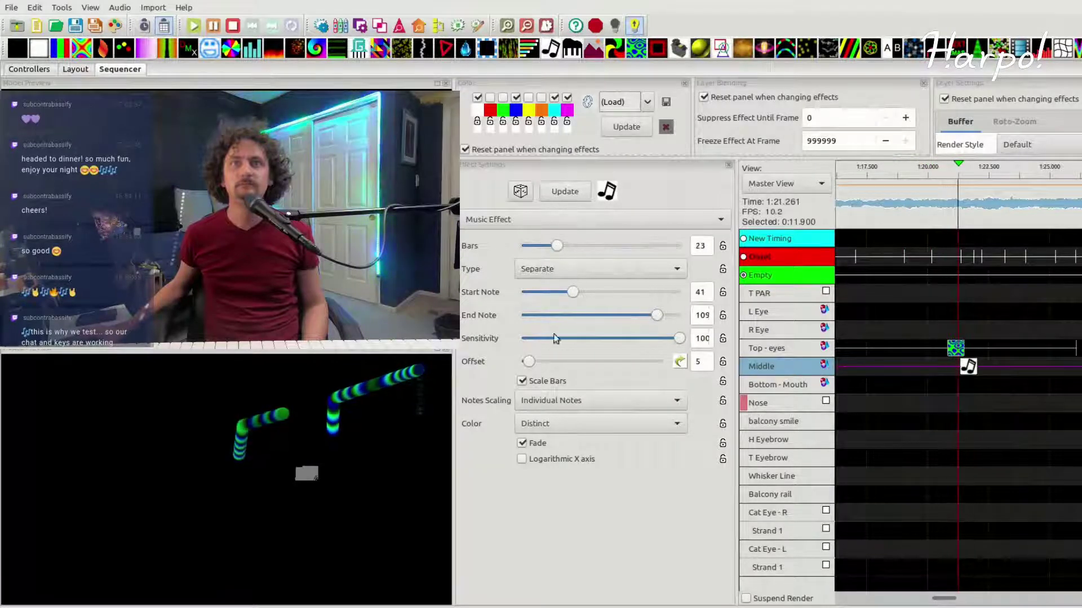
Step: Set the Middle row's Music effect Offset to 89, switch Notes Scaling to All Notes and disable Scale Bars
left_click_drag(561, 361, 648, 361)
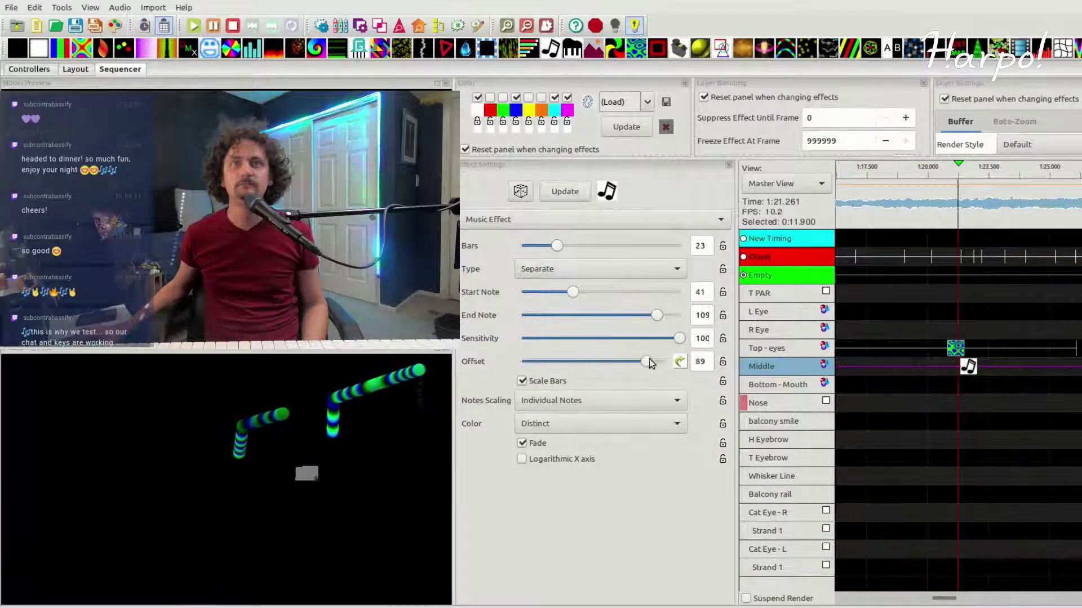
left_click(555, 404)
left_click(555, 410)
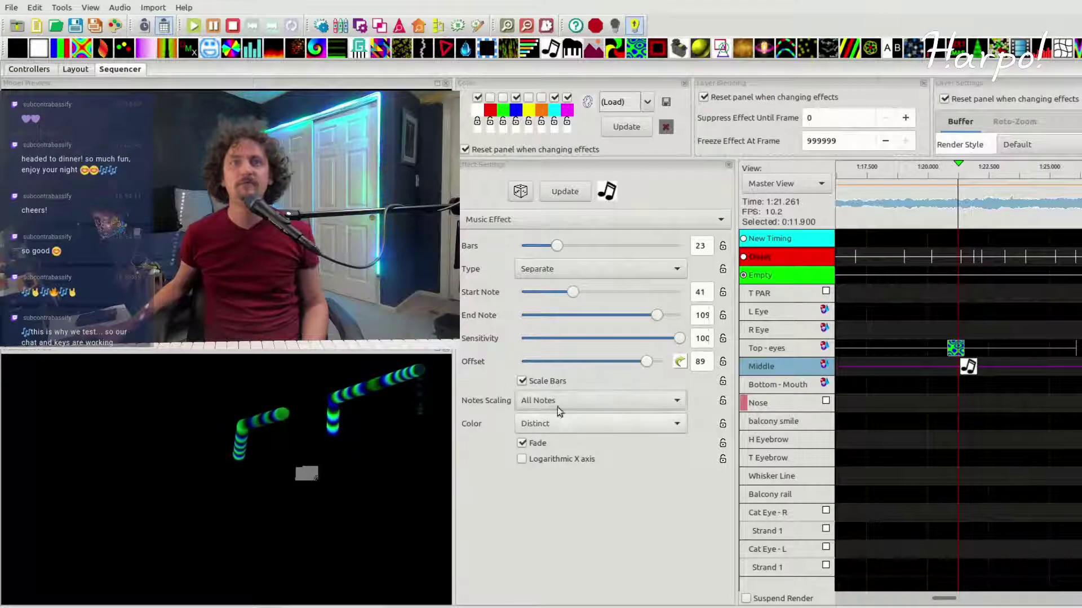
left_click(545, 383)
Step: Try the Music effect's Color modes, going through Blend and ending on Cycle, with Fade left enabled
left_click(547, 427)
left_click(550, 443)
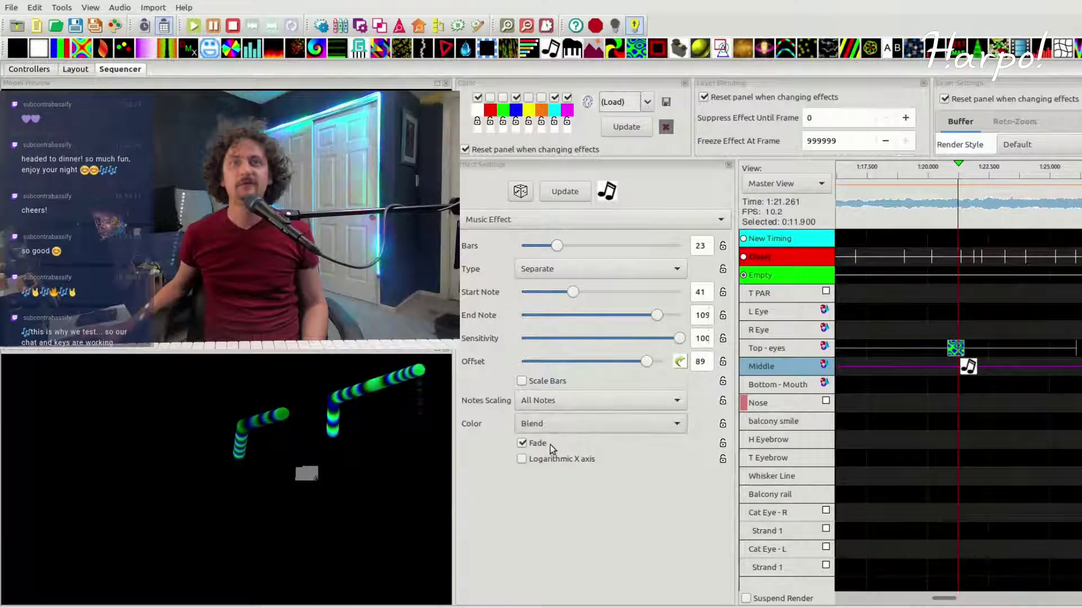
left_click(554, 425)
left_click(556, 445)
left_click(556, 445)
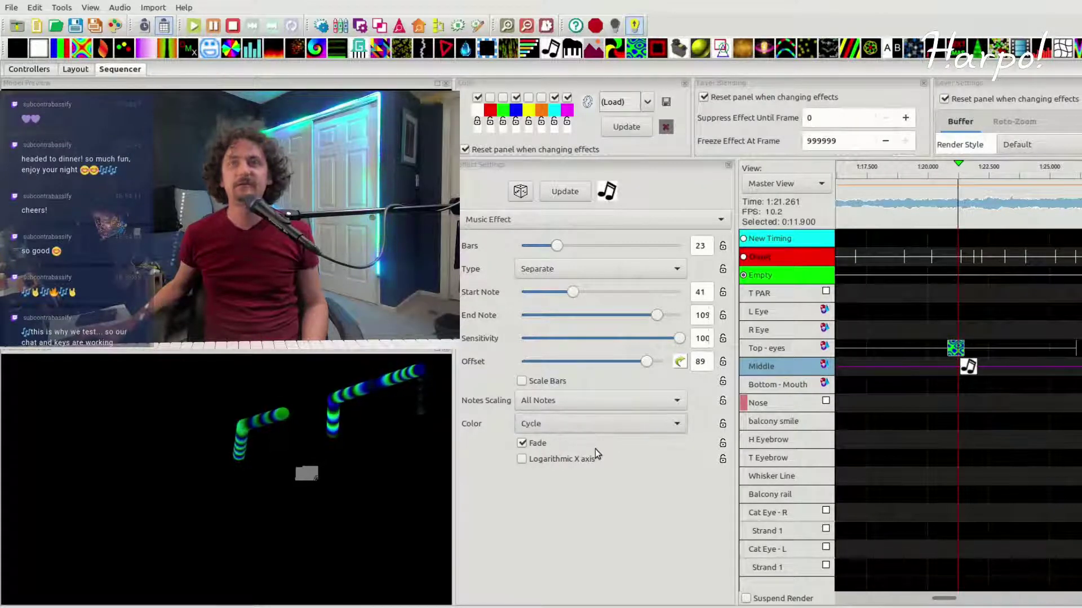
left_click(596, 448)
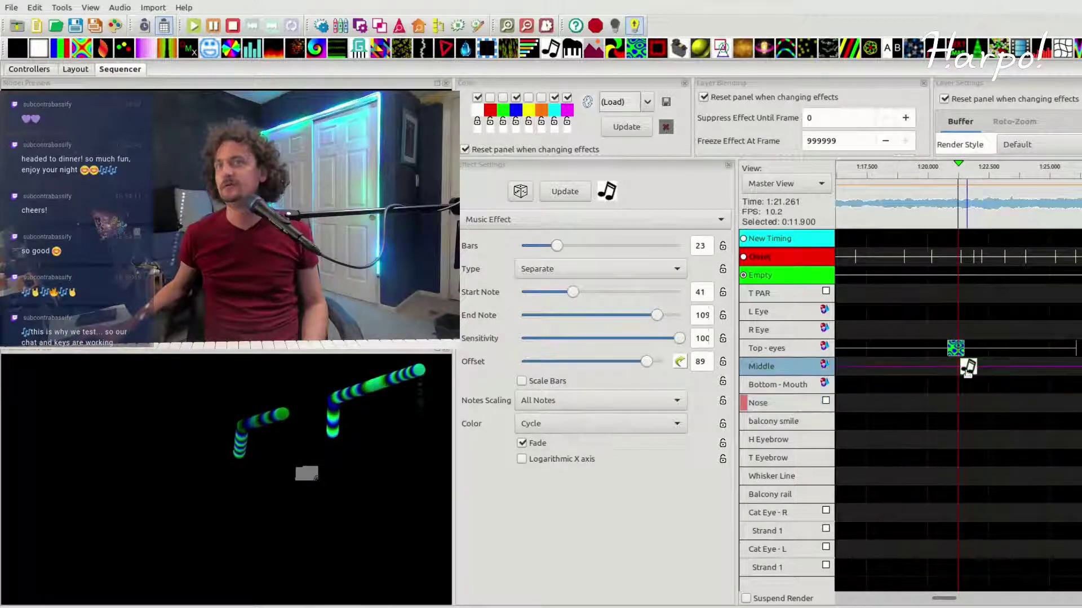
Step: Play from about 1:13 and randomize the Middle row's Music effect until it has Type Morph, 27 Bars and Individual Notes scaling
key("space")
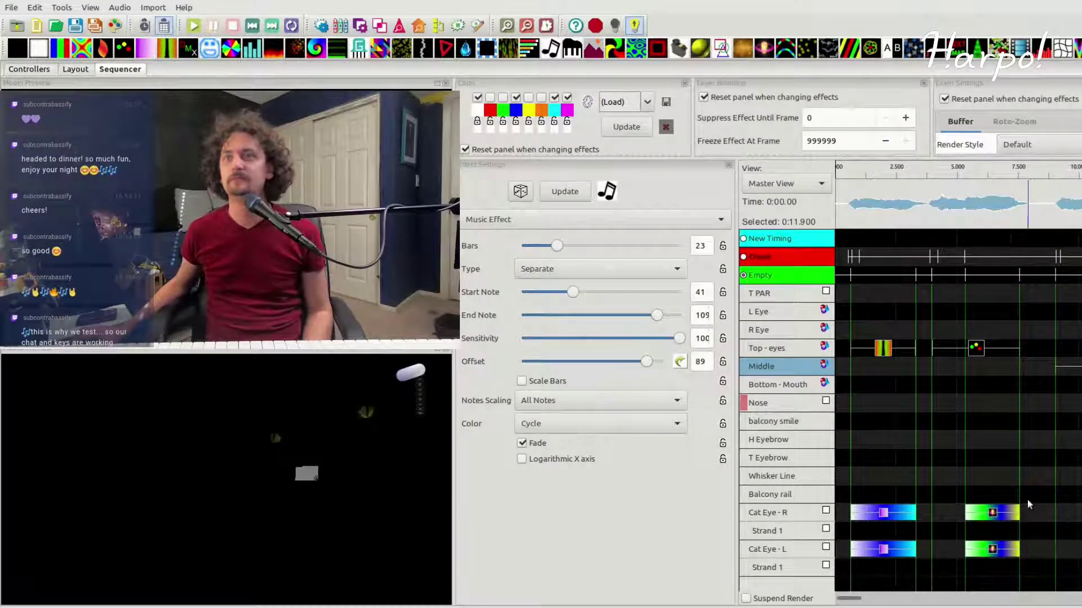
left_click_drag(872, 598, 951, 601)
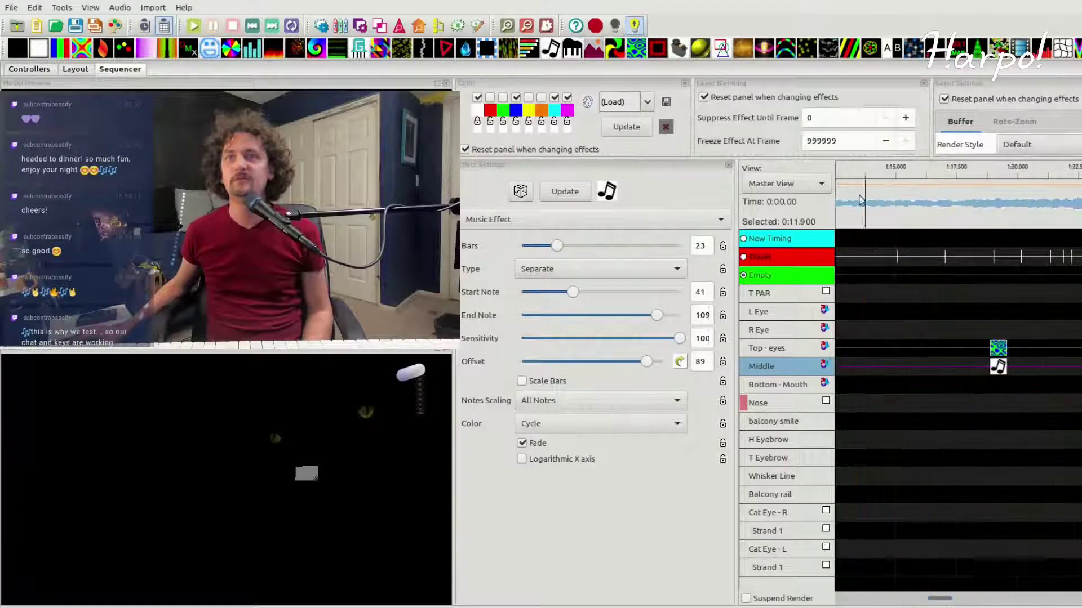
left_click(846, 174)
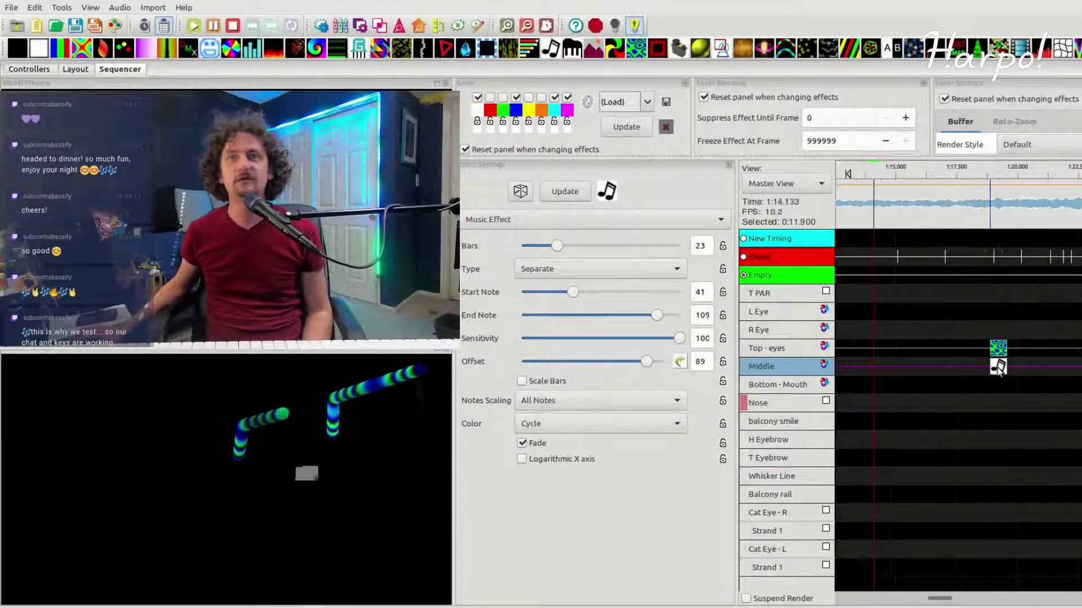
left_click(520, 192)
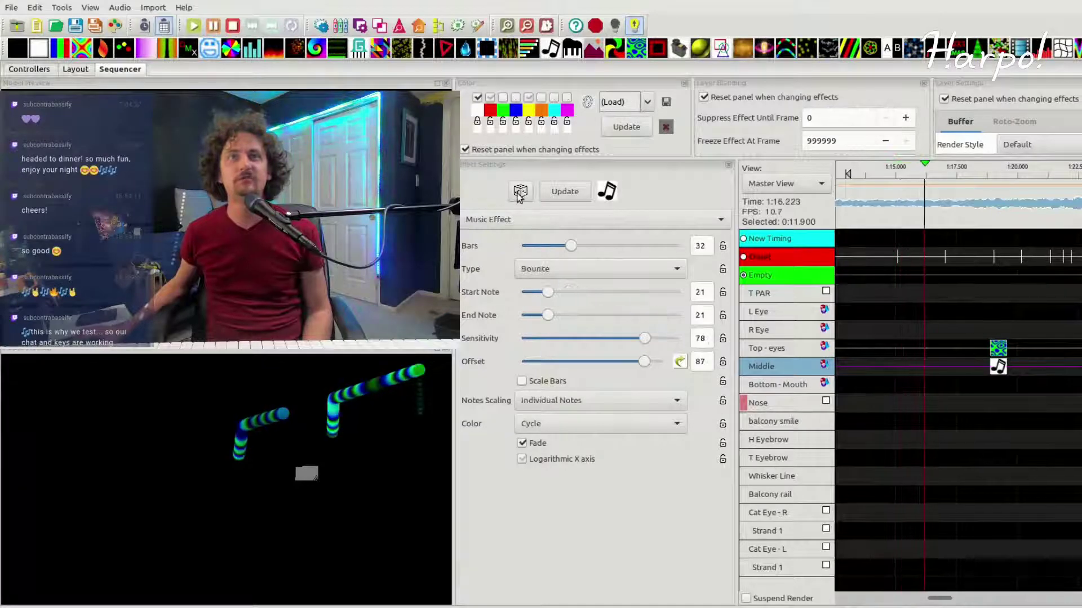
left_click(520, 192)
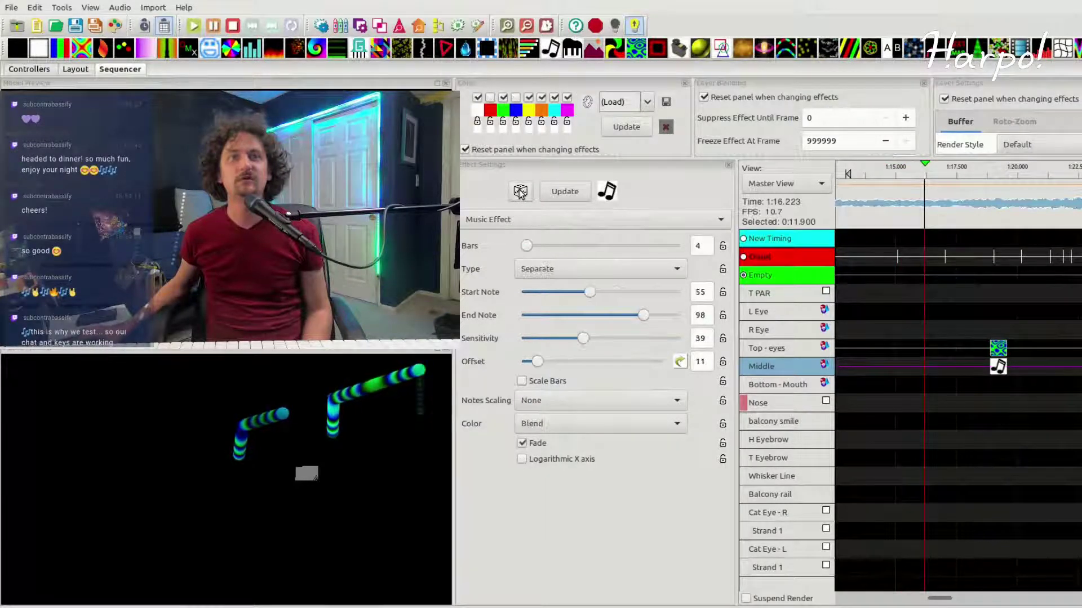
left_click(519, 192)
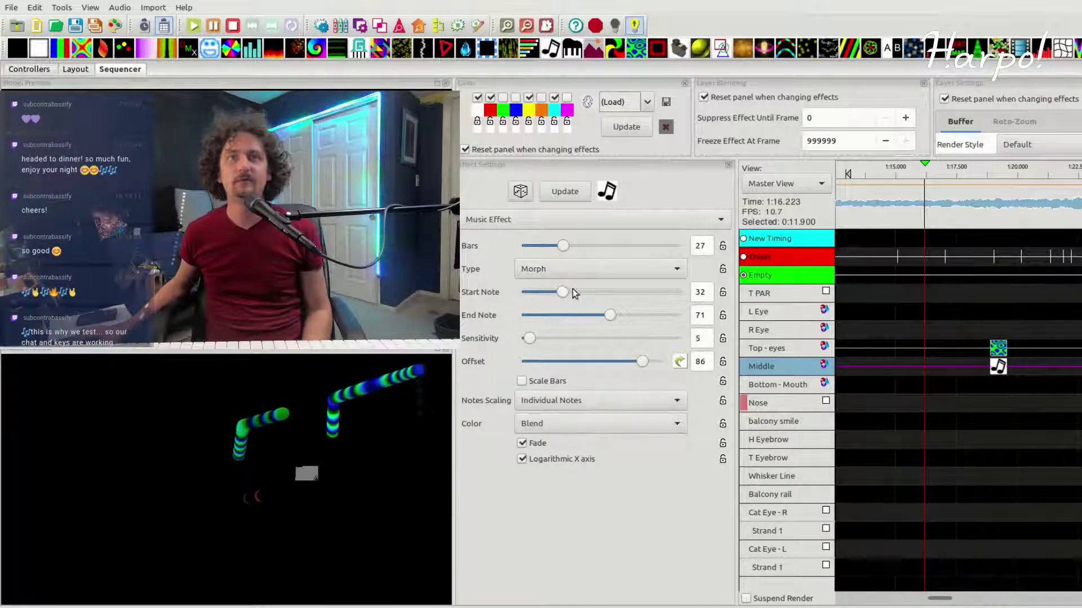
Step: Set the Music effect's Start Note to 45, End Note to 58, Sensitivity to 96 and Offset to 18
left_click_drag(563, 292, 593, 315)
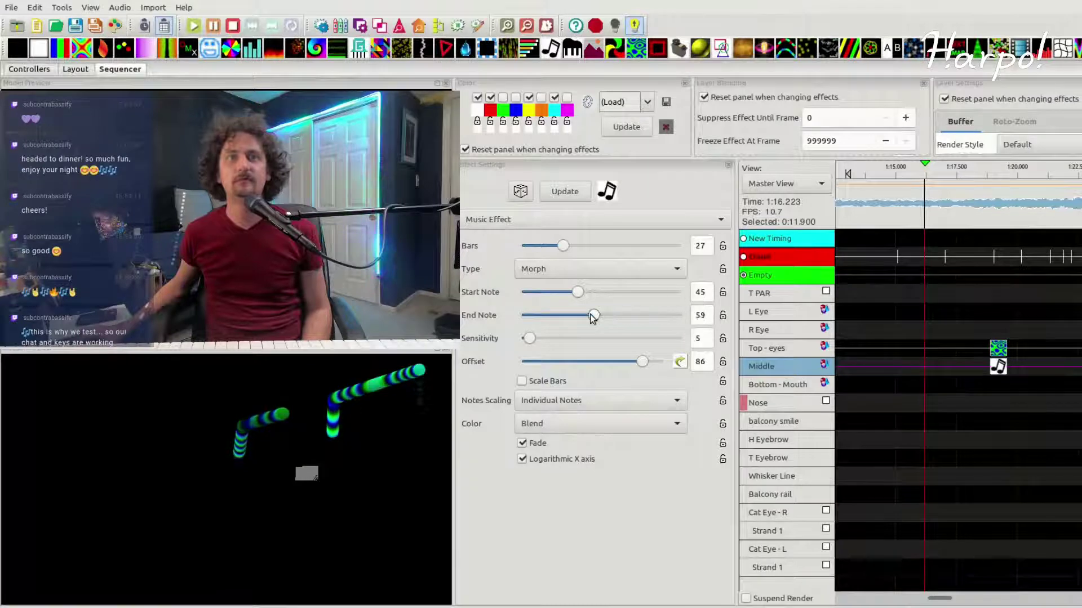
mouse_move(528, 338)
left_mouse_down()
mouse_move(667, 338)
mouse_move(516, 338)
left_mouse_up()
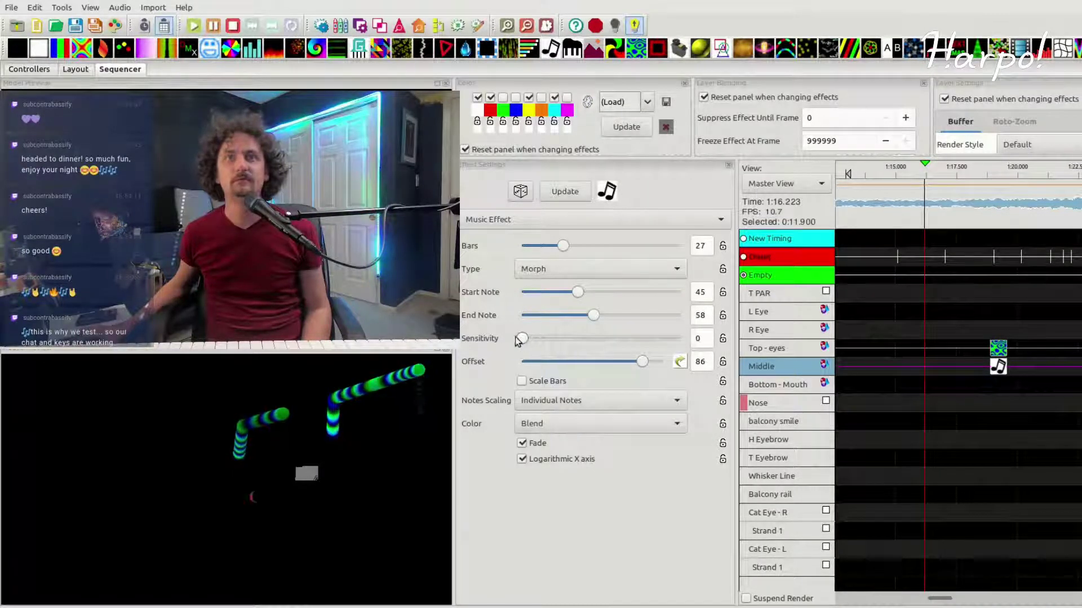
left_click_drag(643, 361, 673, 338)
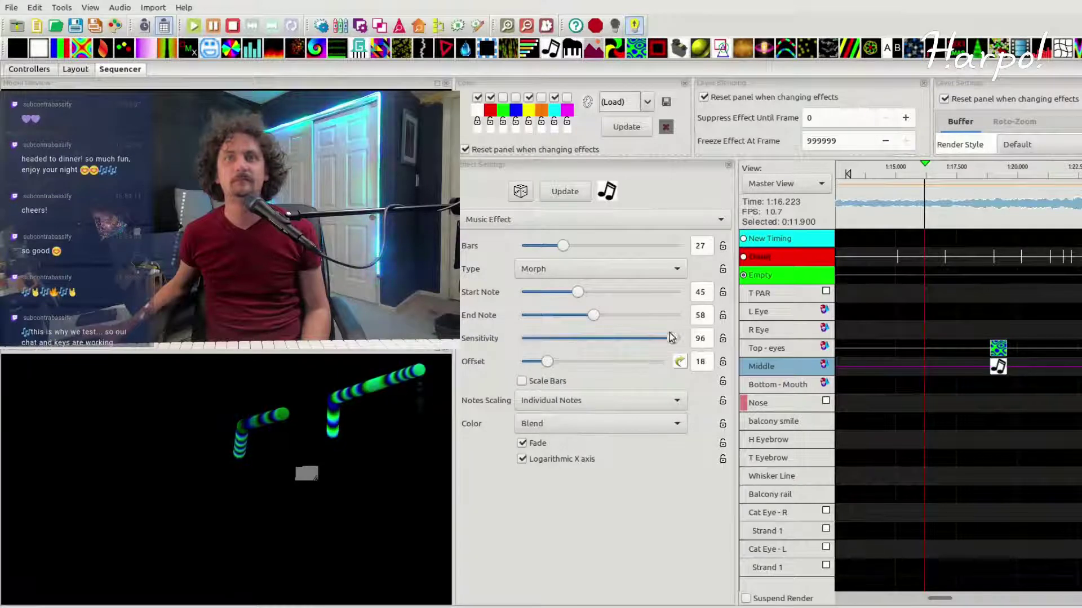
Step: Play again from about 1:13, set the Music effect's Offset to 85 and enable Scale Bars
left_click(848, 174)
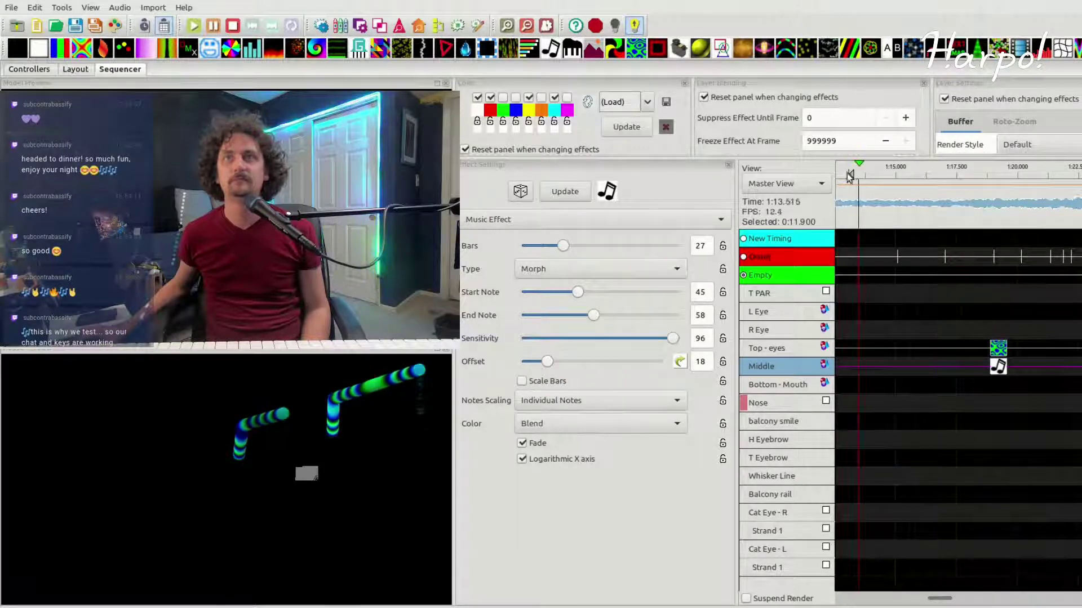
left_click_drag(547, 361, 640, 360)
left_click(521, 381)
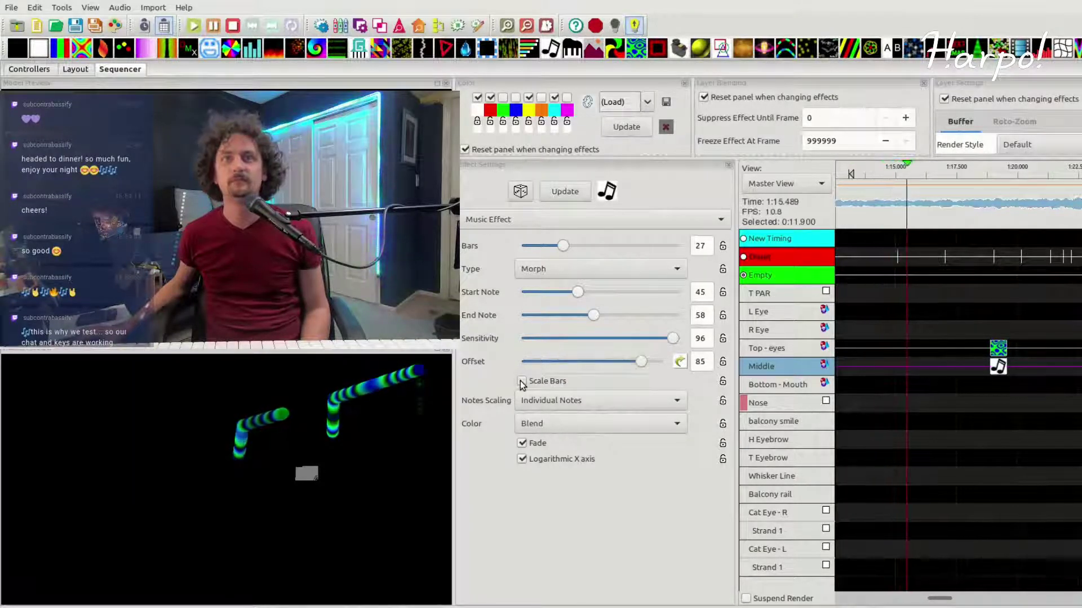
Step: Set Notes Scaling to All Notes and Color to Cycle, and disable Fade and Logarithmic X axis during playback
left_click(540, 401)
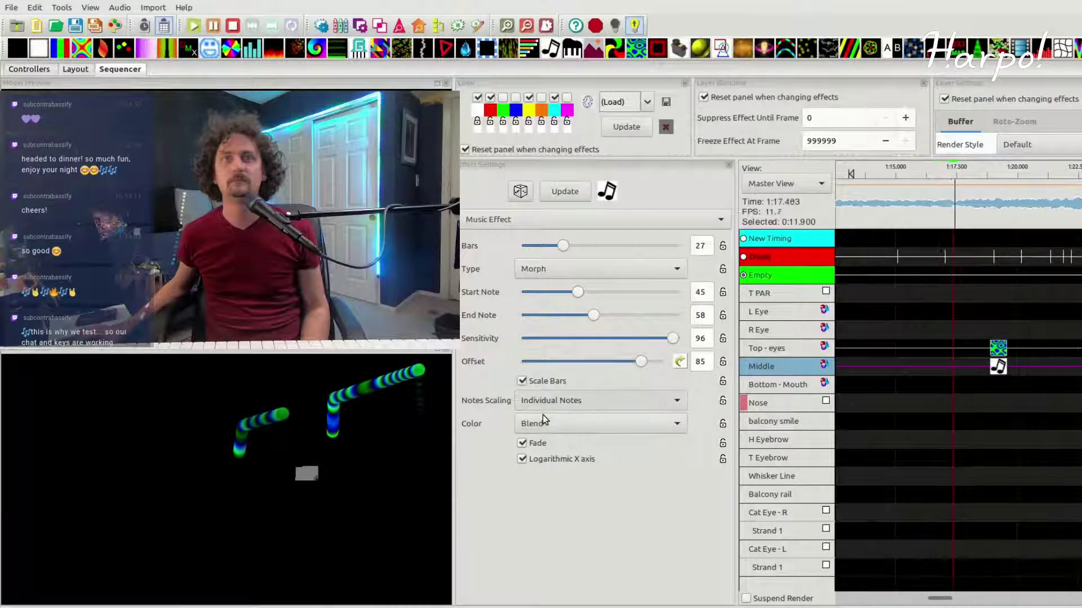
left_click(543, 415)
left_click(536, 444)
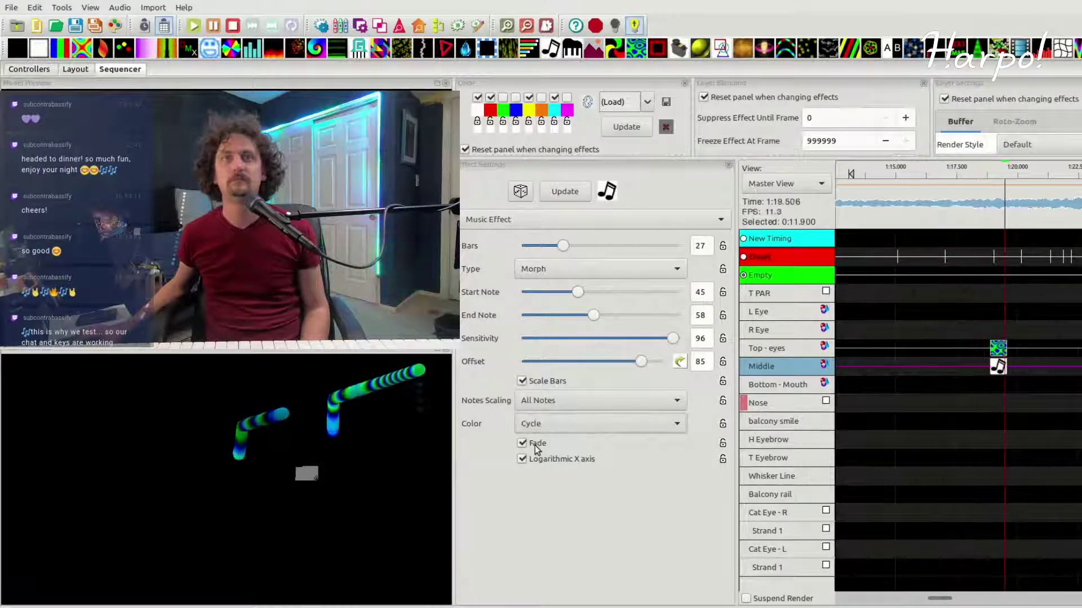
left_click(535, 461)
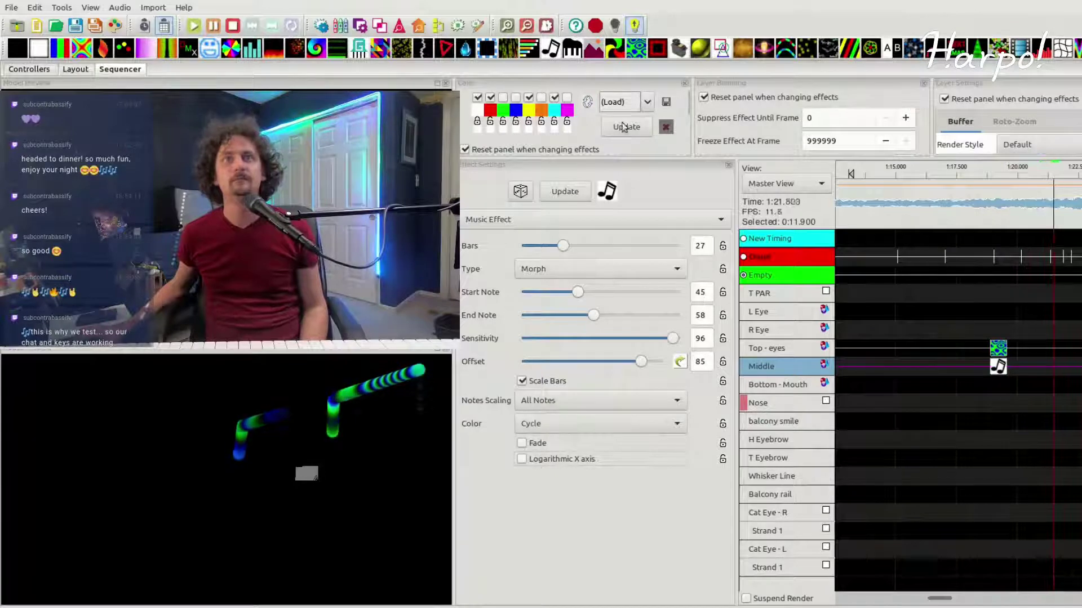
Step: Randomize the Middle row's Music effect until it has Type On, 95 Bars and Blend color
left_click(523, 190)
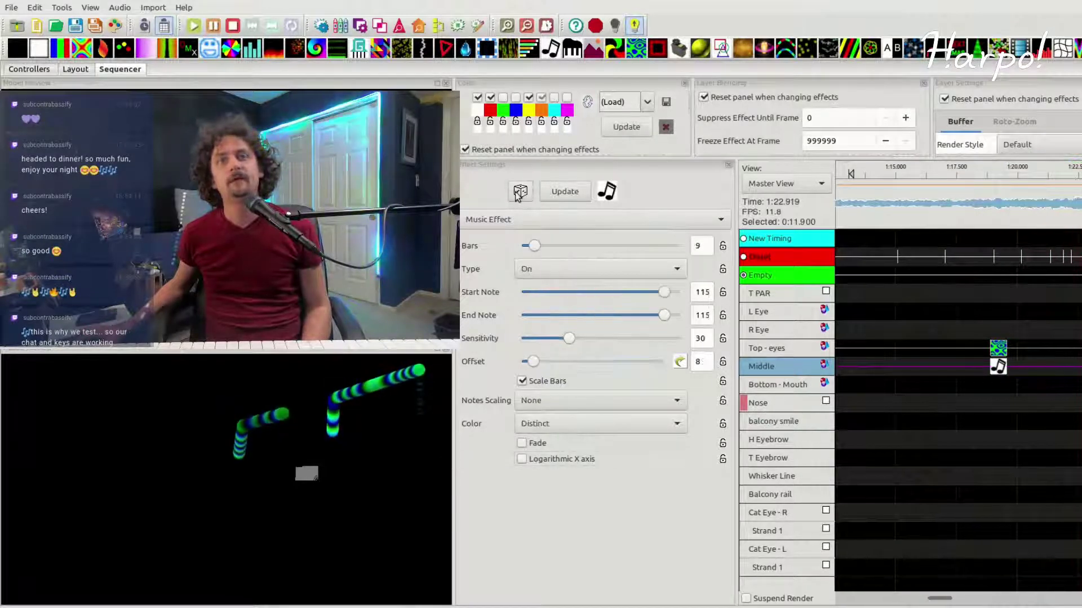
left_click(522, 189)
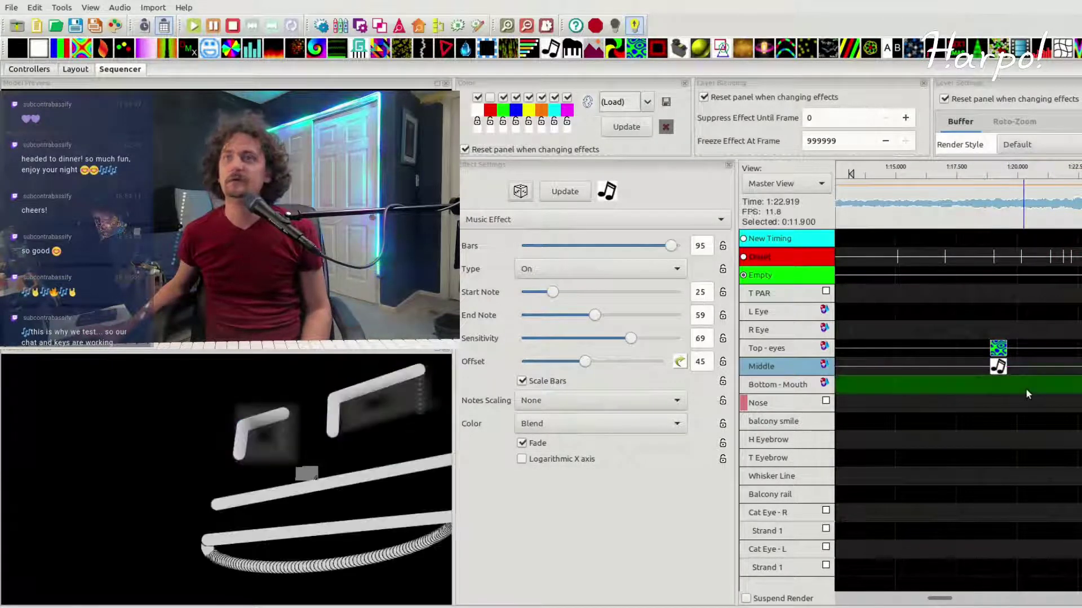
Step: Move the Music effect spanning about 1:09 to 1:27 from the Middle row to the Whisker Line row
left_click(1014, 377)
left_click(981, 277)
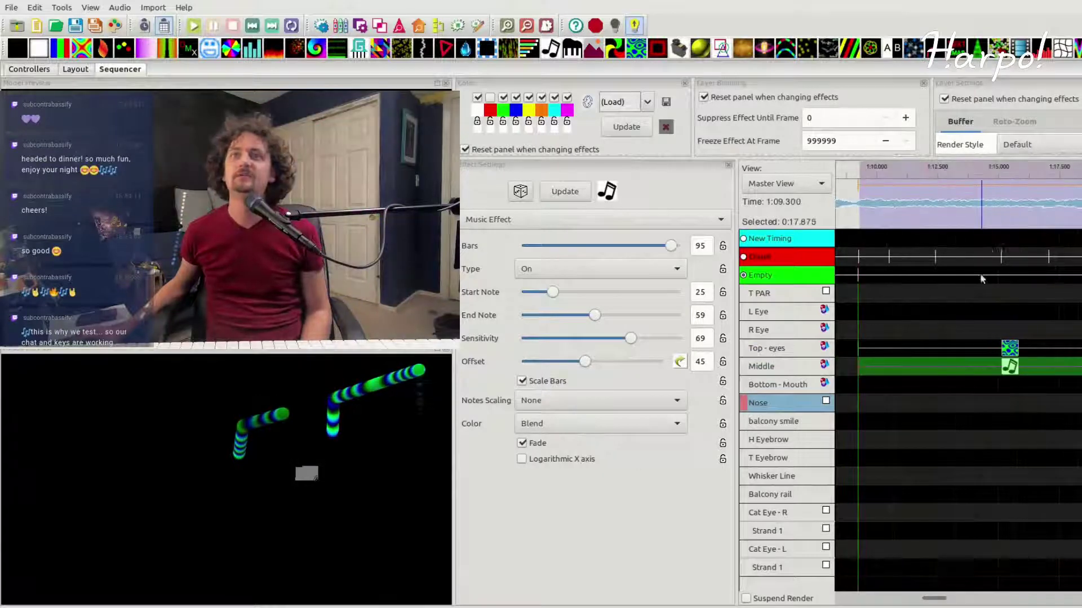
scroll(970, 259, "down", 3)
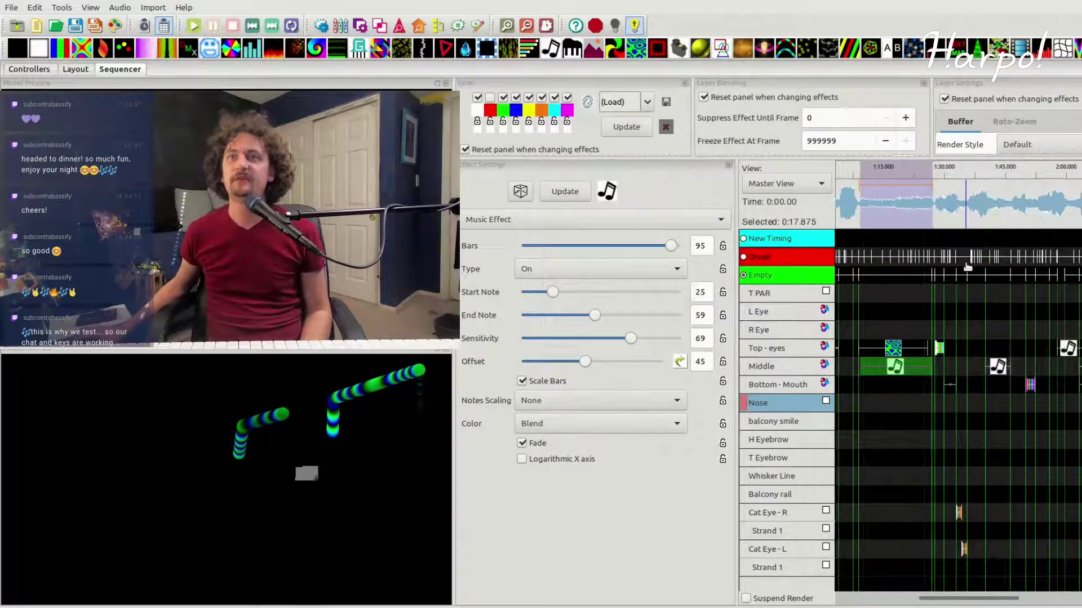
left_click(896, 373)
key("Delete")
scroll(897, 372, "down", 1)
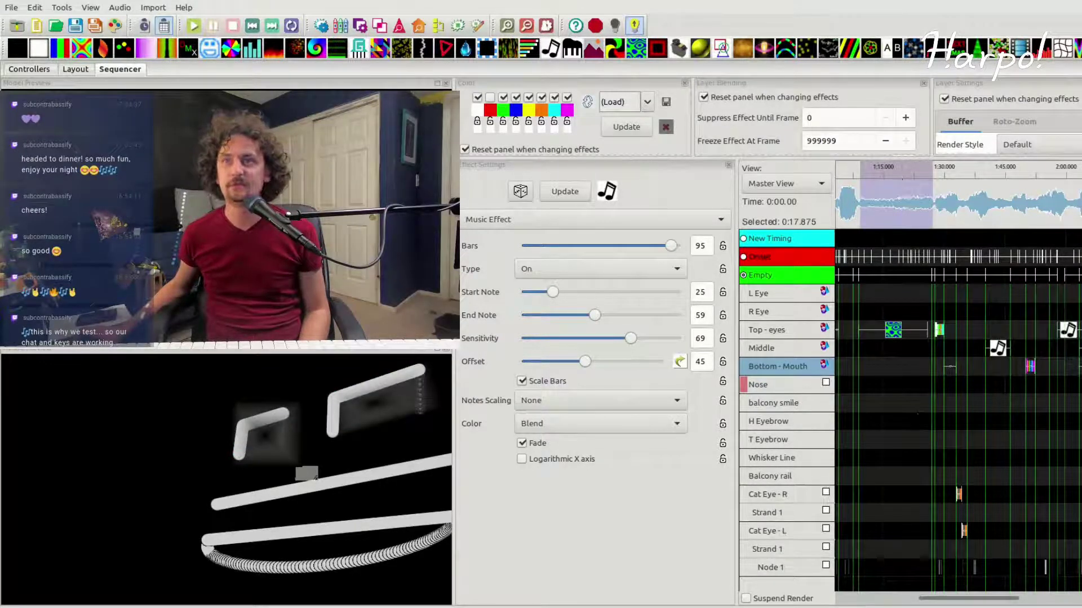
left_click(876, 456)
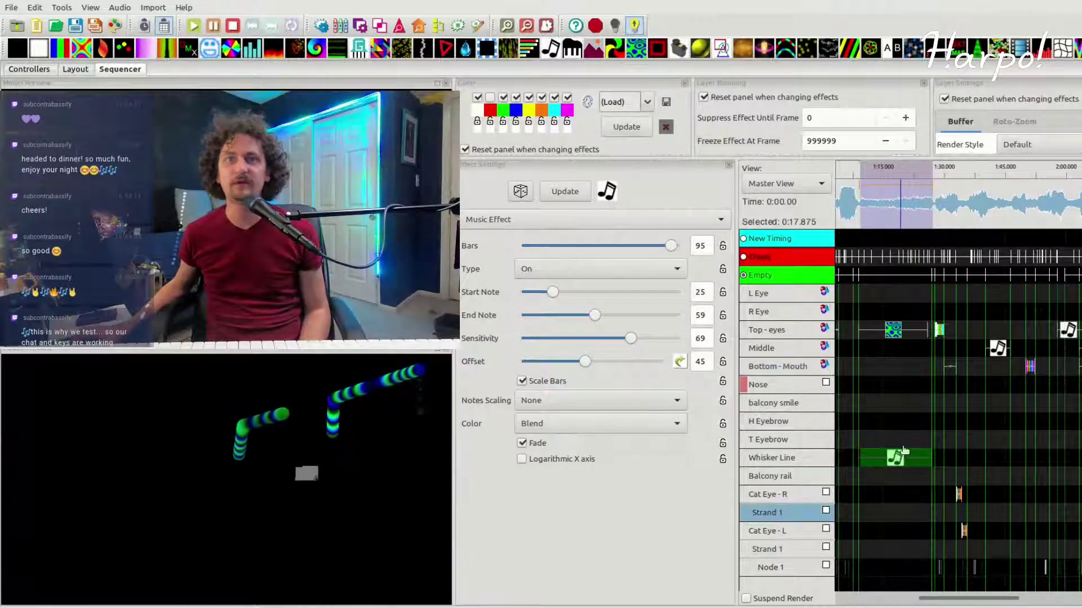
Step: Play from about 1:11 and randomize the Whisker Line's Music effect until it has Type On, 99 Bars, Offset 78 and Individual Notes scaling
left_click(867, 177)
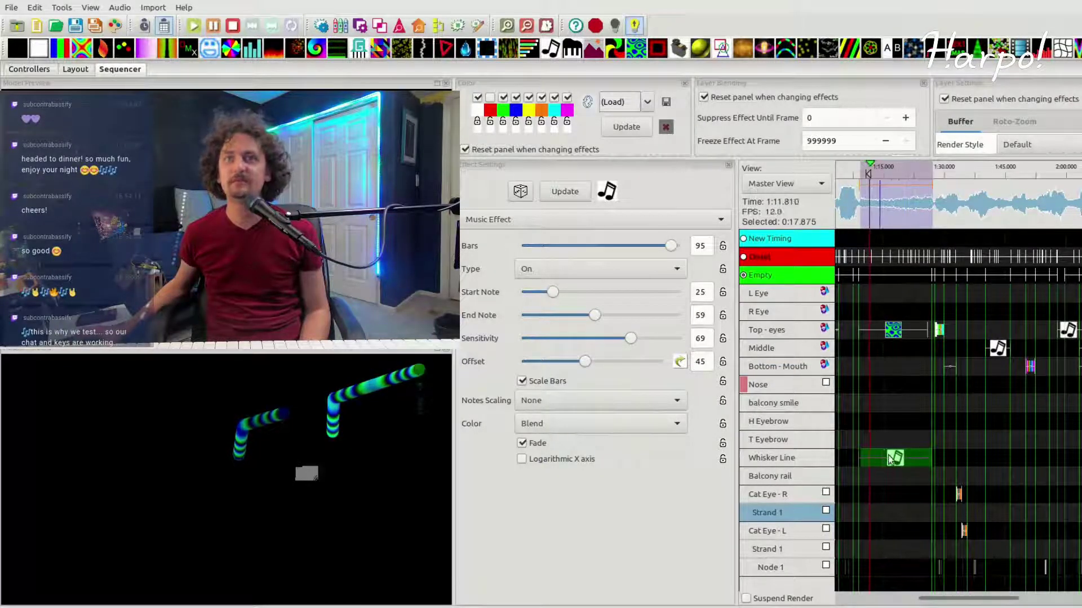
left_click(771, 457)
left_click(519, 192)
left_click(520, 192)
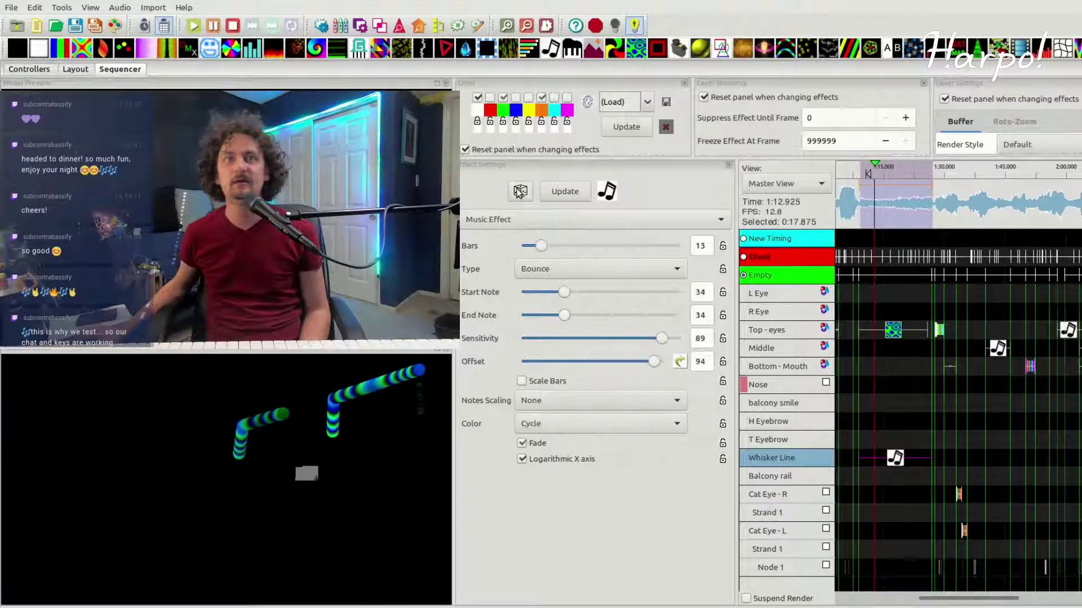
left_click(519, 191)
left_click(520, 191)
left_click(520, 192)
left_click(519, 191)
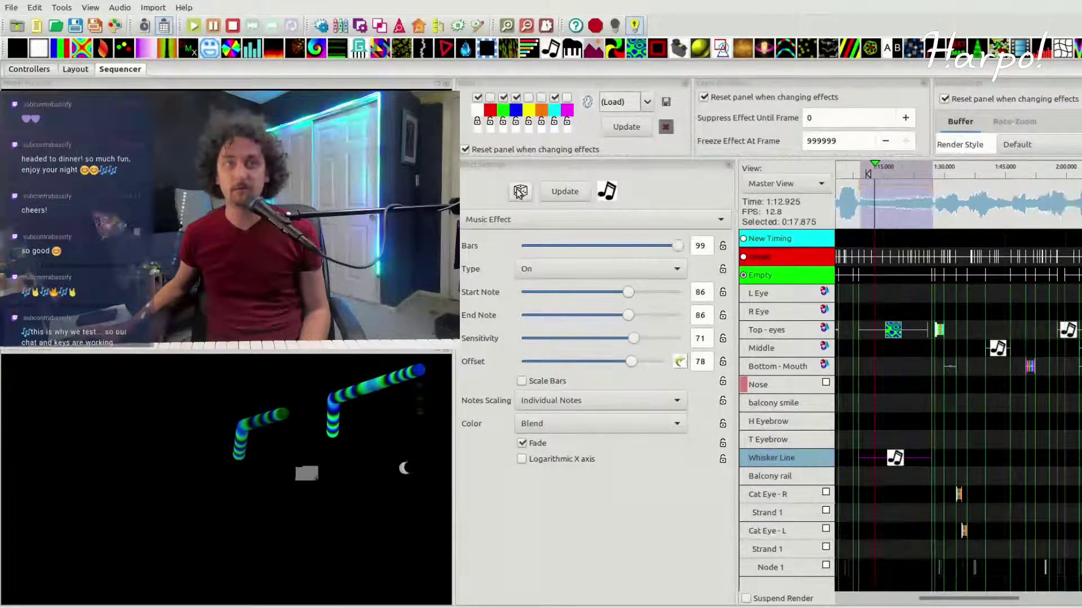
Step: Randomize the Whisker Line Music effect's settings until the type is Bounce, and move the effect to the Middle row over the same time span
left_click(519, 191)
left_click(519, 192)
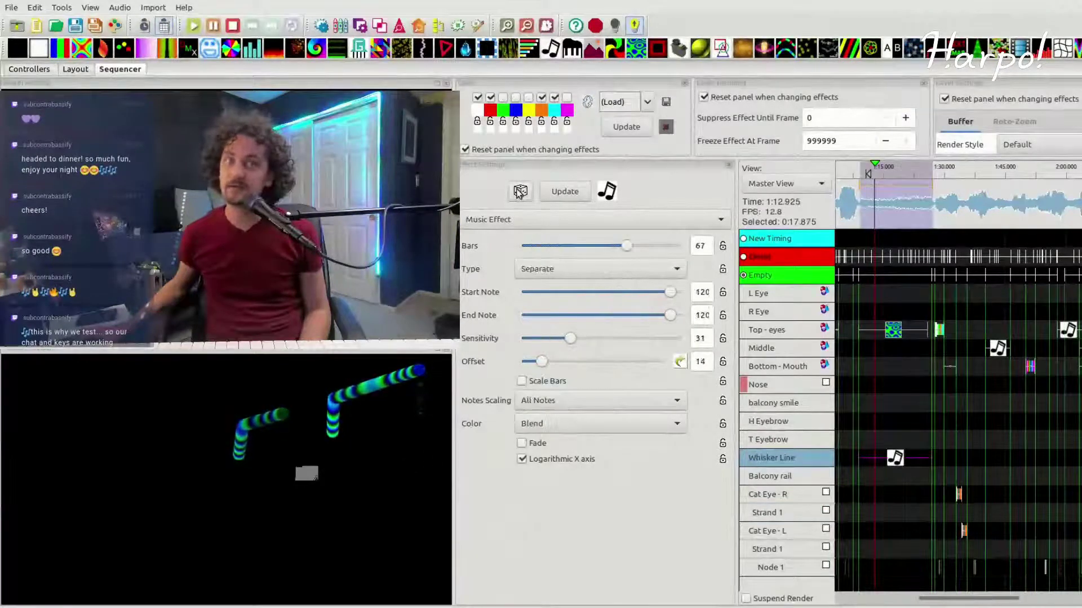
left_click(520, 191)
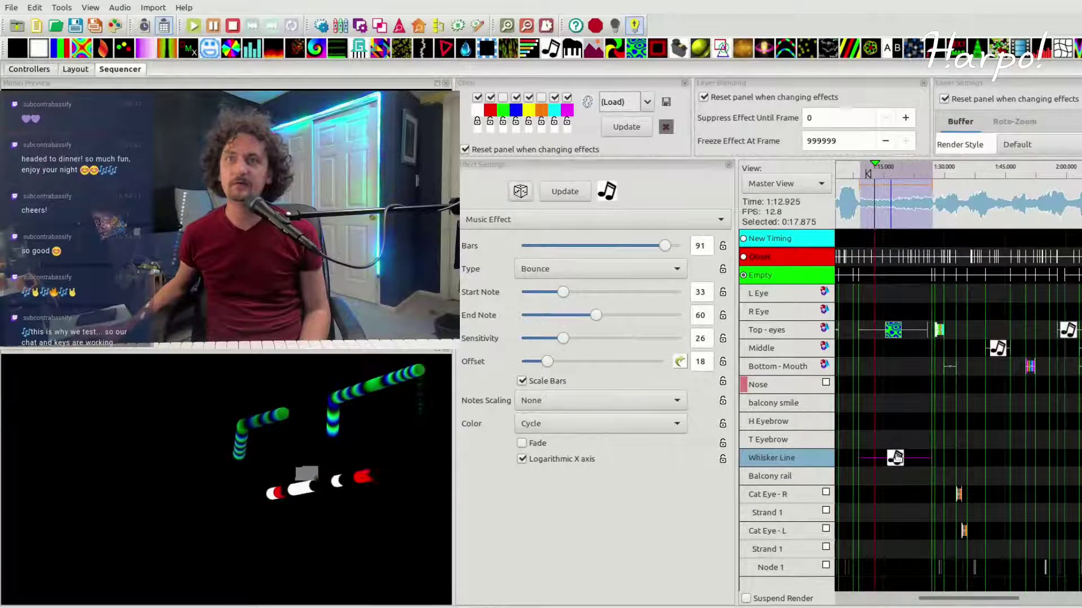
key("Delete")
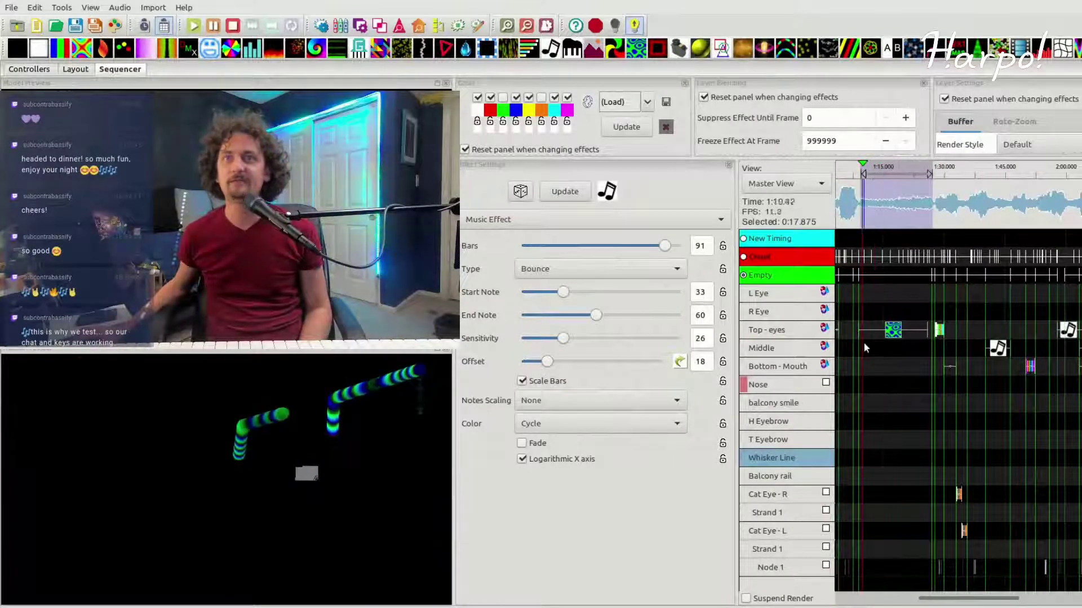
left_click_drag(864, 345, 884, 349)
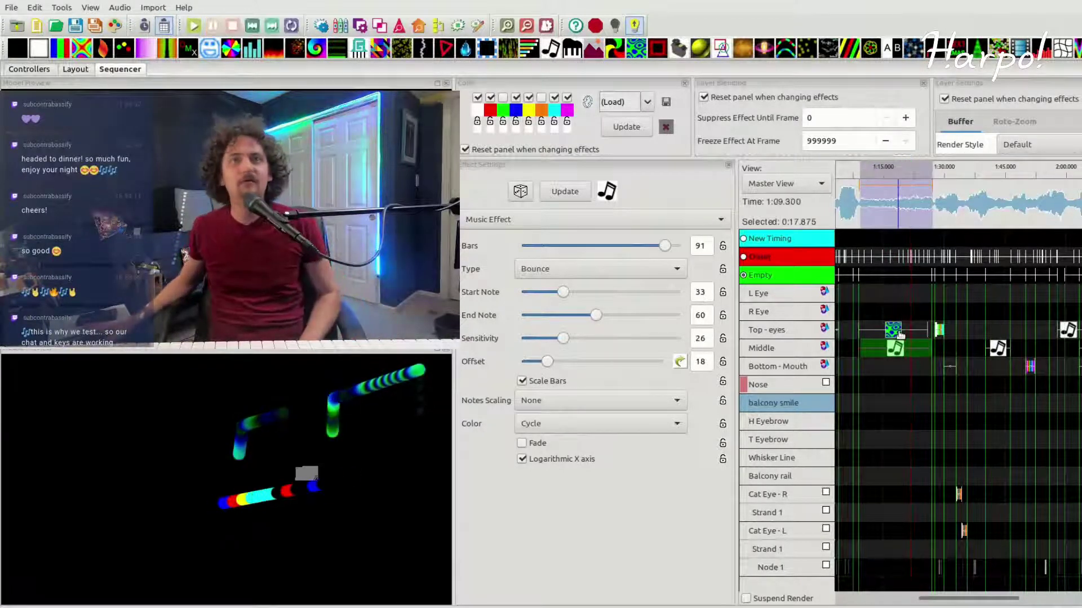
Step: Disable the white and yellow palette colours for the Music effect on the Middle row
left_click(894, 349)
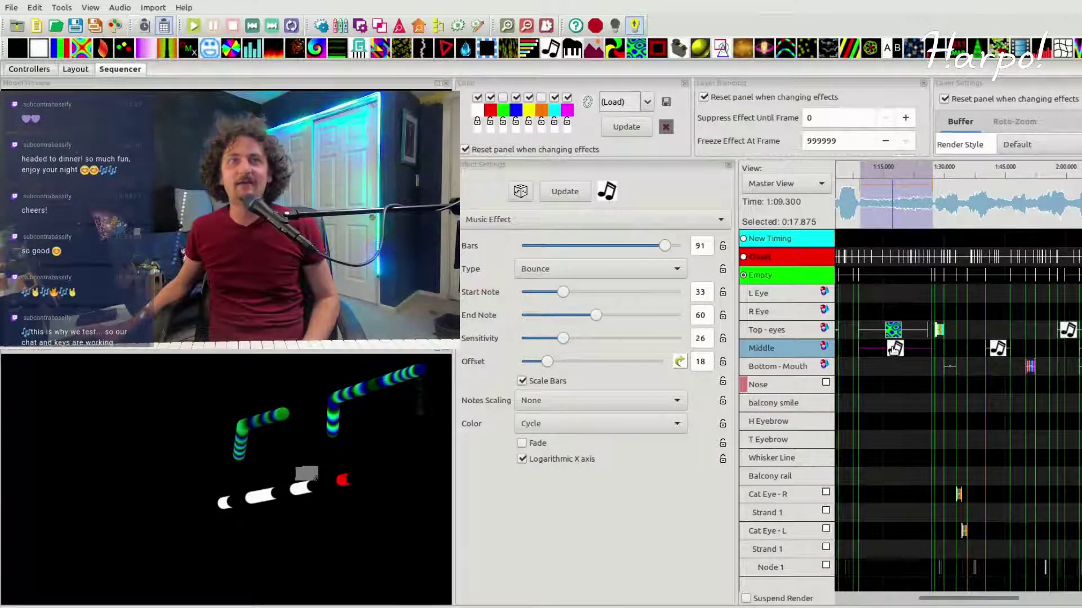
left_click(477, 98)
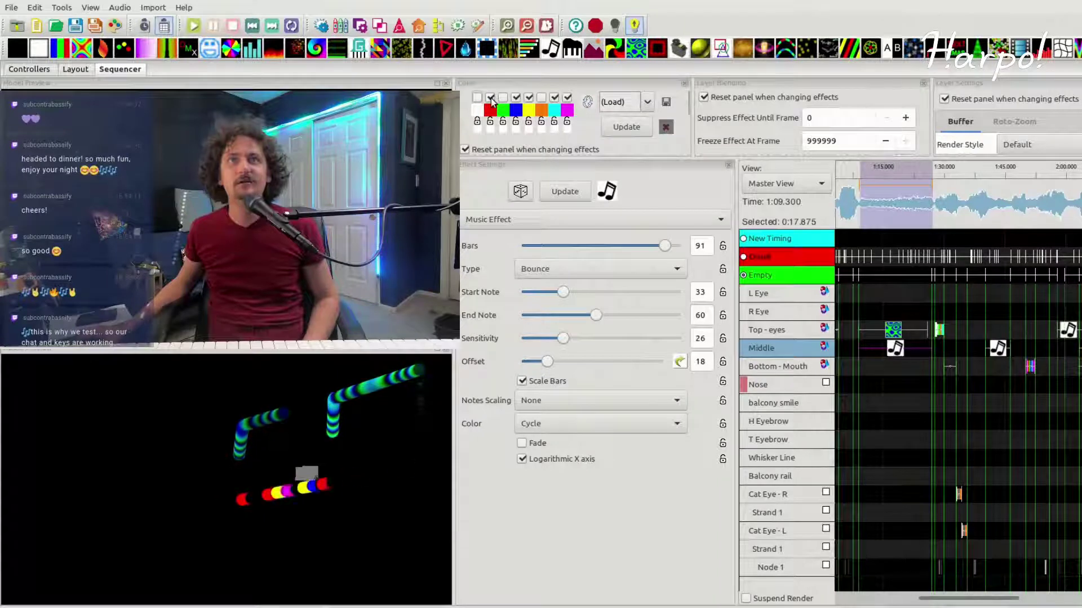
left_click(529, 98)
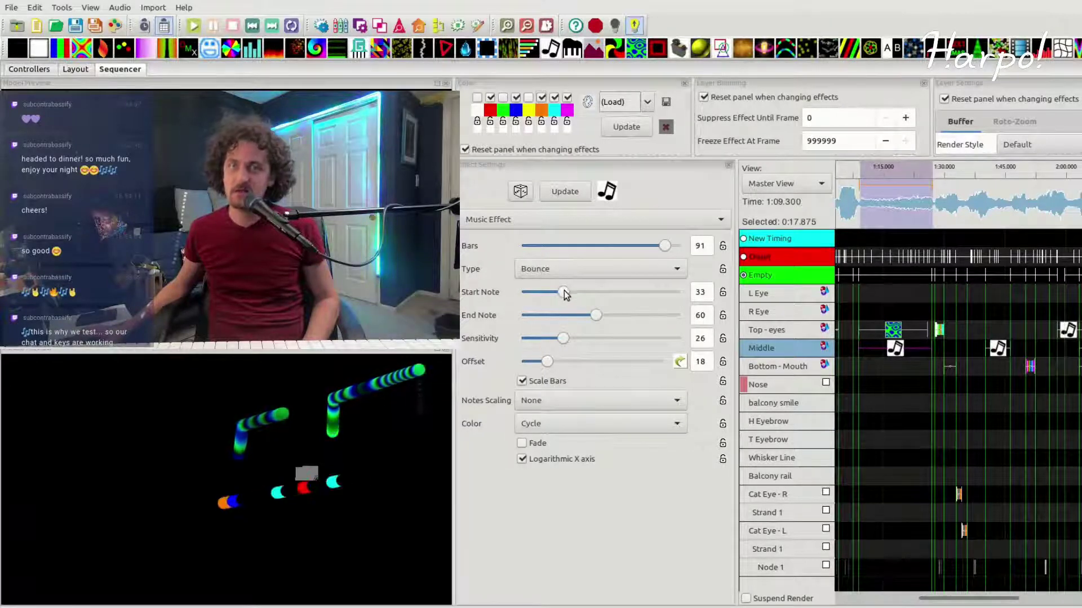
Step: Set the Middle row Music effect's Start Note to 38 and End Note to 82
mouse_move(564, 292)
left_mouse_down()
mouse_move(574, 293)
mouse_move(562, 298)
left_mouse_up()
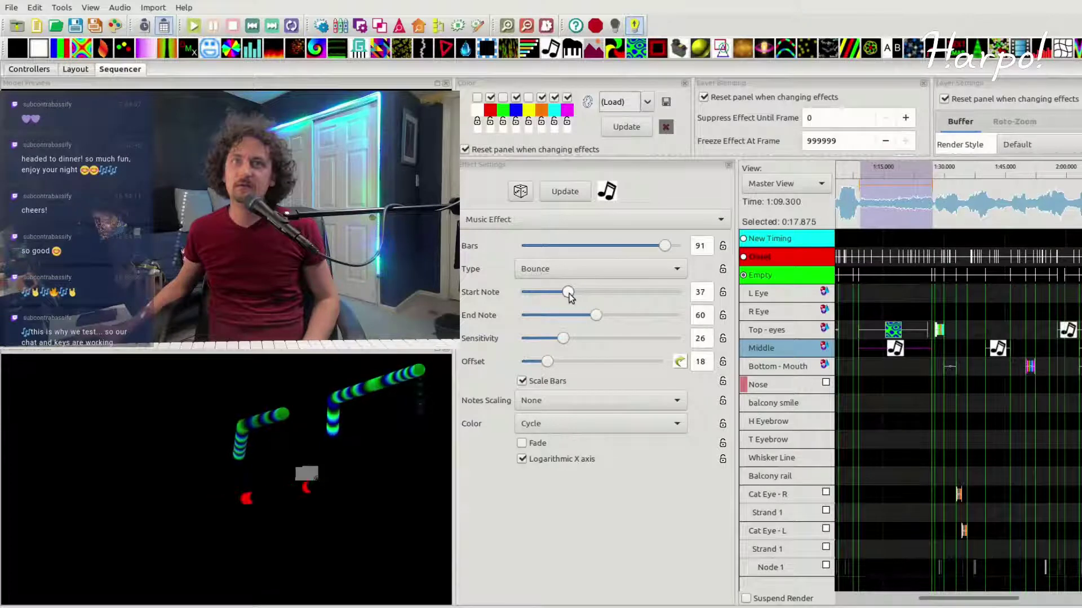
left_click_drag(571, 298, 642, 315)
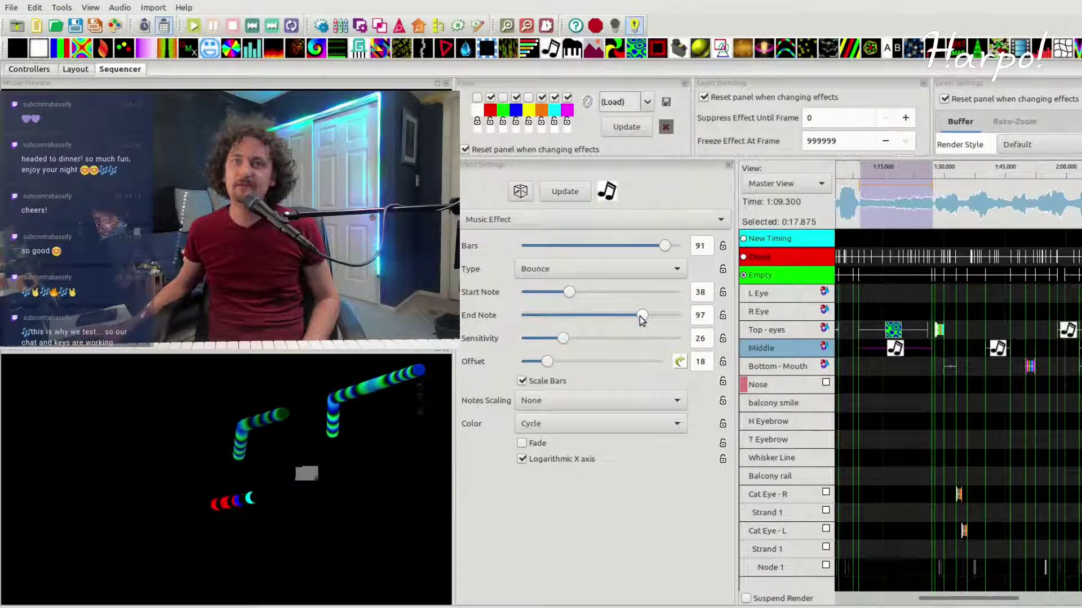
left_click_drag(642, 317, 622, 317)
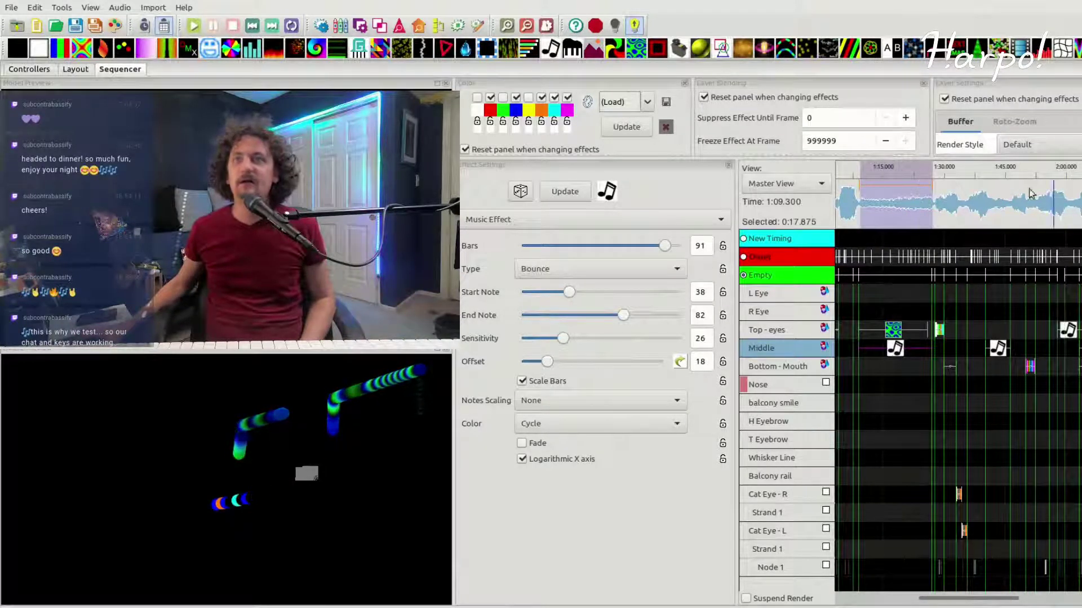
Step: Play the selected section and set the Music effect's Notes Scaling to Individual Notes
key("space")
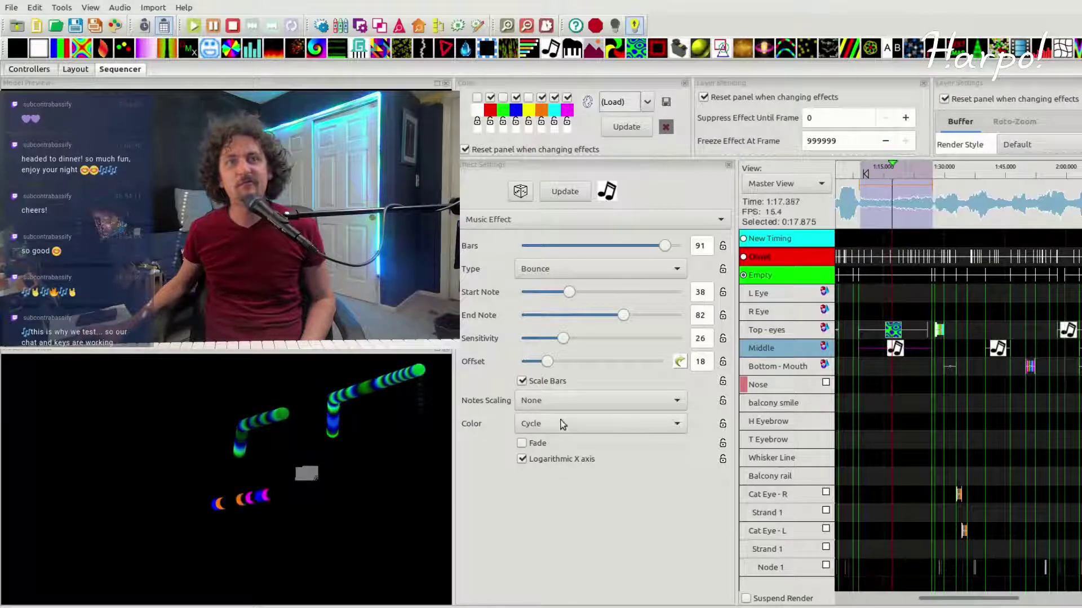
scroll(577, 404, "down", 1)
scroll(576, 404, "down", 1)
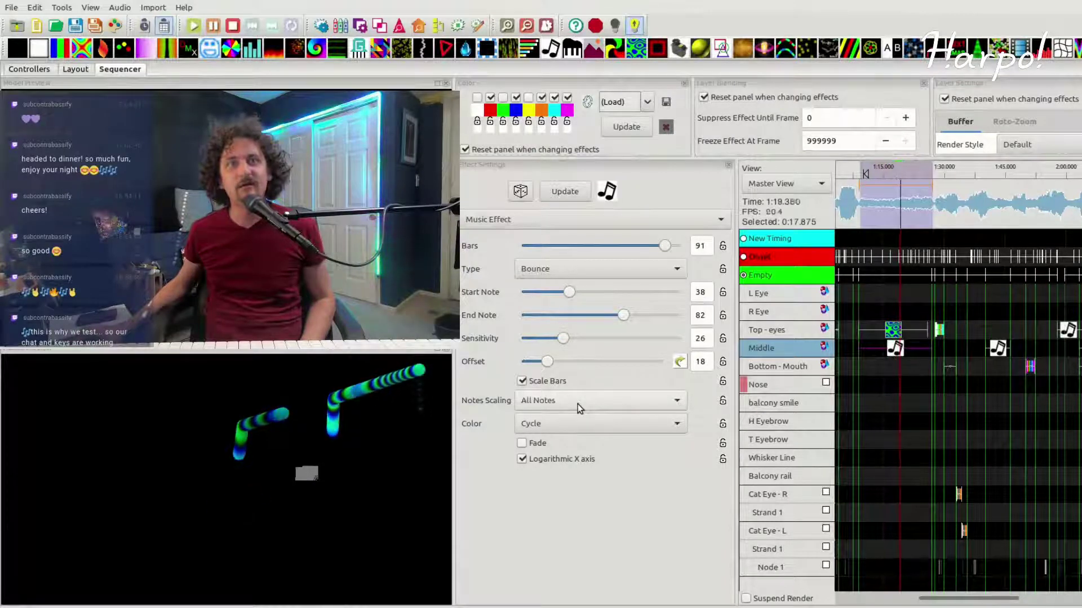
scroll(577, 403, "up", 1)
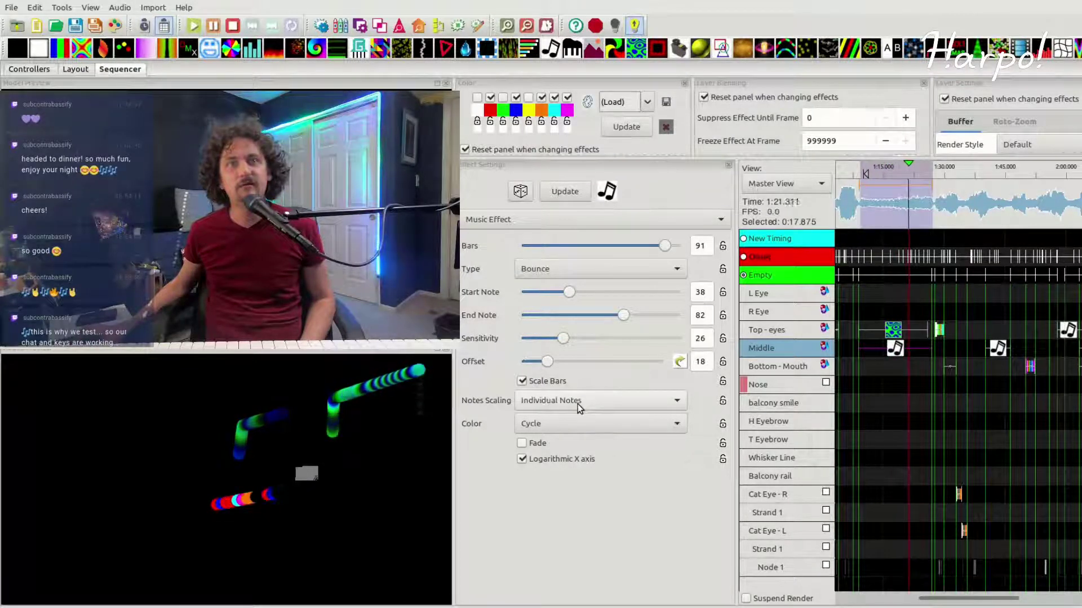
scroll(577, 404, "up", 1)
scroll(577, 404, "down", 1)
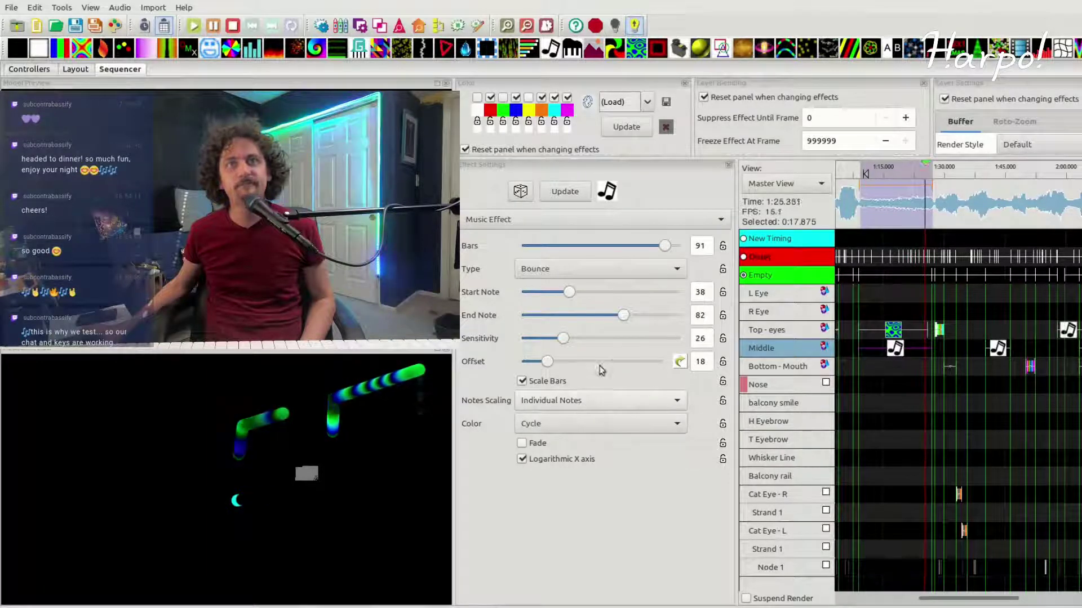
Step: Try the Music effect's Offset at 0 and 100 during playback, and set the Sensitivity to 27
left_click_drag(547, 361, 468, 376)
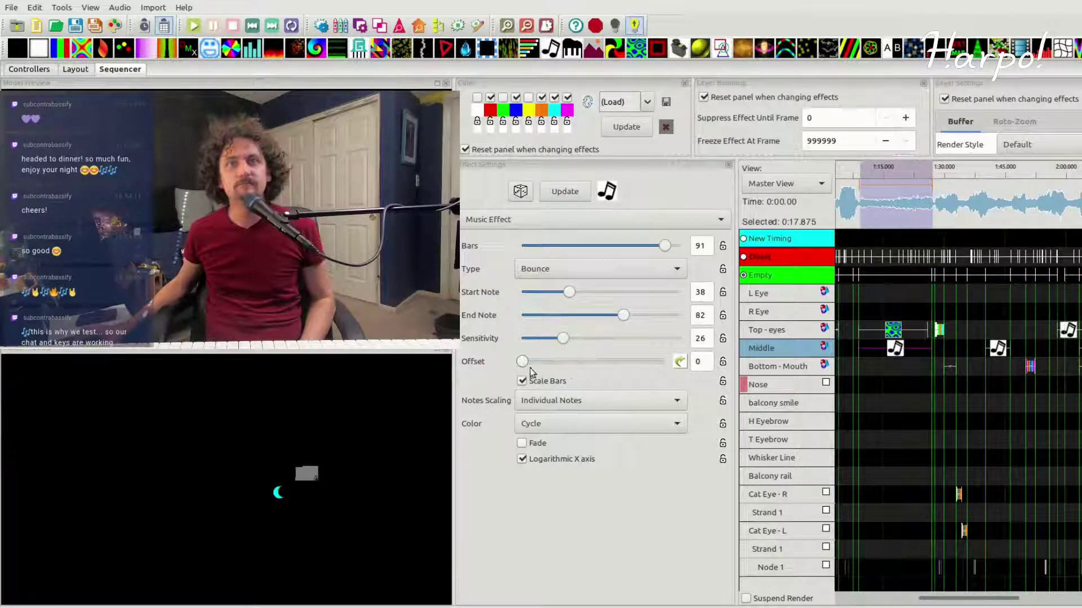
left_click(867, 169)
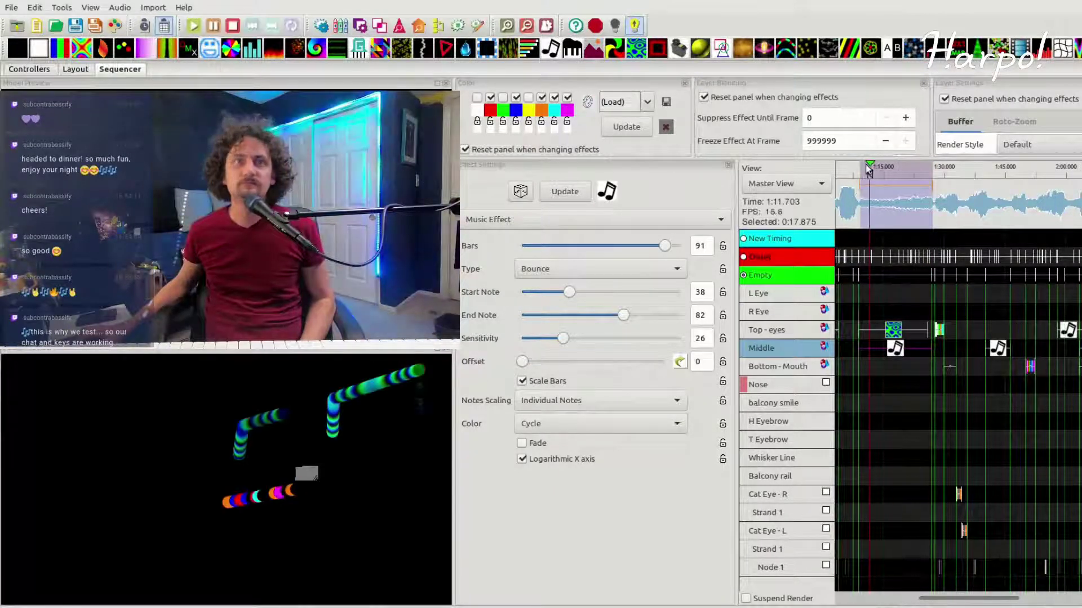
left_click_drag(523, 361, 692, 365)
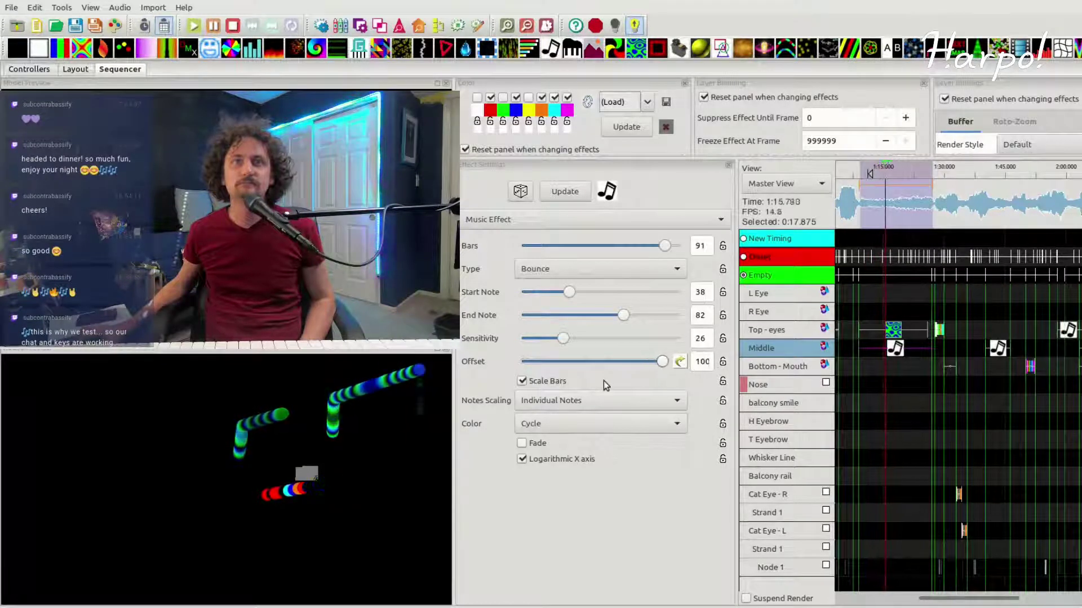
left_click_drag(607, 339, 566, 342)
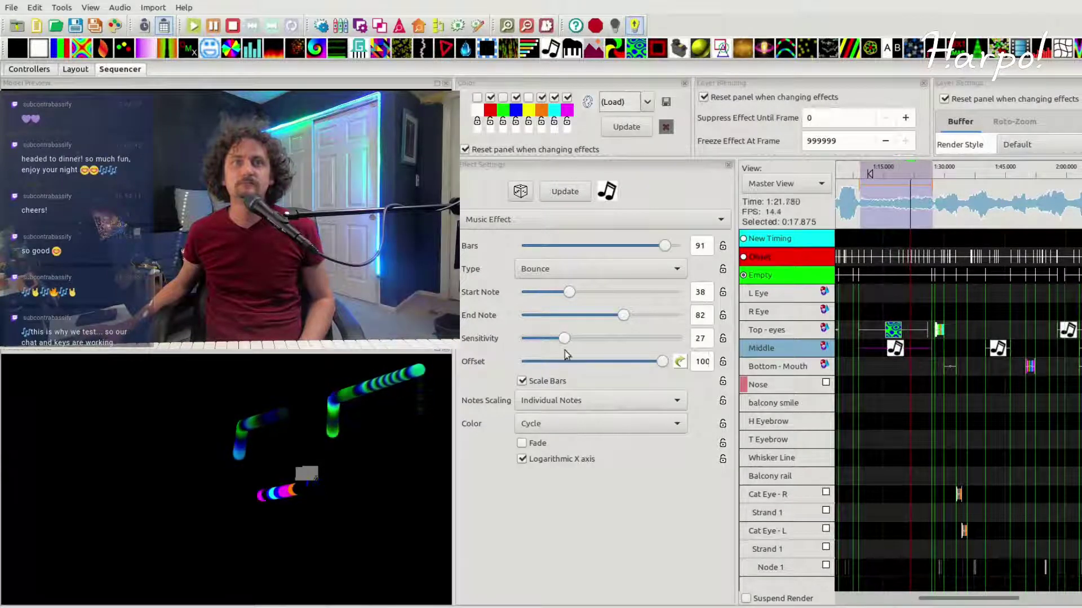
Step: Try the Fade option, then set the Start Note to 29 and End Note to 61 and replay the section
left_click(534, 446)
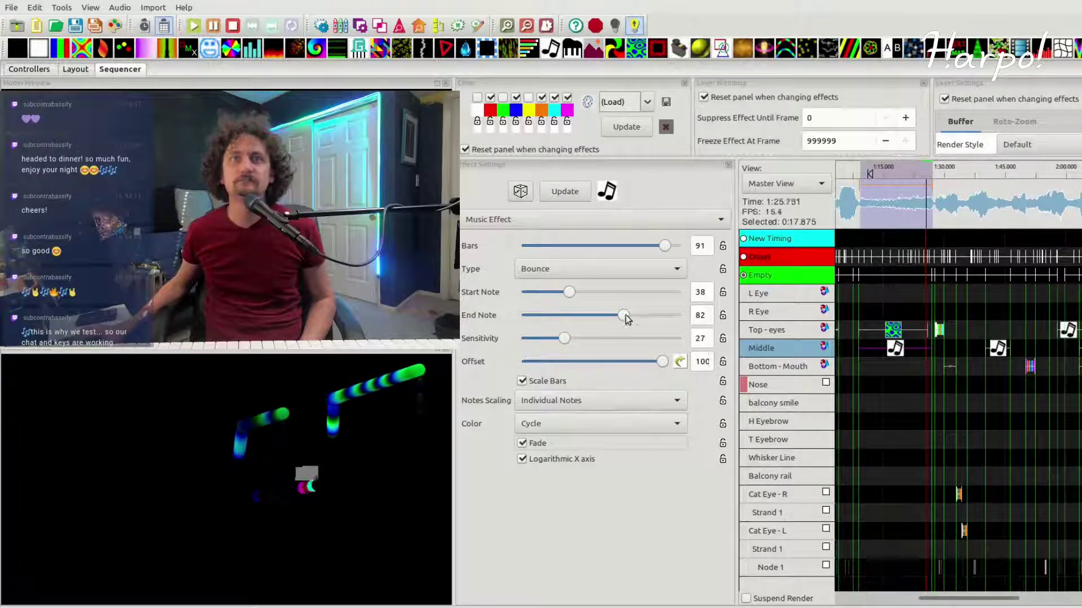
key("space")
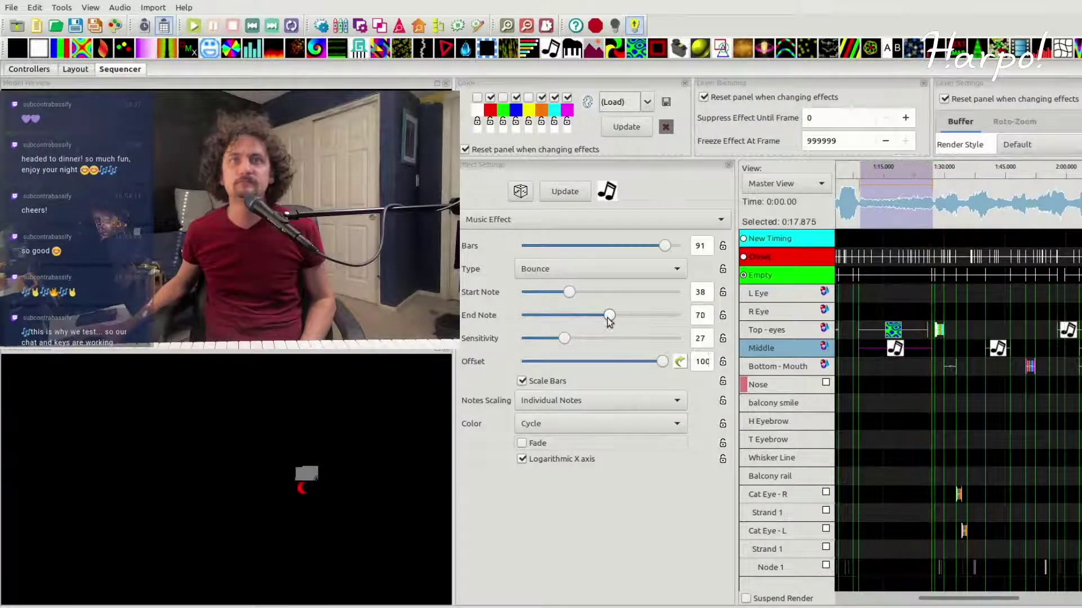
left_click_drag(599, 317, 596, 315)
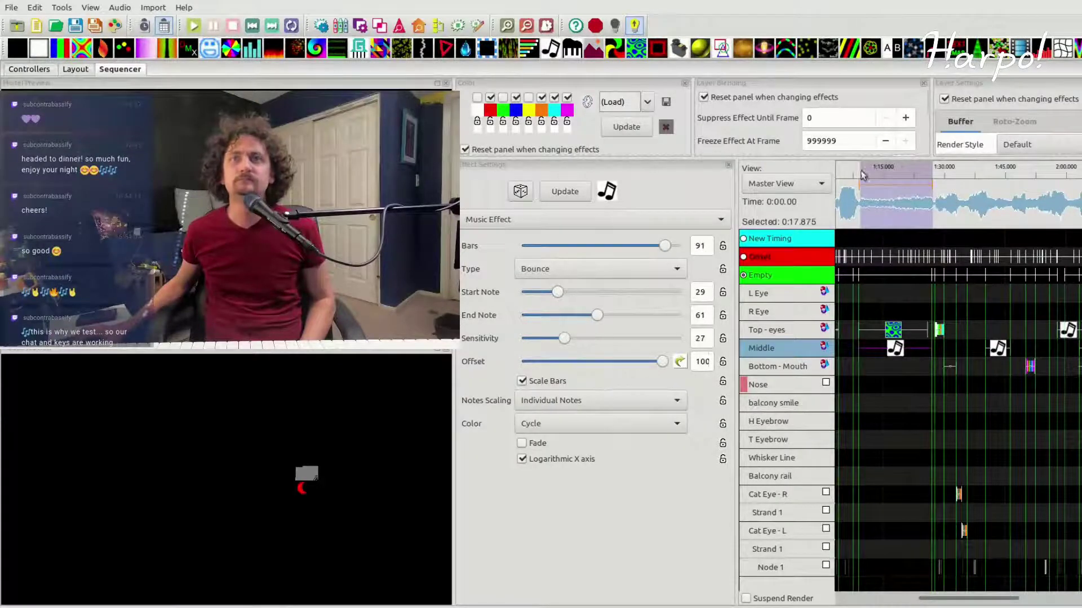
key("space")
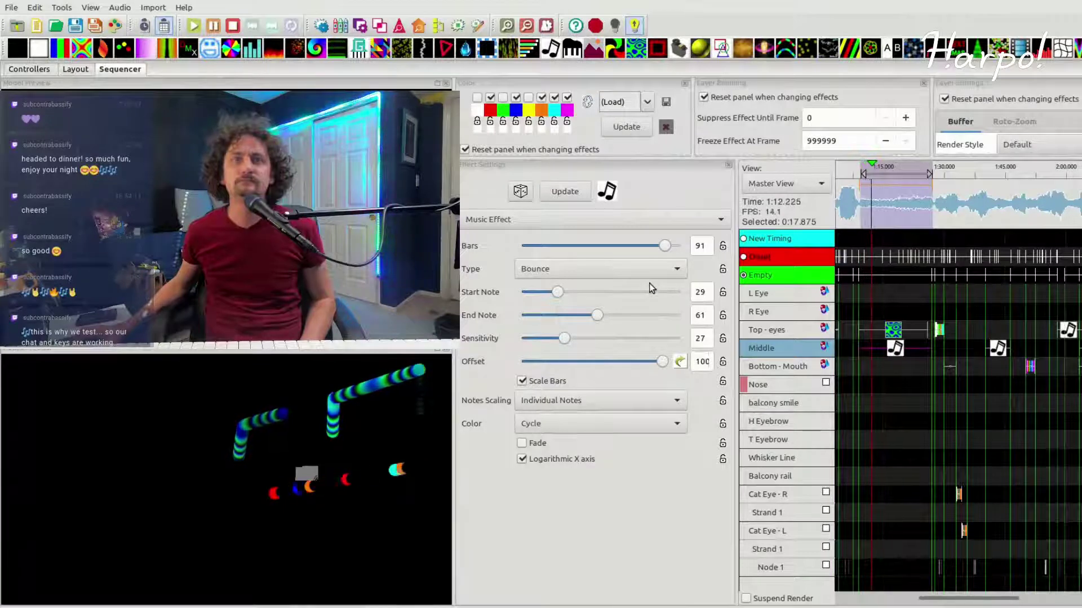
Step: Set the Music effect's Offset to 0 and its Color mode to Blend
left_click_drag(662, 362, 394, 372)
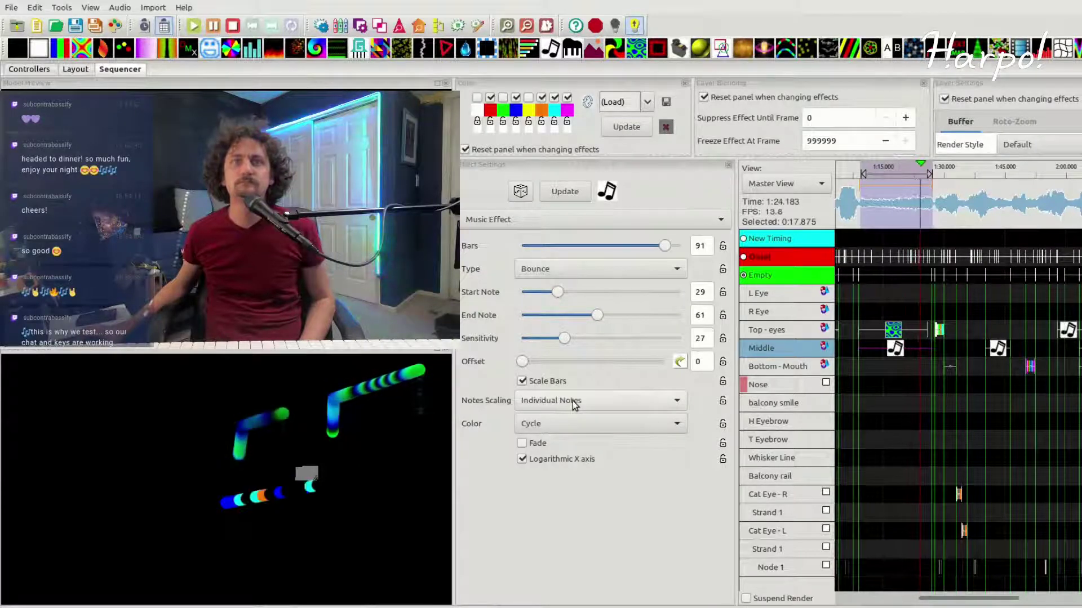
scroll(573, 405, "up", 1)
scroll(573, 405, "down", 1)
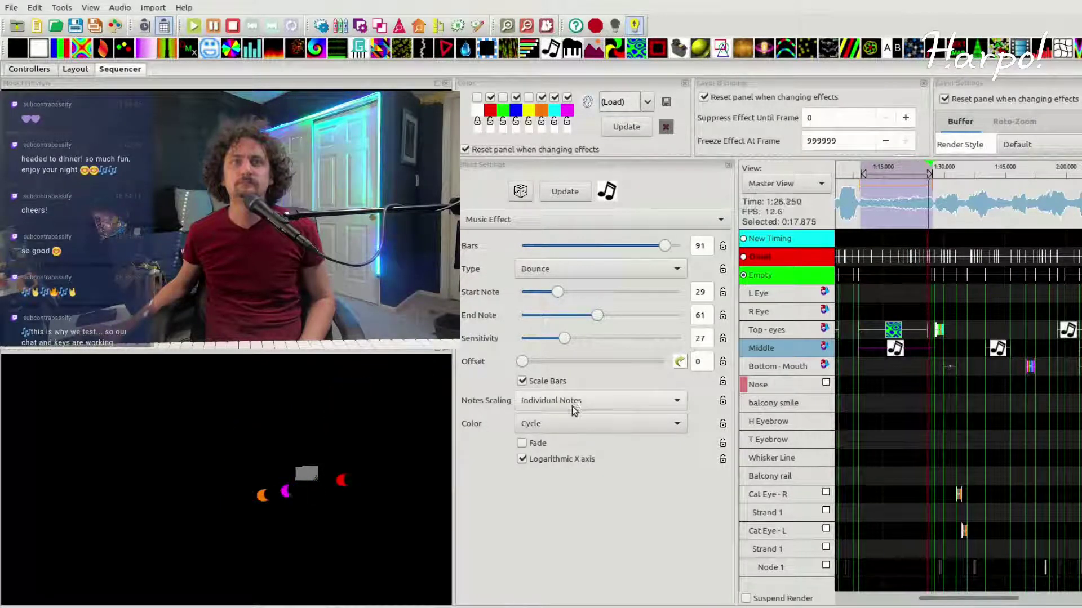
scroll(569, 428, "up", 1)
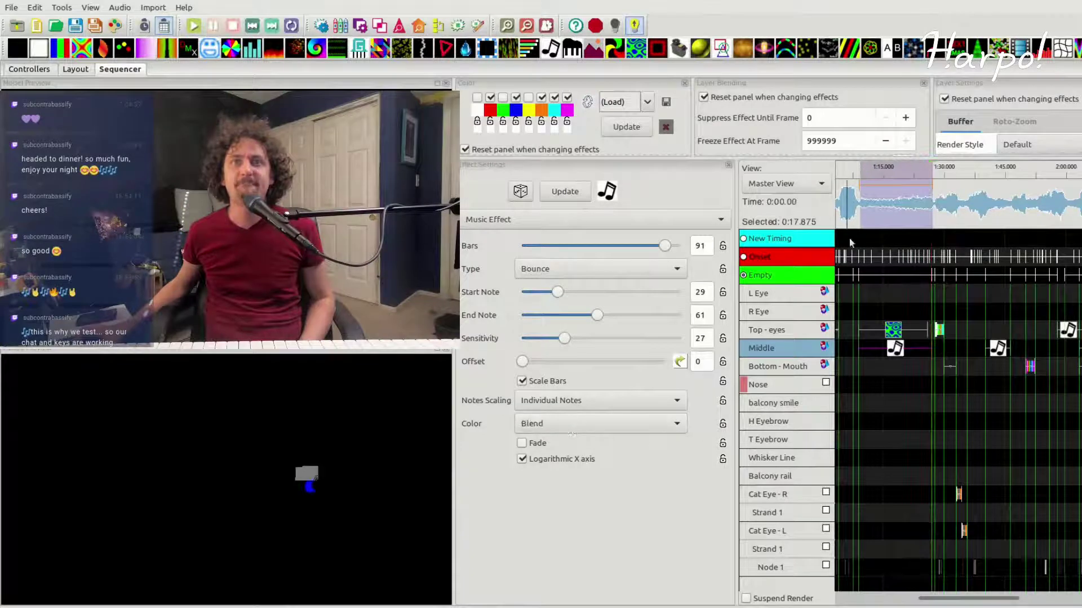
Step: Replay the section while enabling green and disabling orange and magenta in the Music effect's palette
left_click(867, 174)
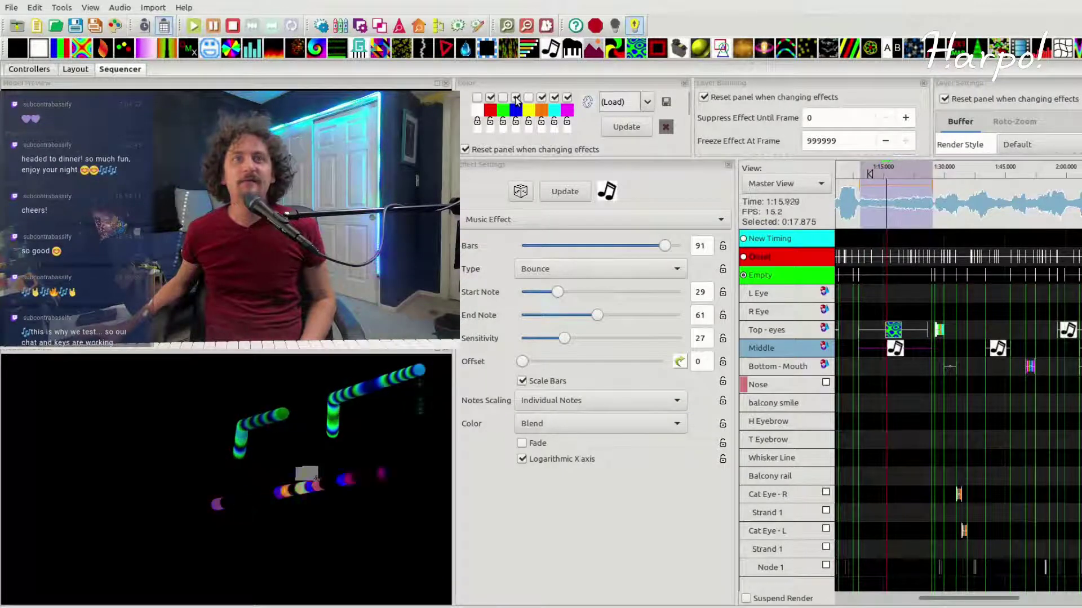
left_click(542, 98)
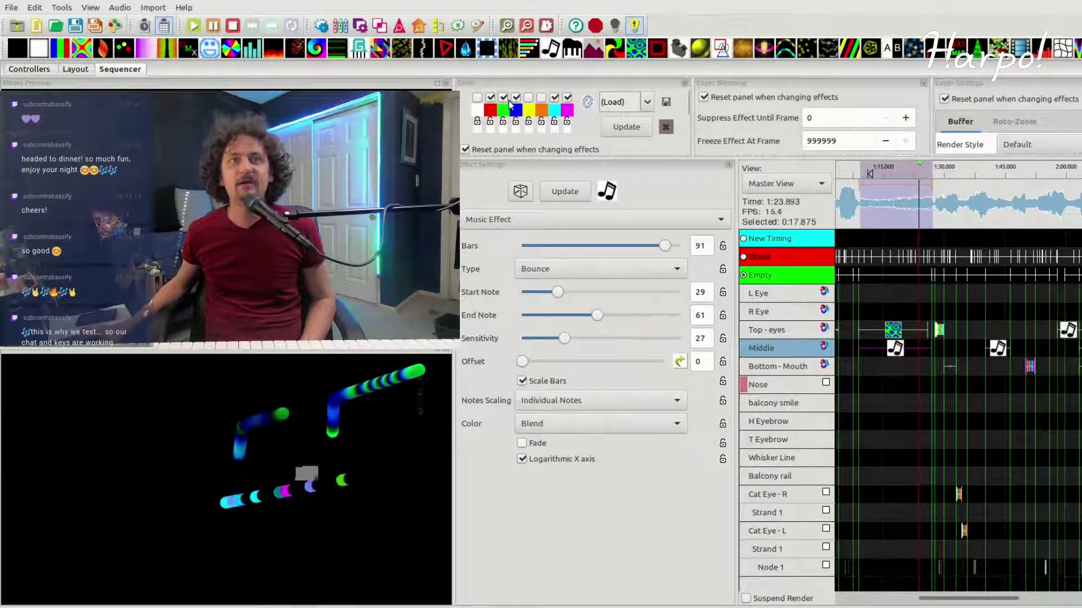
left_click(567, 98)
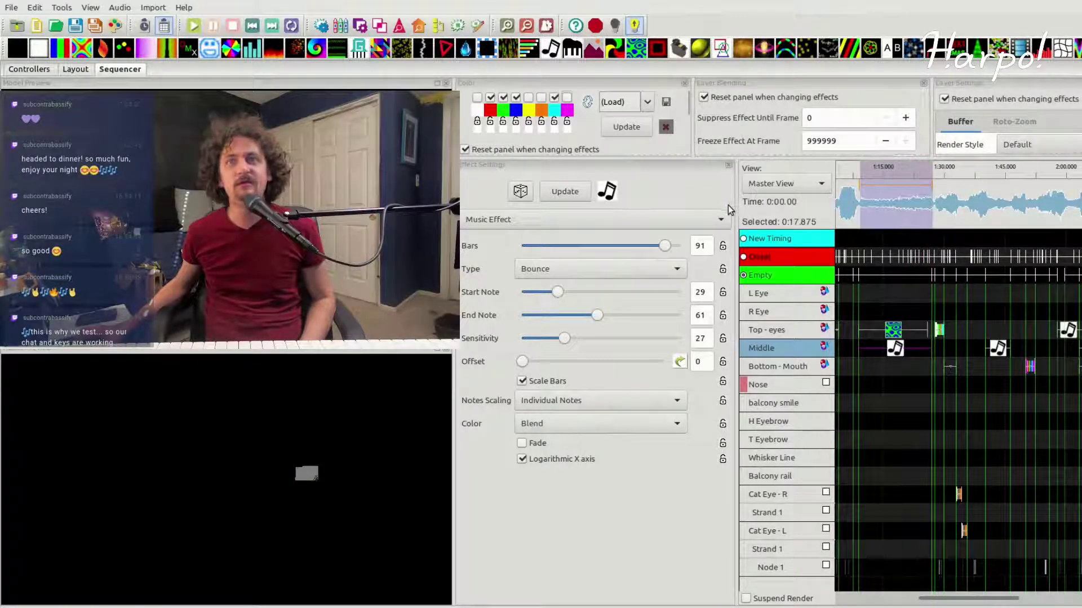
Step: Preview the Galaxy effect on the Top - eyes row by playing the sequence from its start
scroll(943, 211, "up", 2)
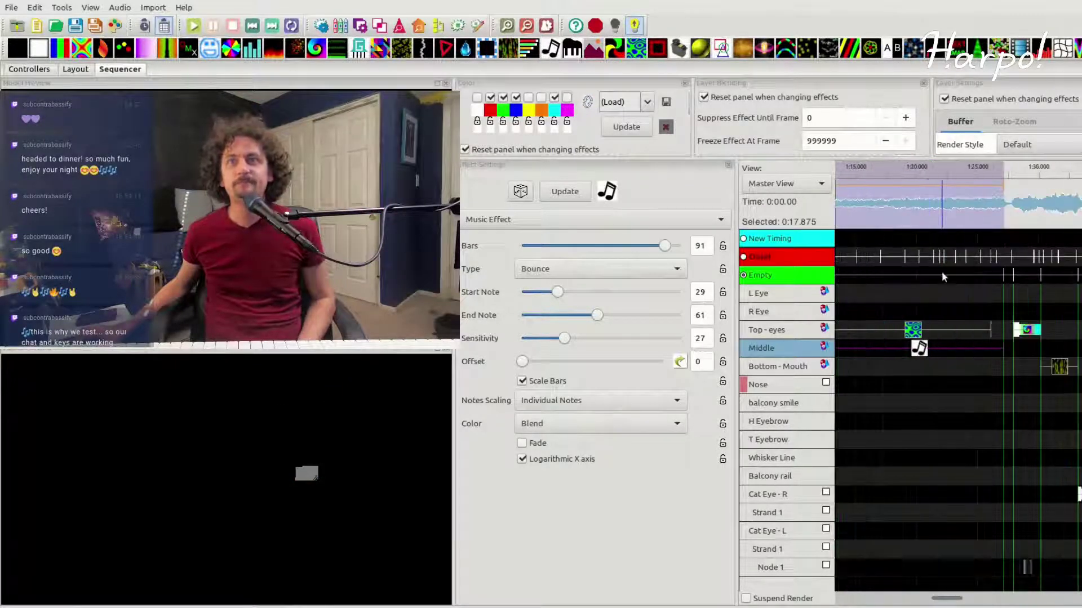
left_click(943, 298)
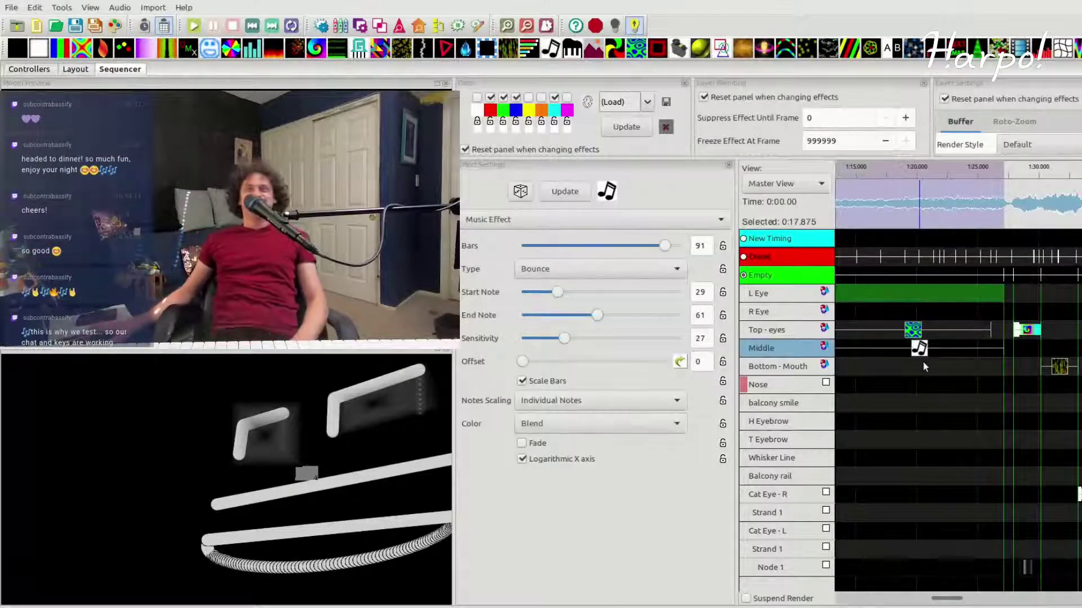
left_click(1027, 331)
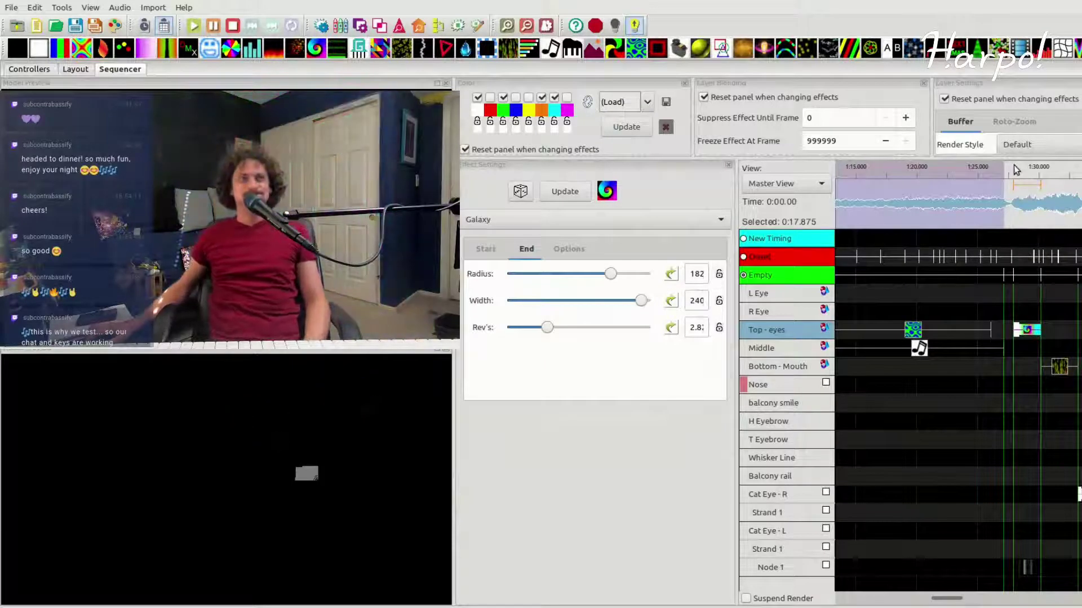
key("space")
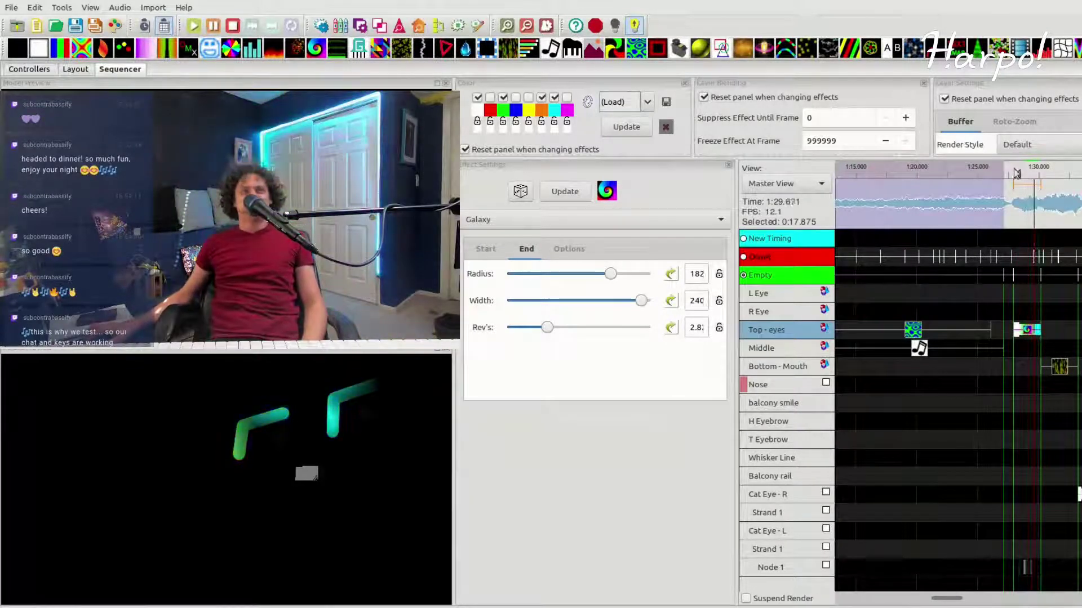
Step: Play the sequence from about 1:20 through the transition into the Galaxy effect, clearing the selected time range
left_click(910, 174)
left_click(969, 415)
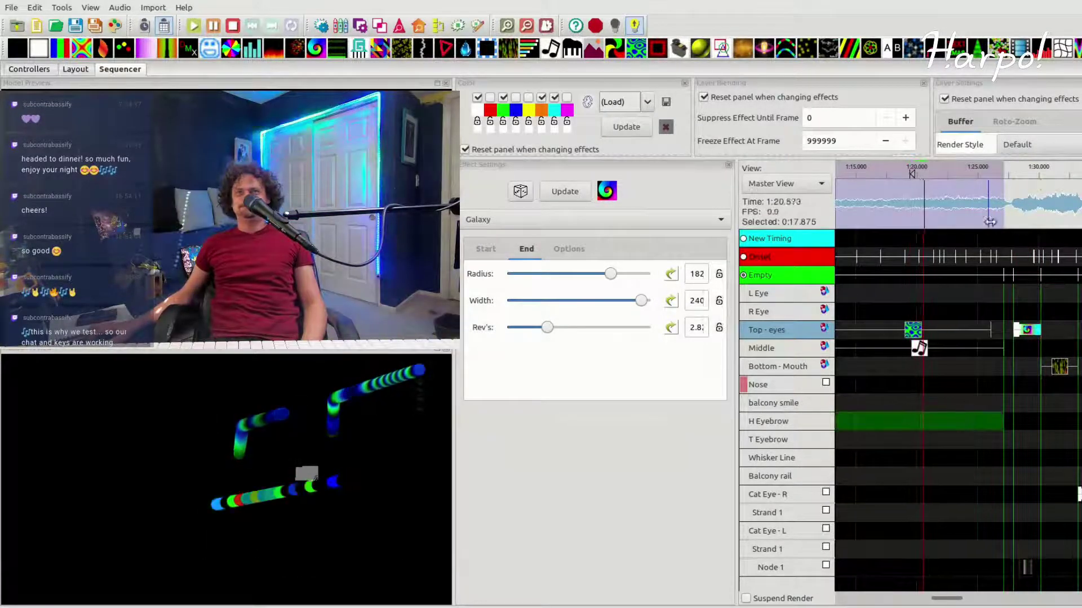
left_click(990, 222)
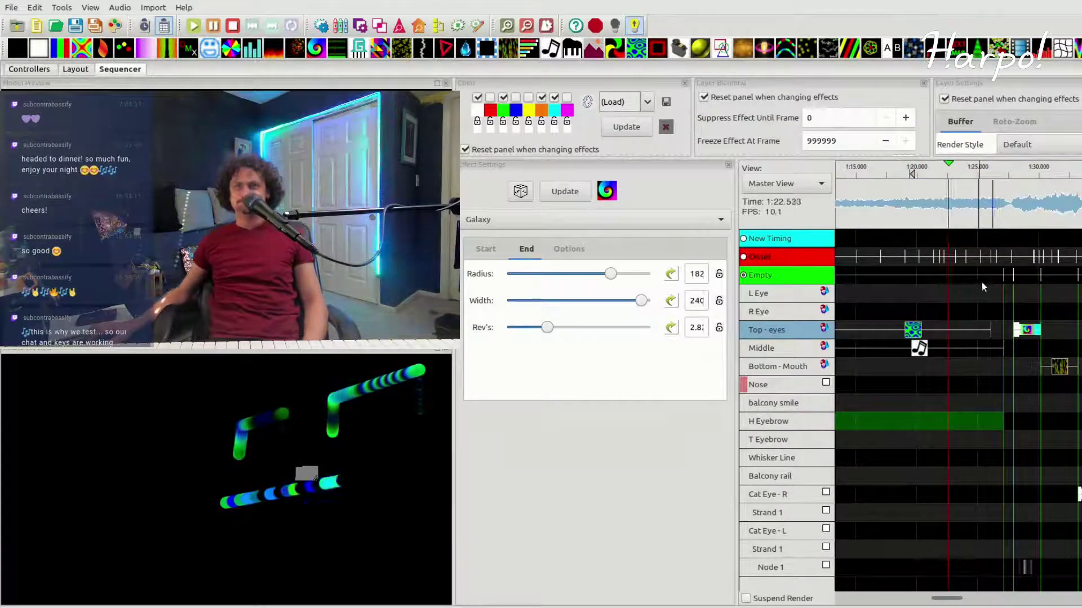
left_click(979, 287)
left_click(972, 238)
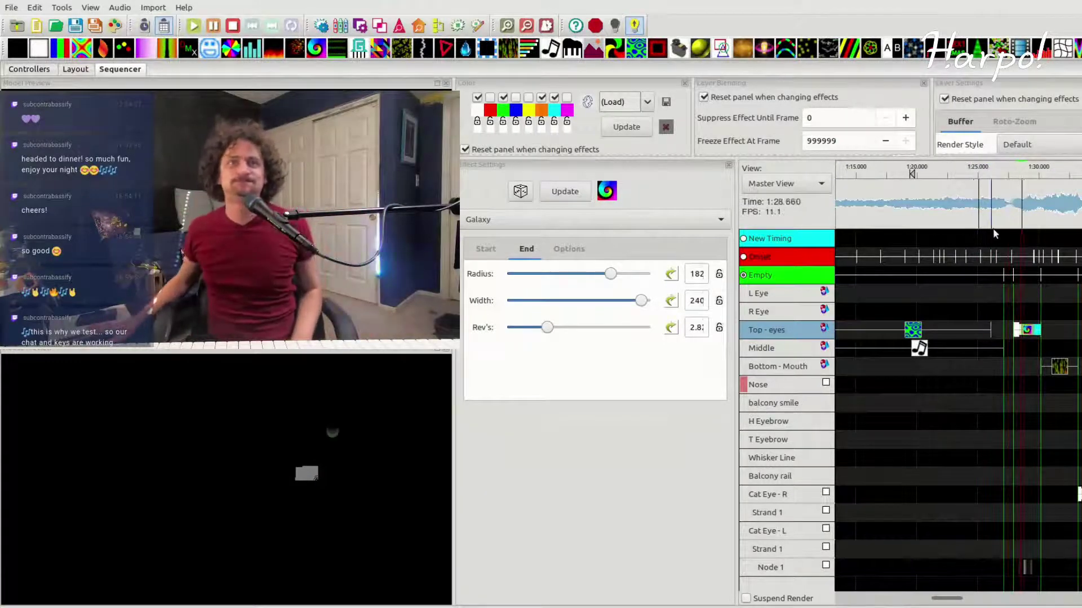
Step: Replace the Galaxy effect on the Top - eyes row with a copy of the Middle row's Music effect
left_click(1021, 334)
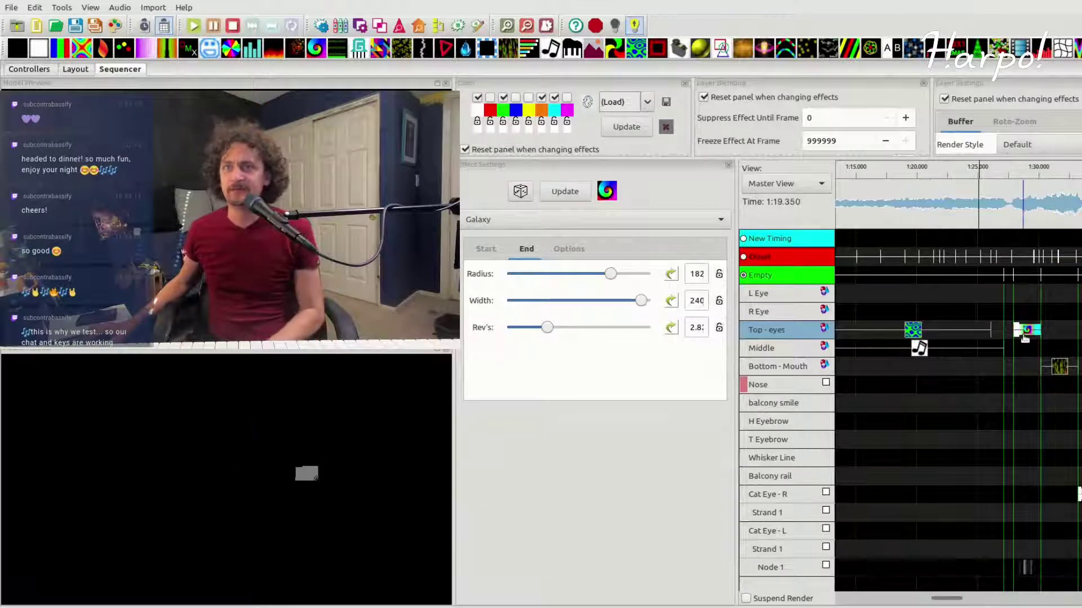
key("Delete")
left_click(919, 348)
key("ctrl+c")
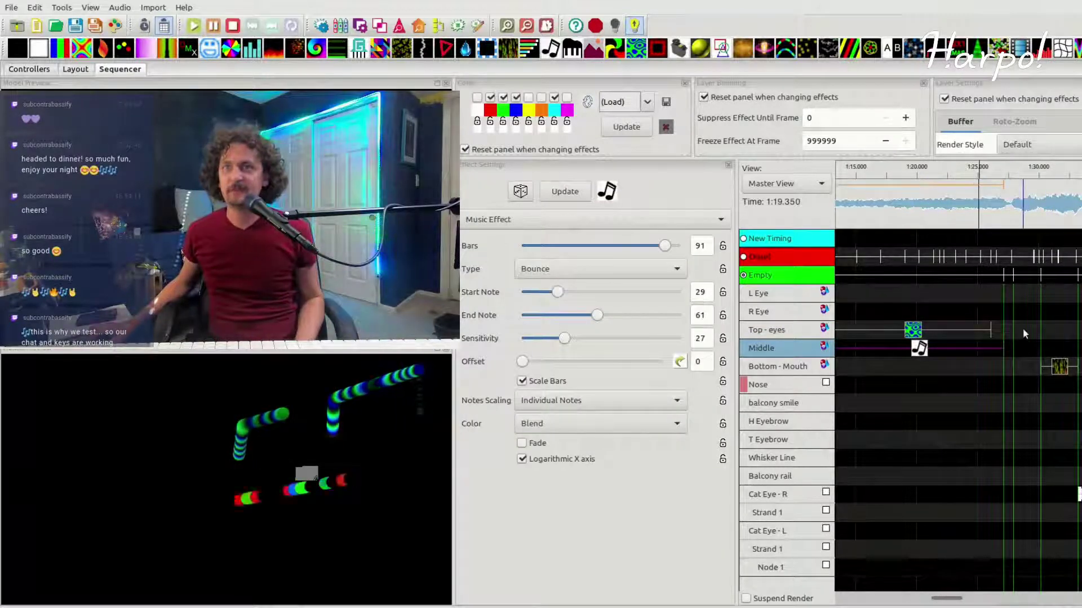
left_click(1023, 330)
key("ctrl+v")
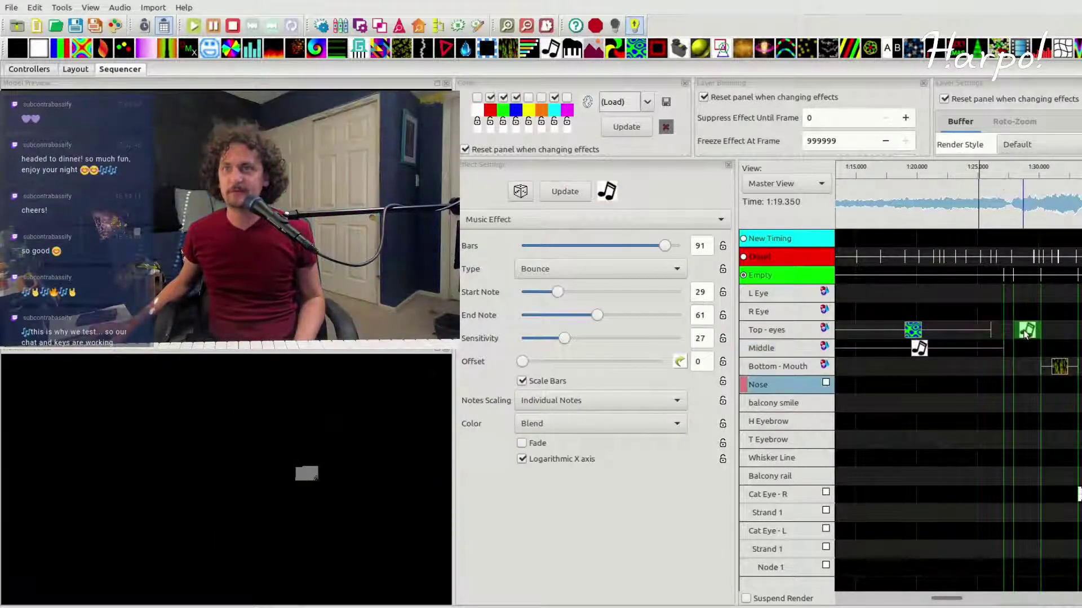
Step: Replay the copied Music effect on Top - eyes from about 1:28 while enabling white in its palette
left_click(1012, 173)
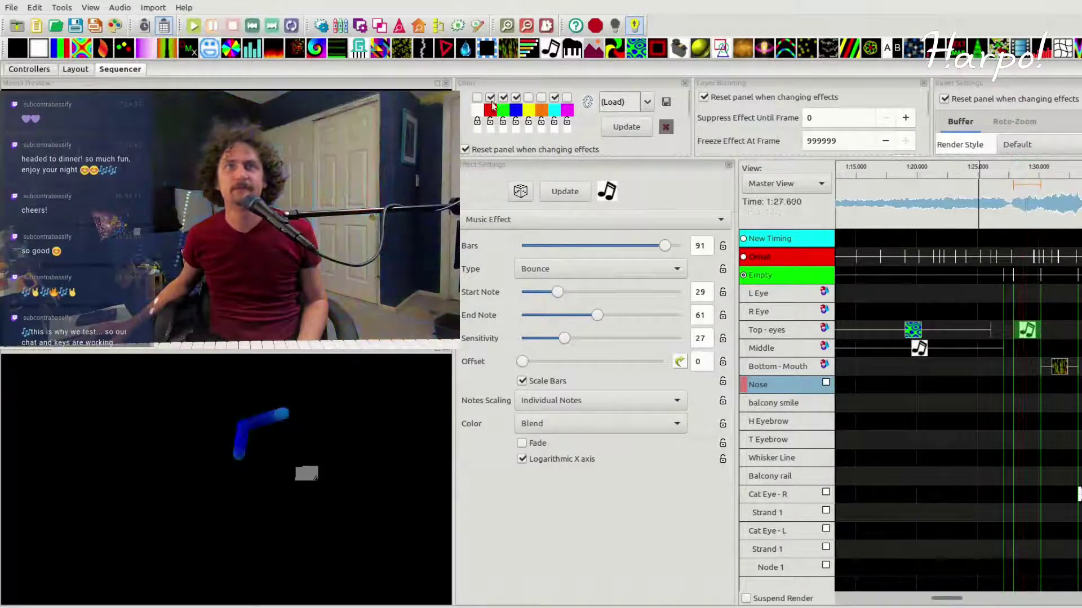
key("space")
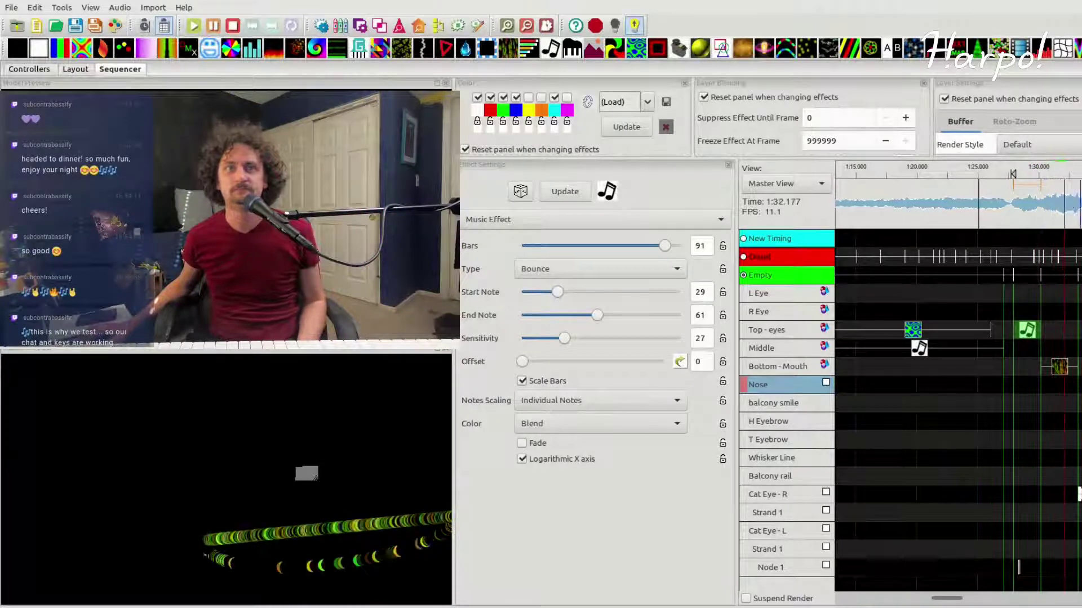
key("space")
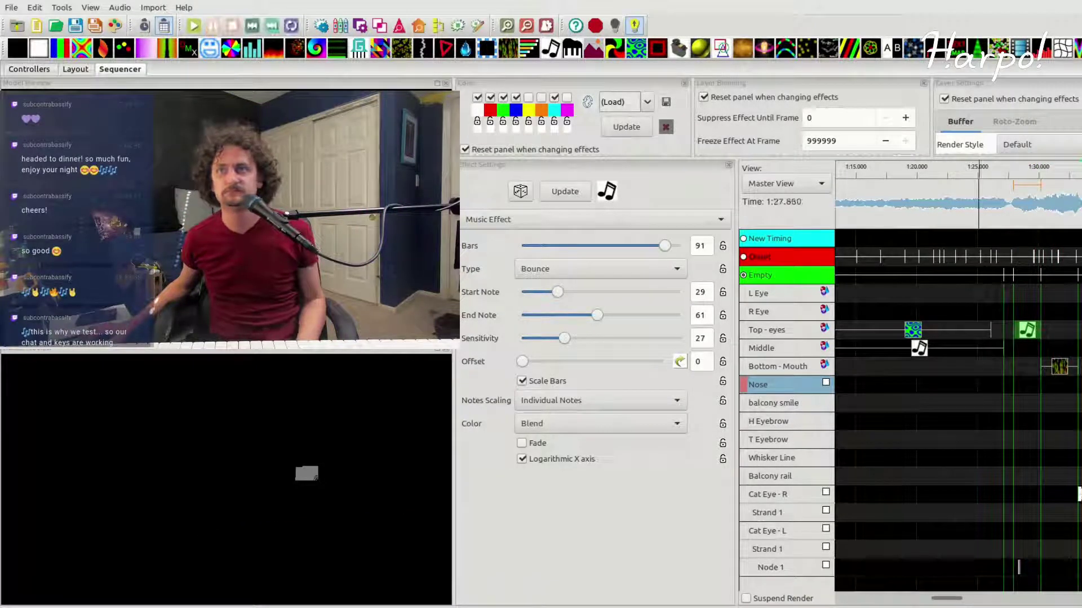
Step: Fill the Middle and Top - eyes gaps between about 1:30 and 1:40 with copies of the Music effect, and play the section
left_click_drag(1029, 332, 1055, 346)
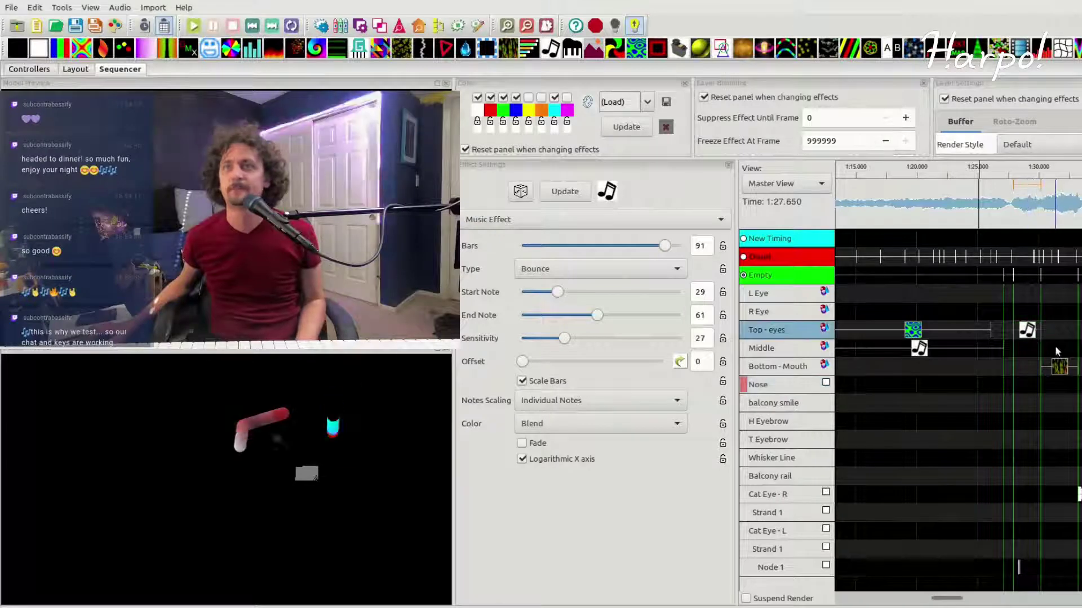
left_click(1043, 176)
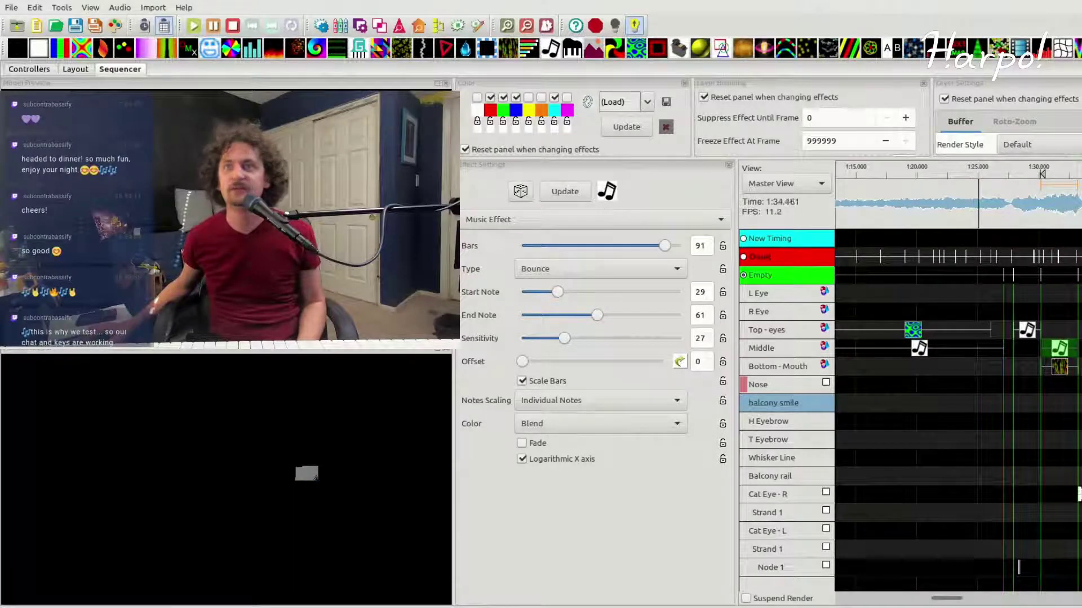
left_click(1059, 369)
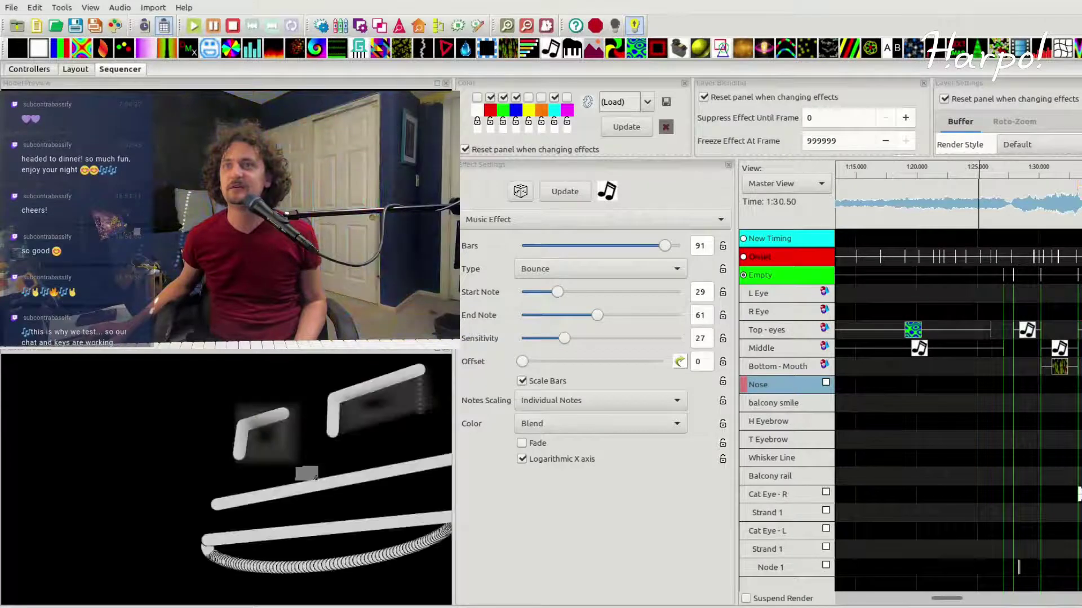
left_click(1026, 172)
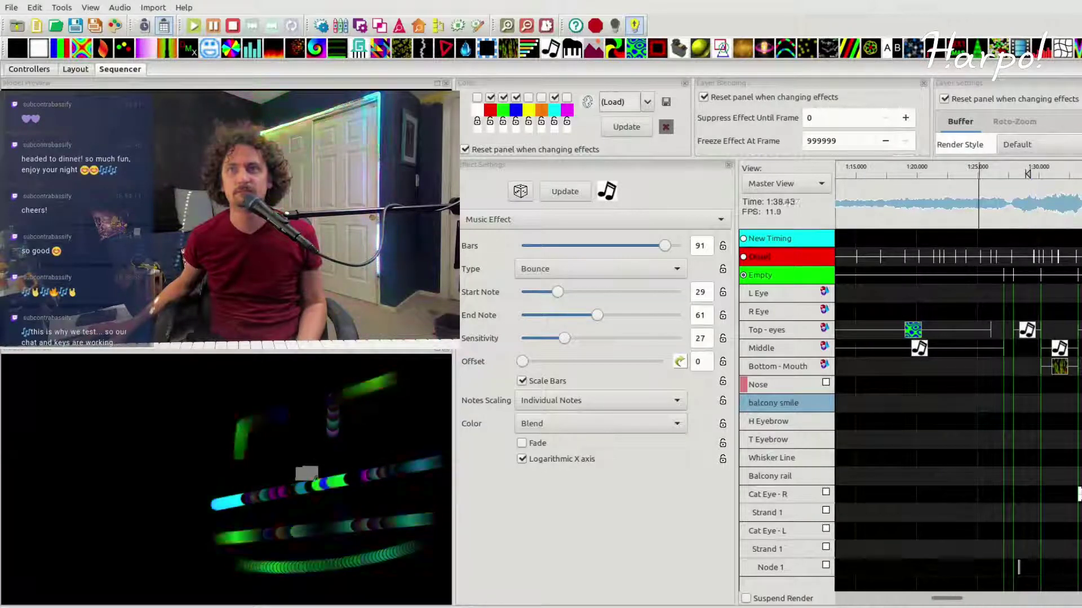
key("space")
Step: Play the sequence from about 1:34 to past 1:40 to check the Music effects on Top - eyes and Middle
scroll(909, 351, "up", 3)
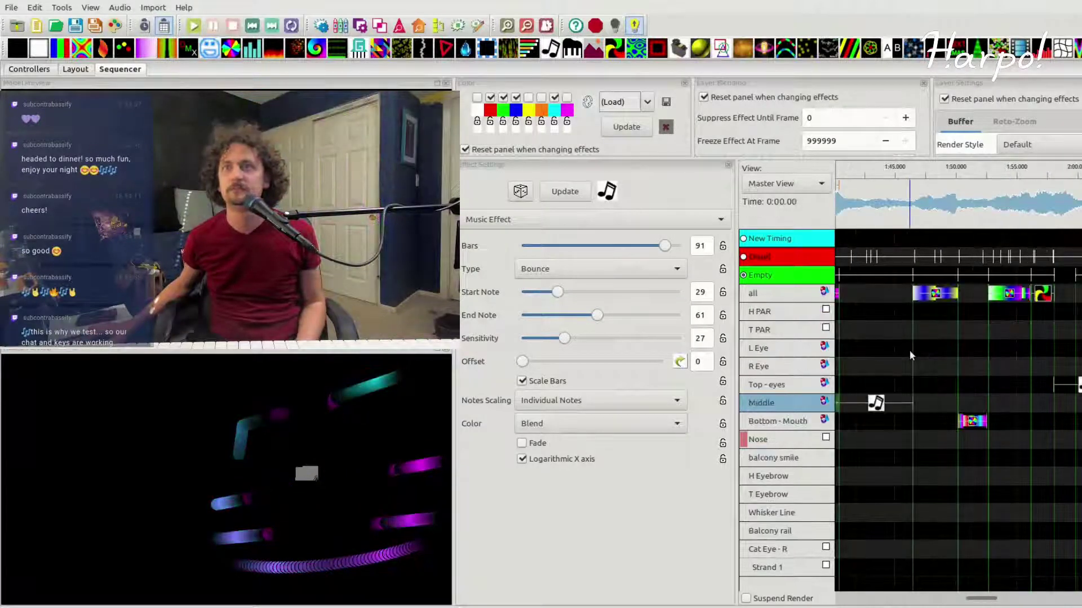
left_click_drag(981, 598, 964, 597)
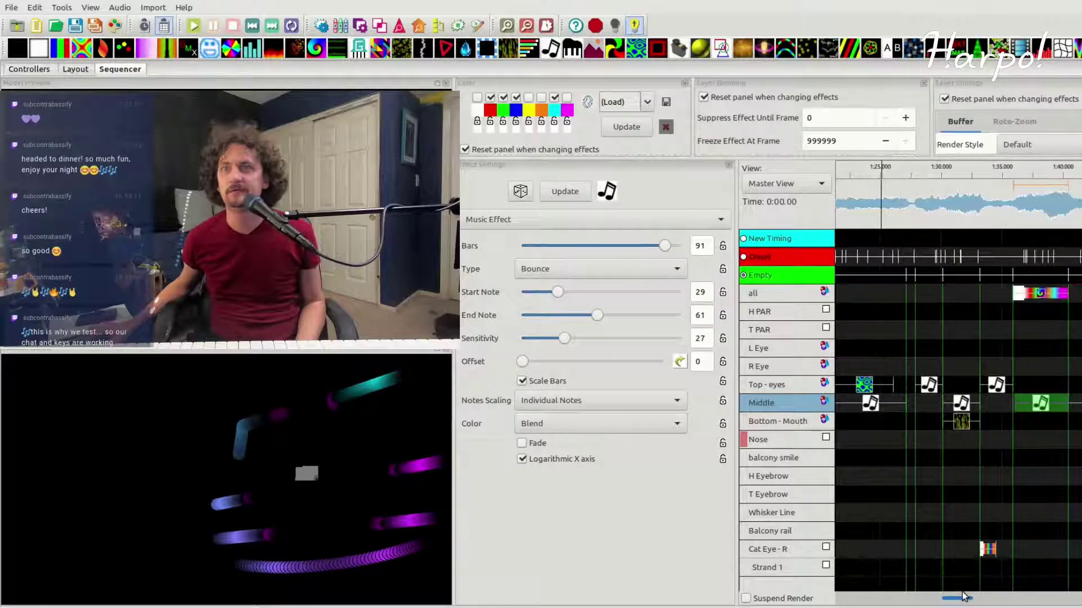
left_click(993, 175)
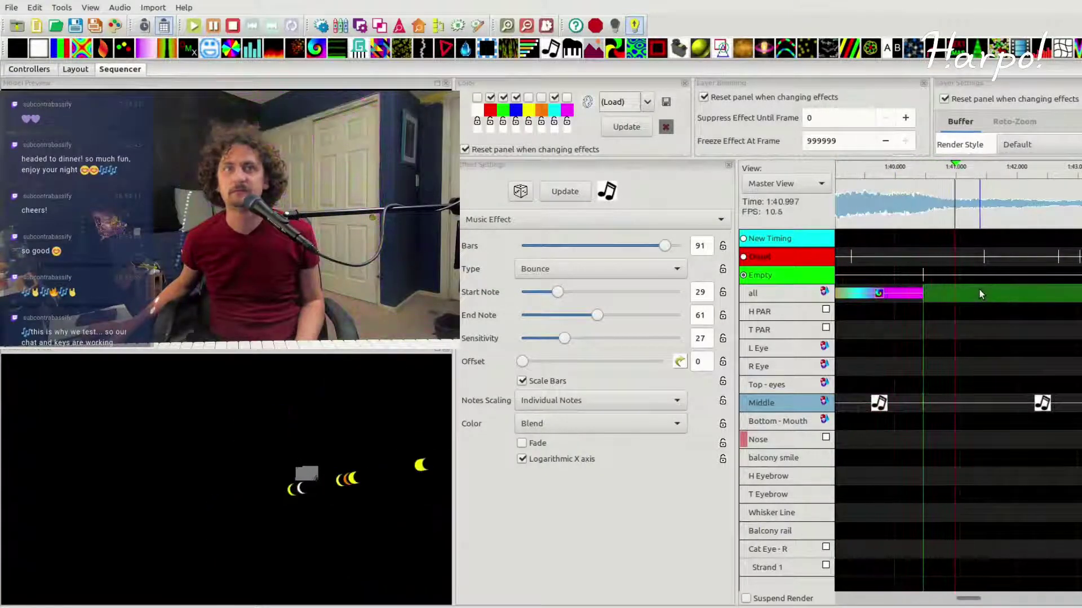
key("space")
Step: Review the early part of the sequence by playing it from about 0:17, 0:15 and 0:24
scroll(964, 287, "down", 2)
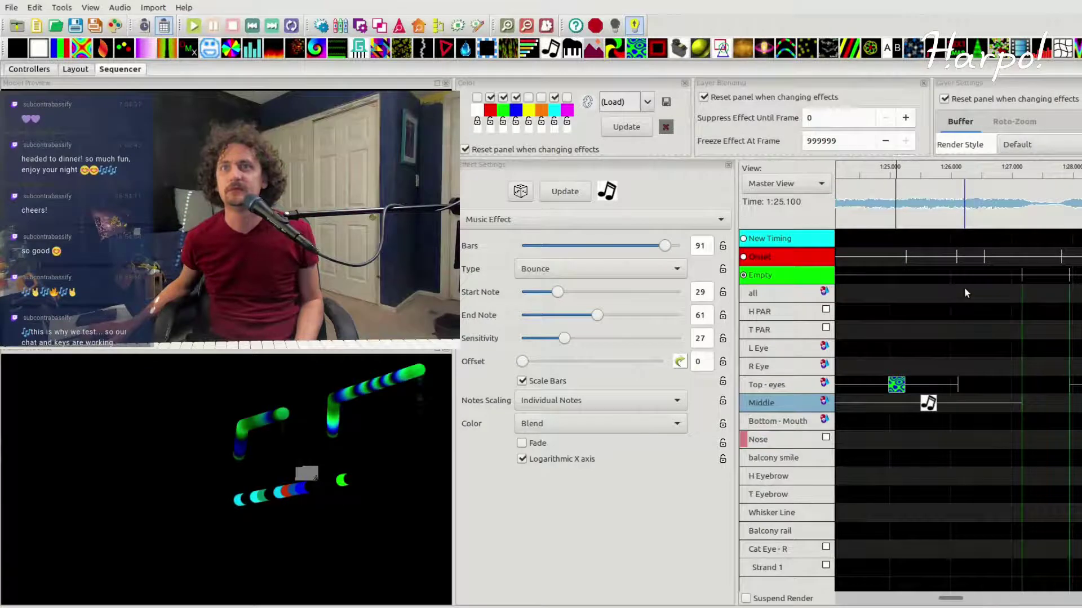
scroll(964, 292, "down", 6)
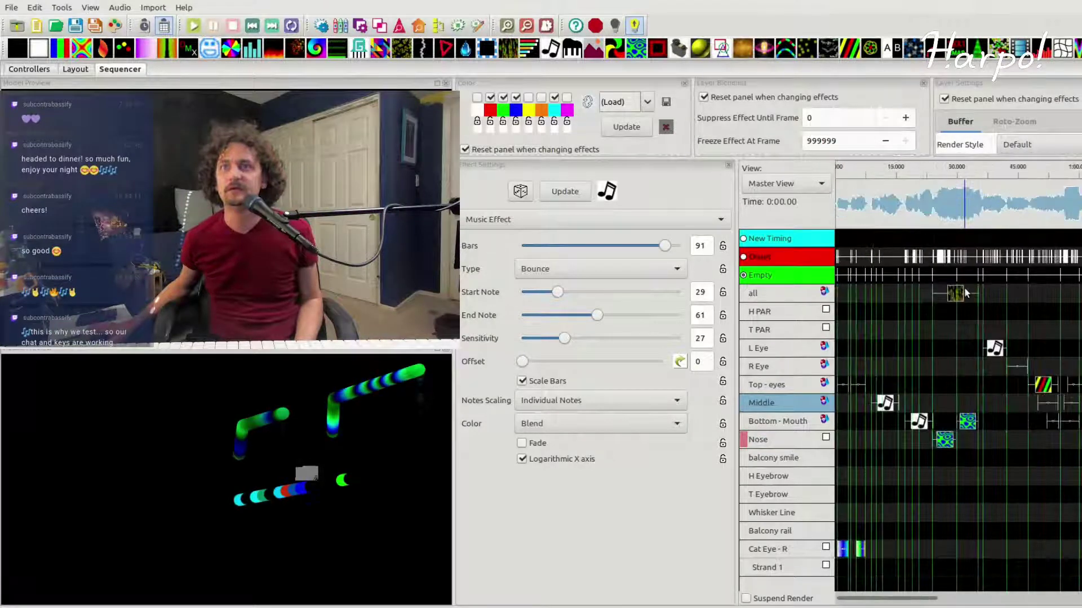
left_click(905, 169)
key("space")
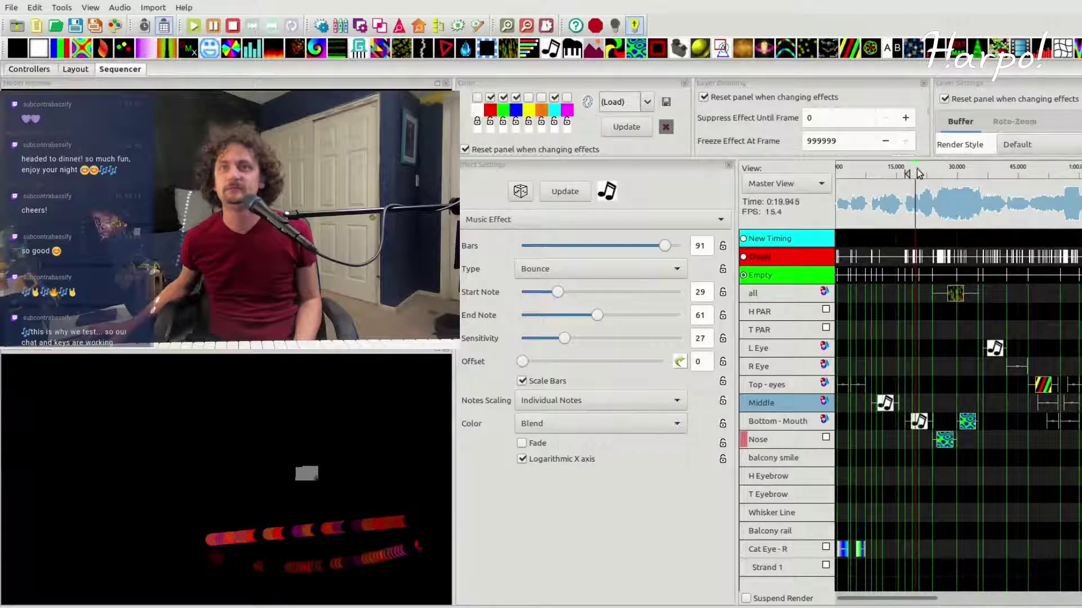
key("space")
scroll(932, 322, "down", 1)
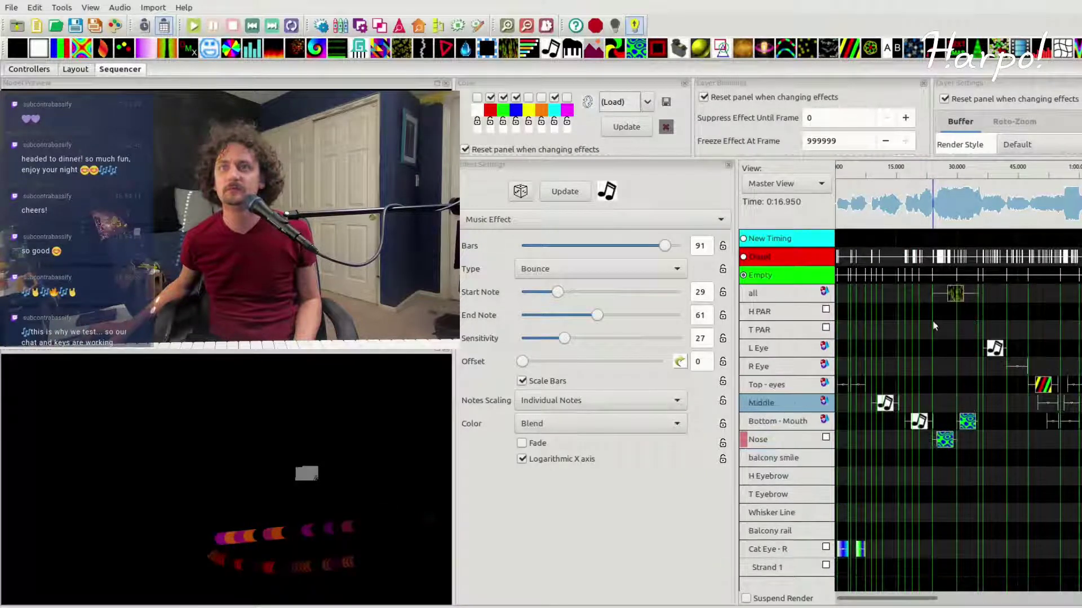
scroll(952, 208, "up", 1)
left_click(894, 172)
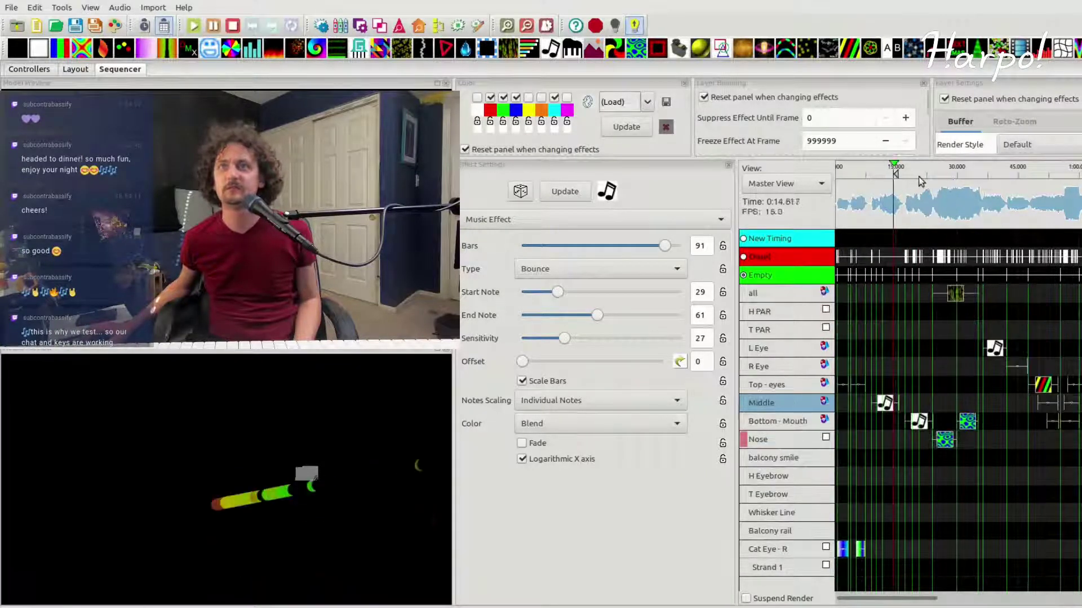
left_click(934, 173)
key("space")
Step: Look through the whole timeline and play short passages from about 1:59, 1:52 and 1:38
scroll(935, 273, "right", 3)
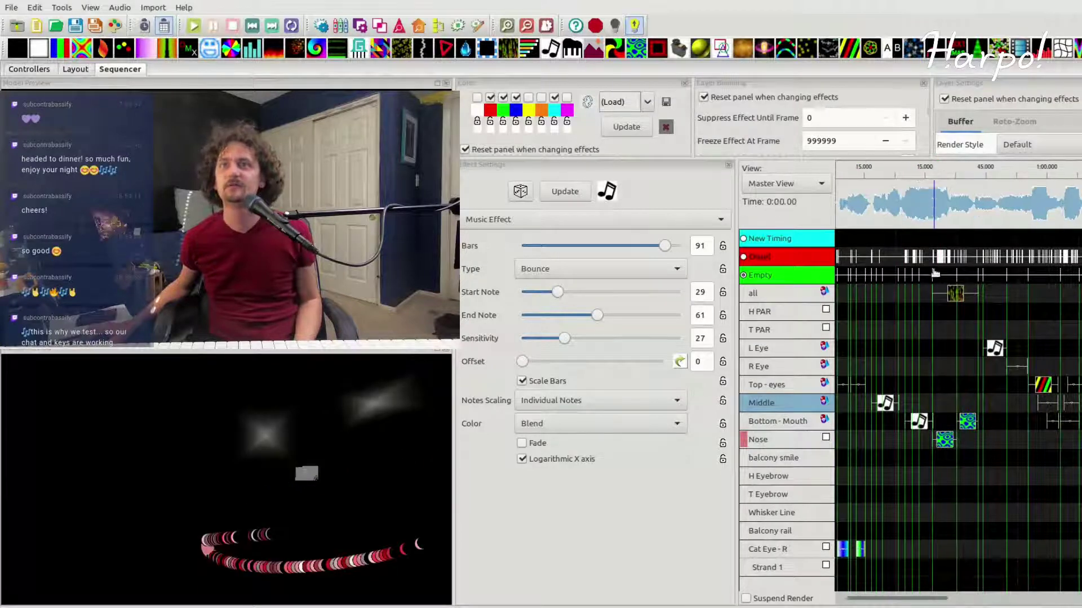
scroll(934, 273, "right", 5)
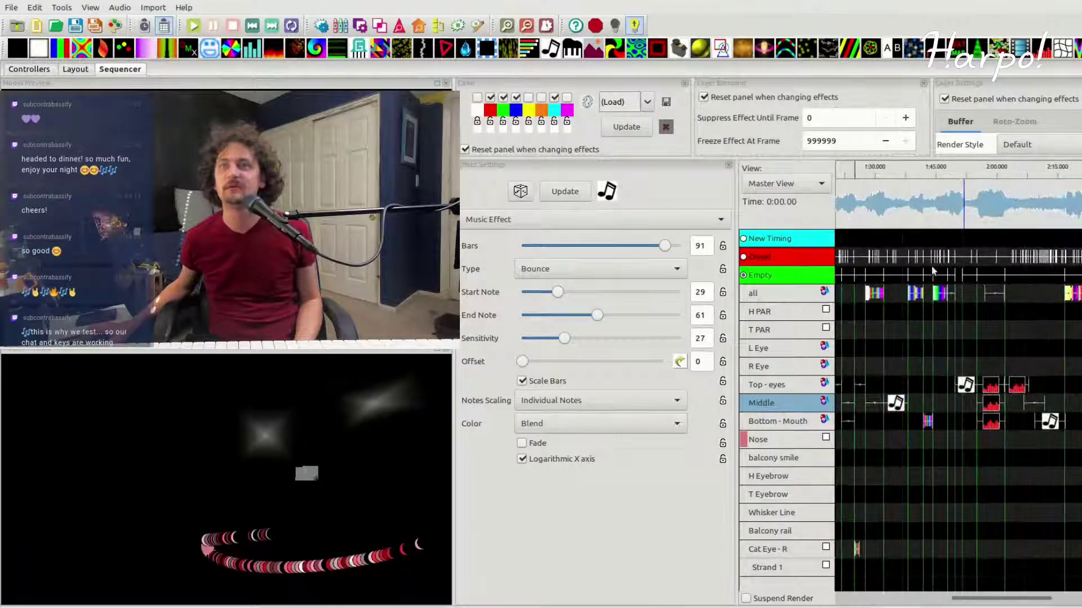
scroll(933, 273, "left", 5)
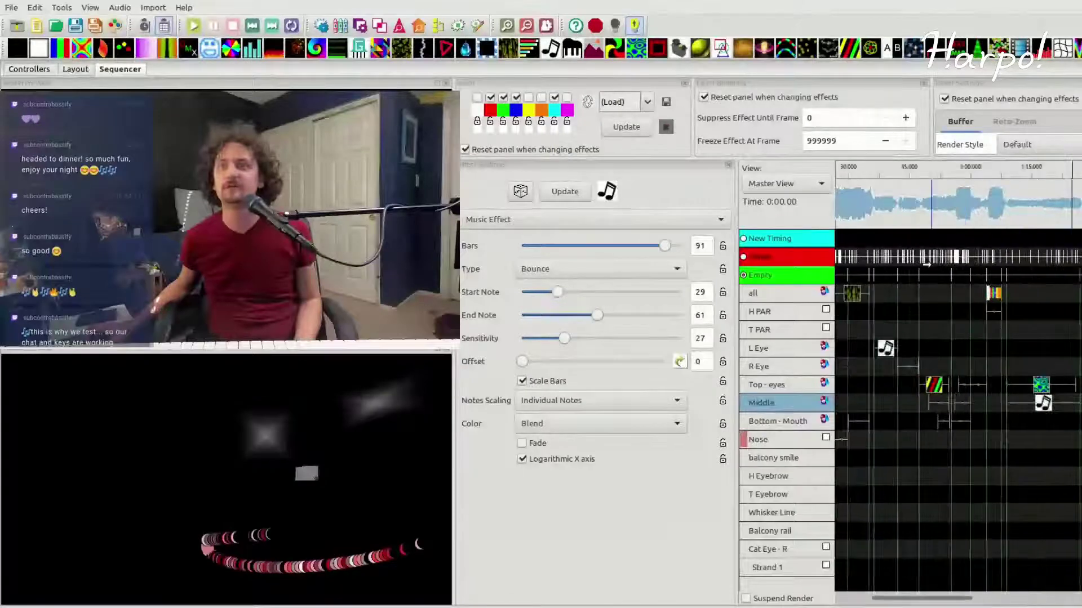
scroll(927, 263, "left", 2)
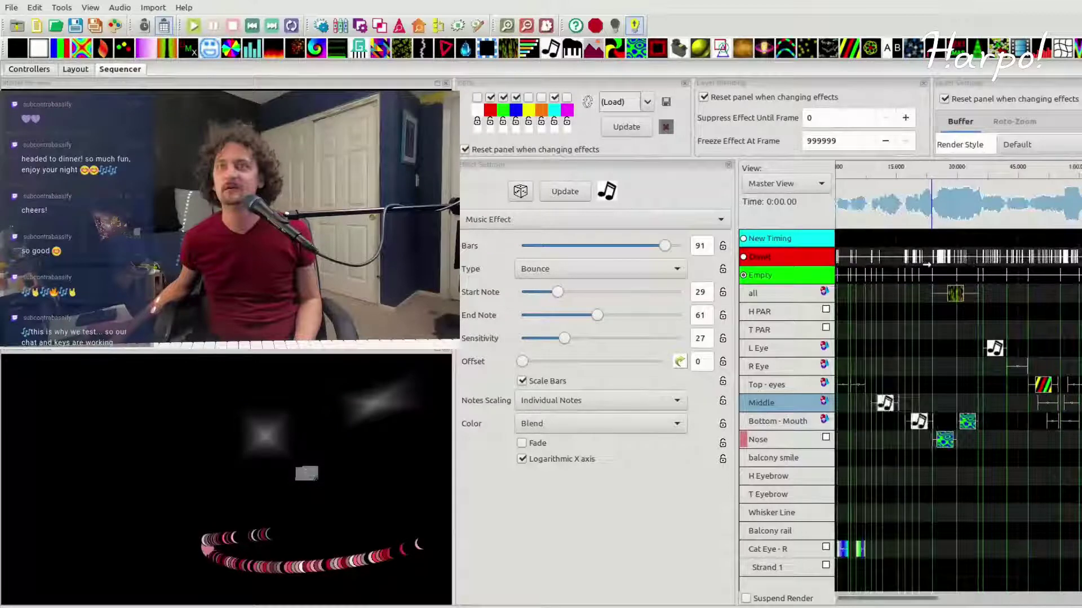
scroll(926, 263, "right", 8)
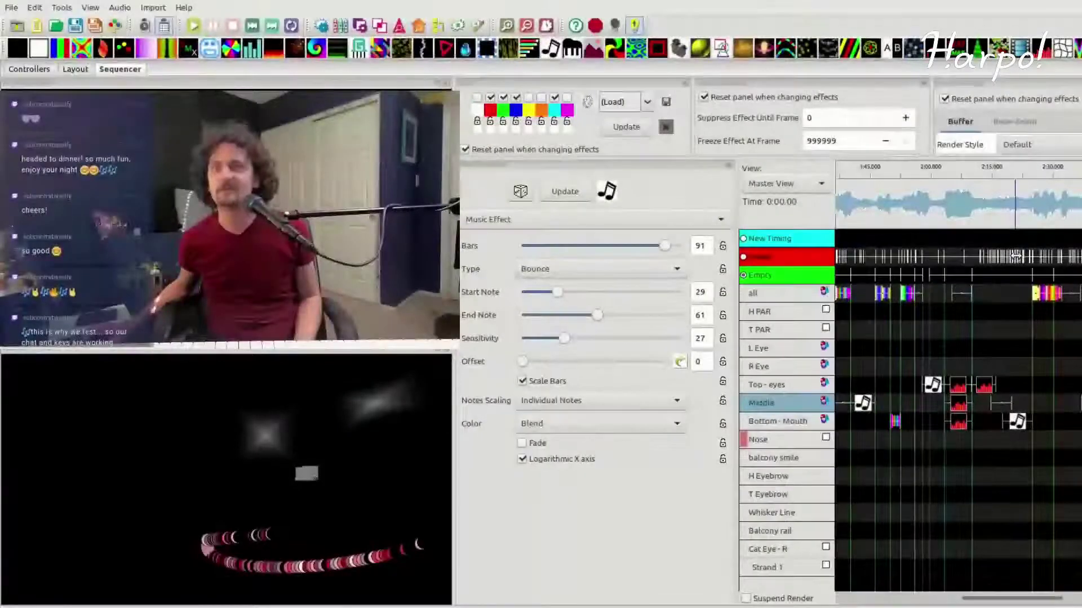
left_click(925, 176)
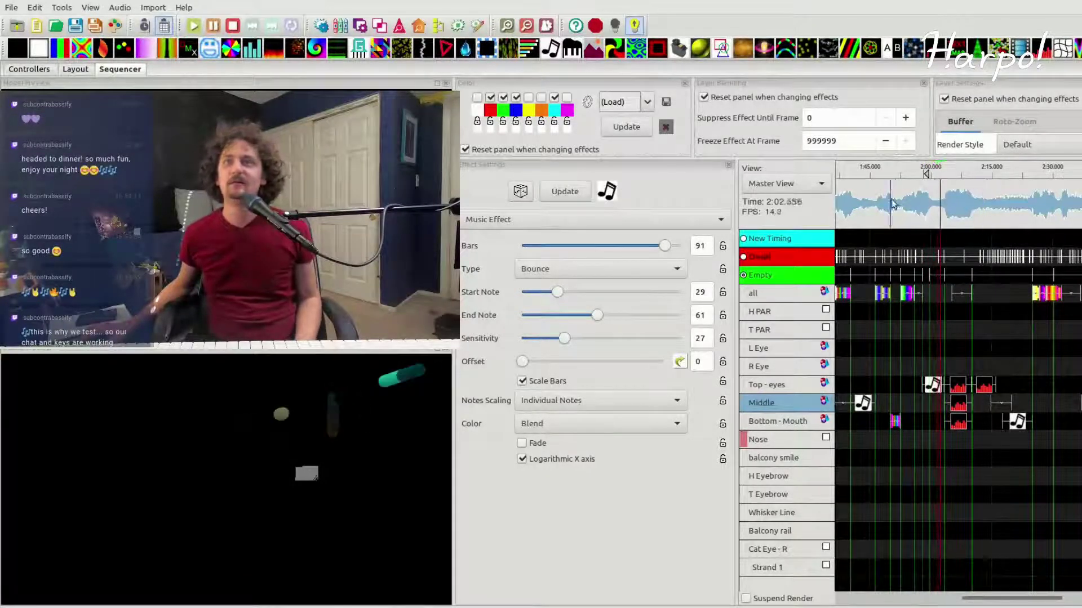
left_click(895, 174)
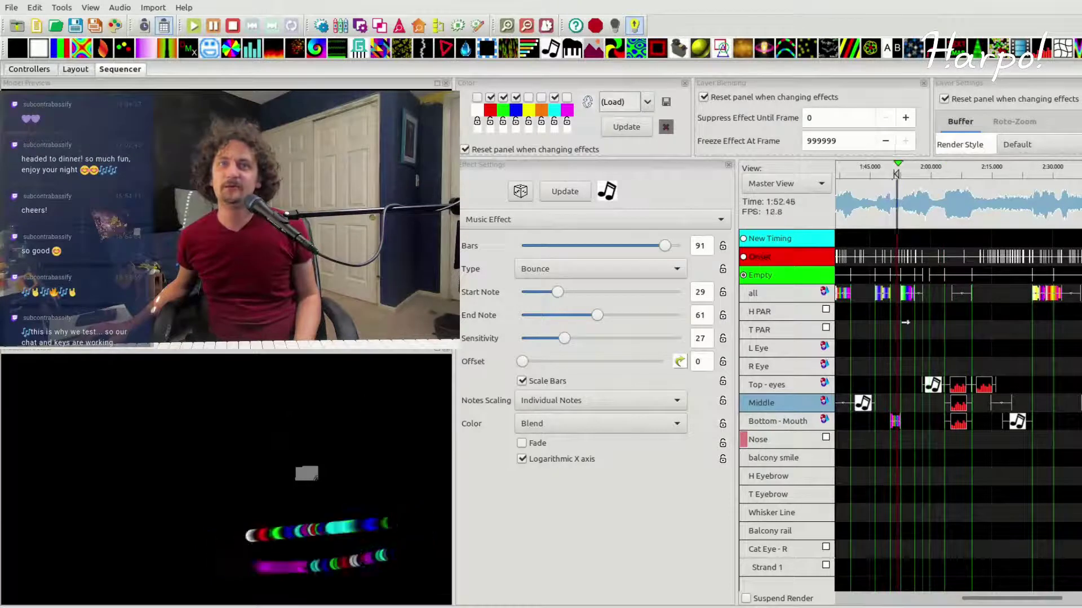
left_click(843, 170)
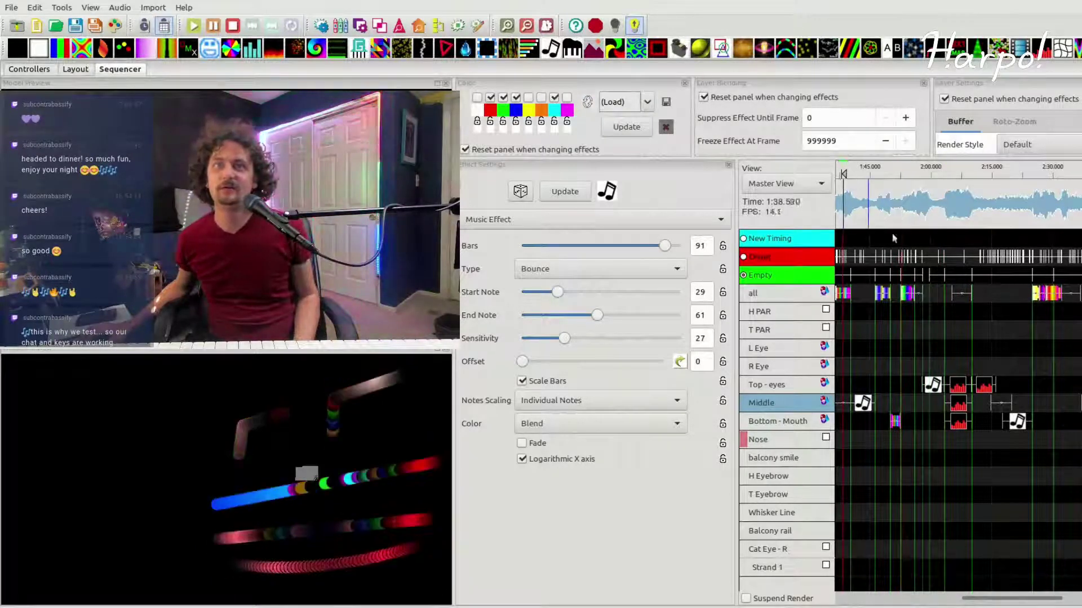
scroll(925, 335, "left", 3)
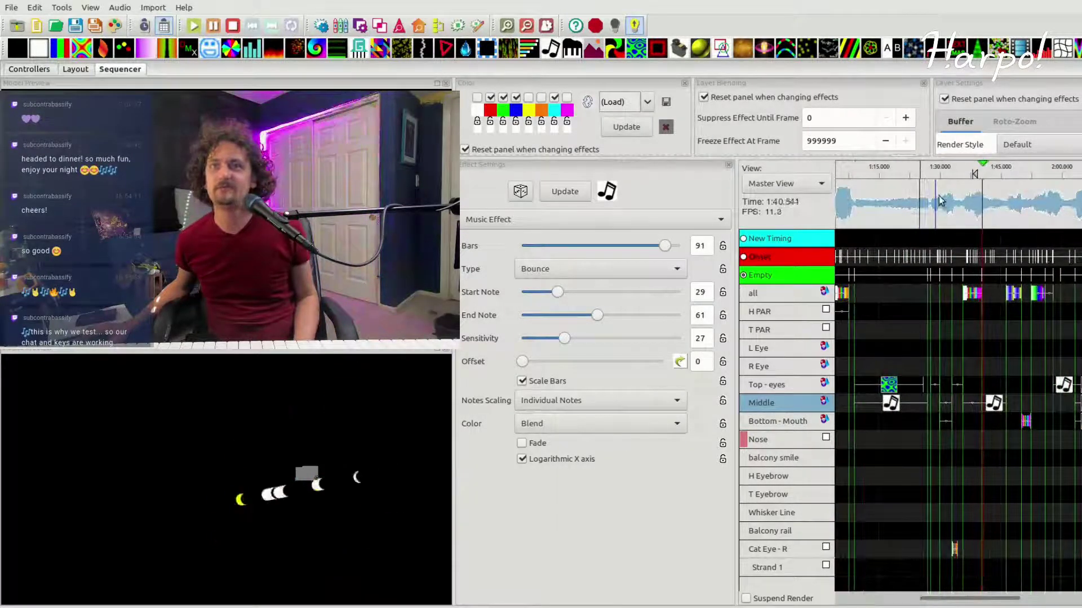
key("space")
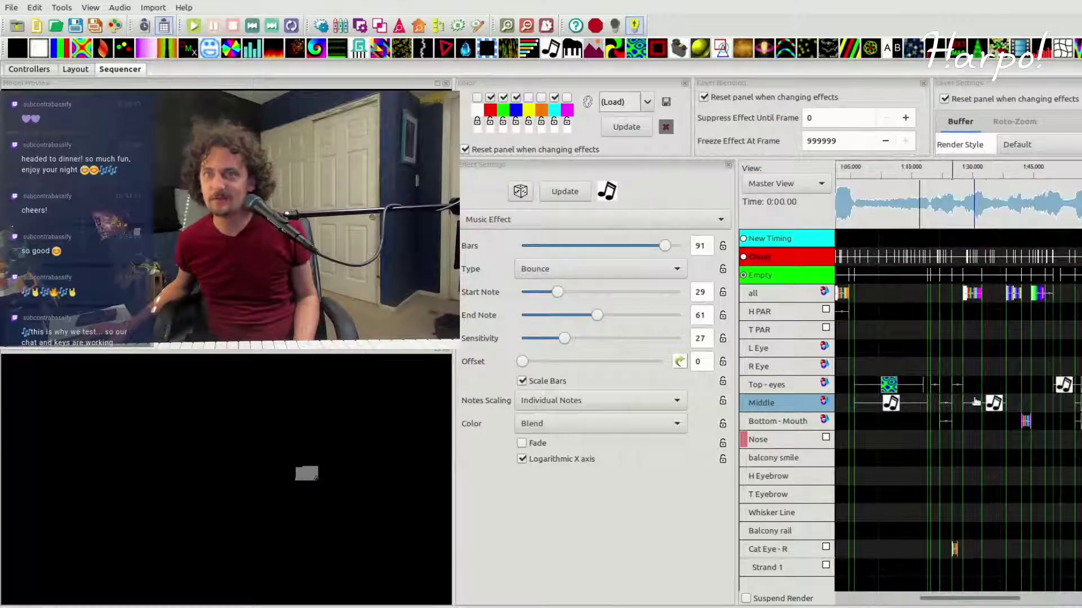
Step: Play the sequence from about 1:18 and again from about 1:28 to compare the Music effect passages
scroll(976, 401, "left", 2)
left_click(958, 203)
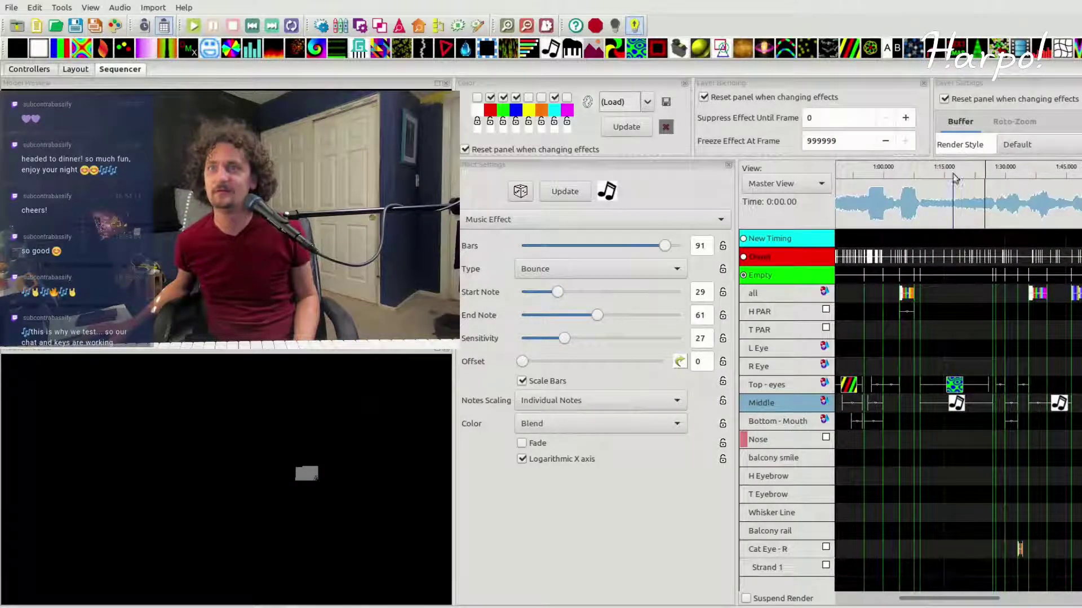
key("space")
scroll(1062, 320, "left", 2)
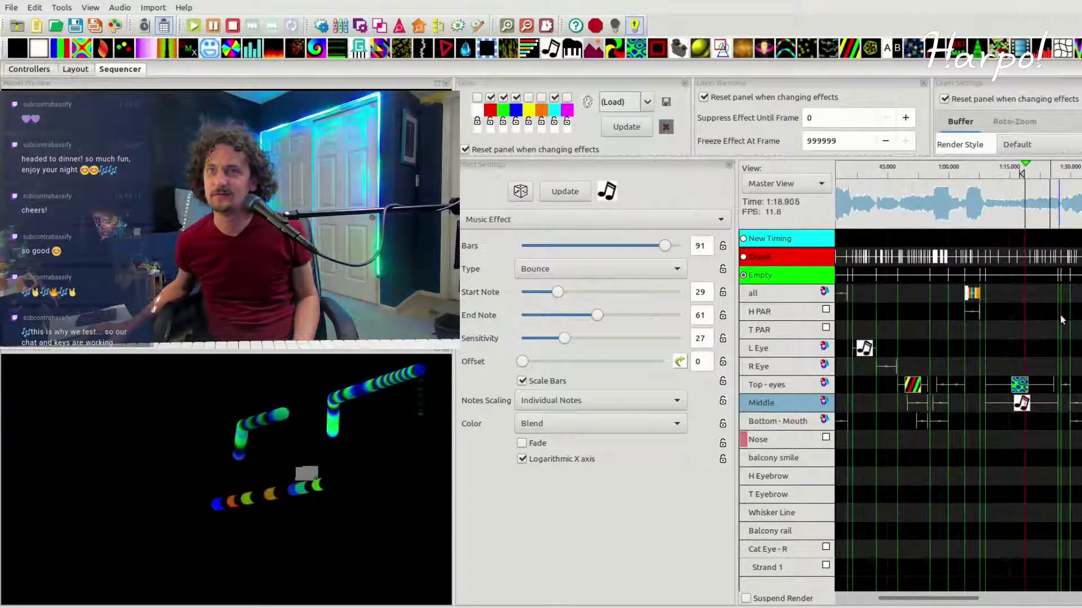
key("space")
left_click(1067, 175)
key("space")
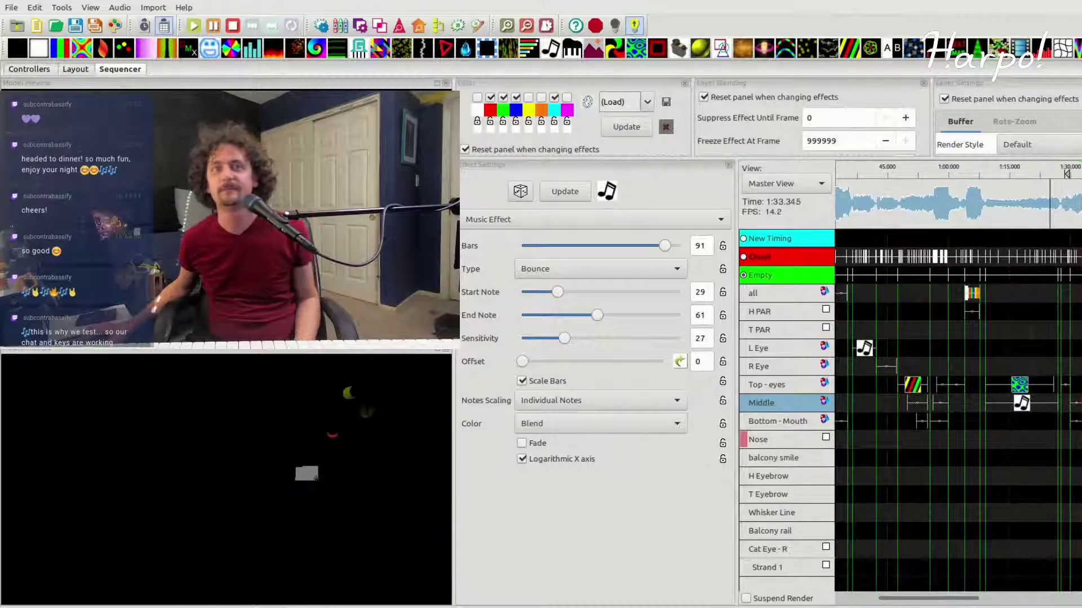
key("space")
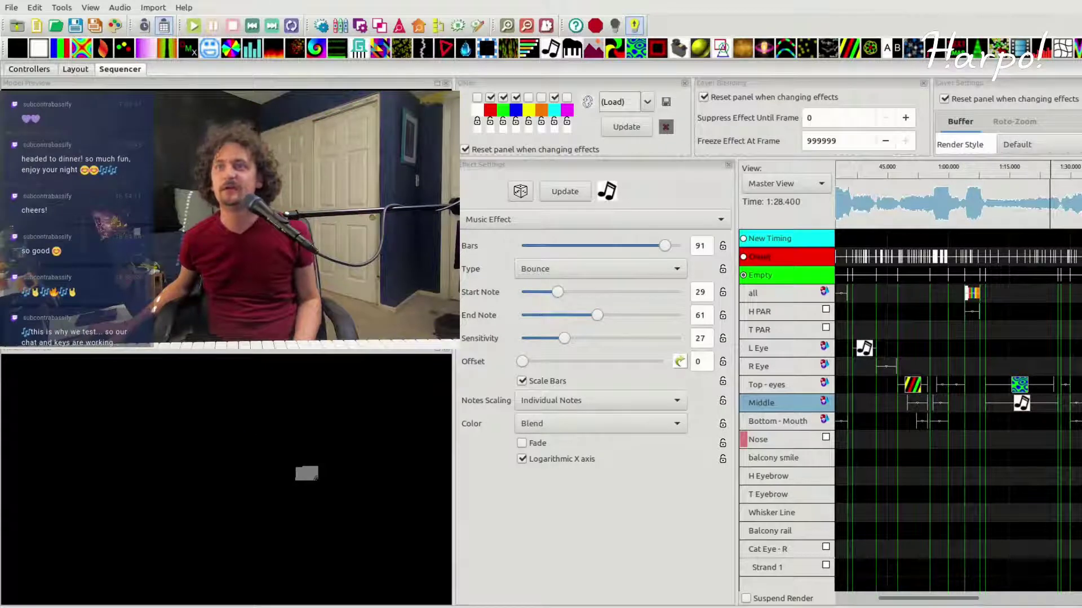
Step: Change the Music effect at about 1:33 on the Top - eyes row to a Morph effect
scroll(958, 403, "up", 2)
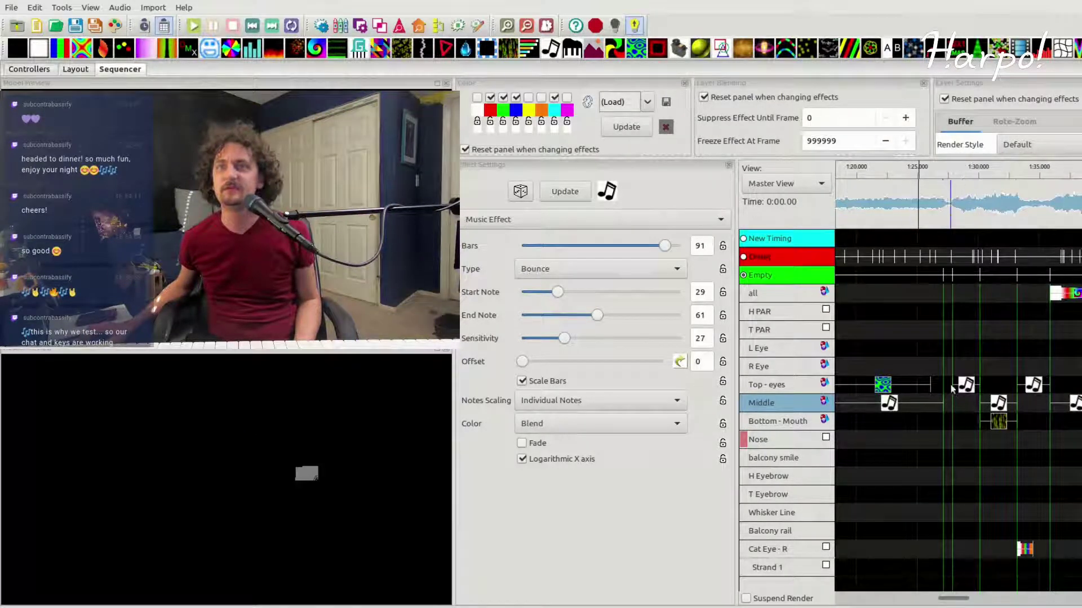
left_click(1033, 386)
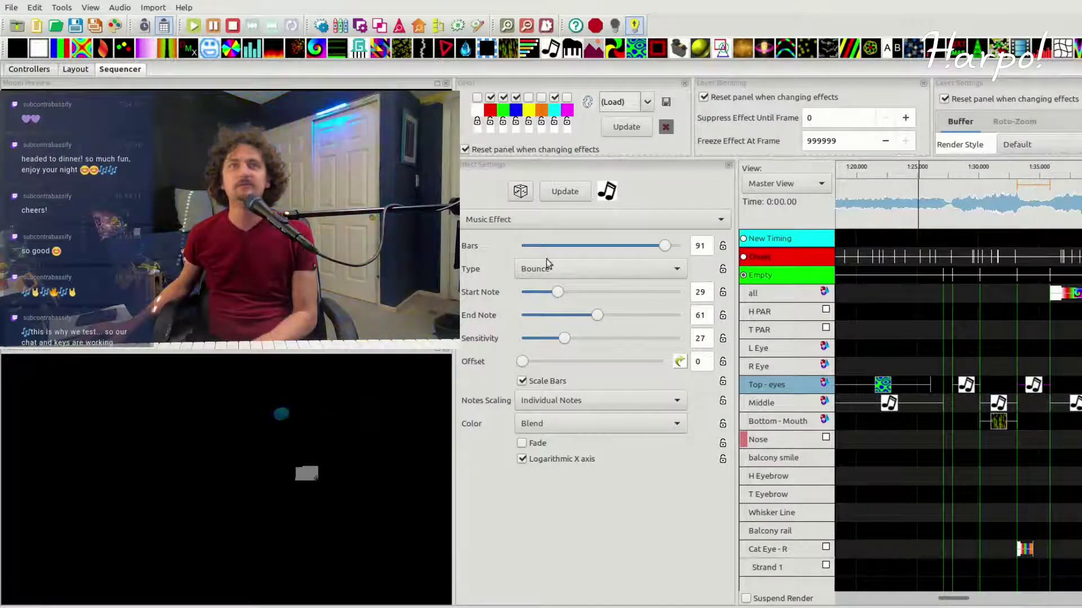
scroll(522, 221, "up", 1)
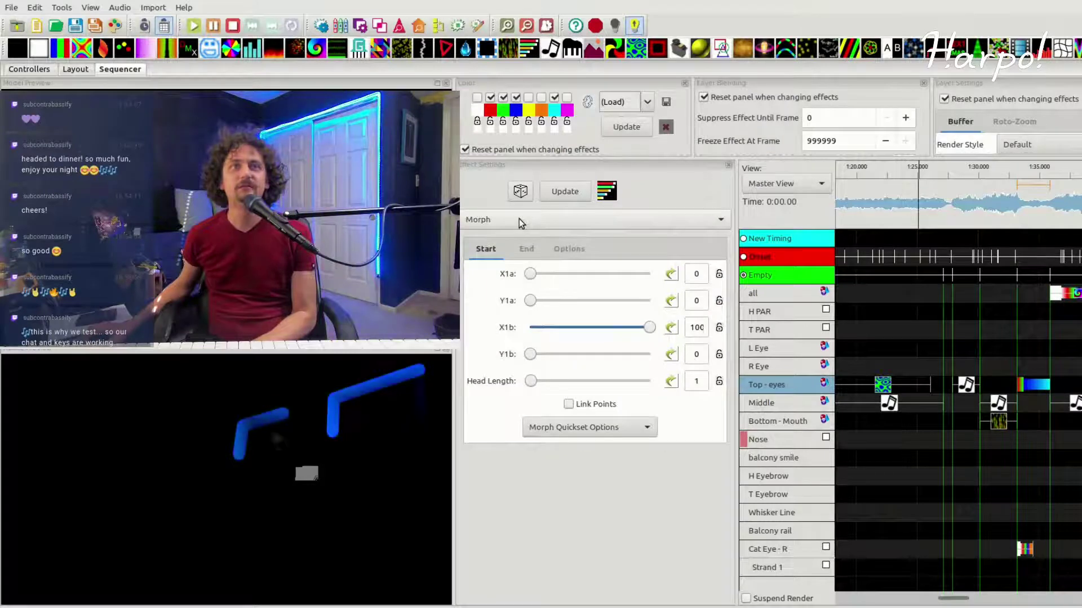
Step: Try a Meteors effect at about 1:33 on the Top - eyes row with Range colors, count 1, trail length 67 and swirl intensity 16
scroll(518, 218, "up", 1)
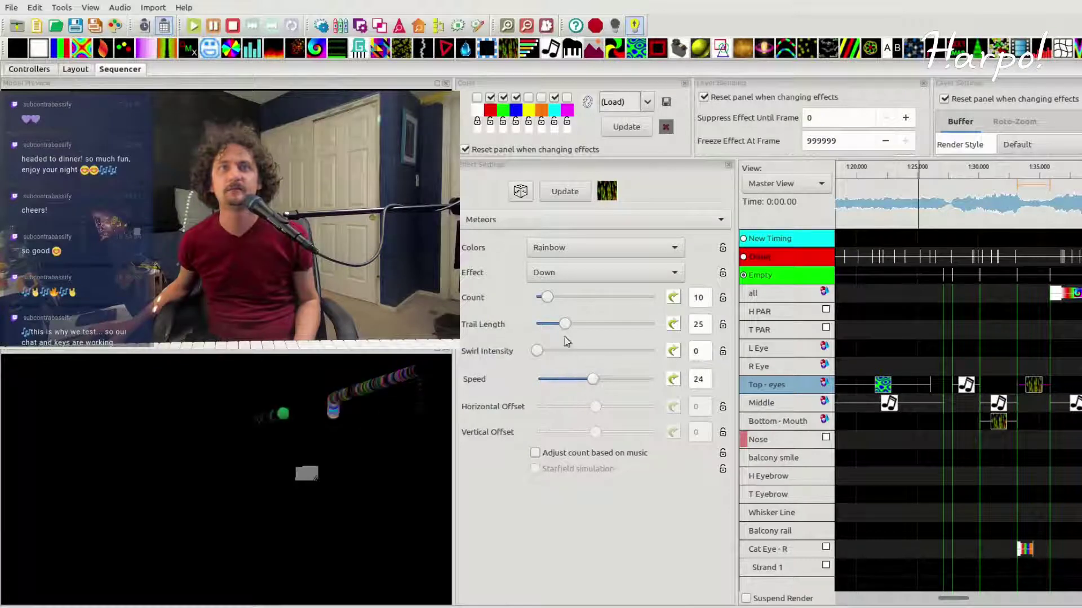
left_click_drag(547, 297, 536, 298)
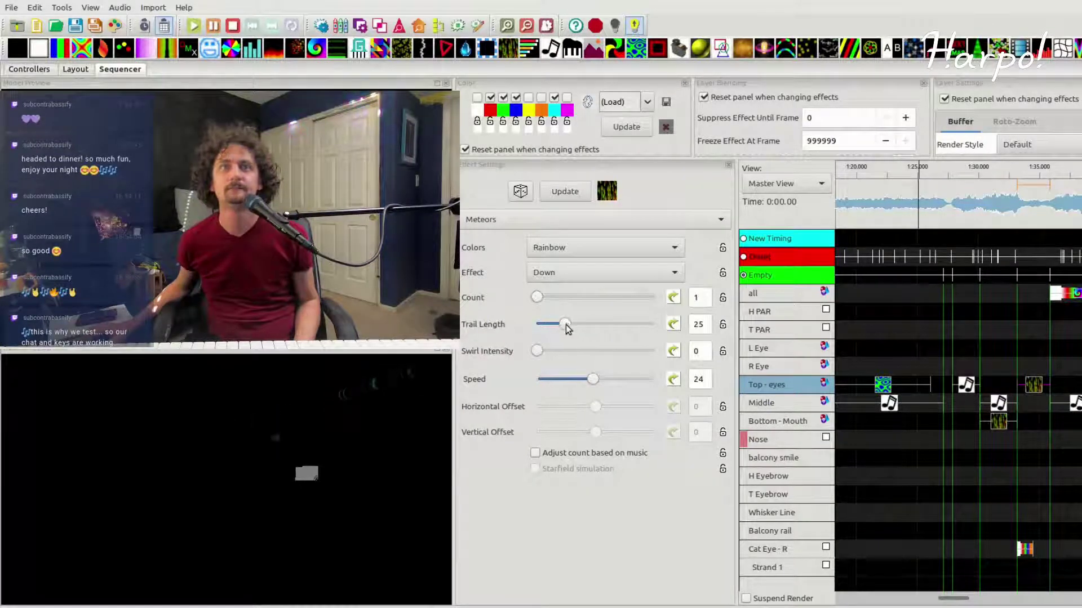
left_click_drag(566, 324, 614, 324)
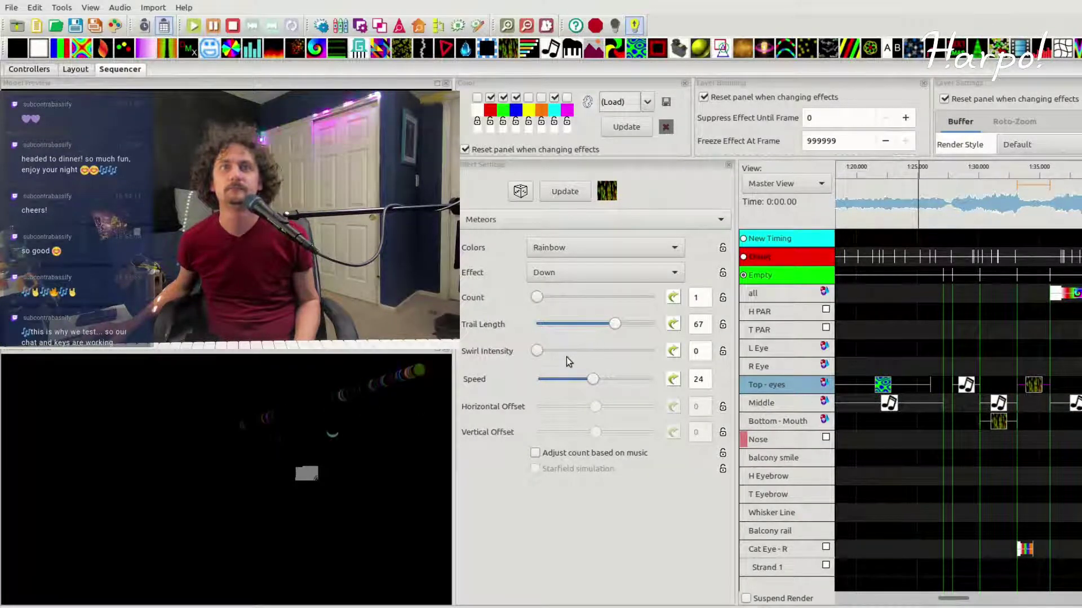
left_click_drag(541, 352, 623, 352)
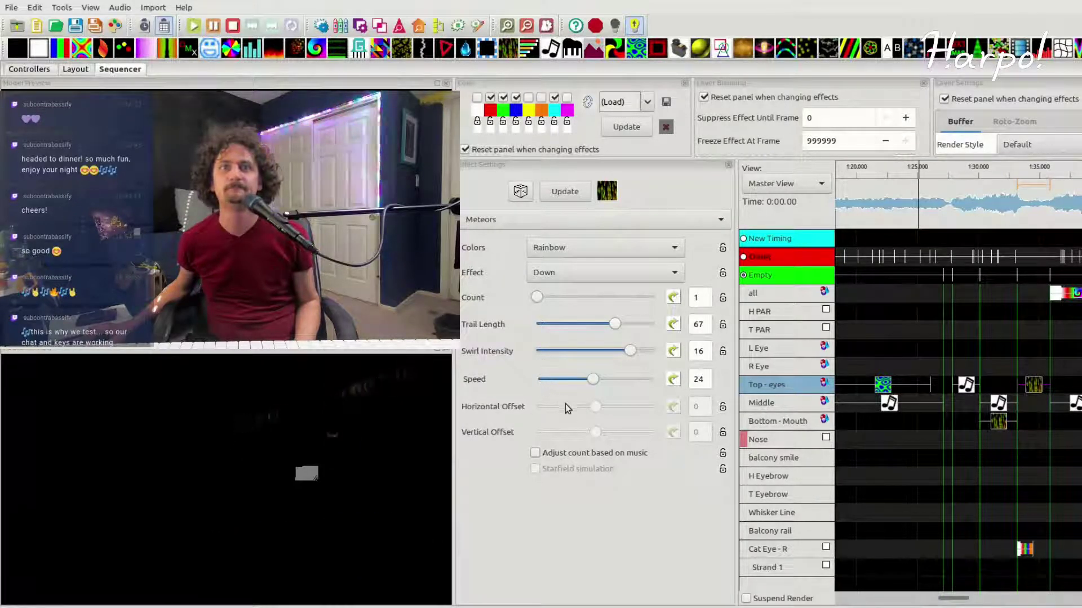
left_click(598, 454)
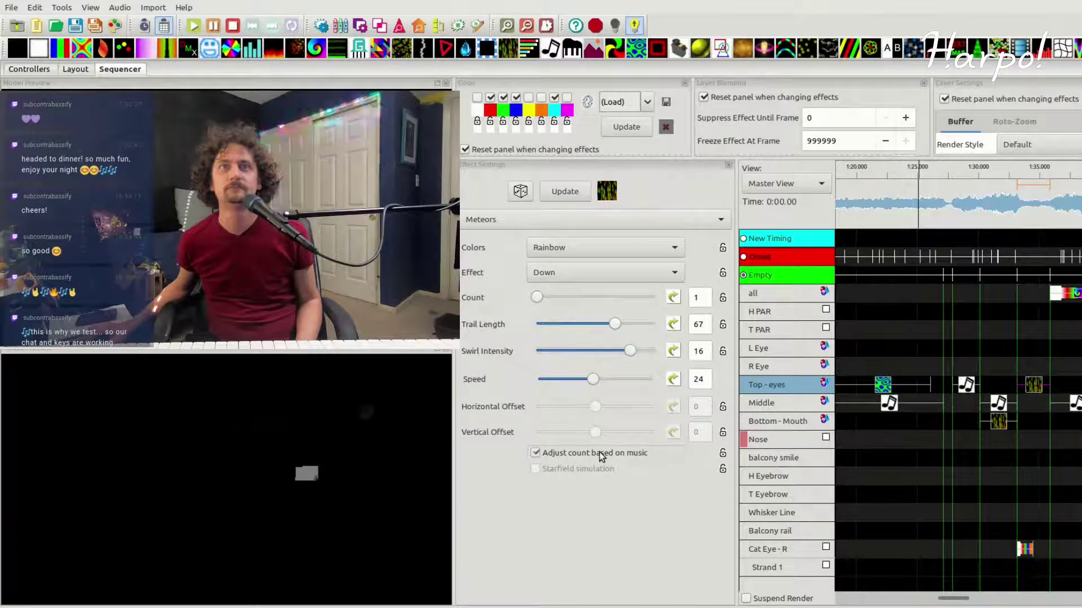
scroll(589, 255, "down", 1)
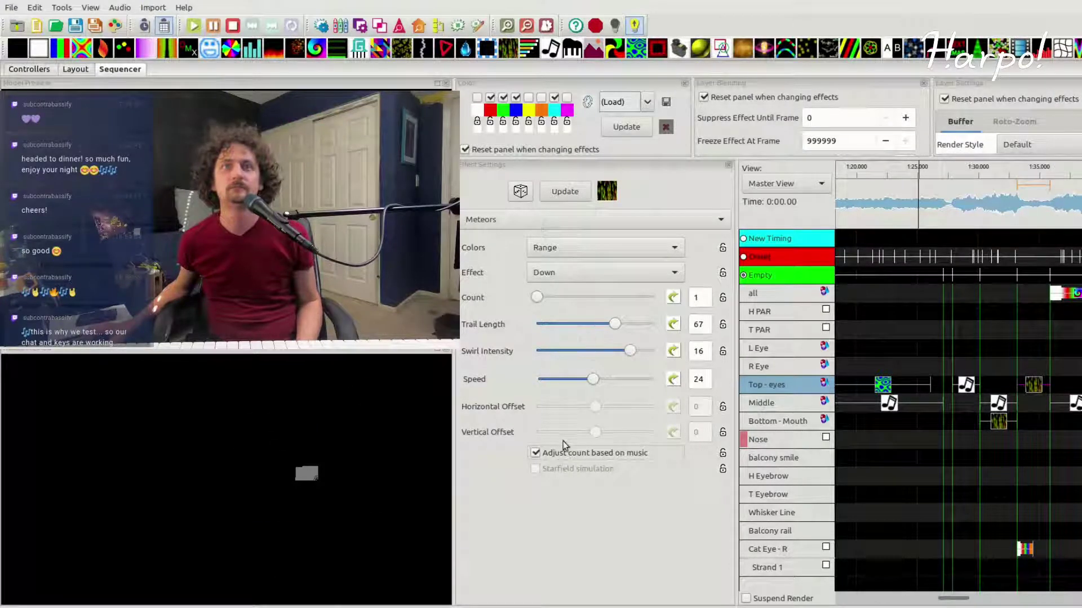
left_click(573, 456)
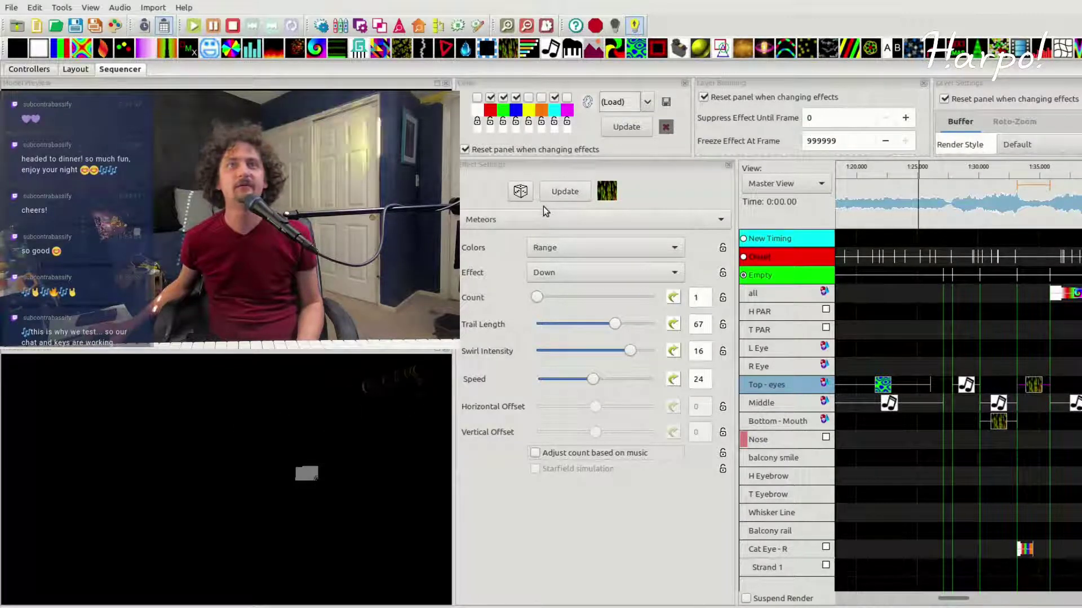
Step: Change the effect at about 1:33 on the Top - eyes row to a Pinwheel with size 223, thickness 14 and speed 5
scroll(541, 222, "down", 2)
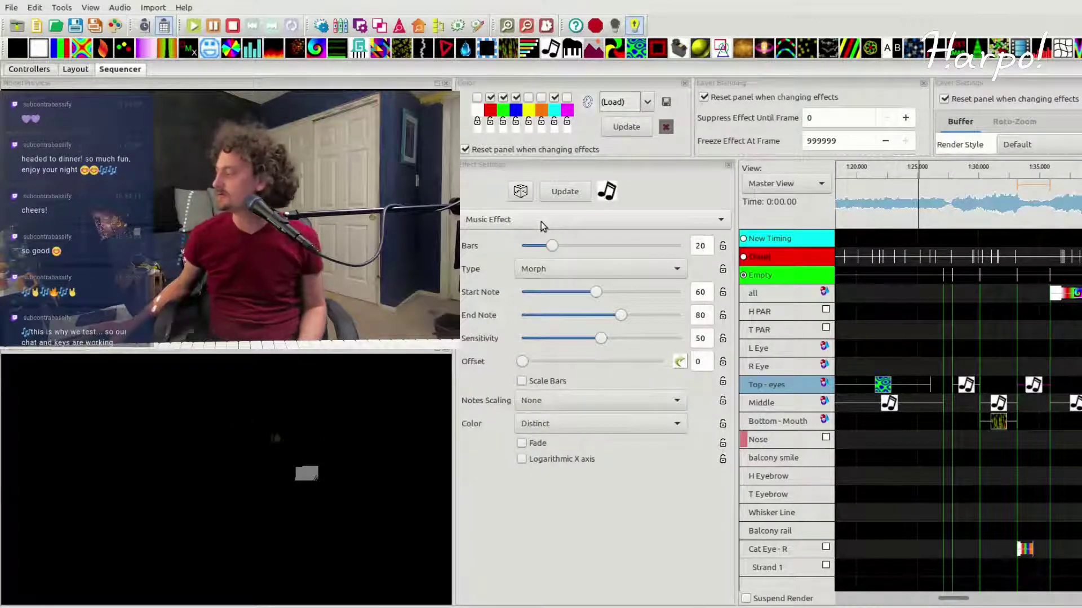
scroll(541, 222, "up", 1)
scroll(541, 222, "down", 2)
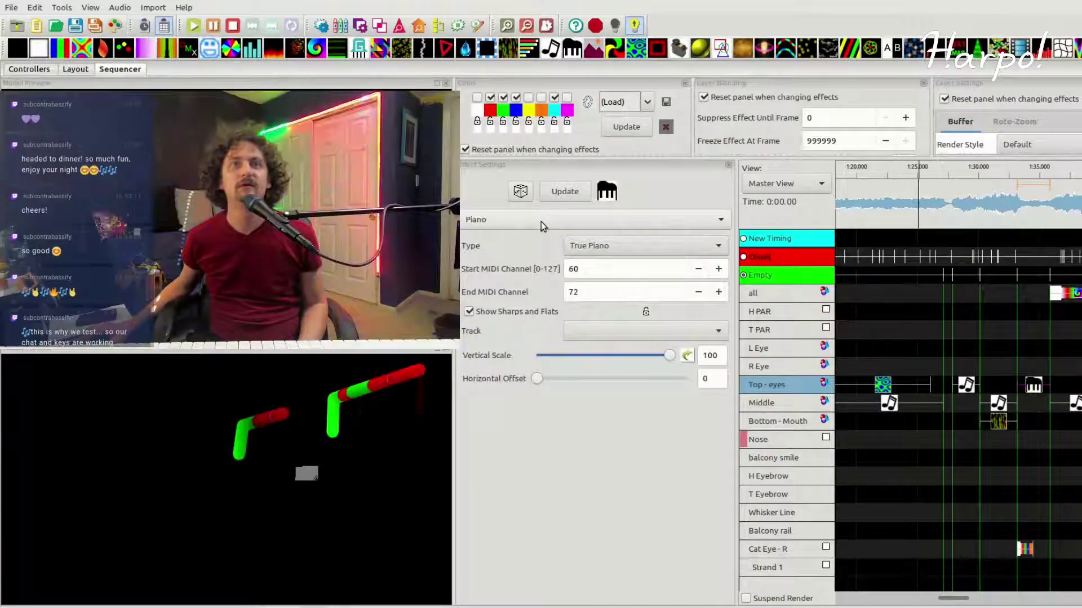
scroll(541, 222, "down", 1)
scroll(541, 222, "down", 1)
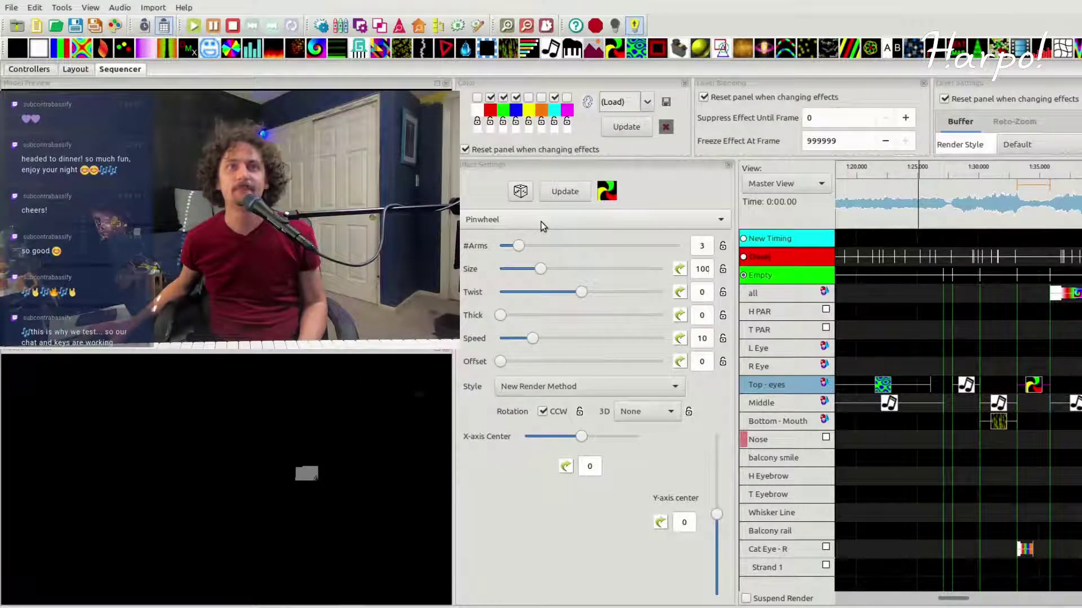
left_click_drag(540, 268, 590, 269)
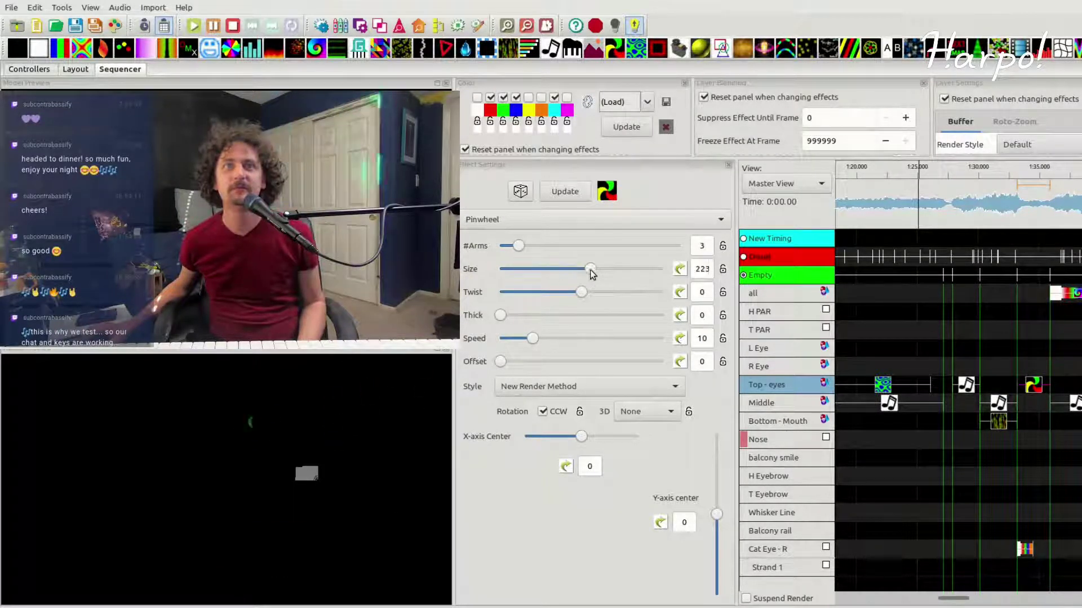
mouse_move(543, 315)
left_mouse_down()
mouse_move(563, 314)
mouse_move(522, 317)
left_mouse_up()
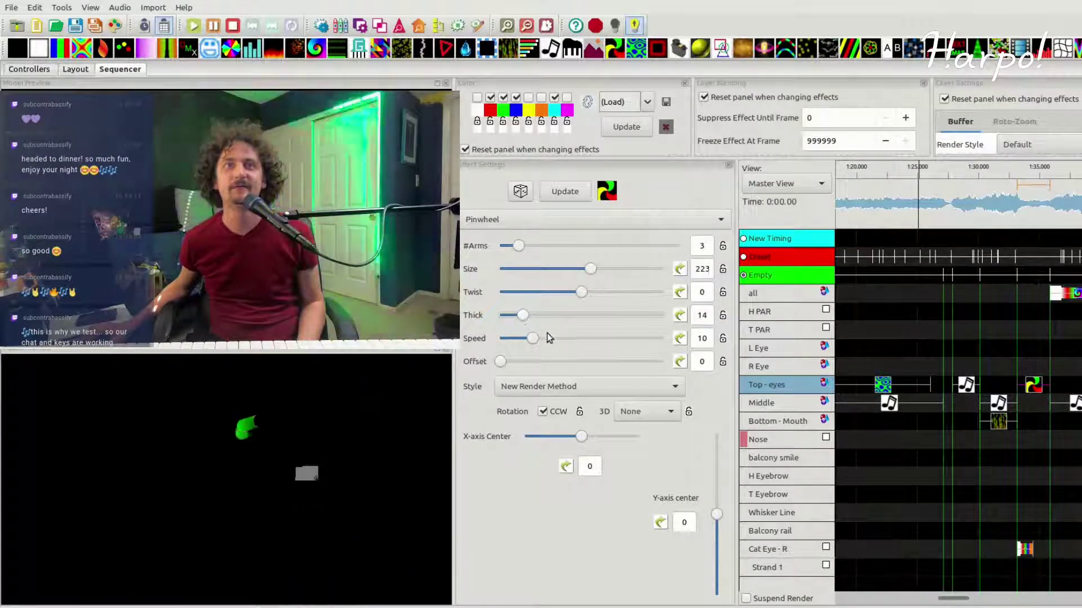
left_click_drag(532, 338, 513, 338)
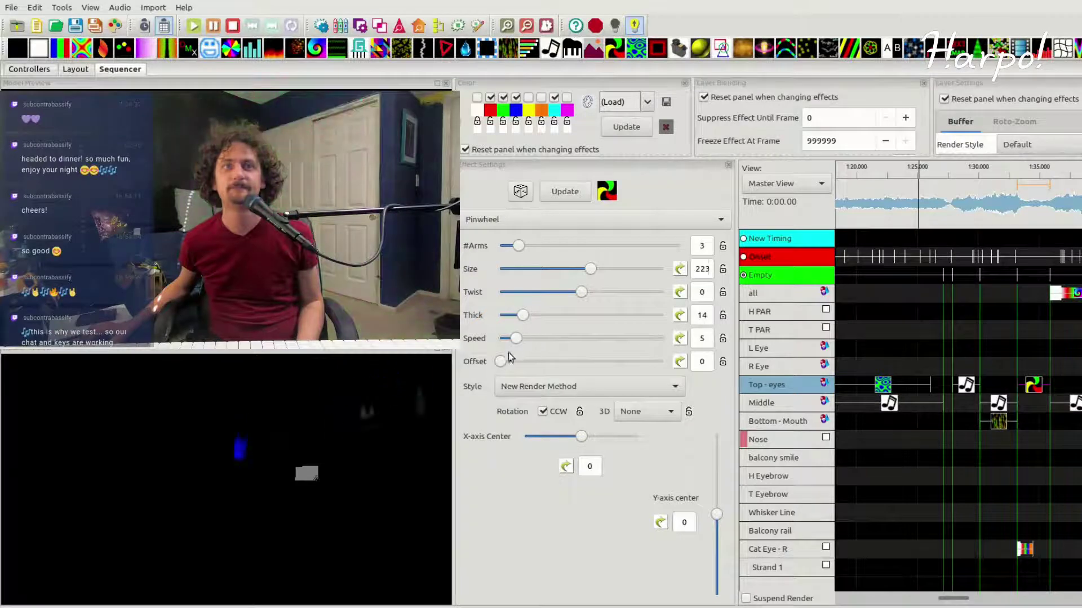
left_click(477, 98)
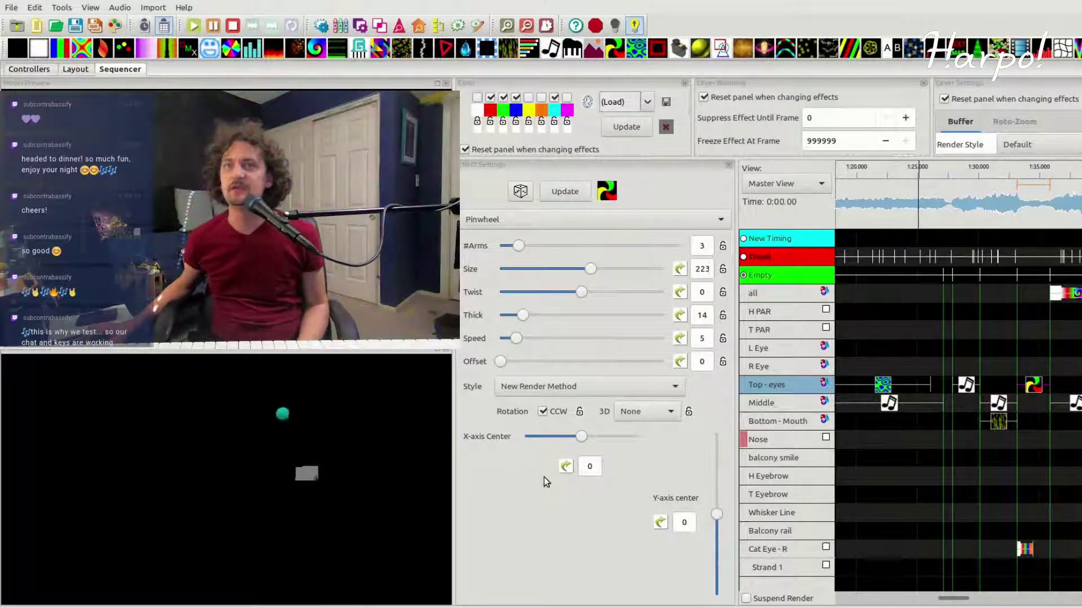
Step: Play the sequence from about 1:31 and again from about 1:36 to check the Pinwheel and Galaxy passages
left_click(1036, 387)
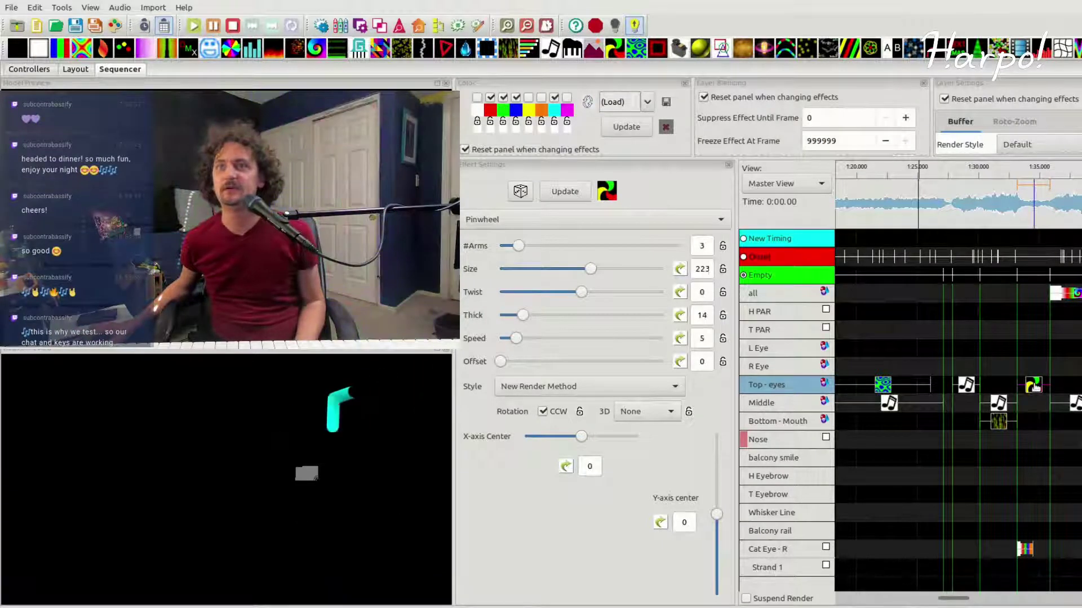
left_click(987, 176)
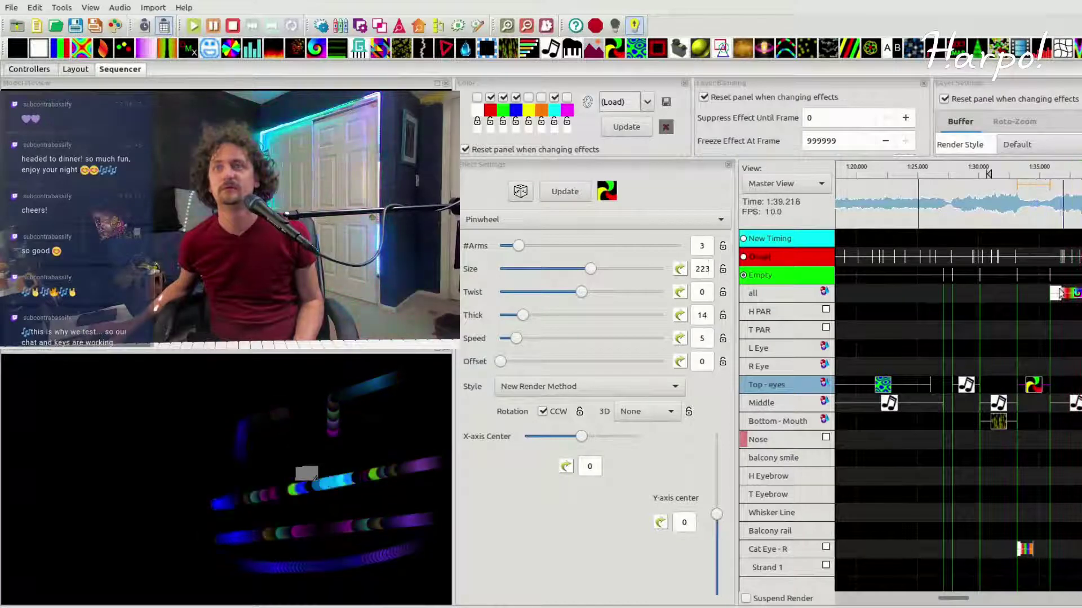
left_click(1076, 294)
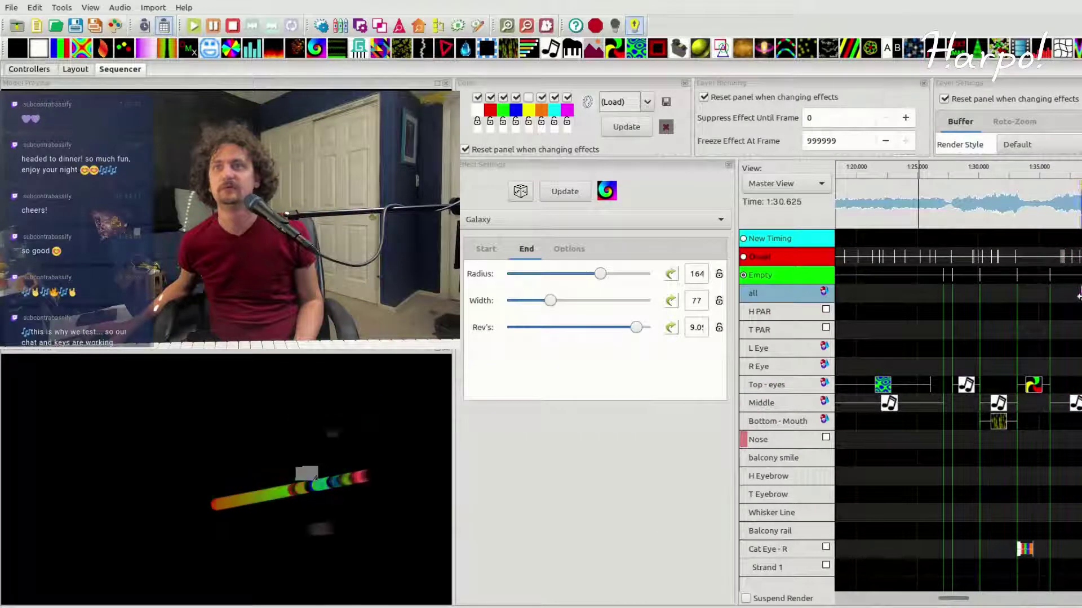
left_click(1058, 175)
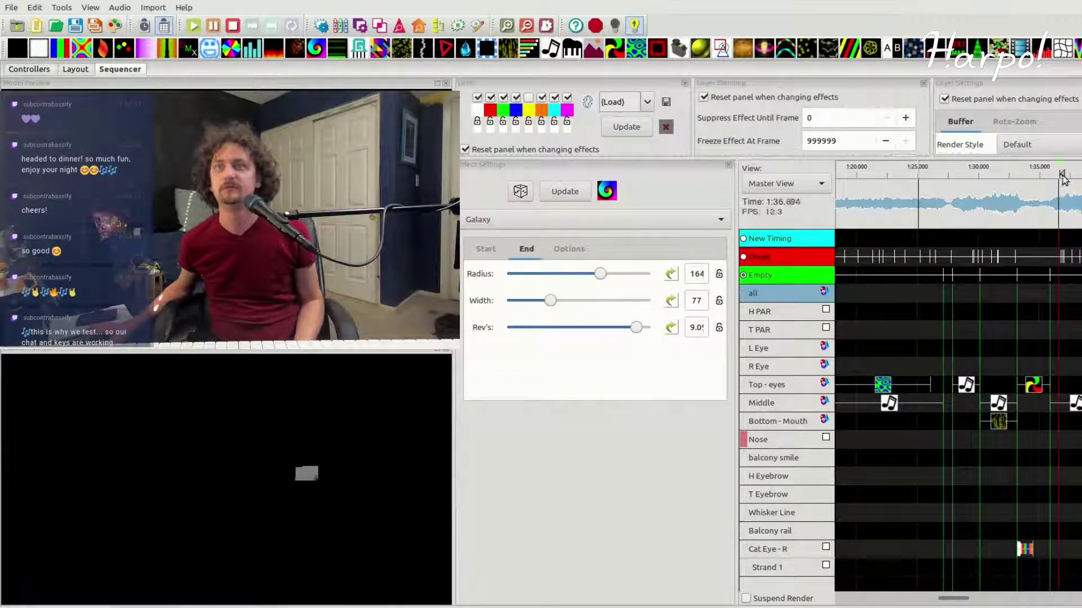
key("space")
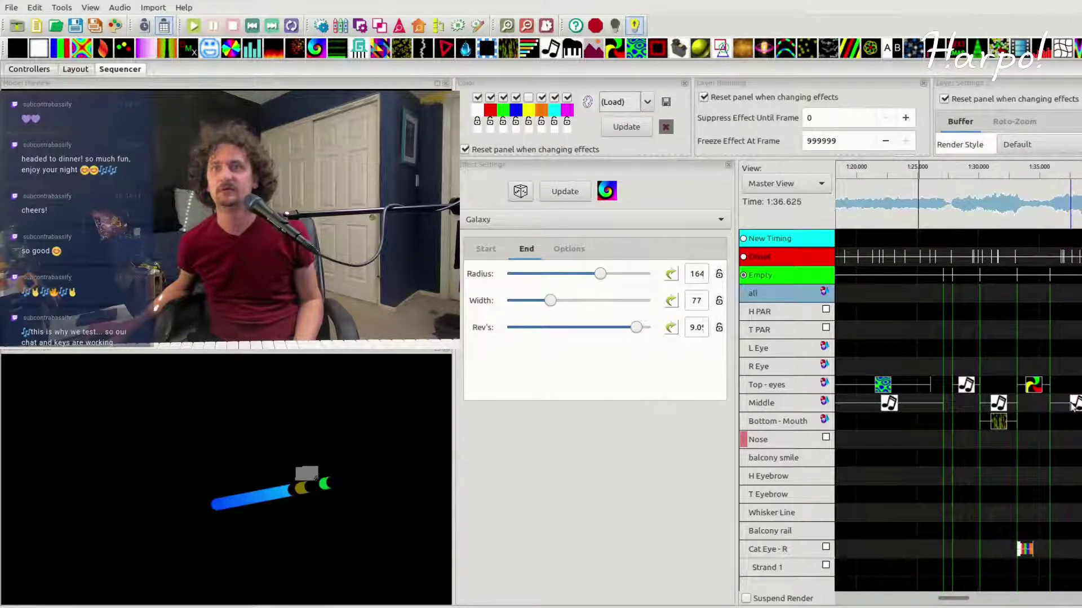
left_click(1079, 297)
key("space")
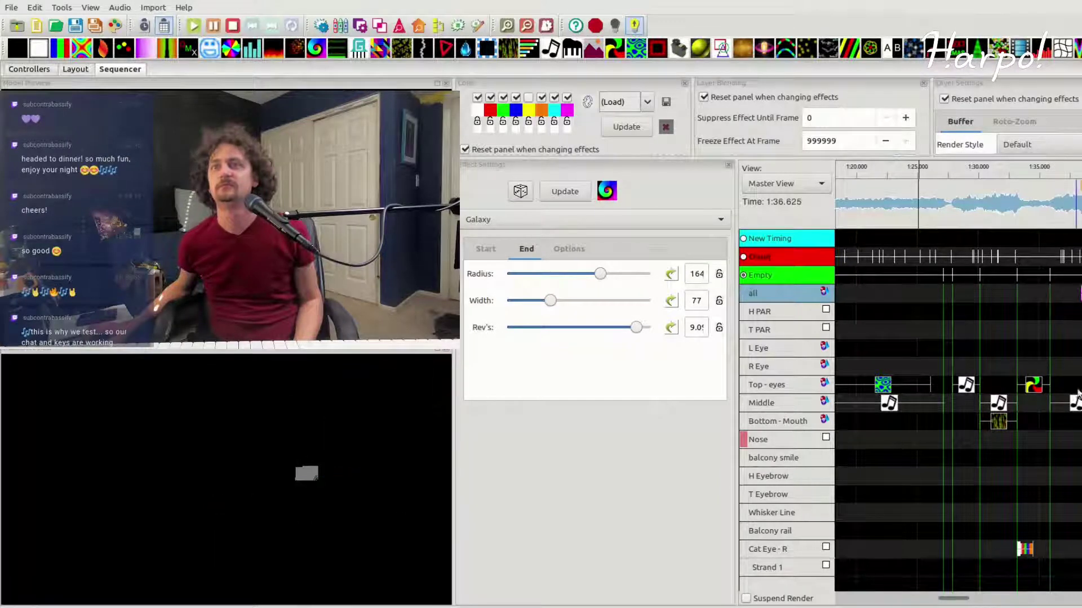
Step: Copy the Meteors effect at about 1:32 on the Bottom - Mouth row to about 1:36 and play the passage from there
left_click(1076, 403)
left_click(999, 424)
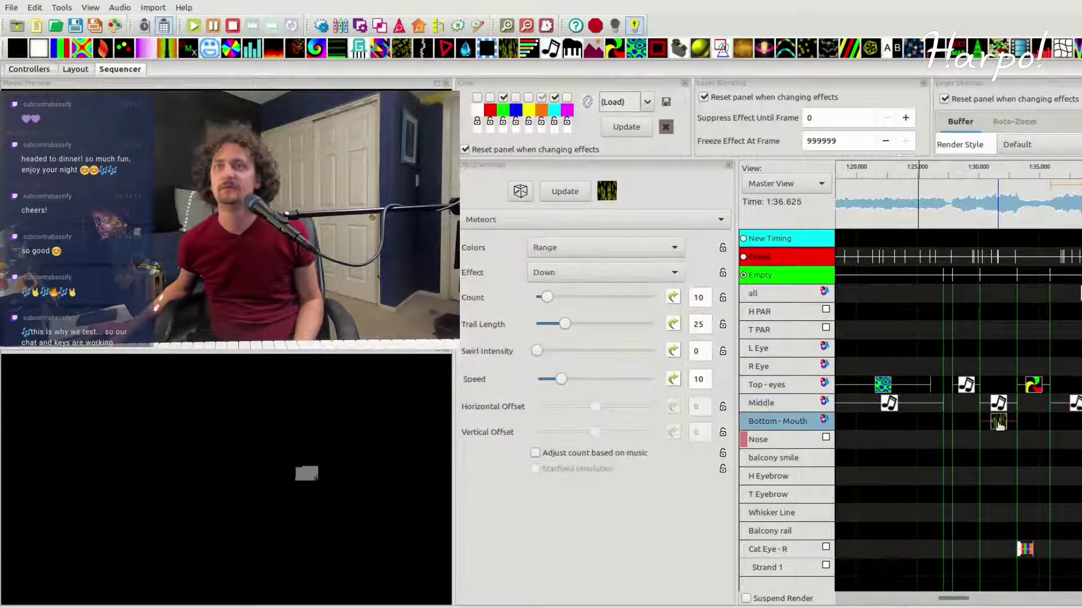
left_click(1053, 169)
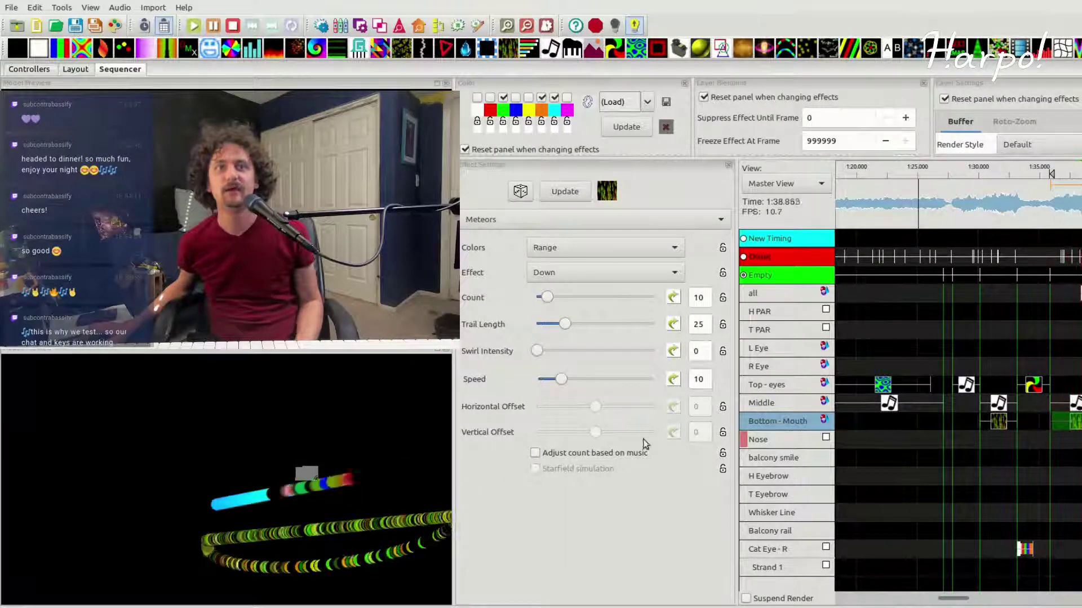
key("space")
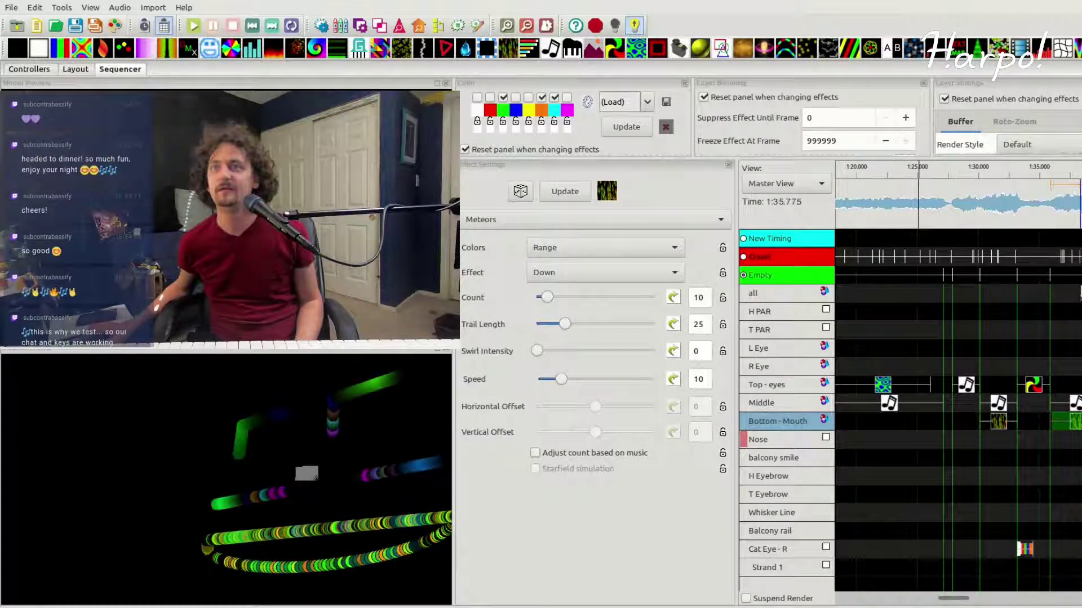
left_click(1076, 293)
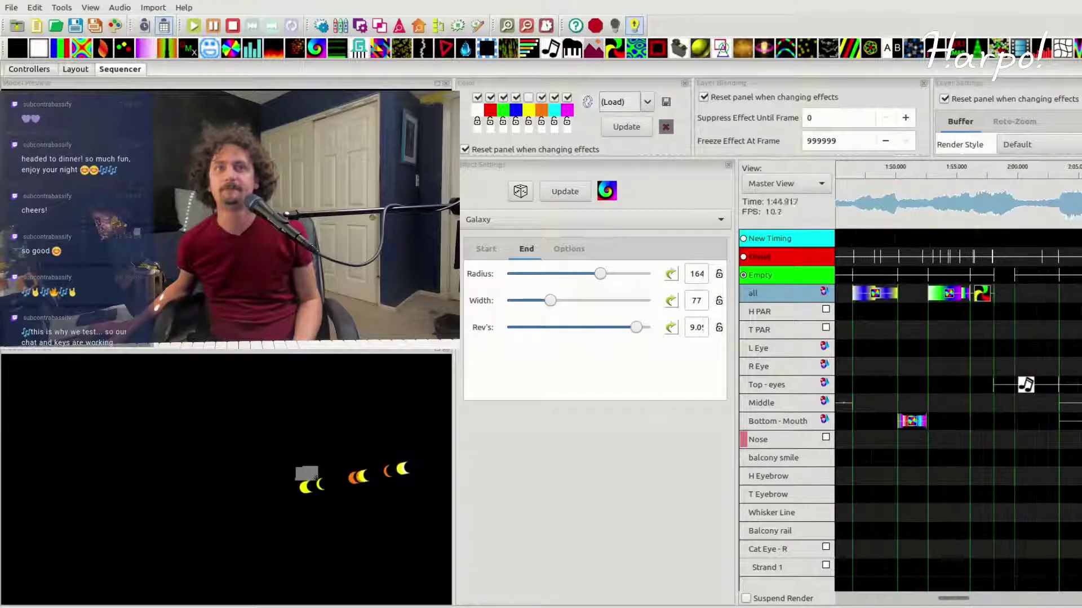
key("space")
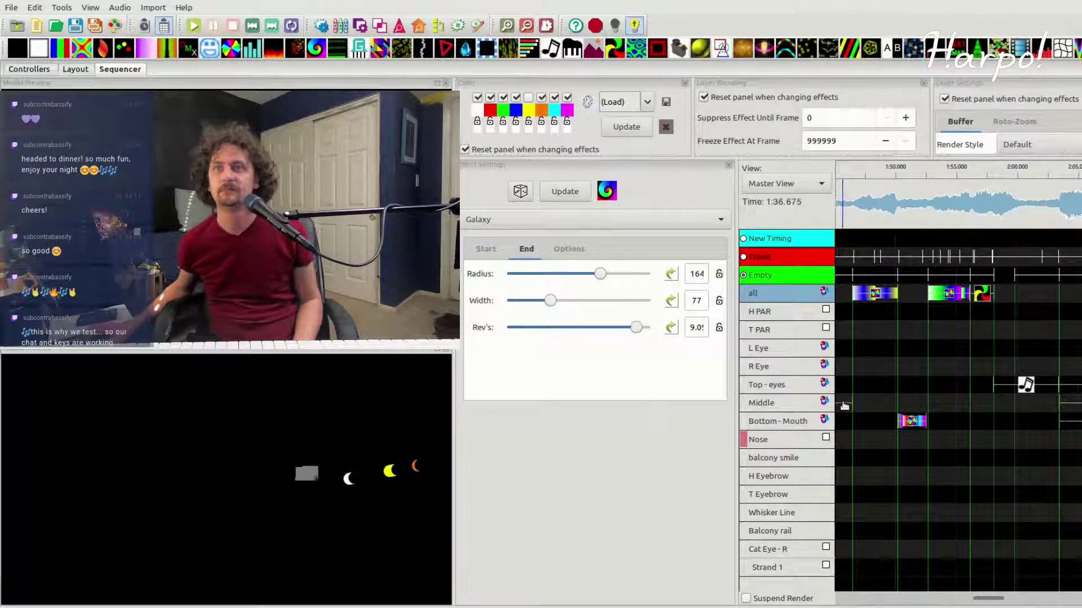
Step: Set the Music effect at about 1:41 on the Middle row to end note 100, sensitivity 92 and red, blue, yellow and orange colors
left_click(845, 404)
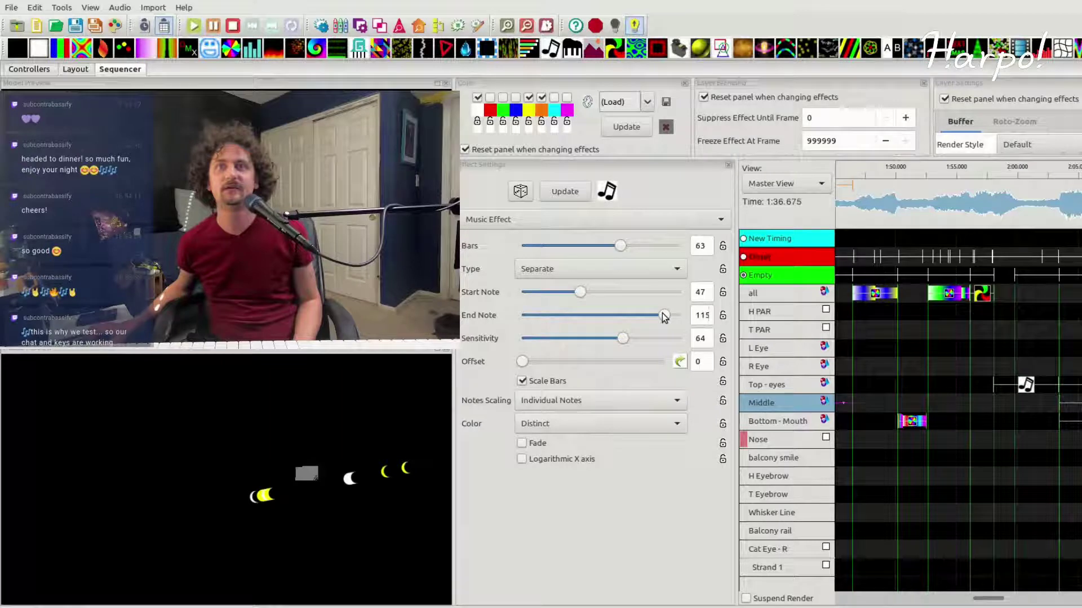
left_click_drag(664, 316, 645, 316)
left_click_drag(622, 338, 667, 339)
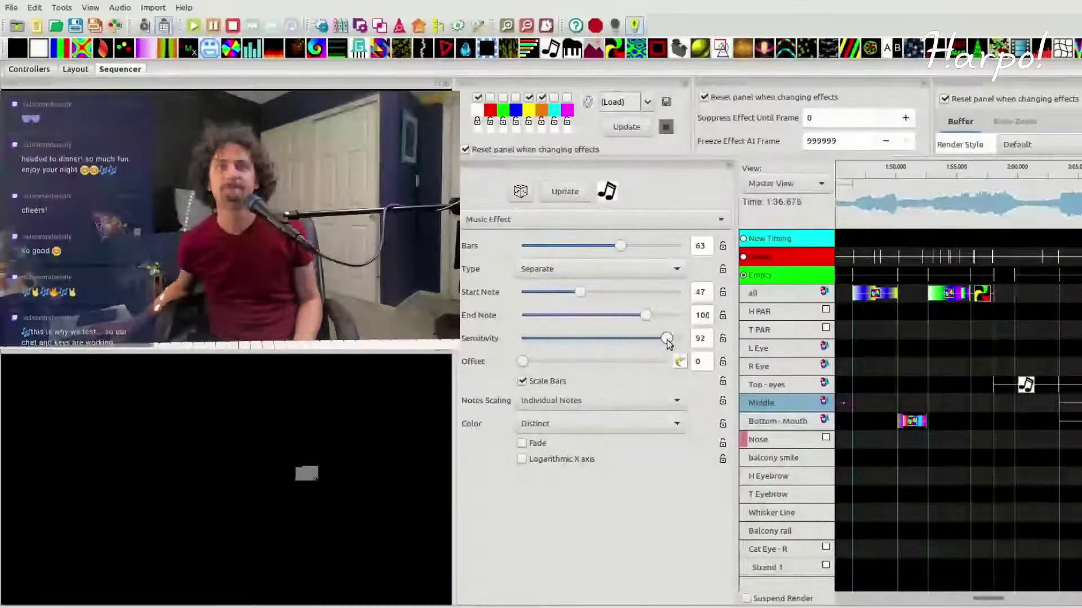
left_click(478, 99)
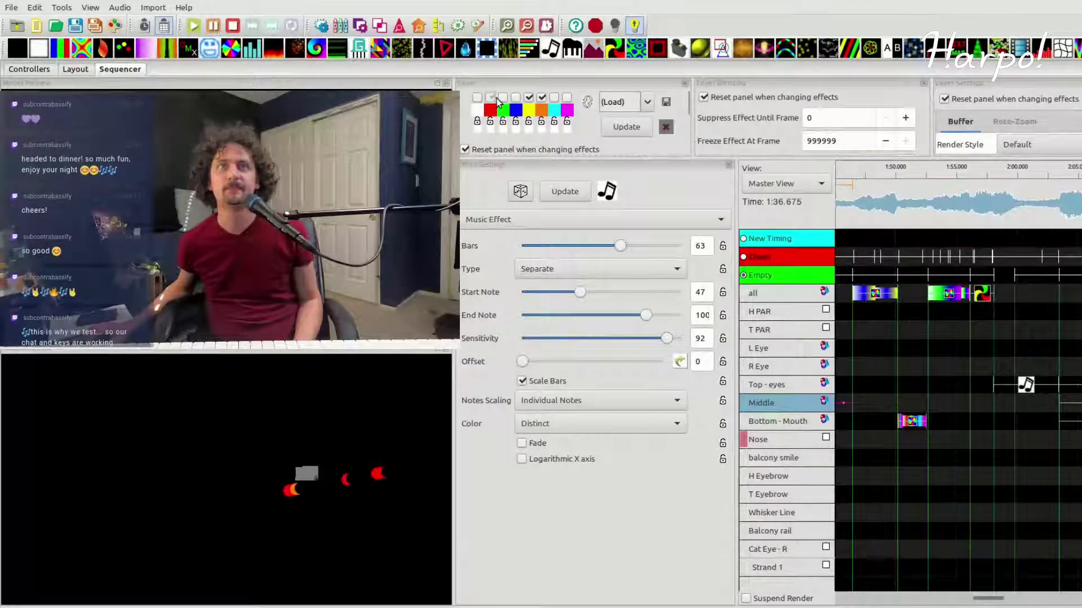
left_click(491, 98)
left_click(515, 99)
Step: Give the Middle row's Music effect at about 1:41 offset 5, All Notes scaling, Blend color, fading and 25 bars
left_click_drag(522, 361, 528, 361)
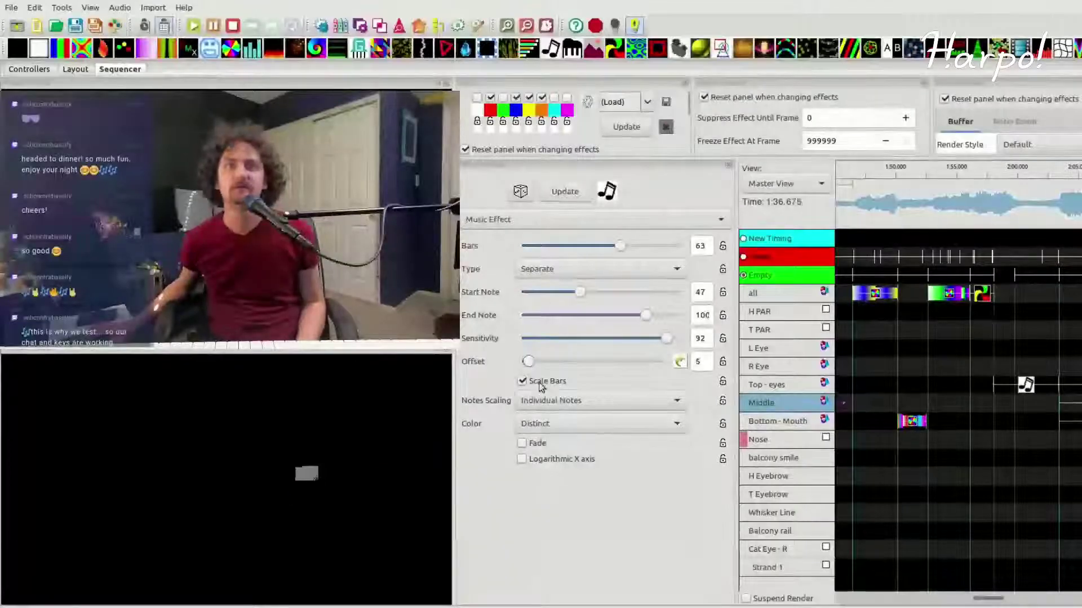
left_click(551, 402)
left_click(552, 414)
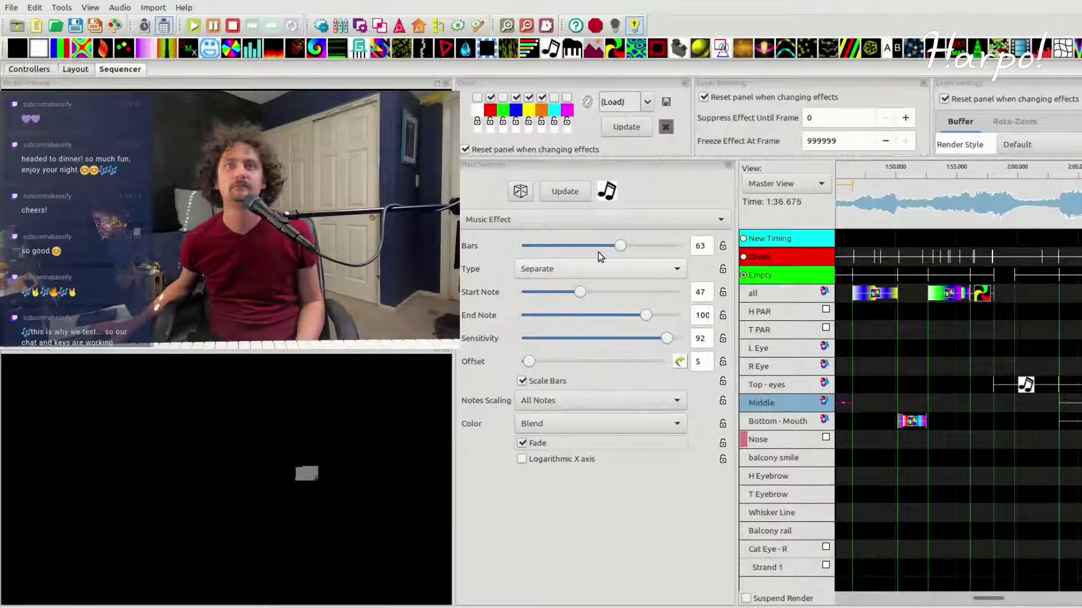
Step: Play the sequence from about 1:25 and again from about 1:31 to review the retuned effects
left_click(932, 372)
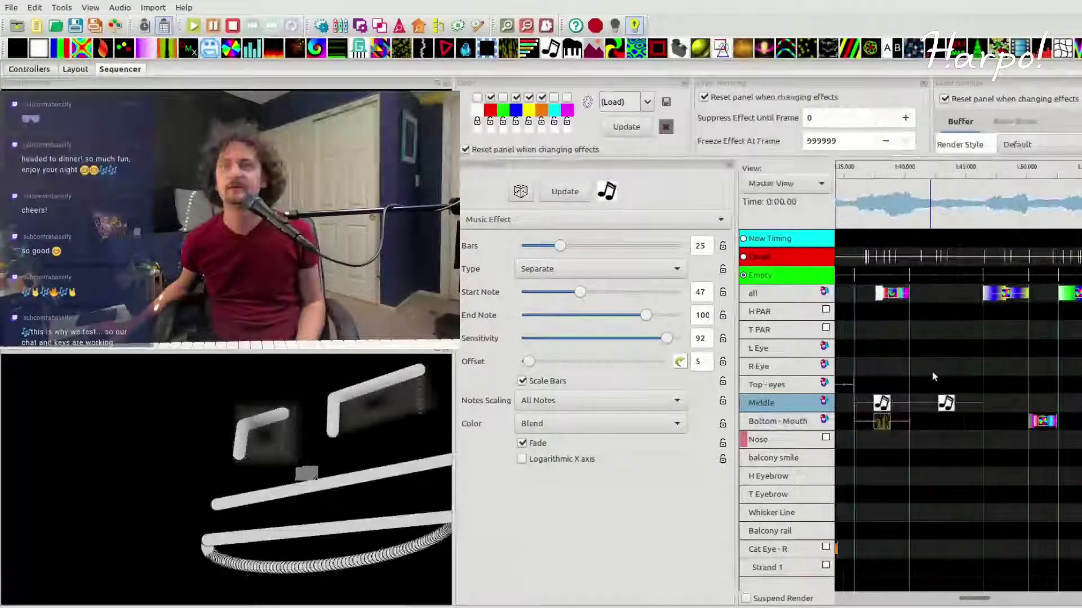
left_click(899, 187)
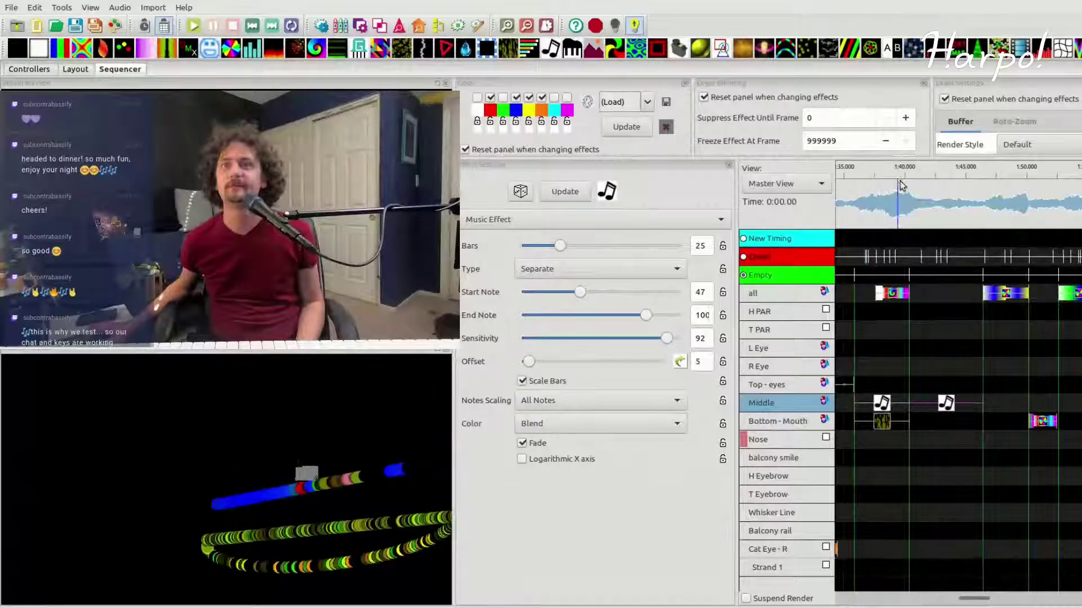
key("space")
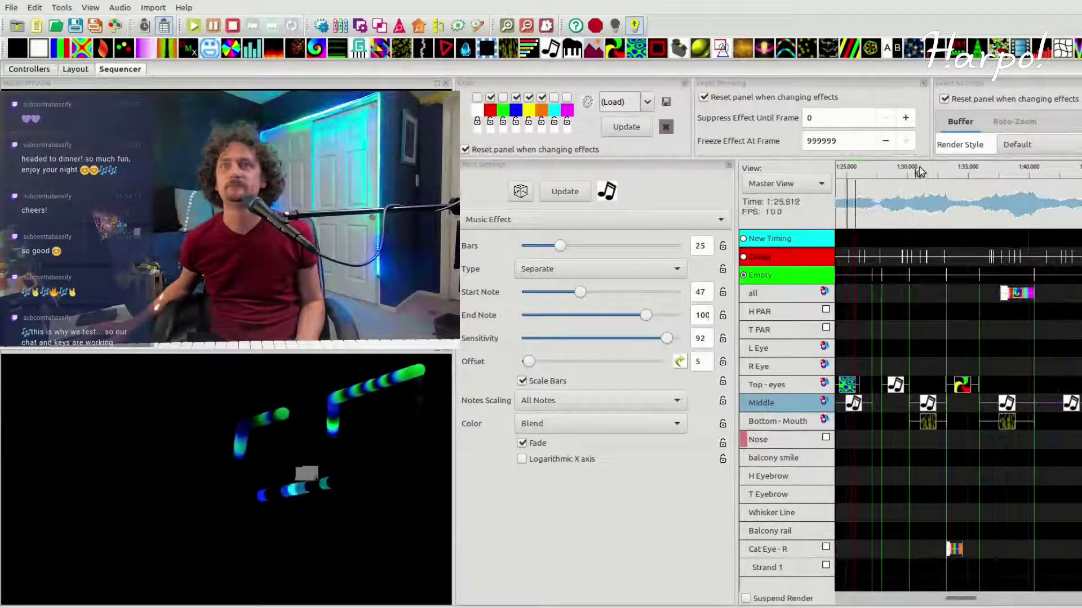
left_click(927, 174)
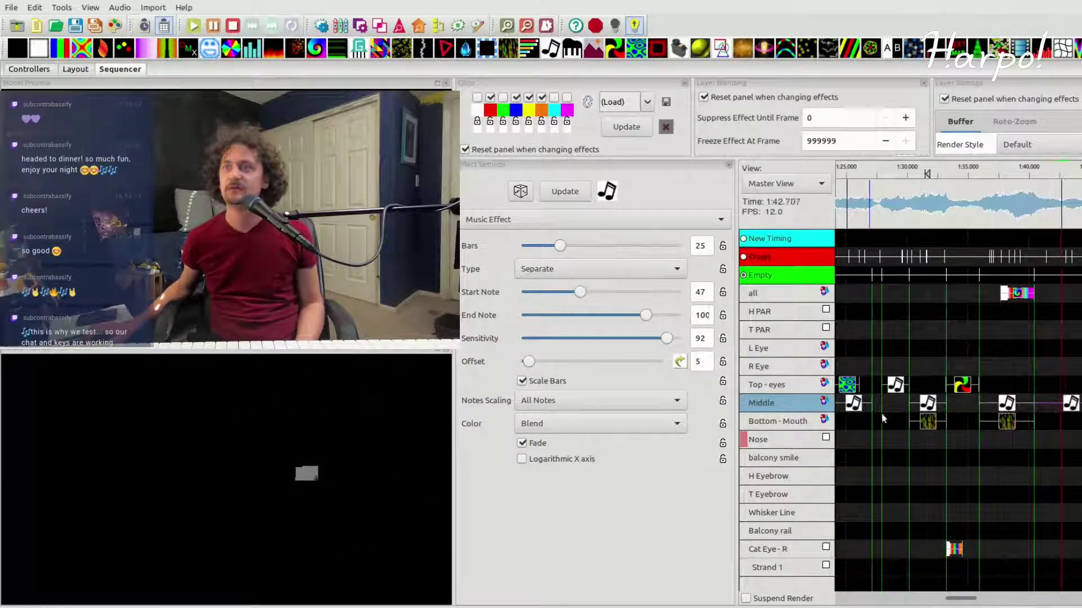
key("space")
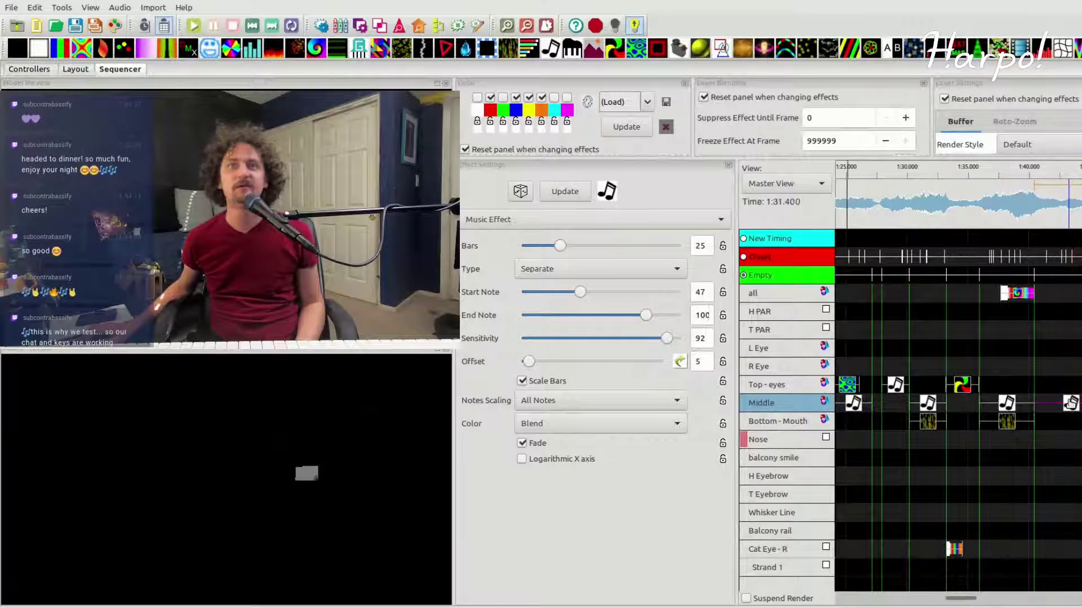
Step: Randomize the Middle row's Music effect at about 1:41 twice and move it up to the Top - eyes row
left_click(518, 192)
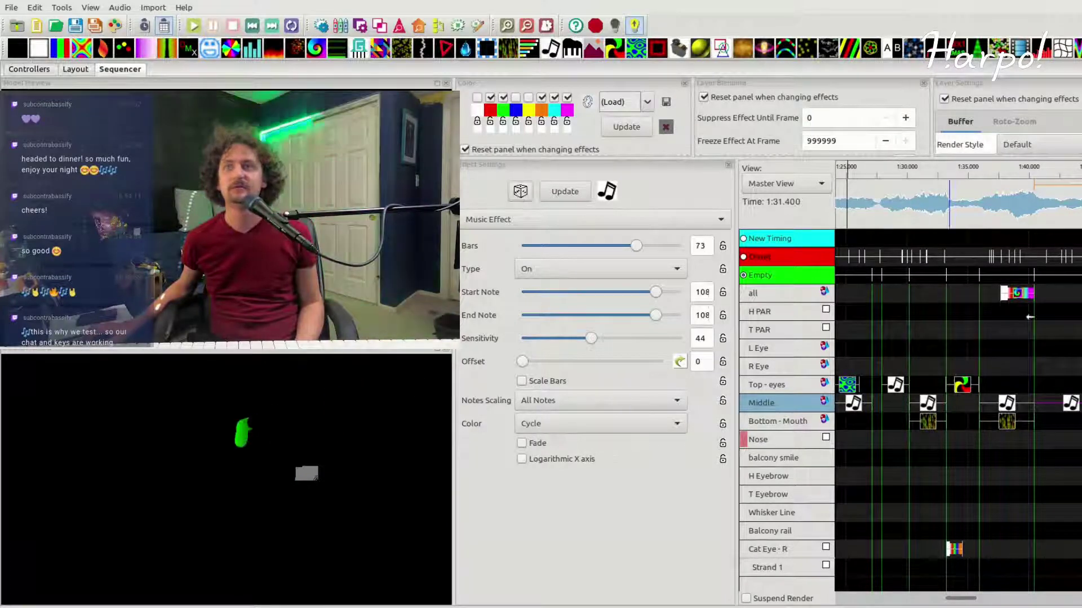
left_click(519, 192)
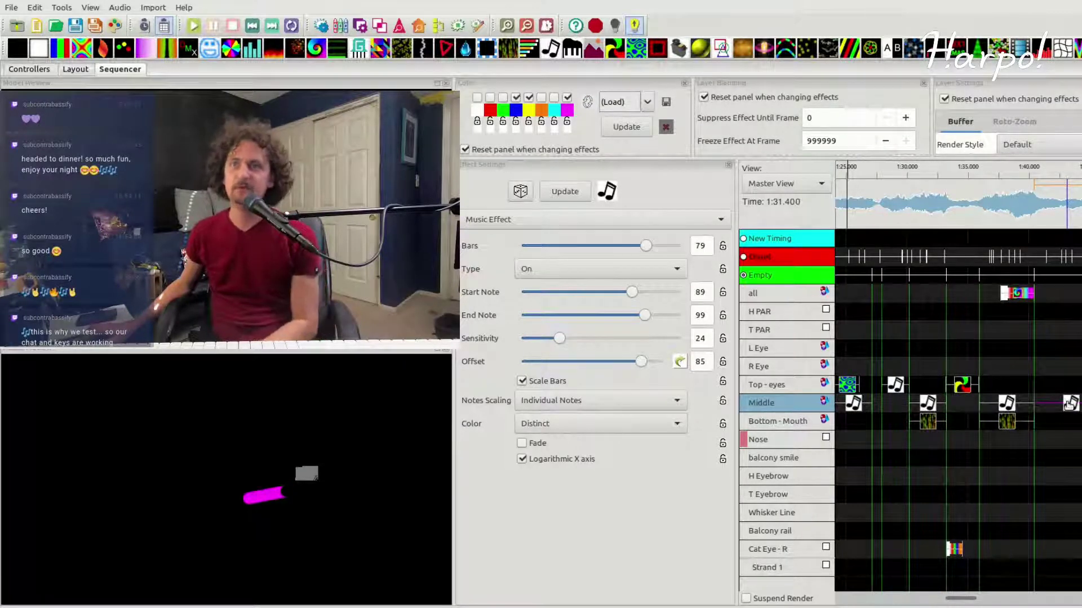
left_click_drag(1069, 404, 1067, 388)
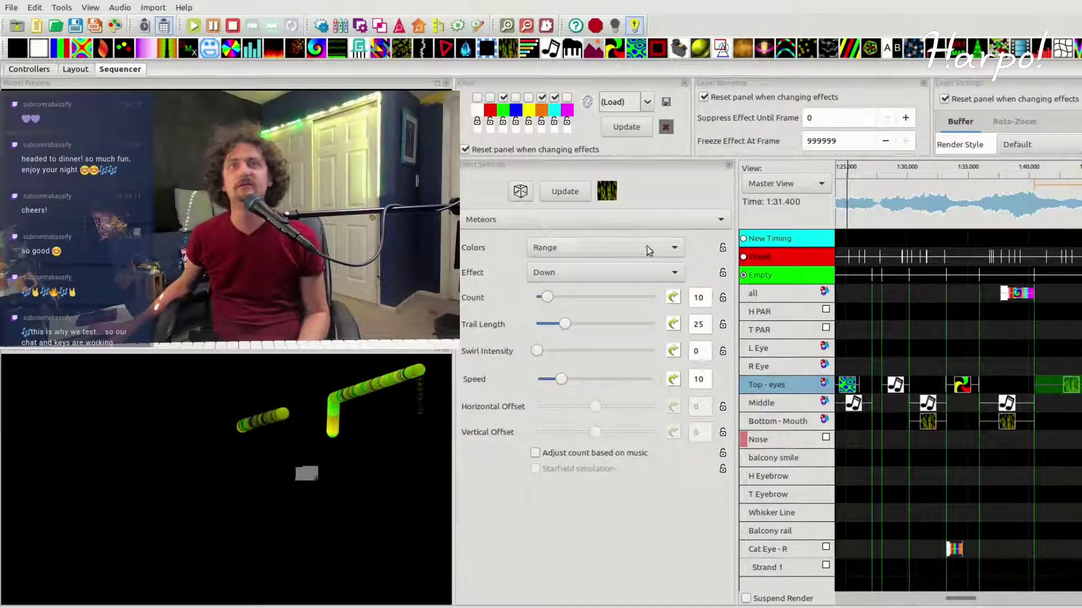
Step: Change the Top - eyes row's effect at about 1:41 to Life with 6 cells to start, type 1 and speed 27
scroll(600, 222, "up", 1)
scroll(602, 225, "up", 2)
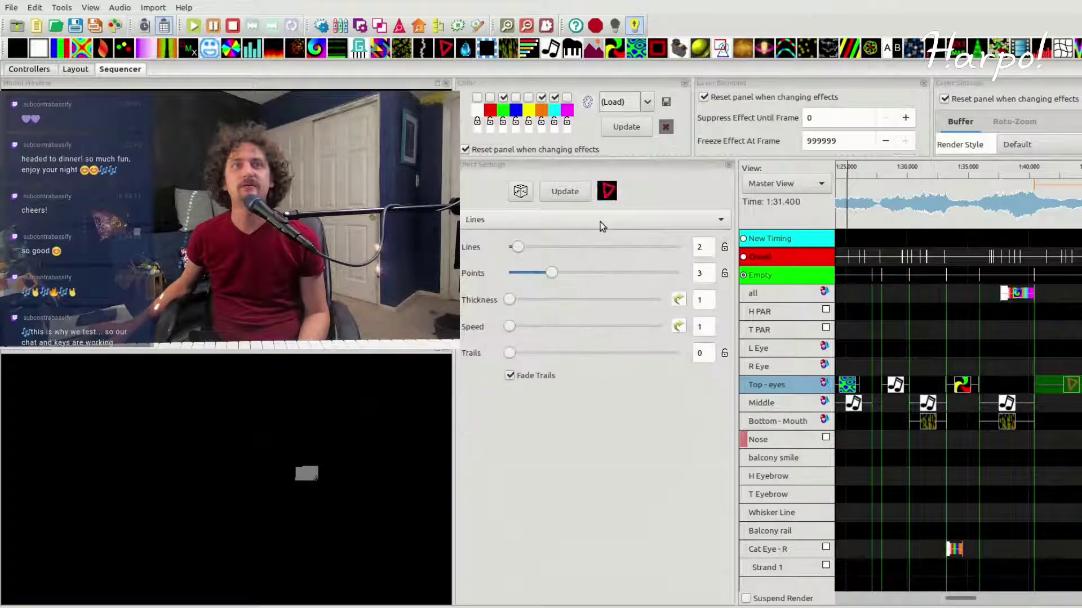
scroll(600, 222, "up", 2)
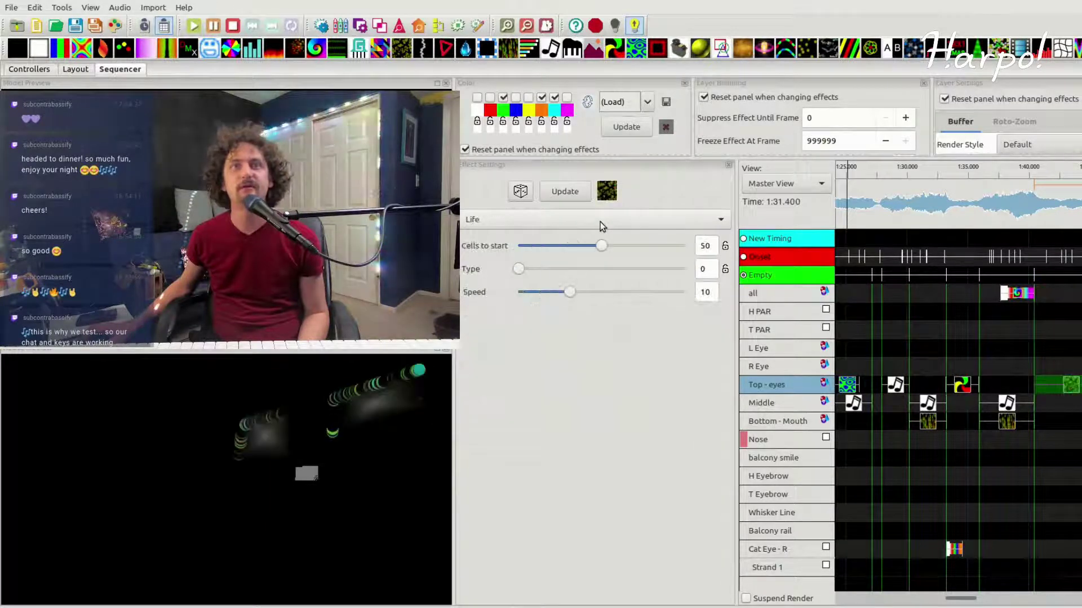
left_click_drag(601, 246, 524, 246)
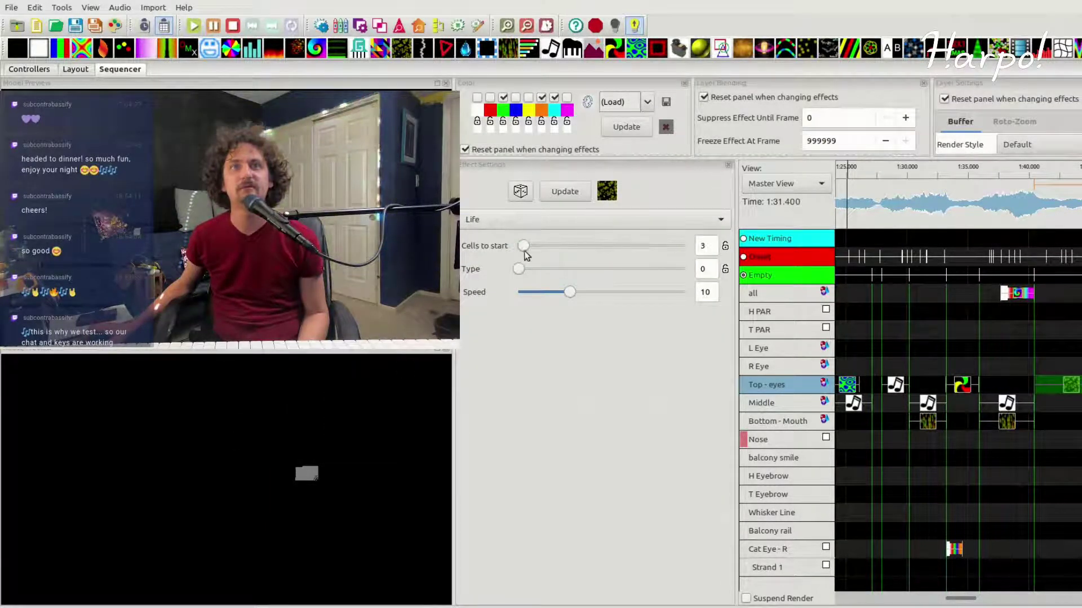
left_click(560, 269)
left_click_drag(570, 292, 668, 297)
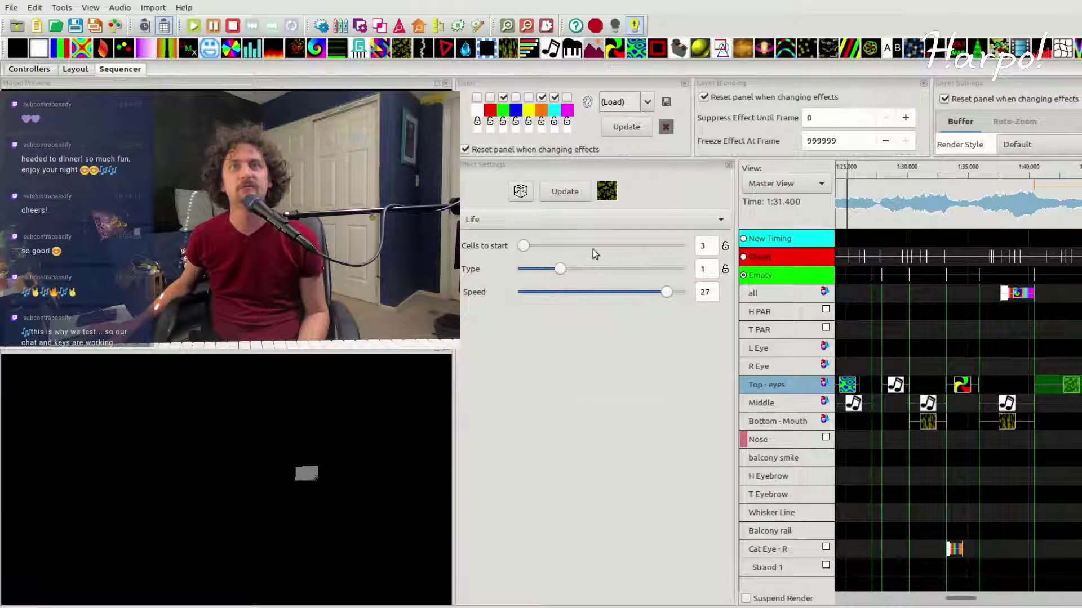
left_click_drag(593, 249, 554, 246)
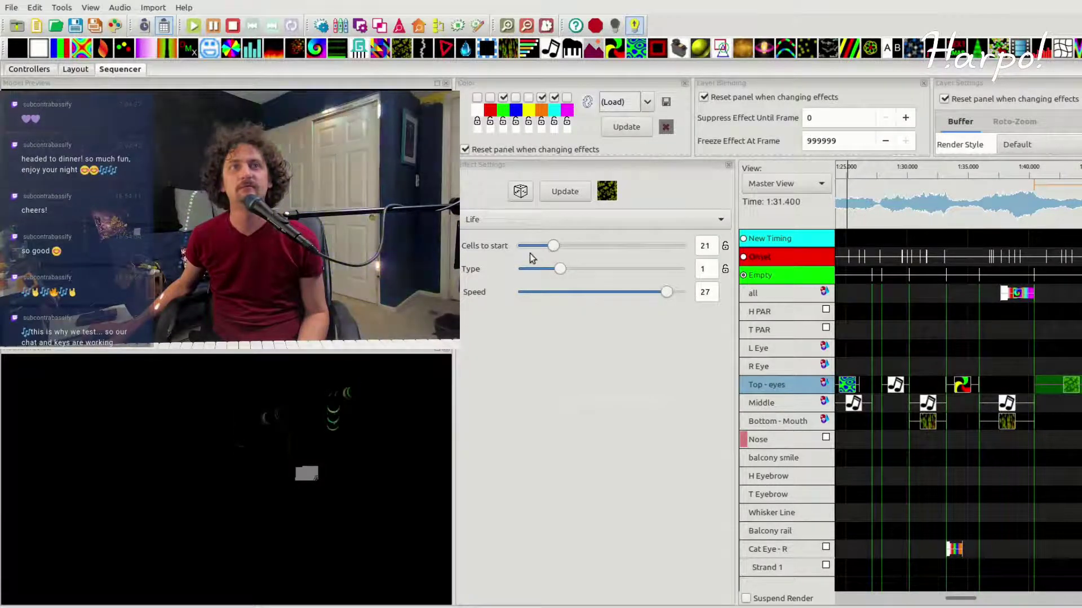
left_click(528, 245)
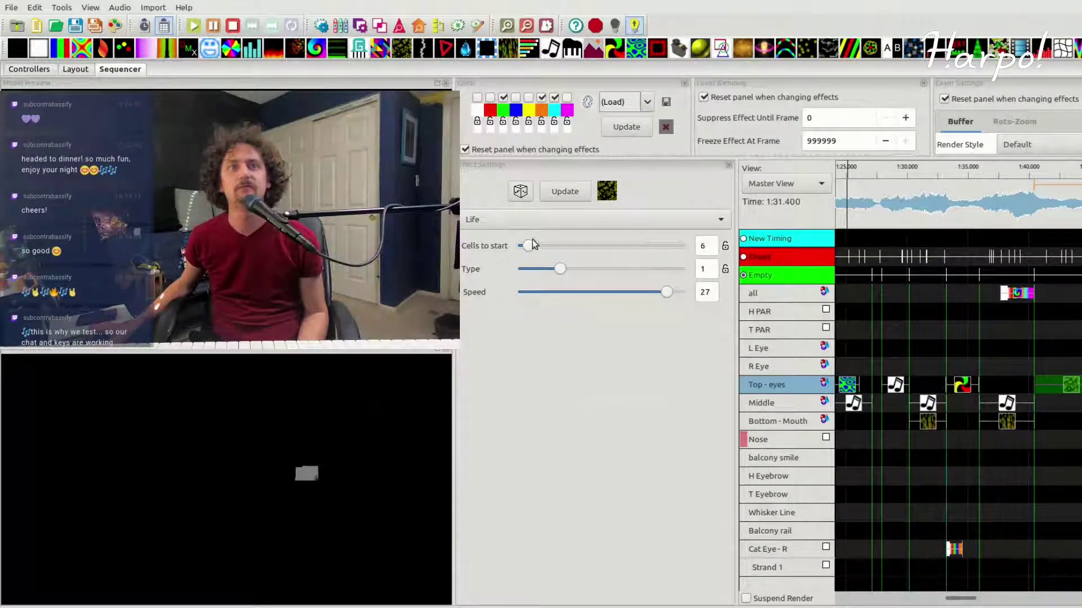
Step: Change the Top - eyes row's effect at about 1:41 to Kaleidoscope with Center X 20 and read its layer blending note
scroll(528, 219, "up", 1)
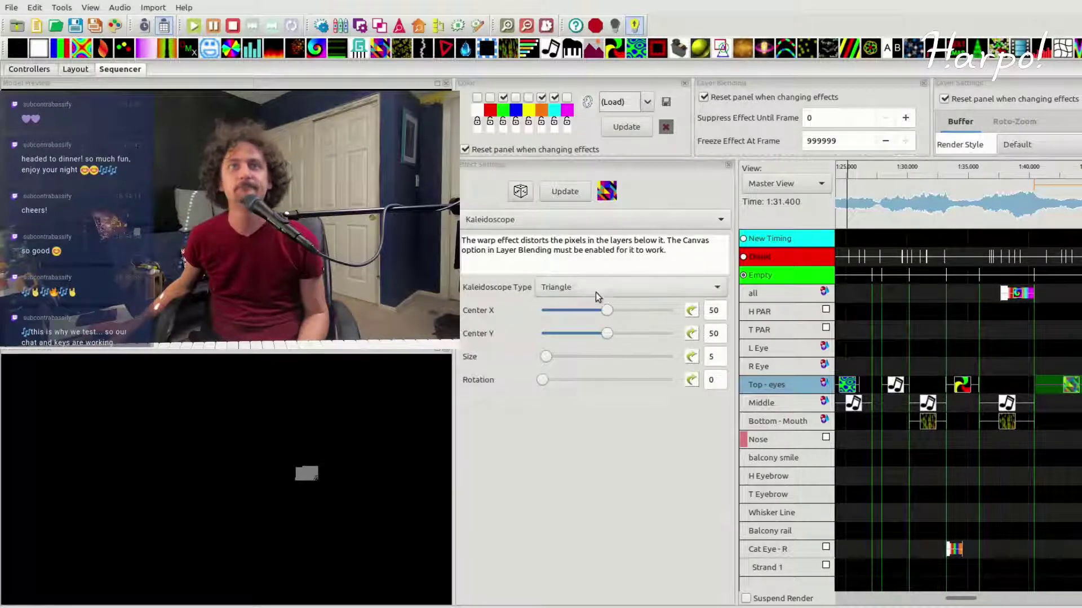
left_click(570, 312)
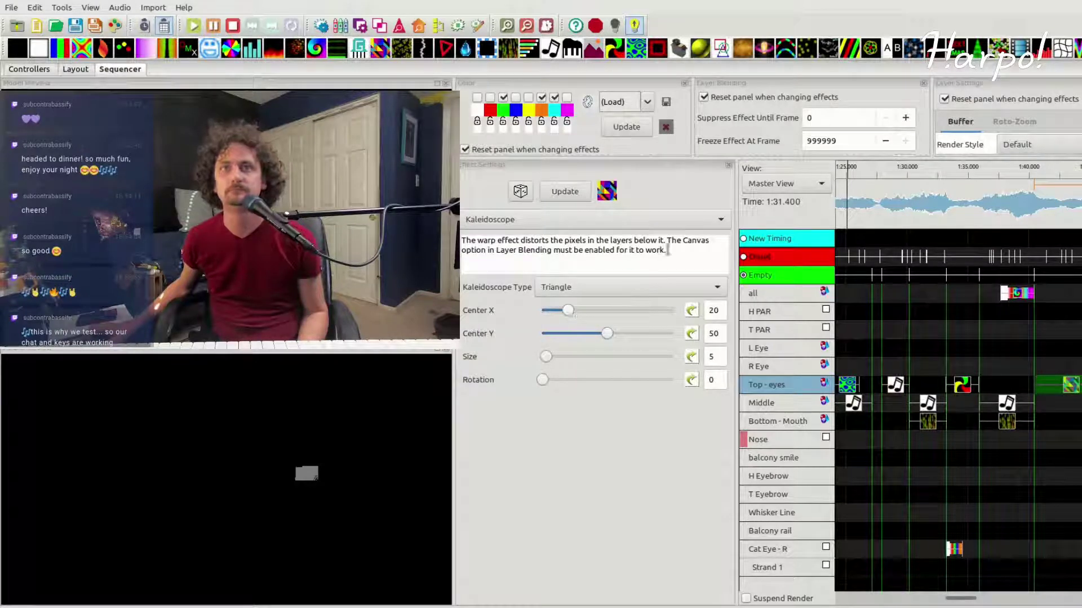
triple_click(685, 242)
left_click(644, 251)
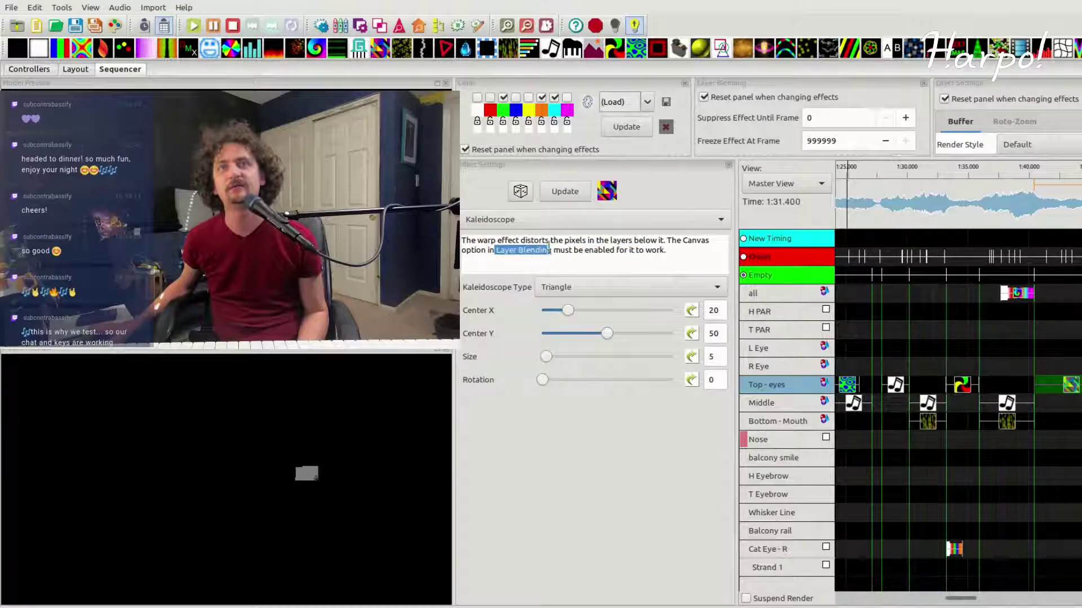
Step: Reselect the Kaleidoscope effect on the Top - eyes row and play the passage from about 1:41
left_click(758, 293)
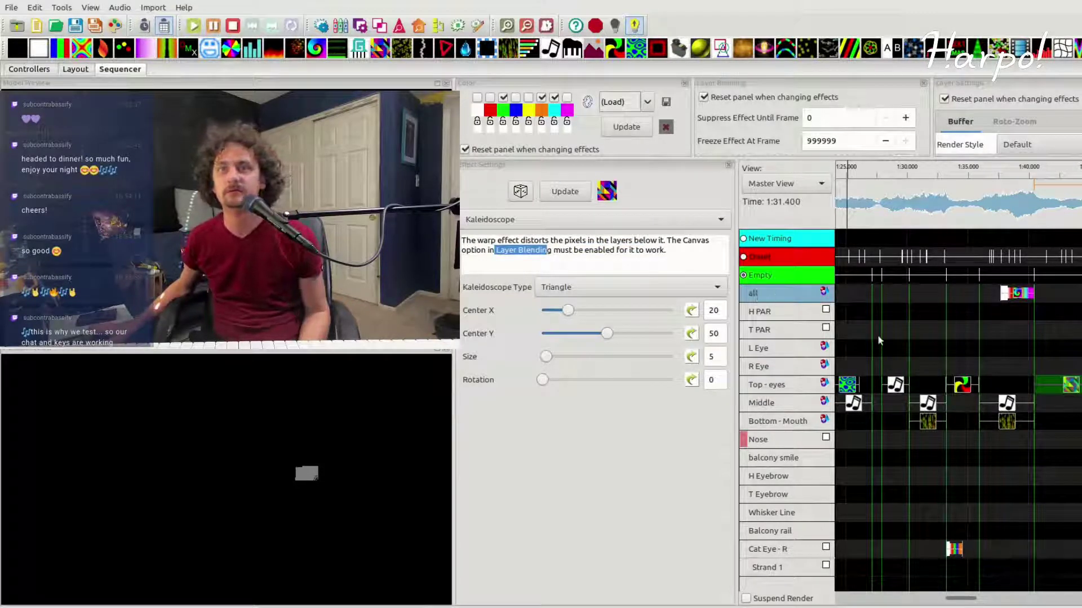
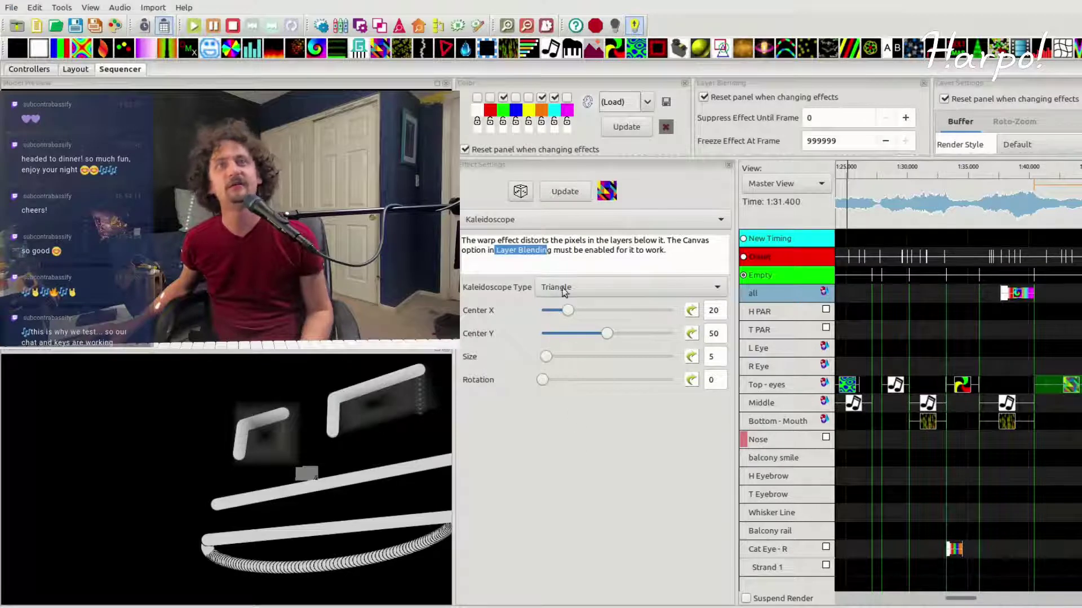
scroll(570, 213, "up", 2)
scroll(570, 217, "up", 1)
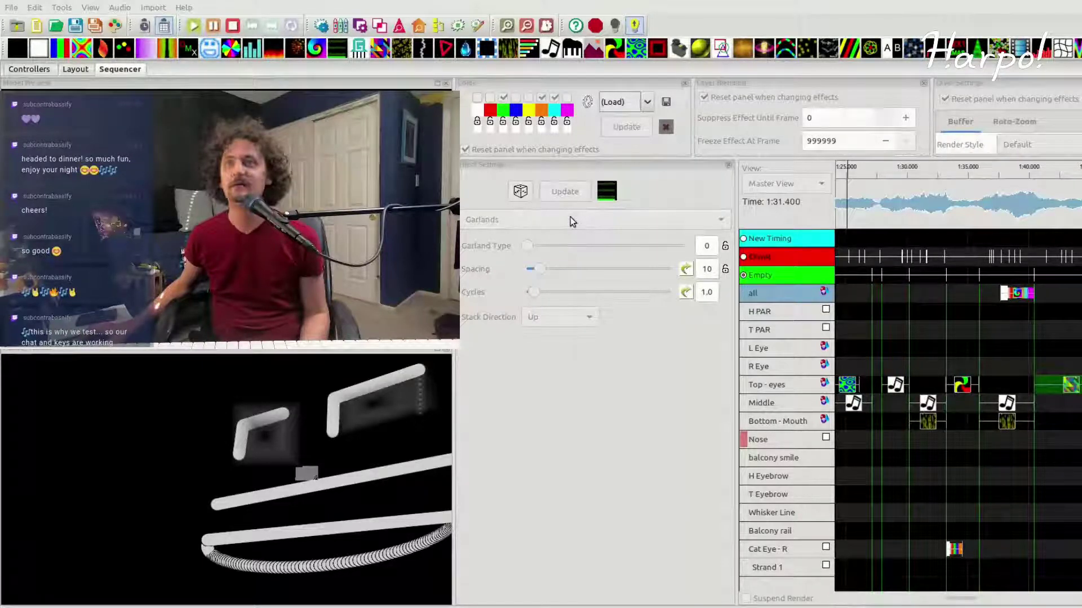
left_click(1070, 385)
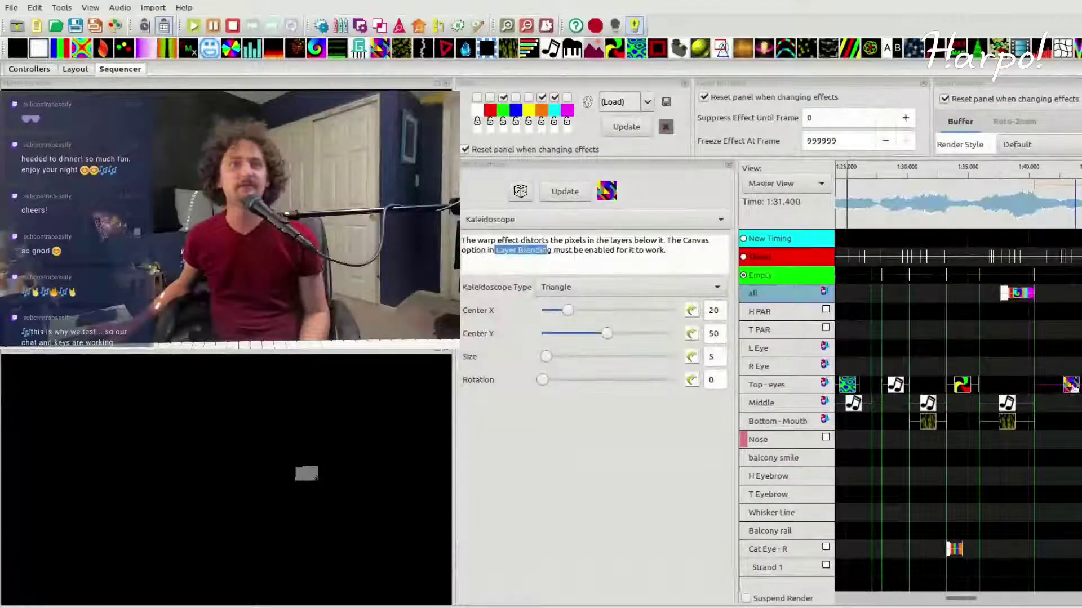
left_click(1038, 181)
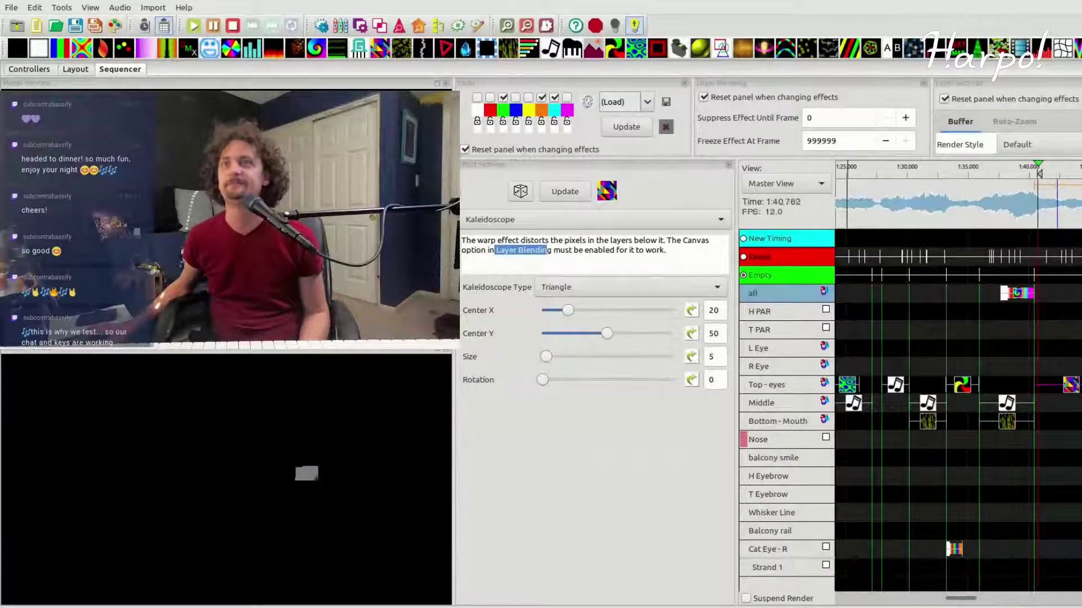
Step: Change the Top - eyes row's effect at about 1:41 to Galaxy, randomize its settings and play the passage
left_click(520, 191)
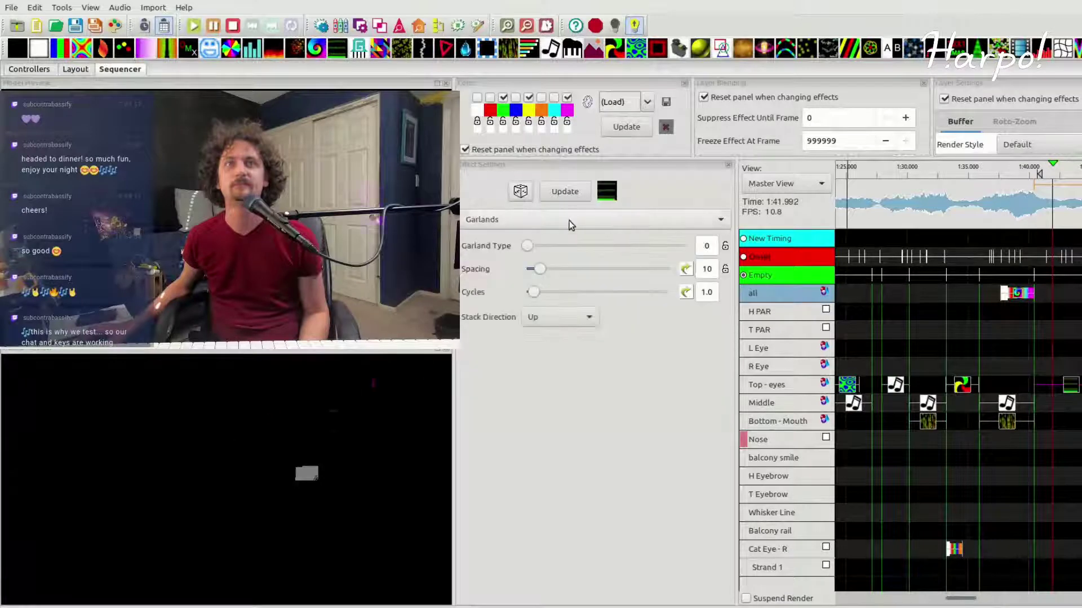
left_click(520, 192)
left_click(520, 191)
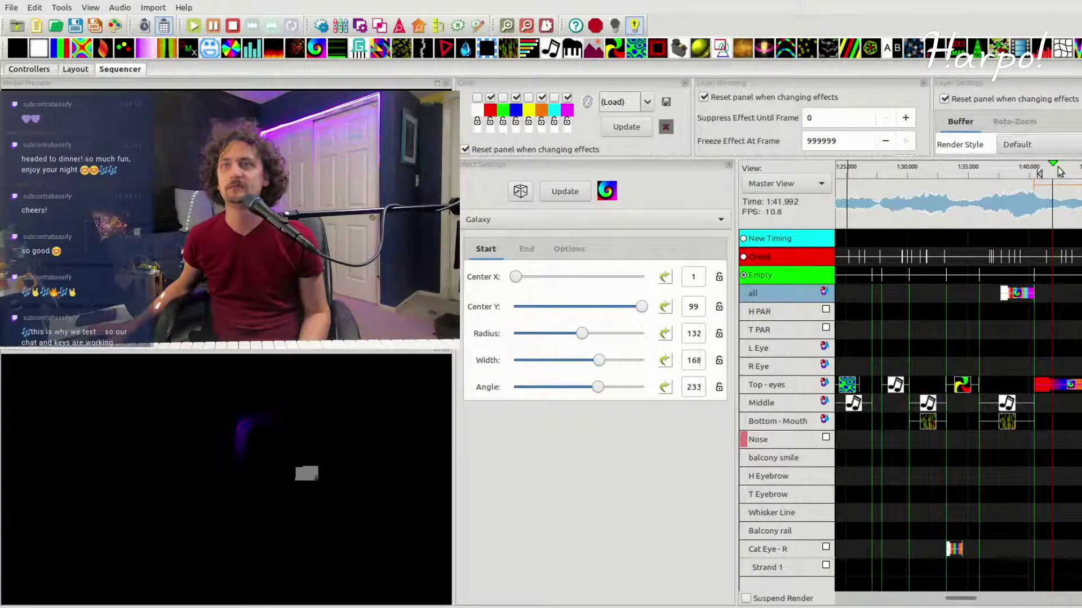
left_click(1043, 167)
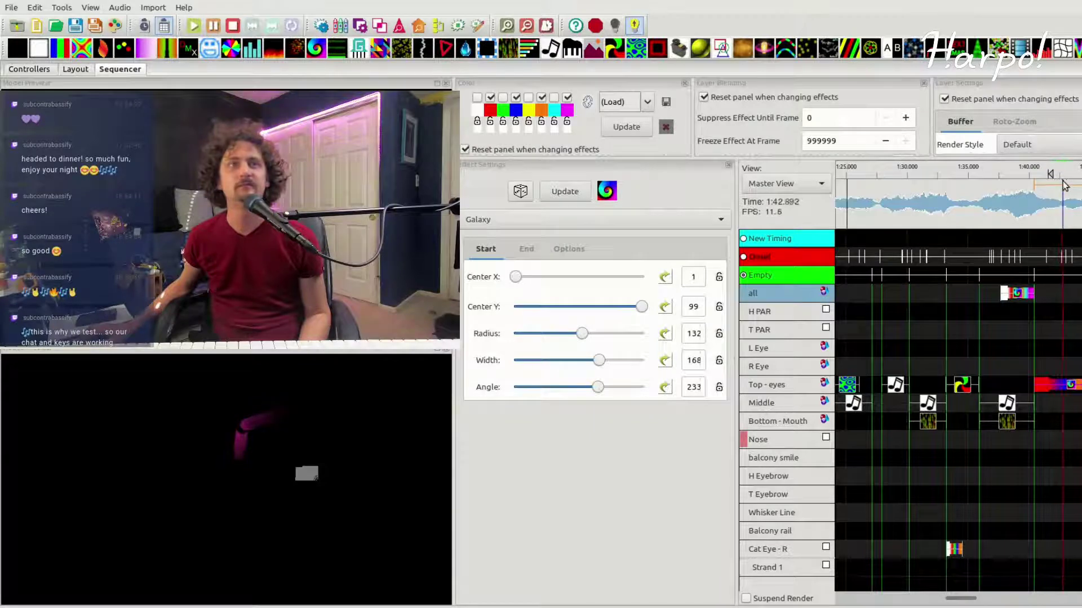
Step: Set the Galaxy effect's start values to Center Y 20, radius 60, width 248 and angle 105, and update the effect
left_click(540, 307)
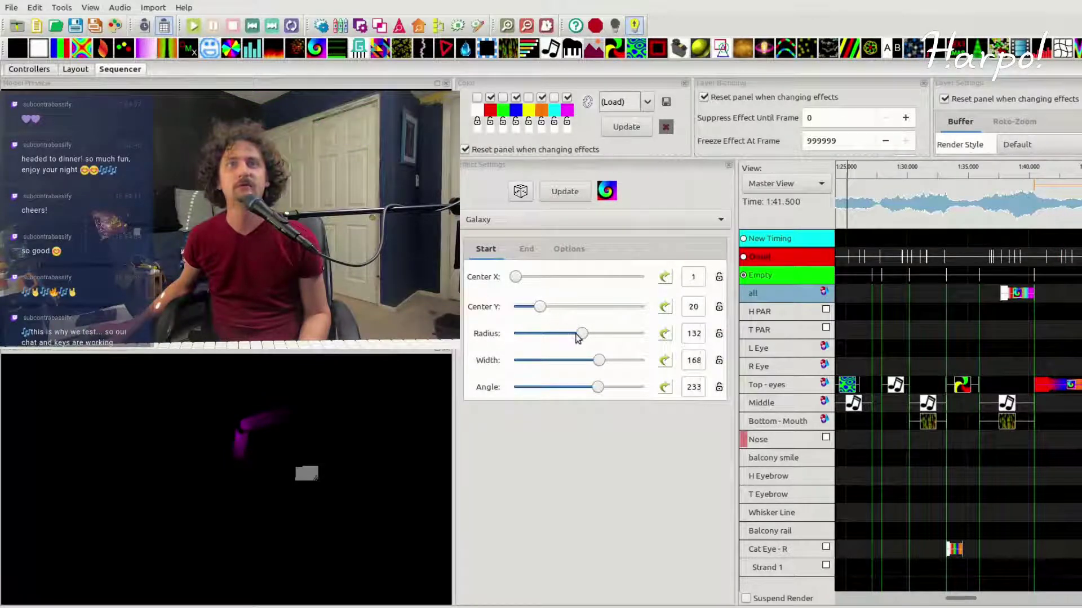
left_click_drag(578, 335, 545, 335)
left_click(551, 362)
left_click(552, 388)
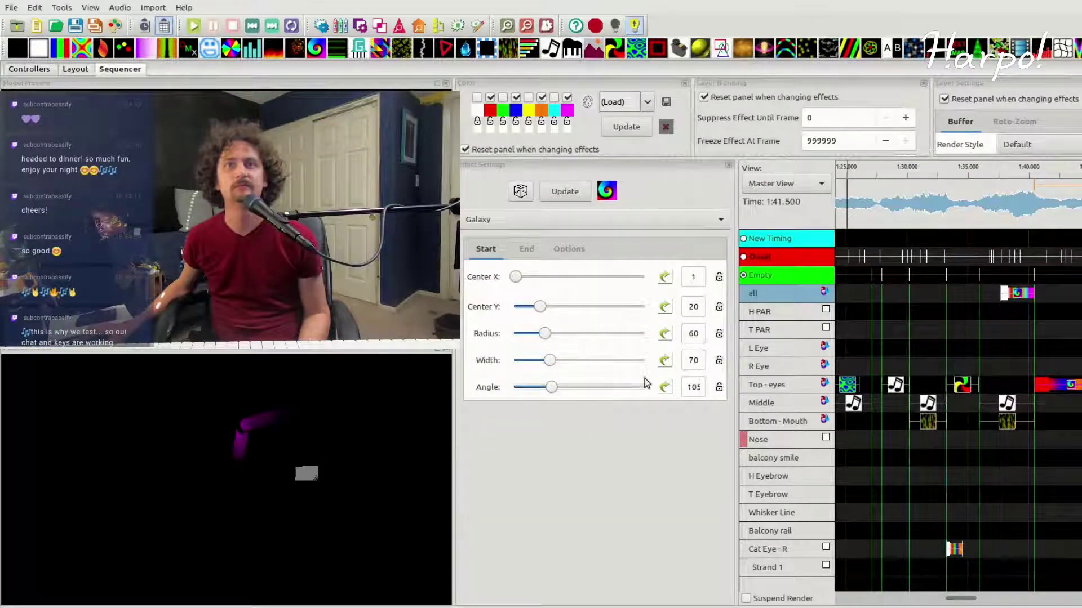
left_click(640, 361)
left_click(564, 192)
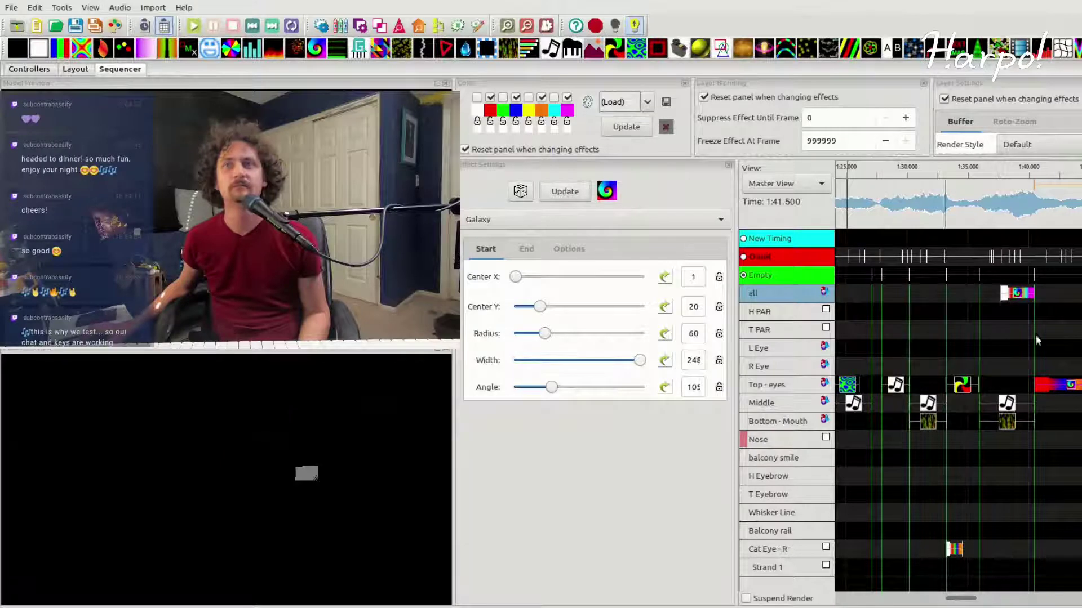
Step: Randomize the Top - eyes row's Galaxy effect at about 1:41 repeatedly, and delete it
left_click(1042, 387)
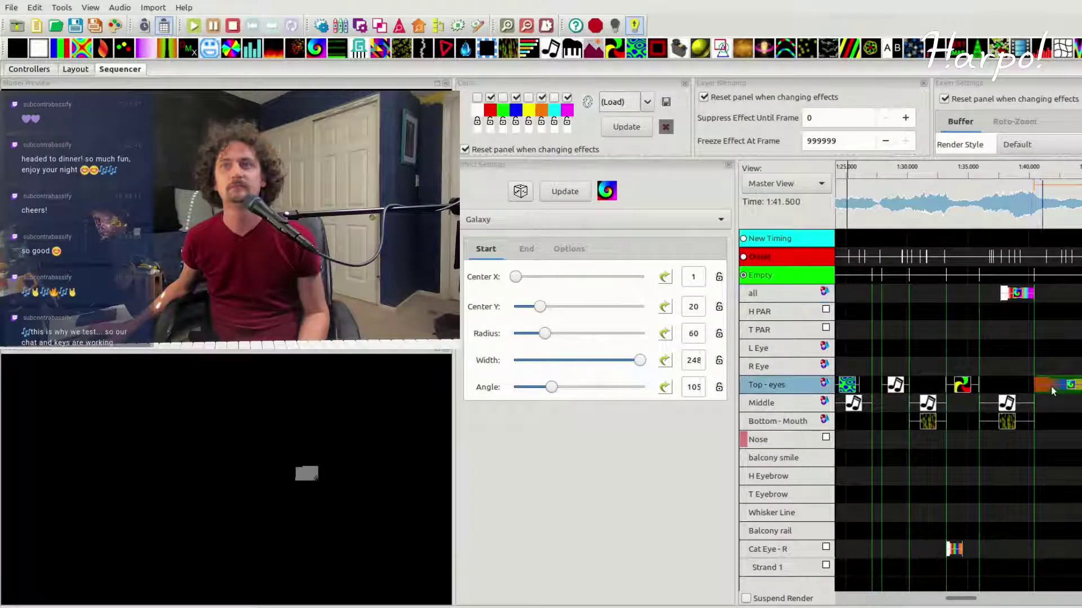
left_click_drag(540, 277, 506, 282)
left_click(520, 191)
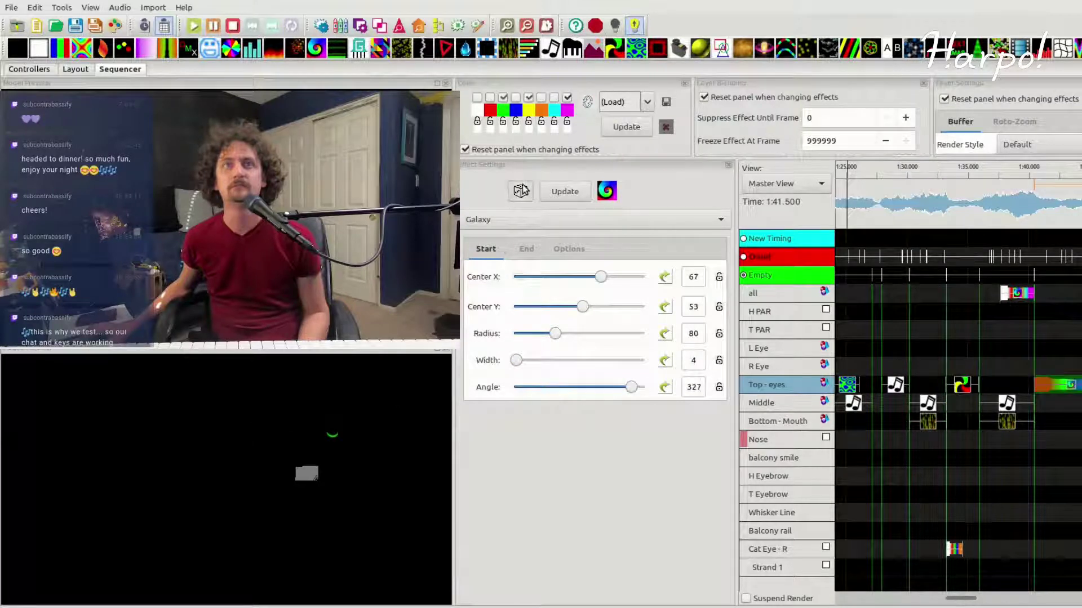
left_click(521, 191)
left_click(521, 191)
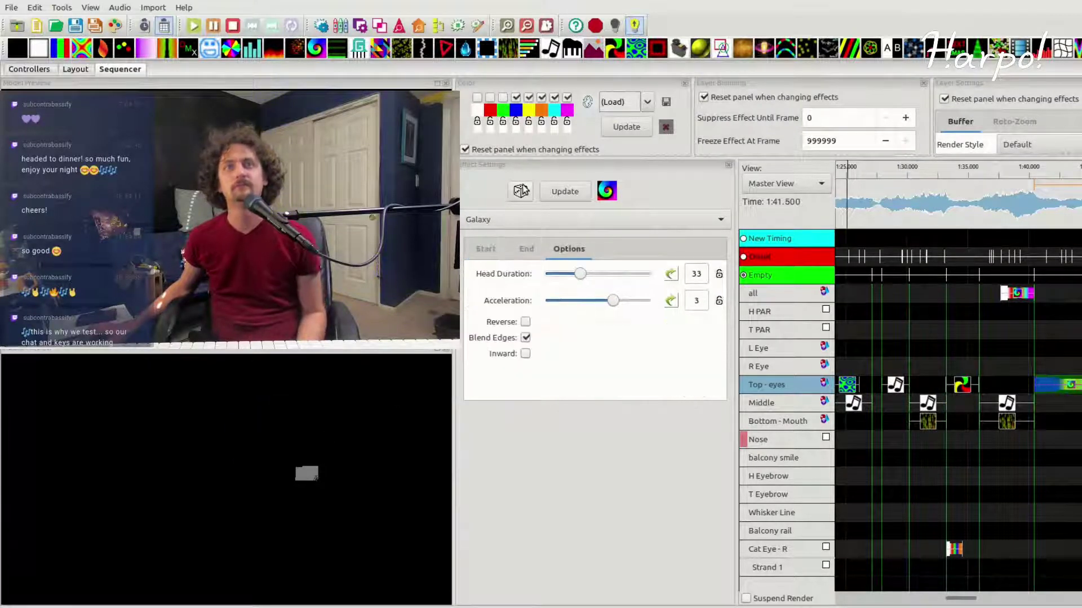
left_click(520, 191)
left_click(521, 191)
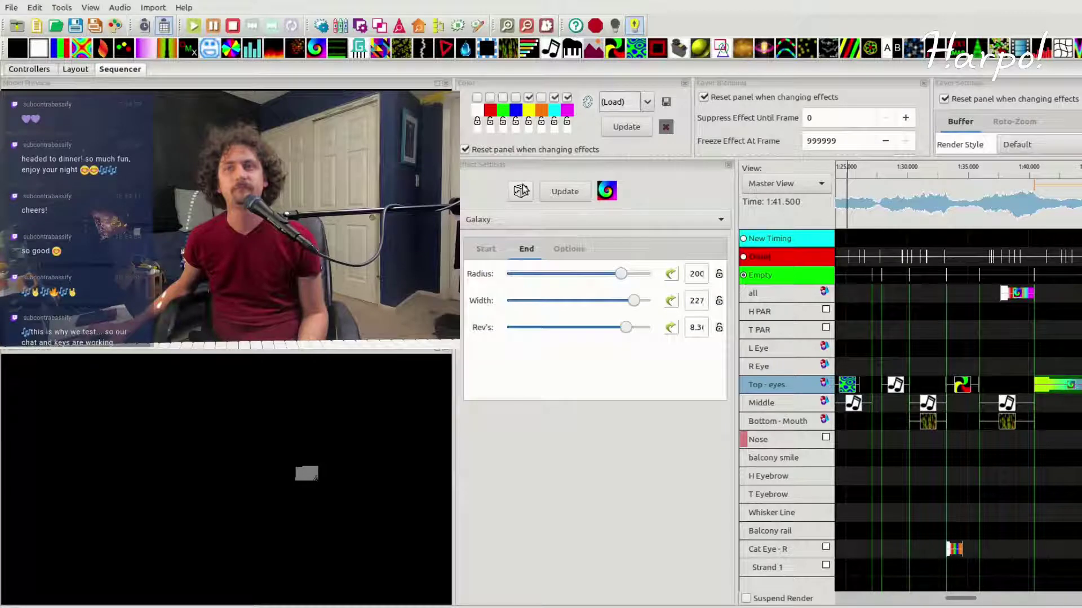
left_click(521, 190)
left_click(521, 191)
left_click(521, 191)
left_click(520, 191)
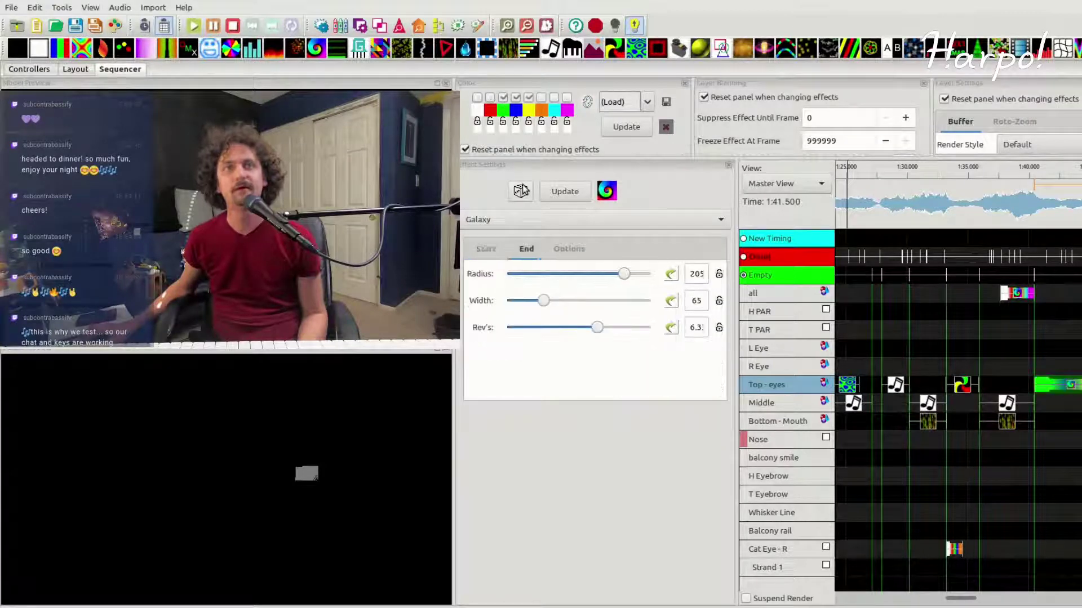
left_click(520, 191)
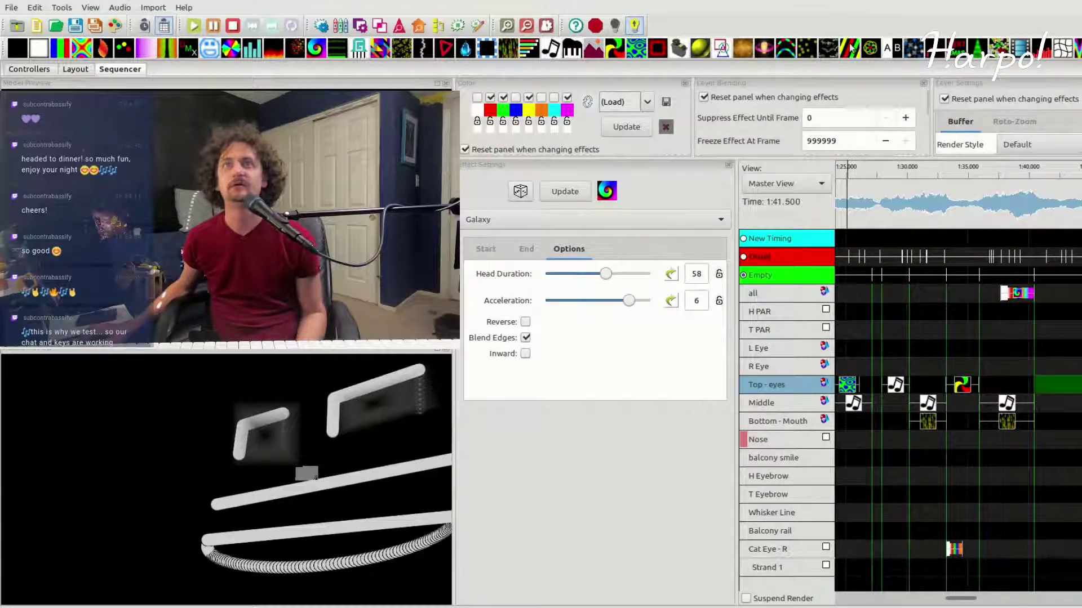
Step: Place a Spirals effect at about 1:41 on the Top - eyes row and replace it with a Spirograph effect
left_click_drag(850, 50, 1049, 384)
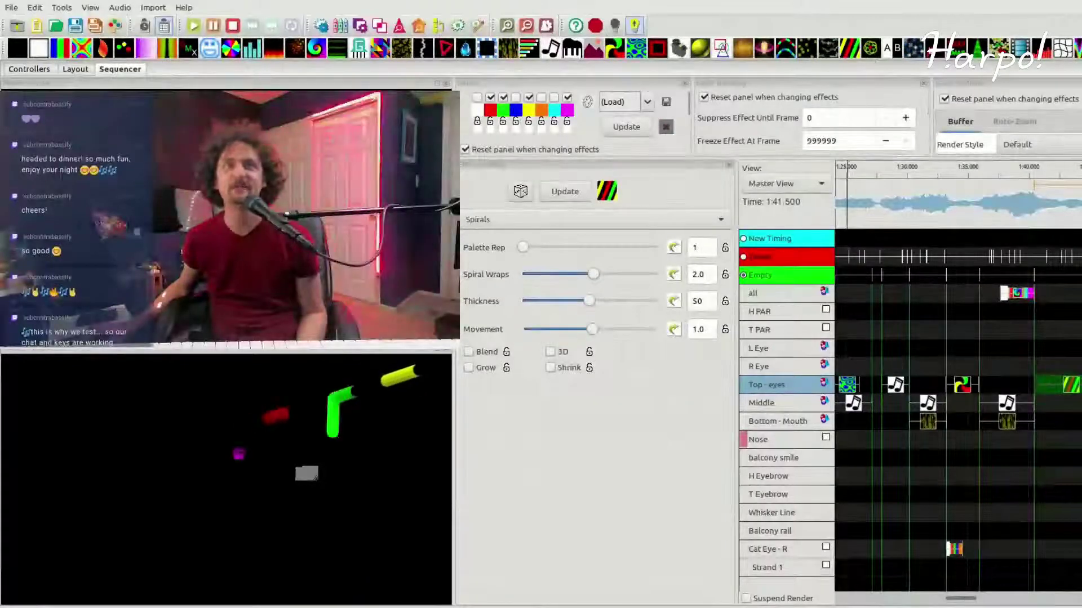
left_click_drag(871, 48, 1071, 384)
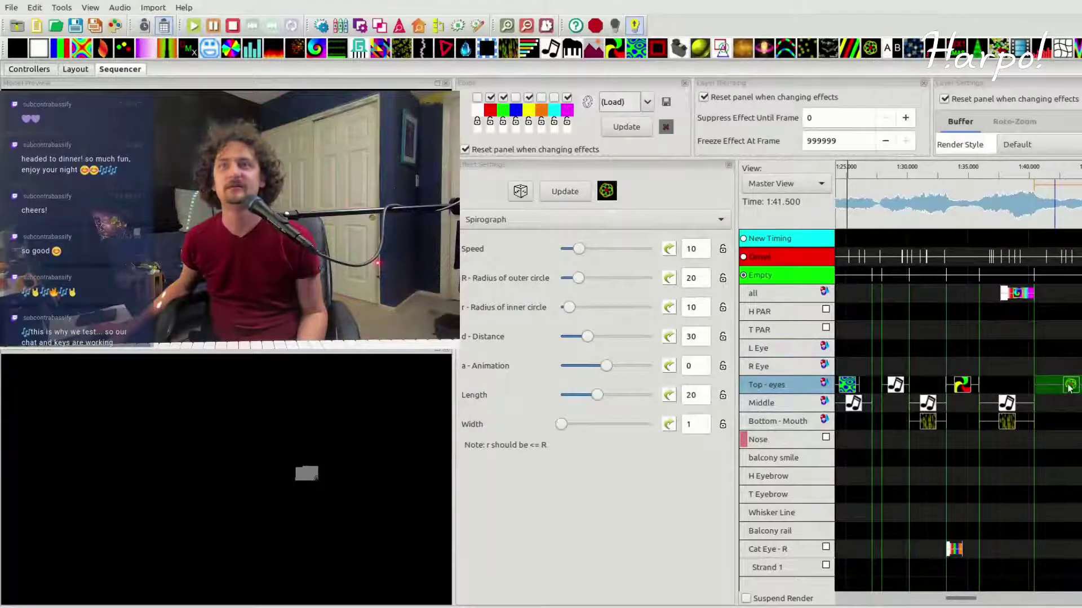
Step: Randomize the settings and colors of the Top - eyes row's Spirograph effect at about 1:41 several times
left_click(520, 192)
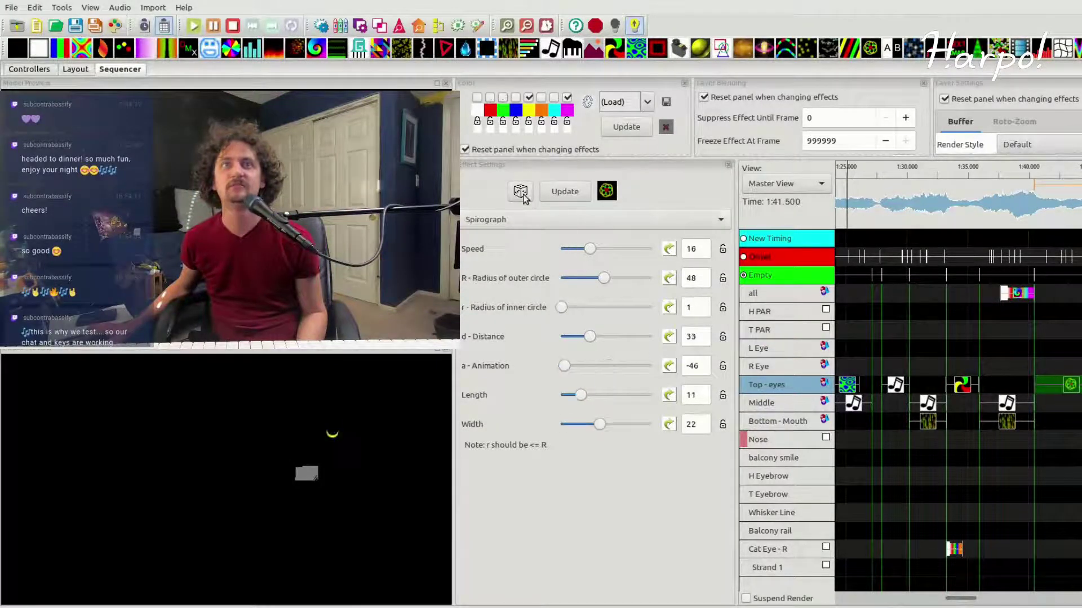
left_click(520, 191)
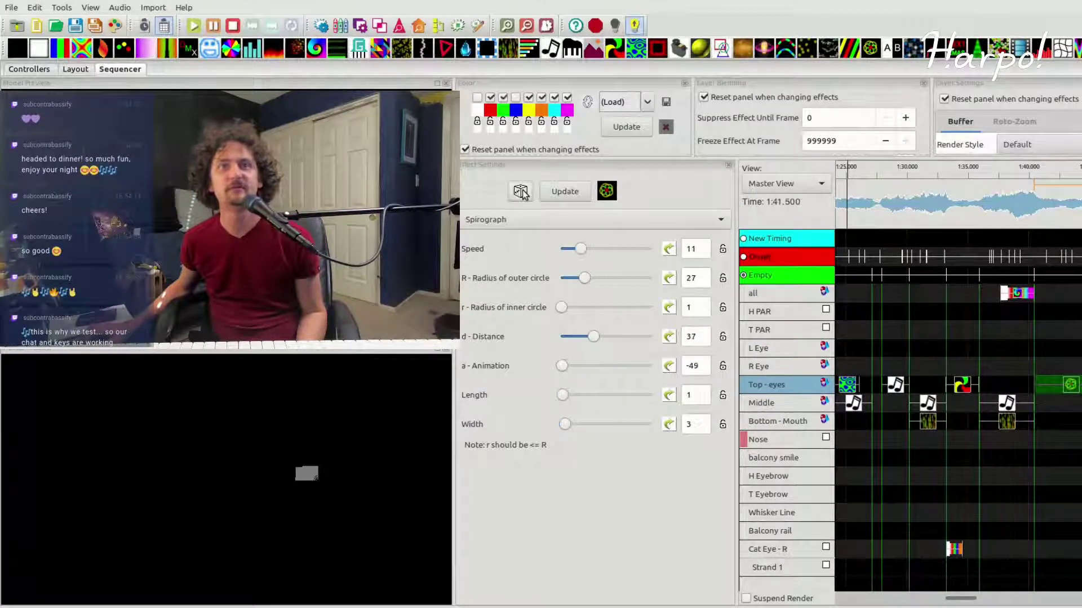
left_click(520, 191)
left_click(520, 191)
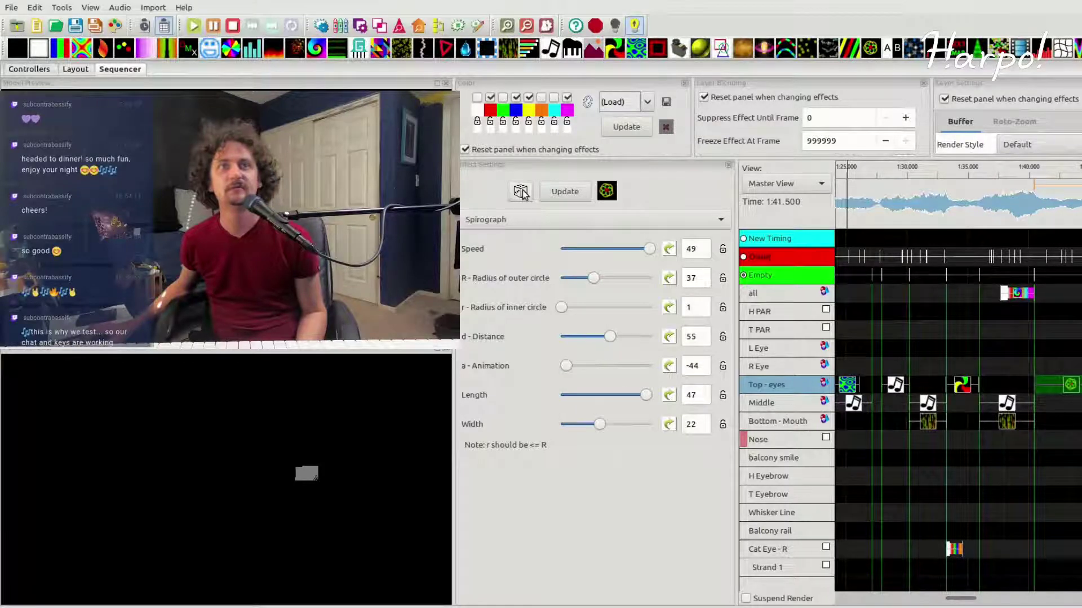
left_click(520, 191)
left_click(520, 192)
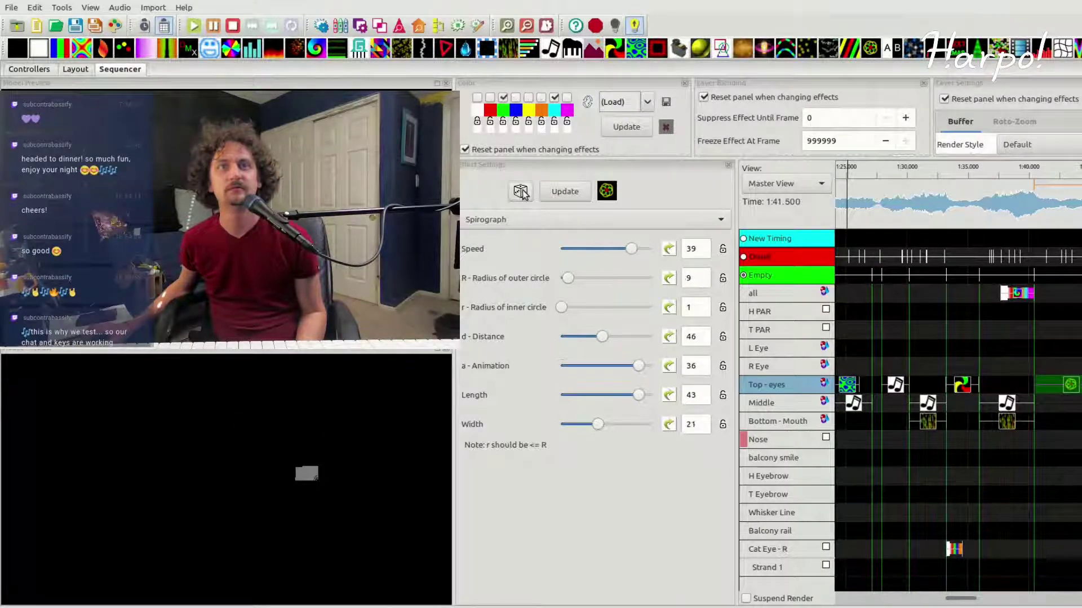
Step: Replace the Top - eyes row's Spirograph at about 1:41 with a Tendril effect, set Tune Movement 15 and Friction 4, and adjust Dampening
left_click(1068, 386)
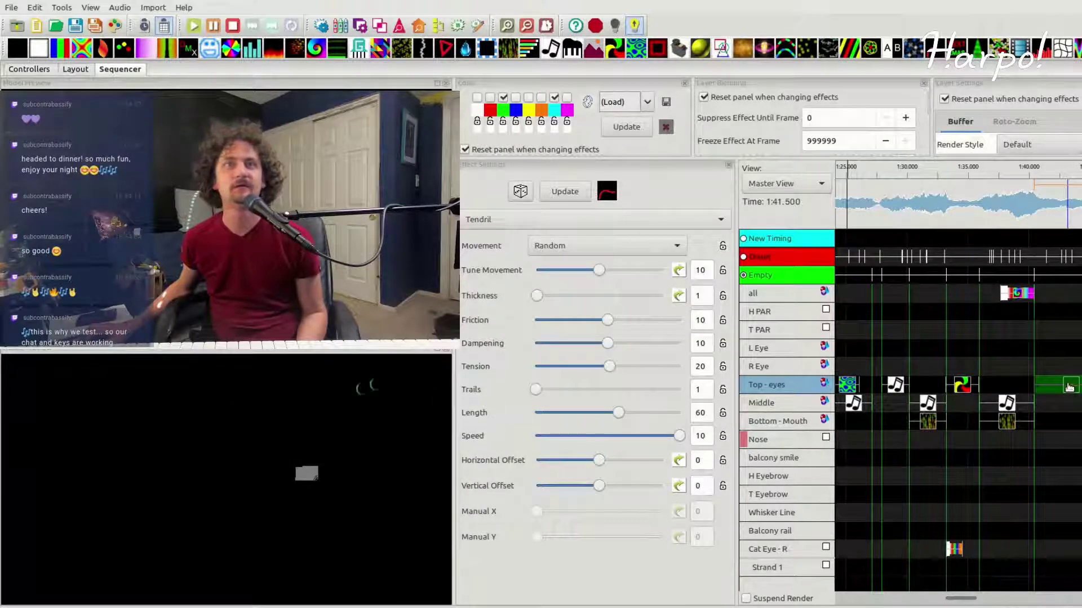
left_click(630, 270)
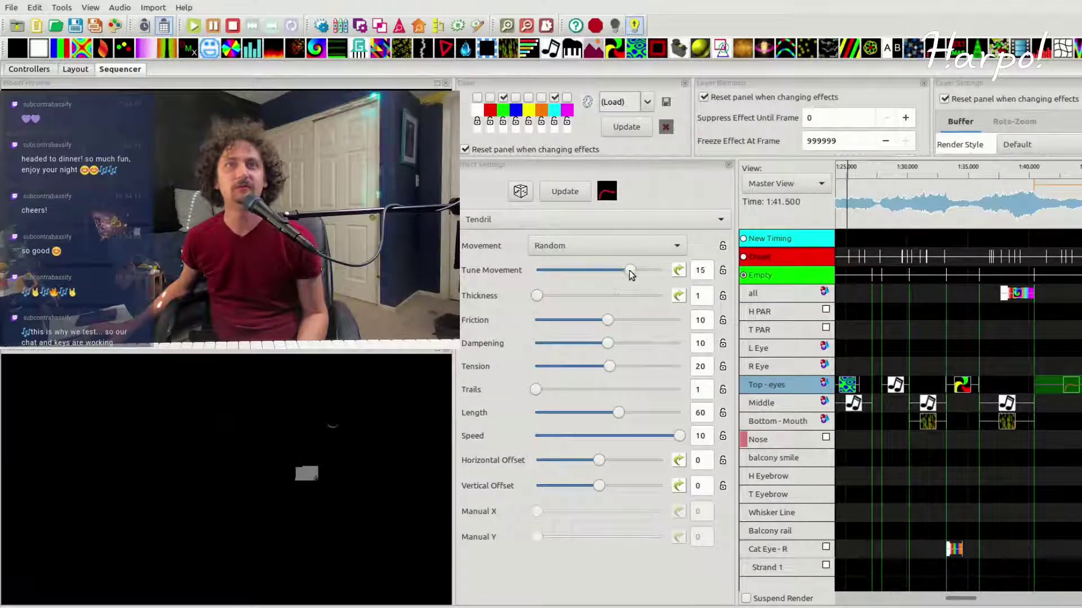
left_click(564, 320)
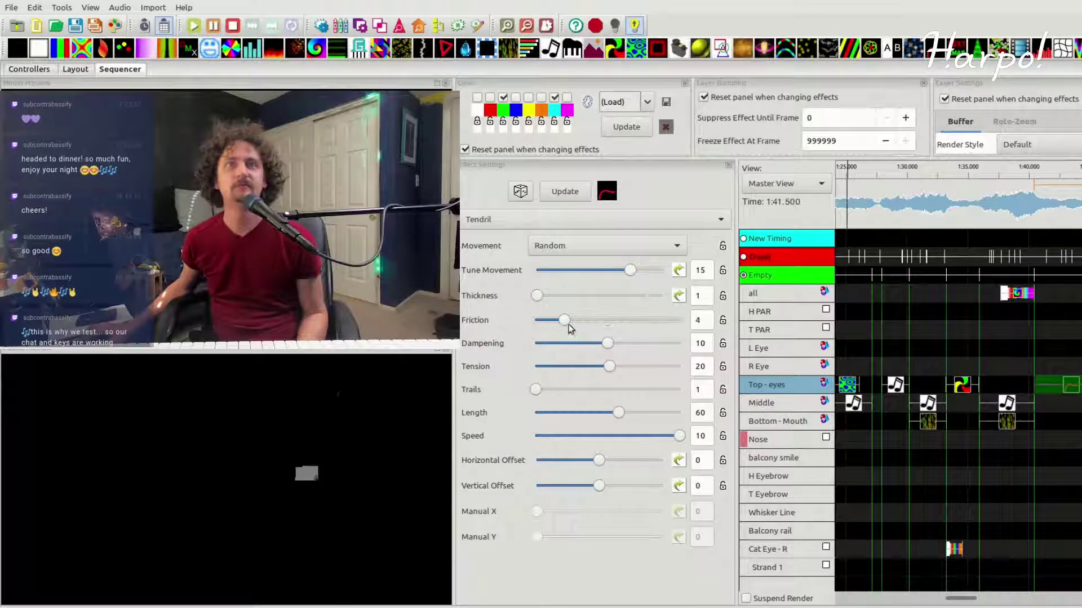
left_click(651, 345)
Step: Randomize the settings and colors of the Top - eyes row's Tendril effect several times and preview the sequence
left_click(521, 194)
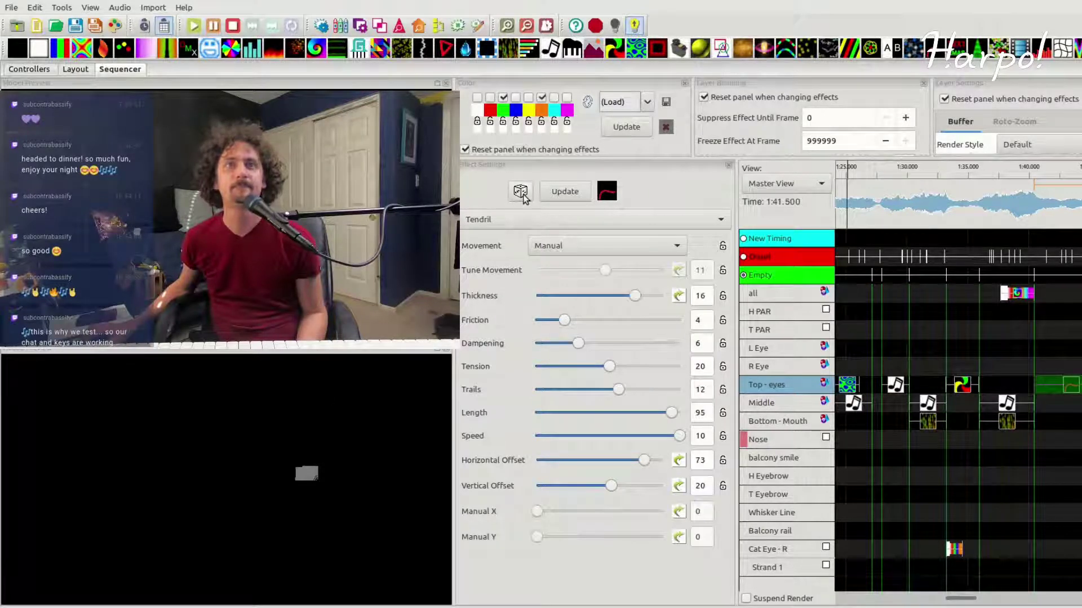
left_click(520, 192)
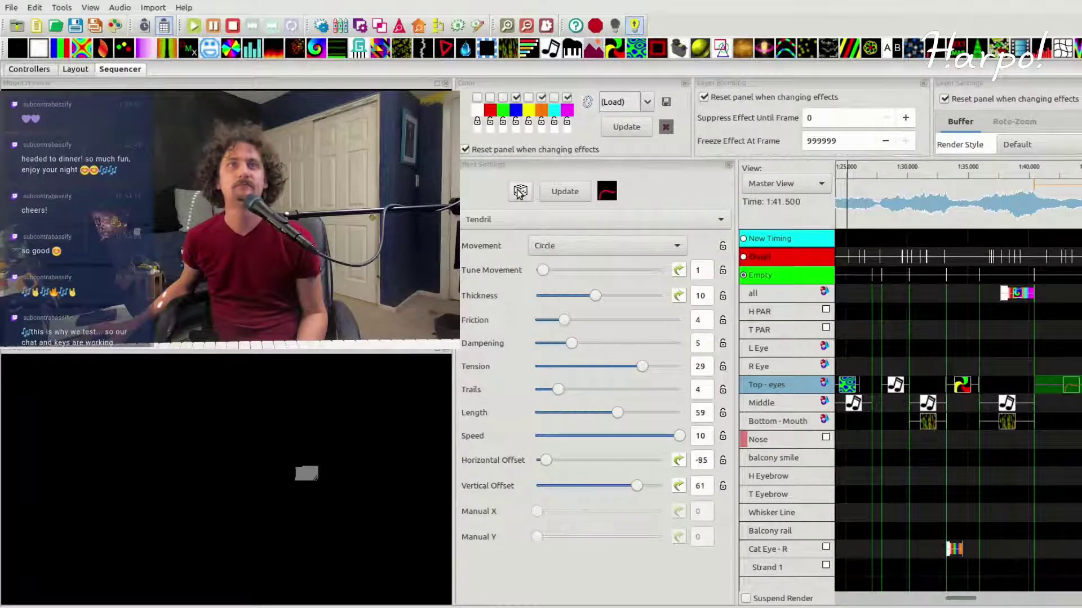
left_click(519, 192)
left_click(520, 192)
left_click(520, 192)
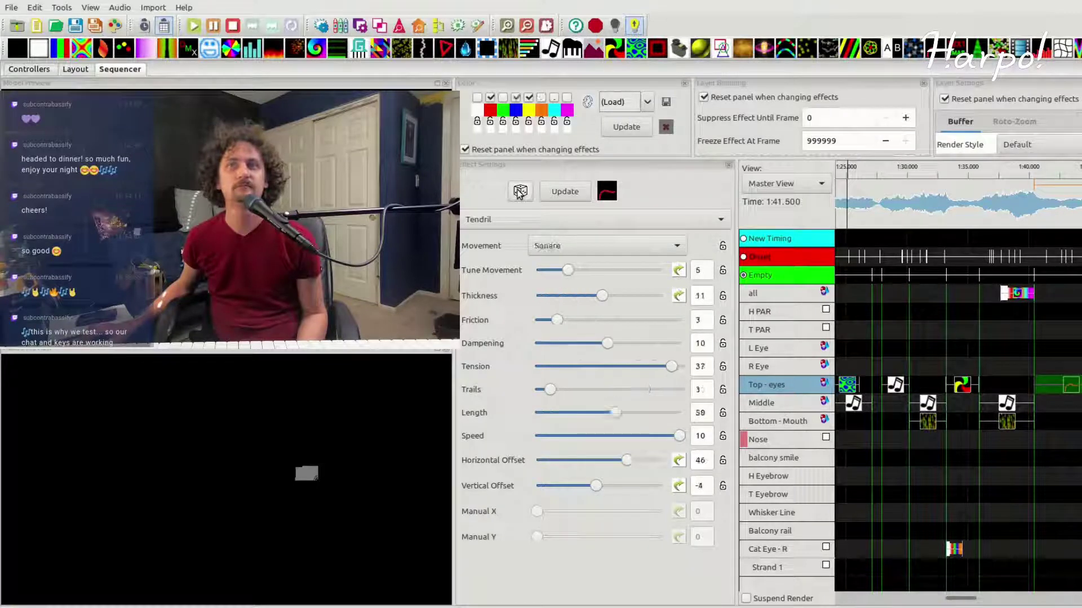
left_click(520, 192)
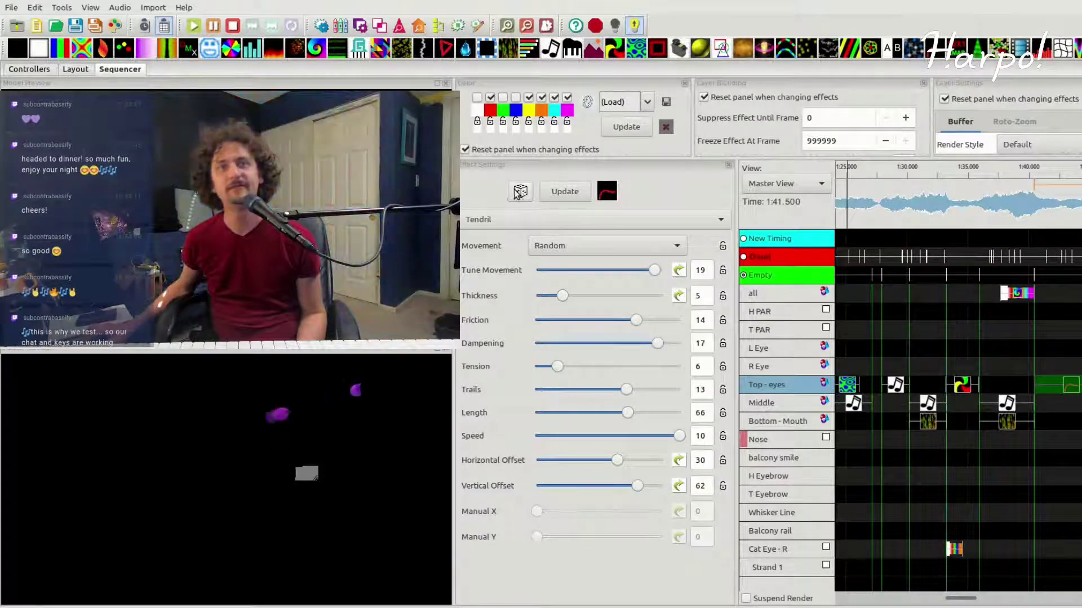
left_click(1064, 383)
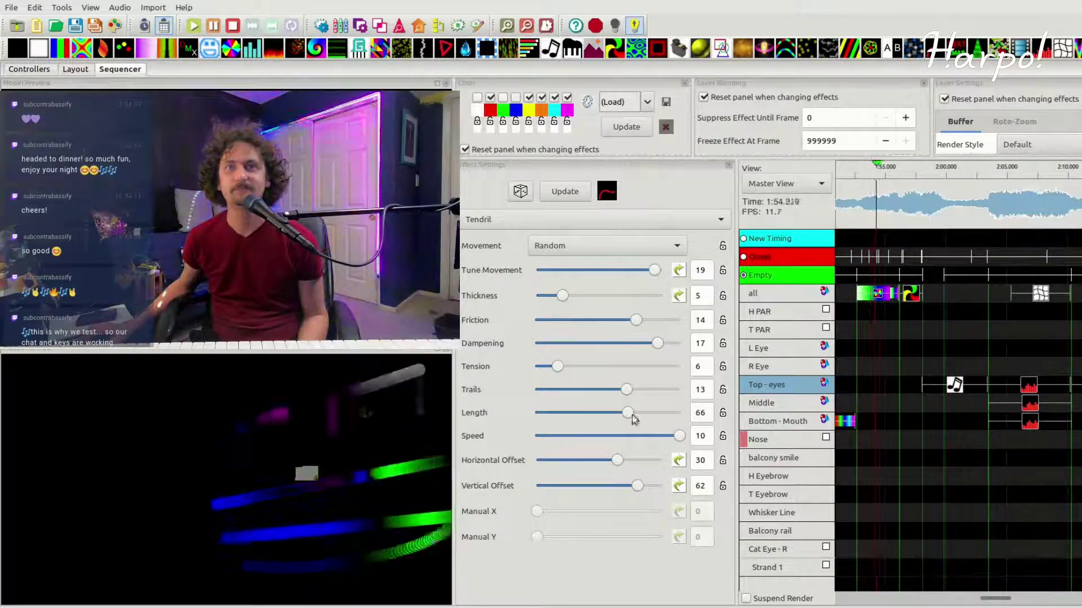
left_click(898, 317)
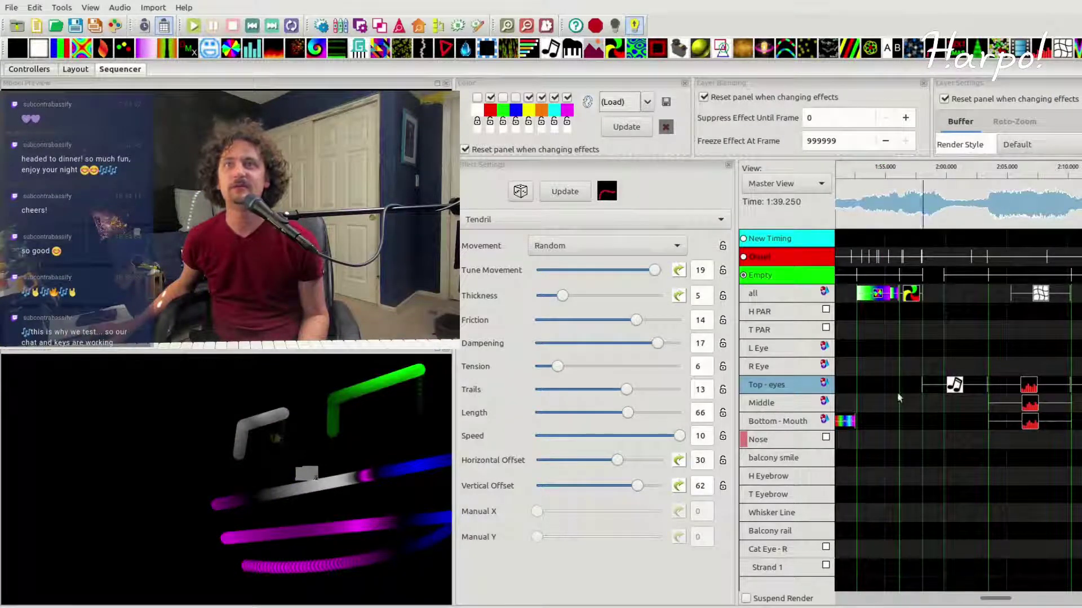
Step: Place a Music effect on the Middle row at about 1:54, randomize its settings, and set Sensitivity to 23
left_click_drag(549, 51, 876, 406)
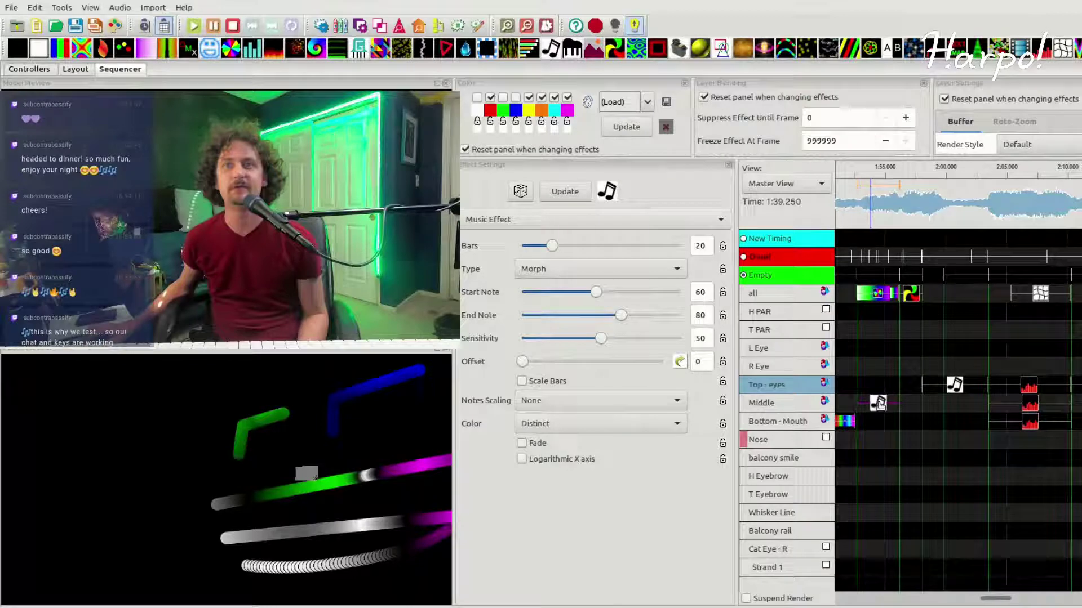
left_click(520, 191)
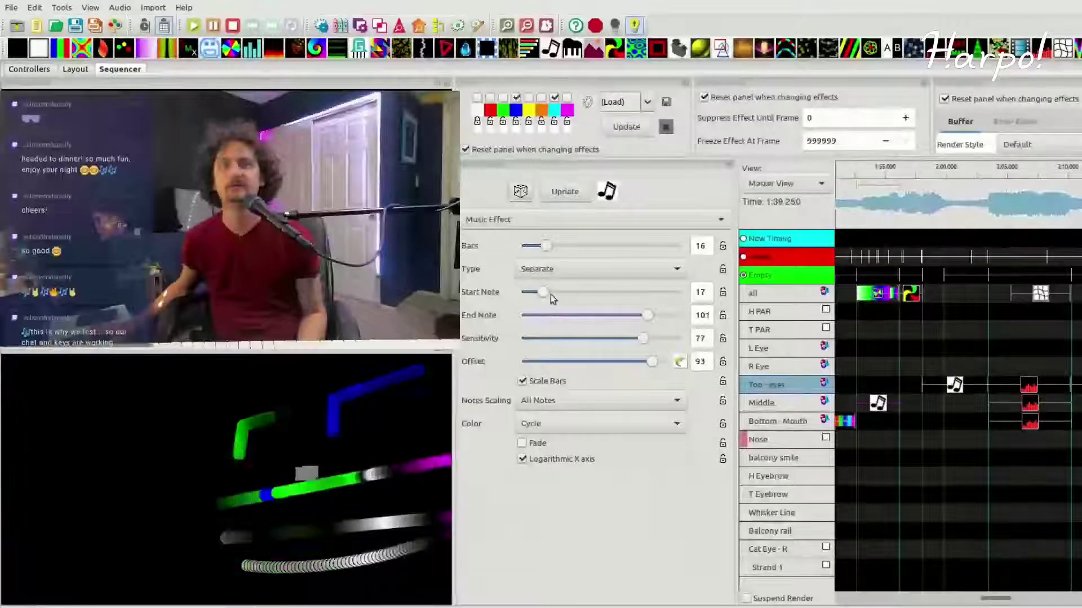
left_click(558, 338)
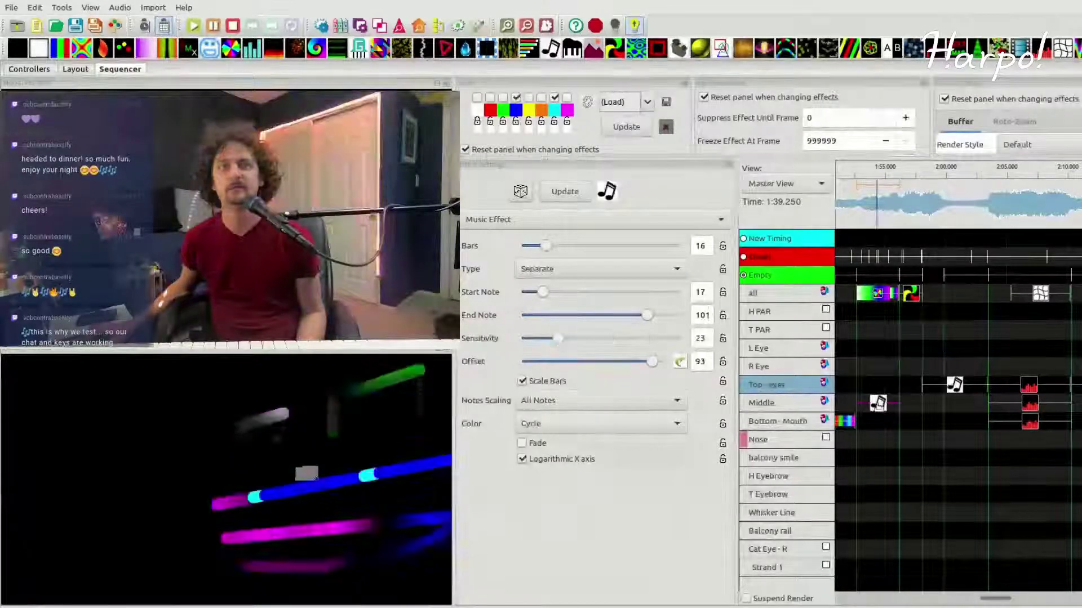
Step: Preview the sequence between about 1:53 and 1:57, and place a Plasma effect on the Top - eyes row at about 1:57
left_click(862, 175)
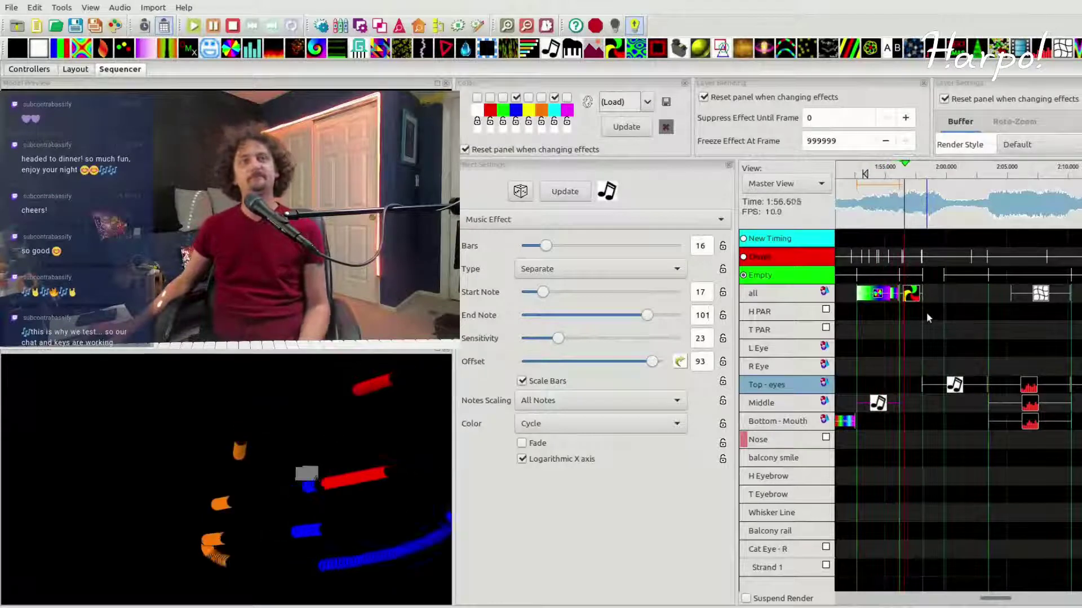
left_click(913, 210)
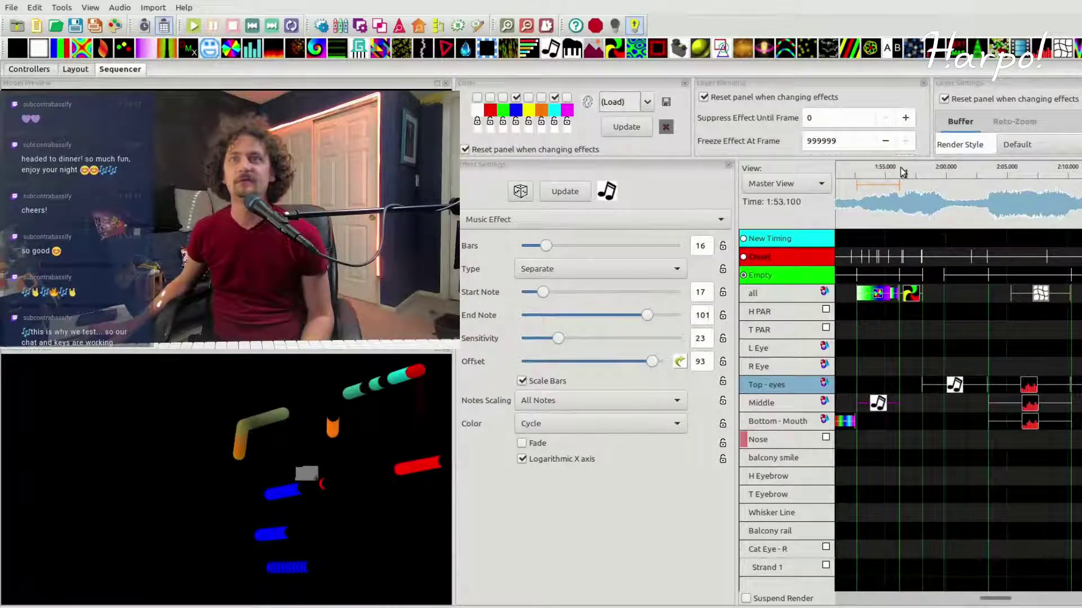
key("space")
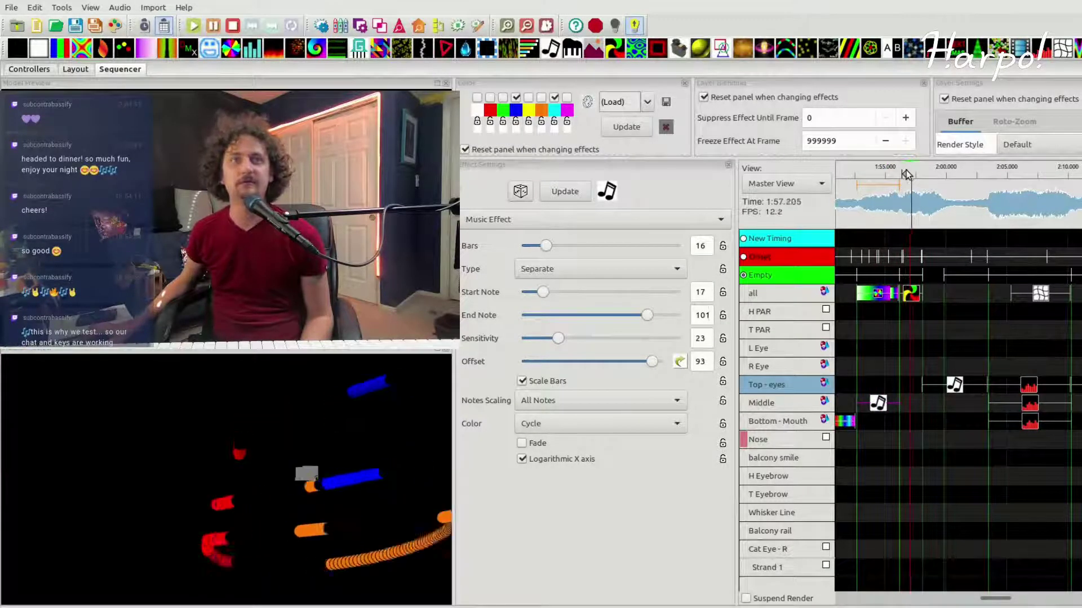
left_click(906, 170)
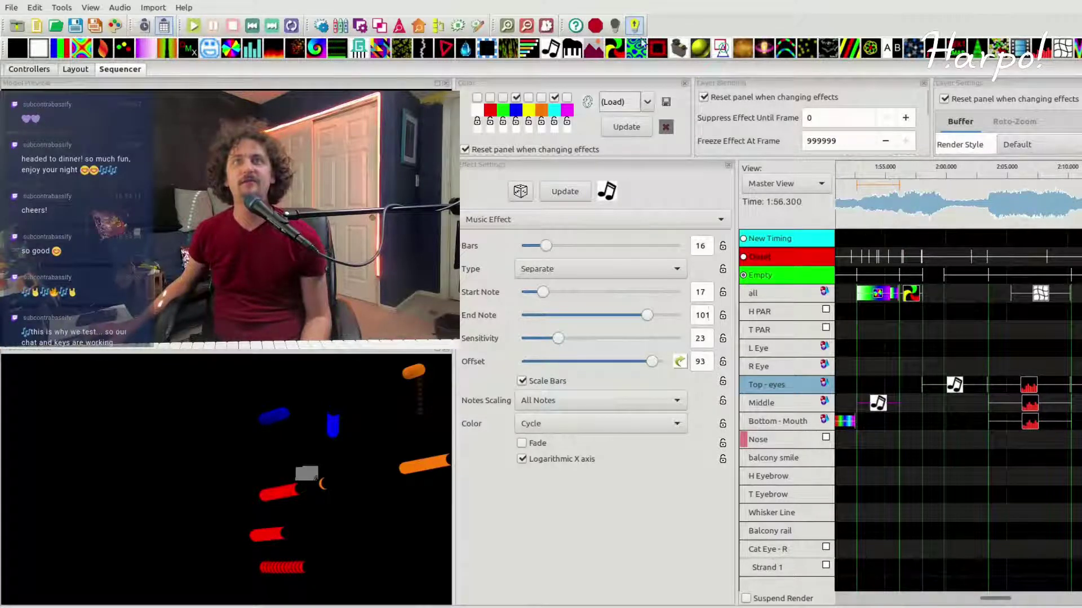
left_click_drag(635, 50, 909, 389)
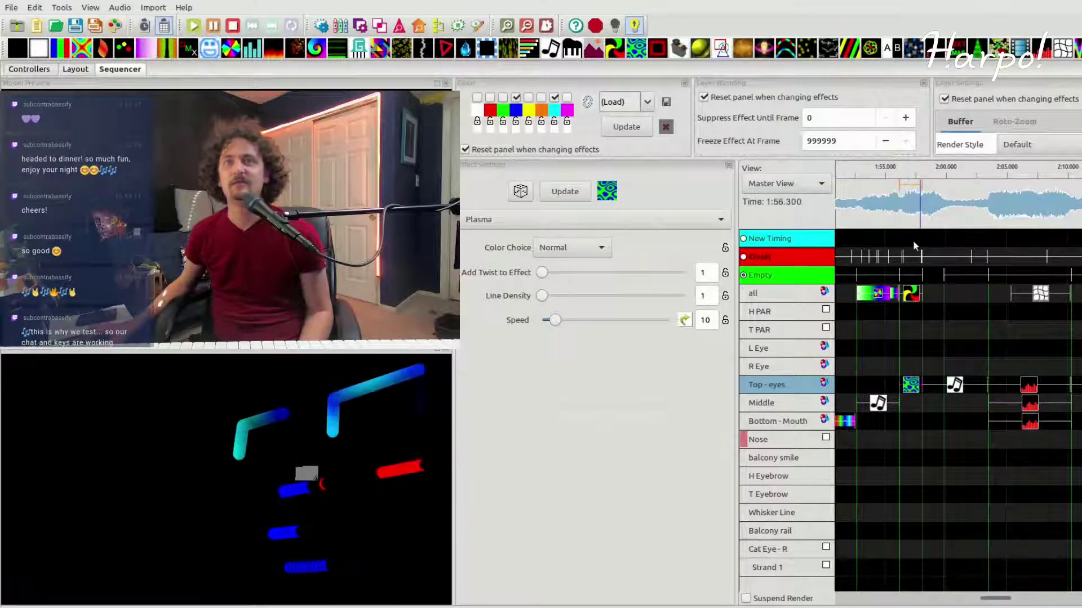
left_click(909, 174)
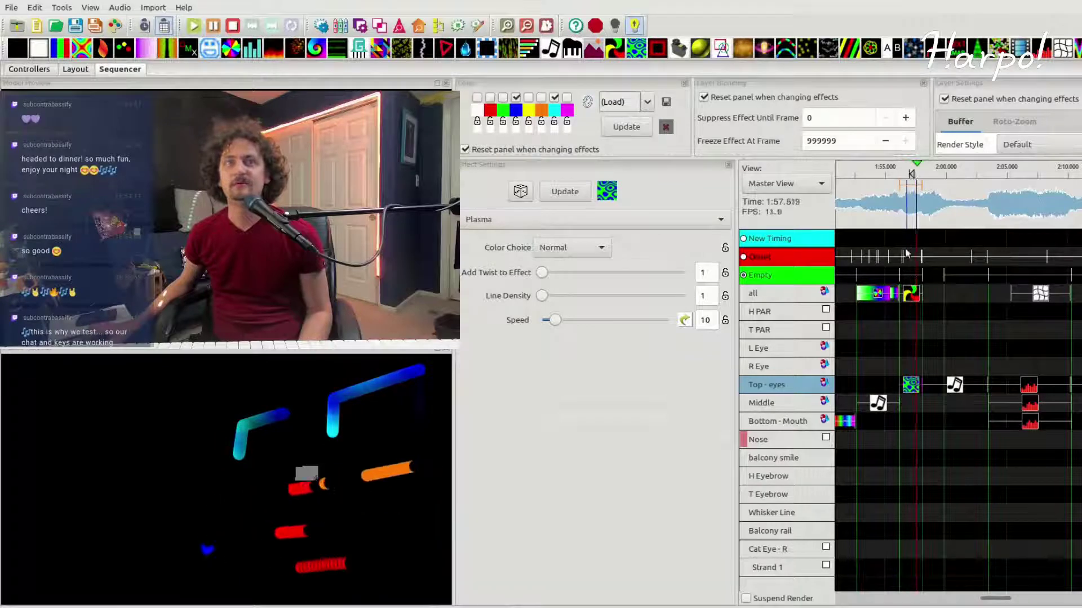
Step: Turn on Canvas in the layer blending settings of the all row's Pinwheel effect at about 1:57
left_click(911, 294)
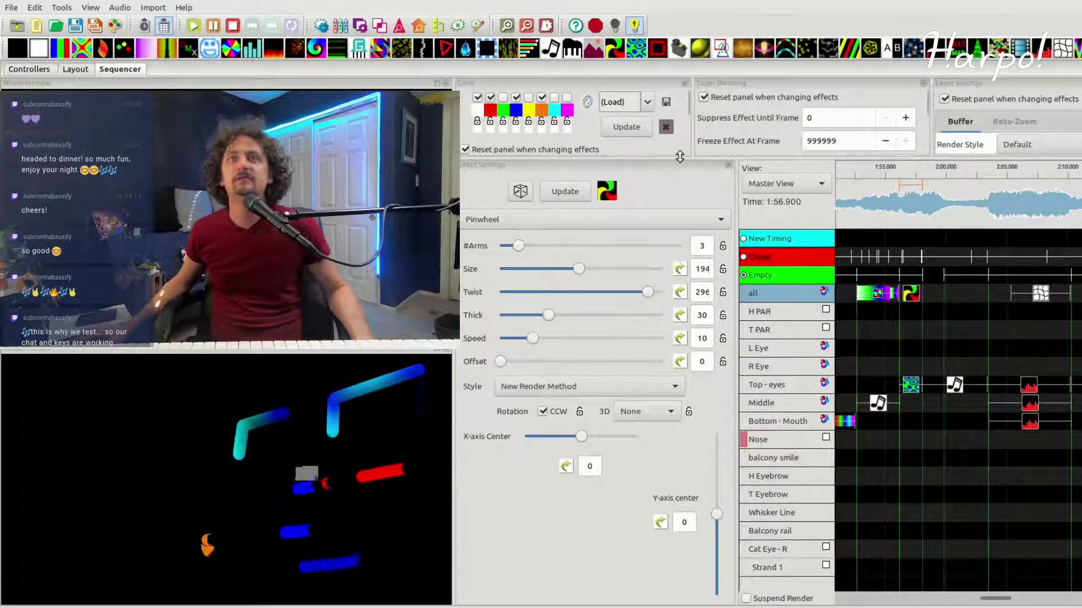
left_click_drag(680, 157, 732, 459)
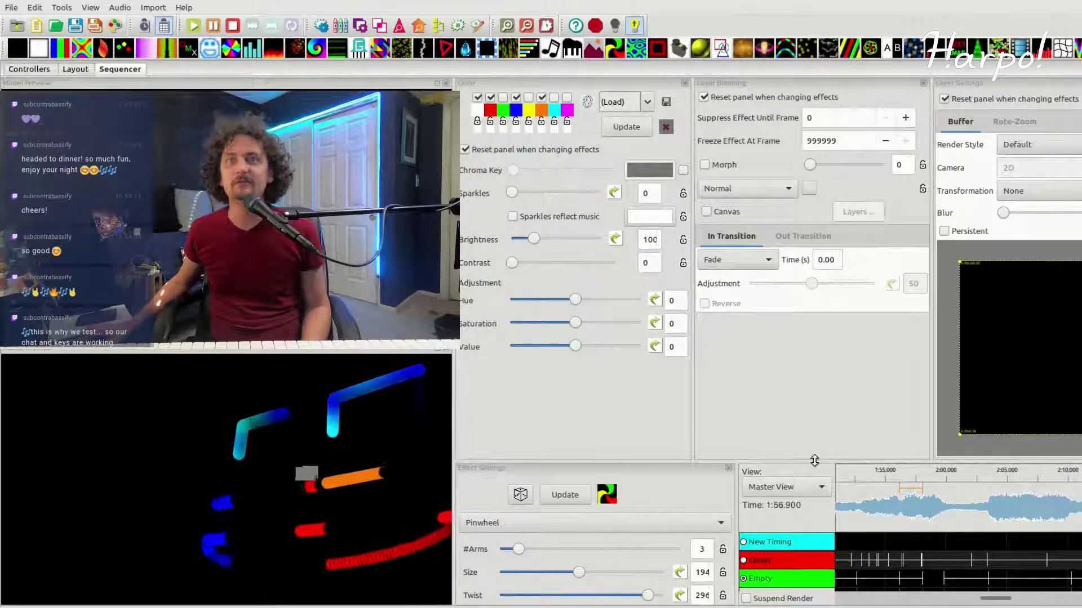
left_click(734, 215)
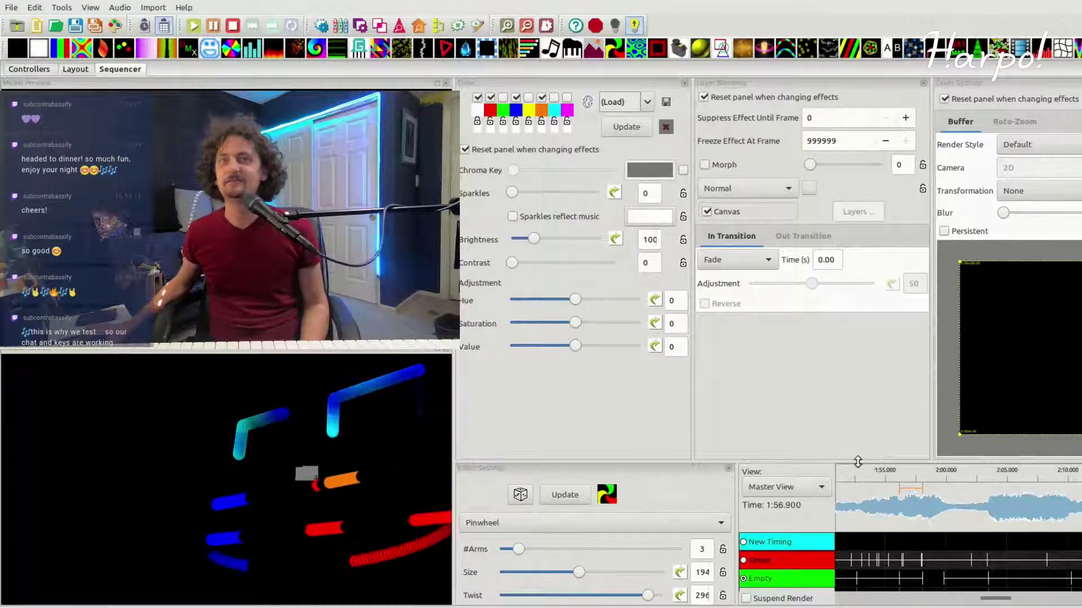
left_click_drag(858, 462, 850, 327)
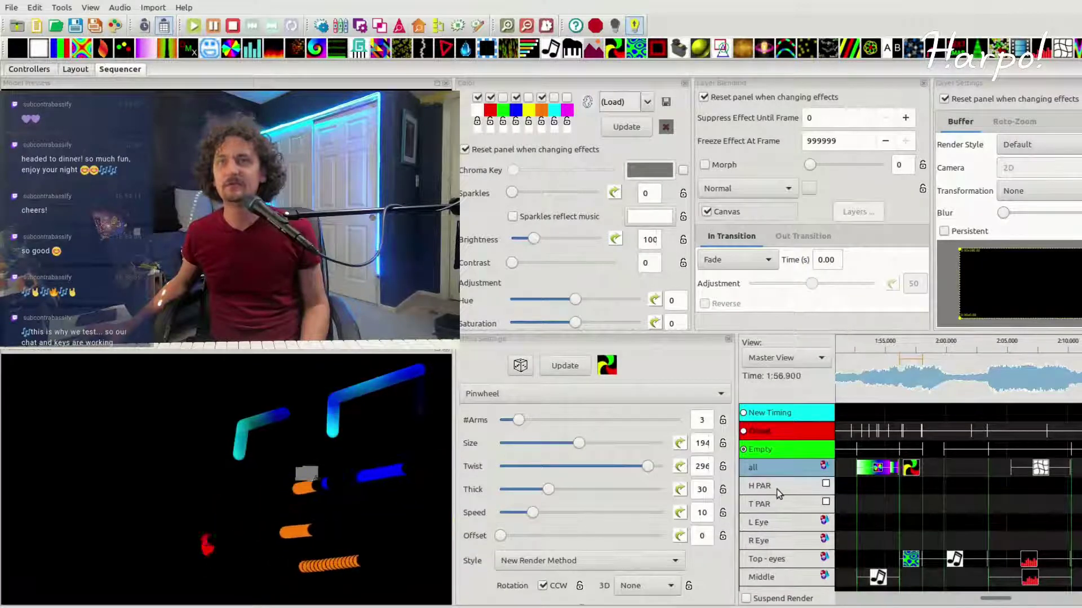
Step: Preview the sequence from about 1:55 and examine the settings of the Top - eyes row's Plasma effect
left_click(772, 578)
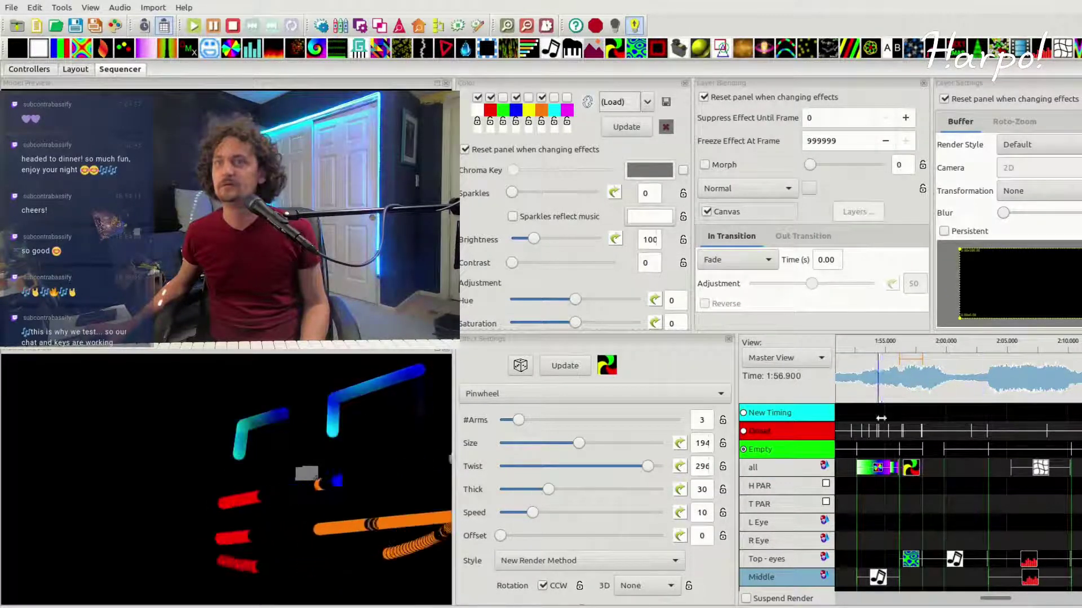
left_click(893, 352)
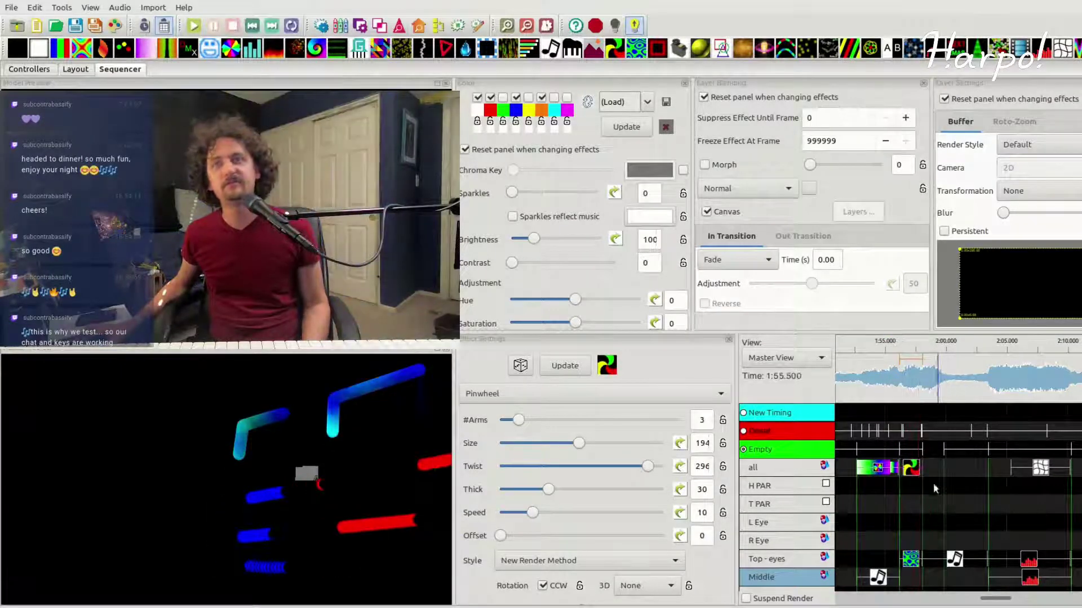
left_click(911, 559)
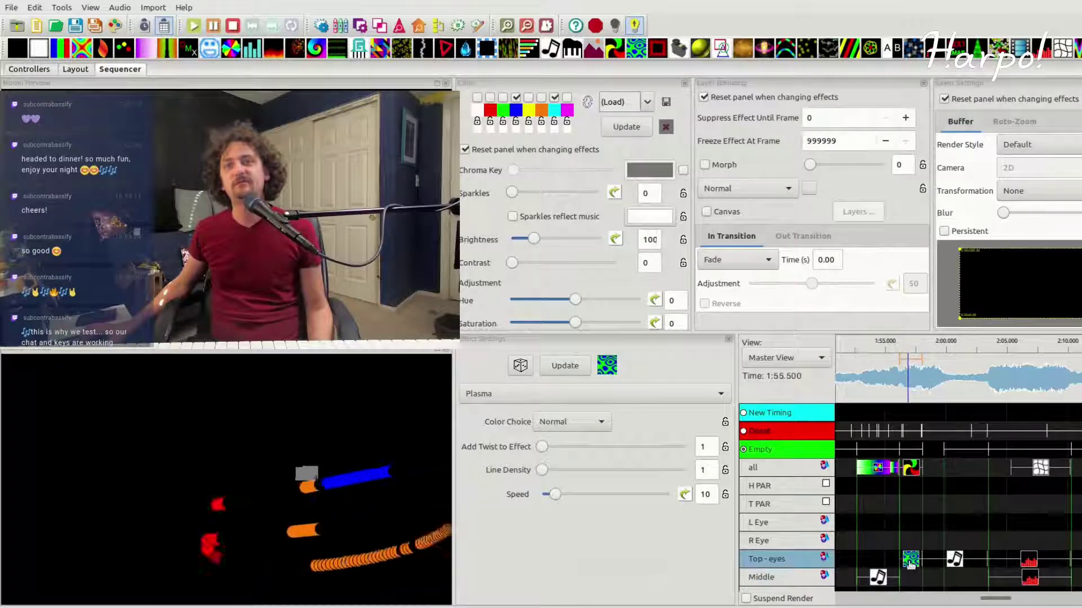
Step: Give the all row's Pinwheel effect at about 1:57 a 0.30 s fade-in transition and a 0.10 s fade-out transition
left_click(911, 468)
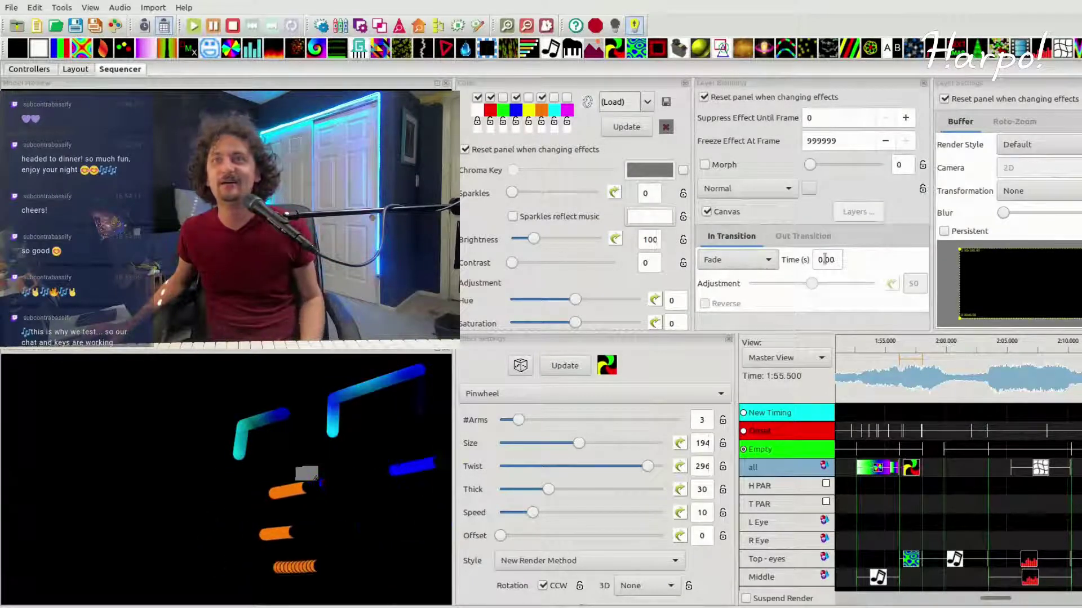
mouse_move(823, 259)
left_mouse_down()
mouse_move(859, 259)
mouse_move(819, 260)
left_mouse_up()
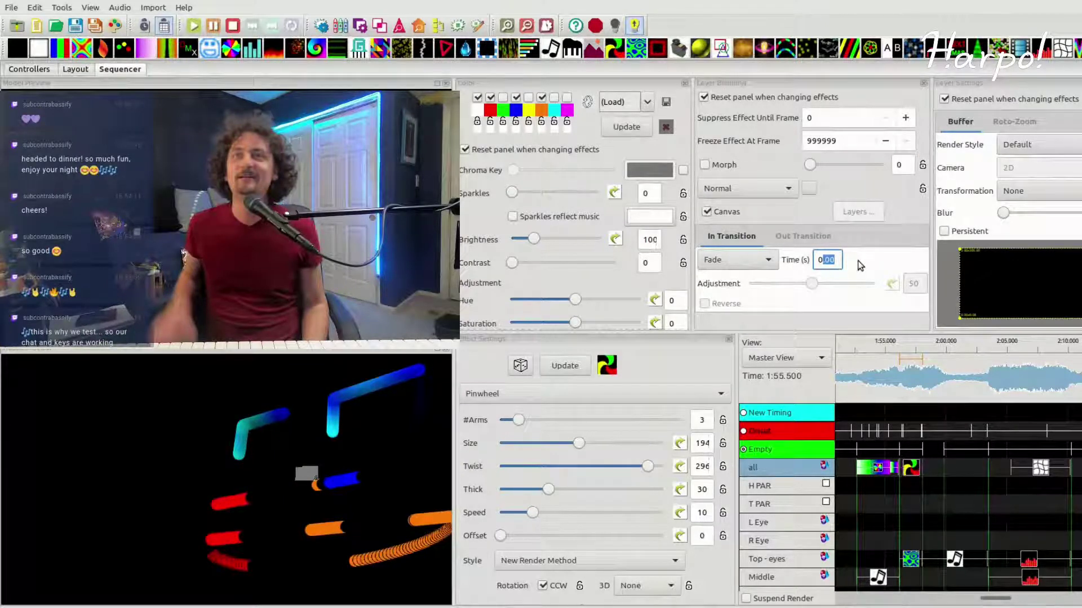
type(".30")
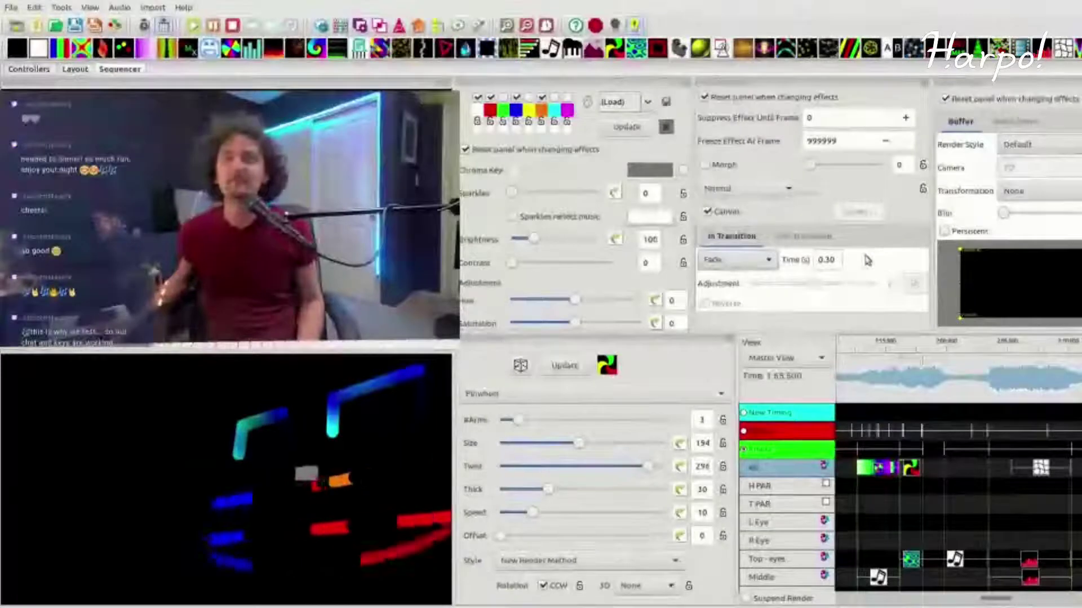
left_click(805, 236)
left_click(826, 259)
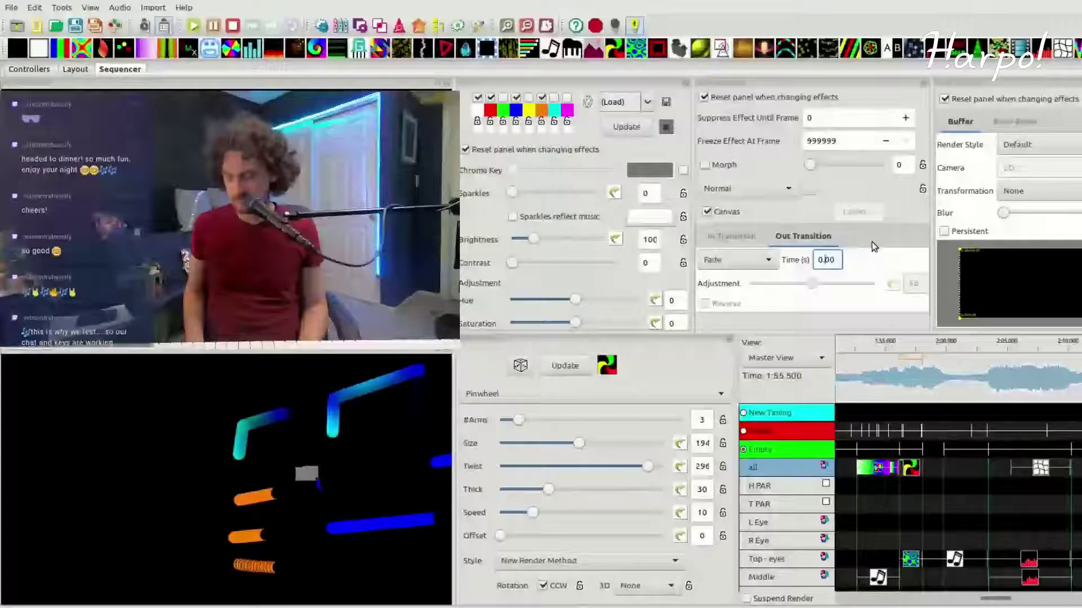
type("1")
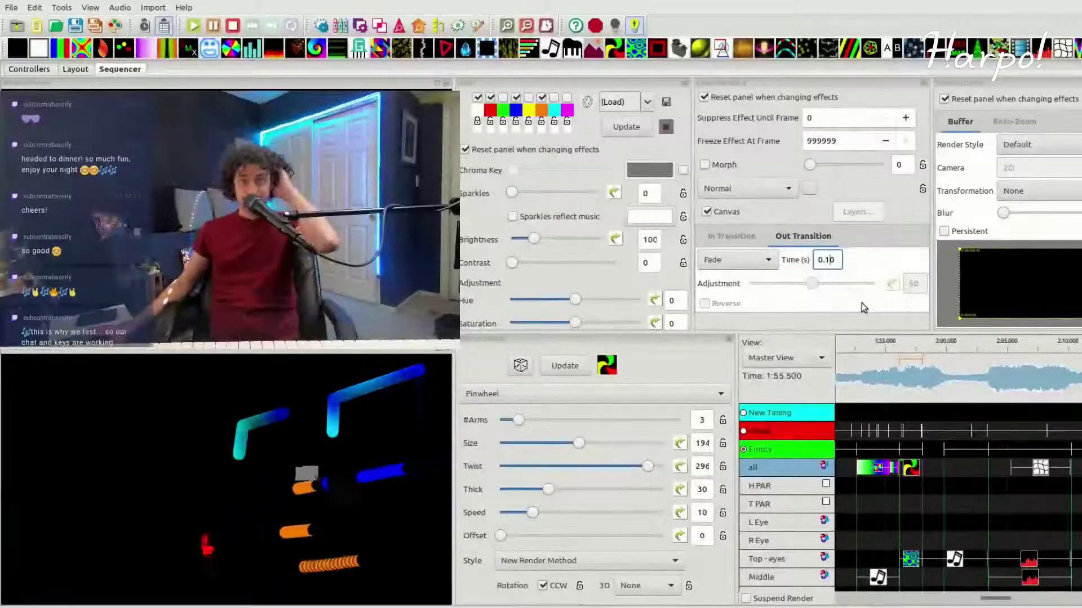
left_click(755, 237)
left_click(794, 237)
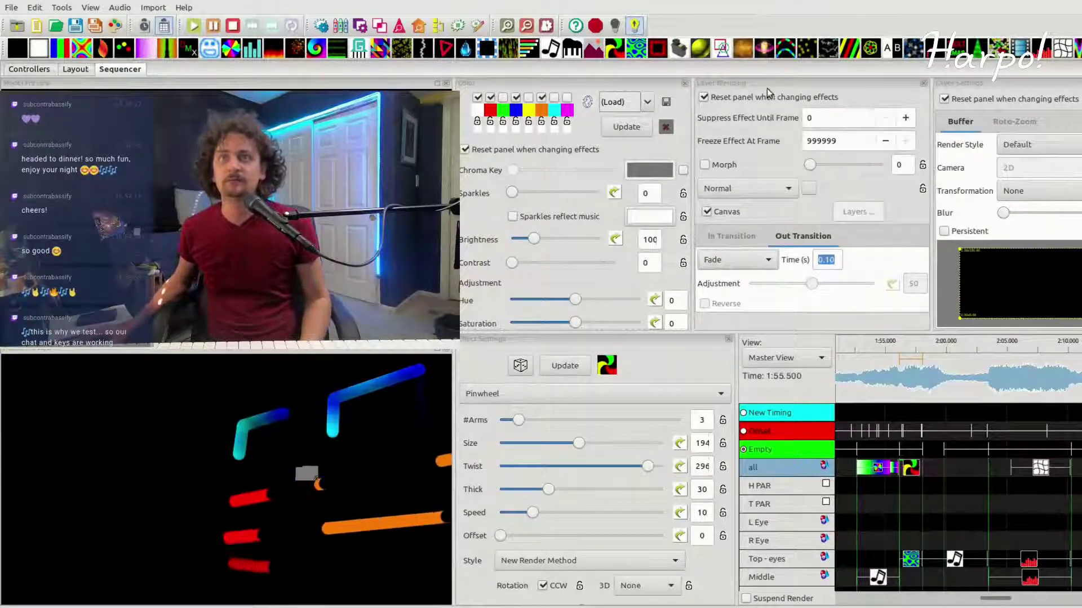
Step: Change the Pinwheel effect's layer blending to Additive and enable Morph with a value of 44
left_click(786, 183)
left_click(725, 488)
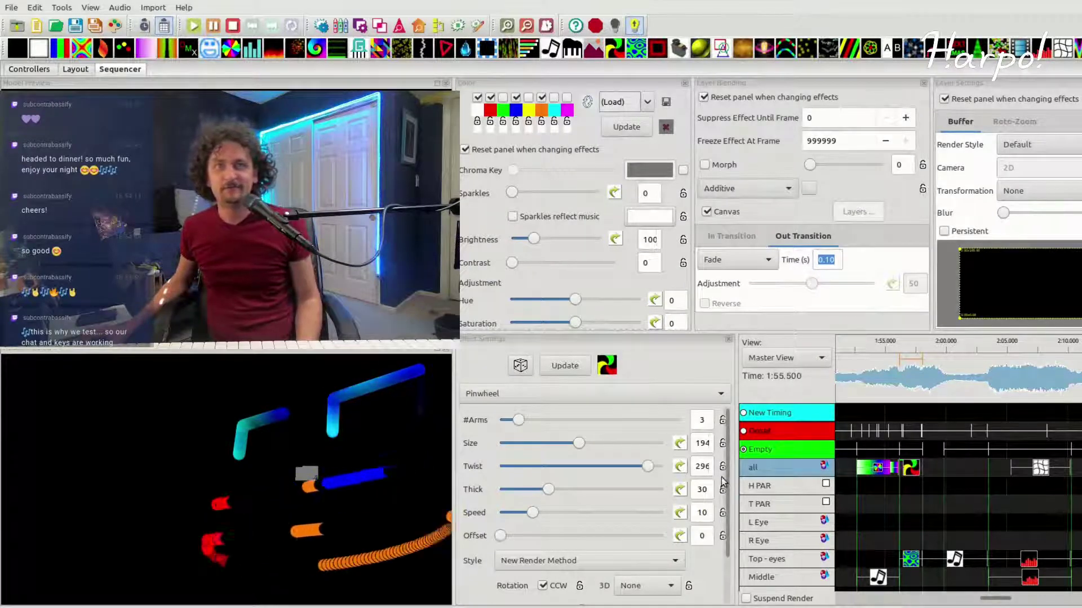
left_click(776, 560)
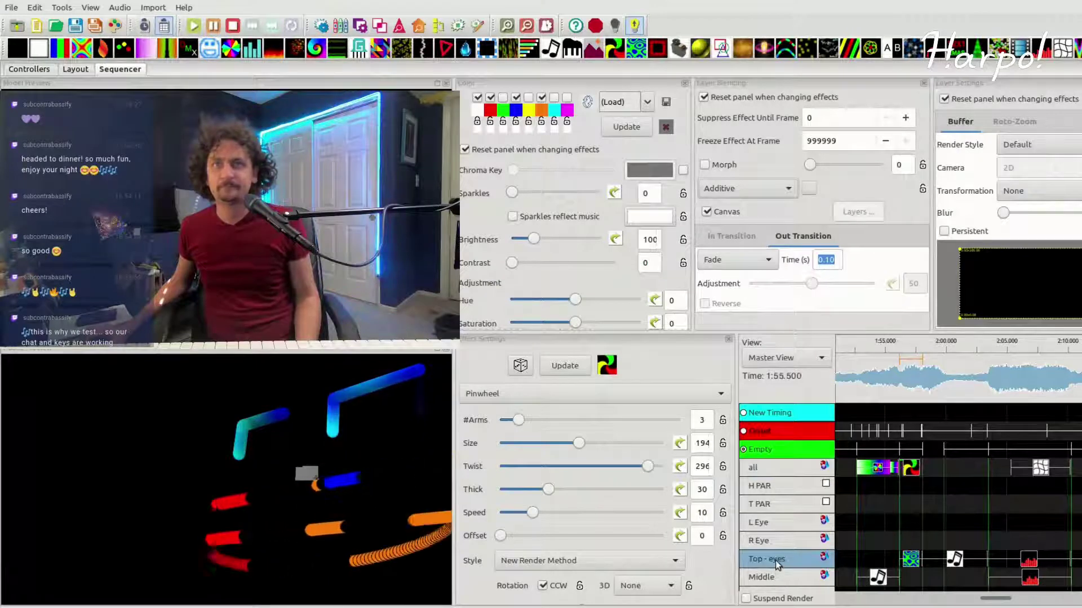
left_click(772, 542)
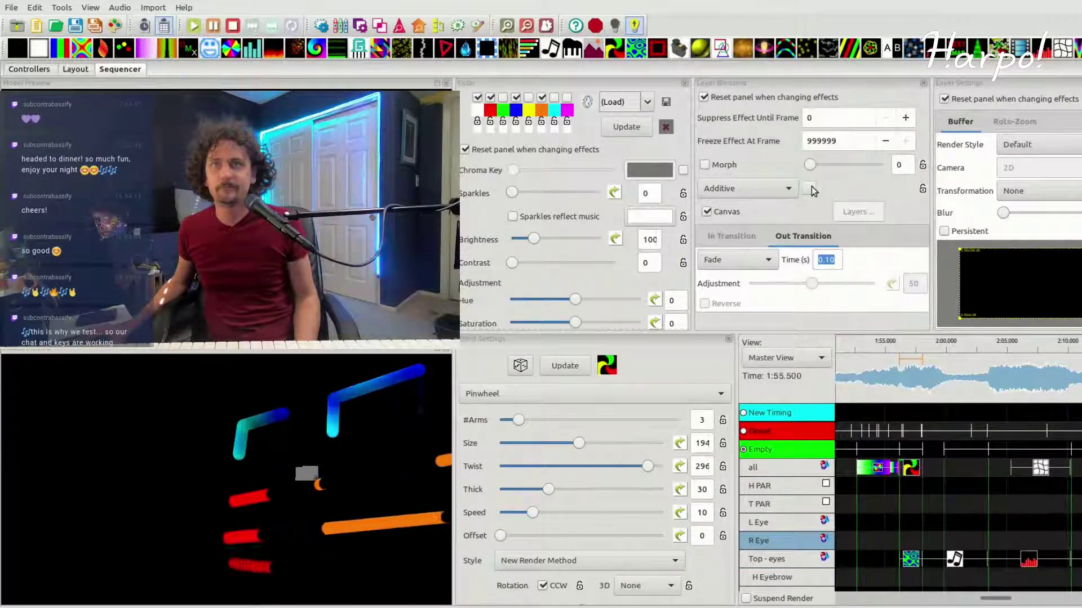
left_click(704, 164)
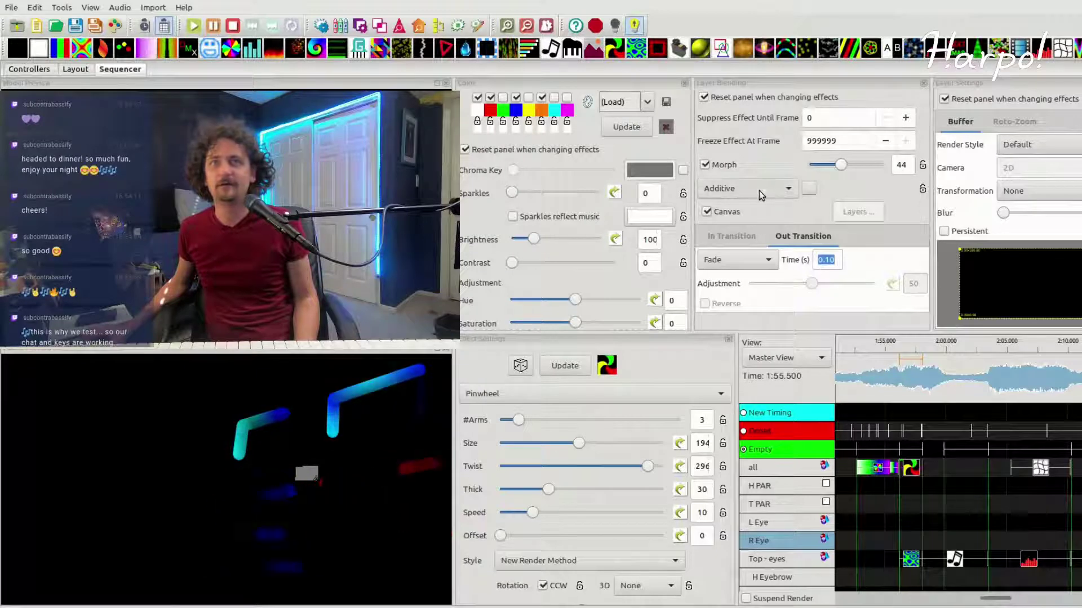
Step: Set the Pinwheel effect's layer blending to Normal and delete the Top - eyes row's Plasma effect at about 1:57
left_click(727, 189)
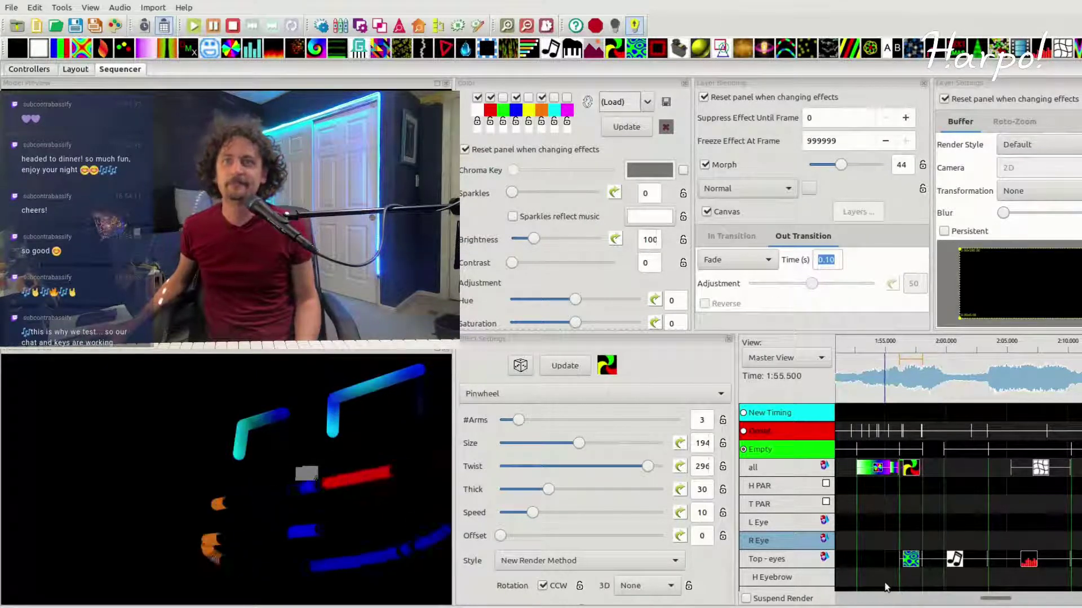
left_click(911, 560)
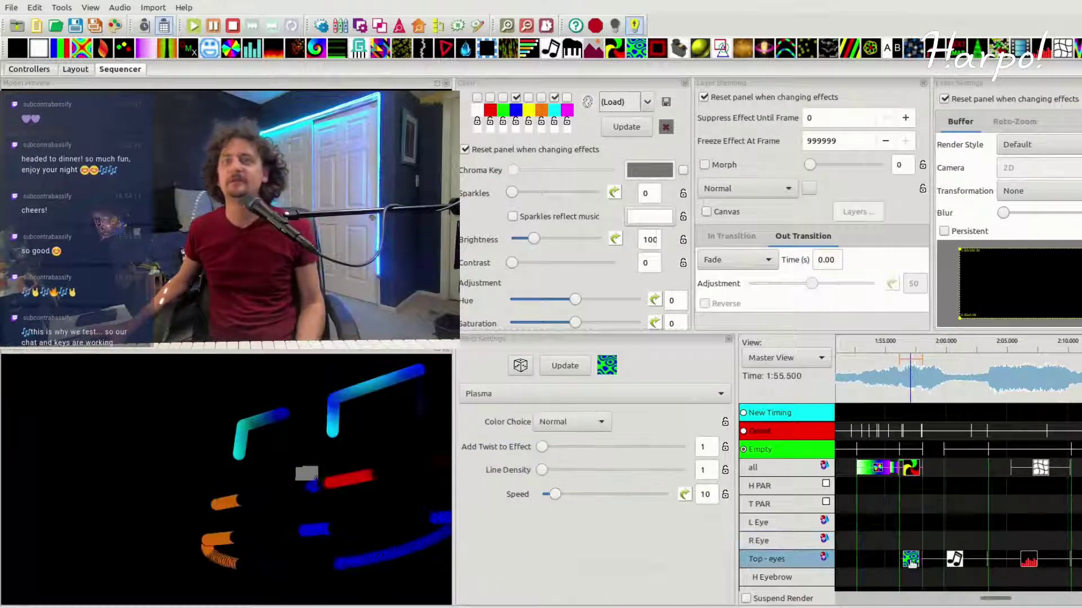
key("Delete")
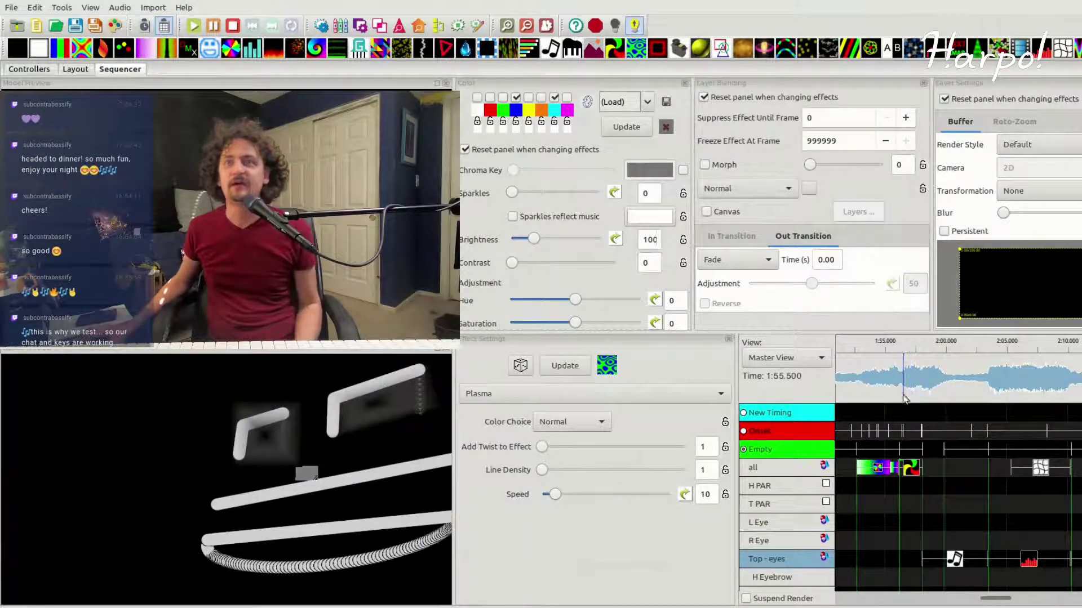
Step: Preview the sequence from about 1:56.65 and compare the all row's Pinwheel effect with the Top - eyes row's Music effect
left_click(907, 349)
left_click(905, 348)
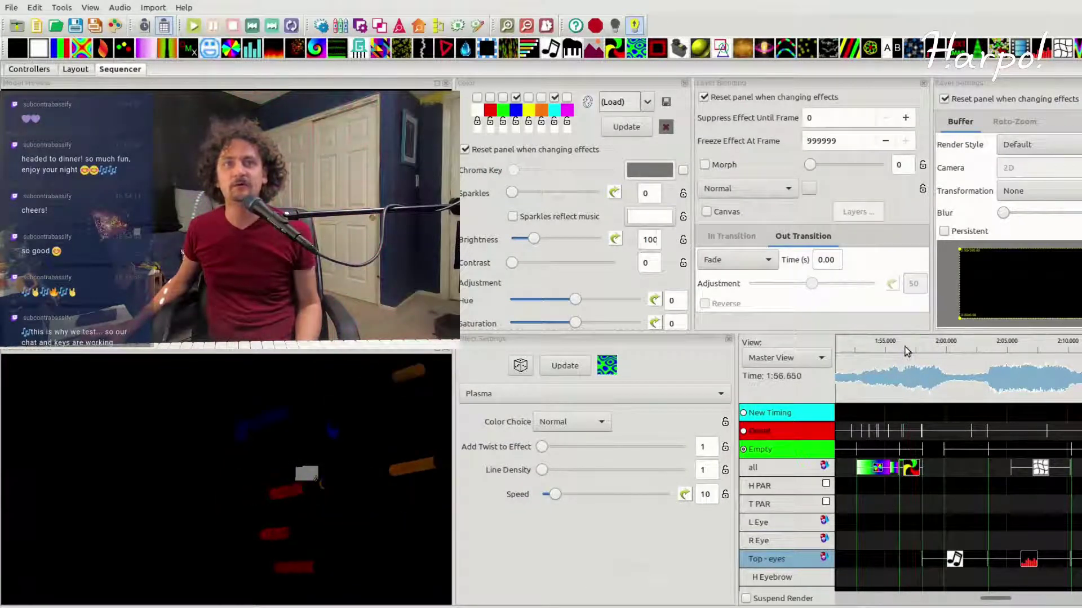
left_click(910, 468)
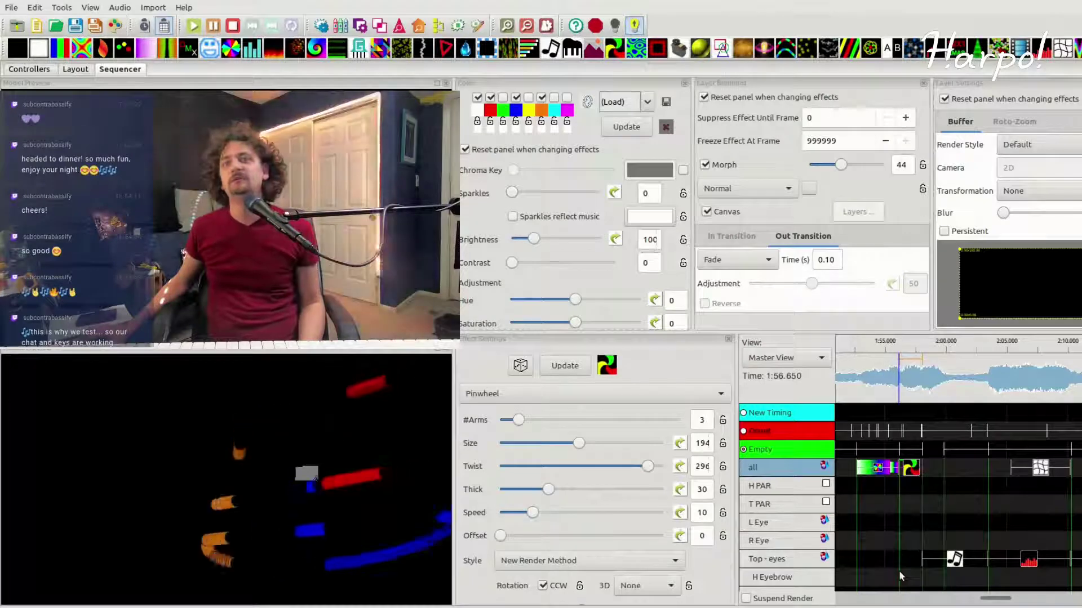
left_click(953, 558)
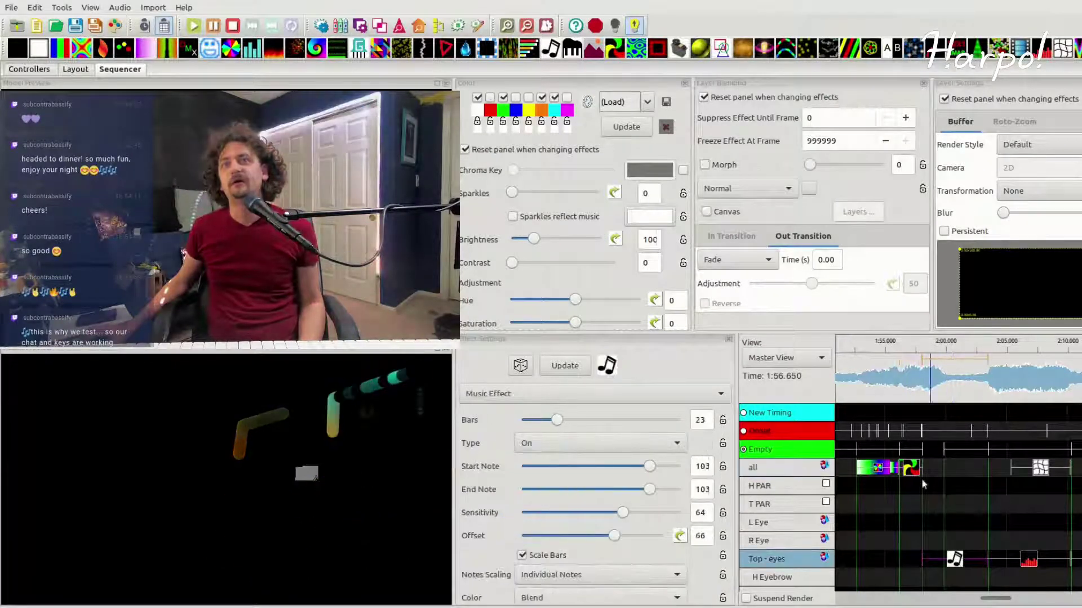
Step: Review the Pinwheel and Music effects again and set the all row Pinwheel's layer blending to Average
left_click(910, 468)
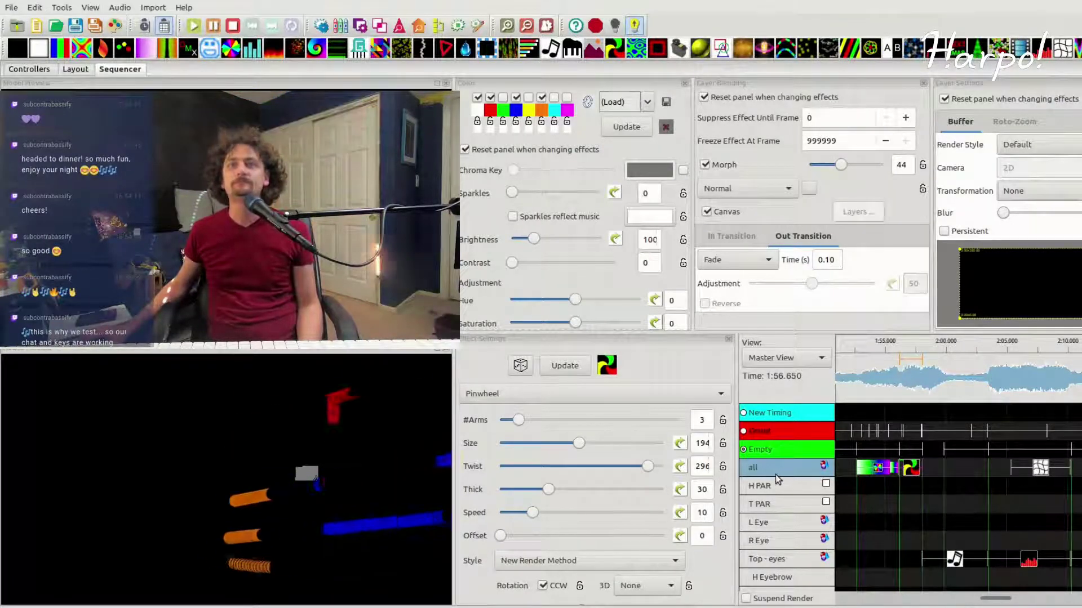
left_click(955, 560)
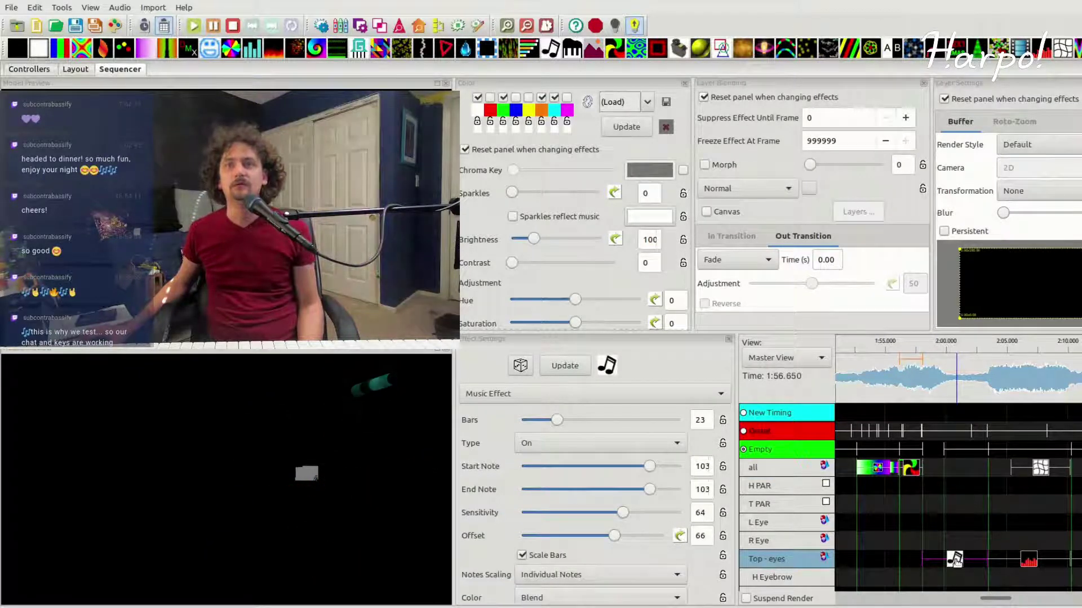
left_click(909, 469)
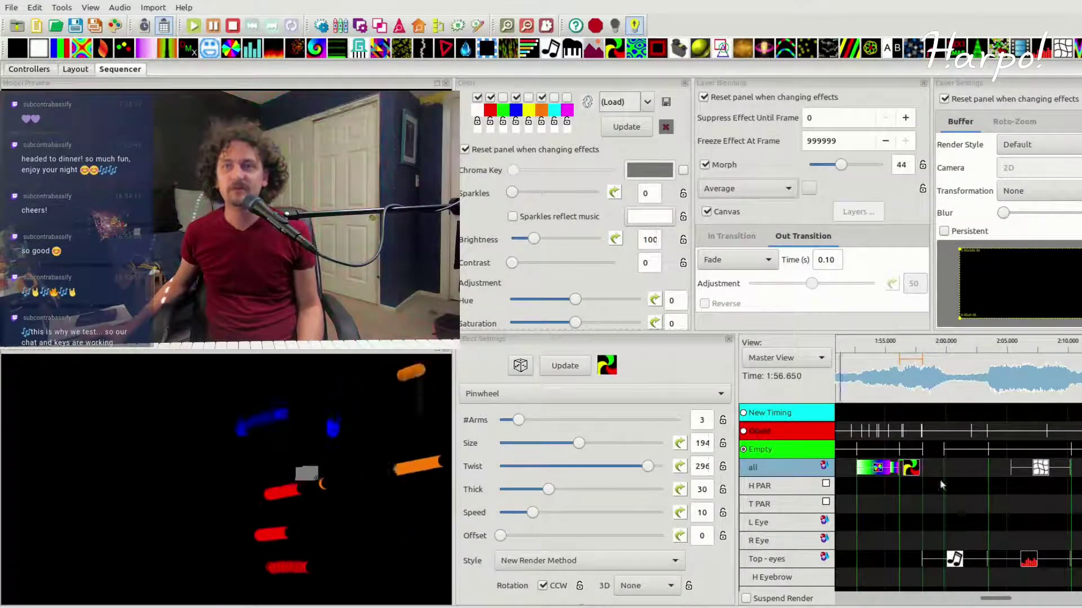
Step: Place a Galaxy effect on the Top - eyes row at about 1:57, leaving its Canvas option off after a brief trial
left_click(904, 557)
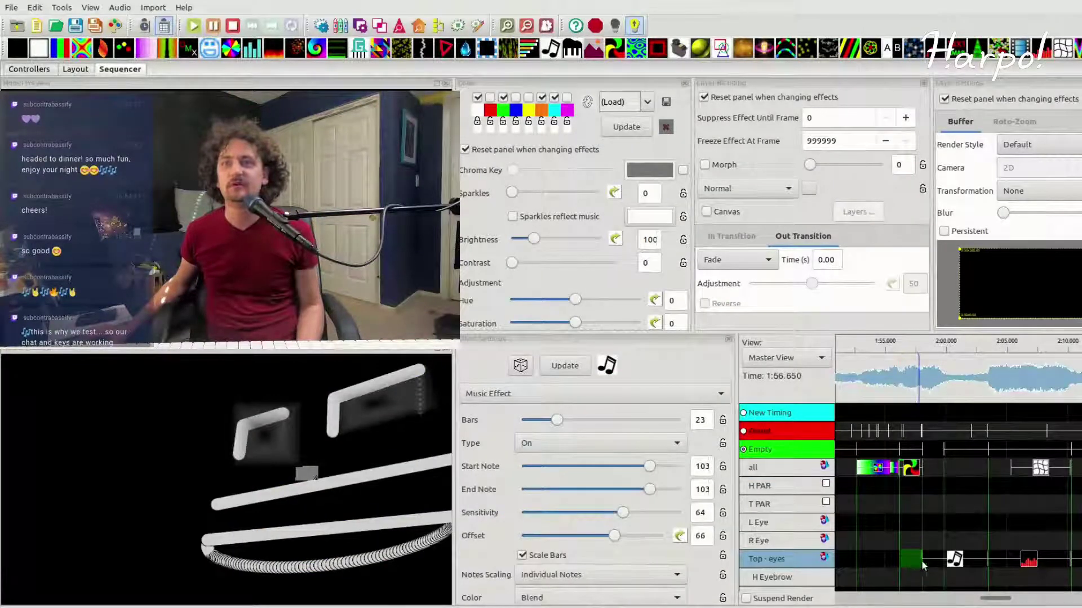
left_click(906, 563)
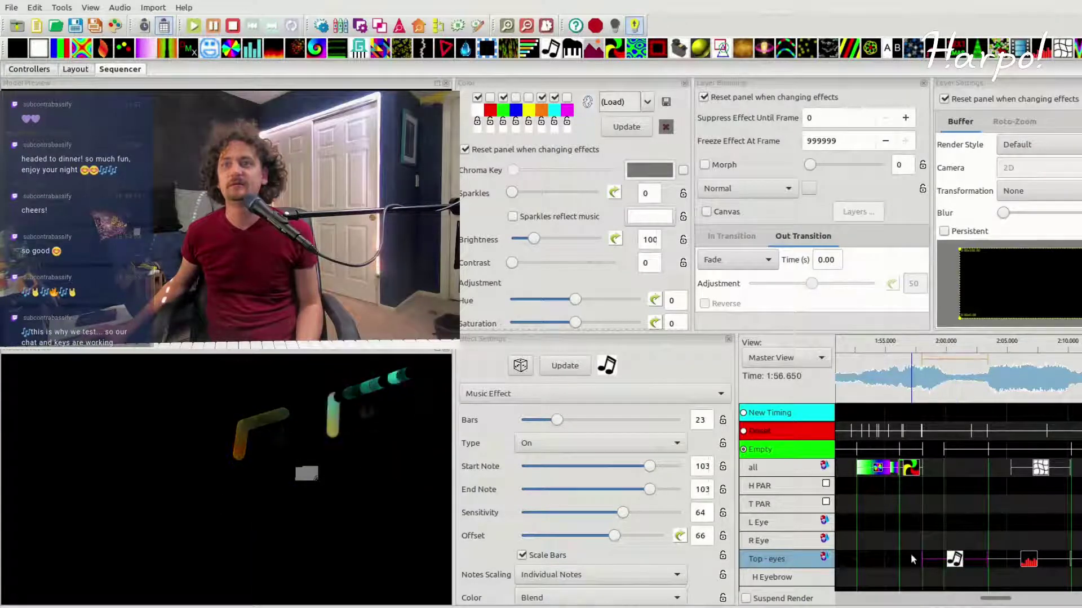
left_click(925, 563)
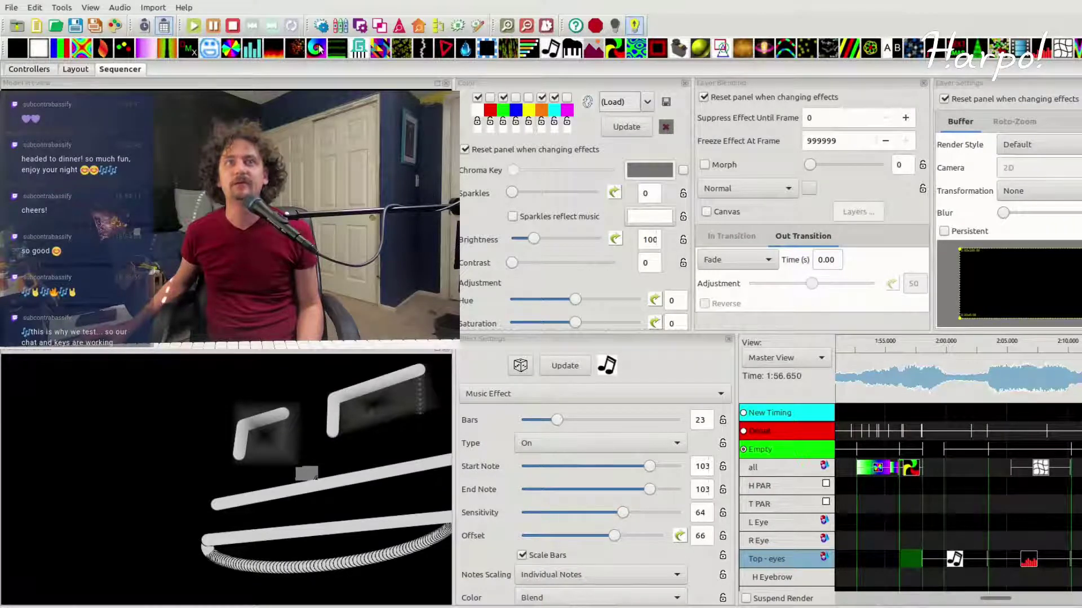
left_click_drag(318, 49, 909, 559)
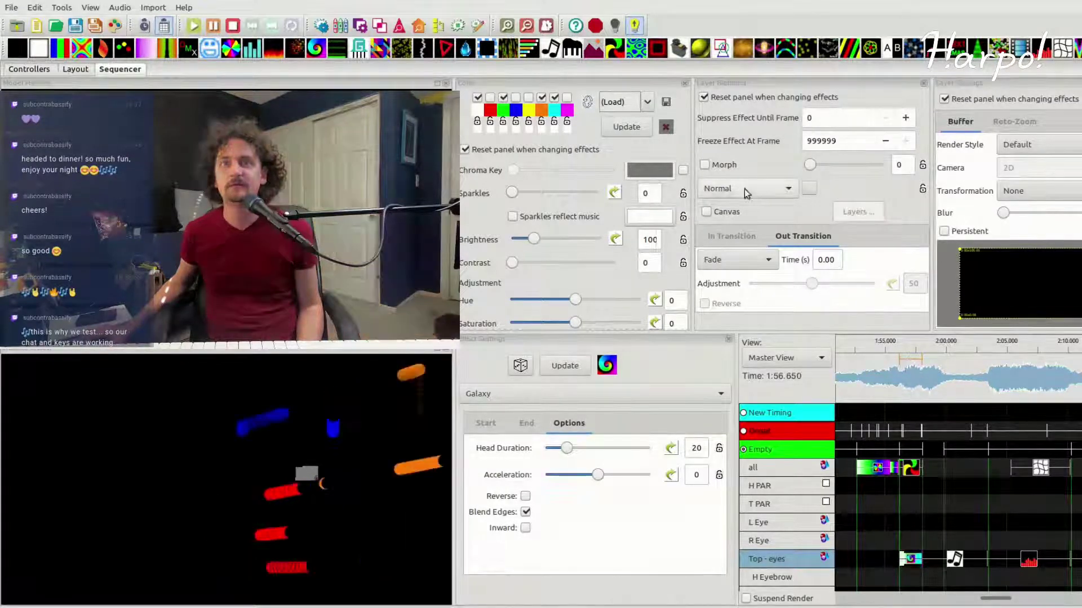
left_click(727, 212)
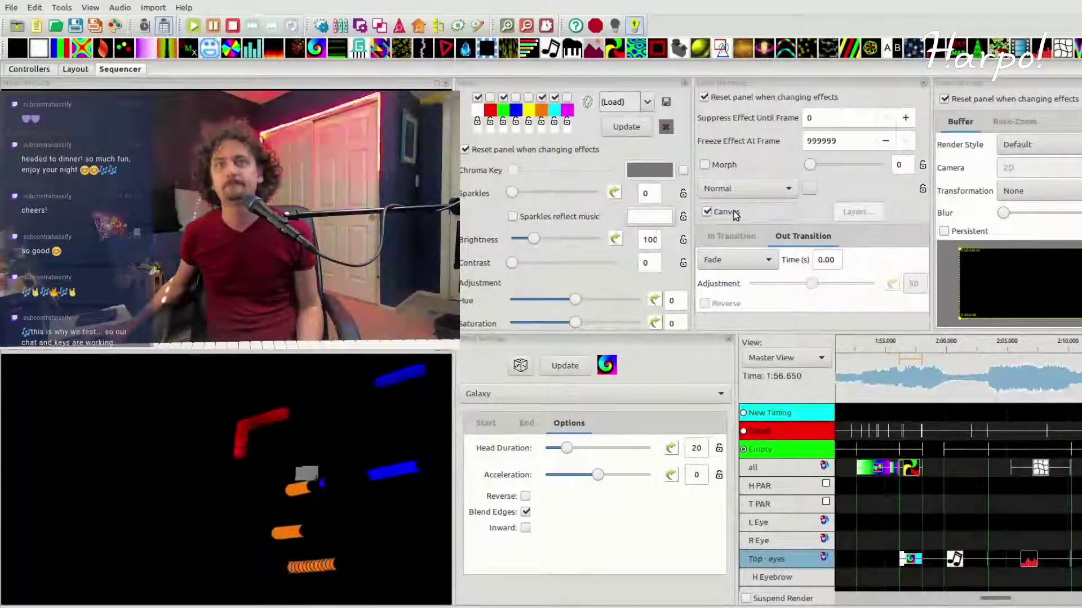
left_click(727, 212)
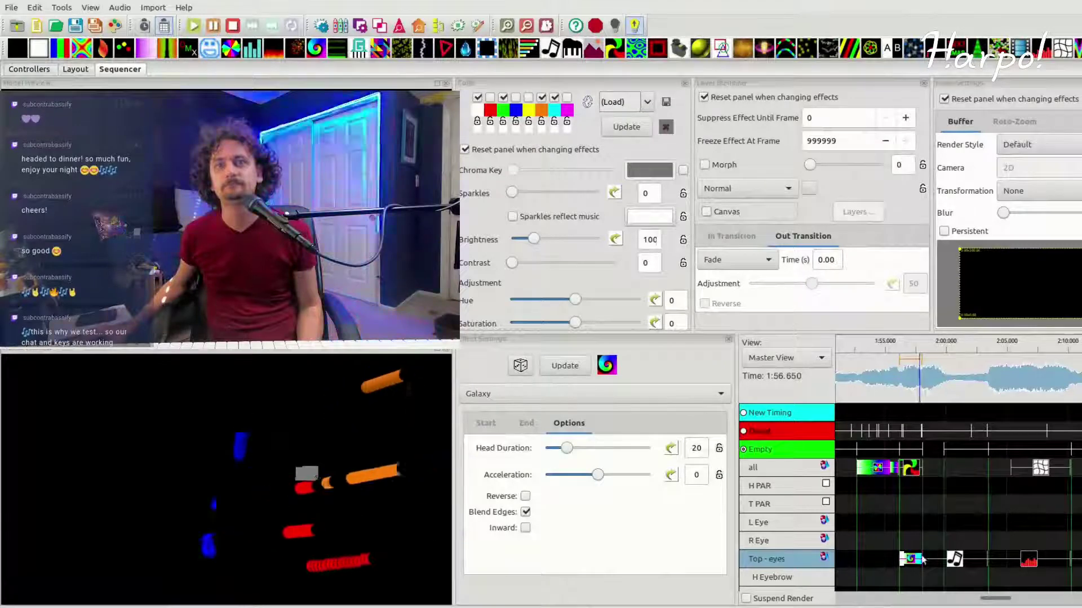
Step: Preview from about 1:55.8 and randomize the Top - eyes row's Galaxy effect settings
left_click(905, 347)
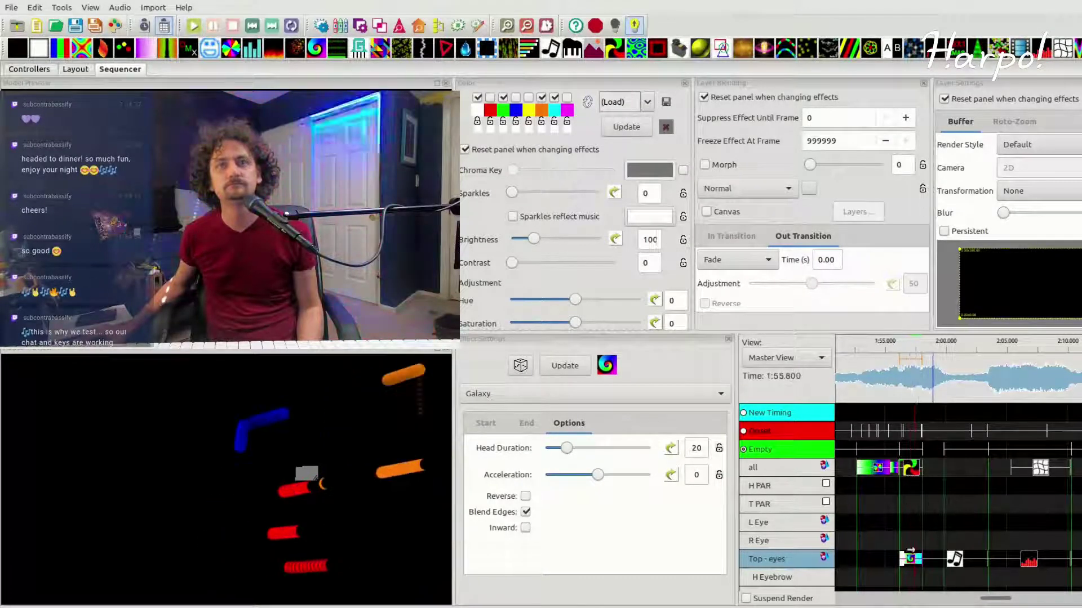
left_click(520, 366)
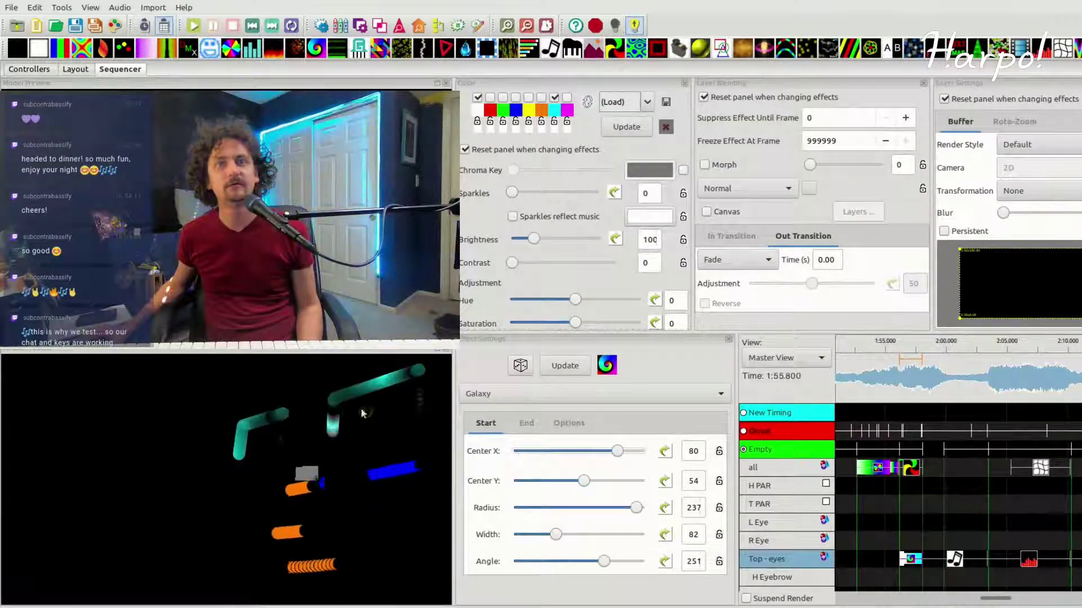
left_click(872, 470)
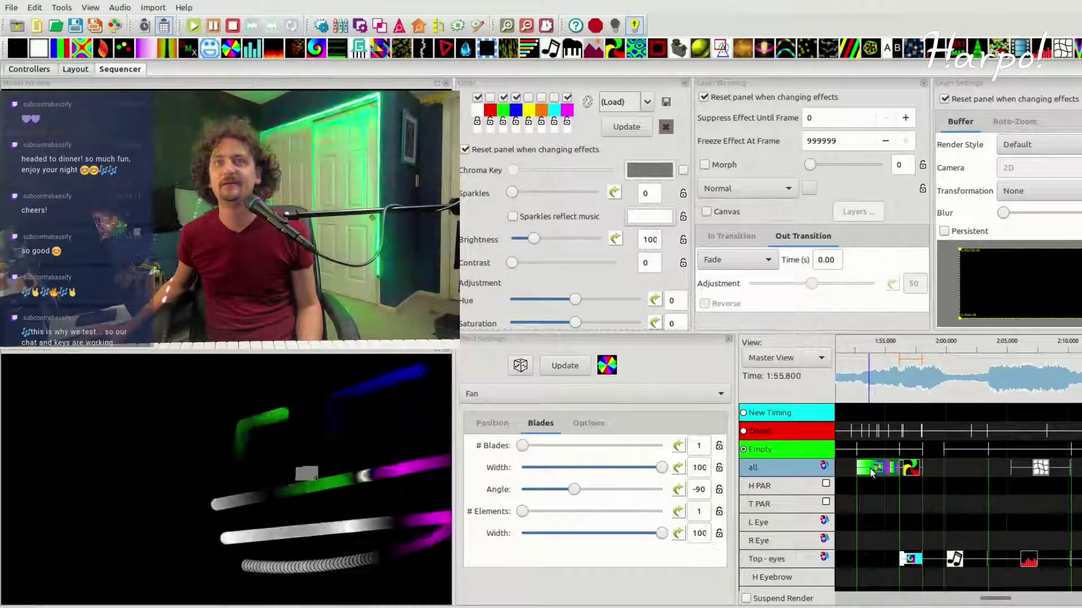
Step: Try Bottom-Top, Left-Right and Additive layer blending on the all row's Pinwheel effect, returning it to Average
left_click(909, 467)
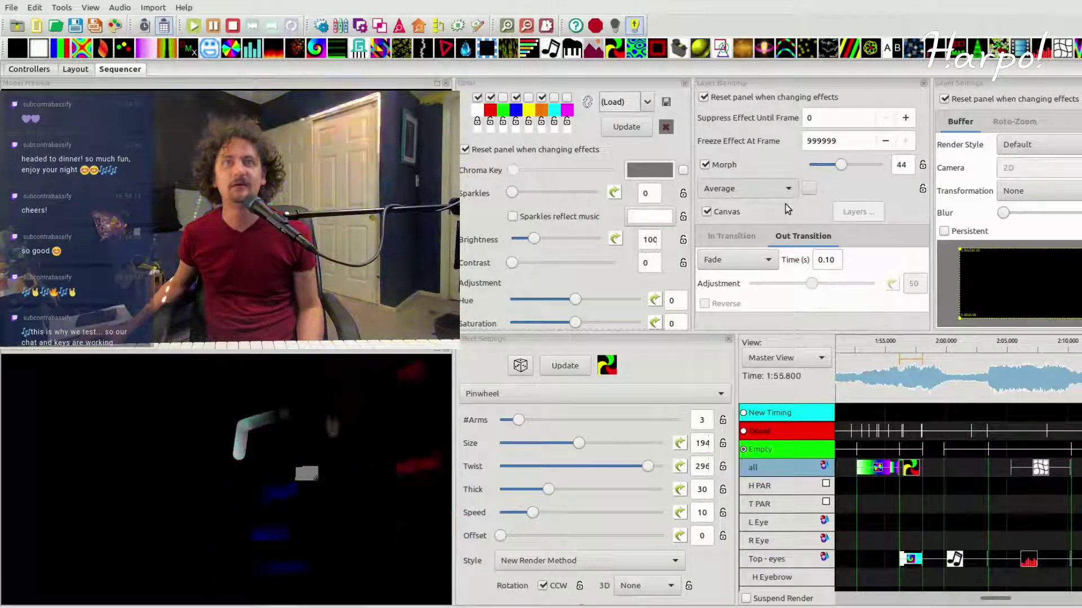
key("Down")
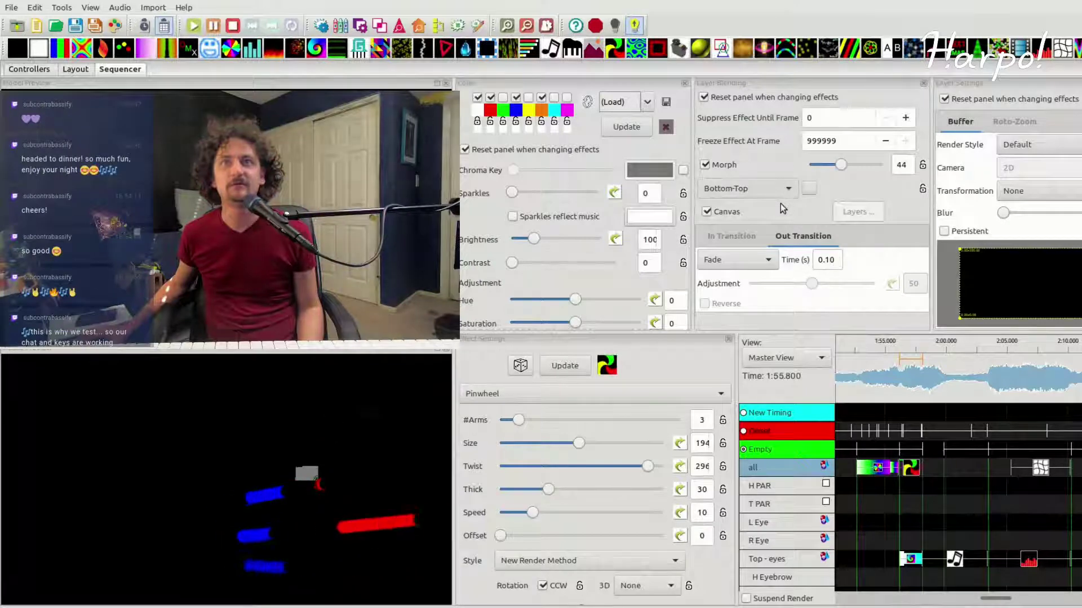
key("Down")
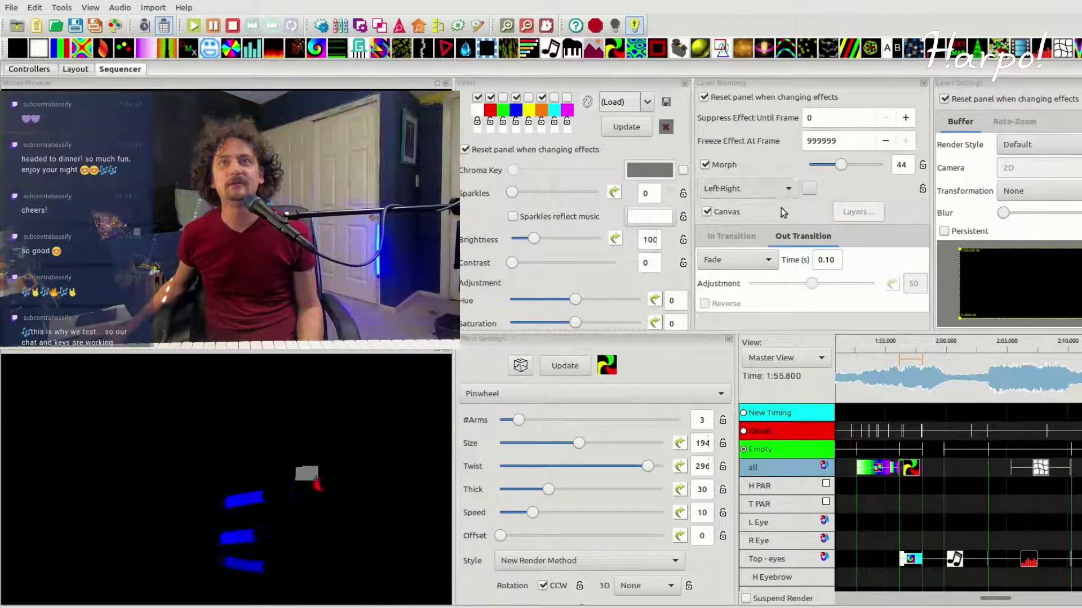
key("Down")
key("Down")
key("Down")
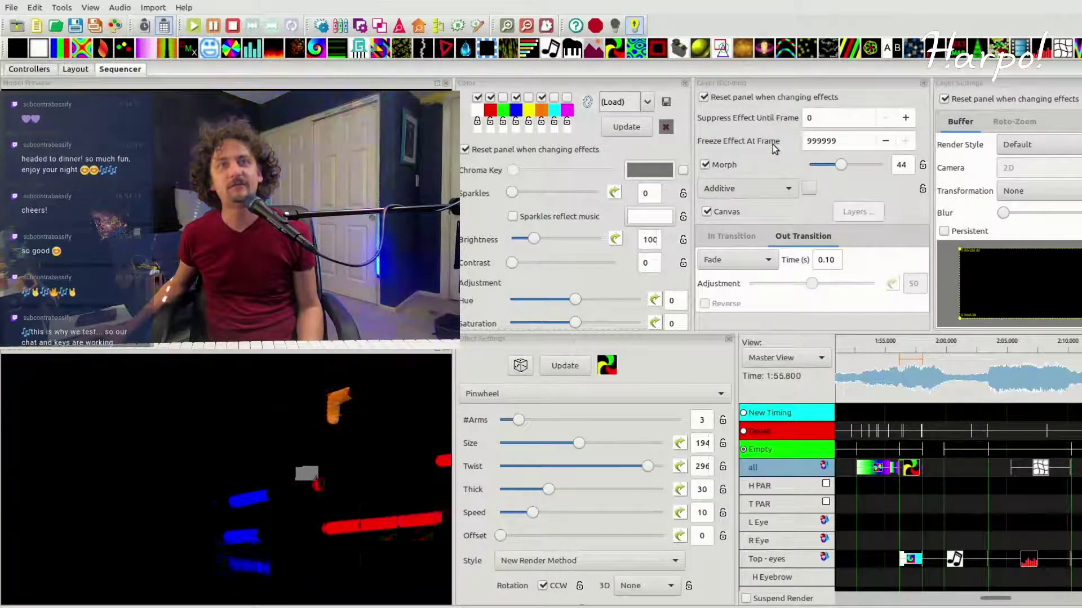
key("Up")
key("Up")
key("Up")
key("Up")
key("Up")
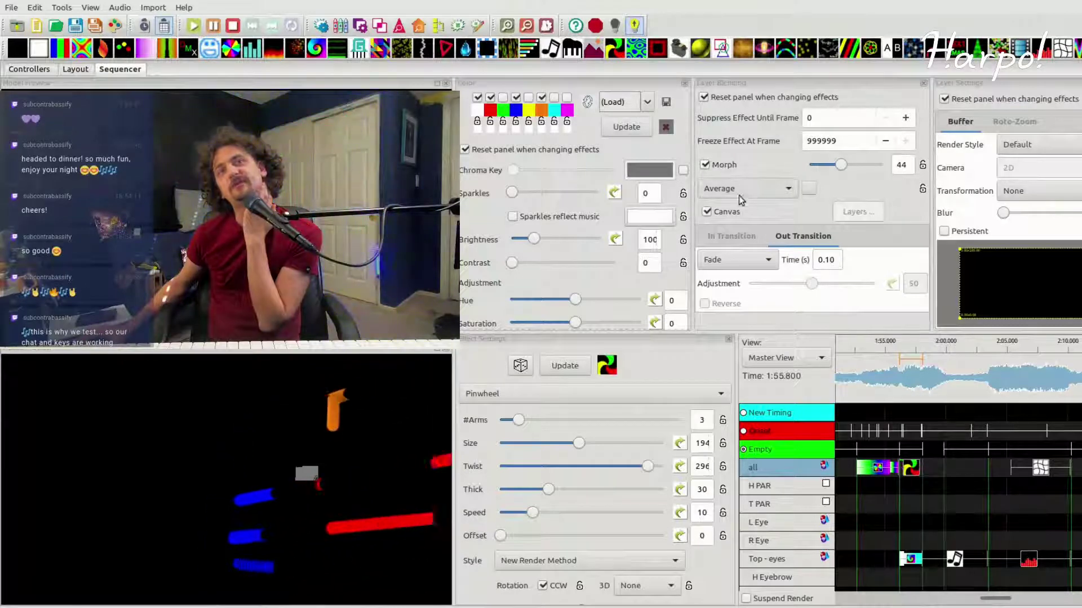
Step: Try the 1 is Mask, 2 is Mask, Brightness, Max and Min layer blending modes on the Pinwheel effect
left_click(736, 235)
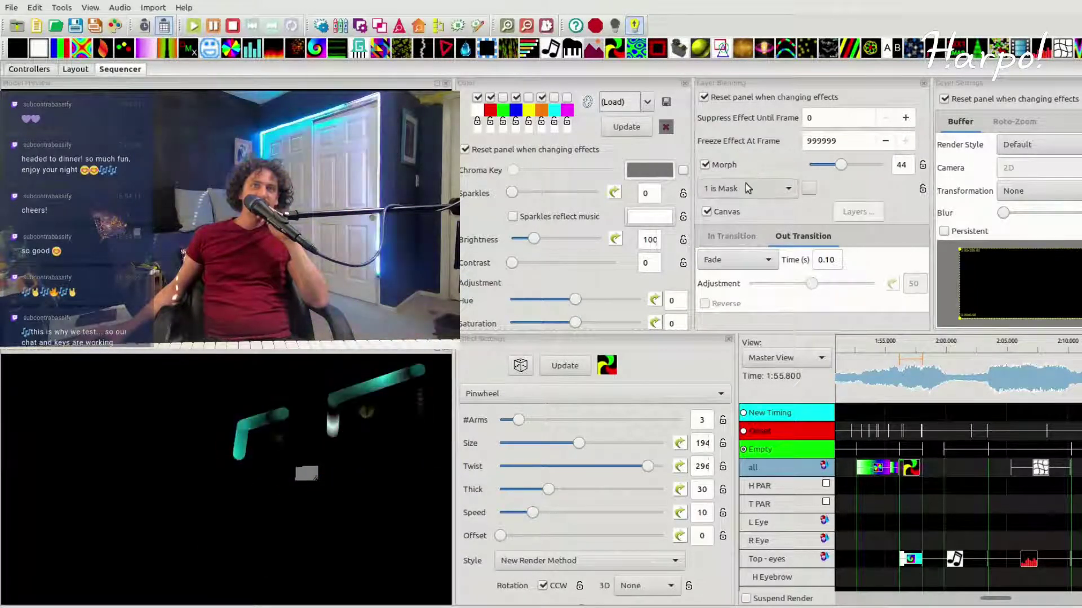
key("Down")
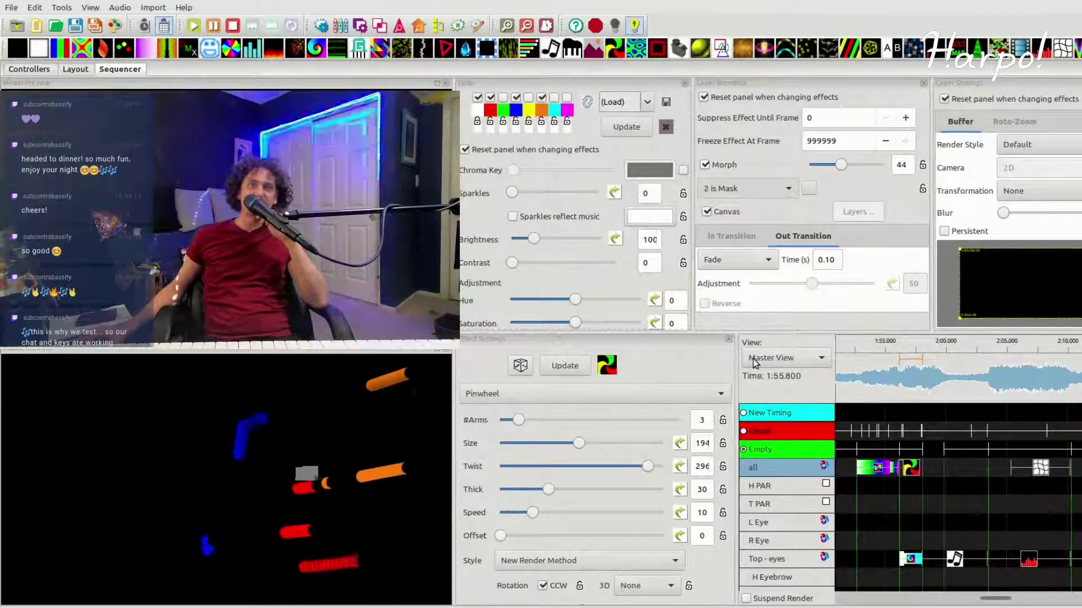
left_click(756, 188)
left_click(756, 215)
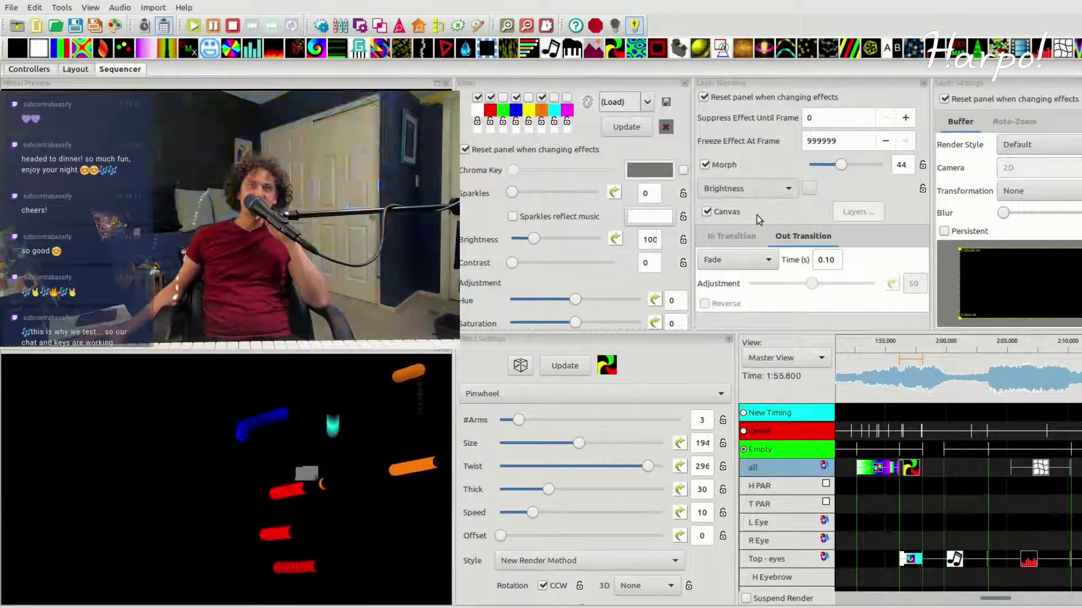
left_click(756, 191)
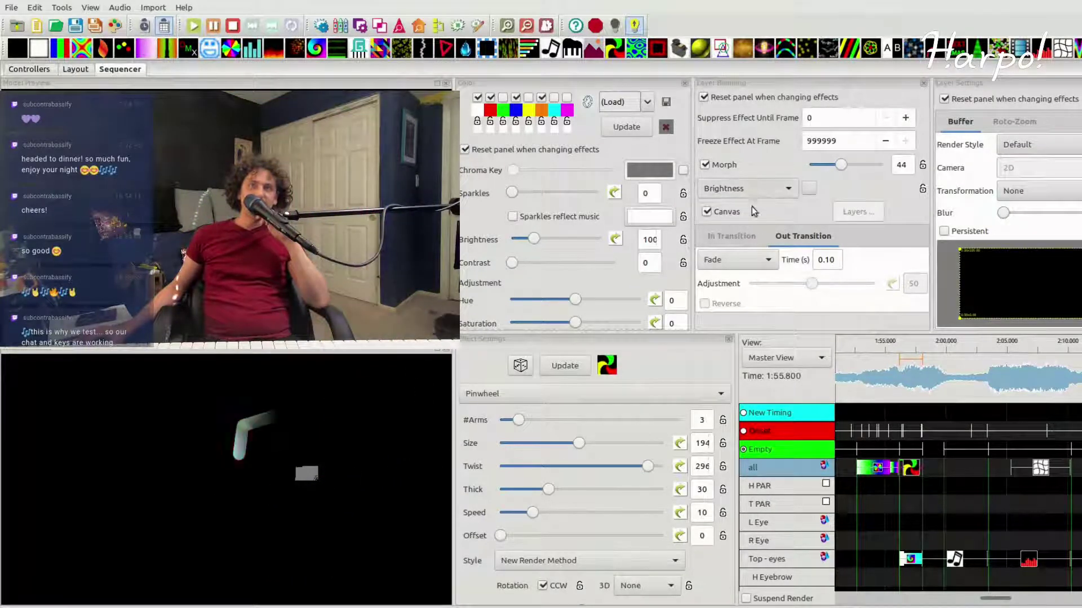
left_click(752, 206)
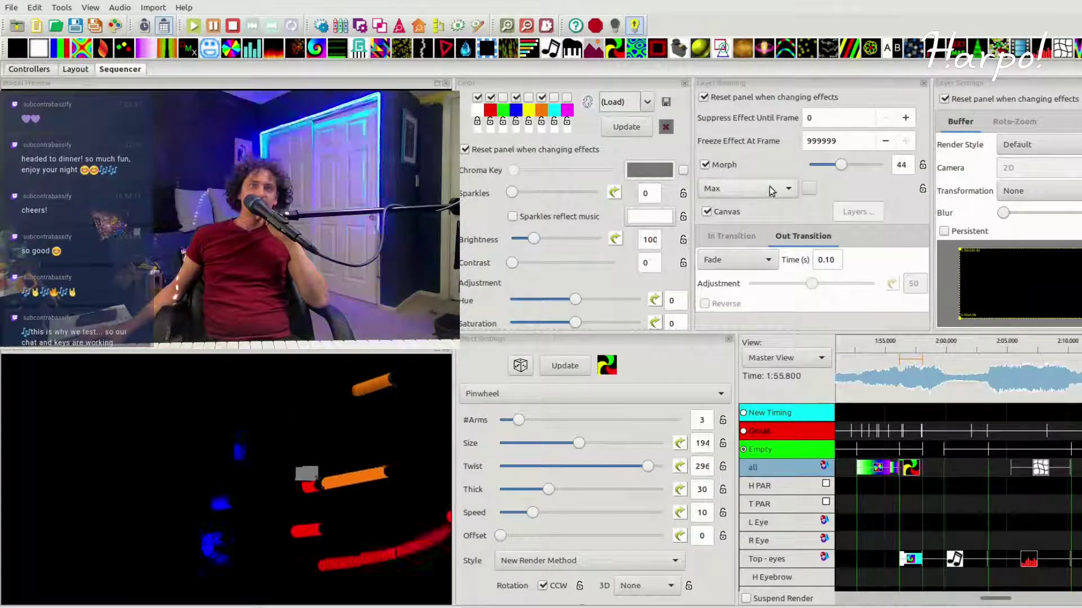
left_click(771, 191)
left_click(768, 201)
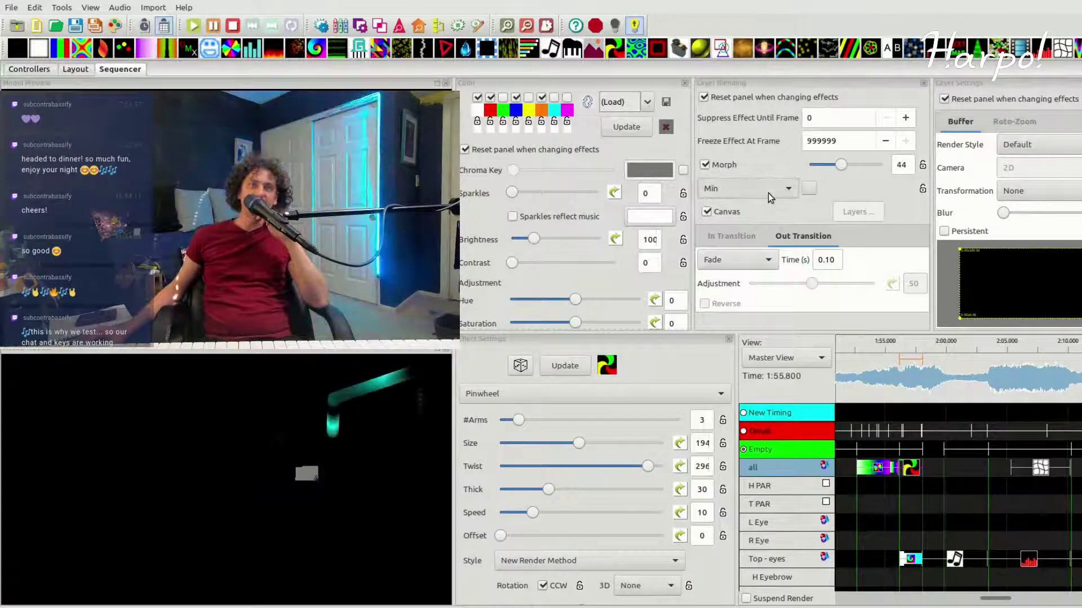
Step: Compare Average with Additive blending on the Pinwheel effect and set its layer blending to Additive
key("Down")
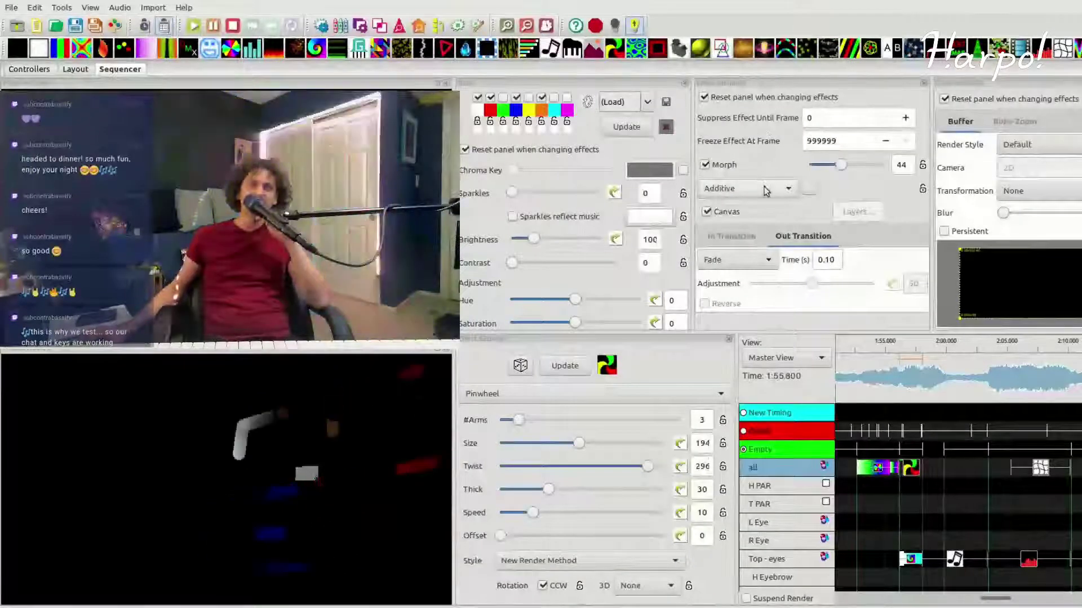
scroll(766, 192, "up", 2)
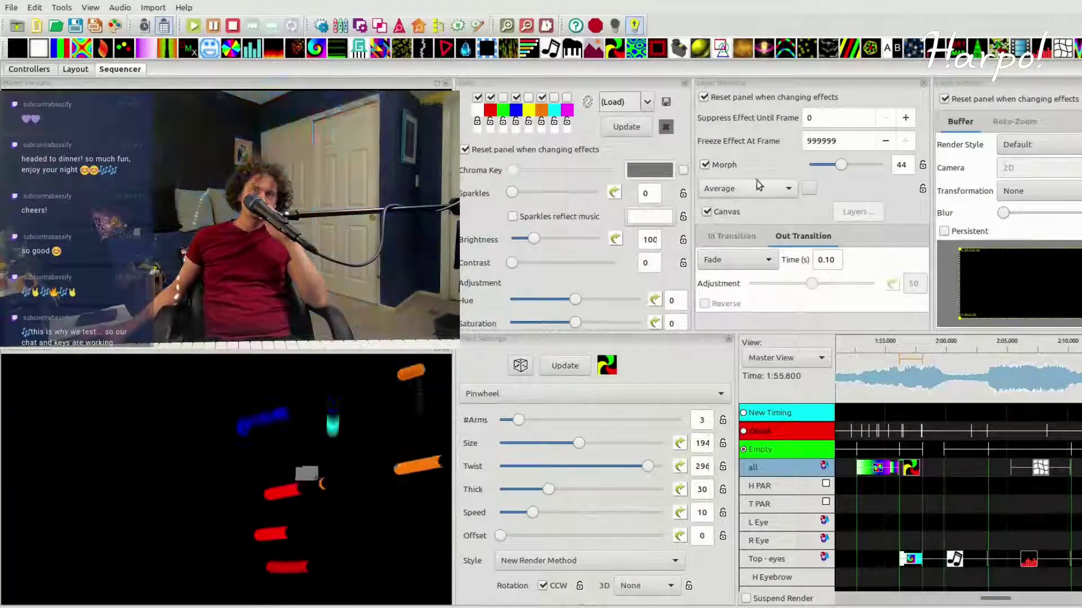
scroll(758, 184, "down", 6)
scroll(758, 184, "up", 1)
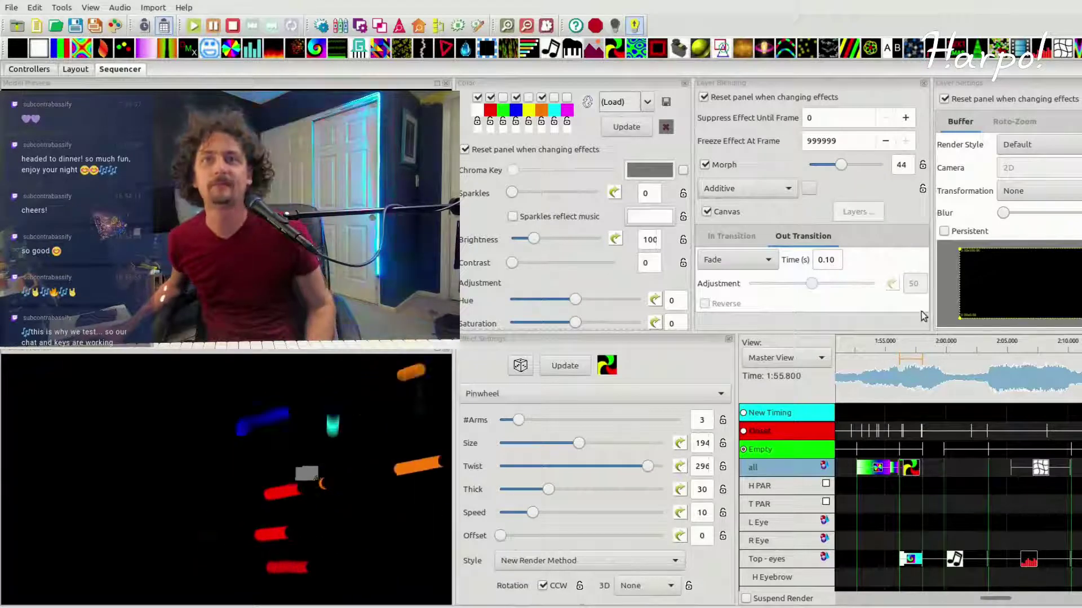
Step: Stop the effect playback and preview the sequence from about 1:55
key("space")
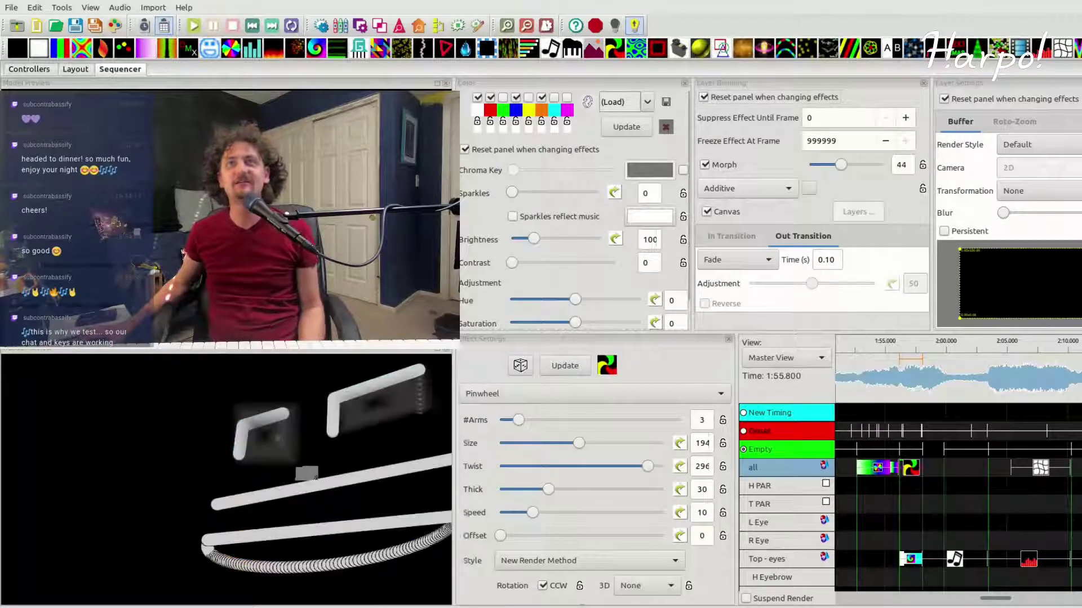
left_click(1028, 3)
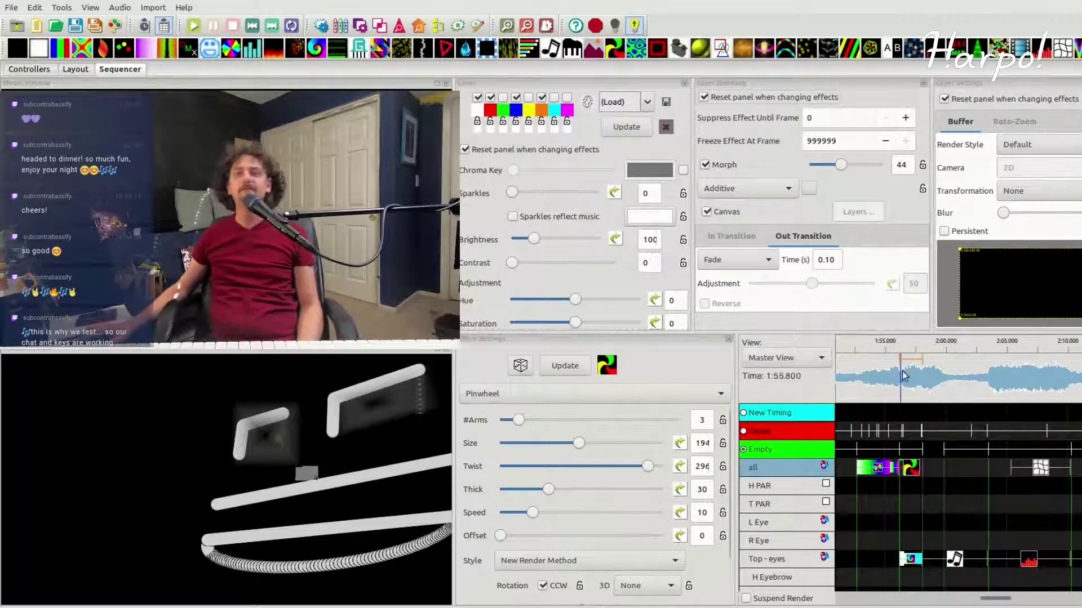
left_click(889, 346)
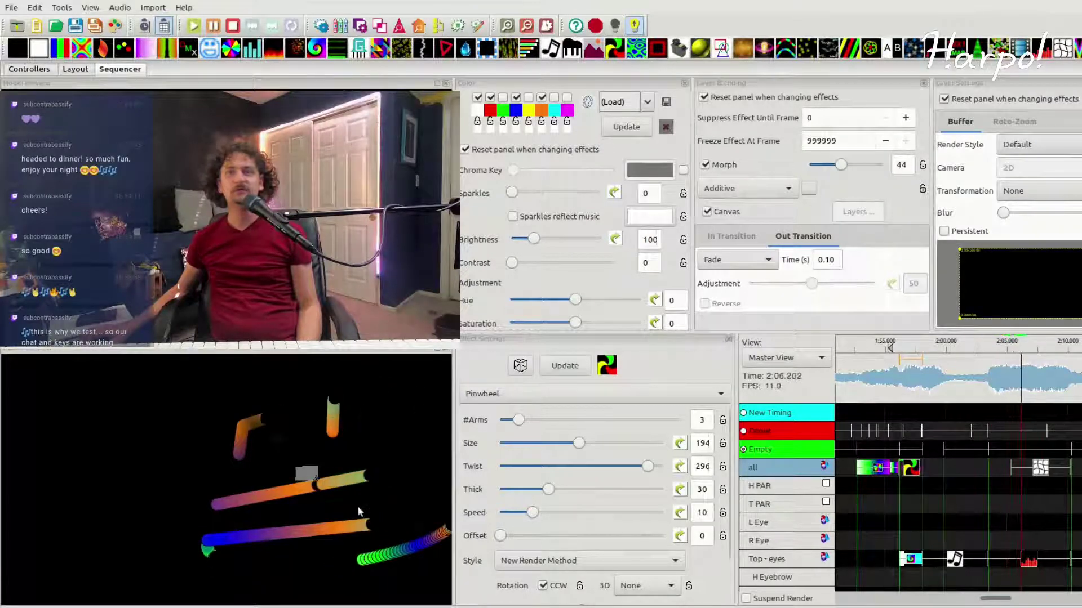
Step: Try Average, 1 is Mask and Additive layer blending on the all row's Warp effect
left_click(1041, 468)
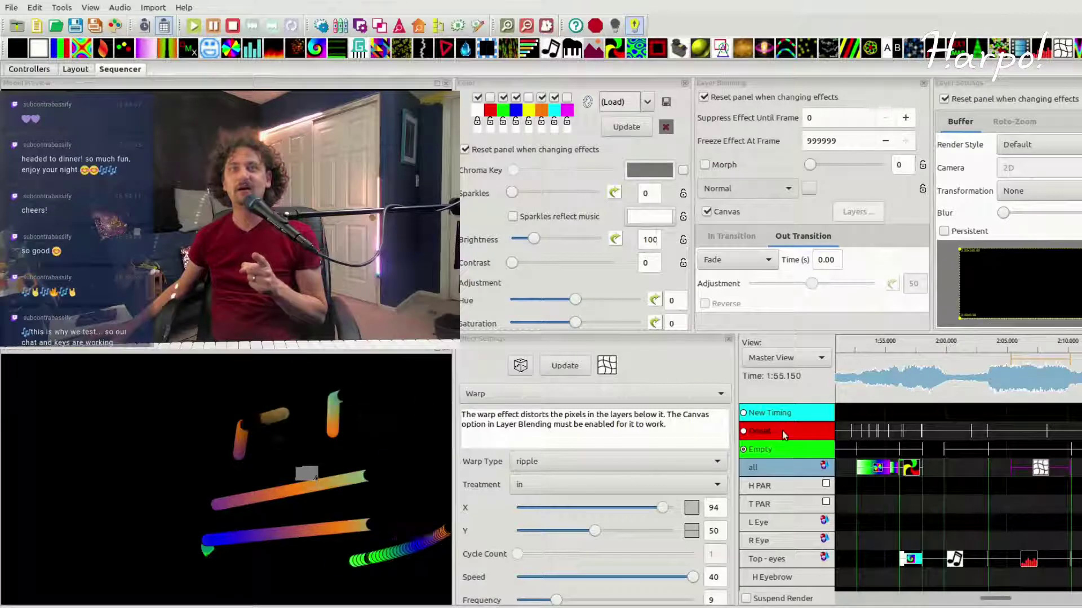
key("a")
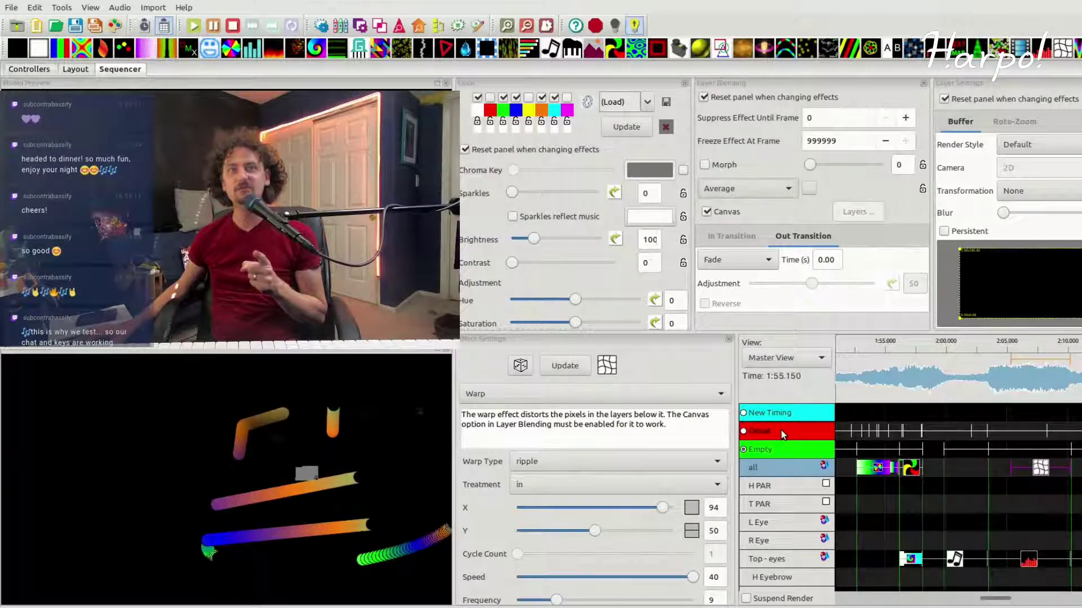
scroll(748, 193, "up", 3)
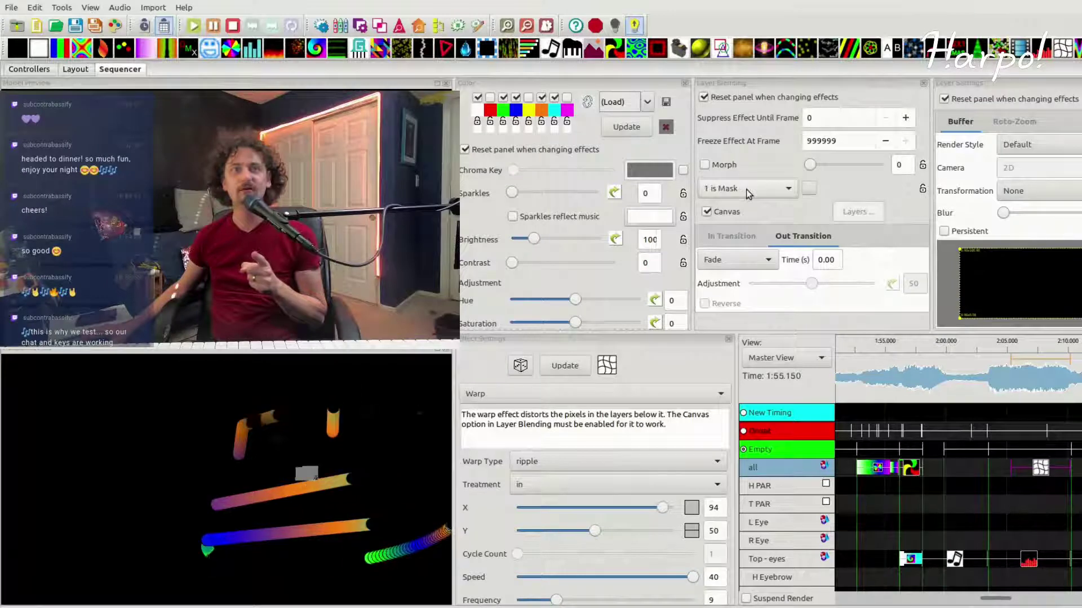
scroll(746, 189, "down", 10)
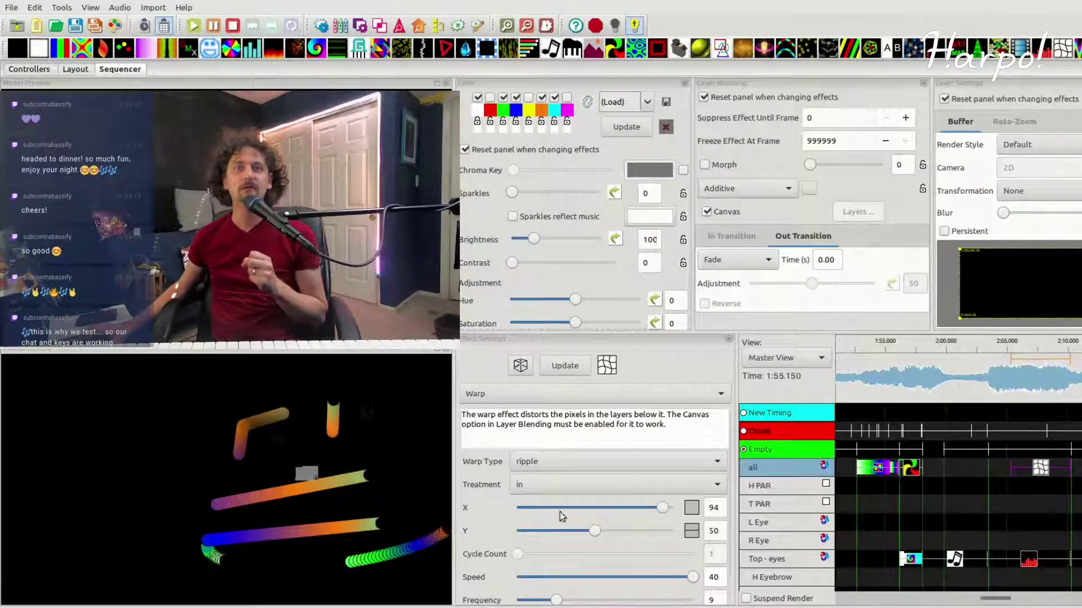
Step: Set the Warp effect's speed to 5 and randomize its settings twice
scroll(563, 529, "down", 1)
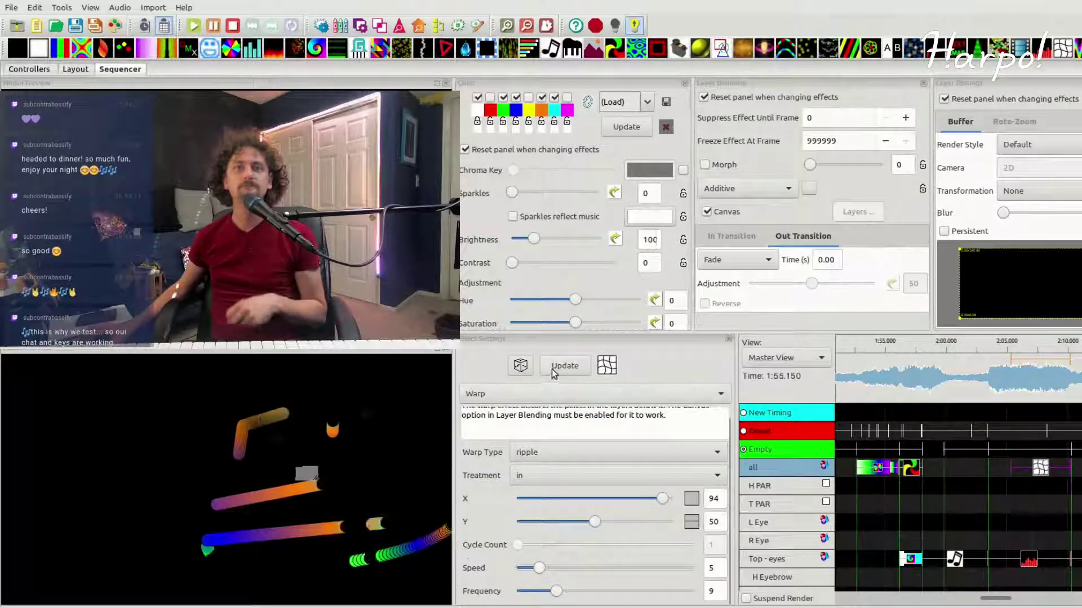
left_click(520, 366)
left_click(520, 366)
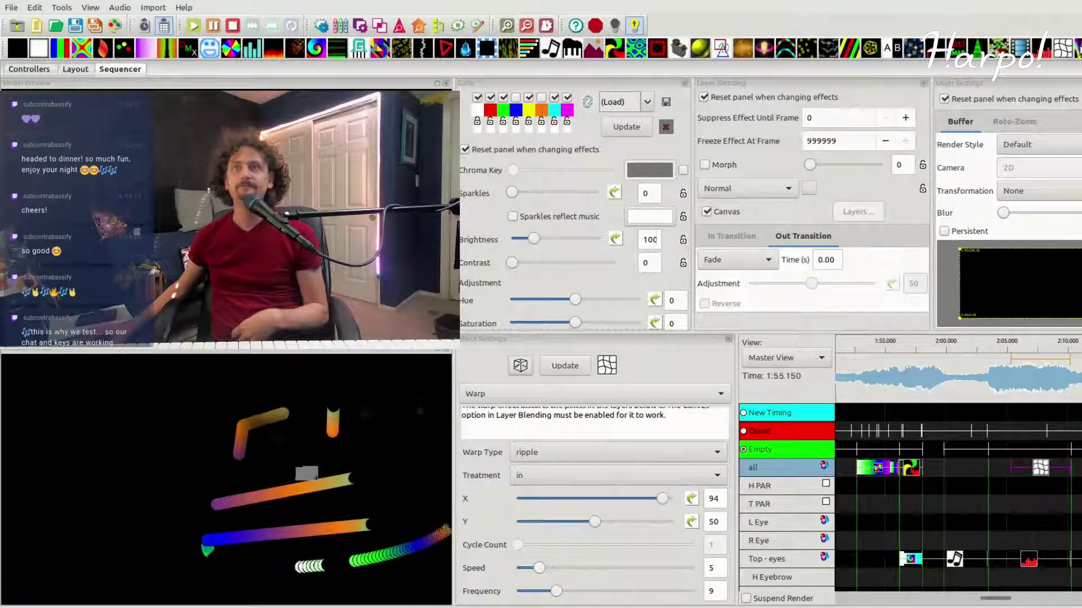
Step: Replace the all row's Warp effect with a Wave effect and randomize it until it is a mirrored Fractal/ivy wave
left_click_drag(1076, 48, 1035, 475)
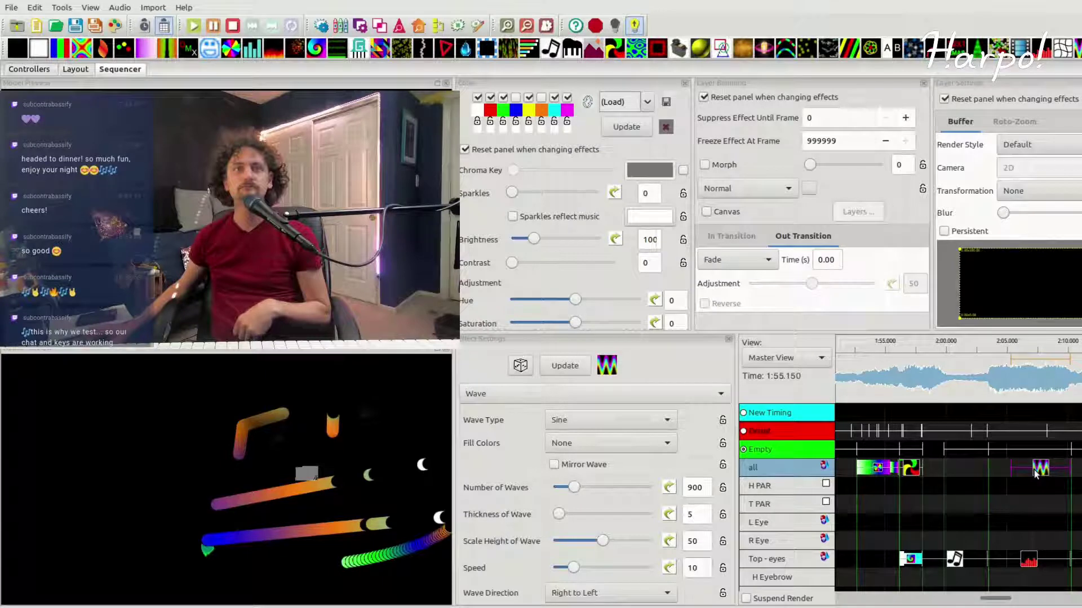
left_click(519, 367)
left_click(519, 367)
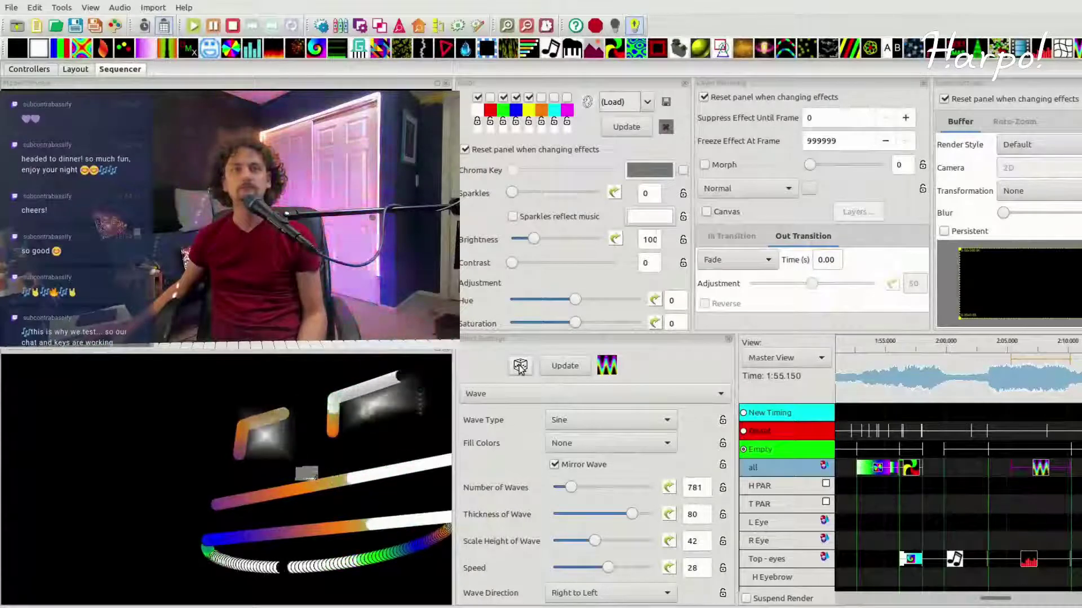
left_click(519, 367)
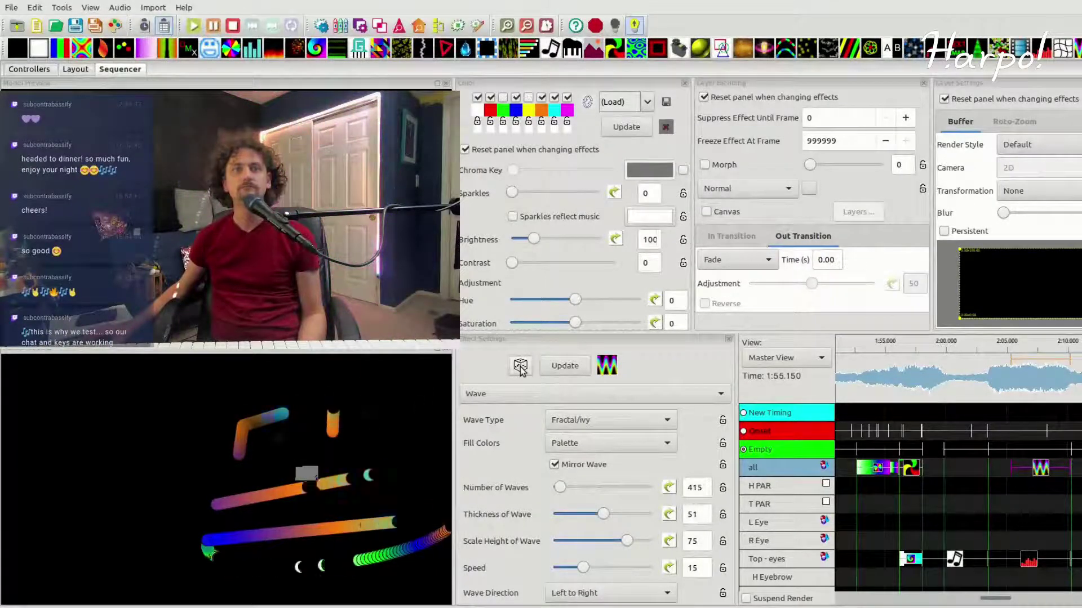
left_click(520, 367)
left_click(519, 367)
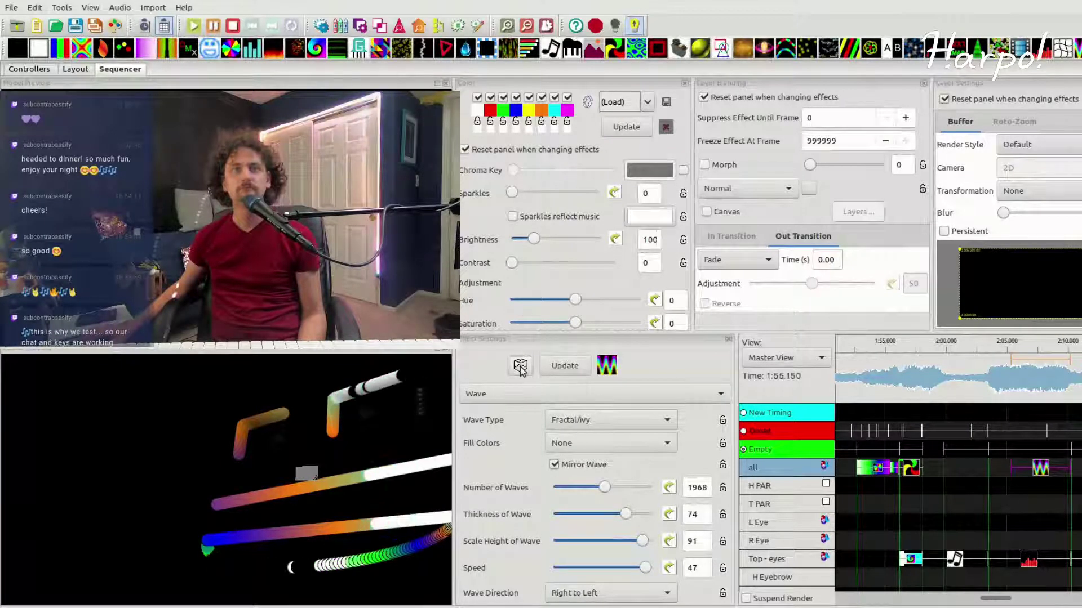
Step: Set the Wave effect's thickness to 56 and speed to 41, and preview the sequence from about 2:02
left_click_drag(625, 514, 615, 515)
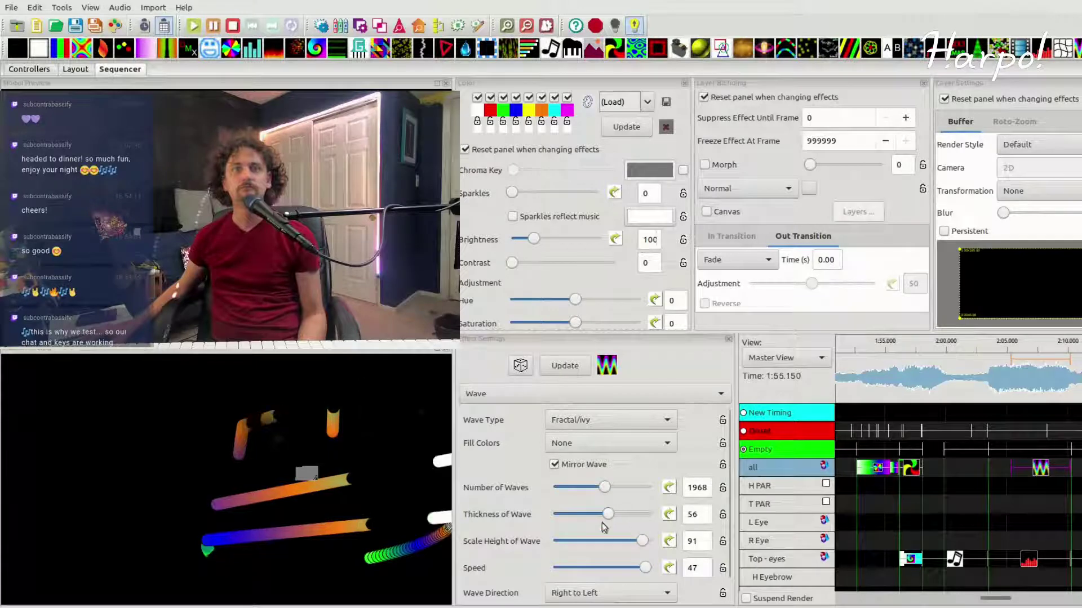
mouse_move(631, 561)
left_mouse_down()
mouse_move(620, 570)
mouse_move(634, 562)
left_mouse_up()
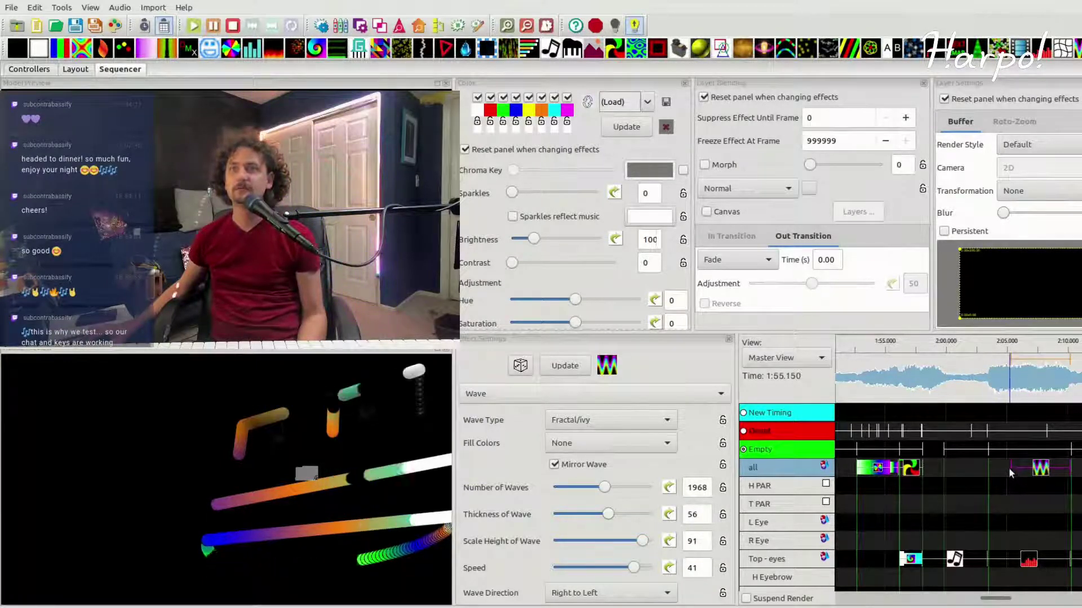
left_click(980, 348)
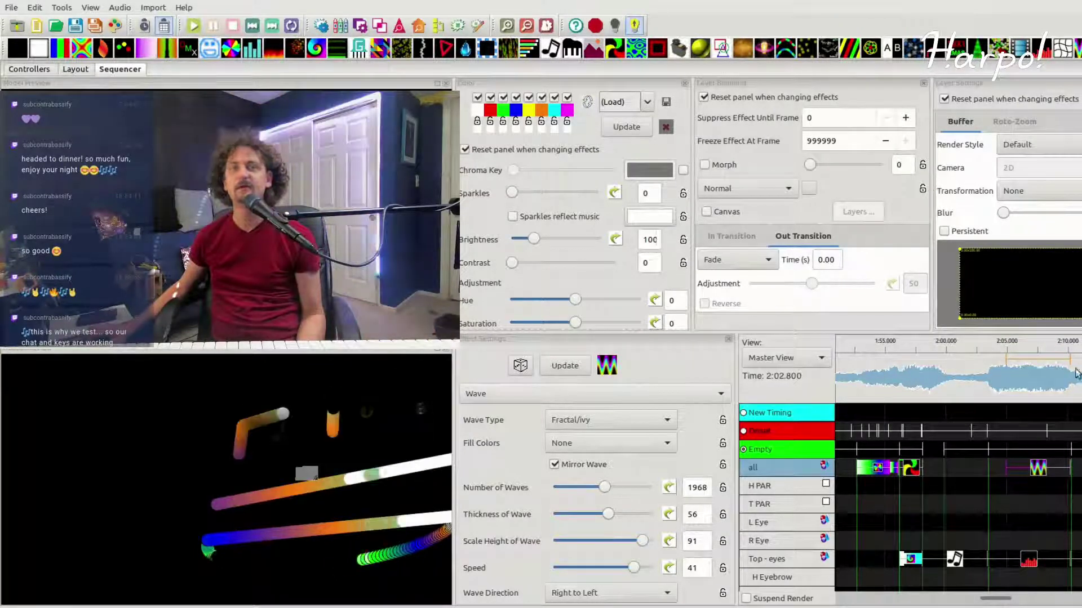
left_click(974, 349)
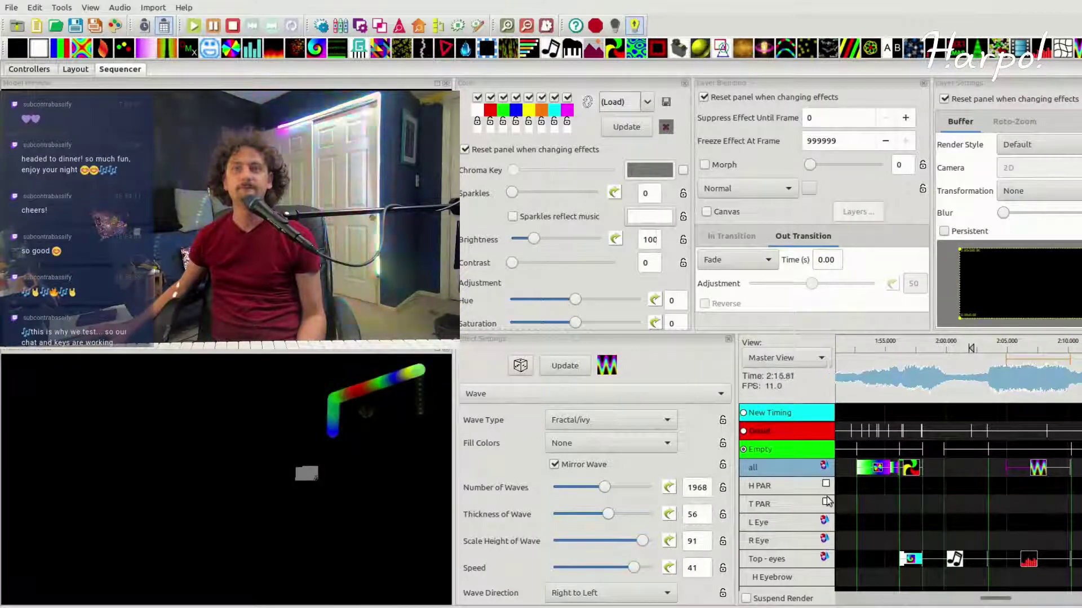
key("space")
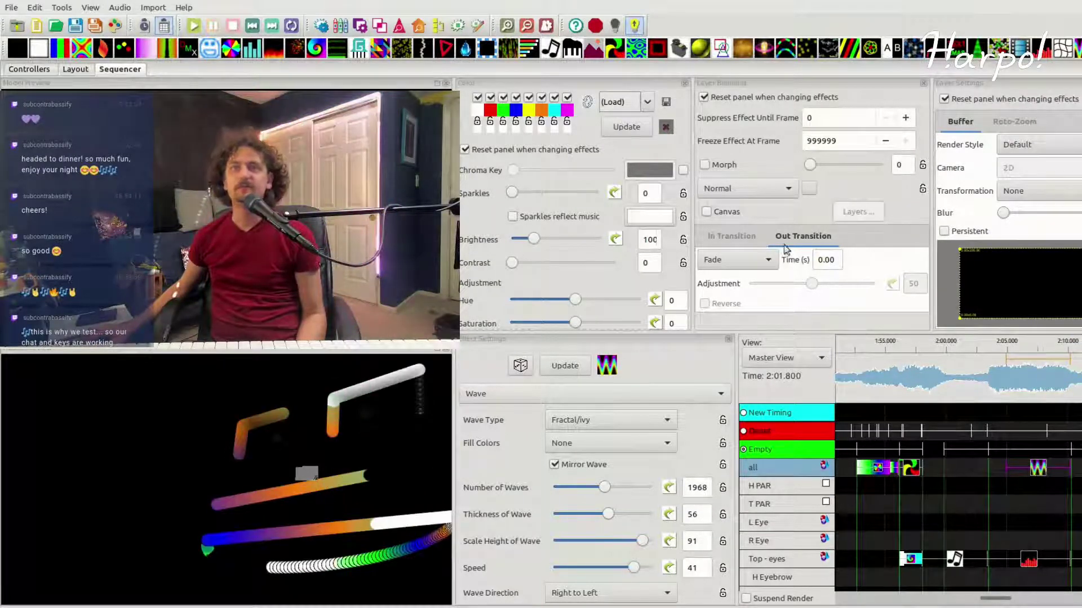
Step: Give the Wave effect a 1-second Fade out transition and preview its ending from about 2:09
double_click(820, 259)
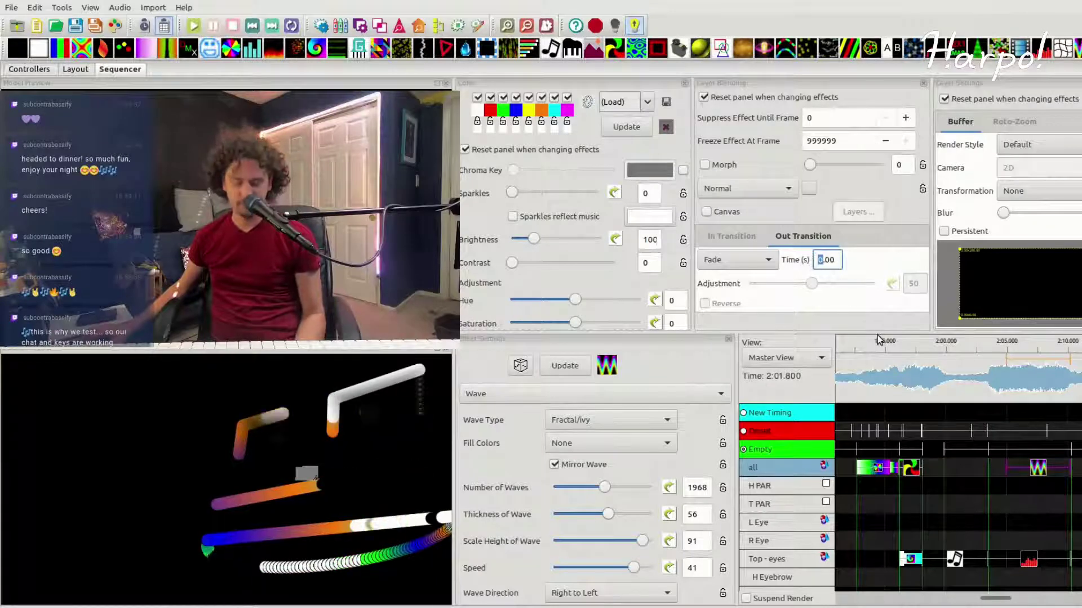
type("1")
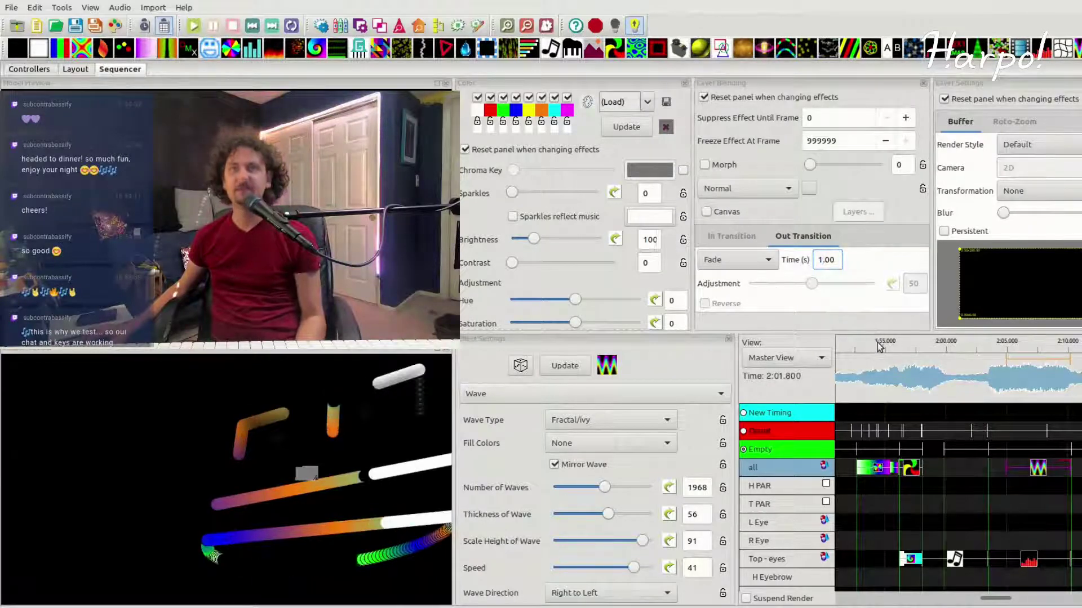
left_click(1061, 350)
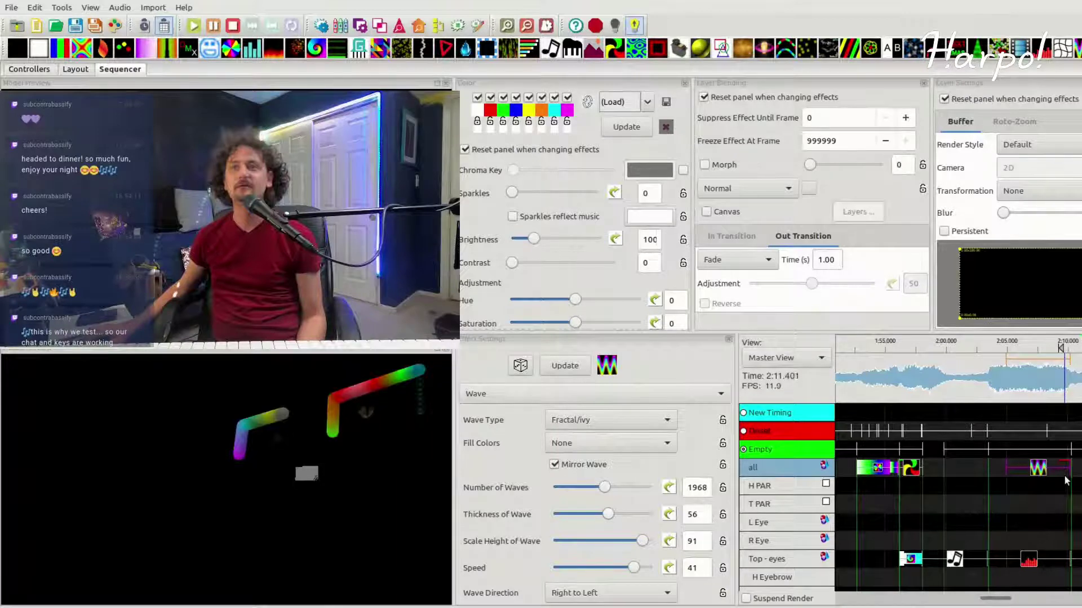
Step: Set 2-second Fade out transitions on the Middle and Bottom - Mouth rows' VU Meter effects below the Wave effect
left_click(1037, 525)
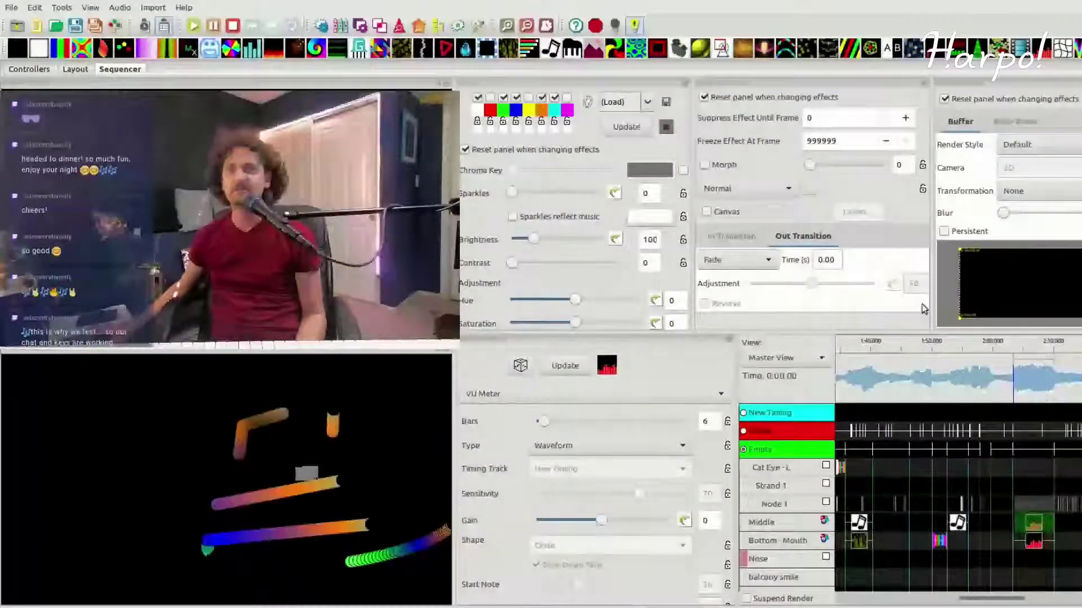
double_click(827, 259)
type("2")
left_click(1035, 542)
left_click(835, 259)
double_click(822, 260)
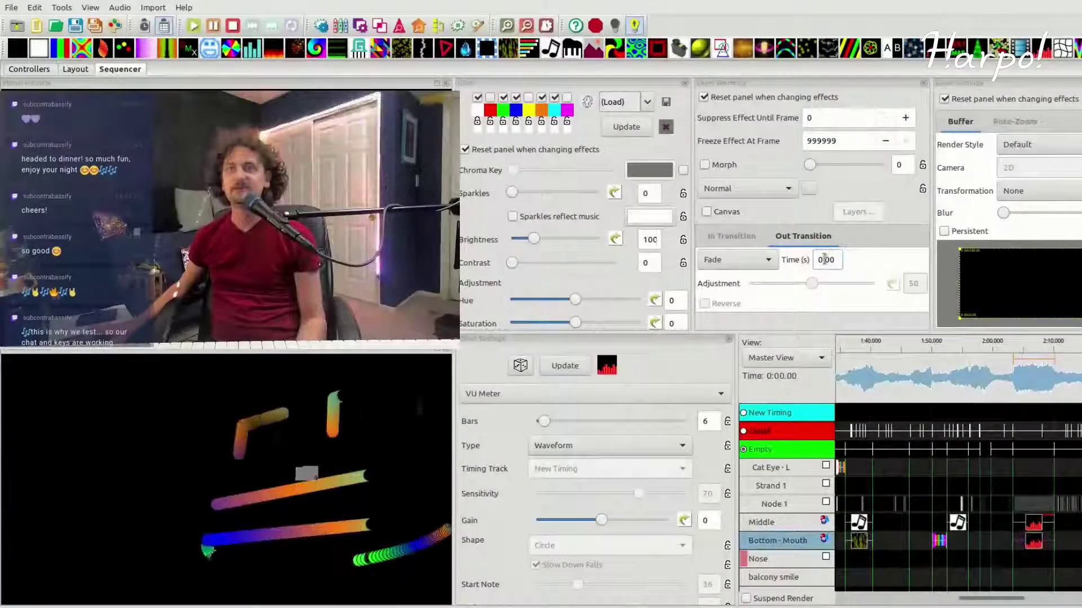
type("2")
Step: Preview the all row's Wave effect with a 3-second Fade out transition, and settle on 4 seconds
scroll(1050, 502, "up", 3)
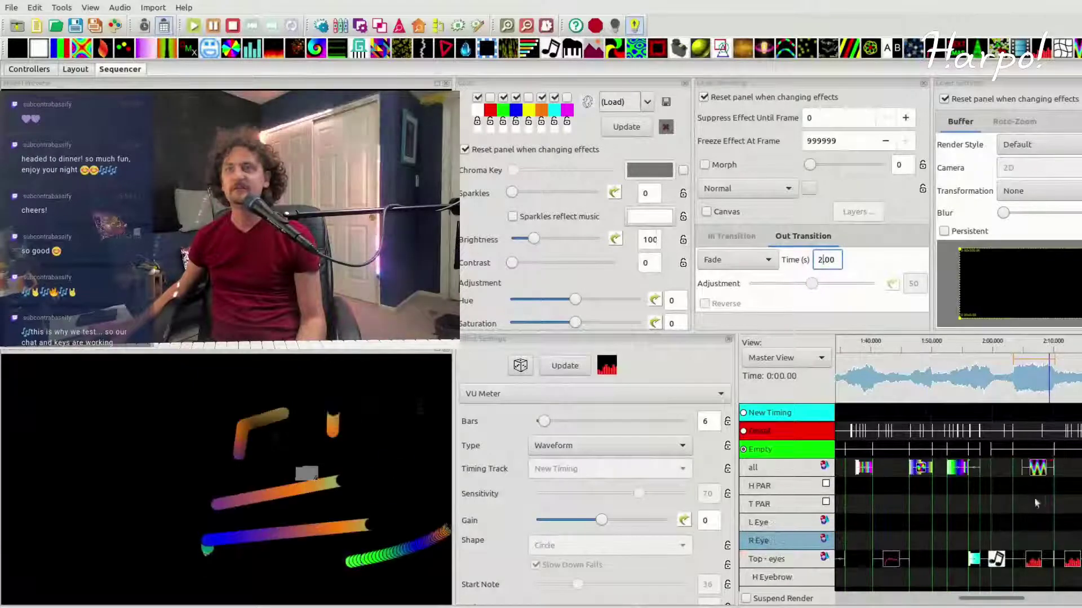
left_click(1038, 468)
double_click(821, 259)
type("3")
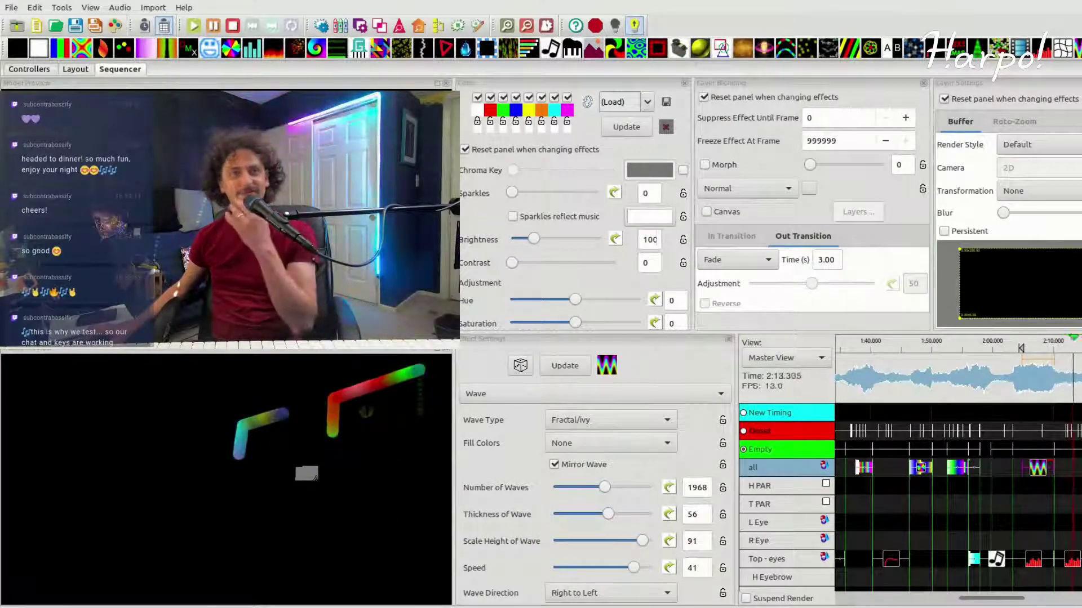
key("space")
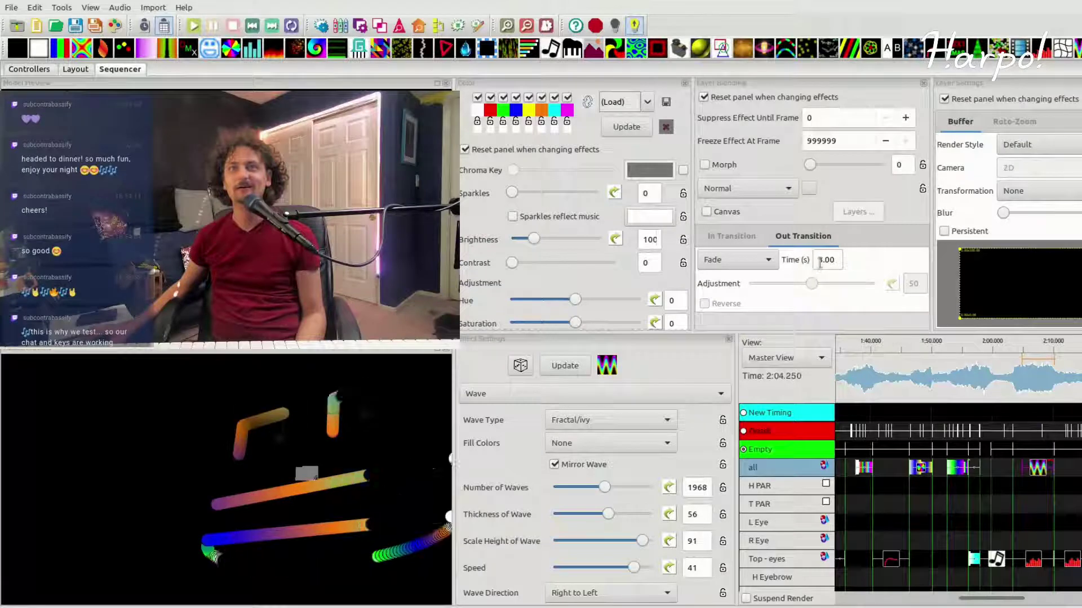
double_click(822, 260)
type("4")
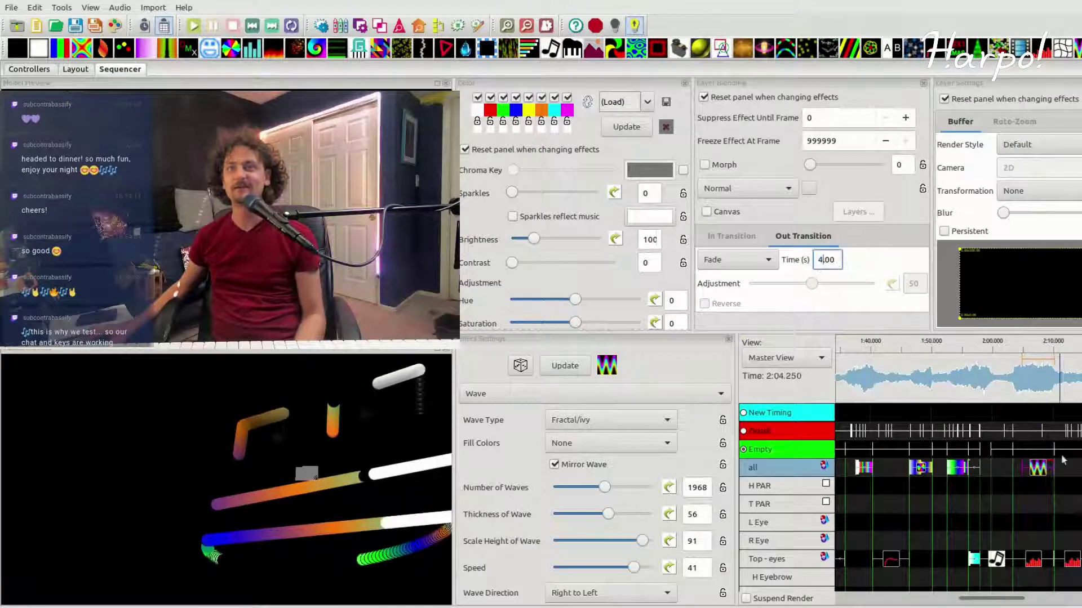
Step: Set 3-second Fade out transitions on the Middle and Bottom - Mouth VU Meter effects and preview them from about 2:01
left_click(1033, 559)
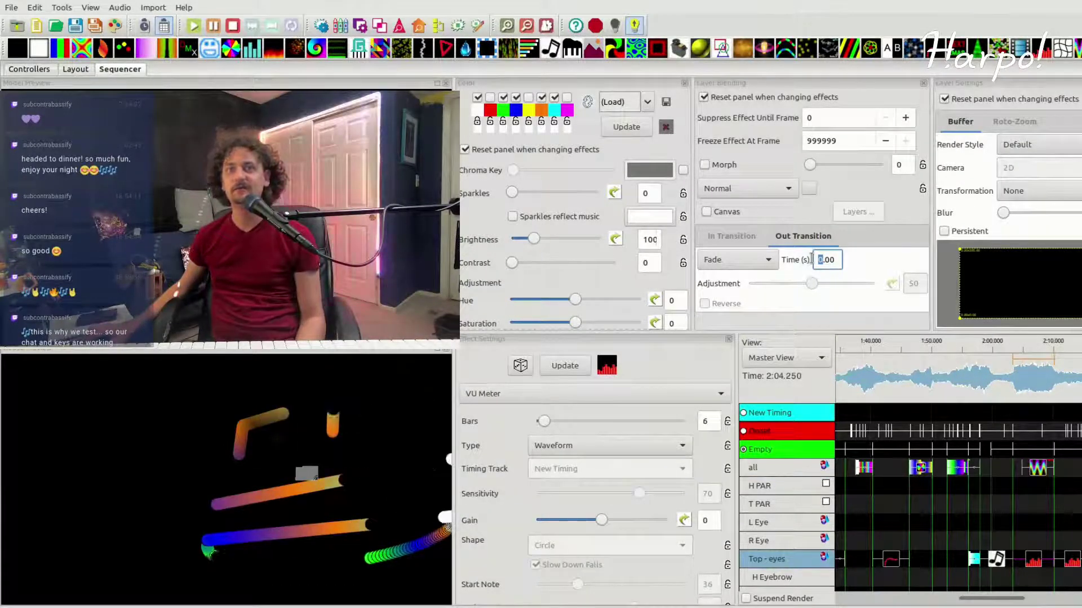
scroll(1065, 540, "down", 2)
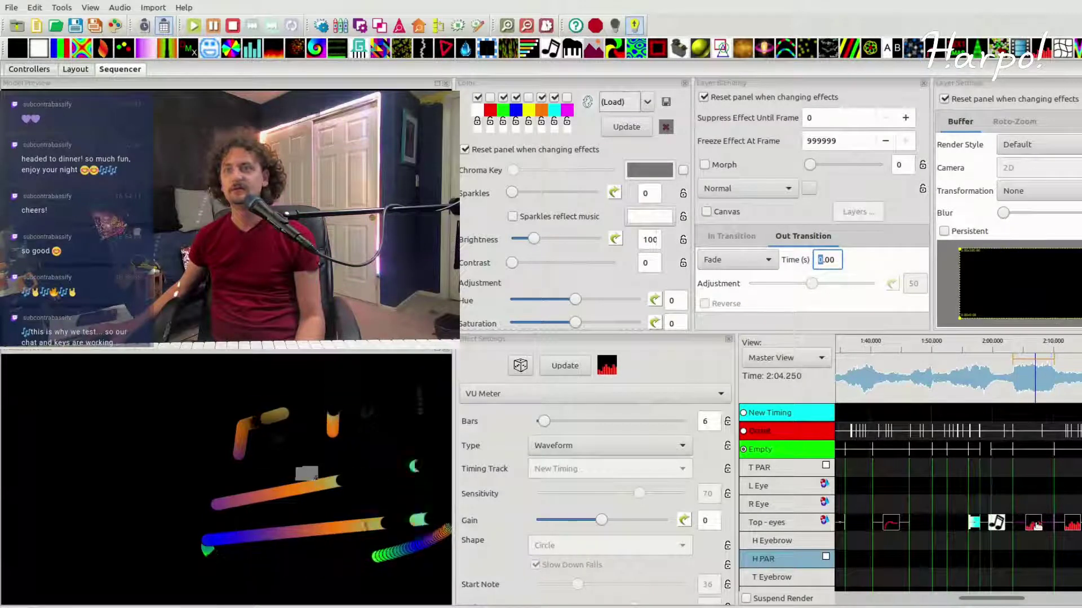
scroll(1020, 510, "down", 6)
left_click(1034, 525)
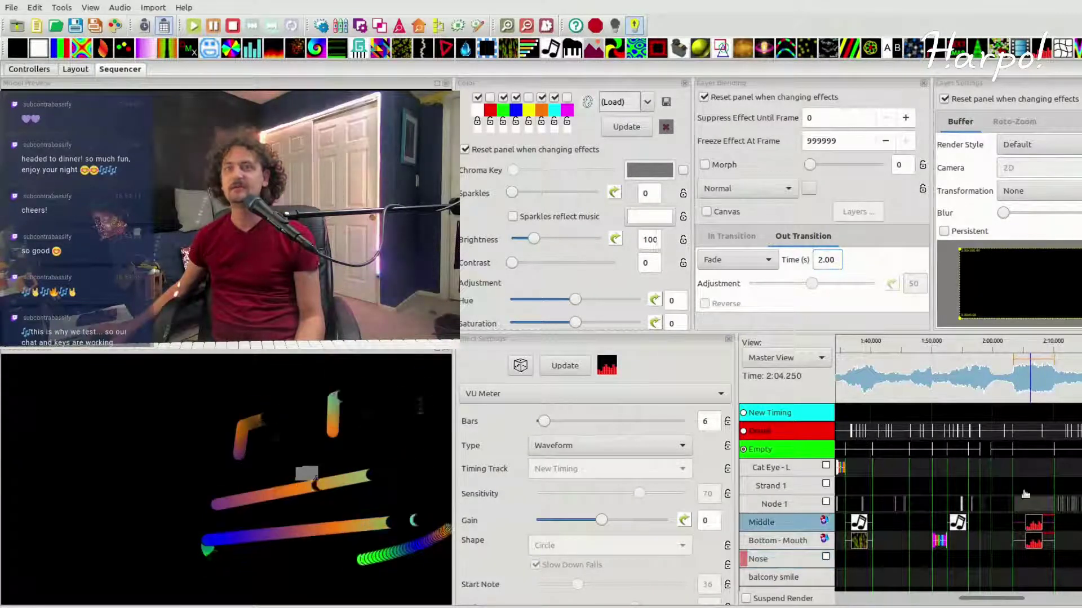
key("shift+Right")
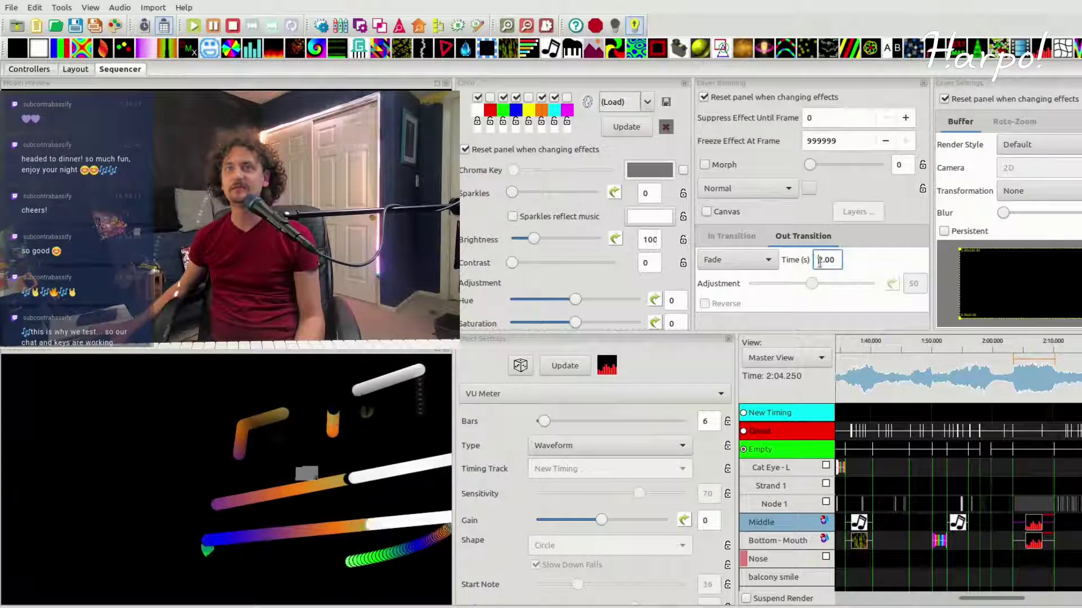
type("3")
left_click(1040, 548)
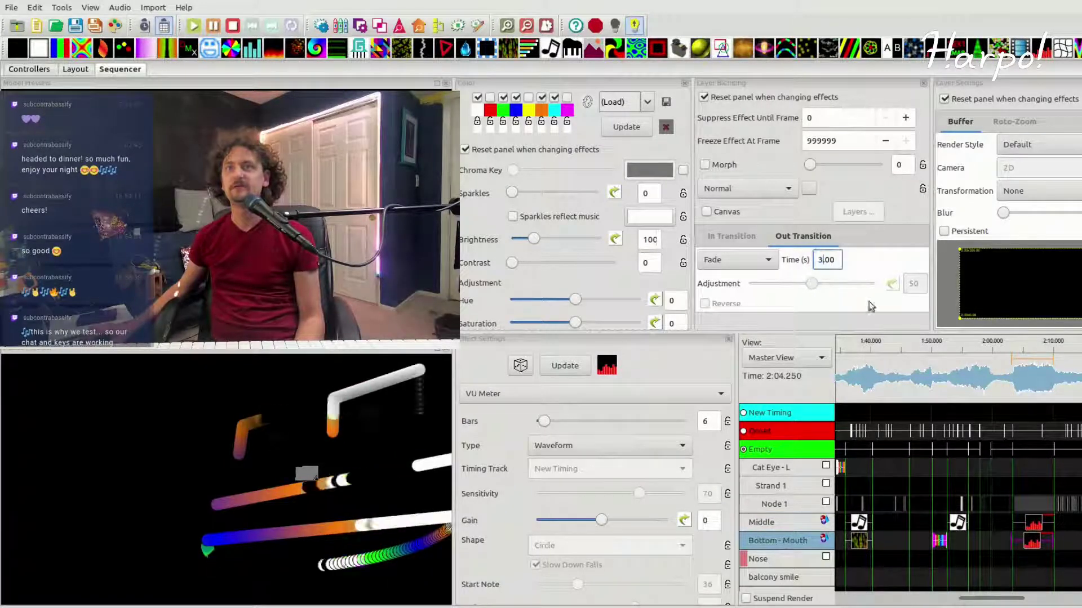
left_click(1003, 352)
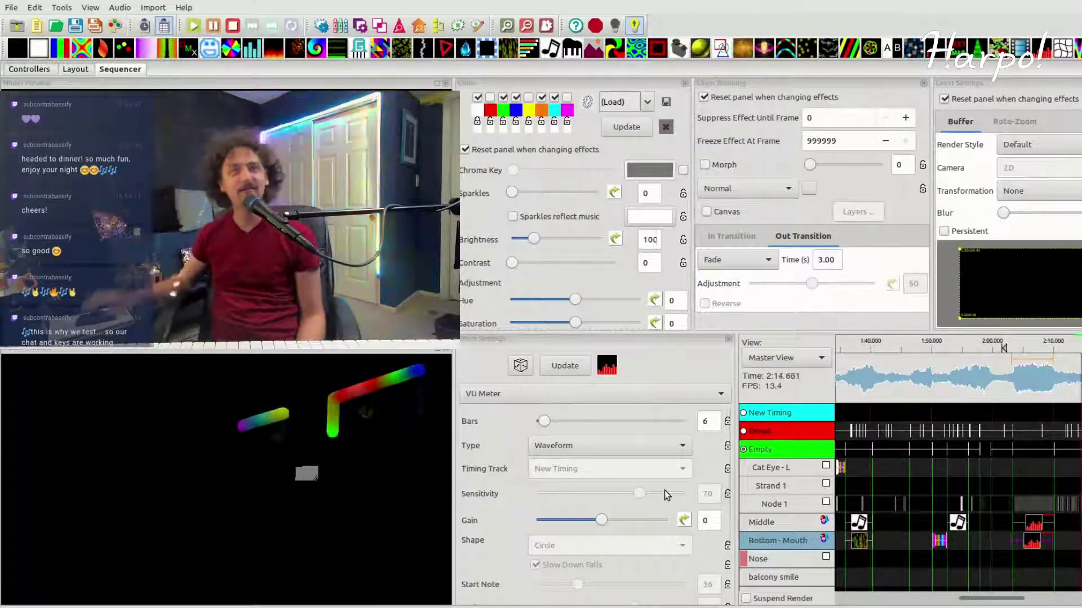
key("space")
Step: Disable green and enable orange for the Top - eyes VU Meter effect starting near 2:10, and preview from about 2:09
scroll(788, 507, "up", 1)
scroll(958, 507, "down", 5)
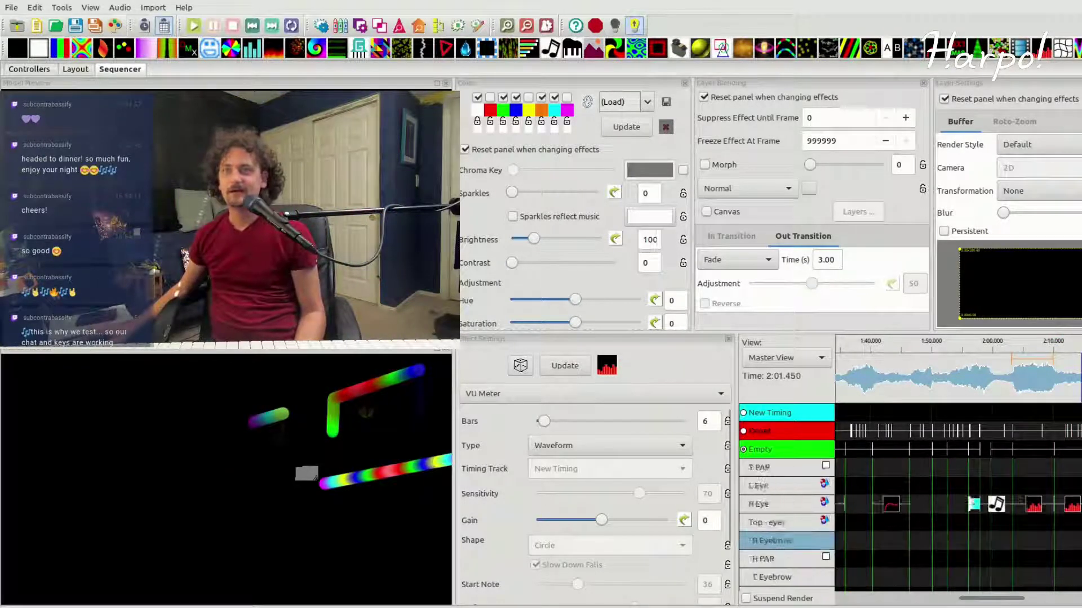
left_click(1070, 564)
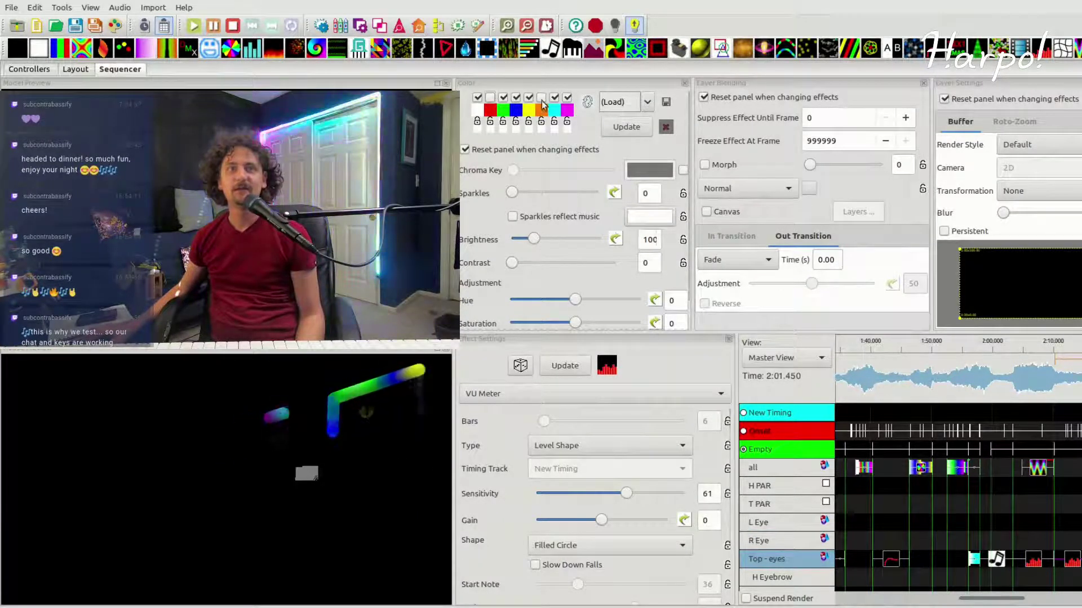
left_click(504, 99)
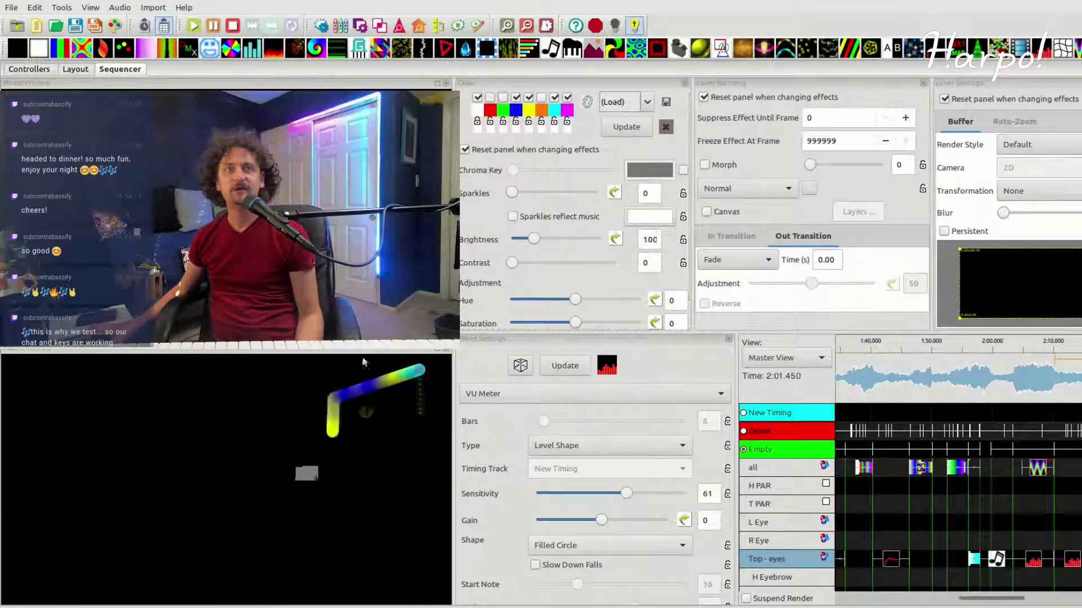
left_click(541, 97)
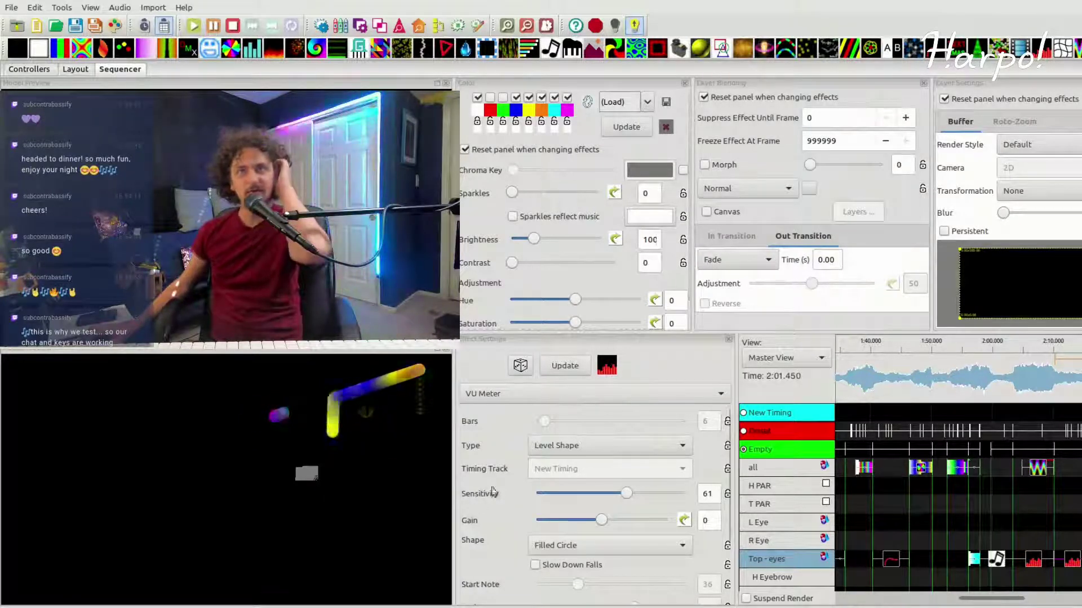
left_click(1051, 345)
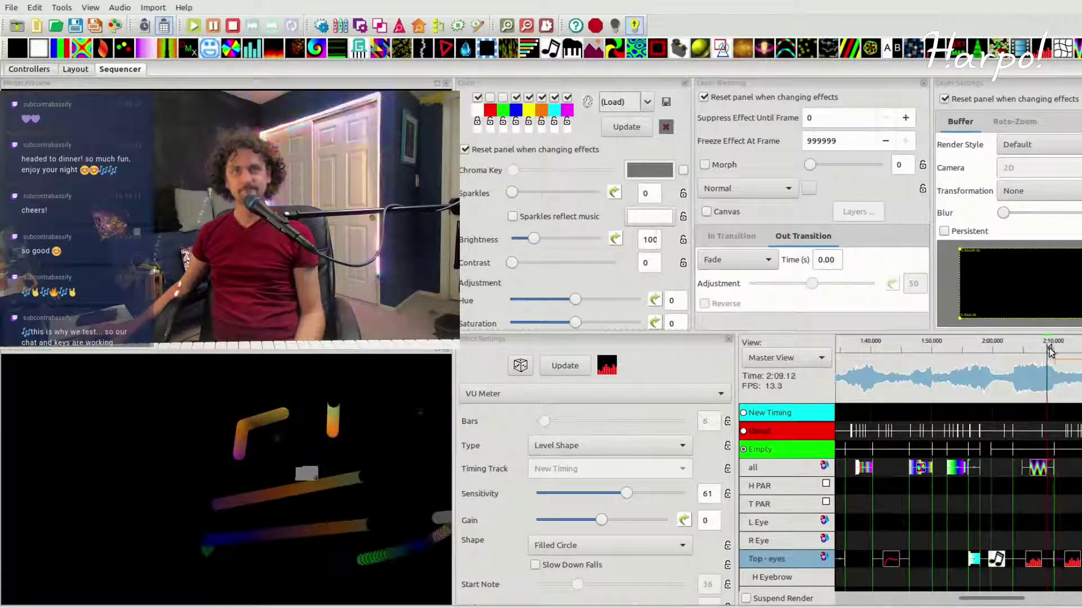
Step: Play back the sequence from about 2:09 and again from 2:00, pausing near 2:28
left_click(1053, 350)
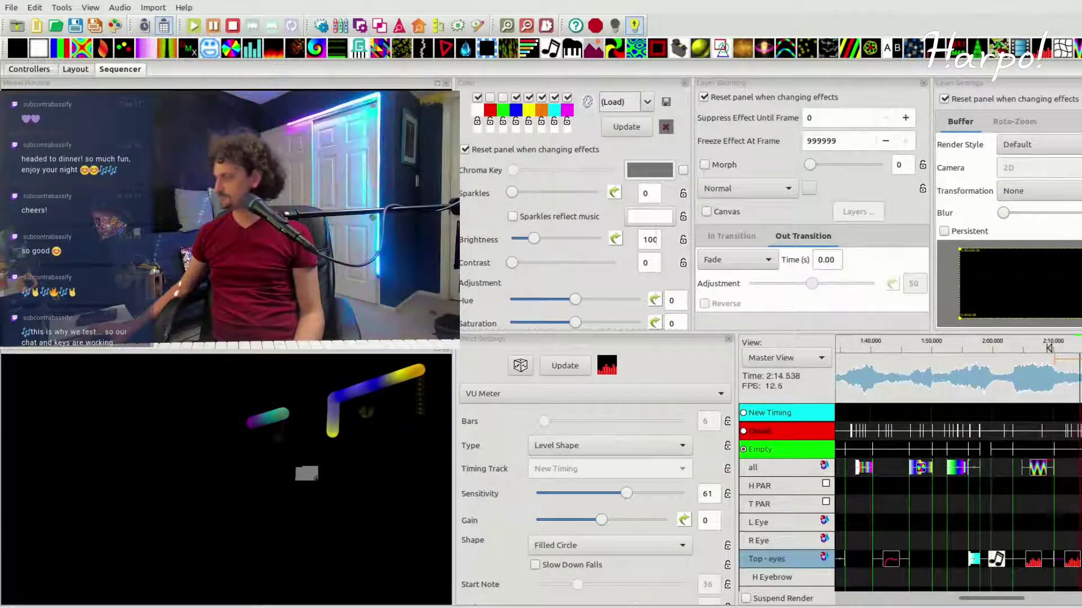
left_click(1049, 348)
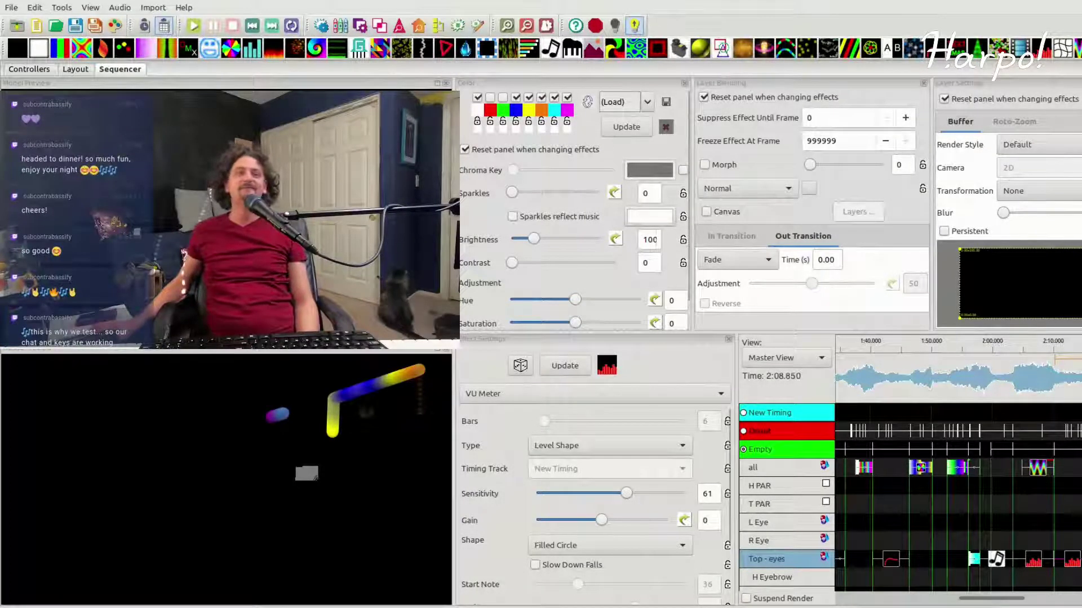
key("space")
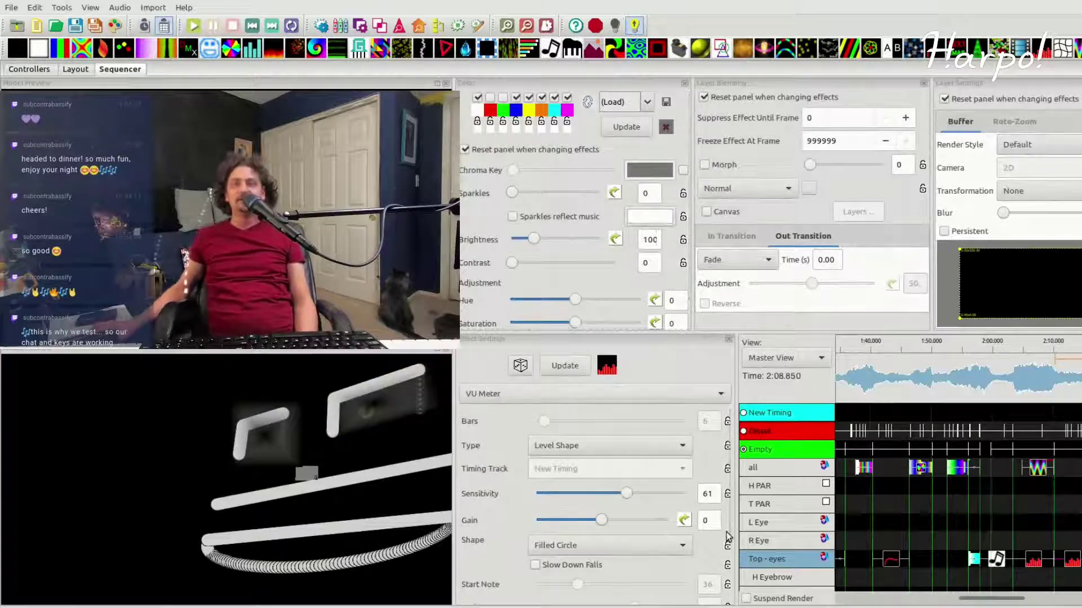
left_click(992, 346)
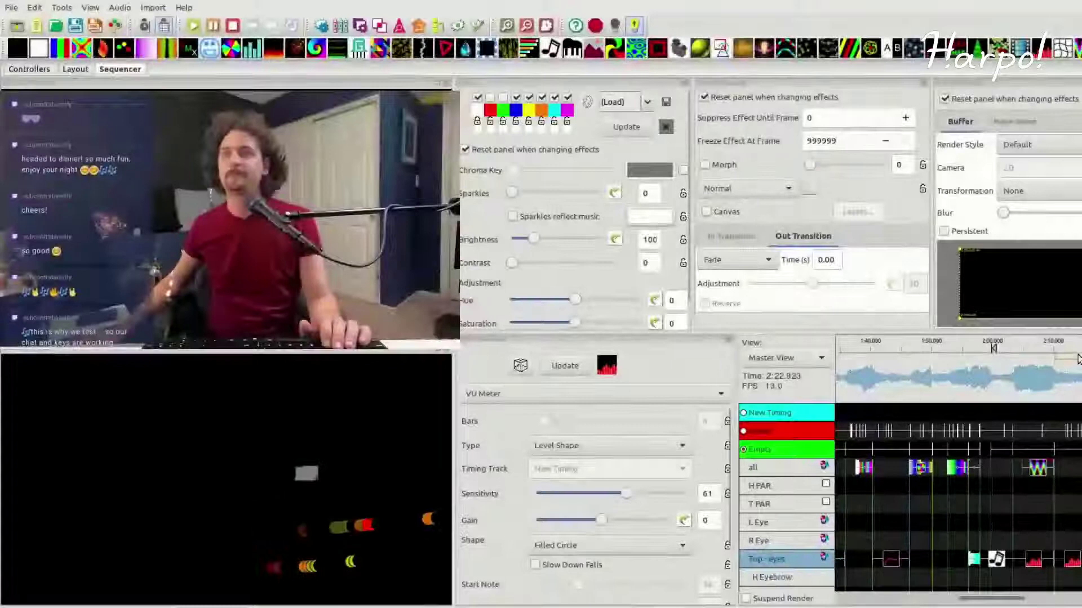
scroll(958, 507, "down", 1)
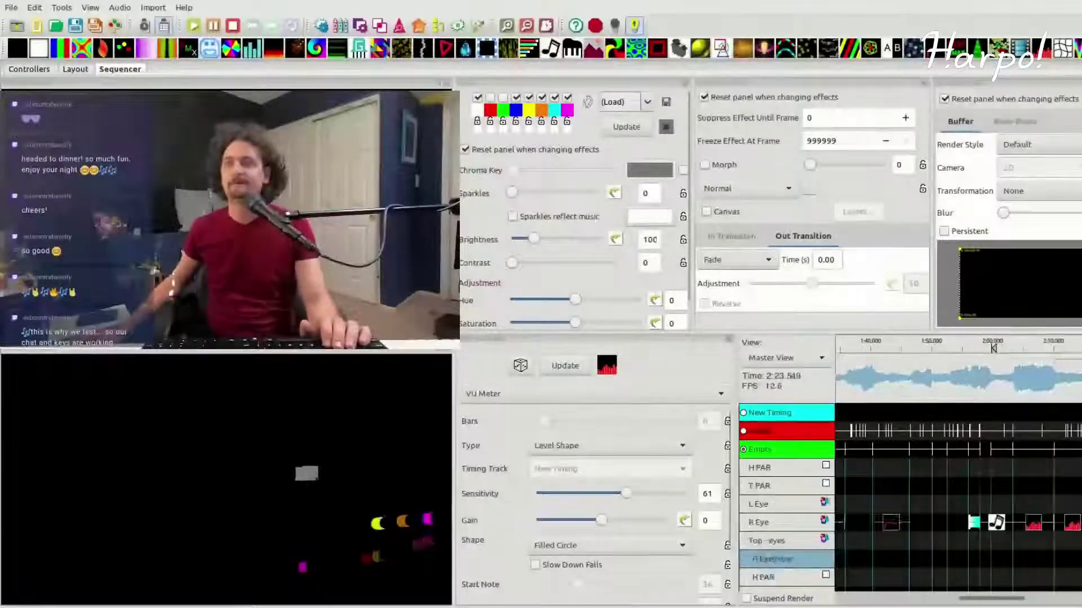
scroll(940, 564, "down", 2)
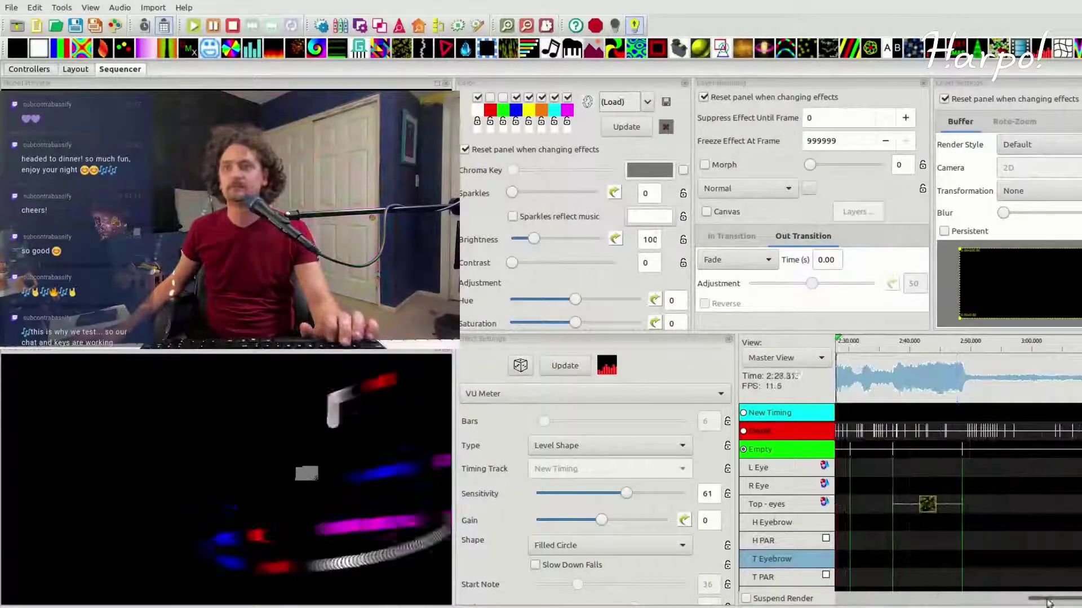
left_click(213, 25)
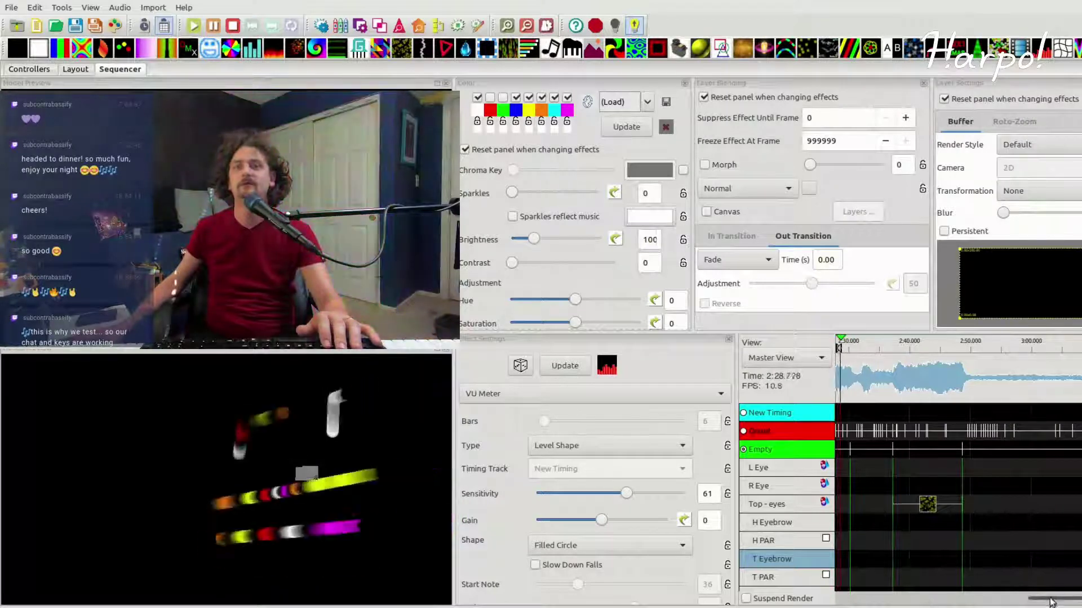
key("space")
Step: Play from about 2:06 and shorten the Top - eyes VU Meter effect starting at 2:10 so it ends near 2:14
left_click_drag(1050, 600, 1021, 602)
left_click(855, 347)
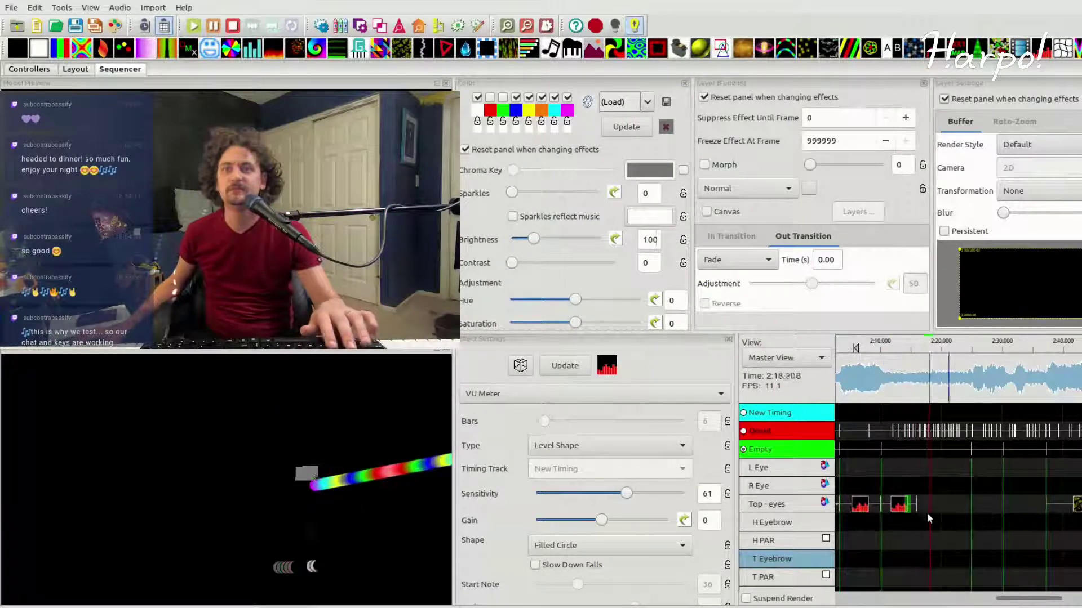
left_click(908, 502)
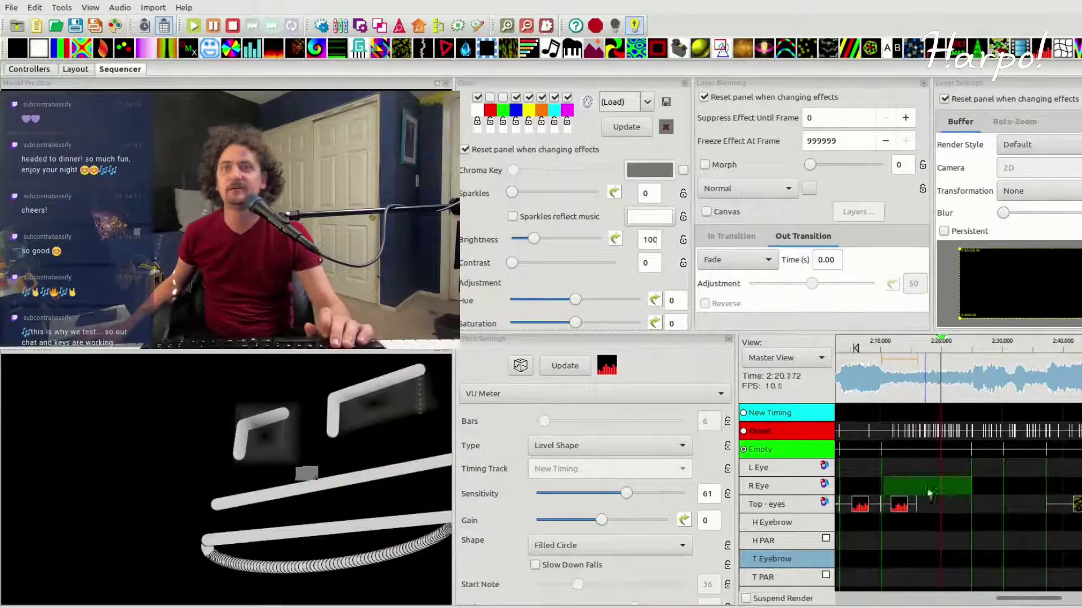
left_click(914, 506)
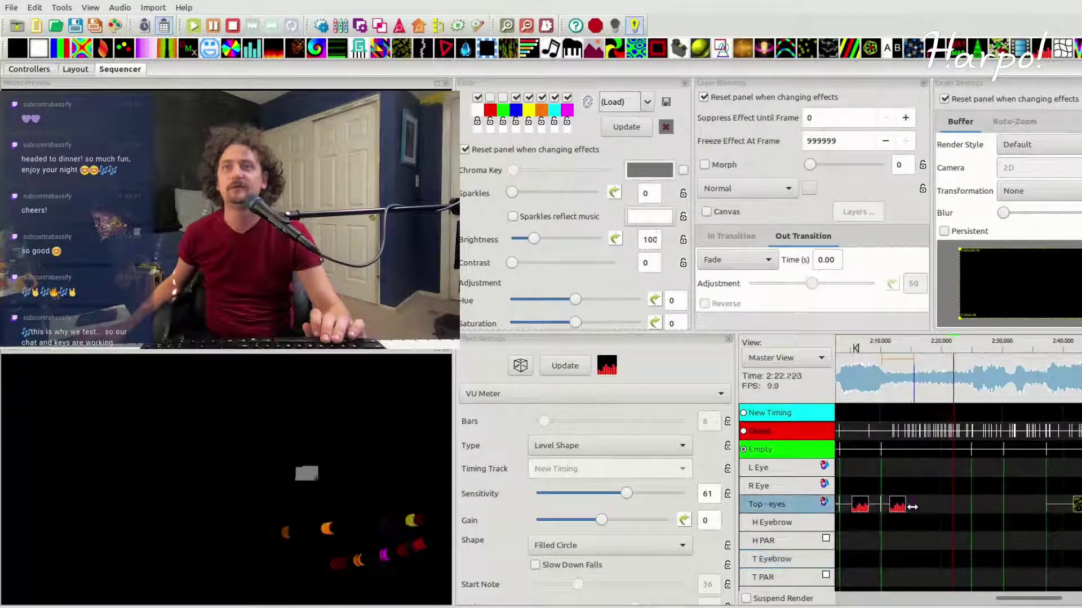
Step: Preview the Middle and Bottom - Mouth effects from about 2:17 and 2:12, and inspect the Bottom - Mouth Music effect's settings
scroll(928, 538, "down", 3)
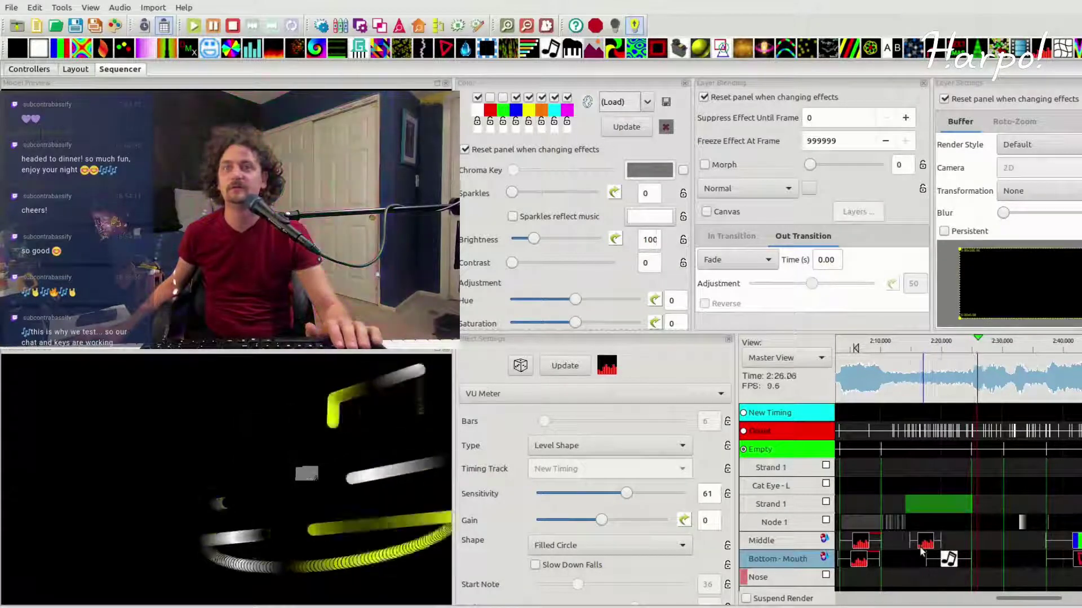
left_click(926, 540)
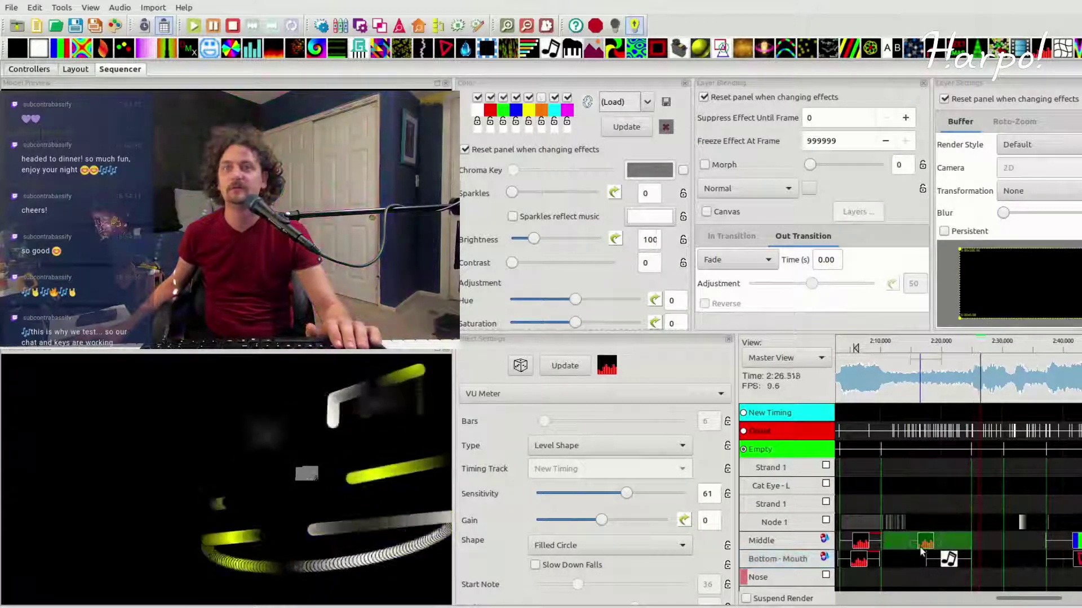
left_click(928, 346)
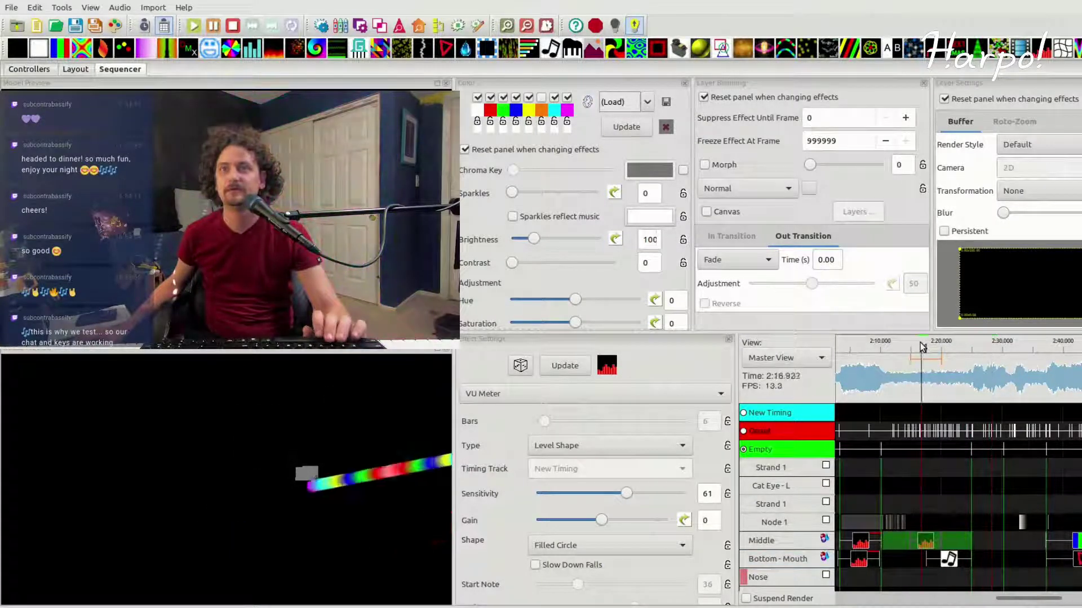
left_click(233, 26)
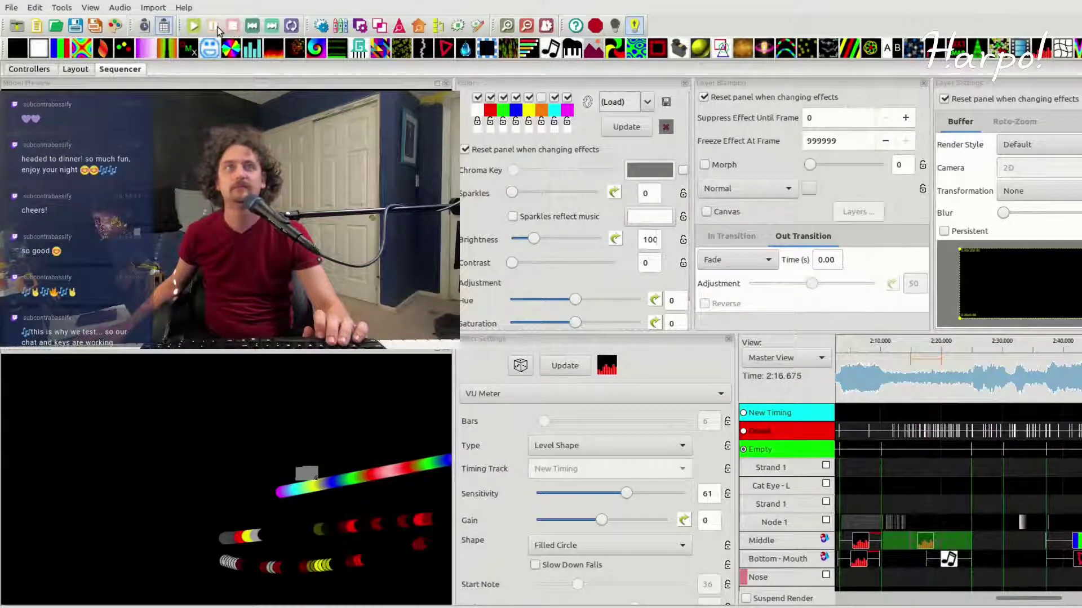
left_click(892, 358)
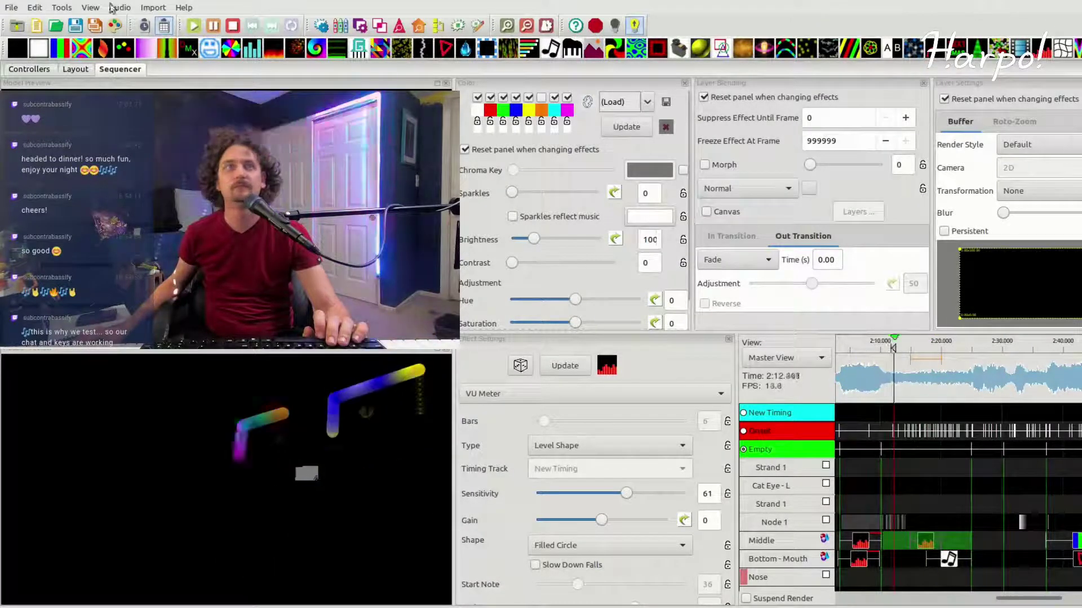
left_click(213, 26)
scroll(935, 543, "down", 4)
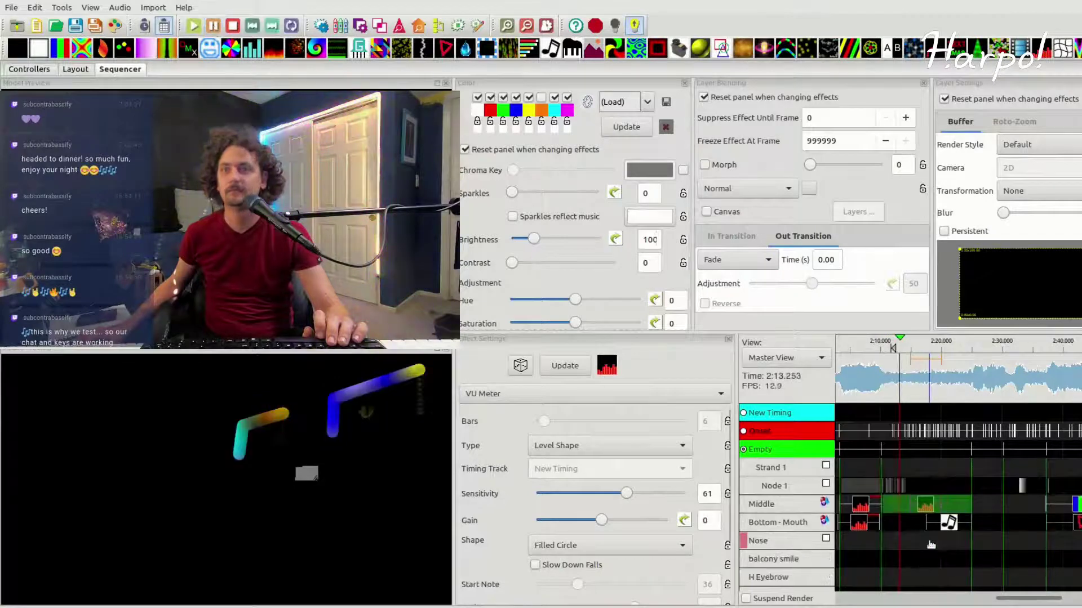
left_click(948, 488)
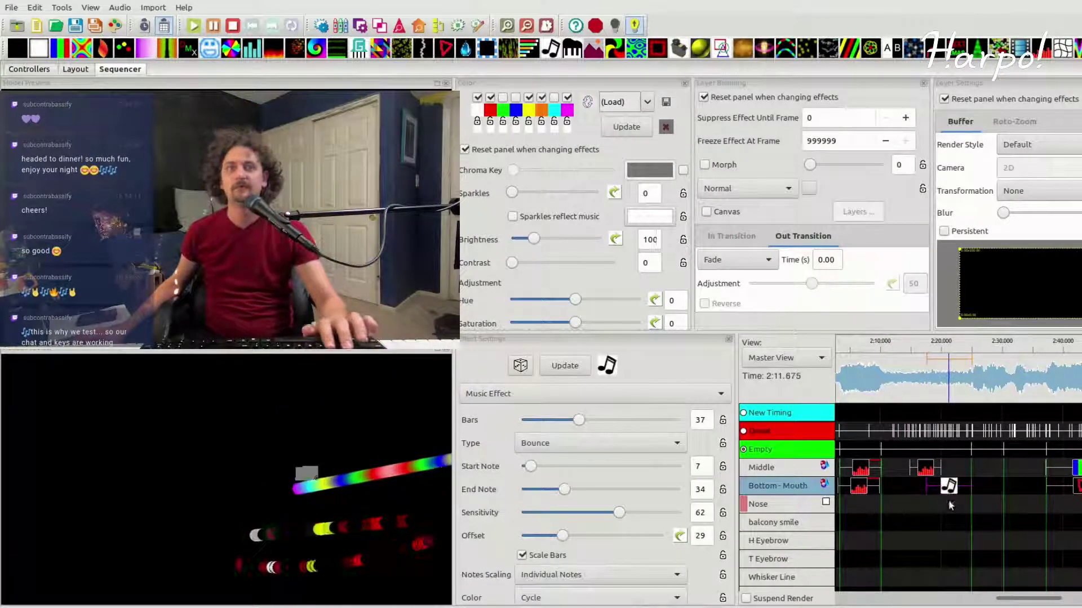
scroll(951, 523, "up", 2)
scroll(951, 523, "down", 8)
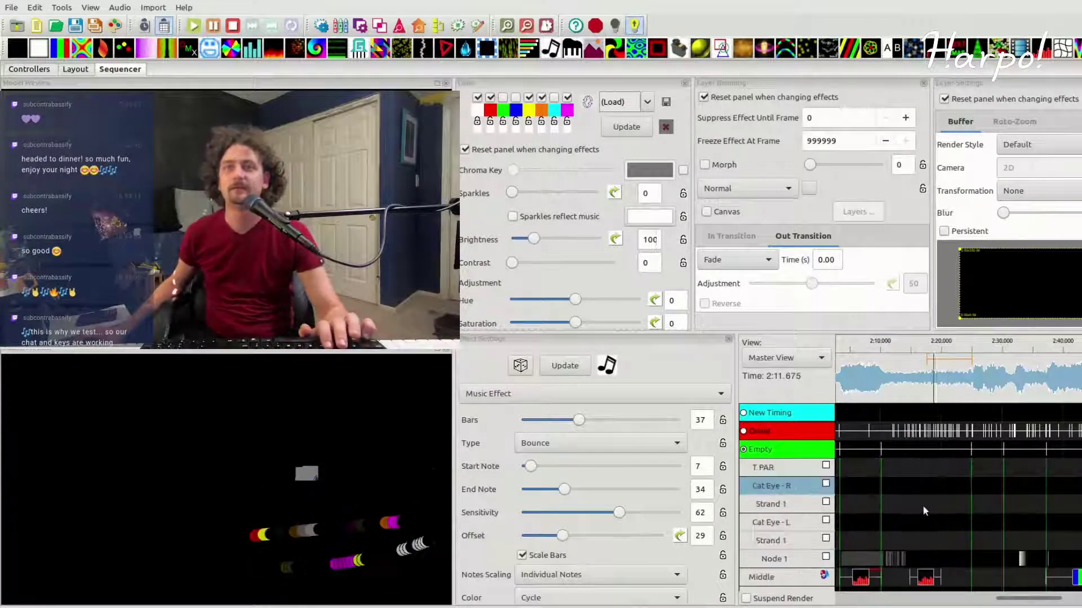
Step: Add a Music effect to the Top - eyes row from about 2:14 to 2:25, directly after the VU Meter effect
scroll(922, 499, "up", 6)
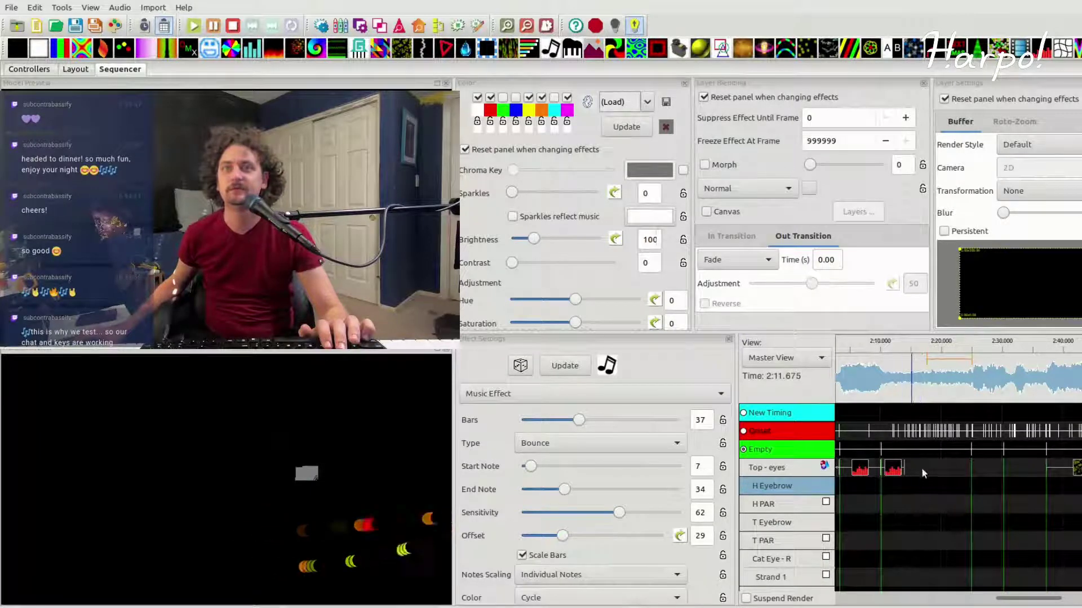
double_click(920, 539)
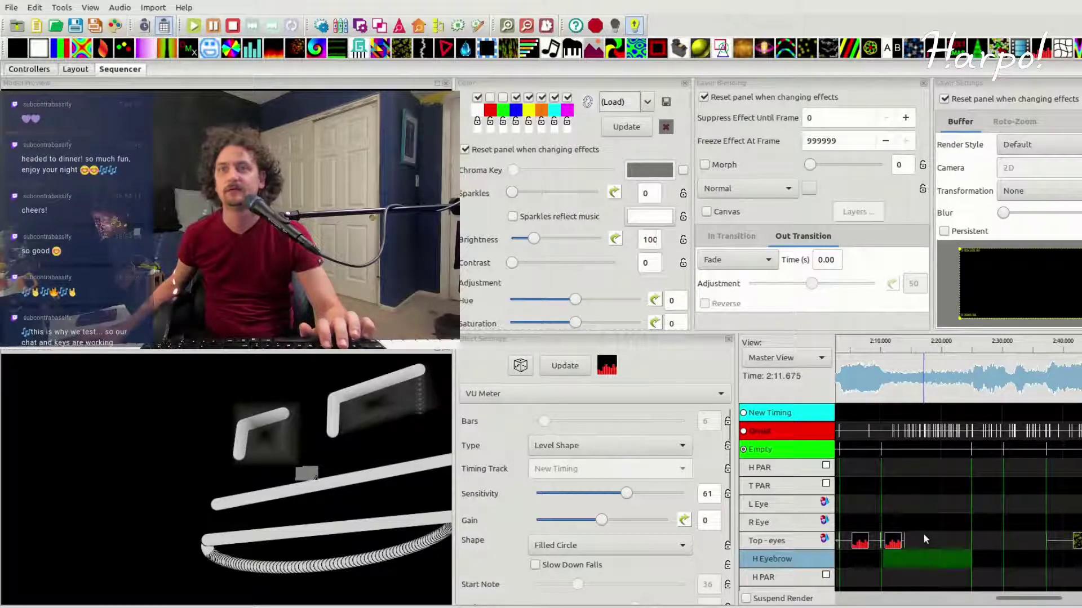
left_click_drag(551, 48, 938, 542)
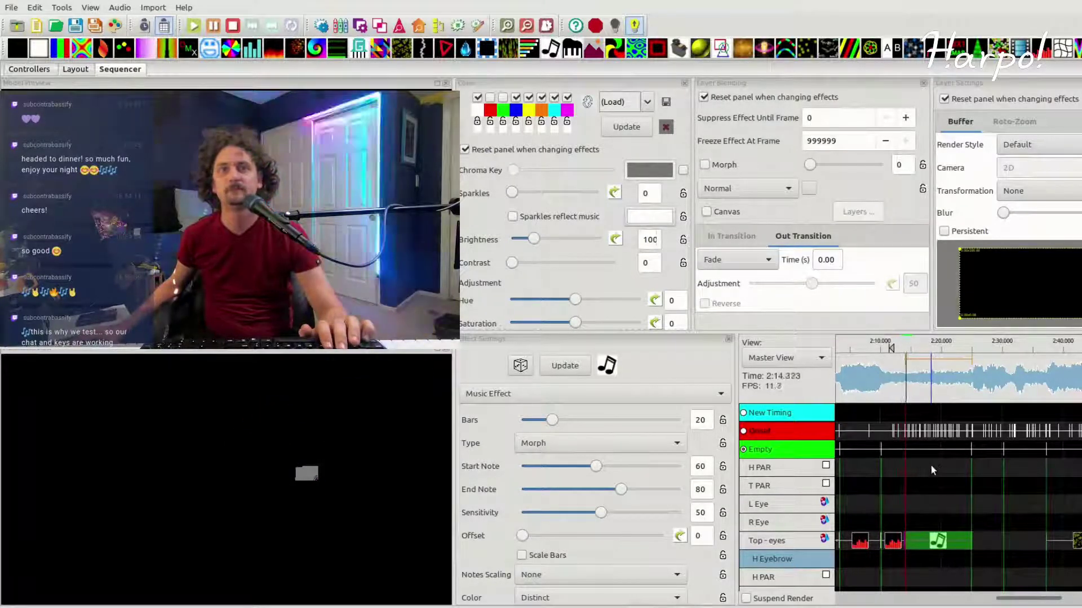
Step: Randomize the new Top - eyes Music effect, set its Bars to 13, and preview it from about 2:18
left_click(936, 542)
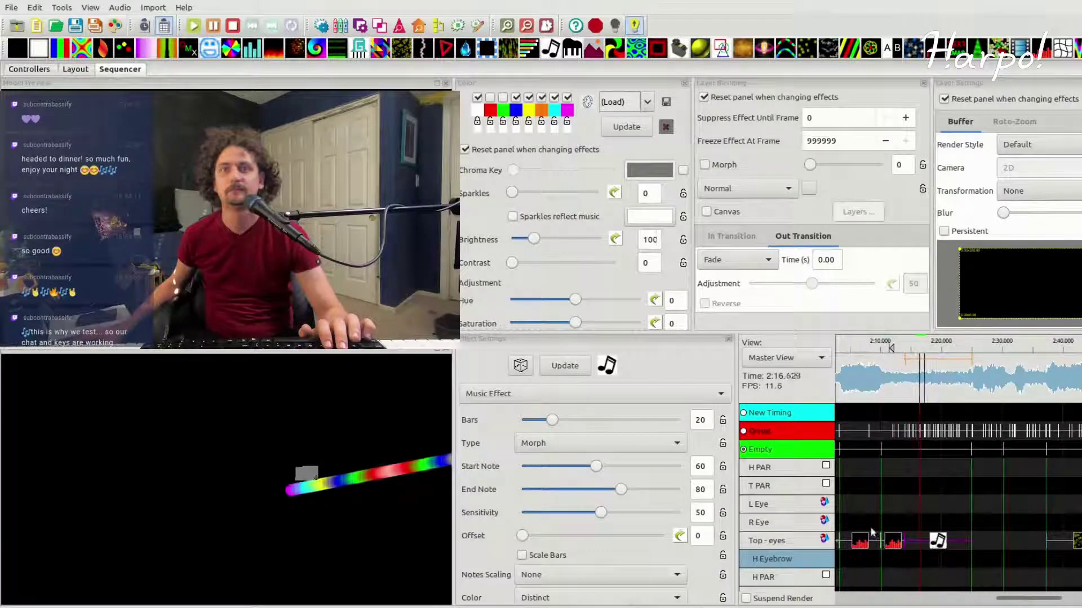
left_click(520, 365)
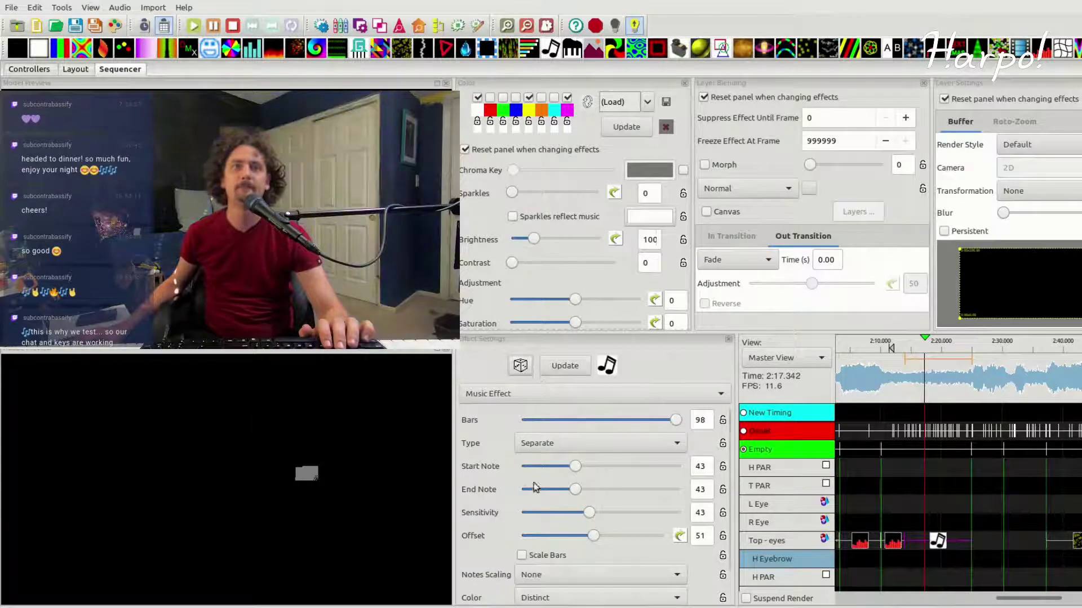
left_click(541, 420)
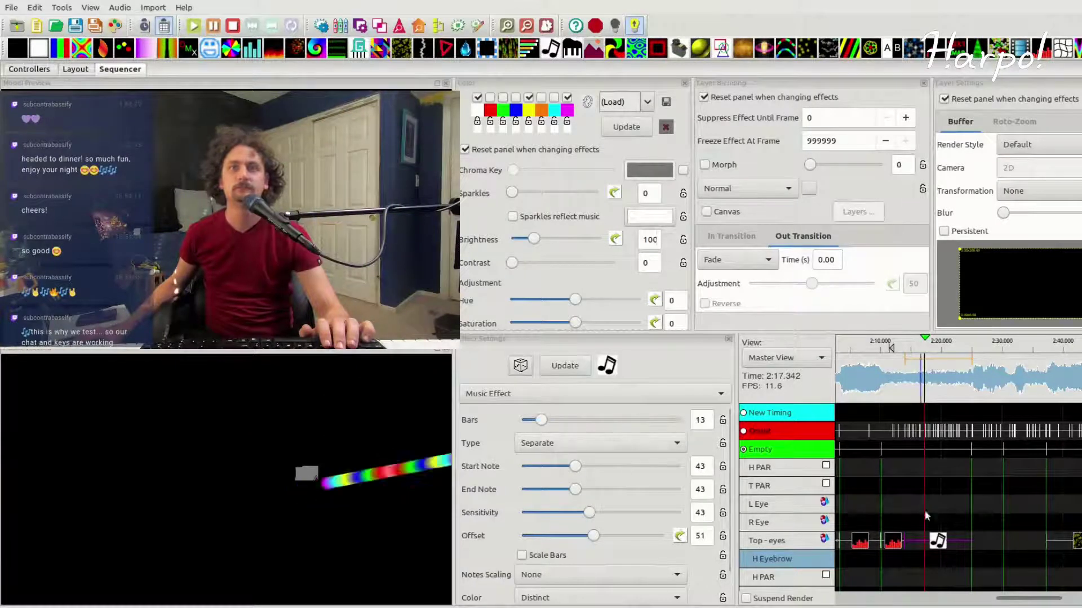
left_click(944, 545)
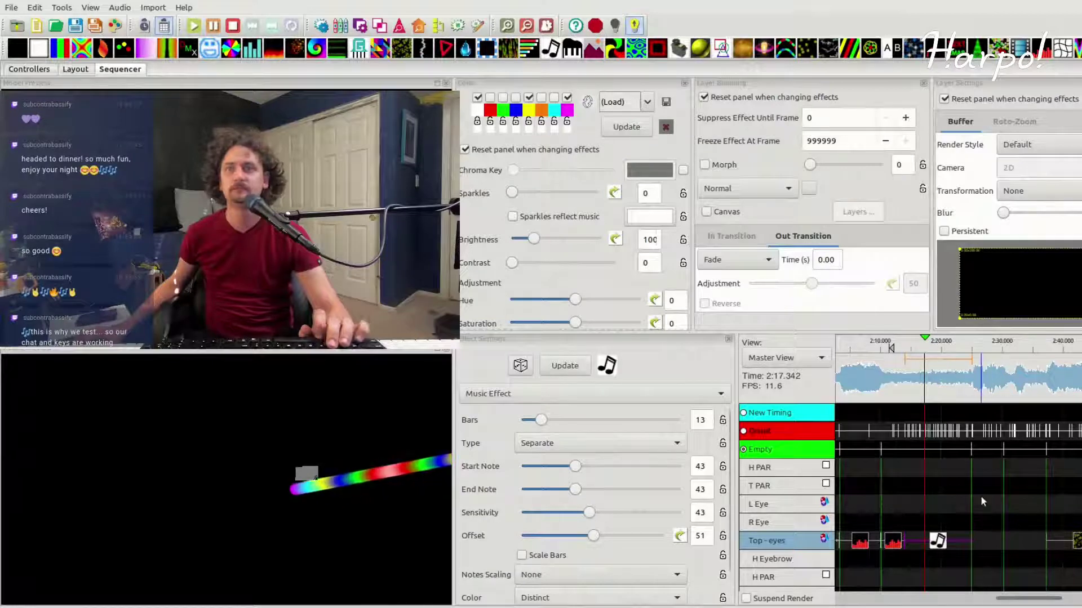
left_click(927, 342)
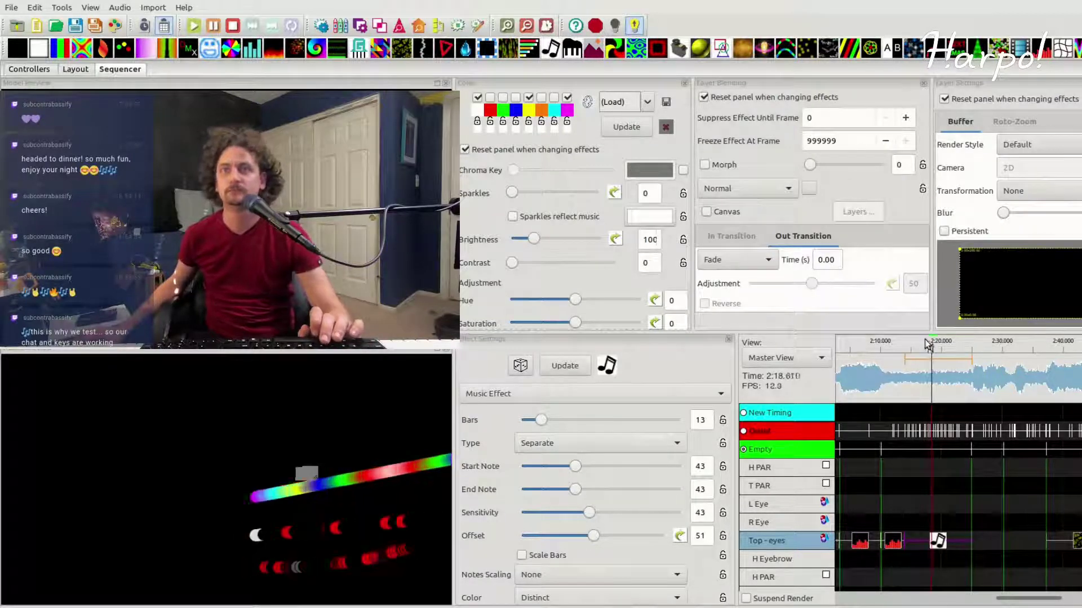
key("space")
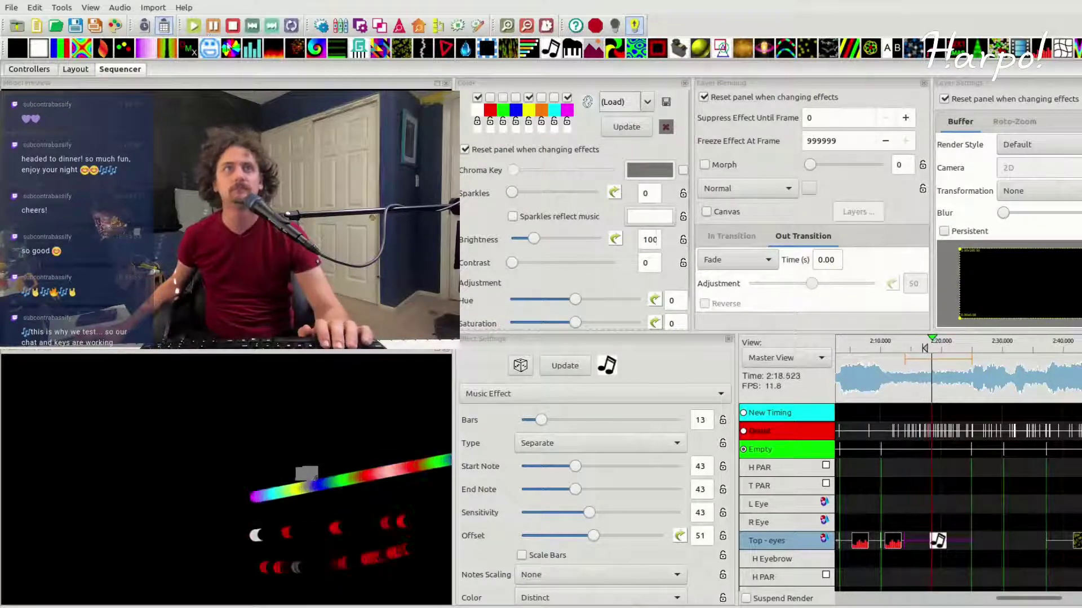